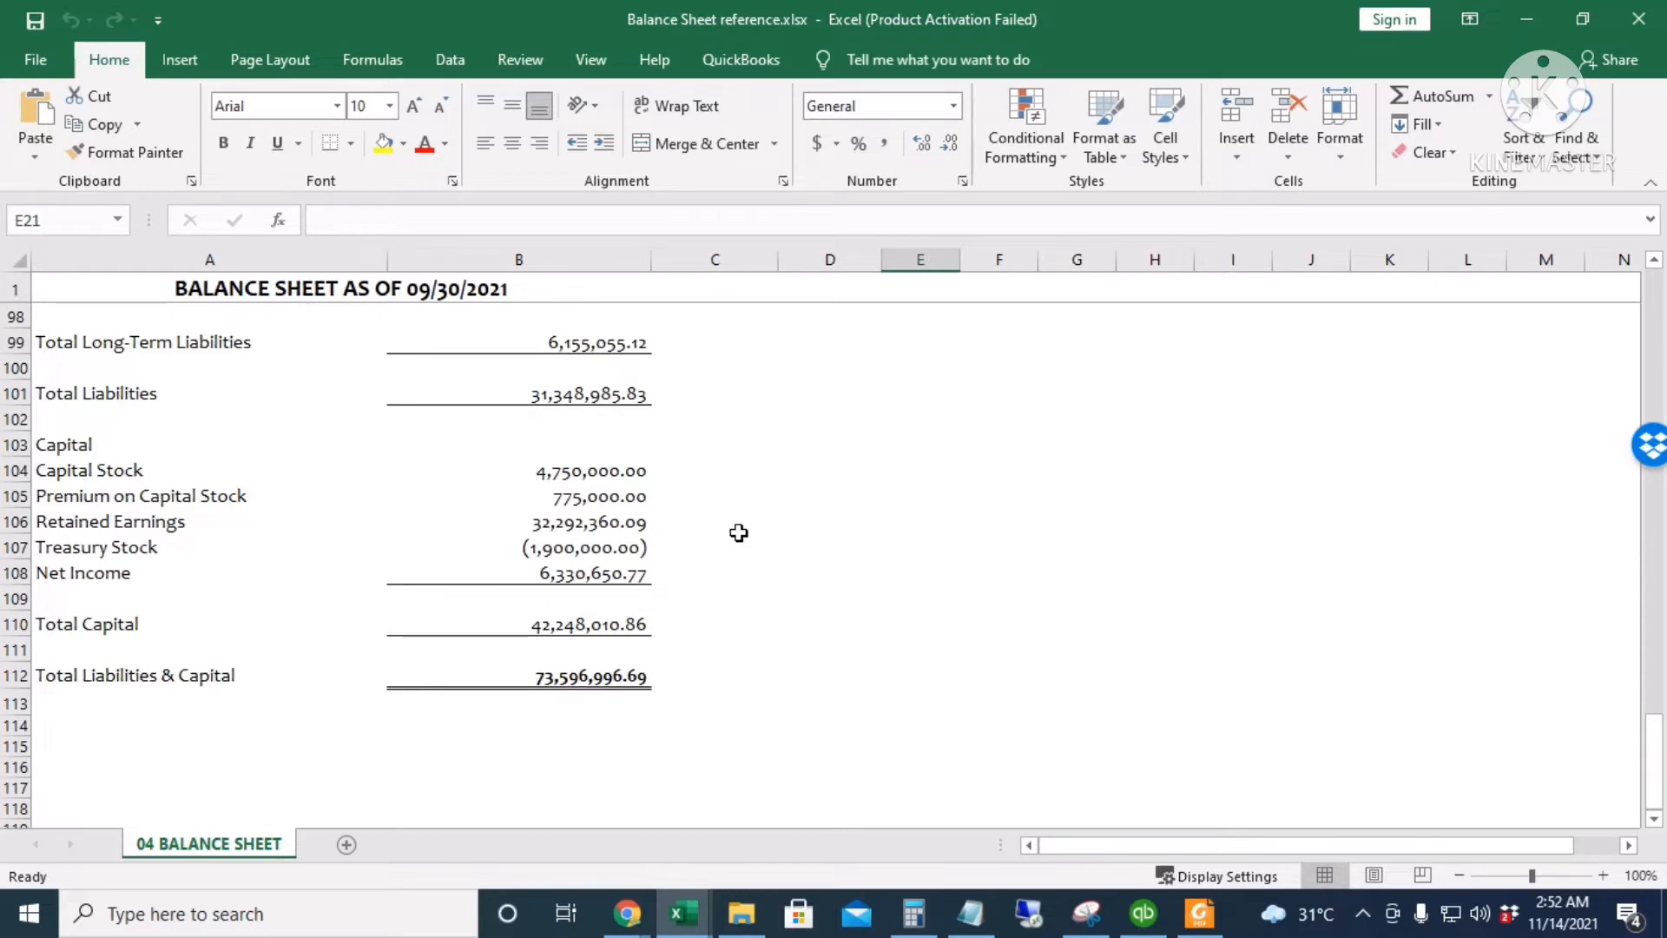
Review the balance sheet from the capital accounts back up to its title and 09/30/2021 date.
scroll(737, 537, up, 3)
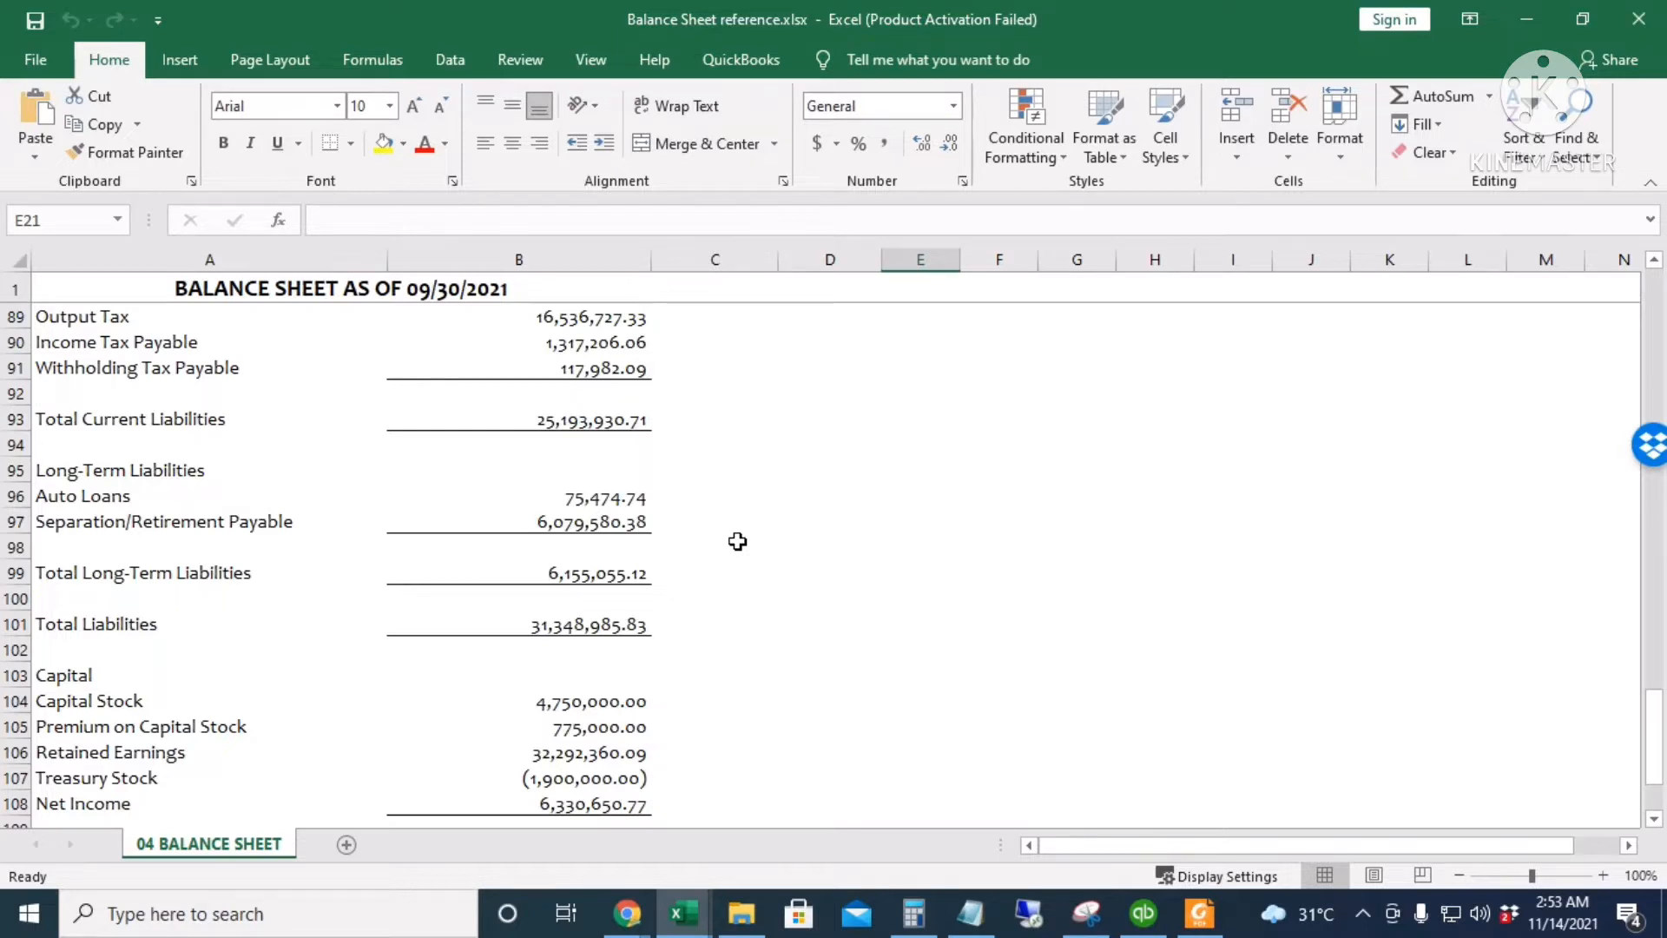
scroll(737, 541, up, 20)
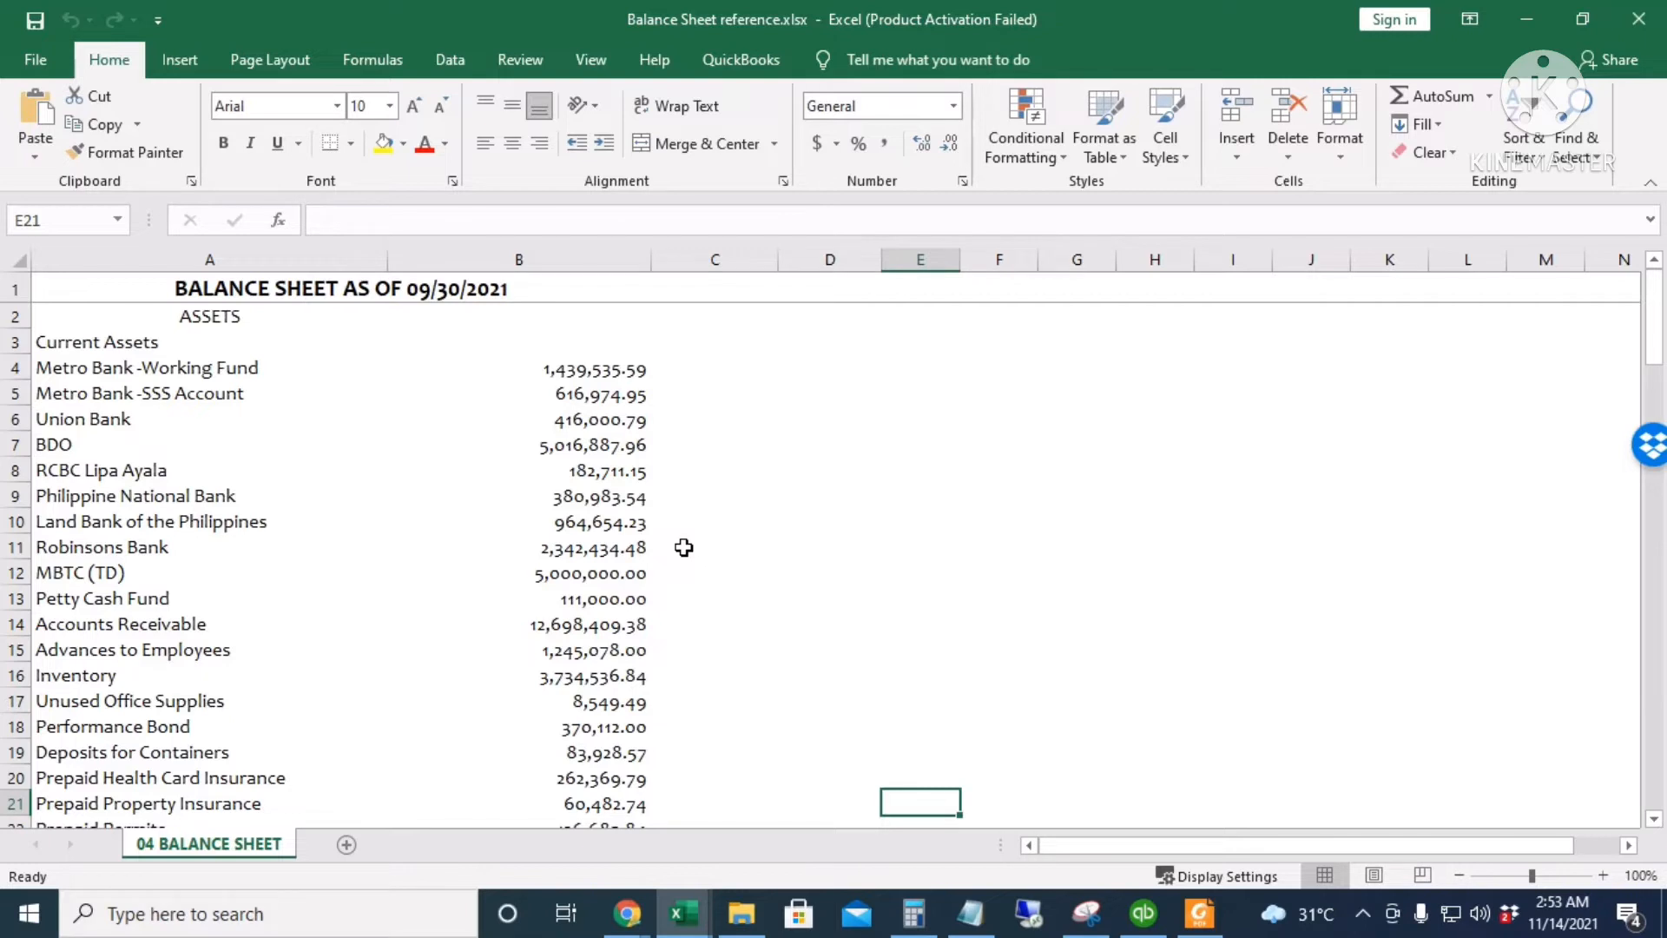
click(209, 288)
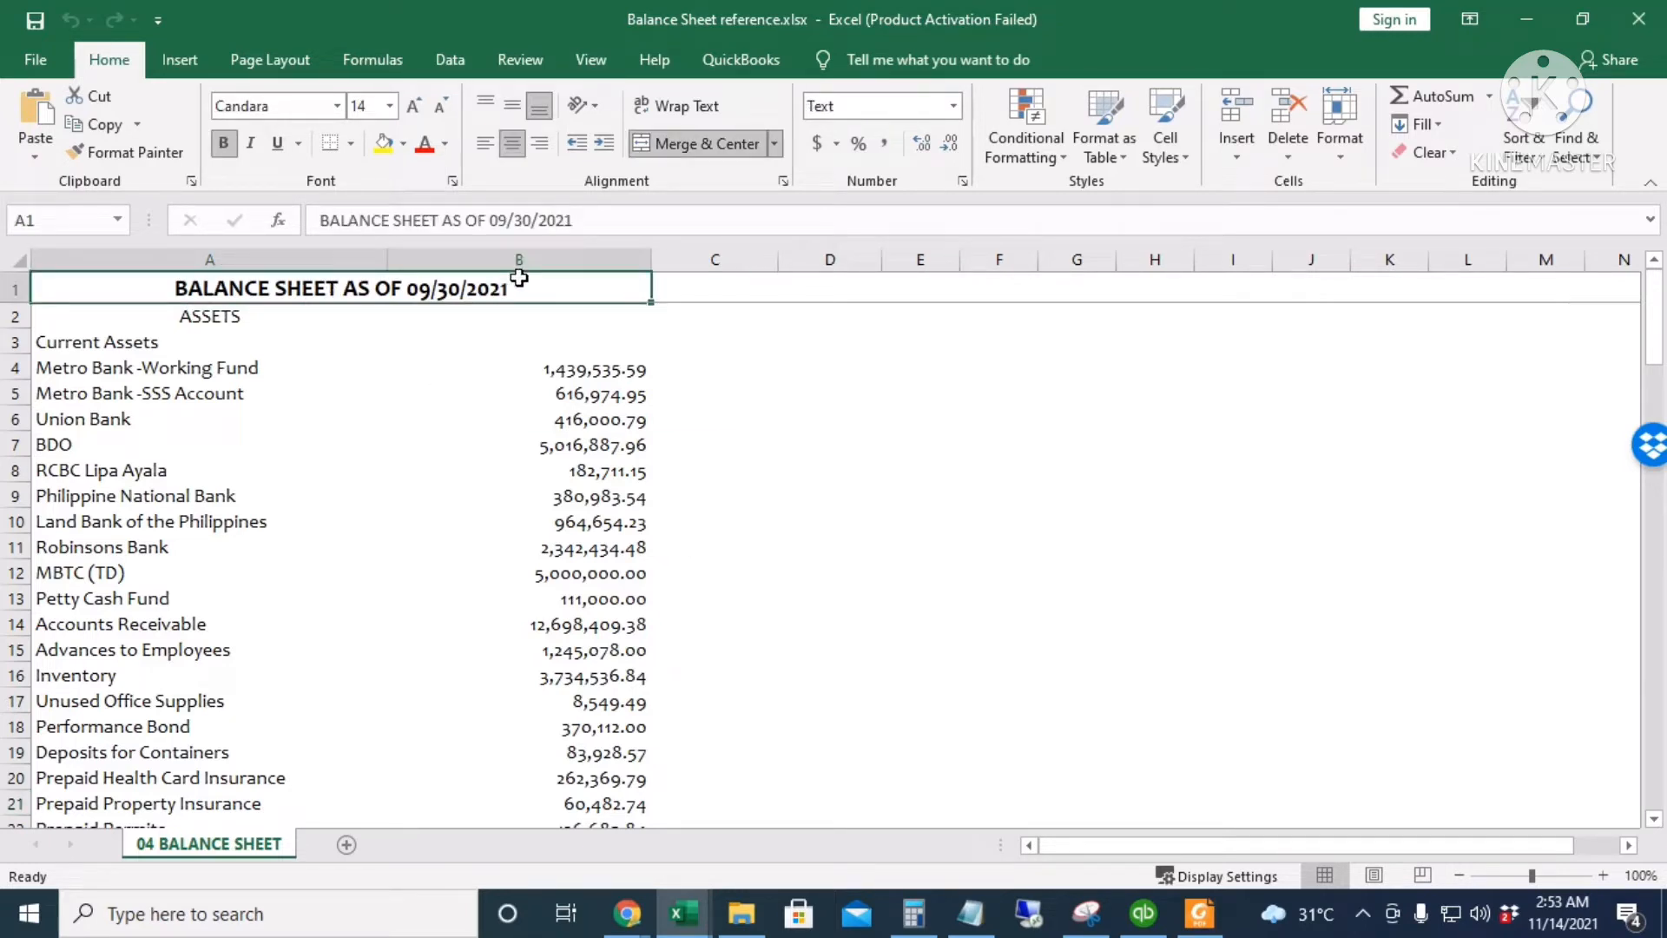
Switch to the Foxit PDF guide and read step 1 of setting up the beginning balances.
click(1144, 913)
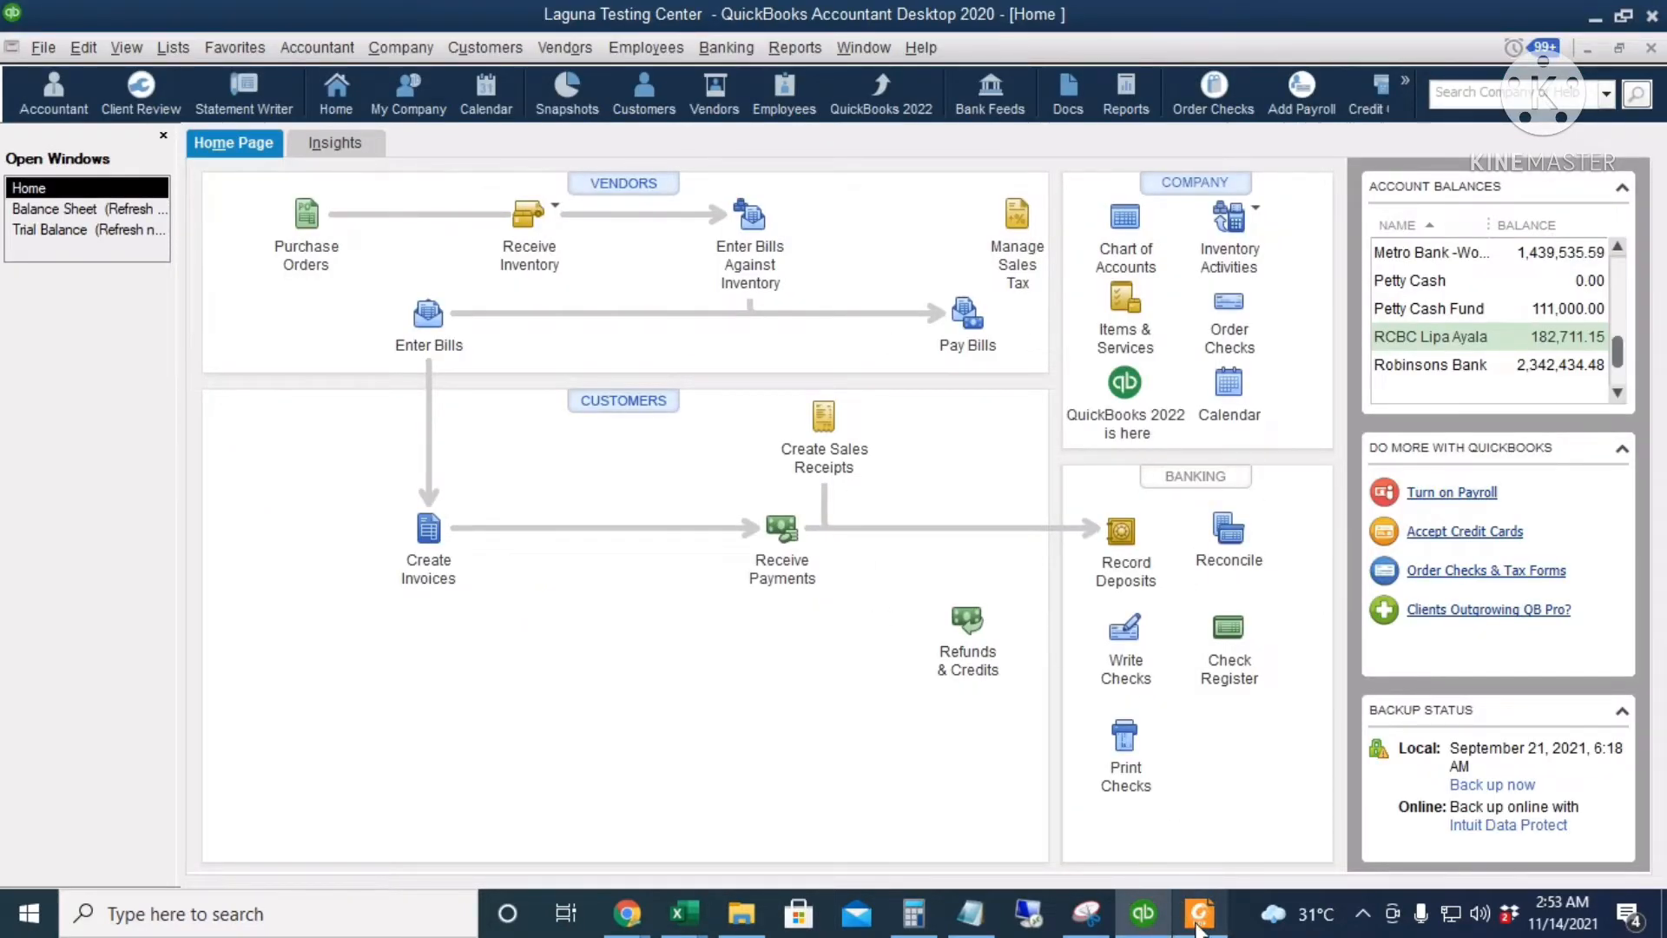
mouse_move(1197, 926)
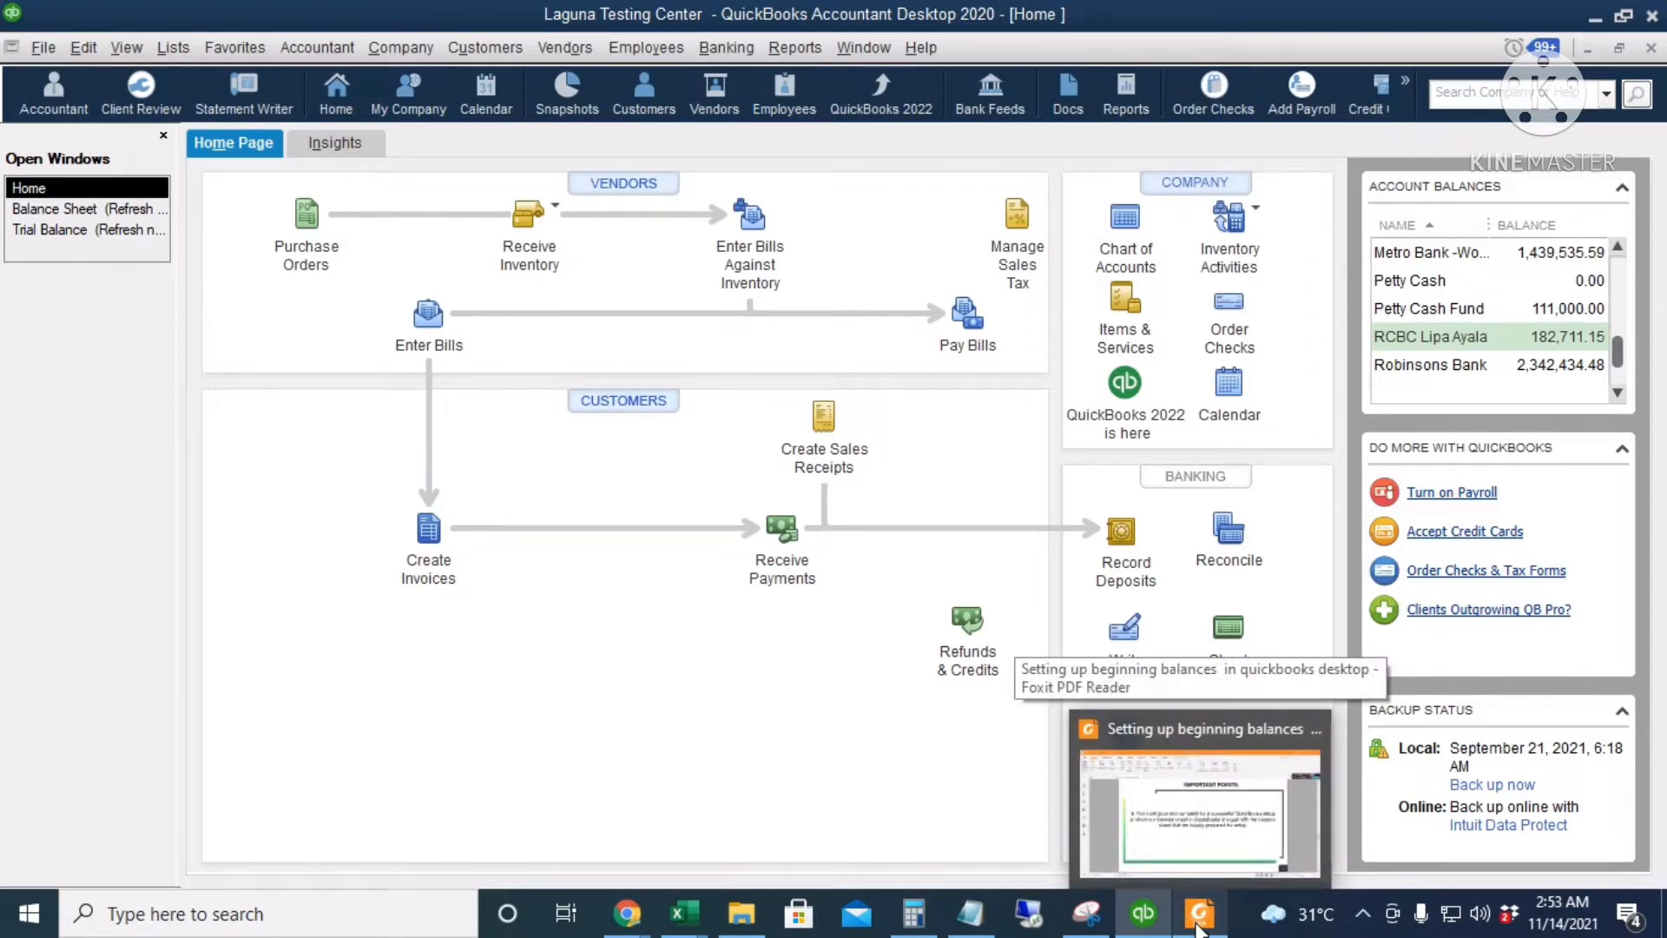
click(1198, 927)
scroll(1037, 599, down, 6)
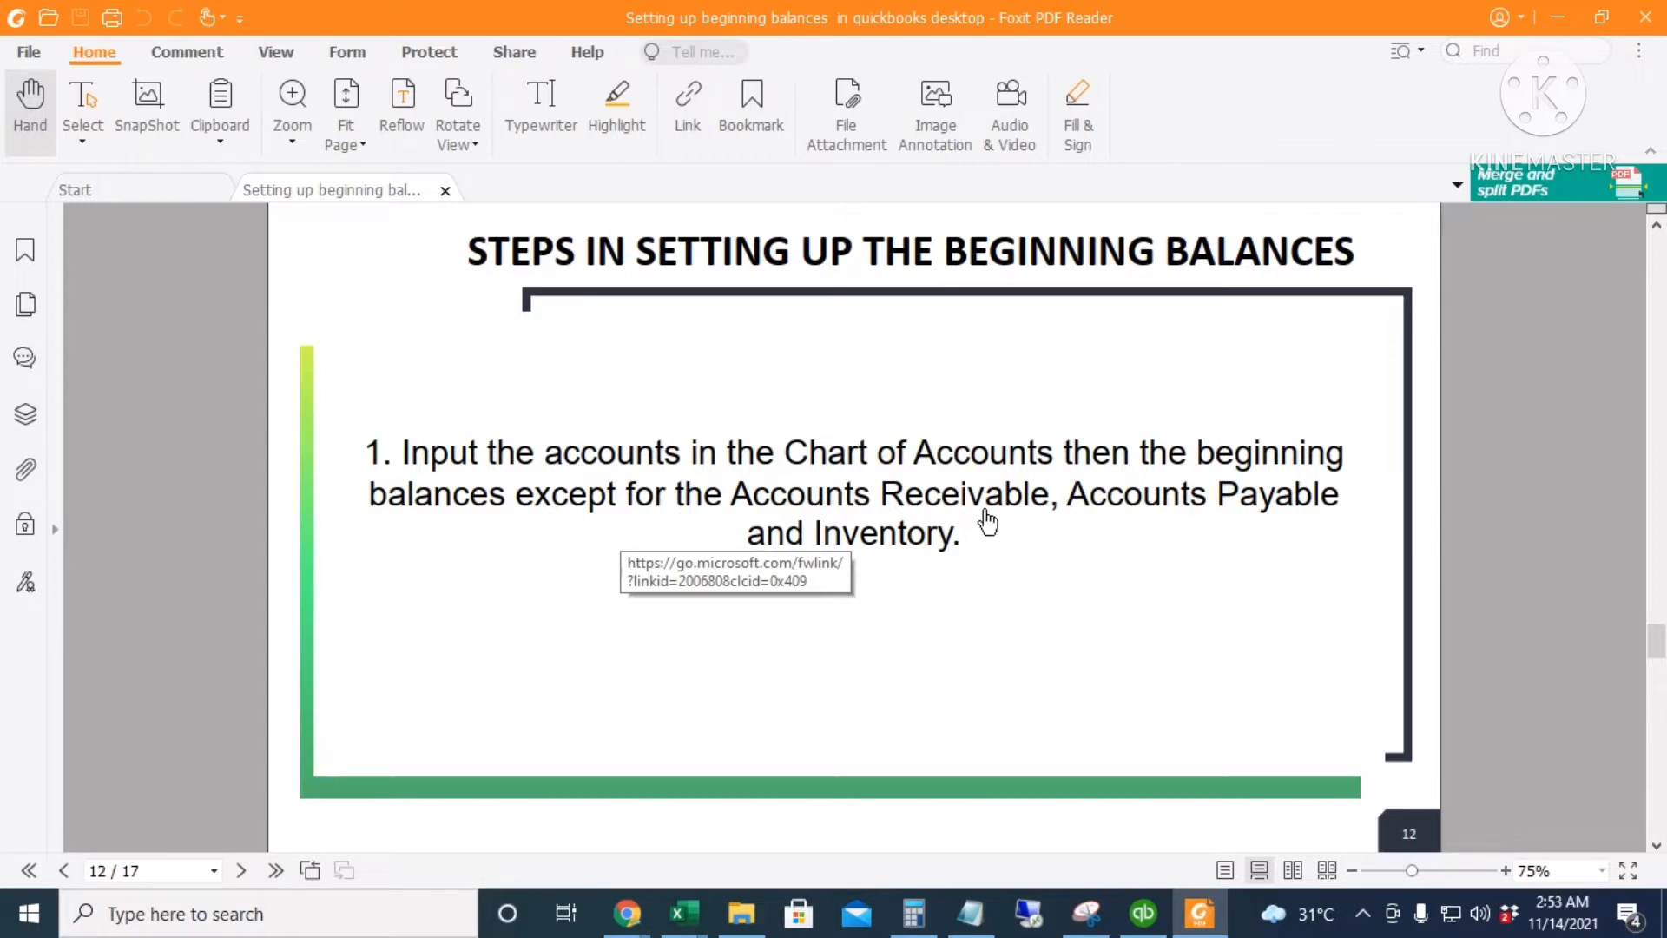
Switch to QuickBooks and start a new Bank account in the Chart of Accounts, named Metrobank - TD.
click(1142, 913)
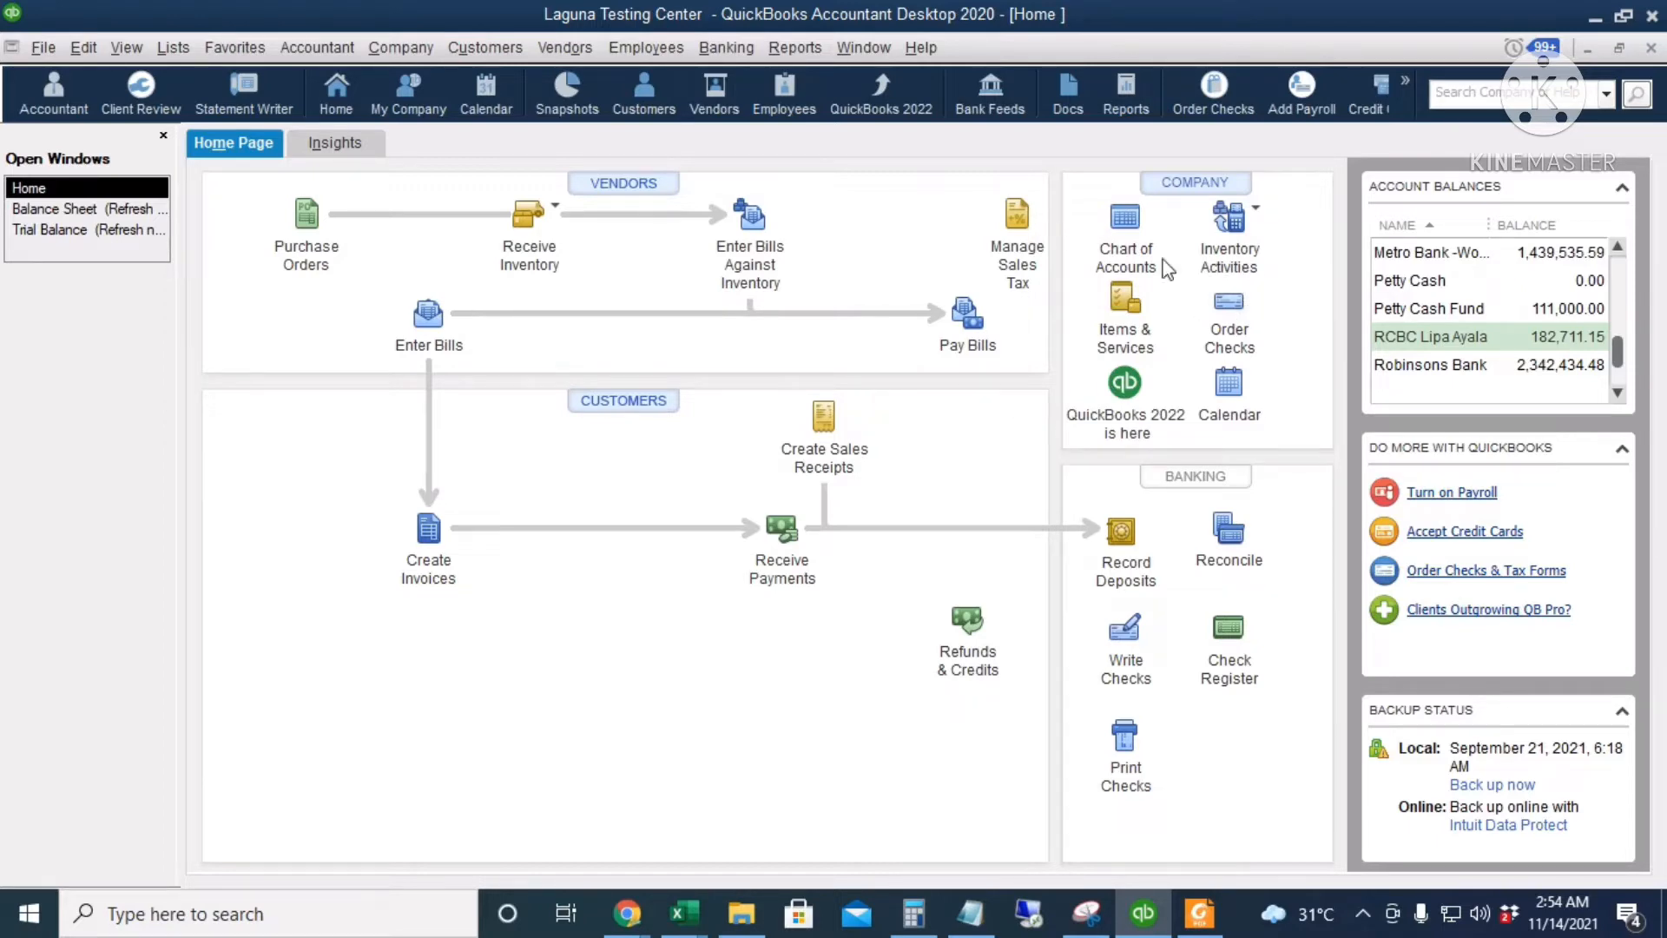
click(1125, 219)
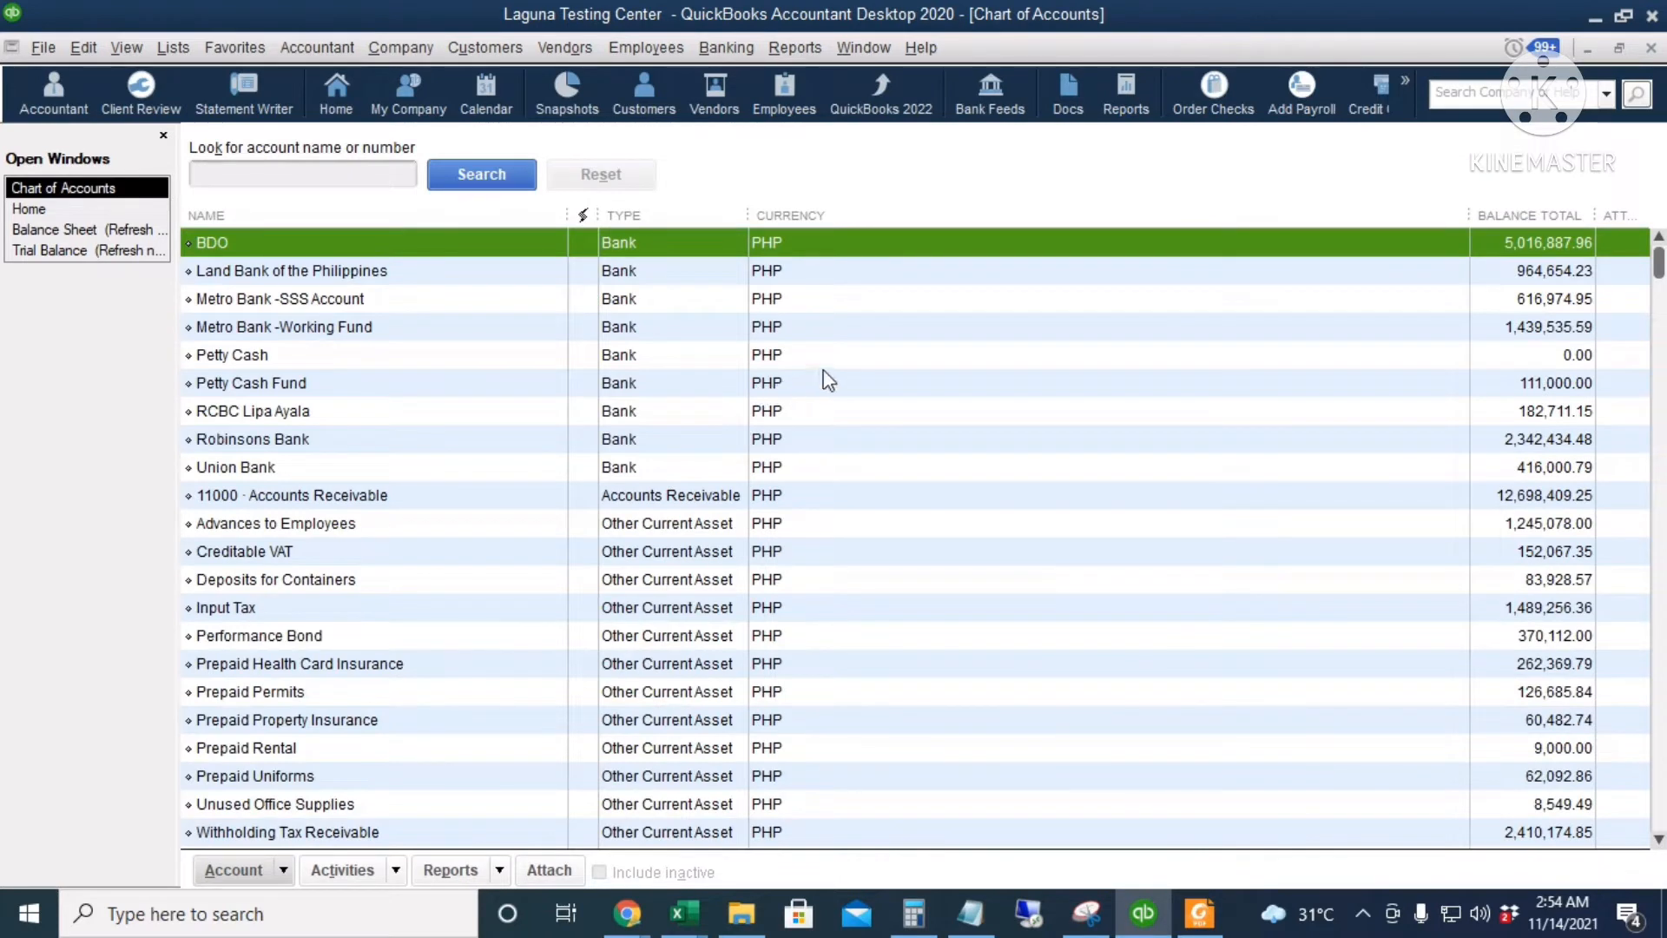
right_click(884, 341)
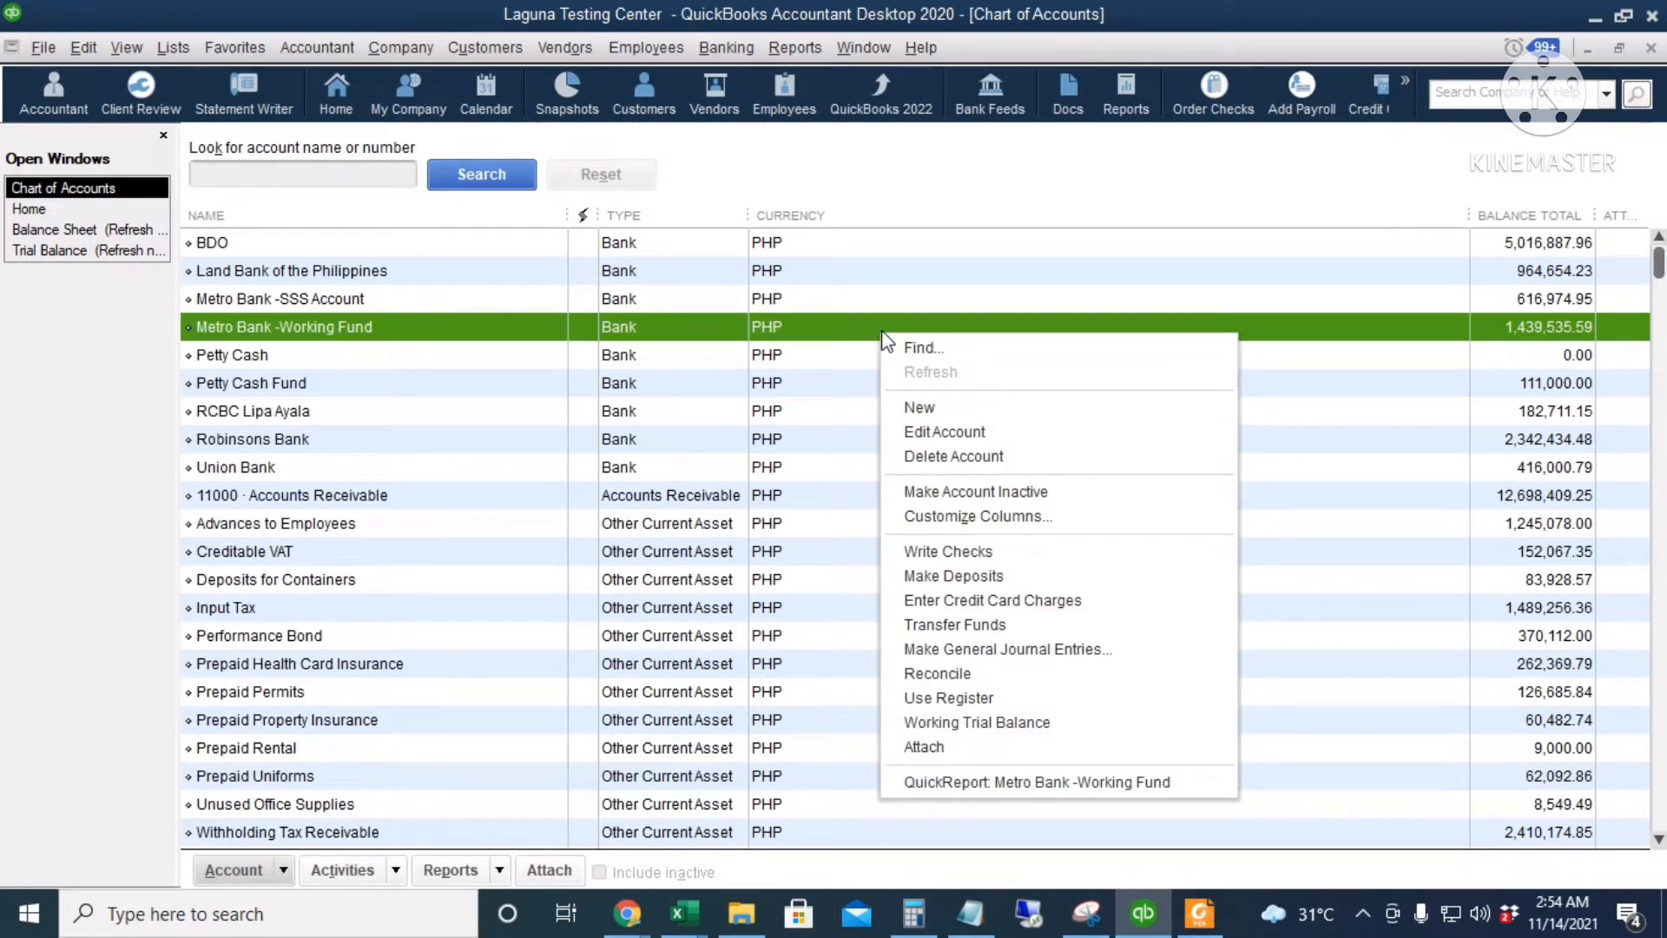
click(950, 406)
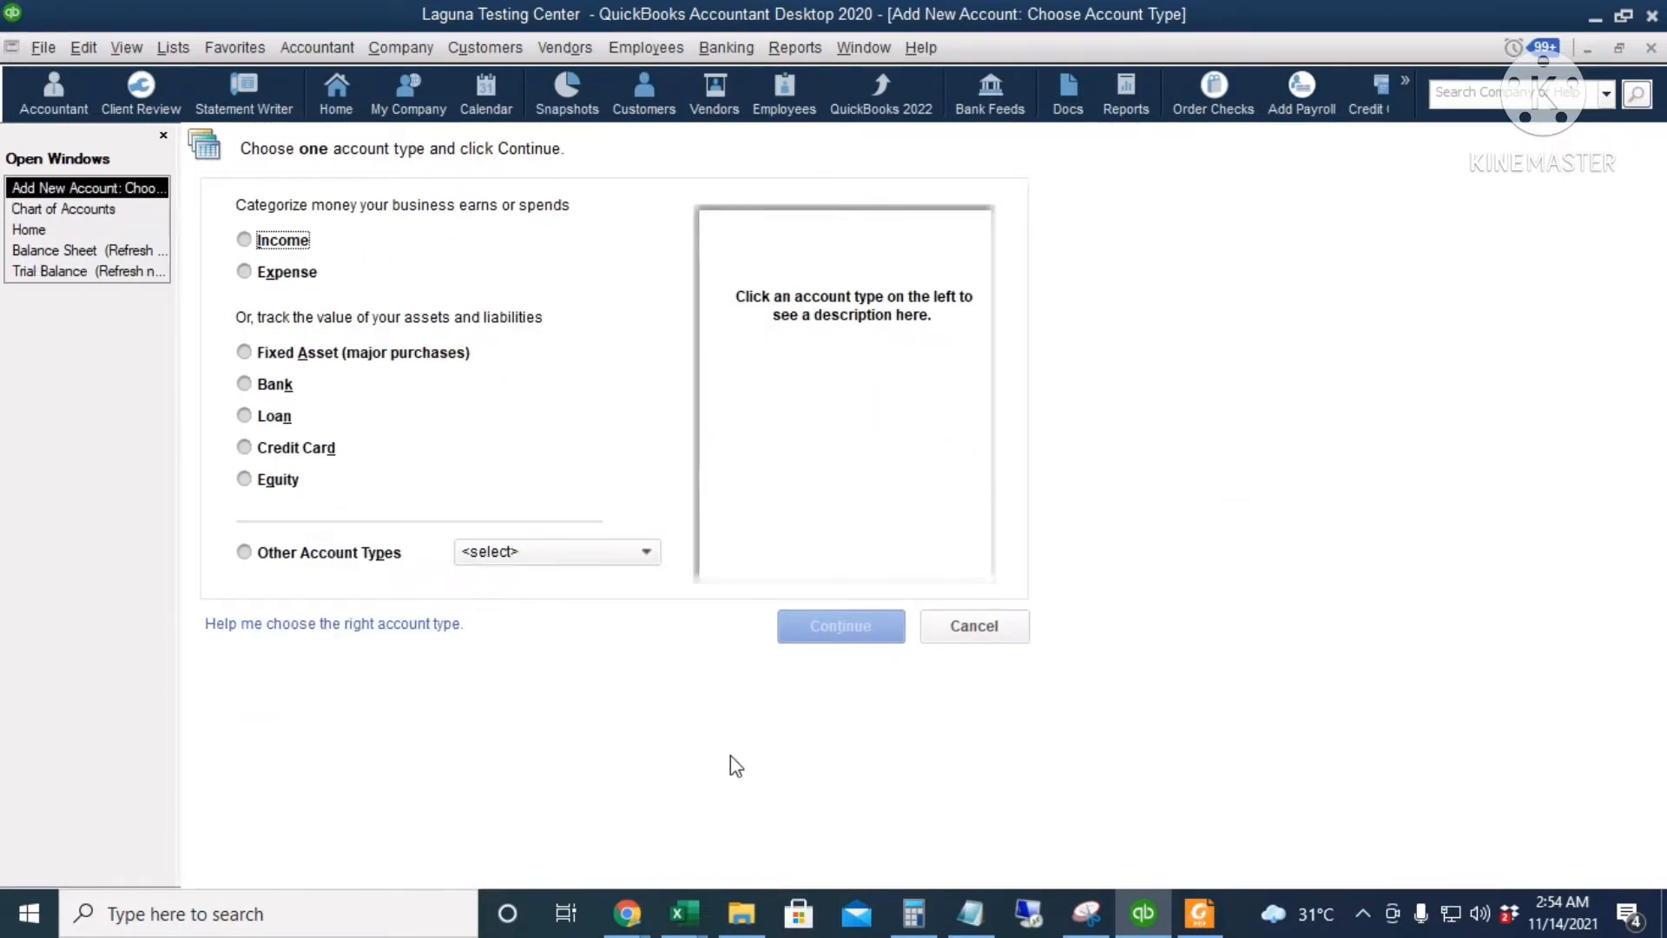
click(276, 383)
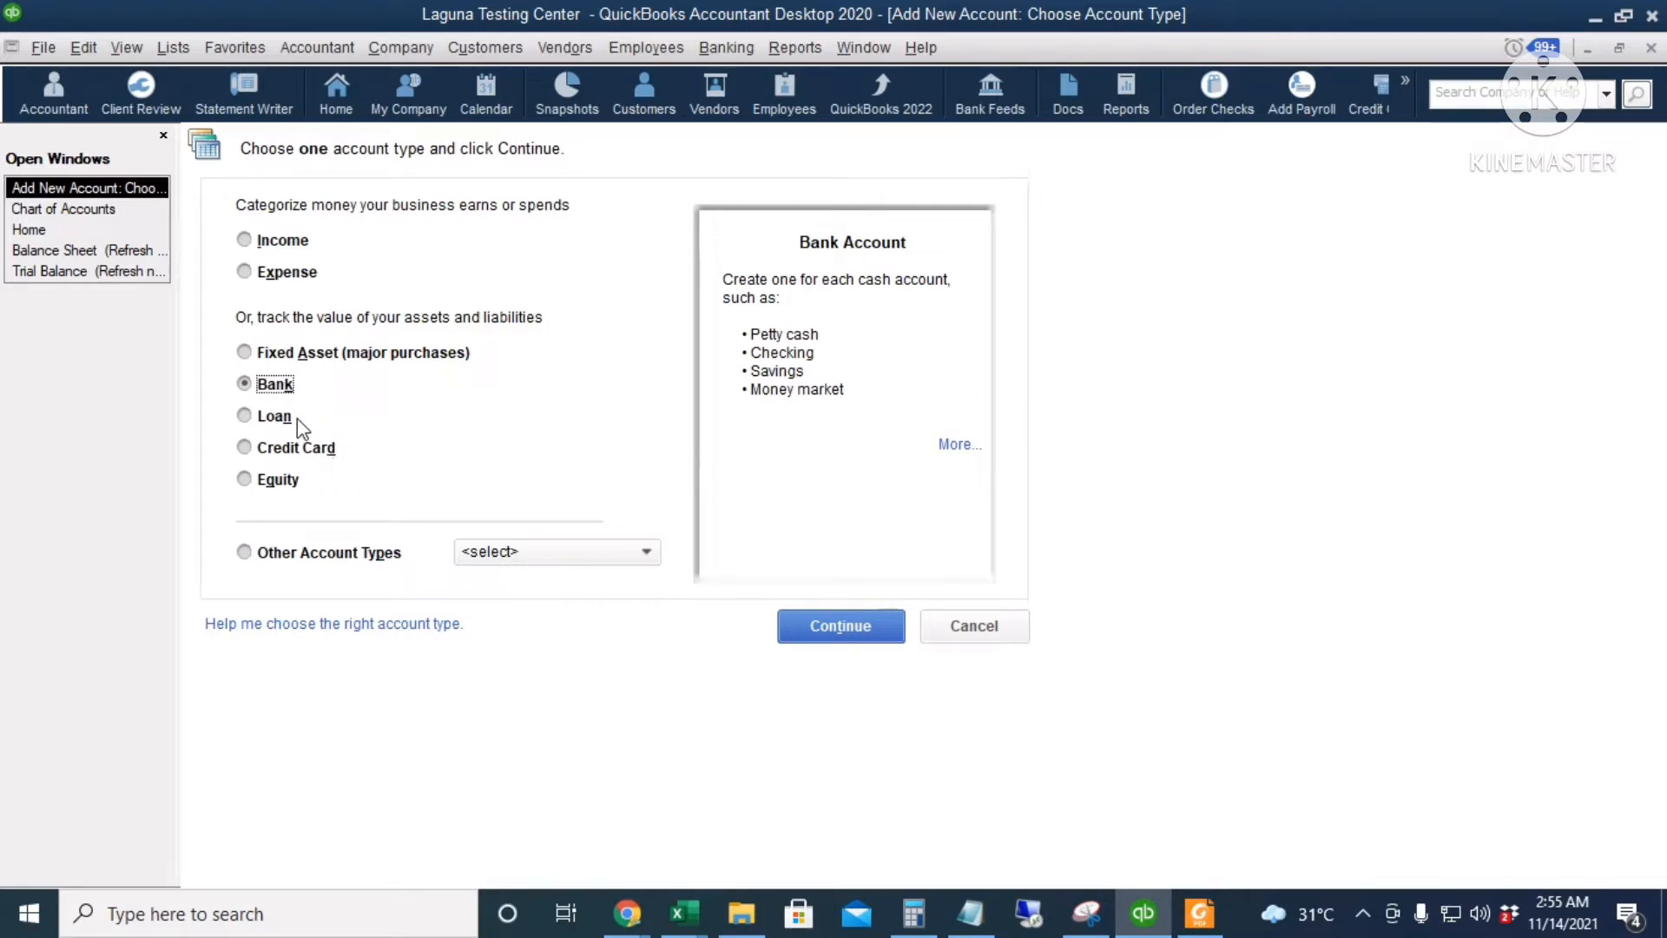
click(821, 621)
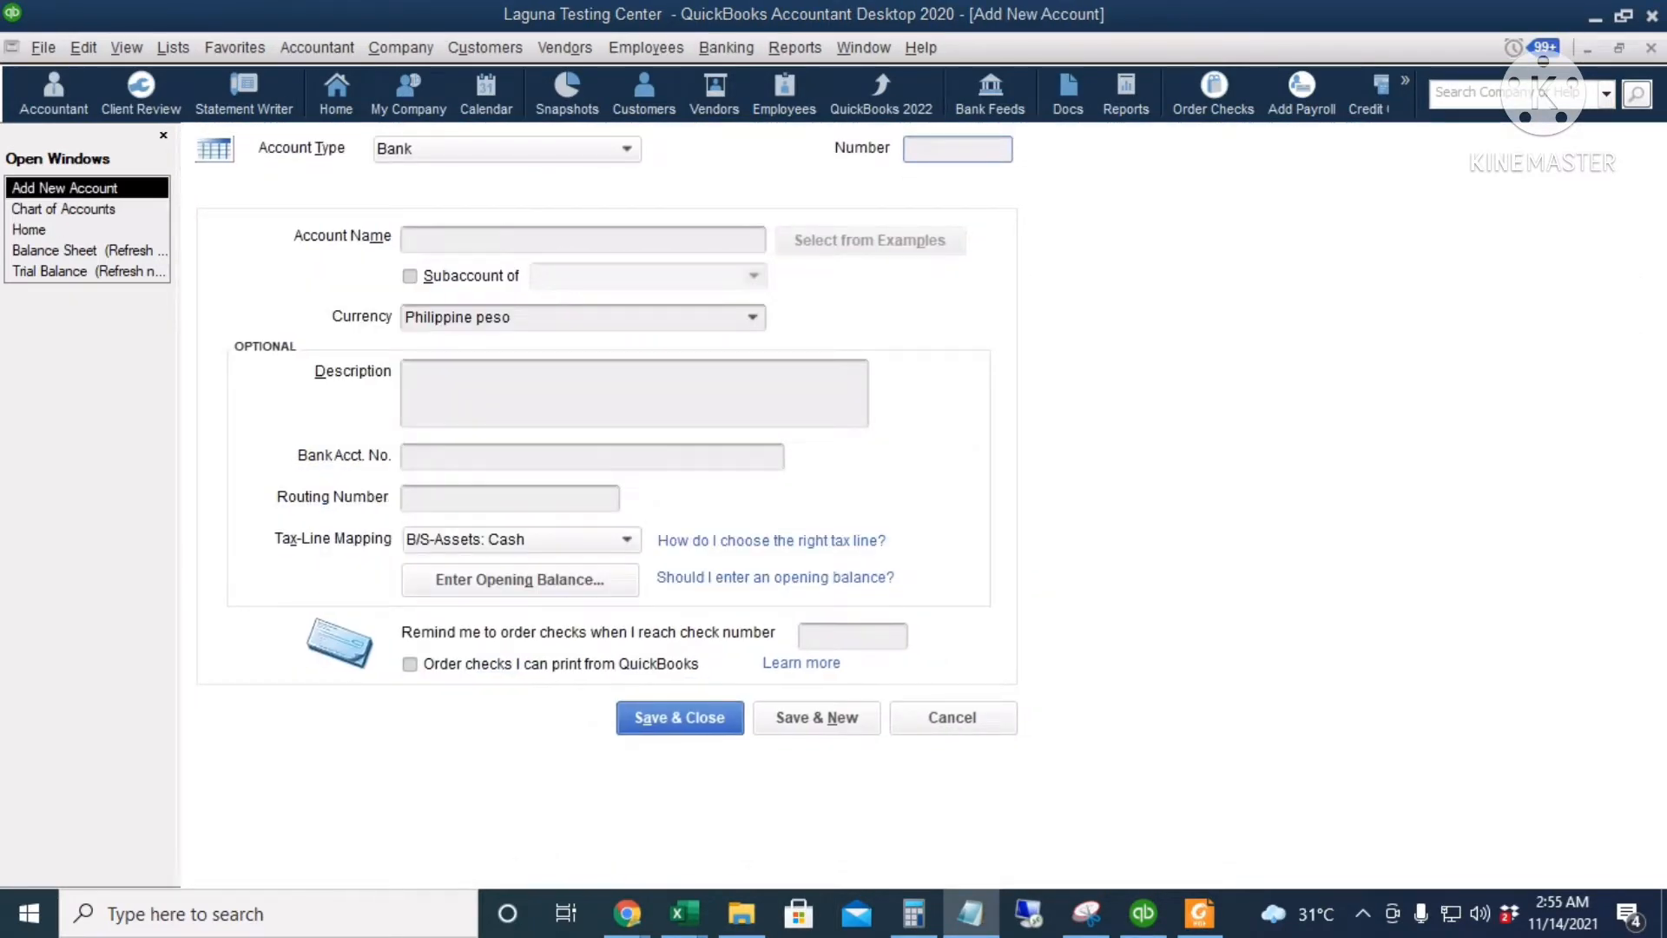
click(620, 236)
text(Metrobank - TD)
click(497, 454)
click(499, 498)
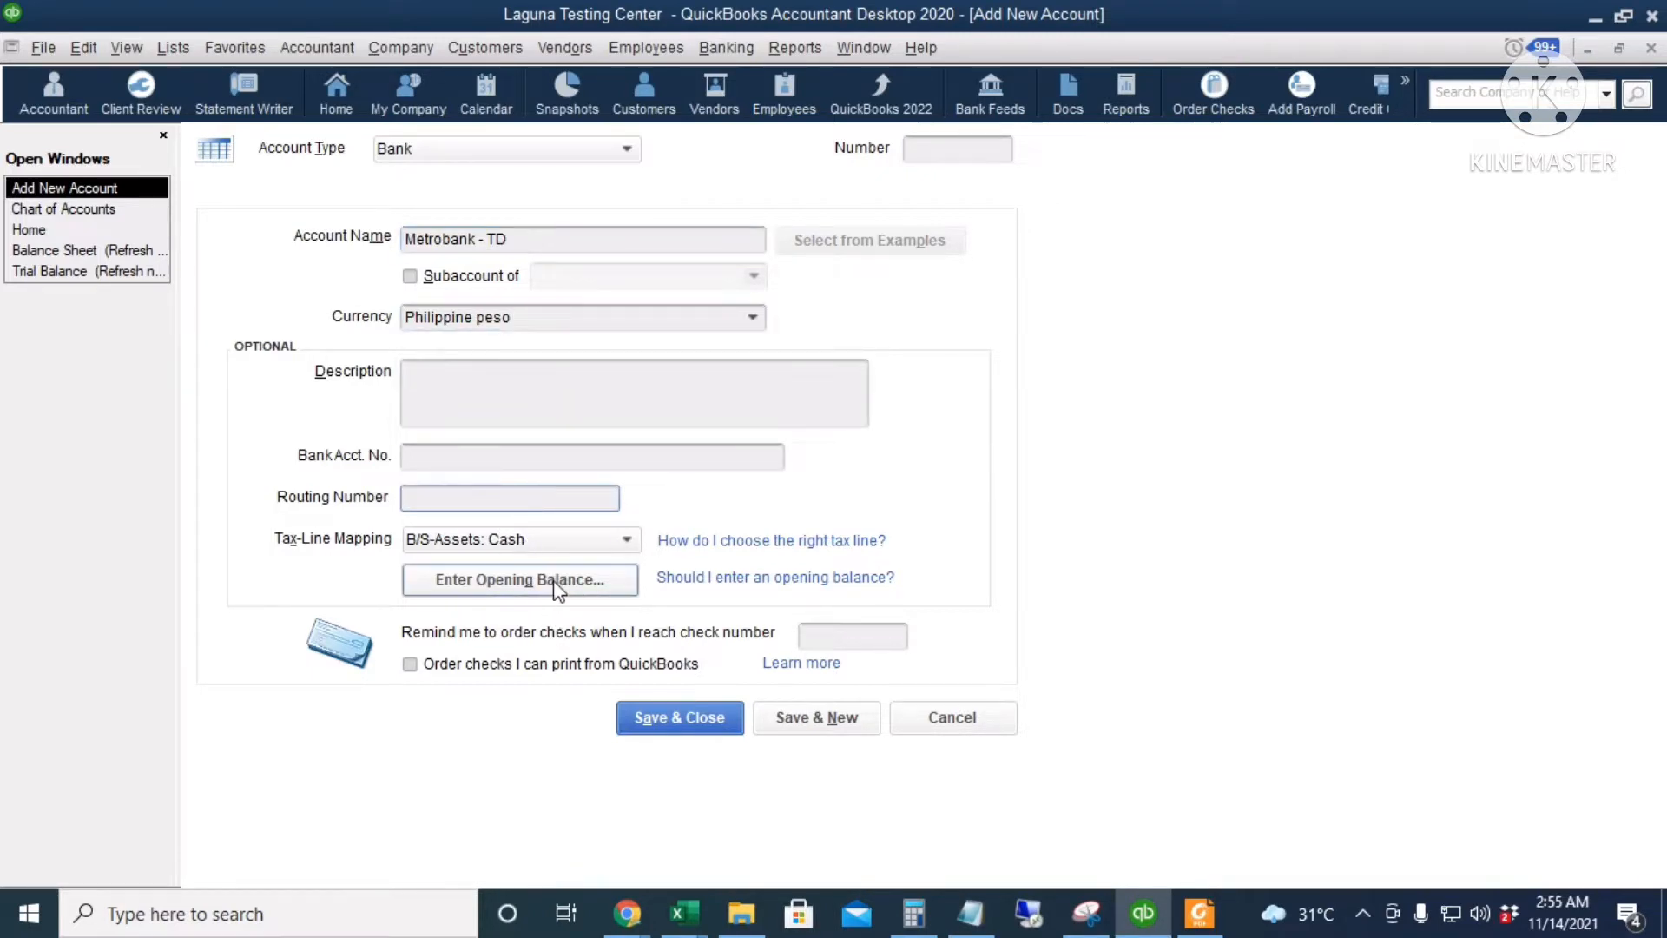
Enter an opening balance of 5,000,000.00 as of 09/30/2021 for the new account and save it.
click(595, 590)
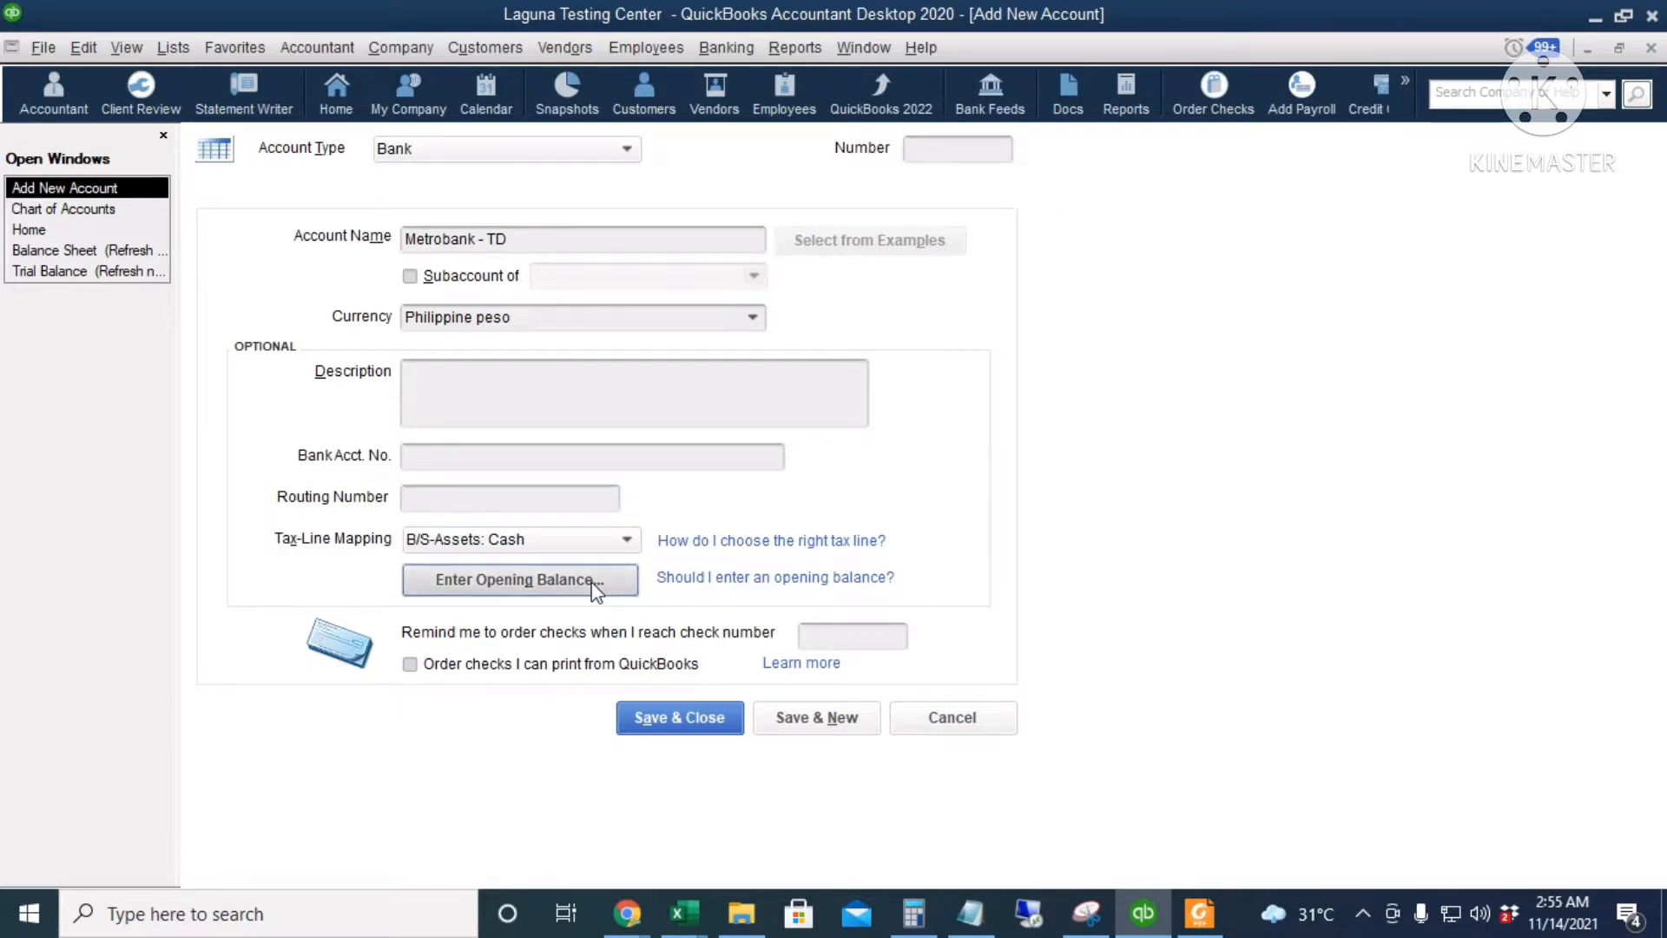
text(5,000,00)
text(0)
key(Tab)
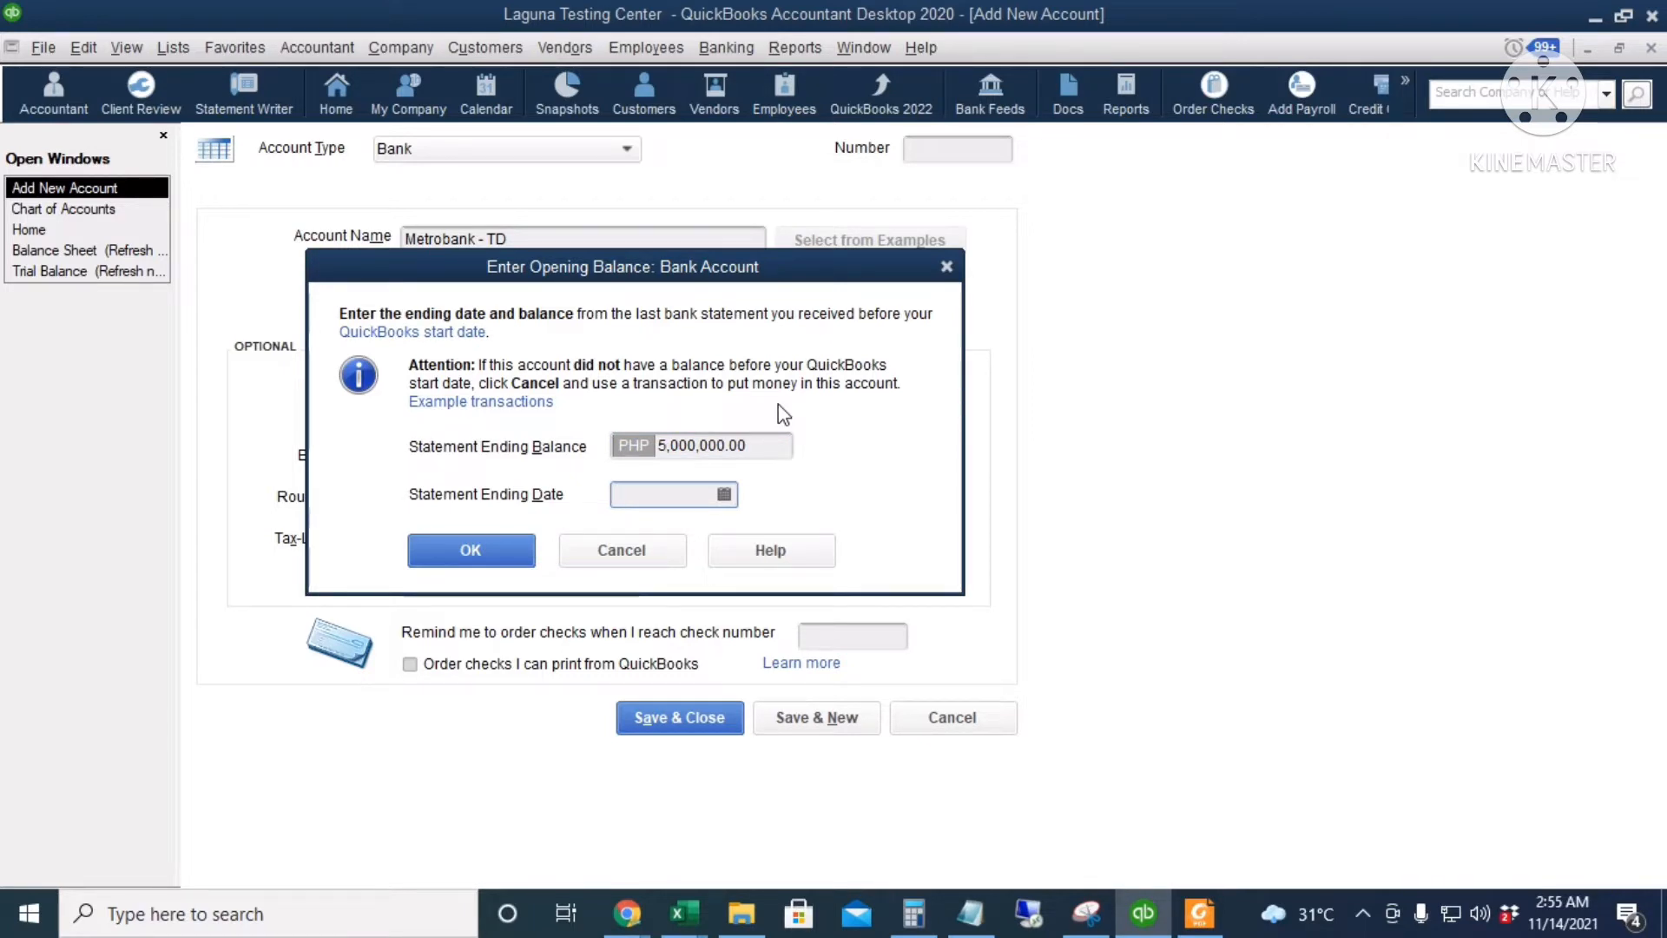
text(9/30/2021)
click(488, 546)
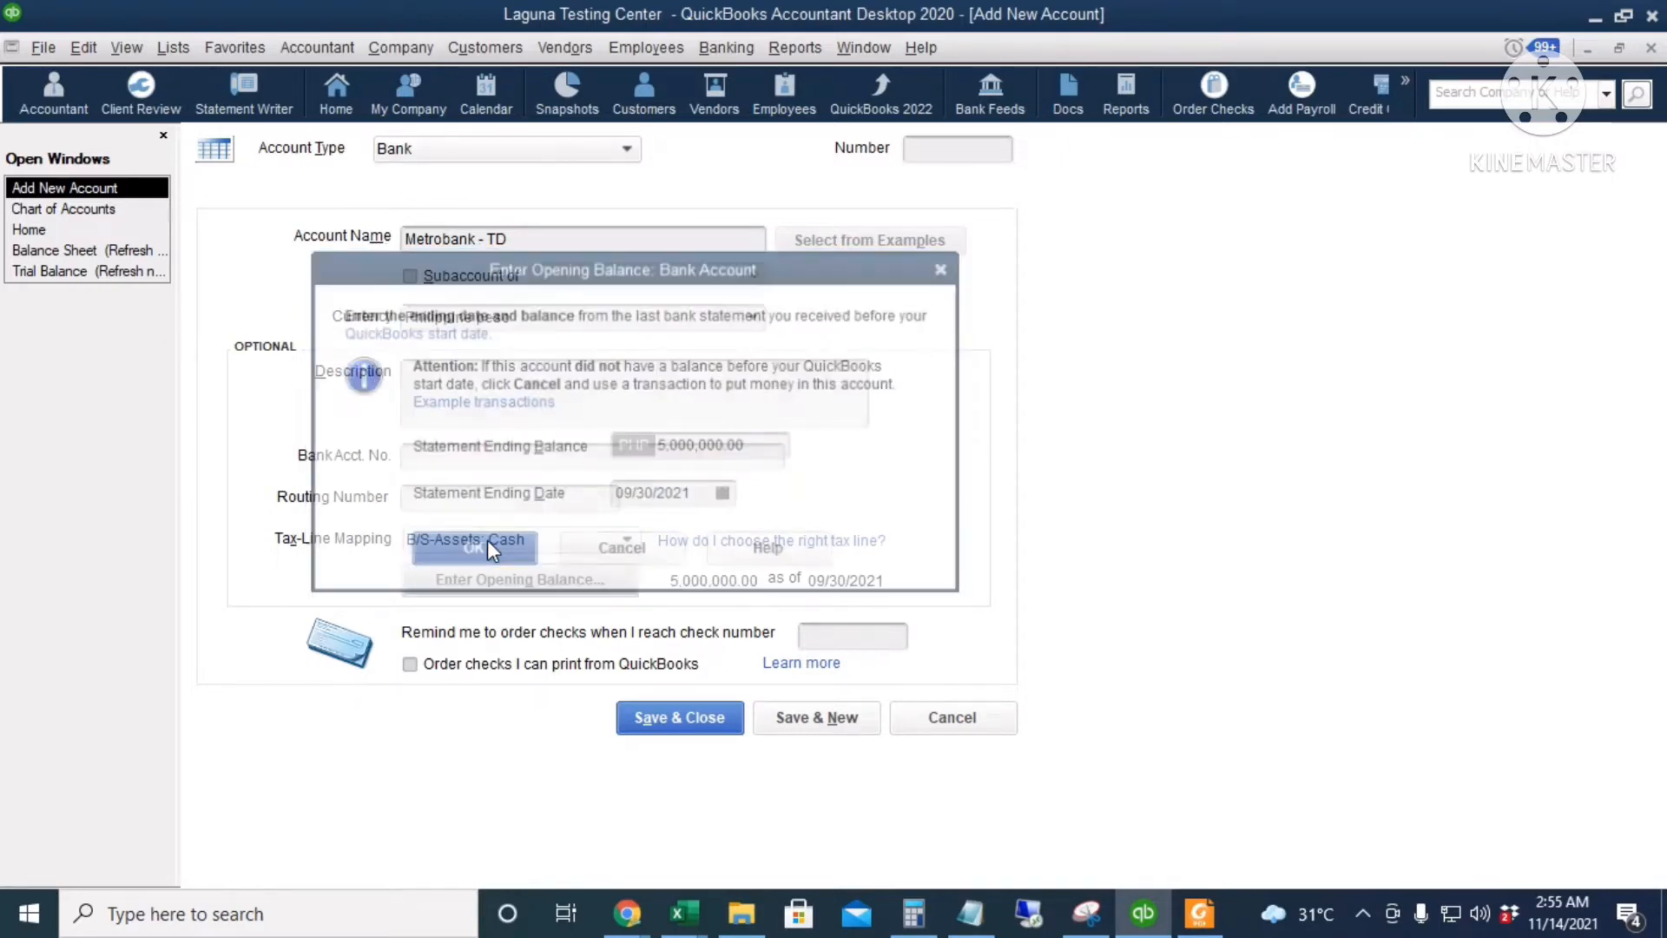
click(660, 719)
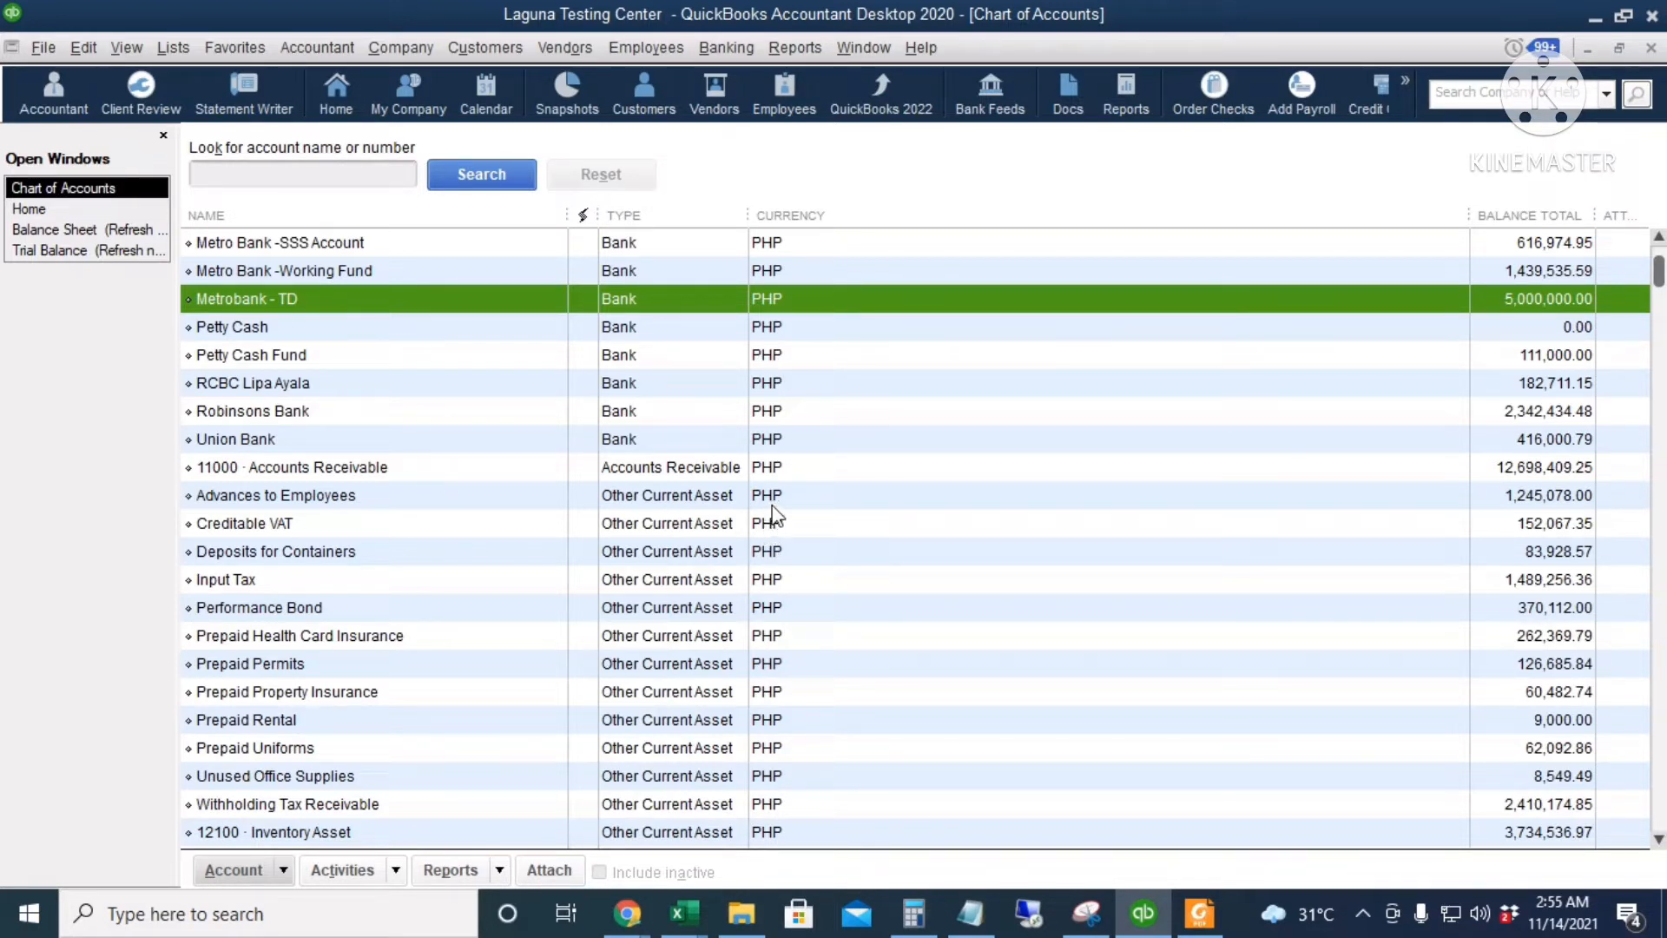
Find the Opening Balance Equity account in the Chart of Accounts and check its balance.
scroll(773, 516, down, 13)
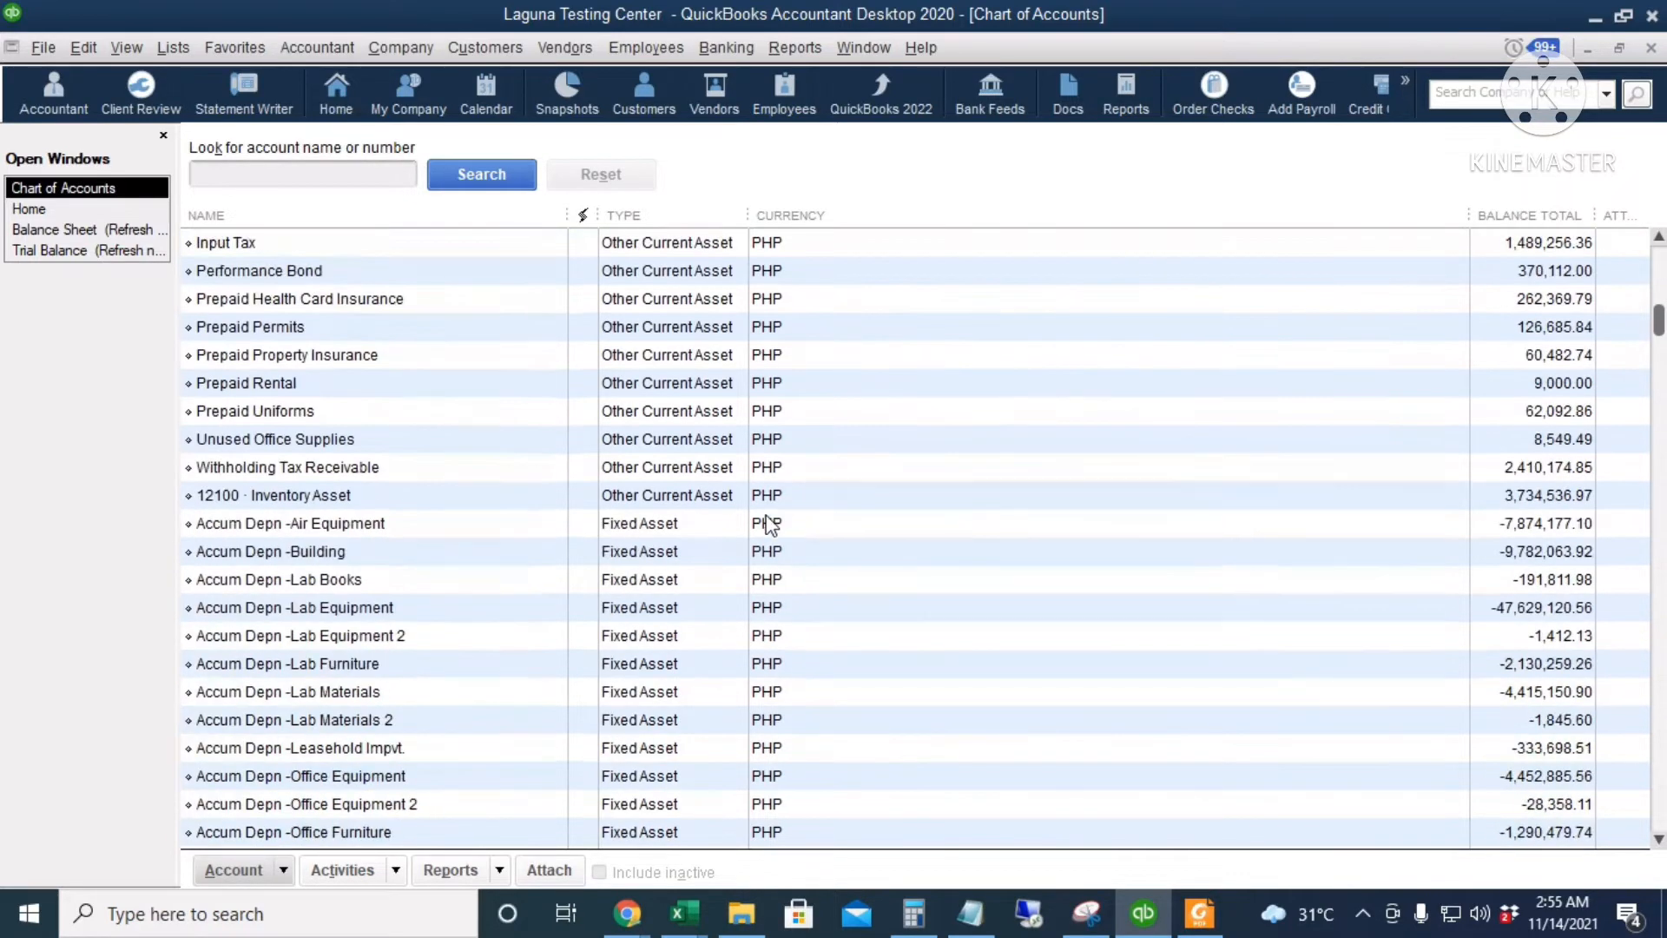
click(786, 692)
scroll(786, 692, down, 1)
scroll(785, 692, down, 12)
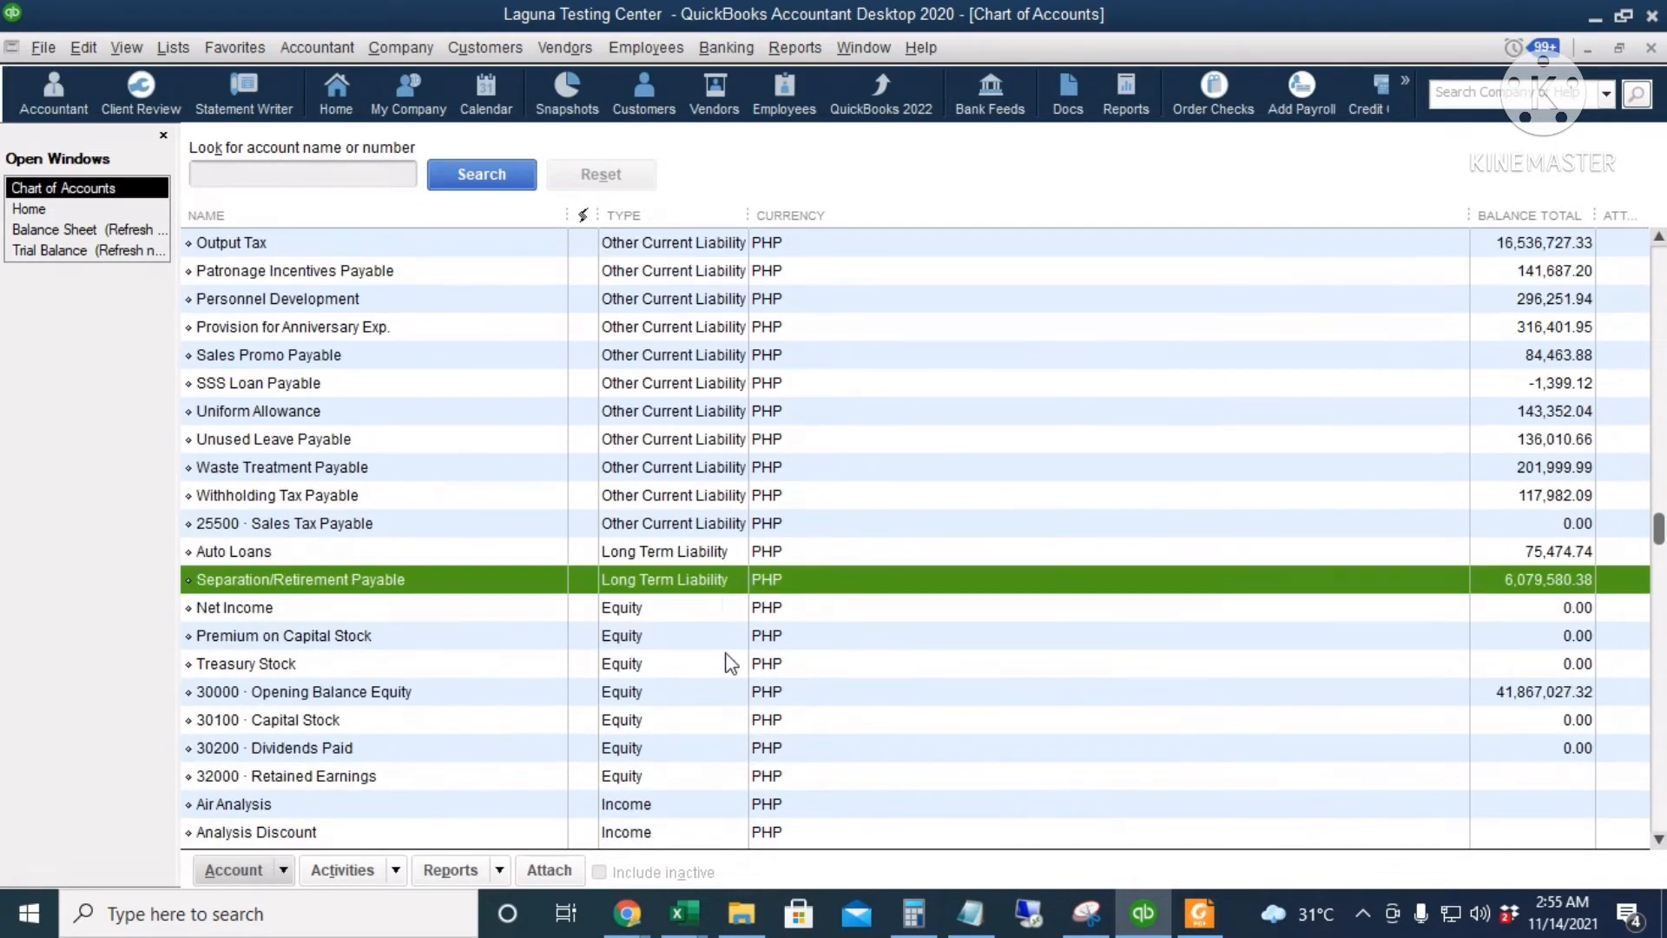
click(736, 692)
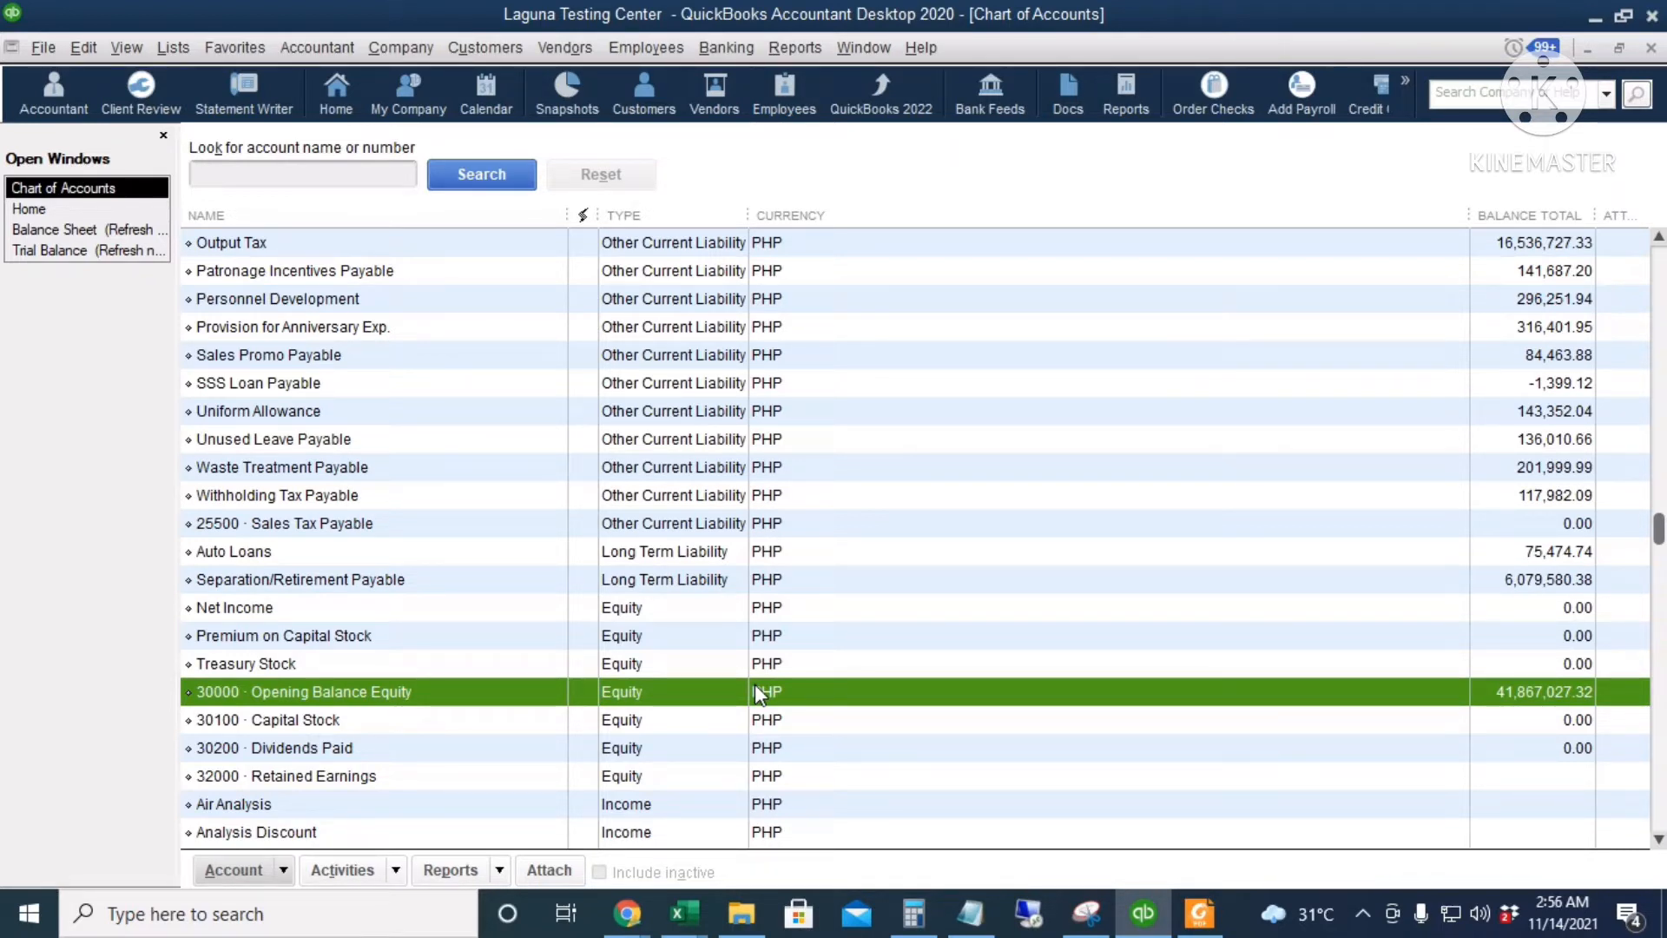
Open the Metrobank - TD register and display the transaction journal of its opening balance deposit.
scroll(787, 473, up, 20)
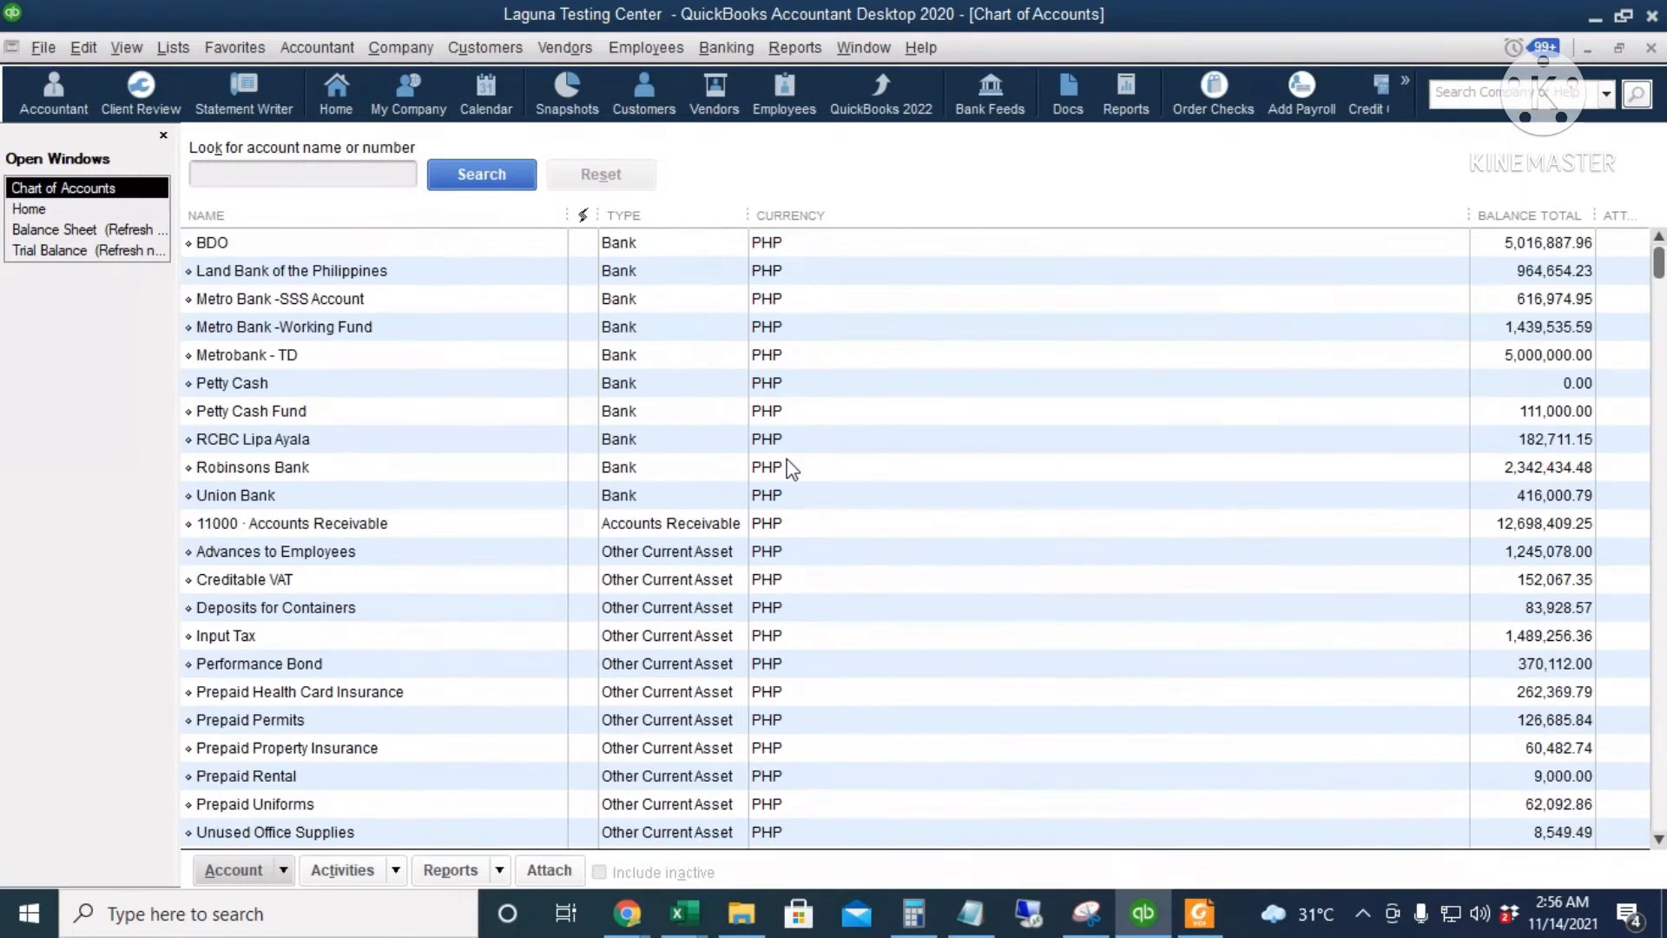
click(719, 349)
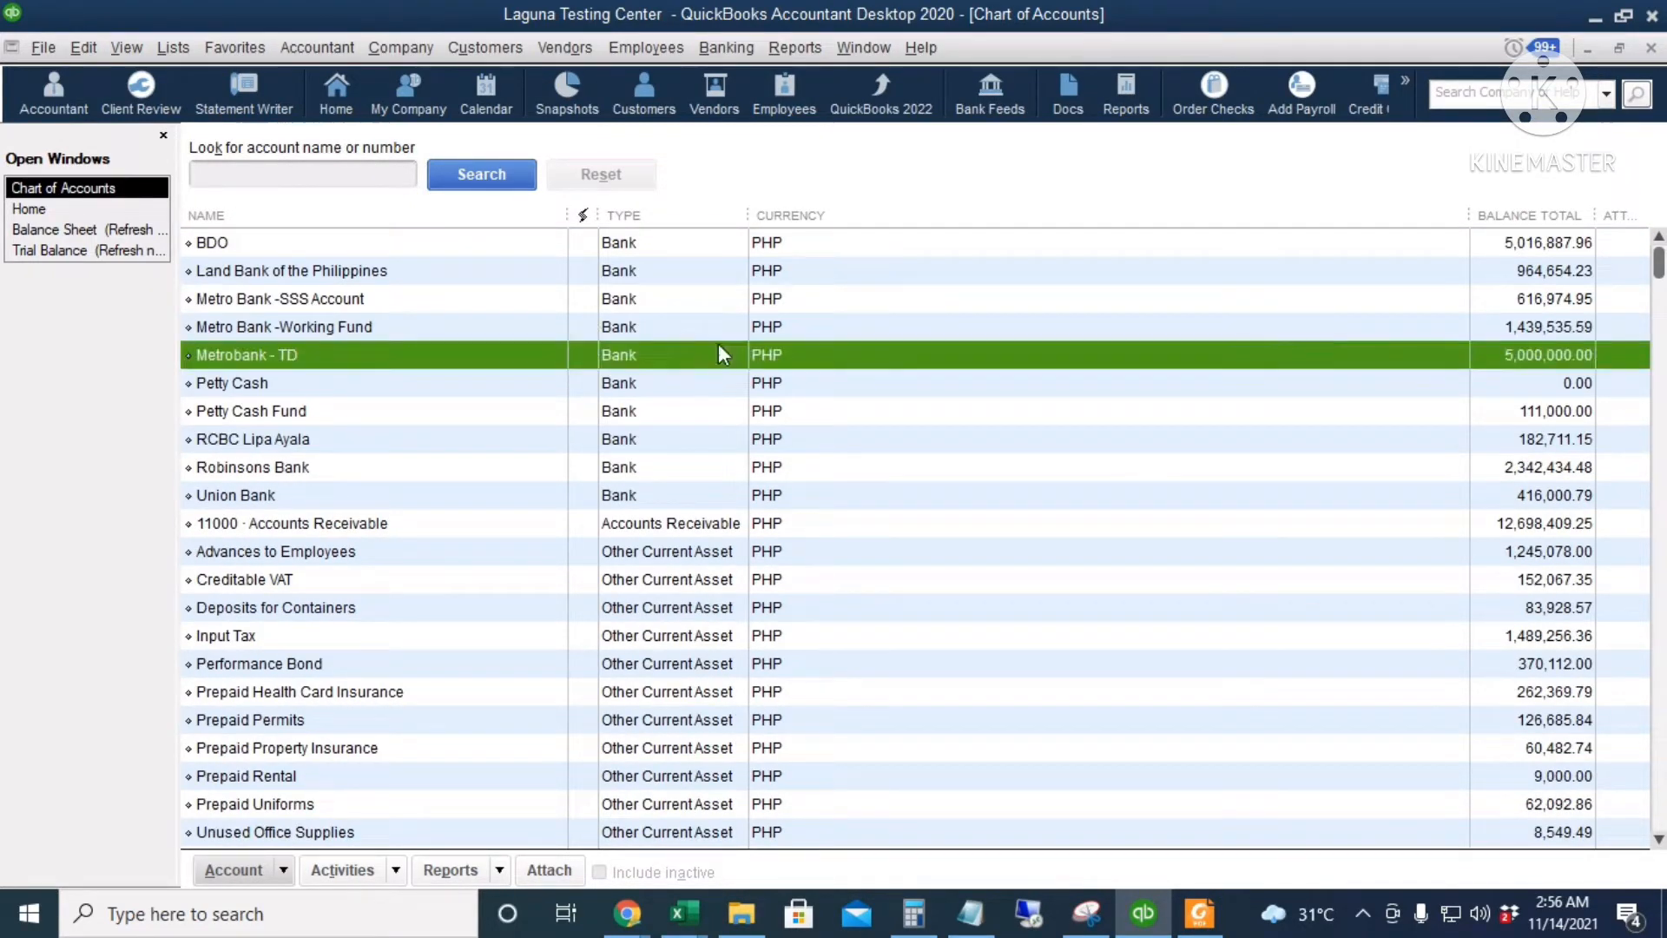
double_click(719, 369)
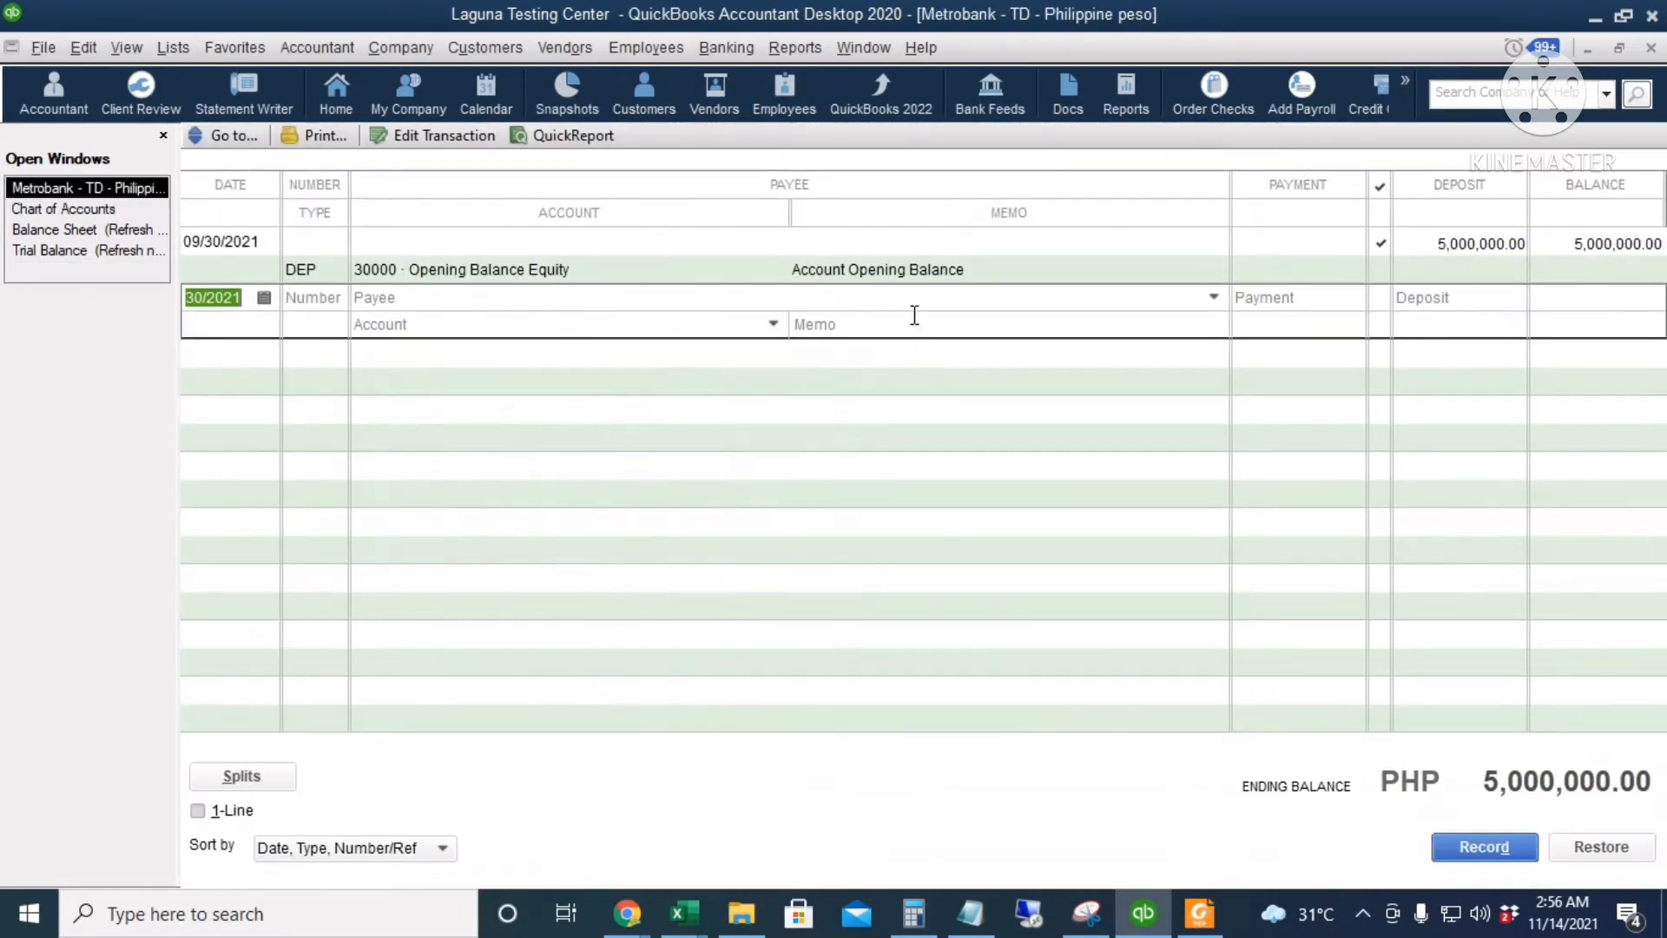
double_click(331, 271)
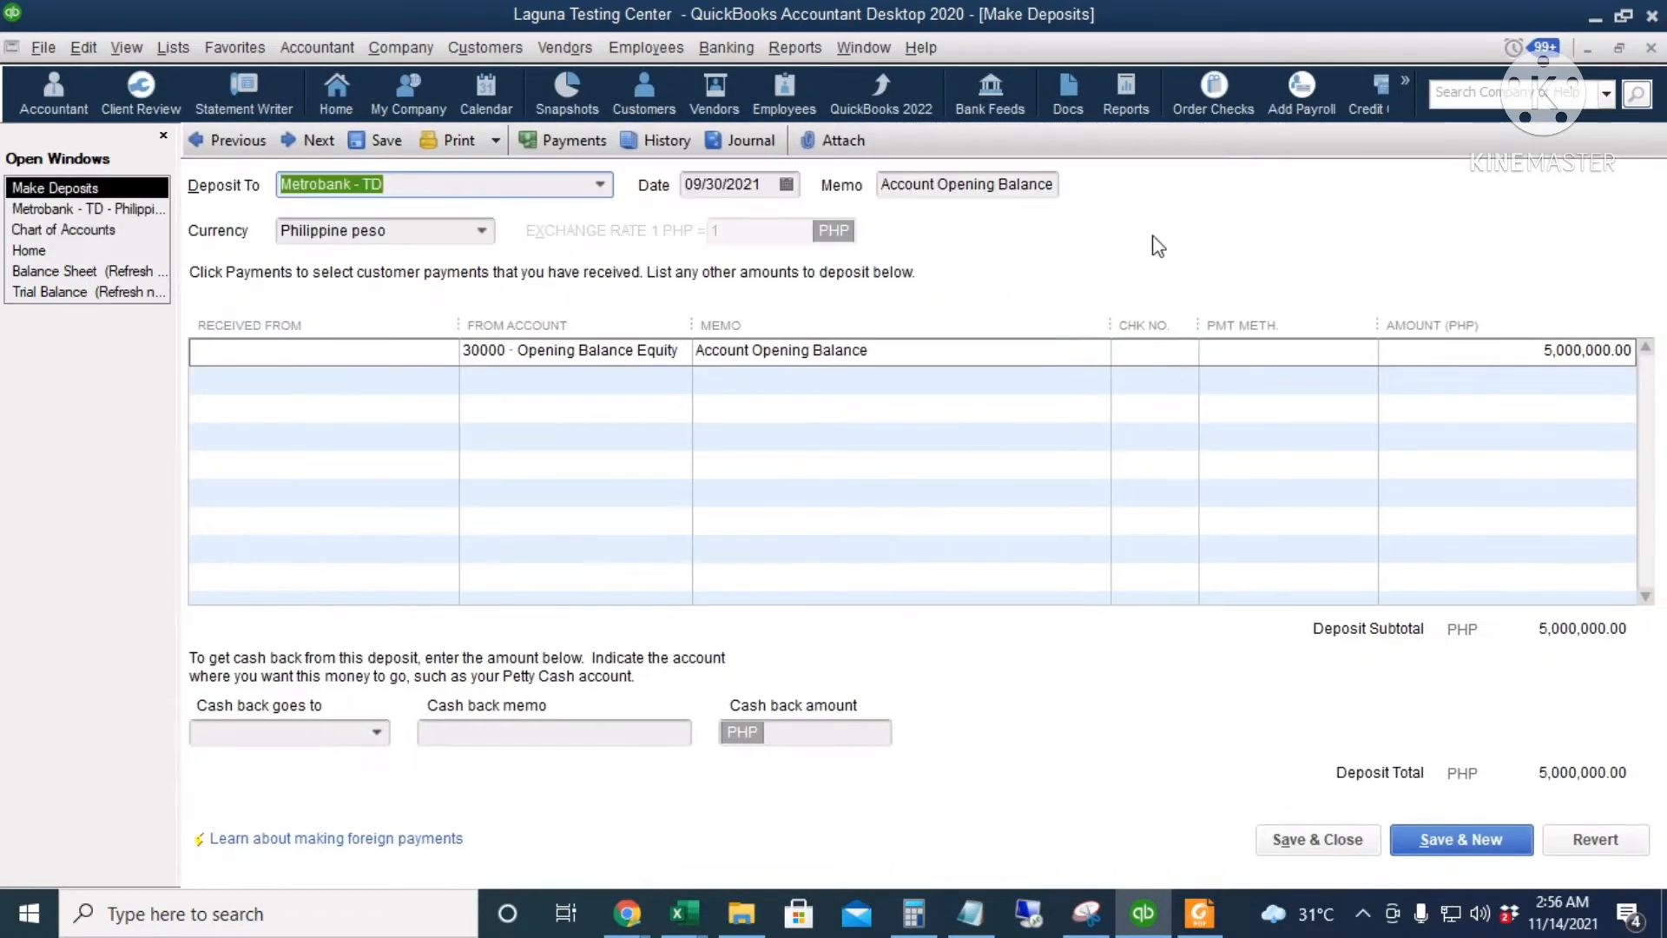
key(ctrl+y)
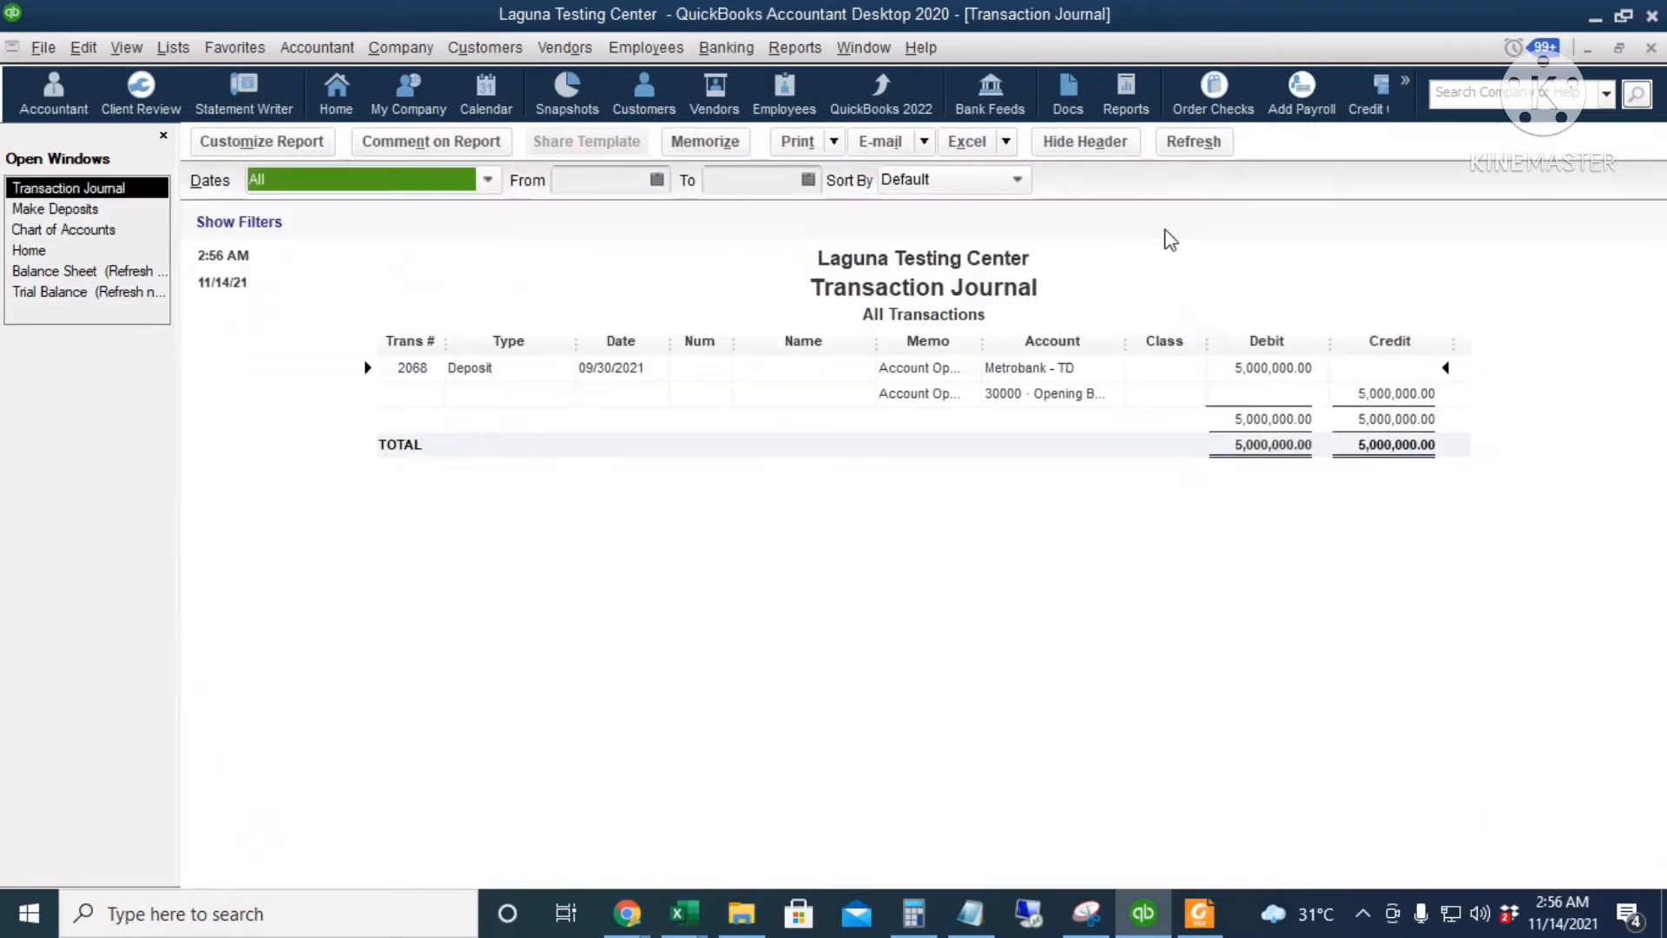
Widen the journal's Account column to read the full account names, and return to the Chart of Accounts without memorizing the report.
drag(1126, 346, 1195, 347)
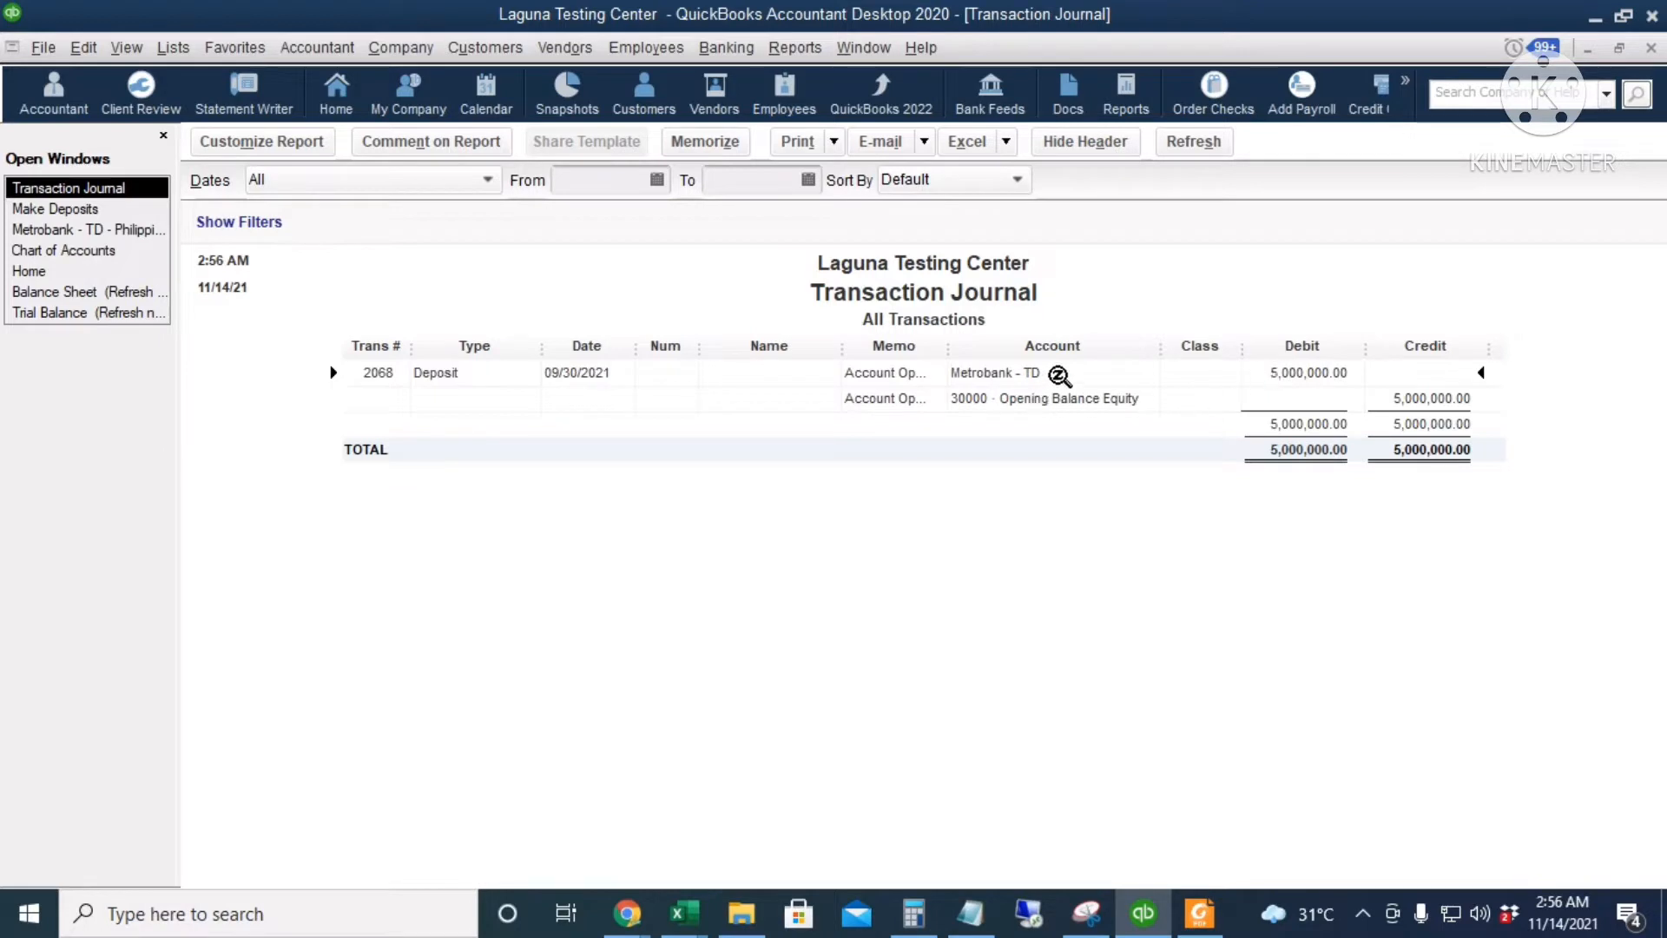
click(1107, 402)
key(Escape)
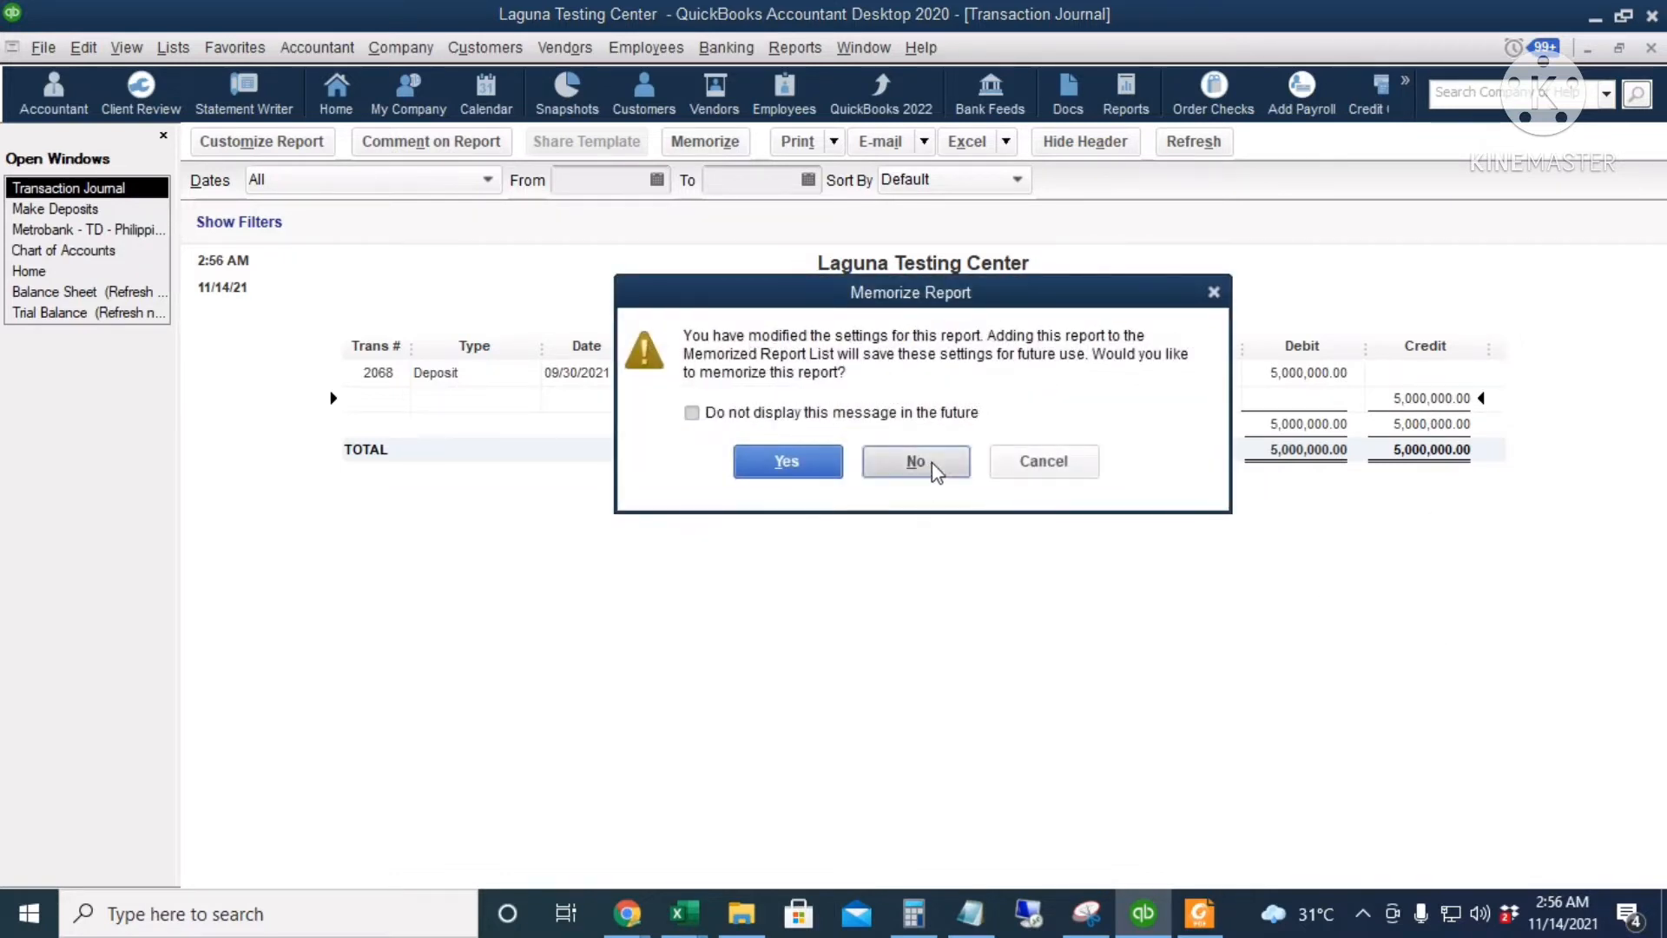
click(931, 462)
key(Escape)
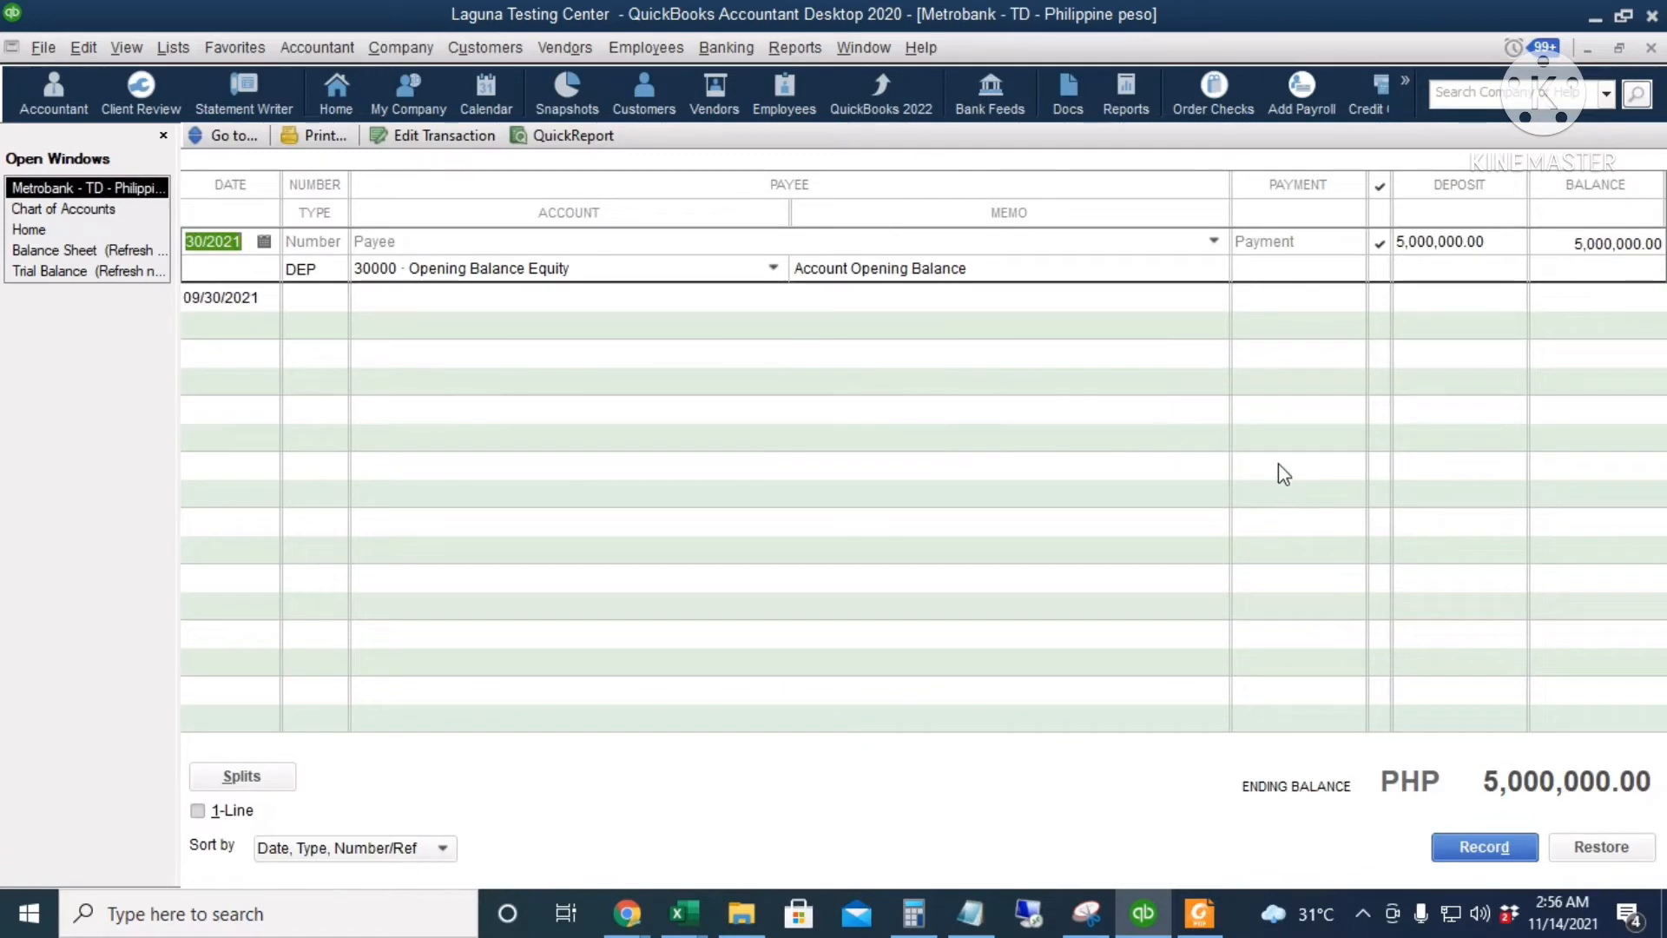
key(Escape)
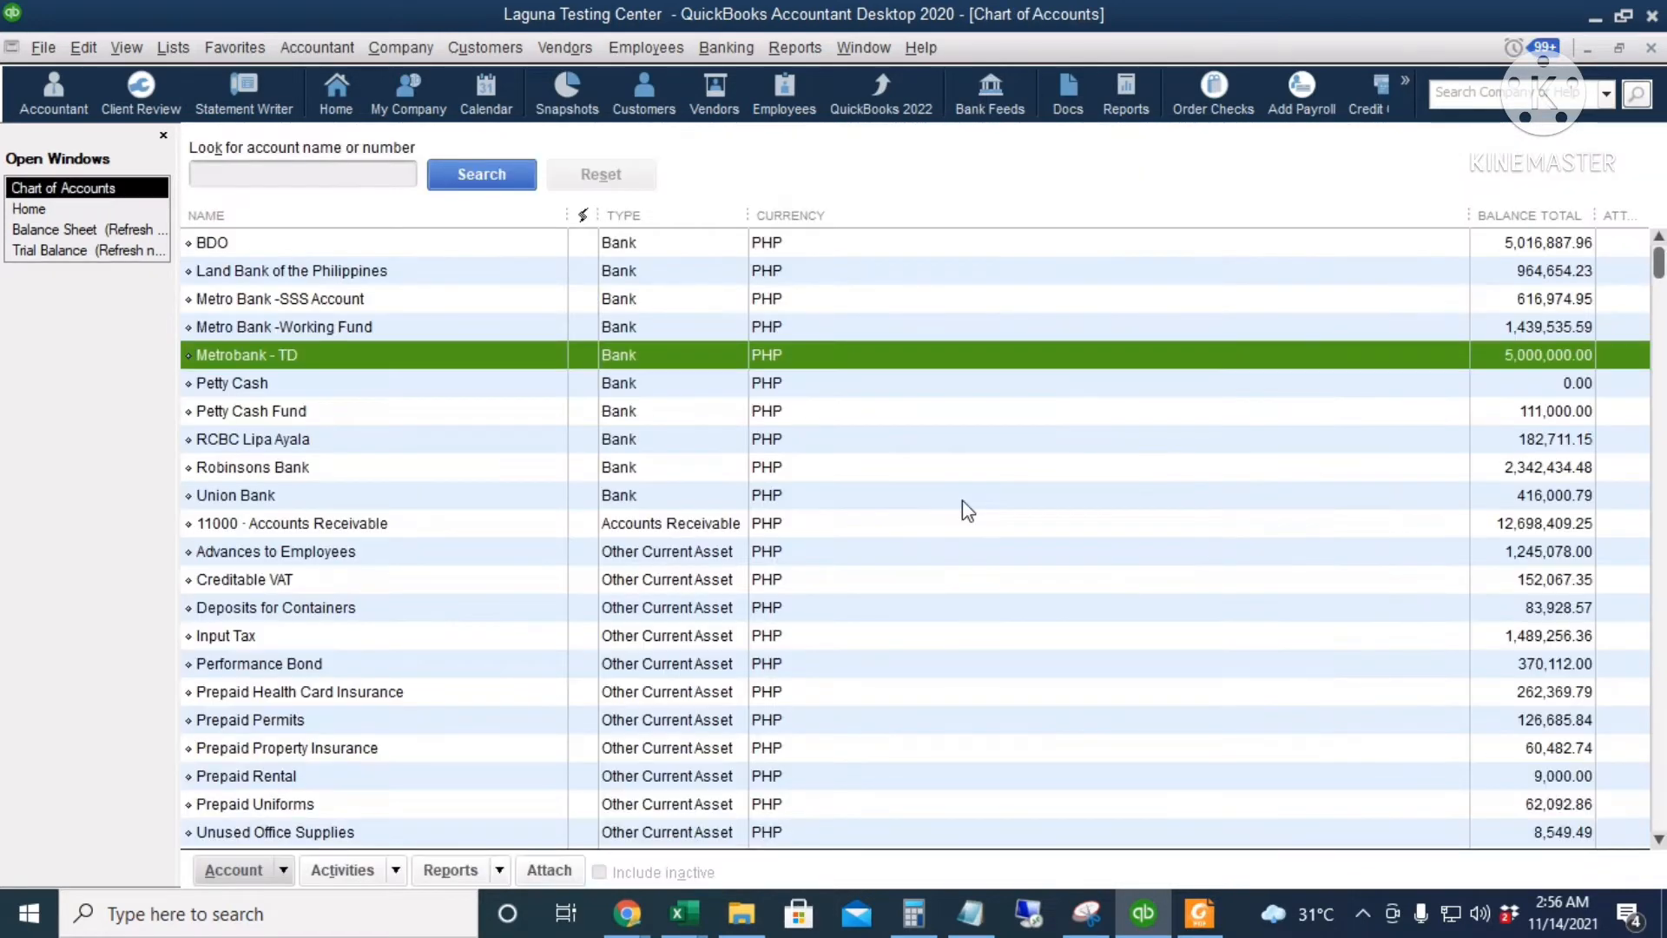
Create a Bank account named Philippine National Bank without an opening balance and save it.
right_click(689, 383)
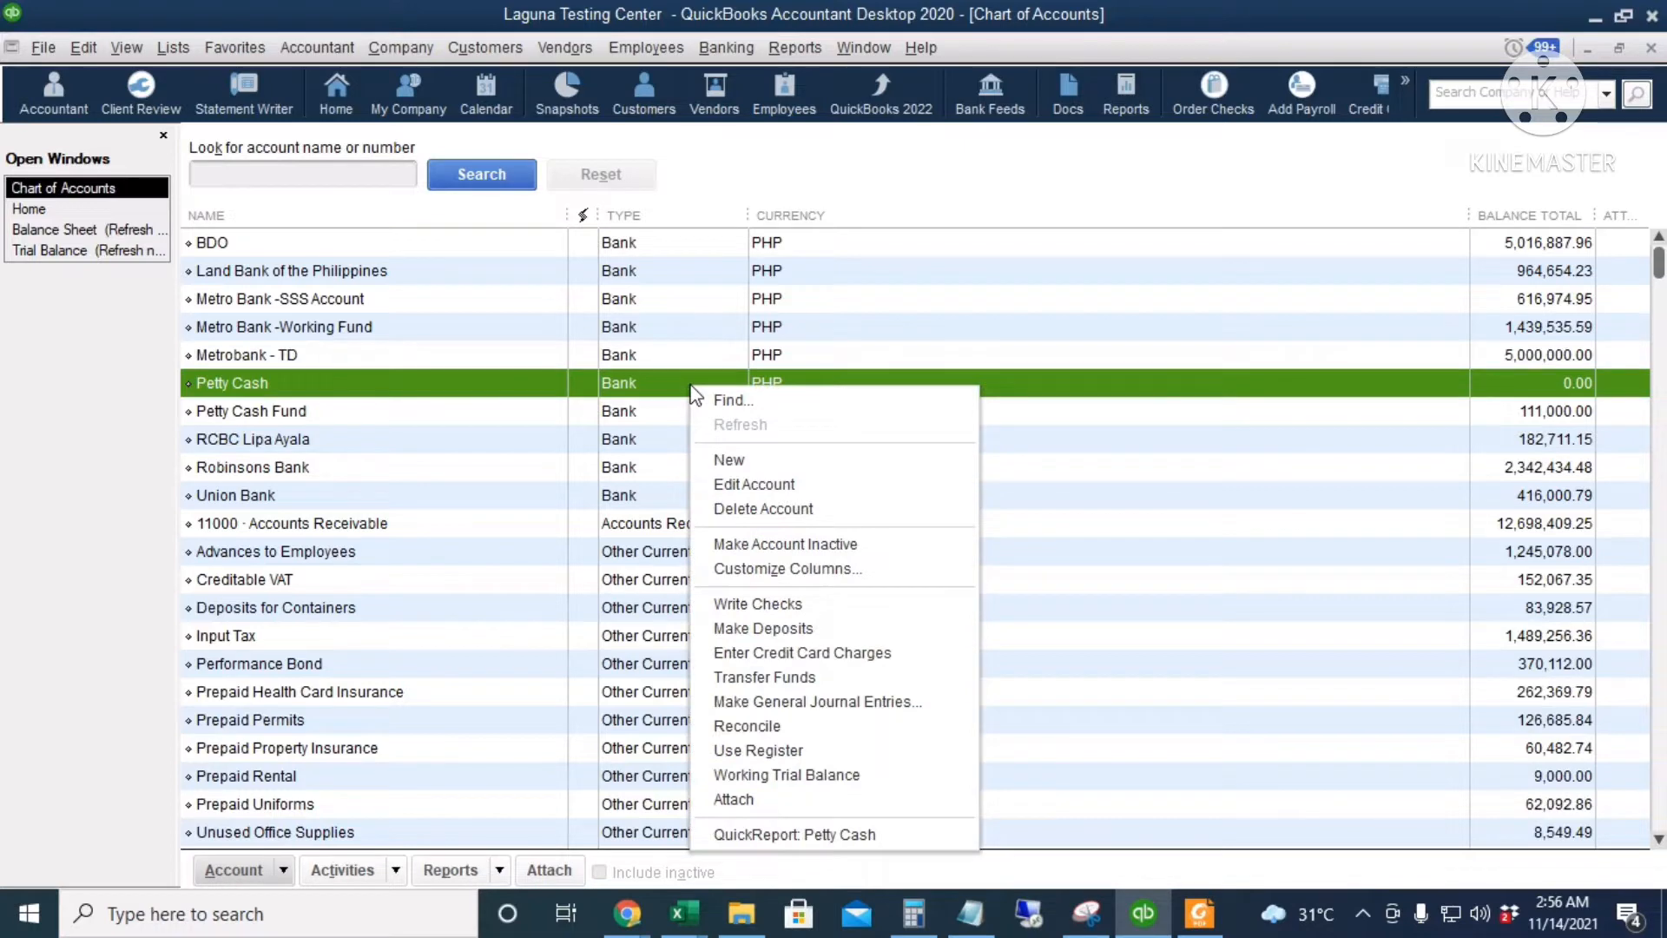
click(809, 460)
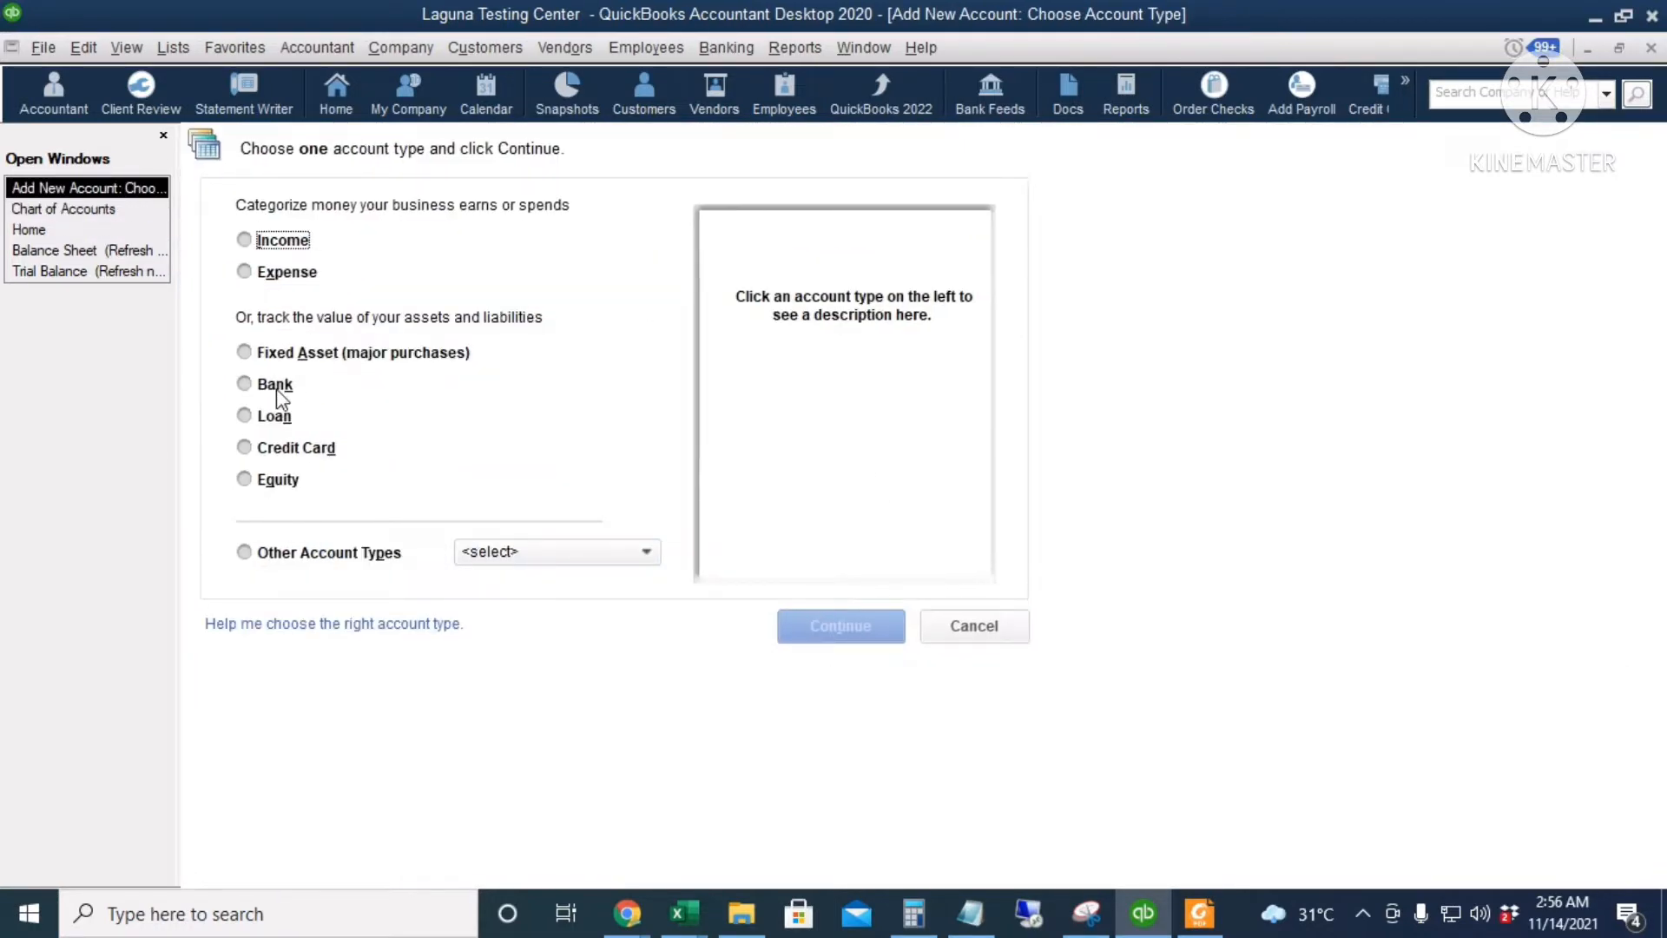
click(276, 387)
click(838, 625)
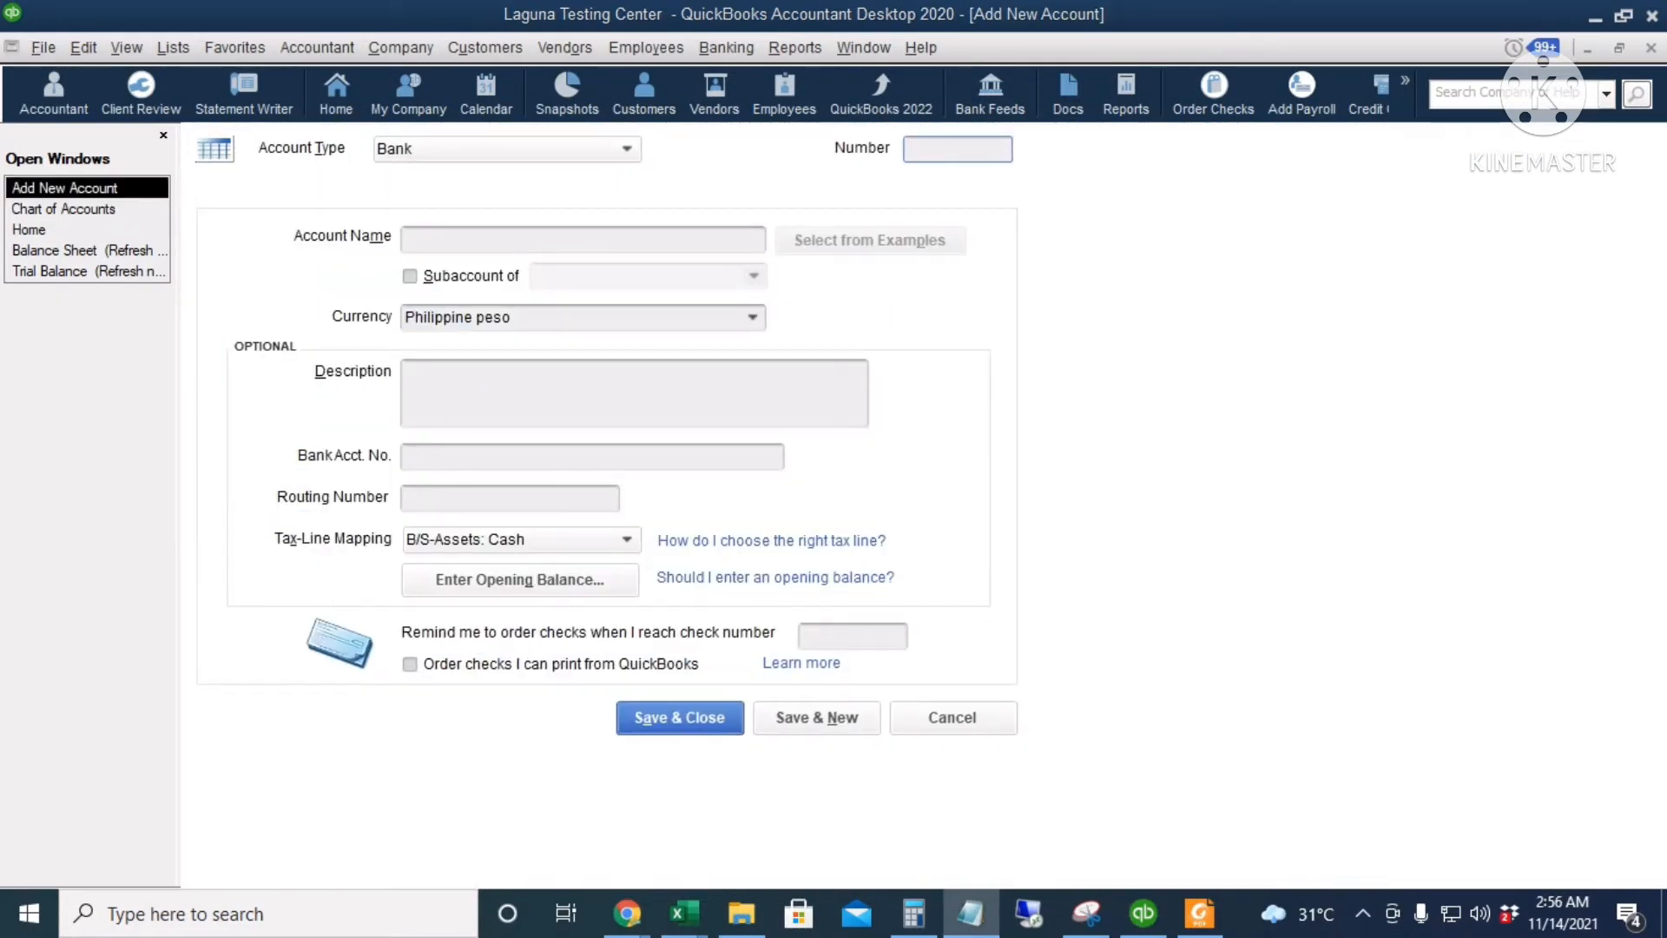
click(531, 240)
text(Philippine National Bank)
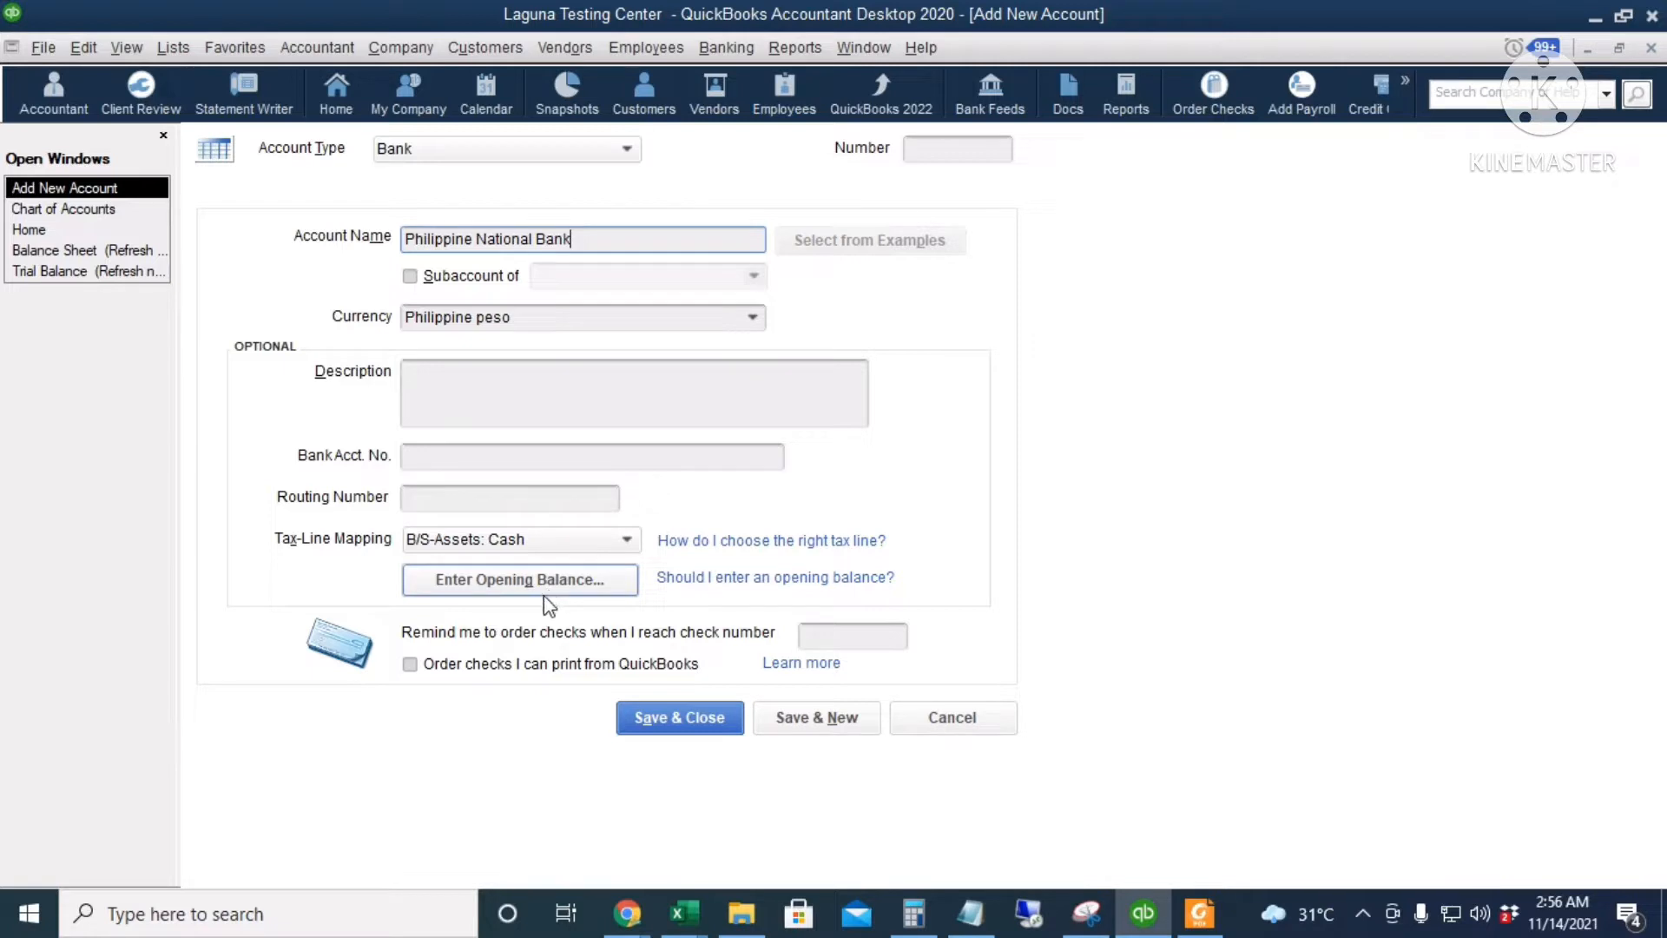
click(688, 720)
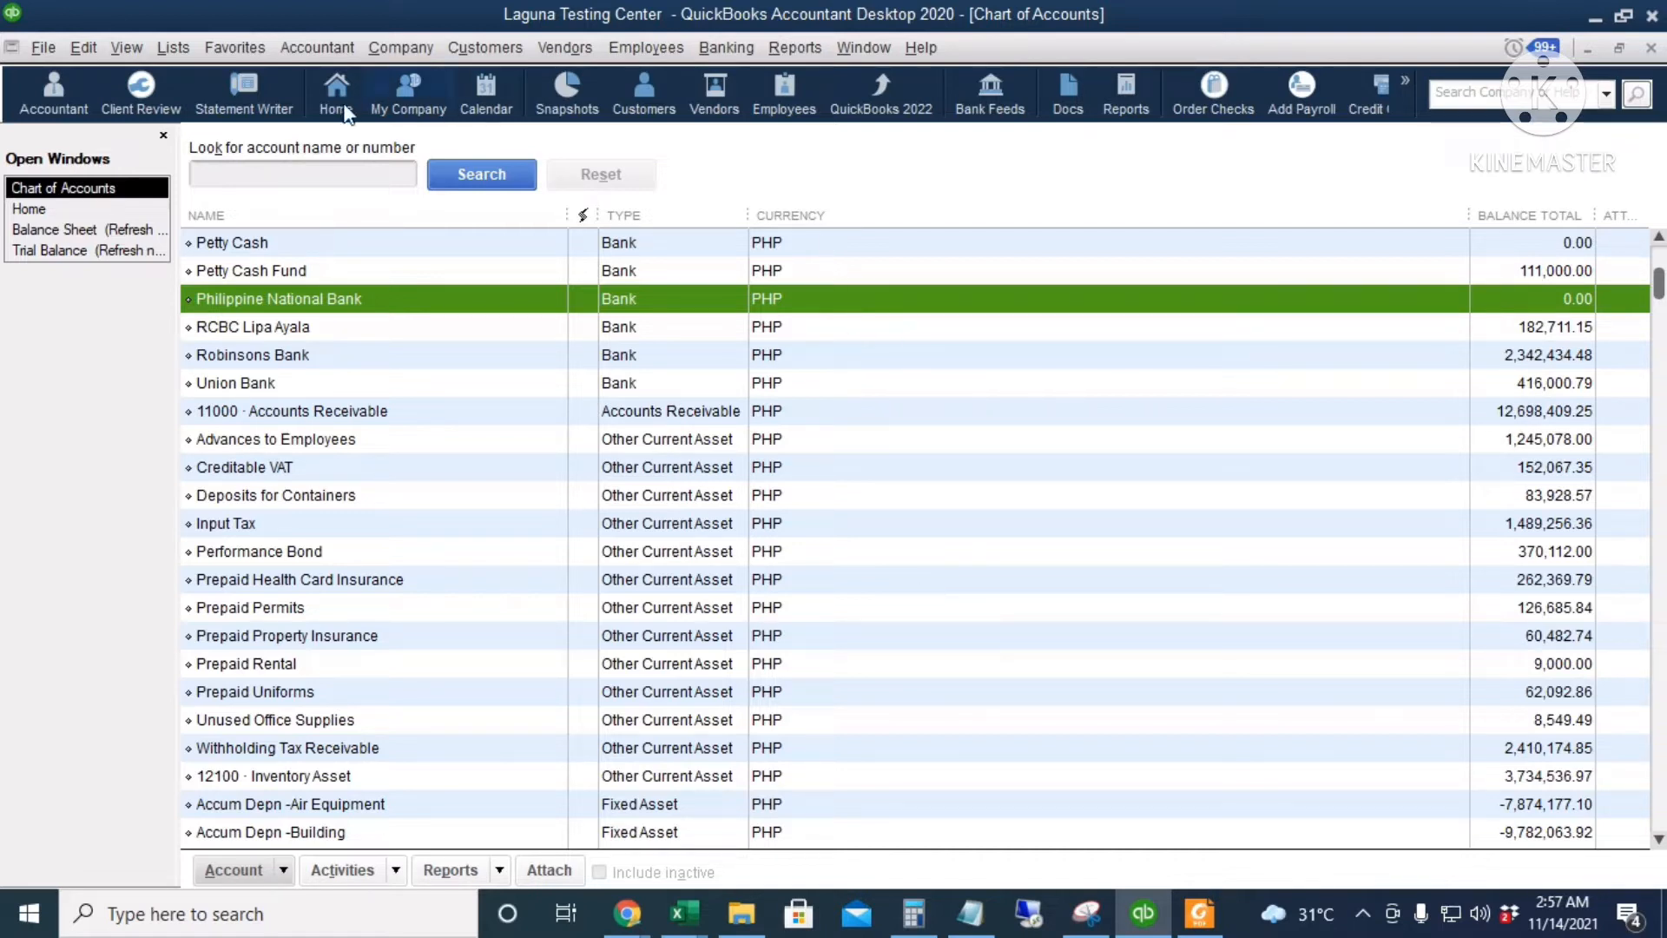
Start a general journal entry dated 09/30/2021 and debit Philippine National Bank 380,983.54 with the memo Opening Balance.
click(406, 54)
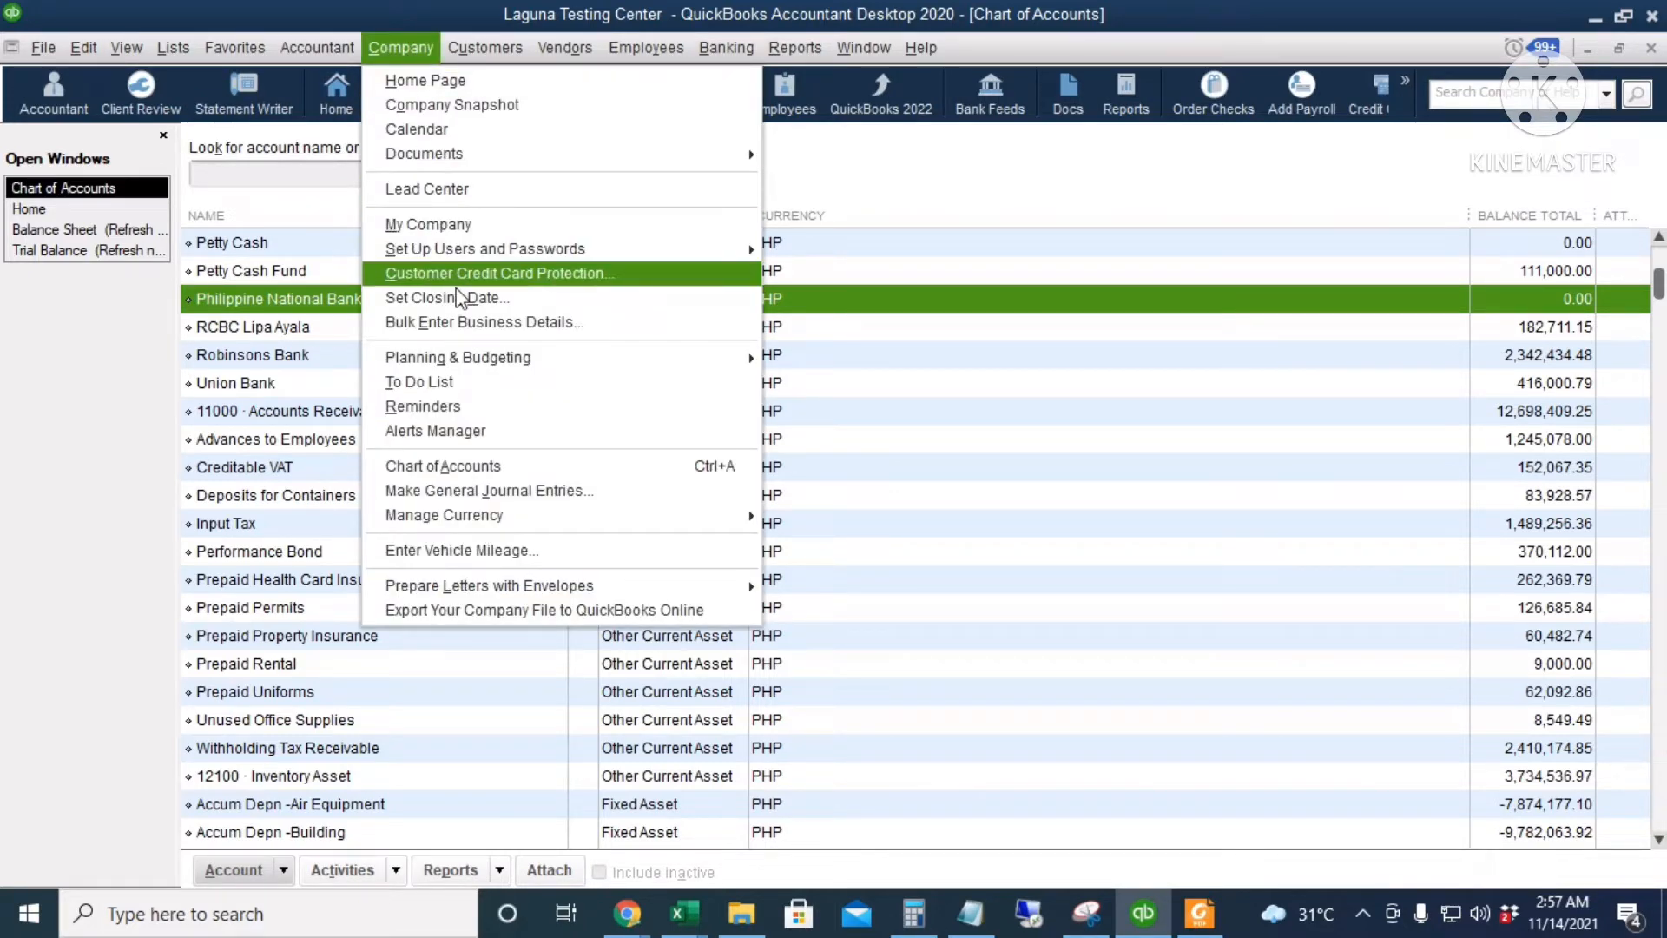
click(471, 491)
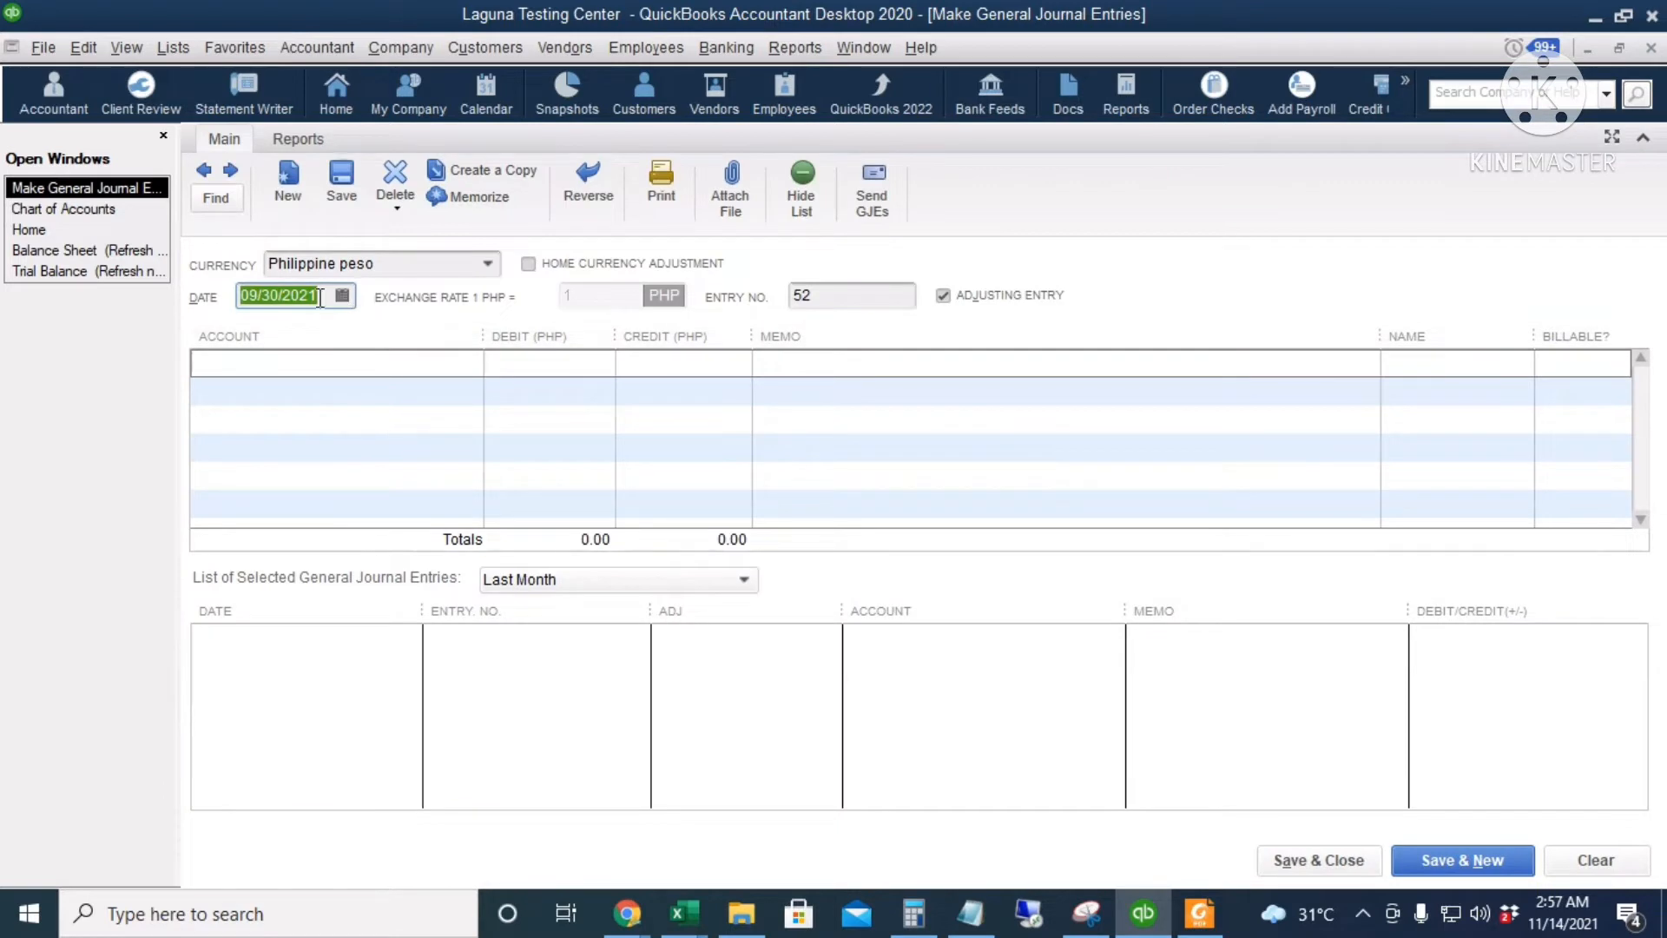
click(348, 365)
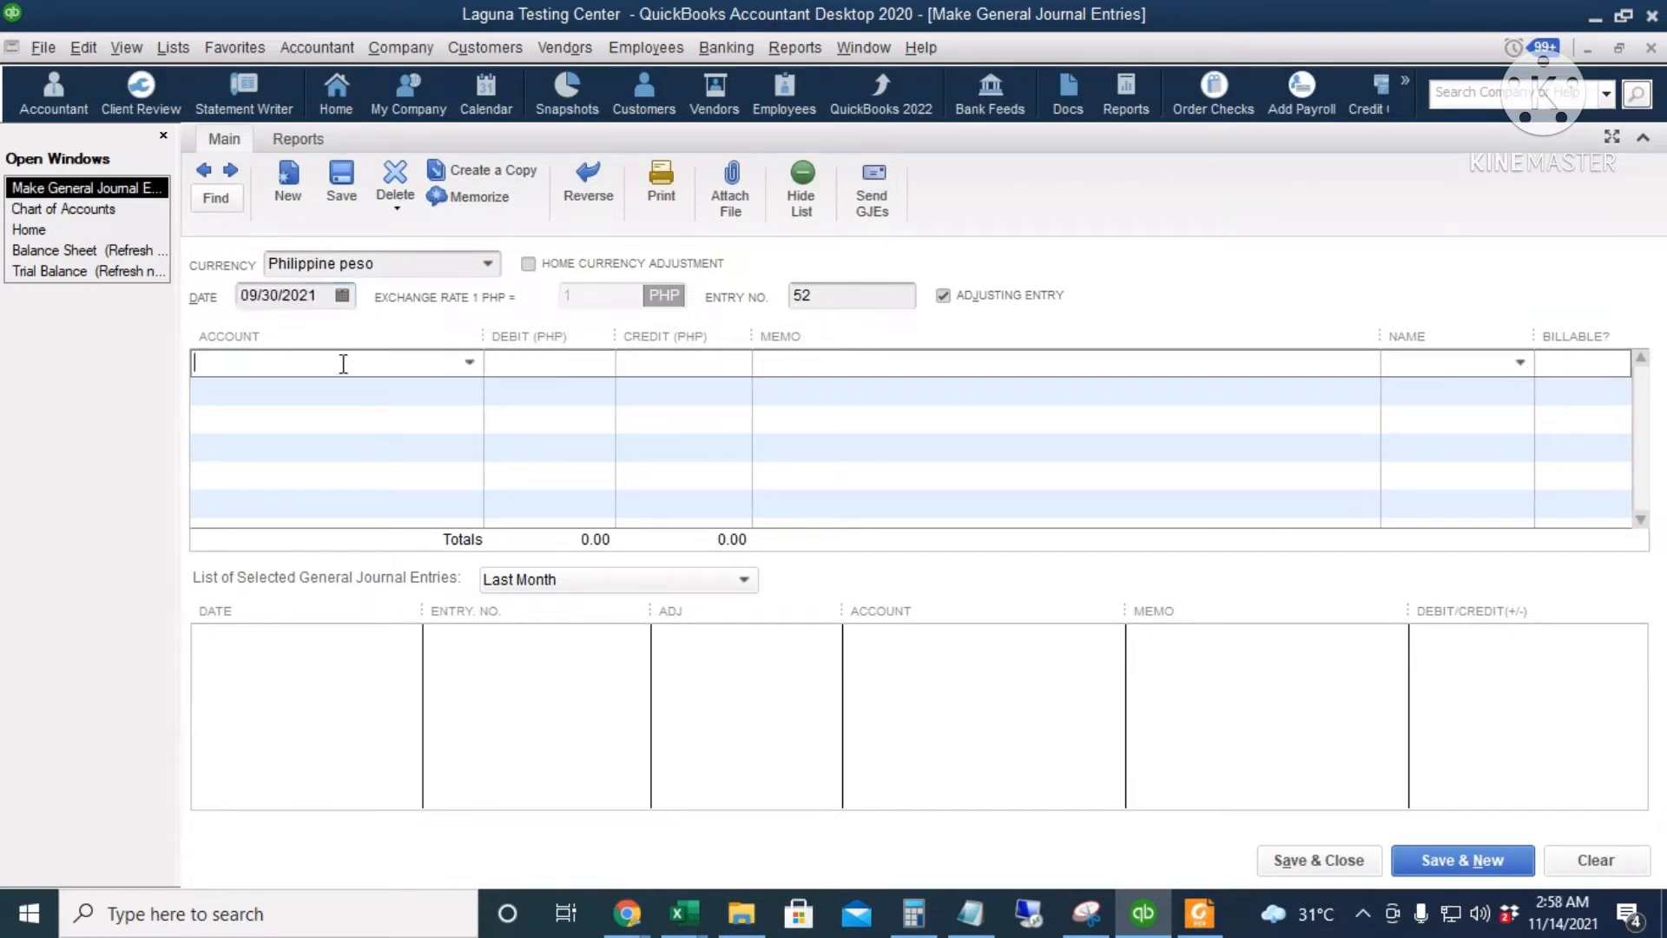
text(Philippine National Bank)
key(Tab)
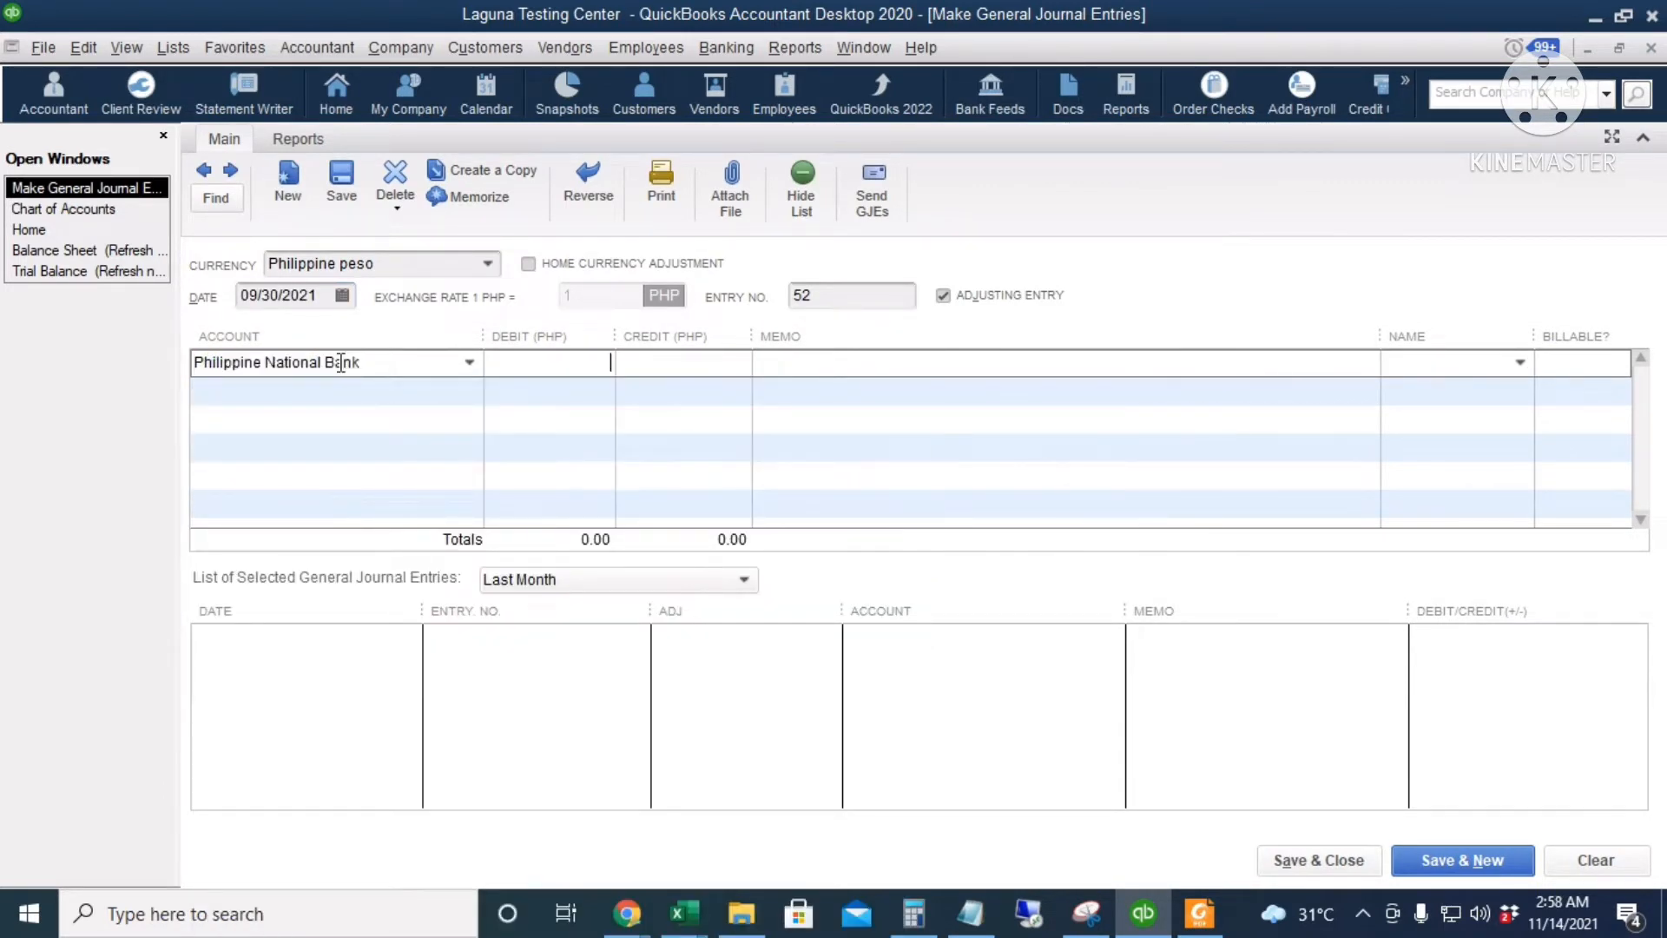
text(380,983.54)
key(Tab)
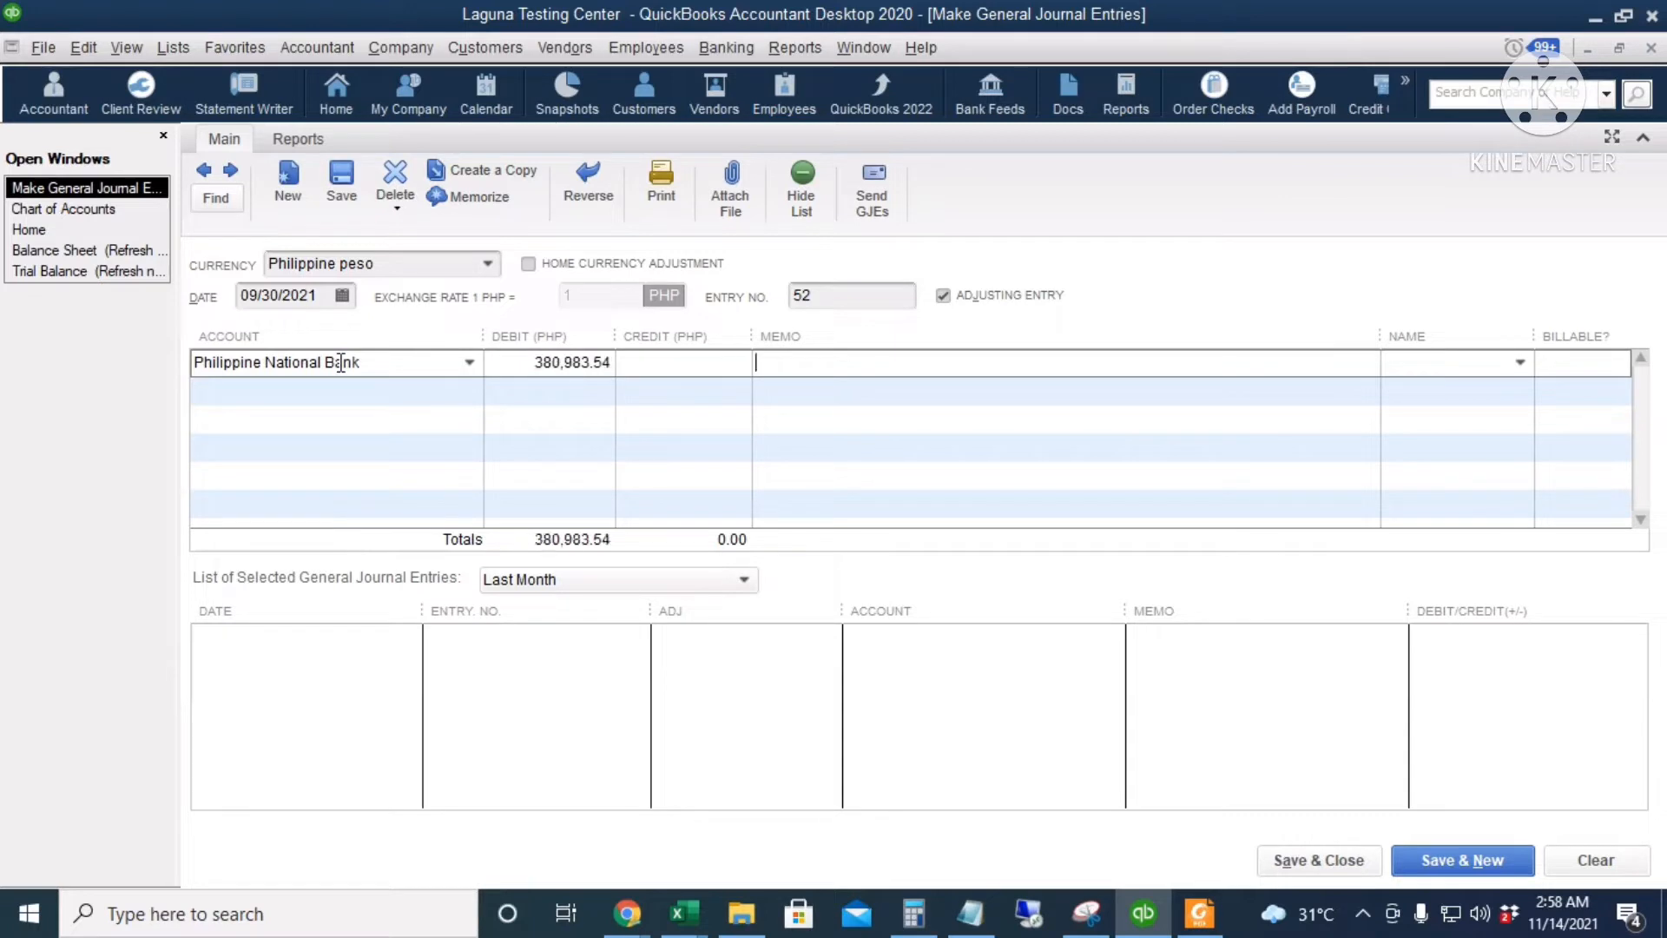
text(pening Balance)
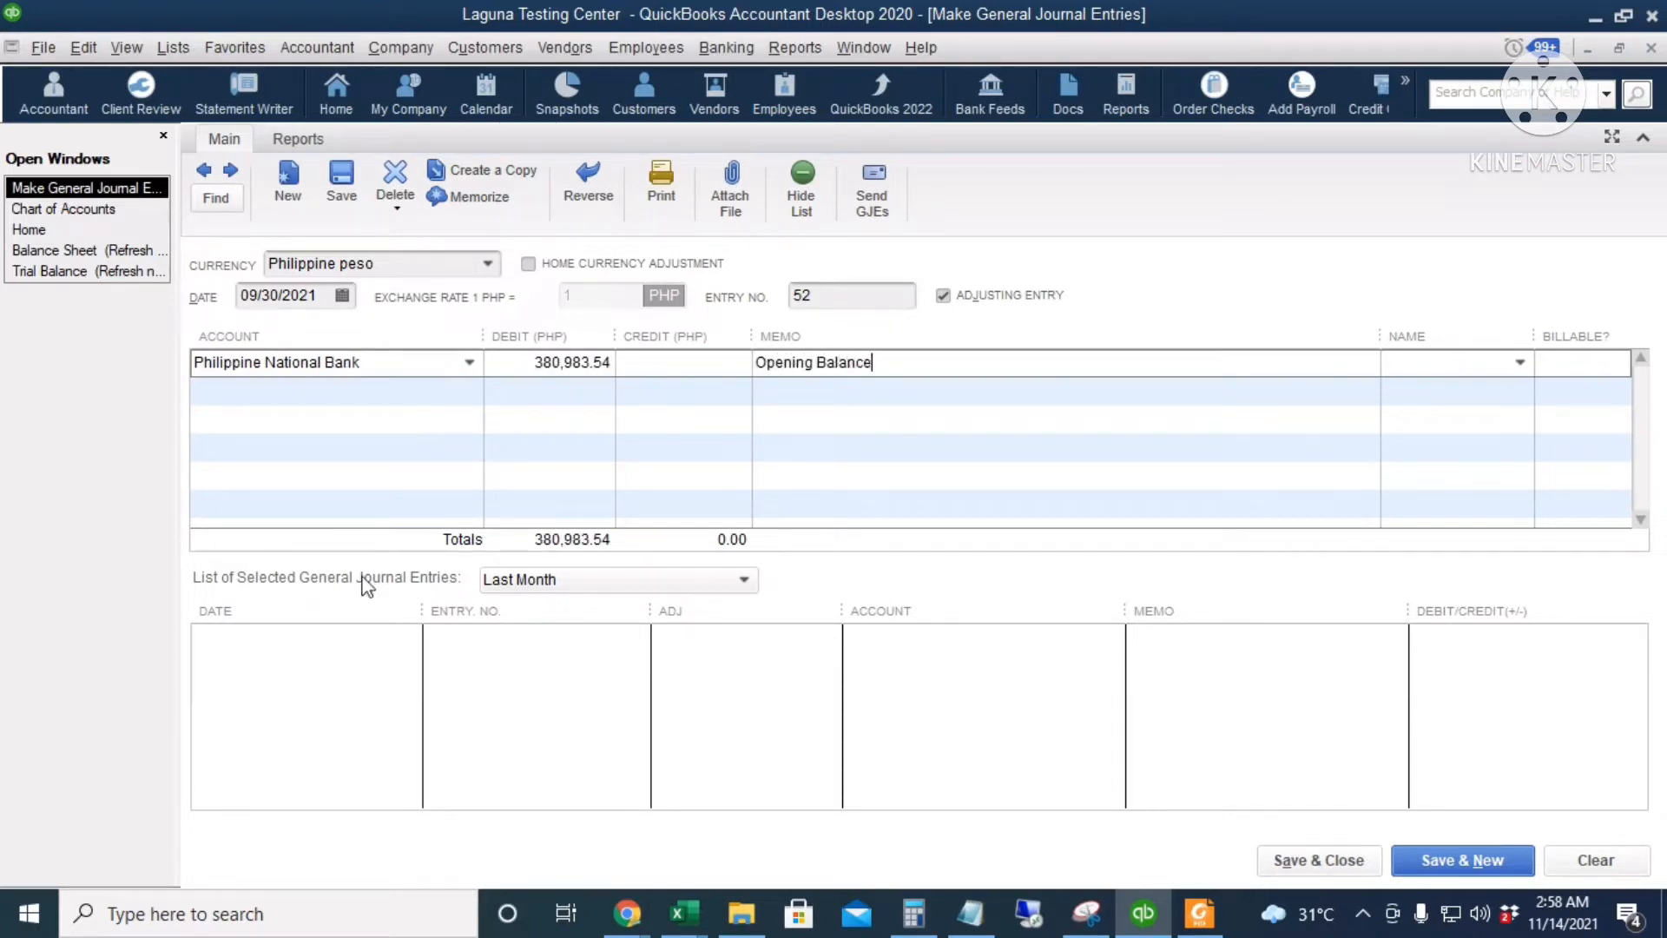
Credit Opening Balance Equity with 380,983.54 on the second journal line, and save and close the entry.
click(398, 393)
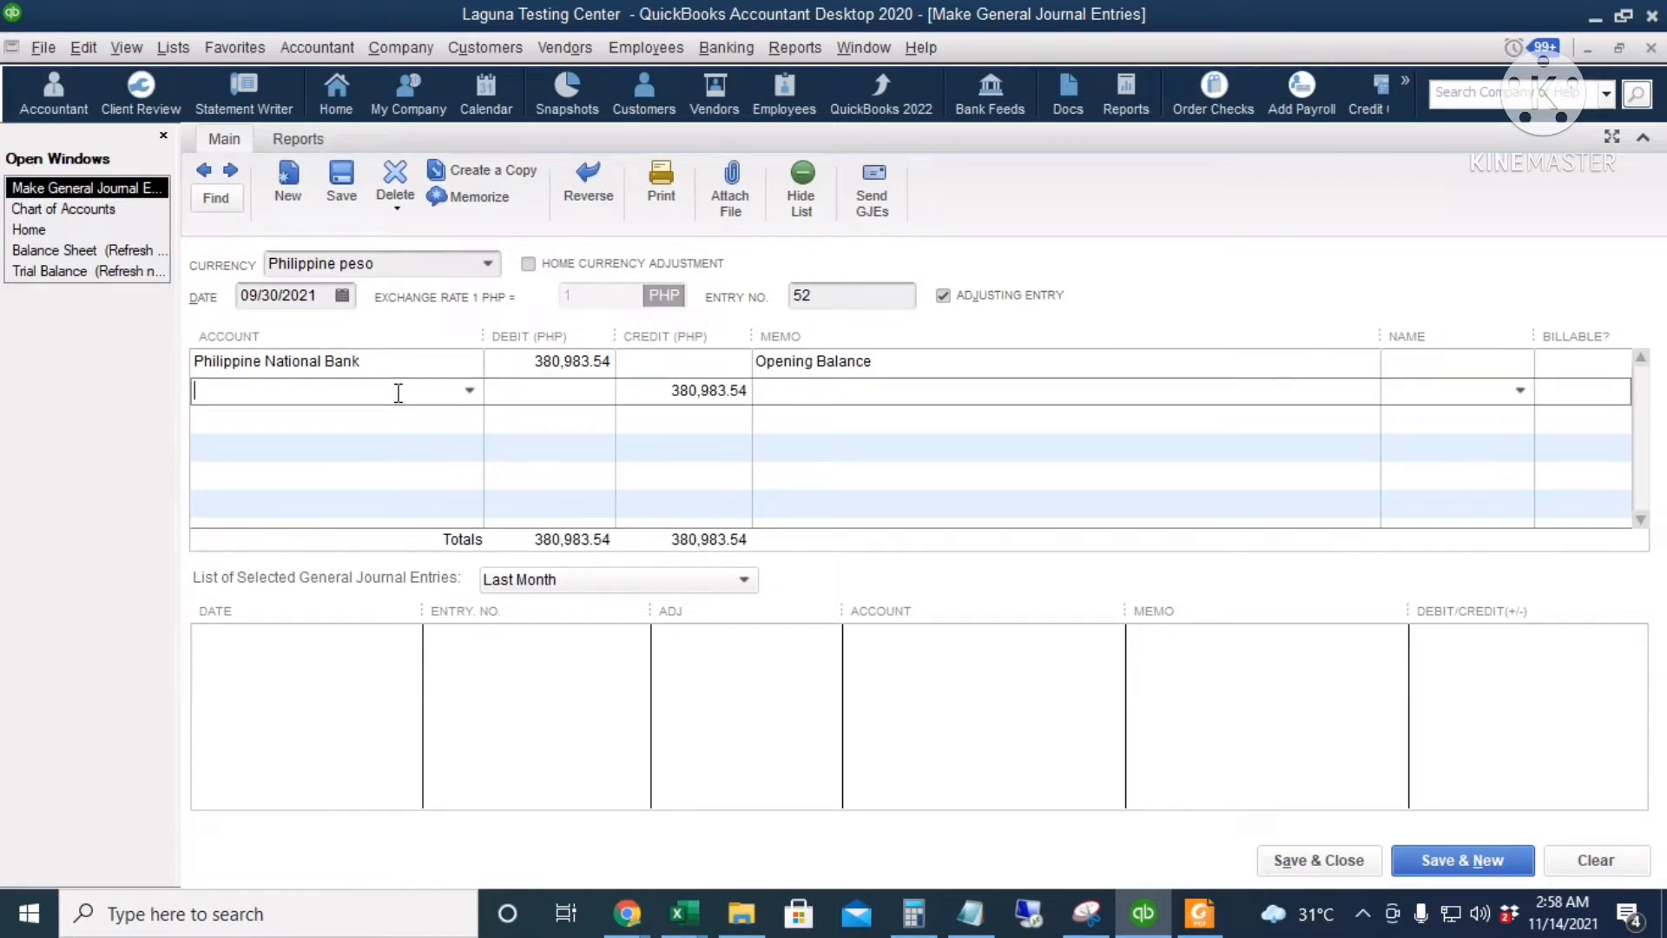
text(Opening Balance Equity)
key(Tab)
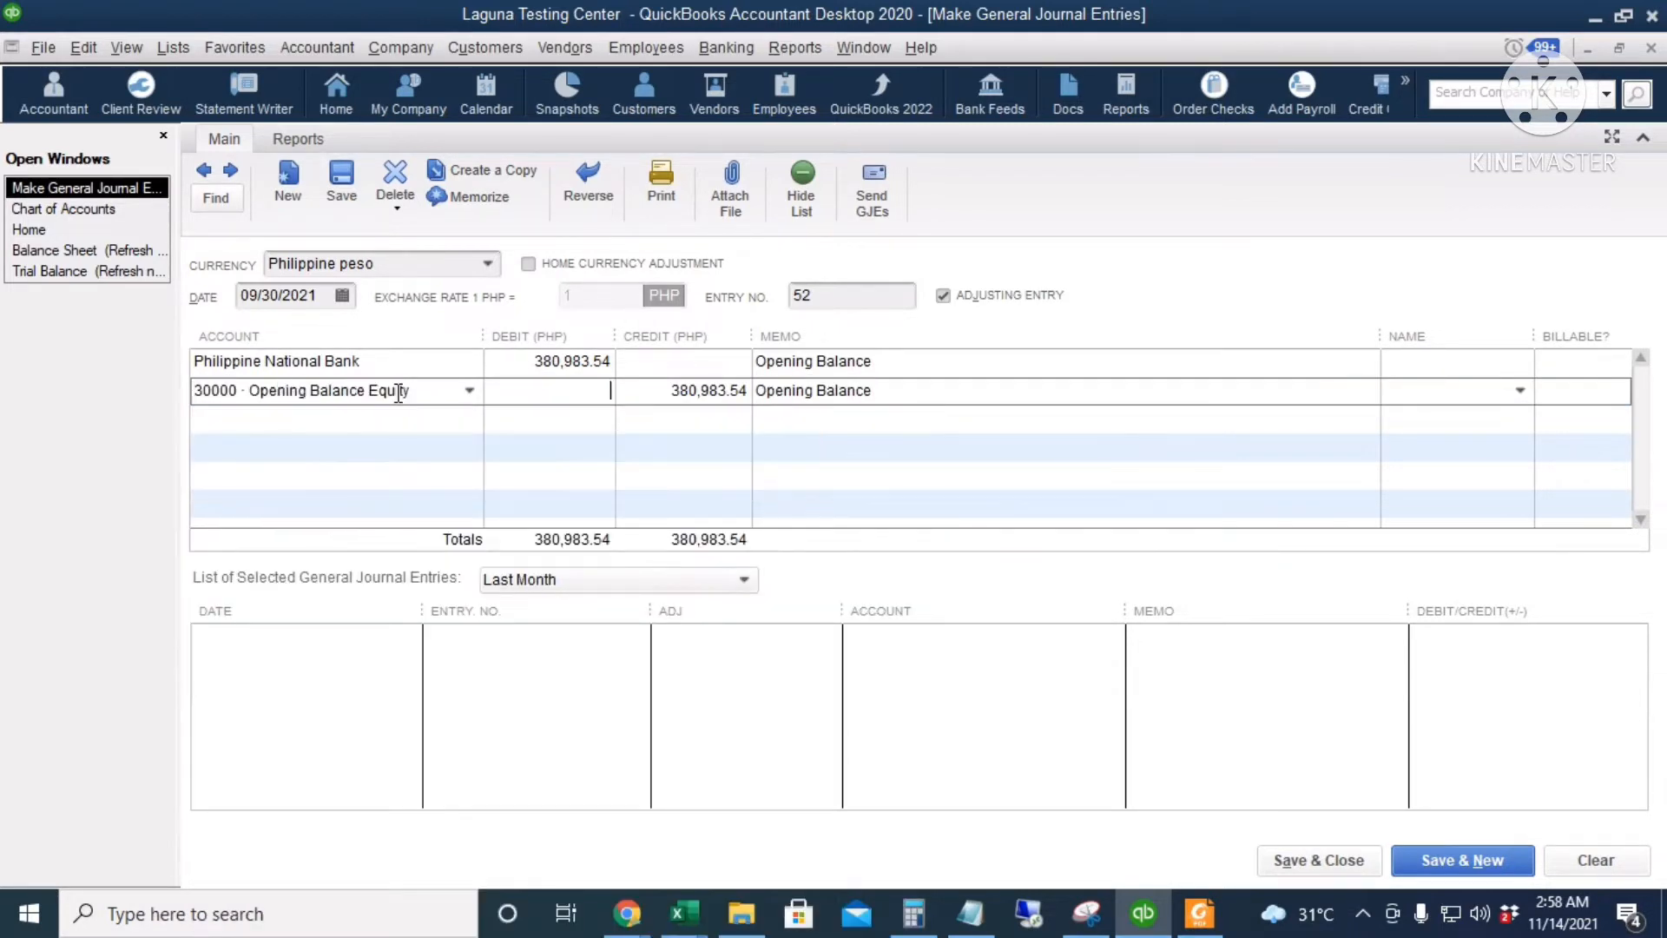
key(Tab)
click(872, 393)
click(1288, 862)
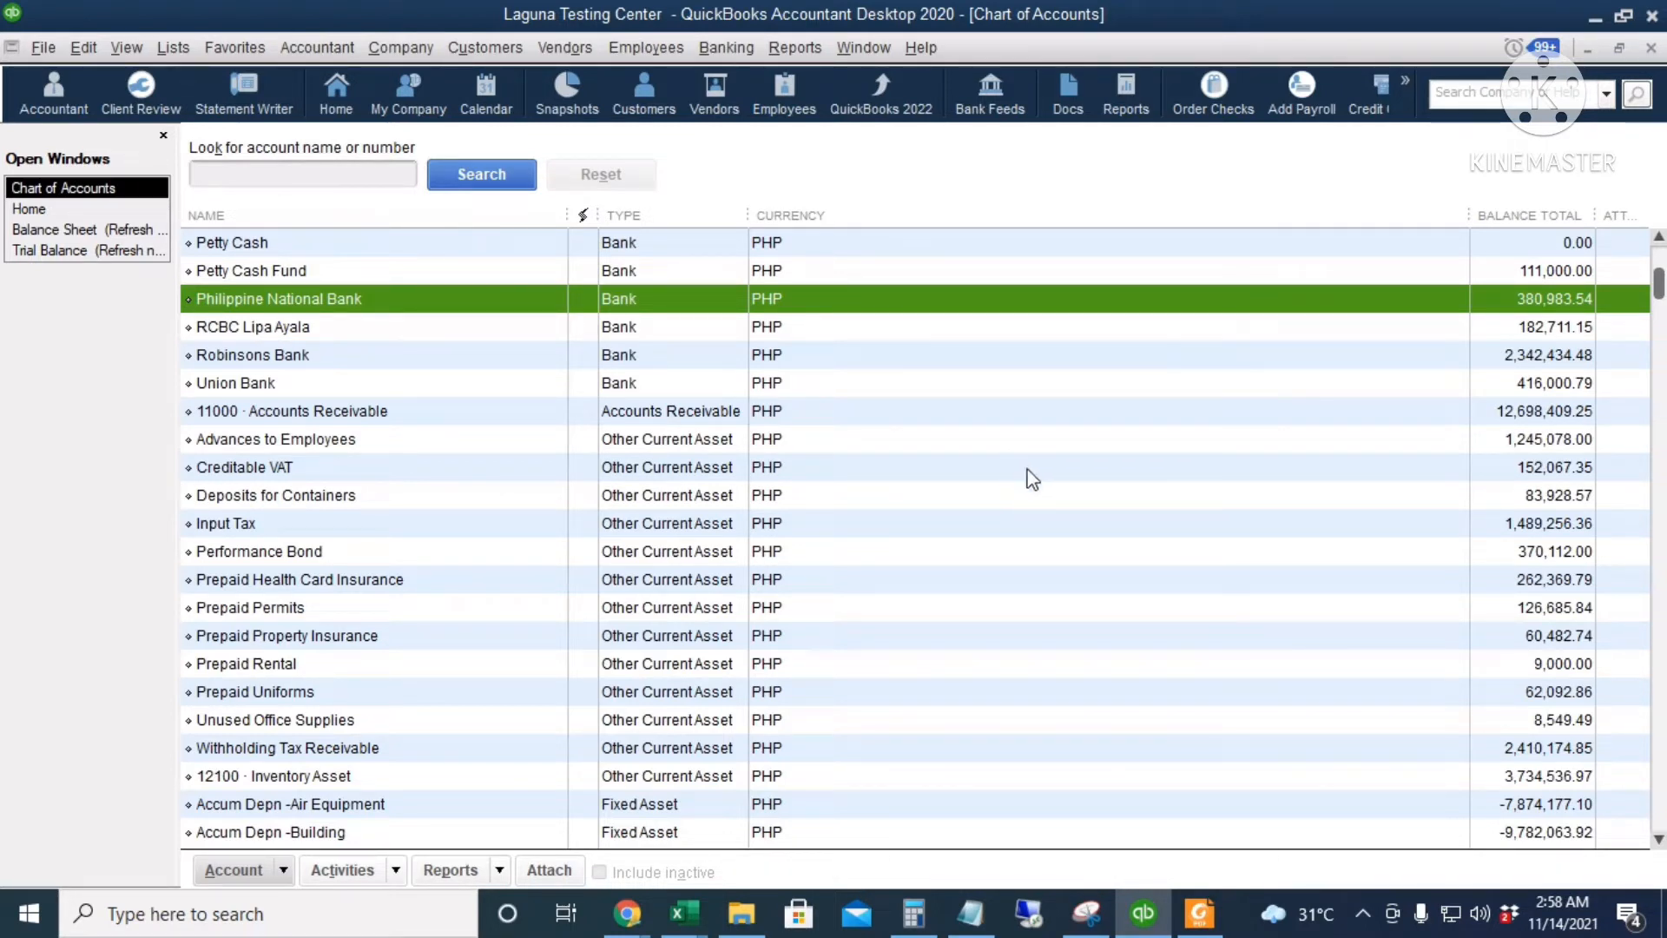
Review the balances in the Chart of Accounts from the bank accounts down to Inventory Asset.
click(820, 243)
key(Down)
key(Down)
key(Down)
key(Down)
key(Down)
key(Down)
key(Down)
key(Down)
key(Down)
key(Down)
key(Down)
key(Down)
key(Down)
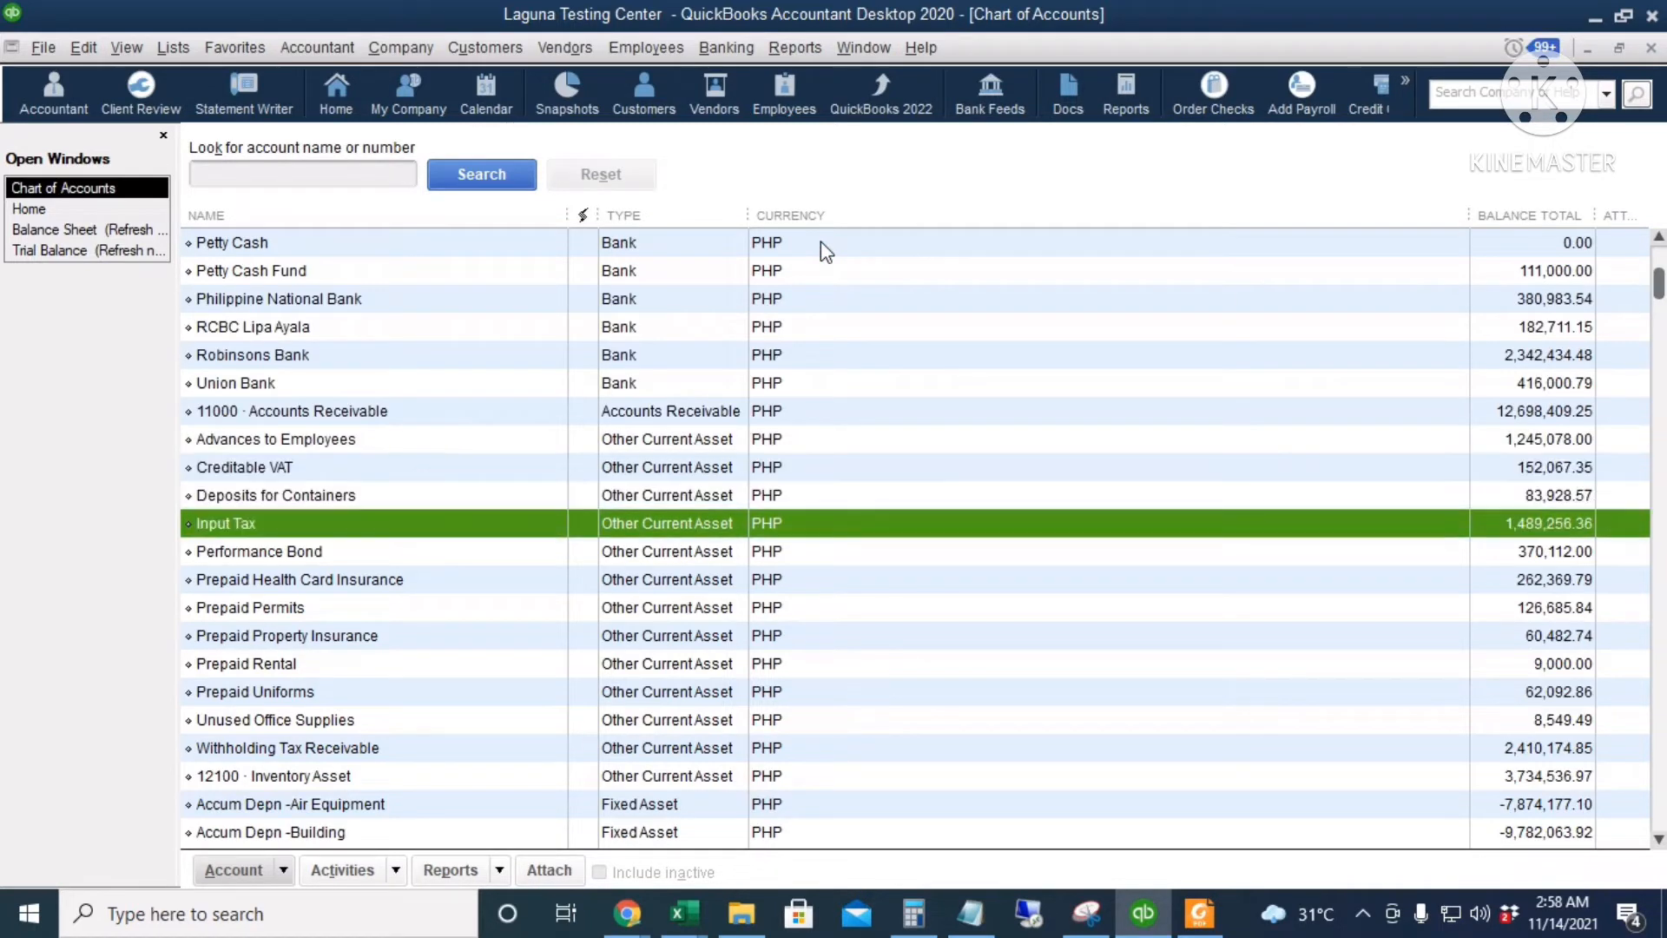
key(Down)
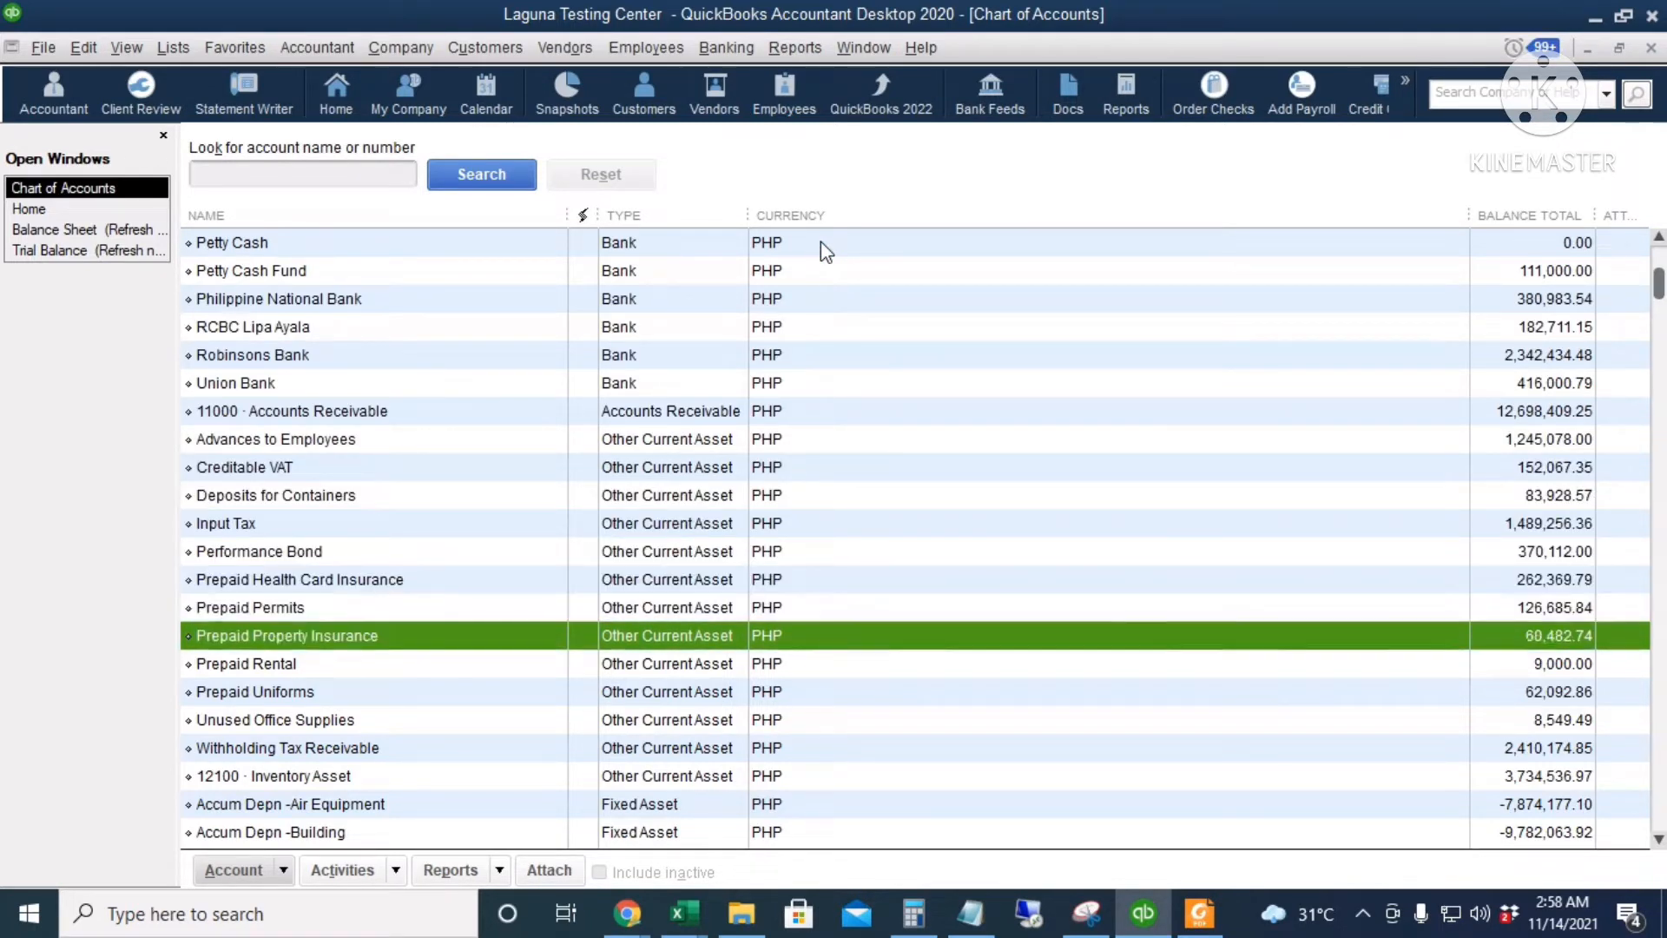
key(Down)
key(Down)
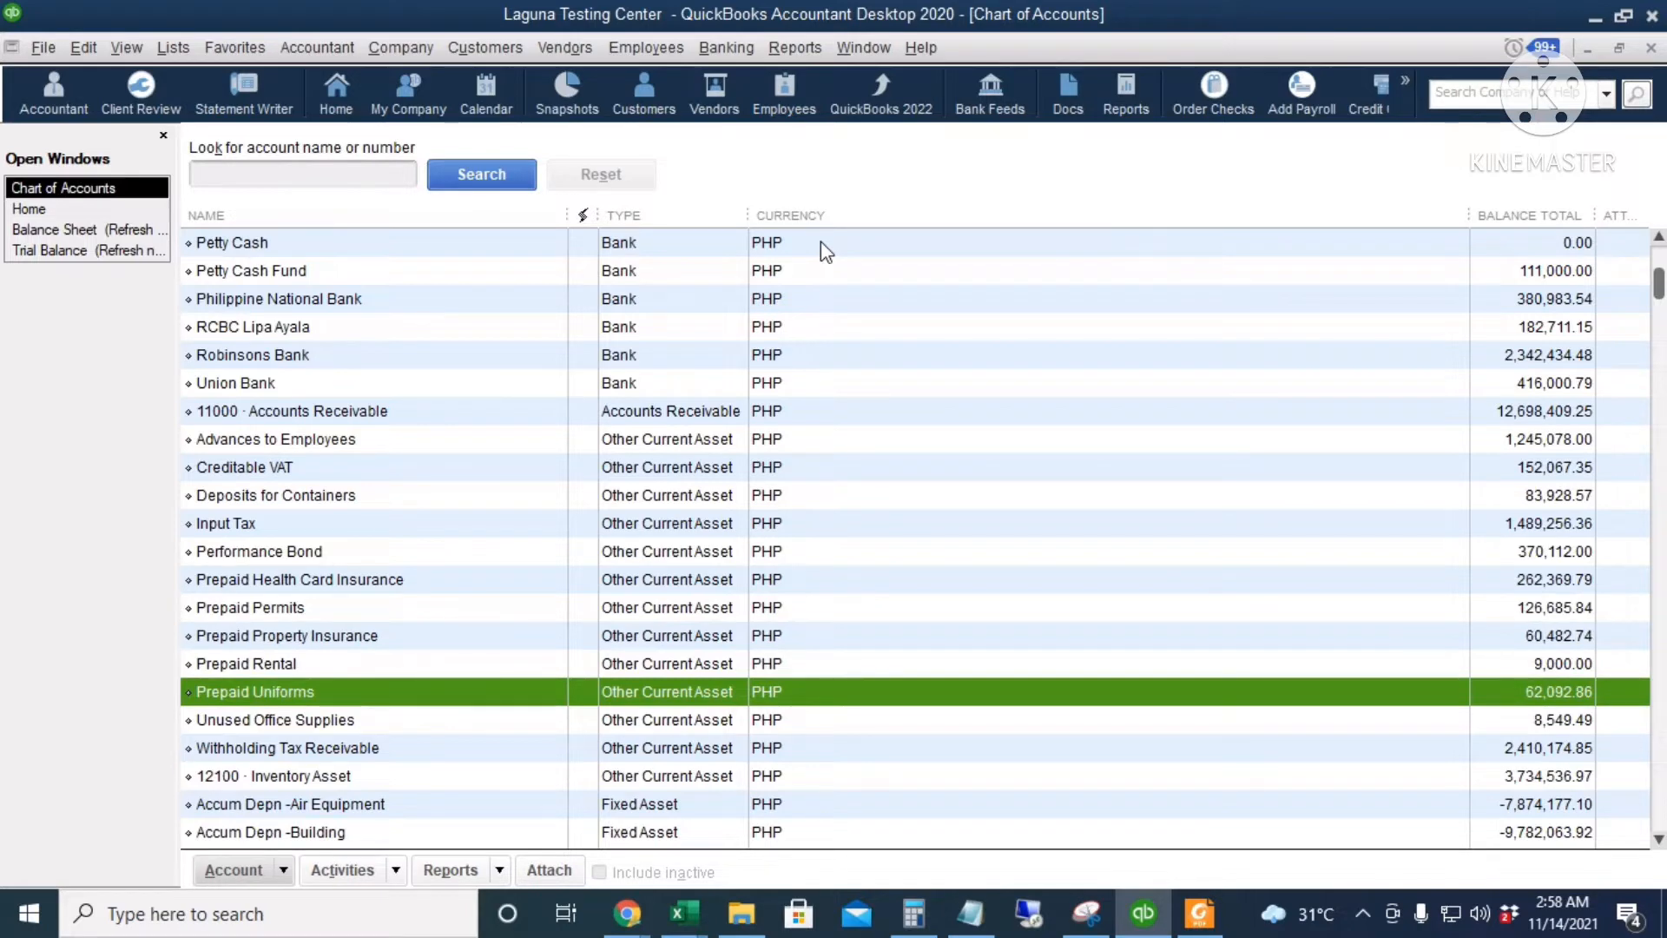
key(Down)
key(Down)
key(Down)
scroll(821, 241, down, 2)
Switch to the QB COA Import.xlsx workbook in Excel and examine the account types, numbers, names and balances on the Assets sheet.
click(683, 911)
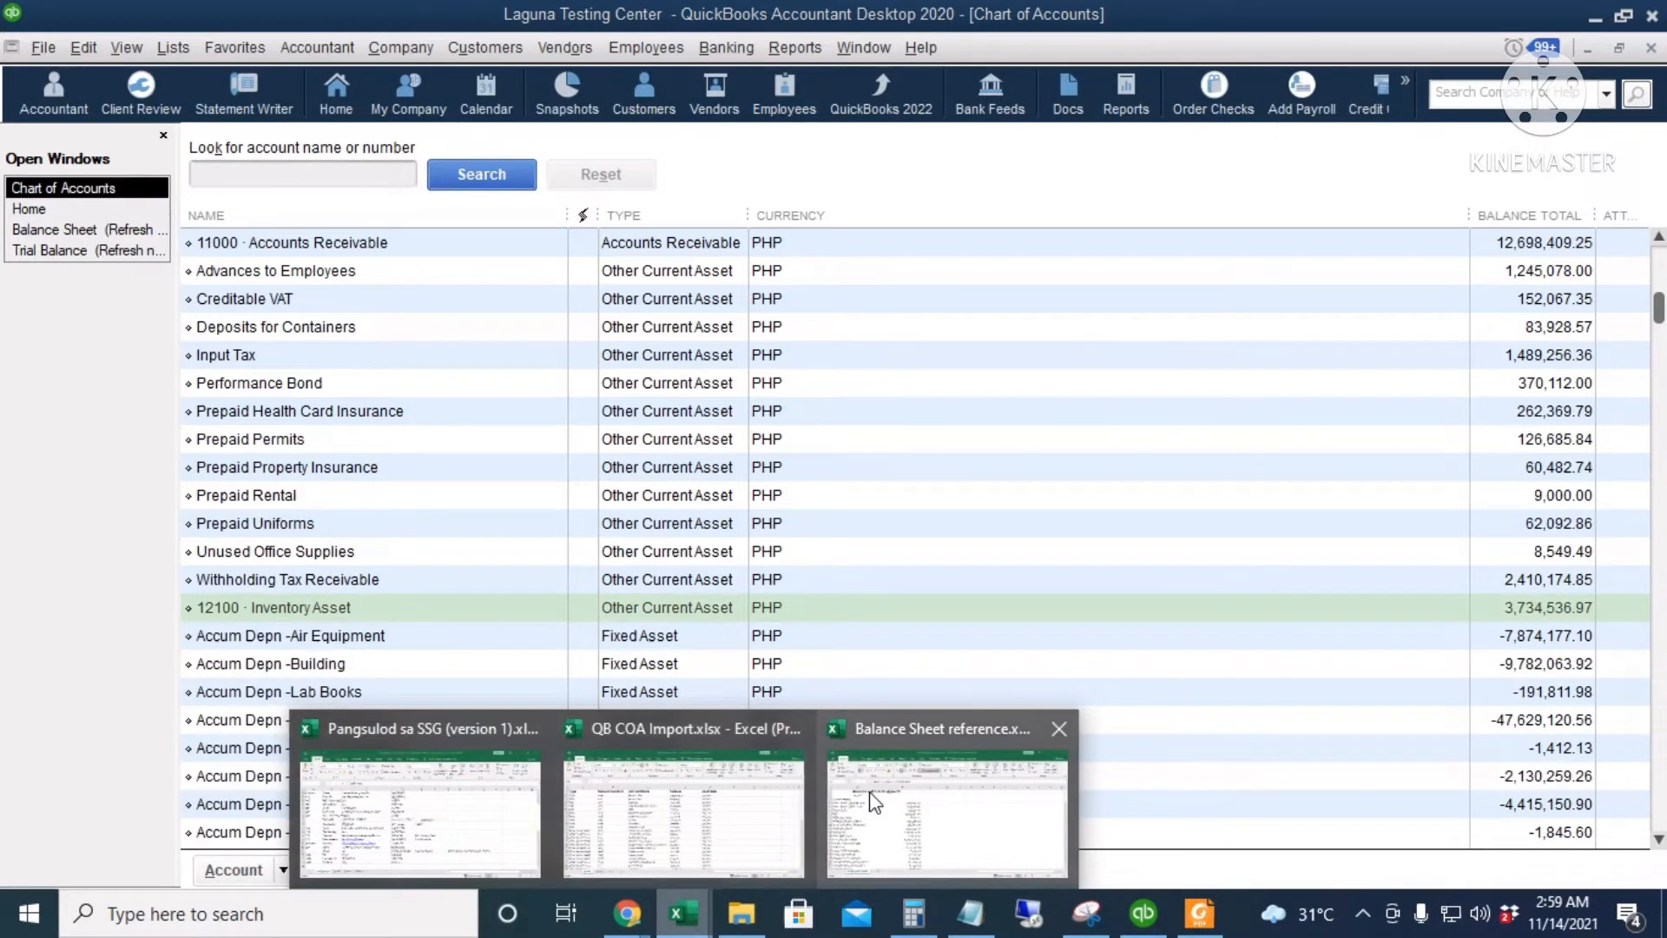
click(690, 743)
click(627, 914)
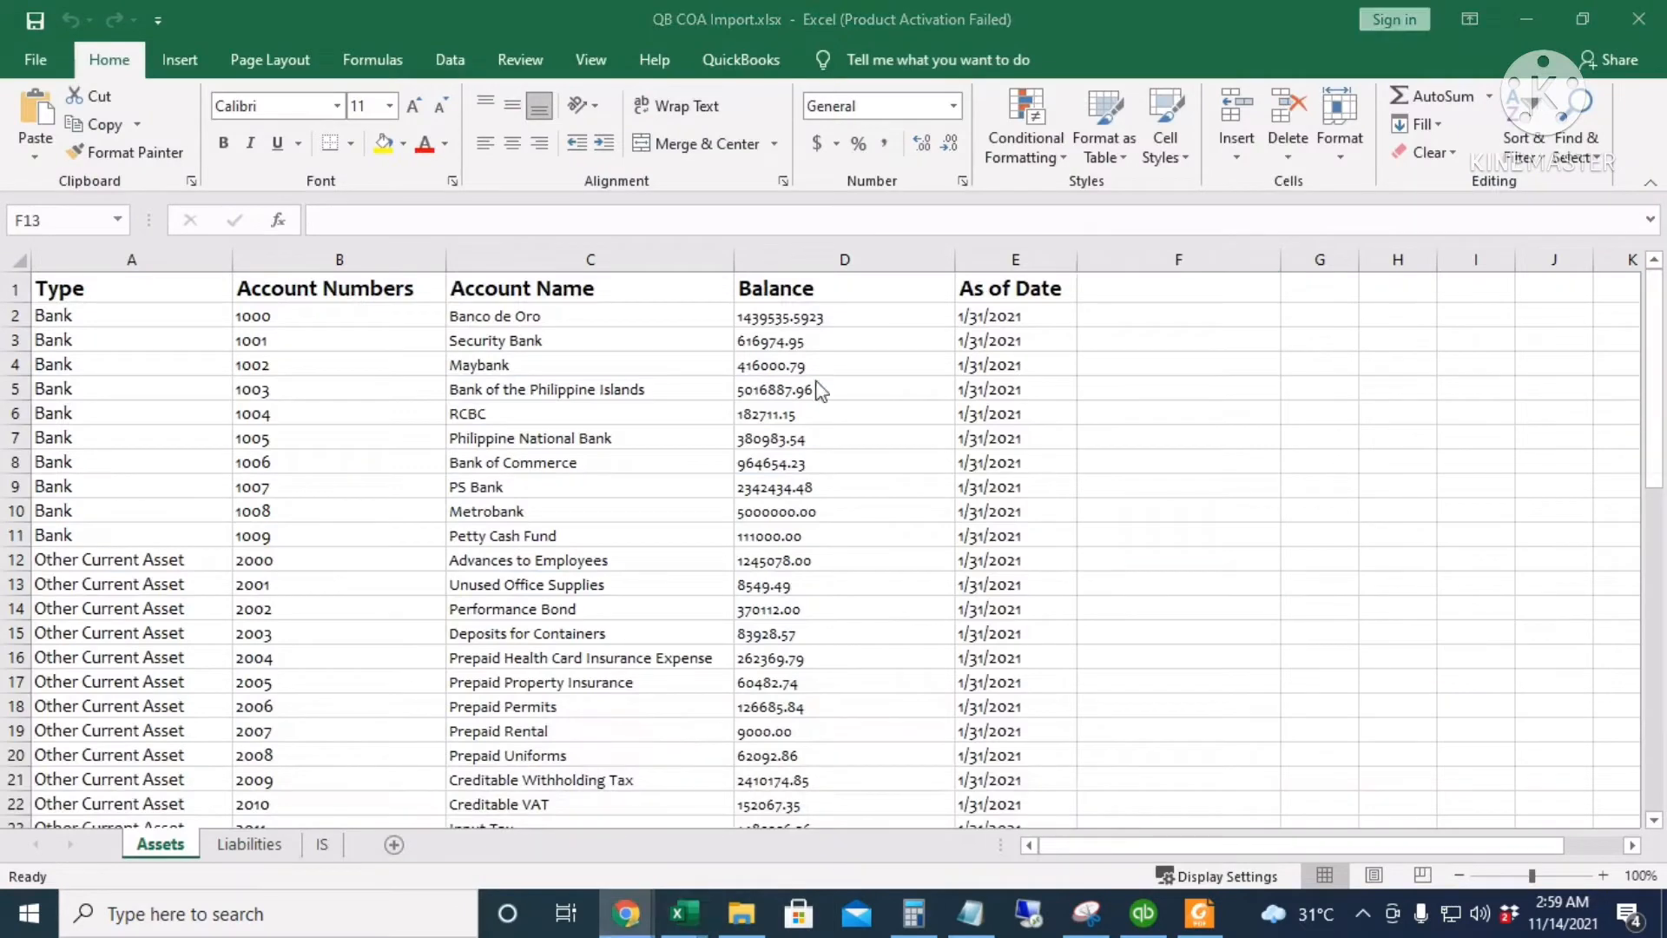
scroll(309, 586, down, 1)
scroll(309, 586, up, 1)
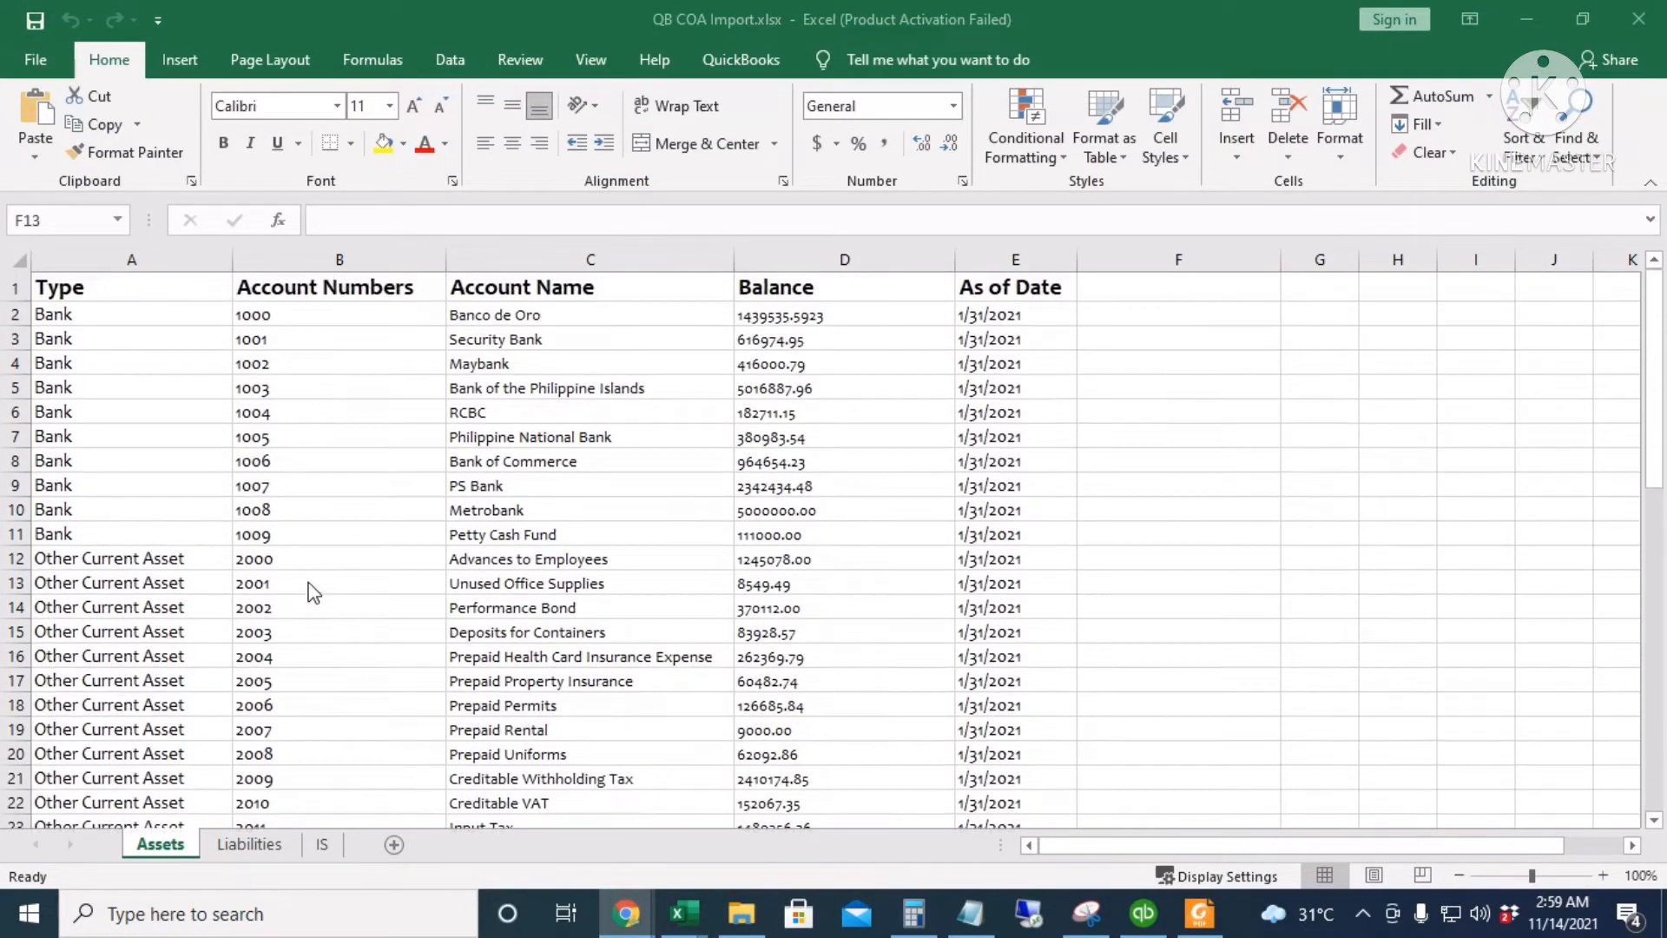
click(125, 388)
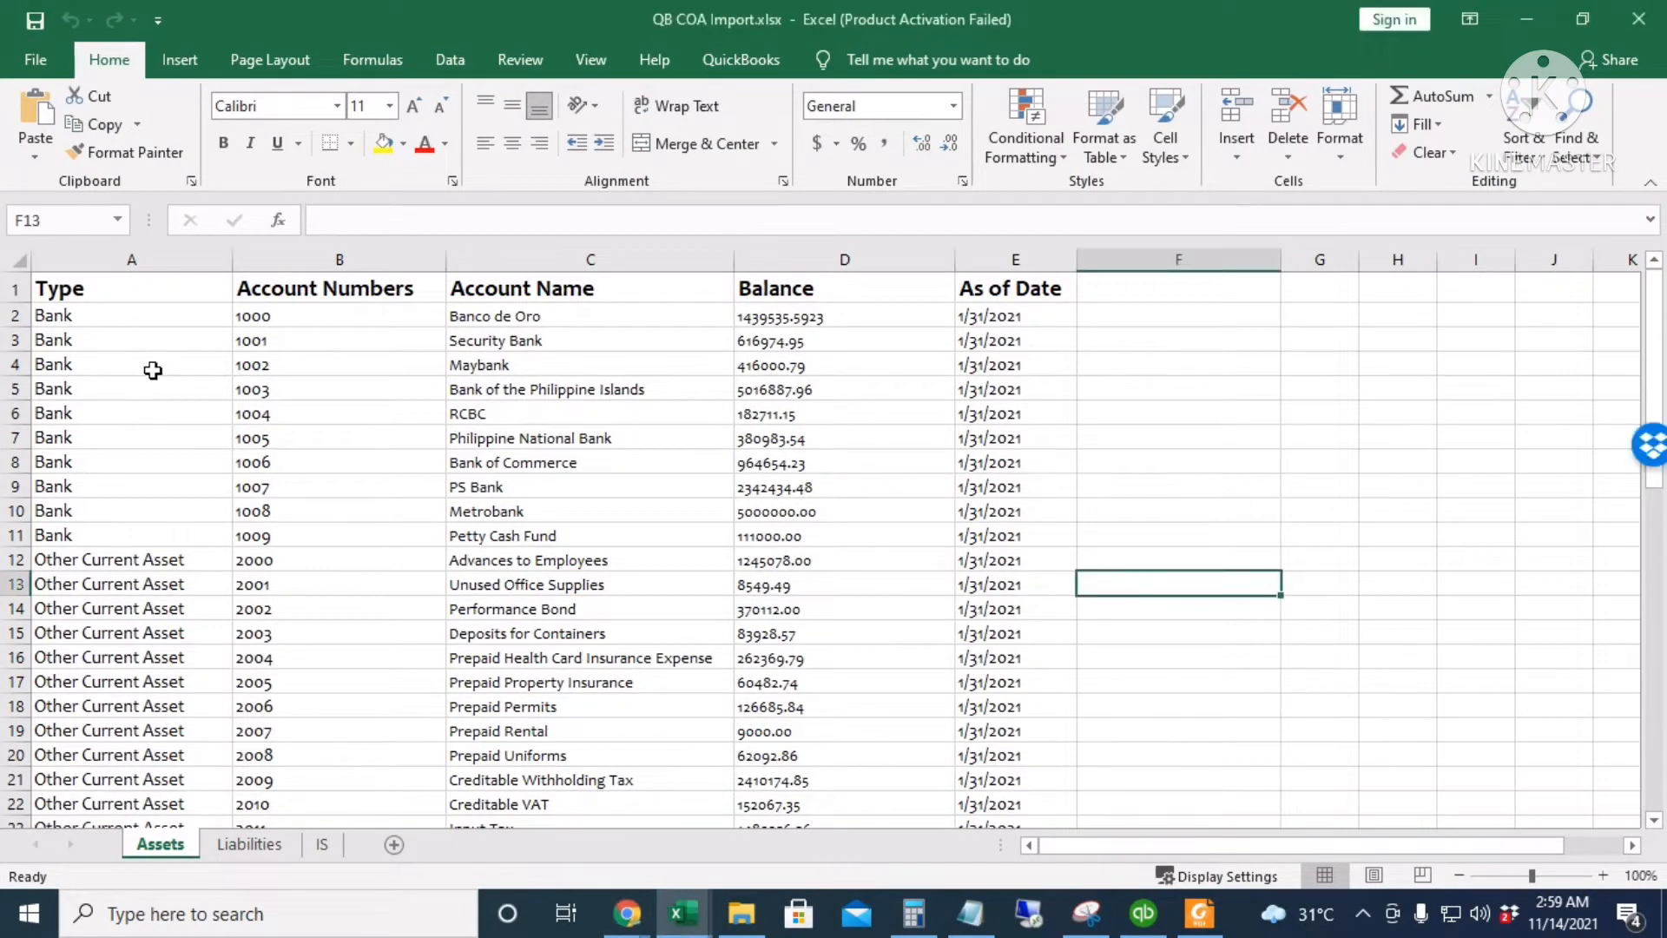
click(133, 561)
scroll(132, 561, down, 13)
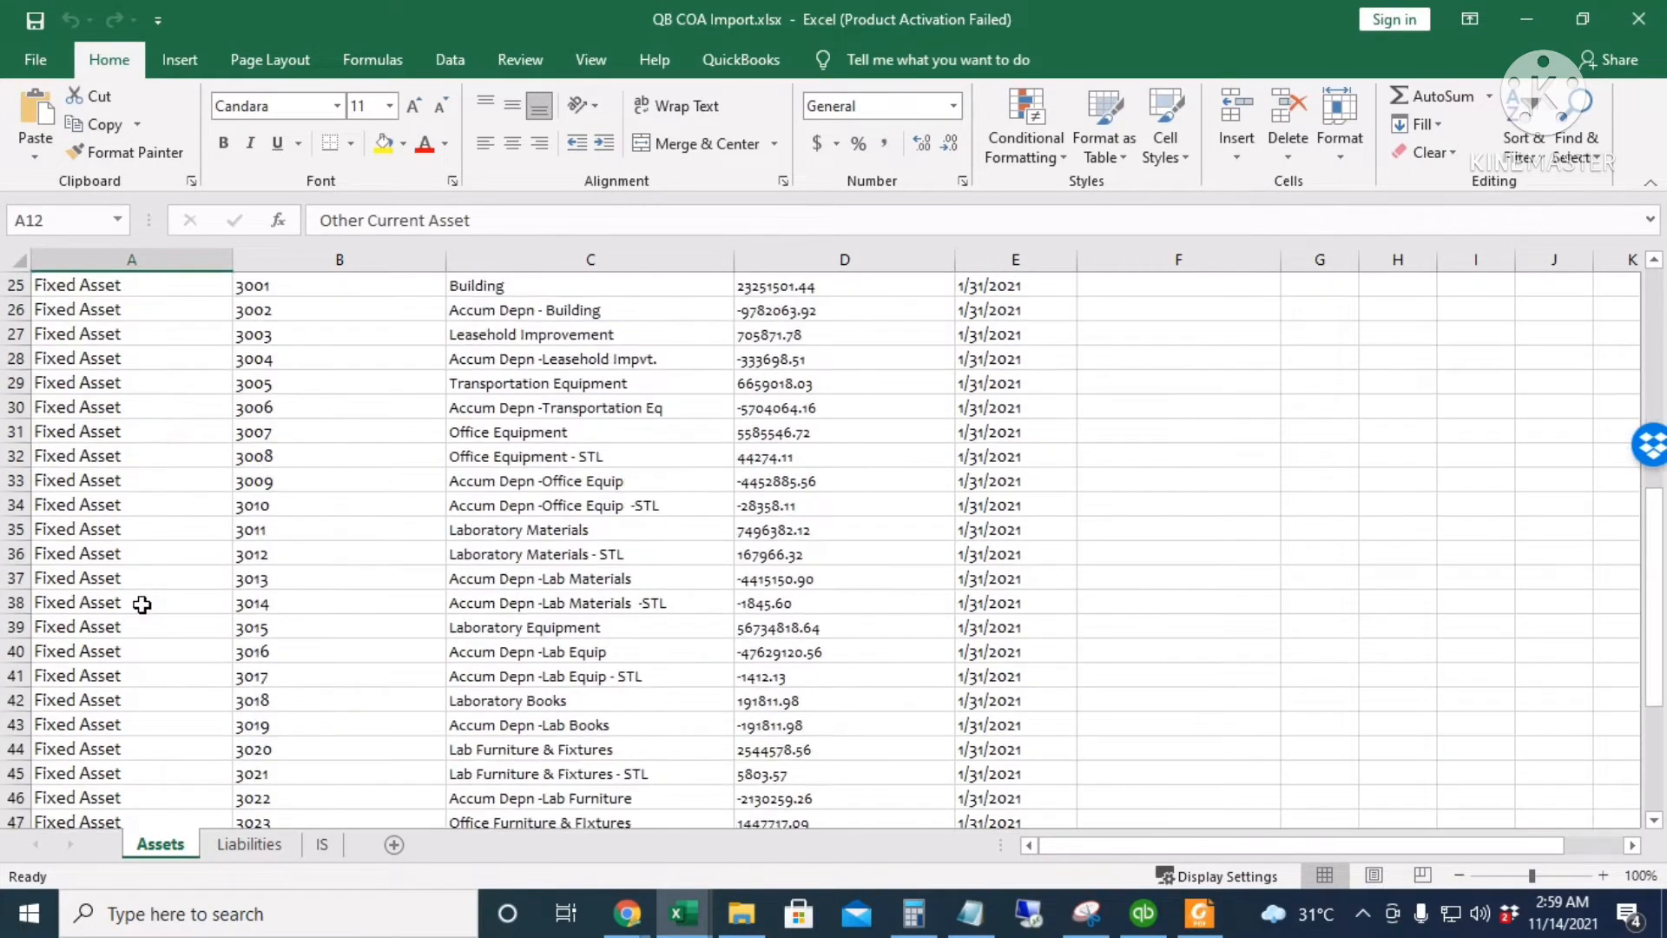
click(113, 535)
scroll(460, 581, up, 6)
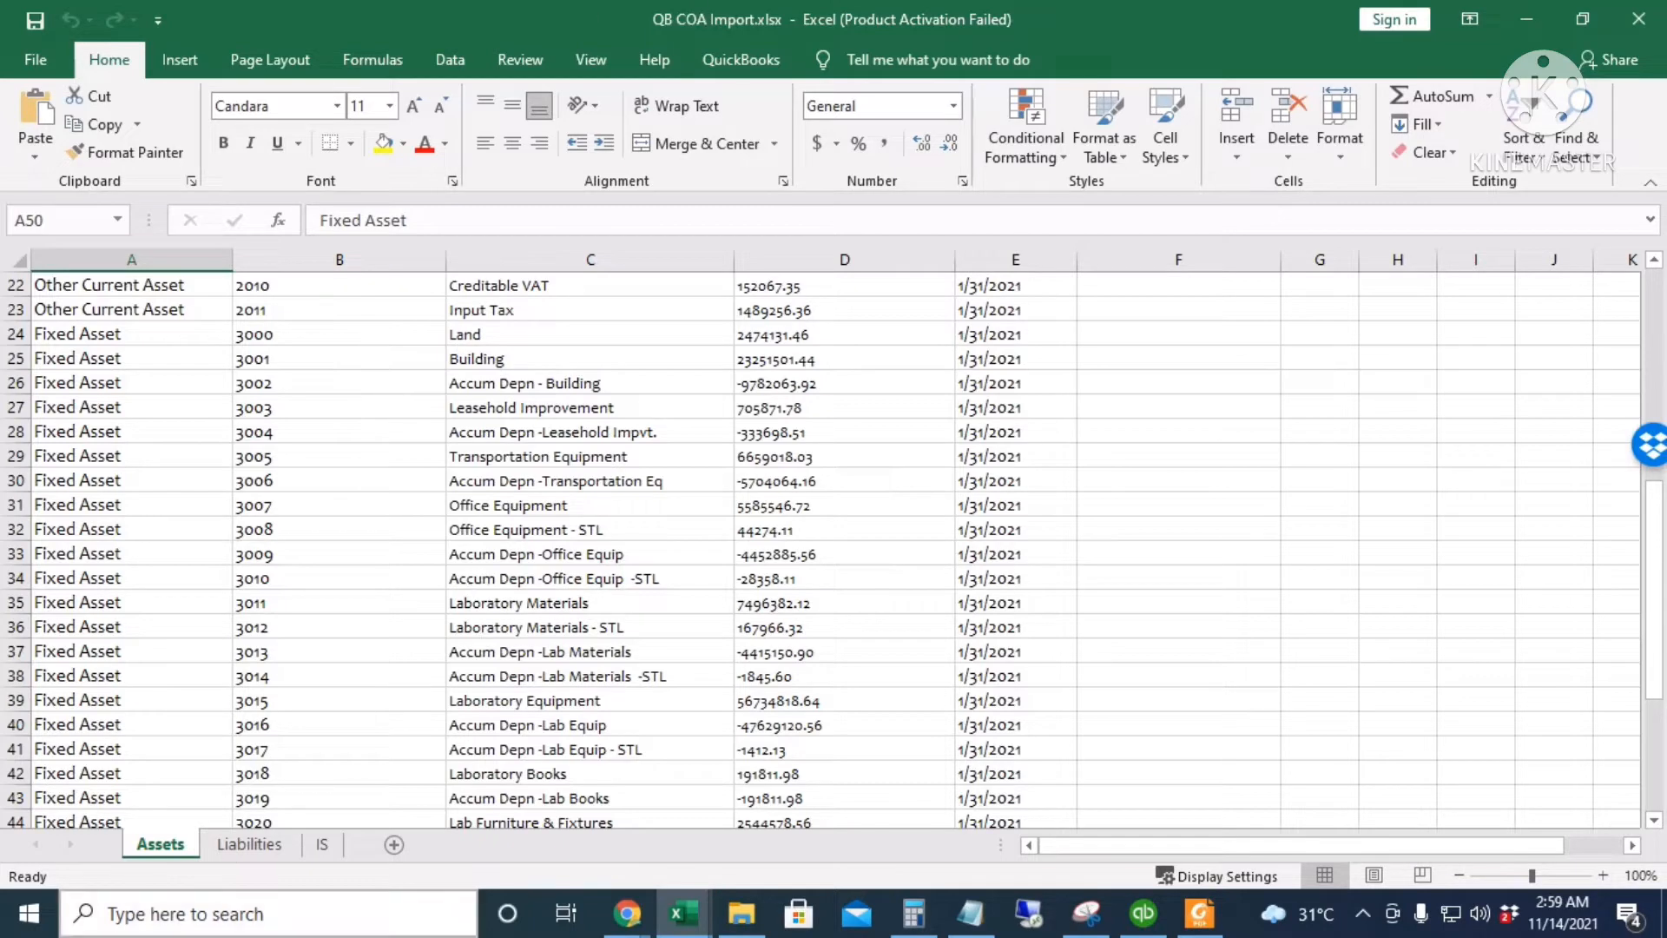
Examine the accounts listed on the Liabilities and IS sheets, and return to the Assets sheet.
click(251, 847)
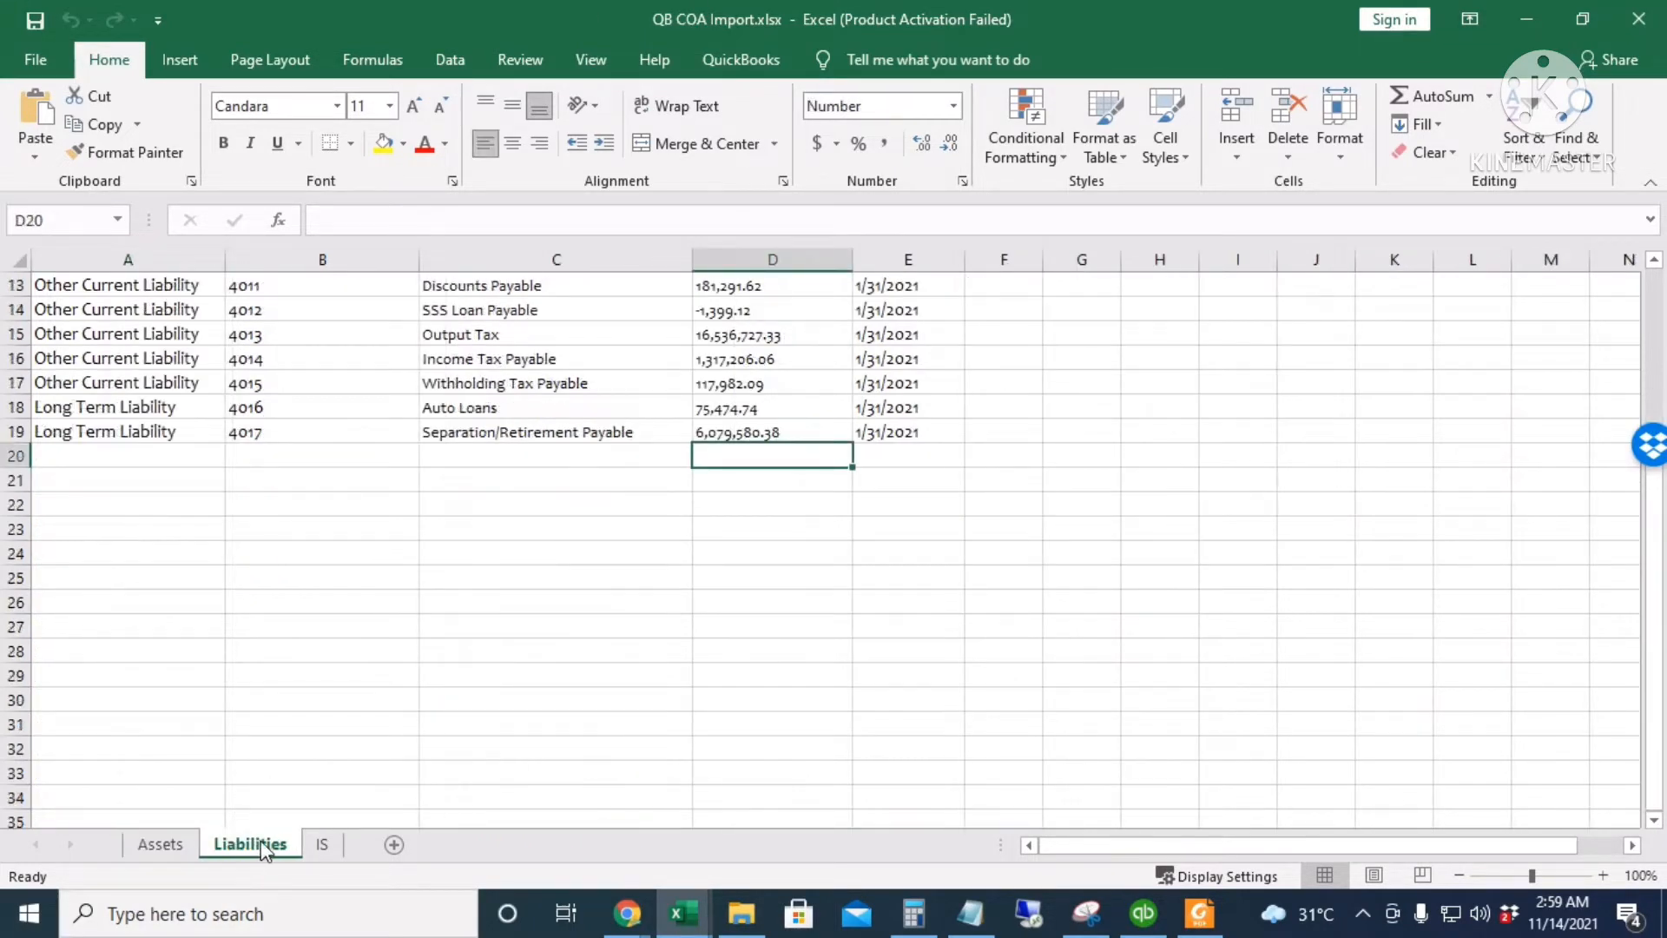
scroll(538, 673, up, 4)
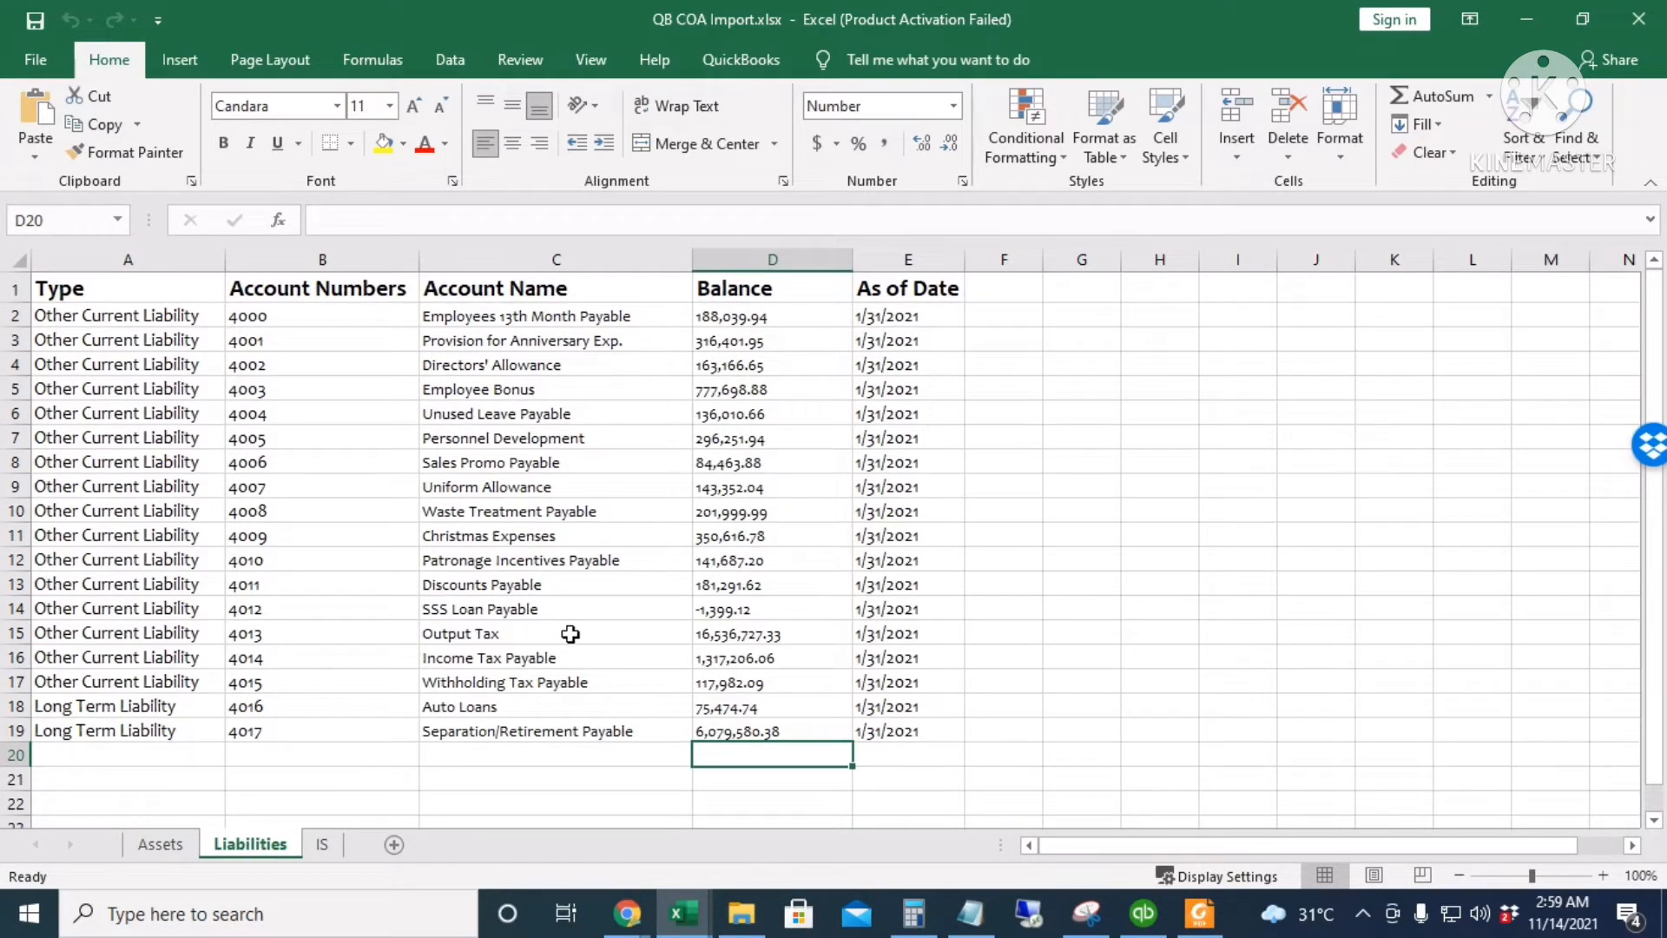
click(325, 847)
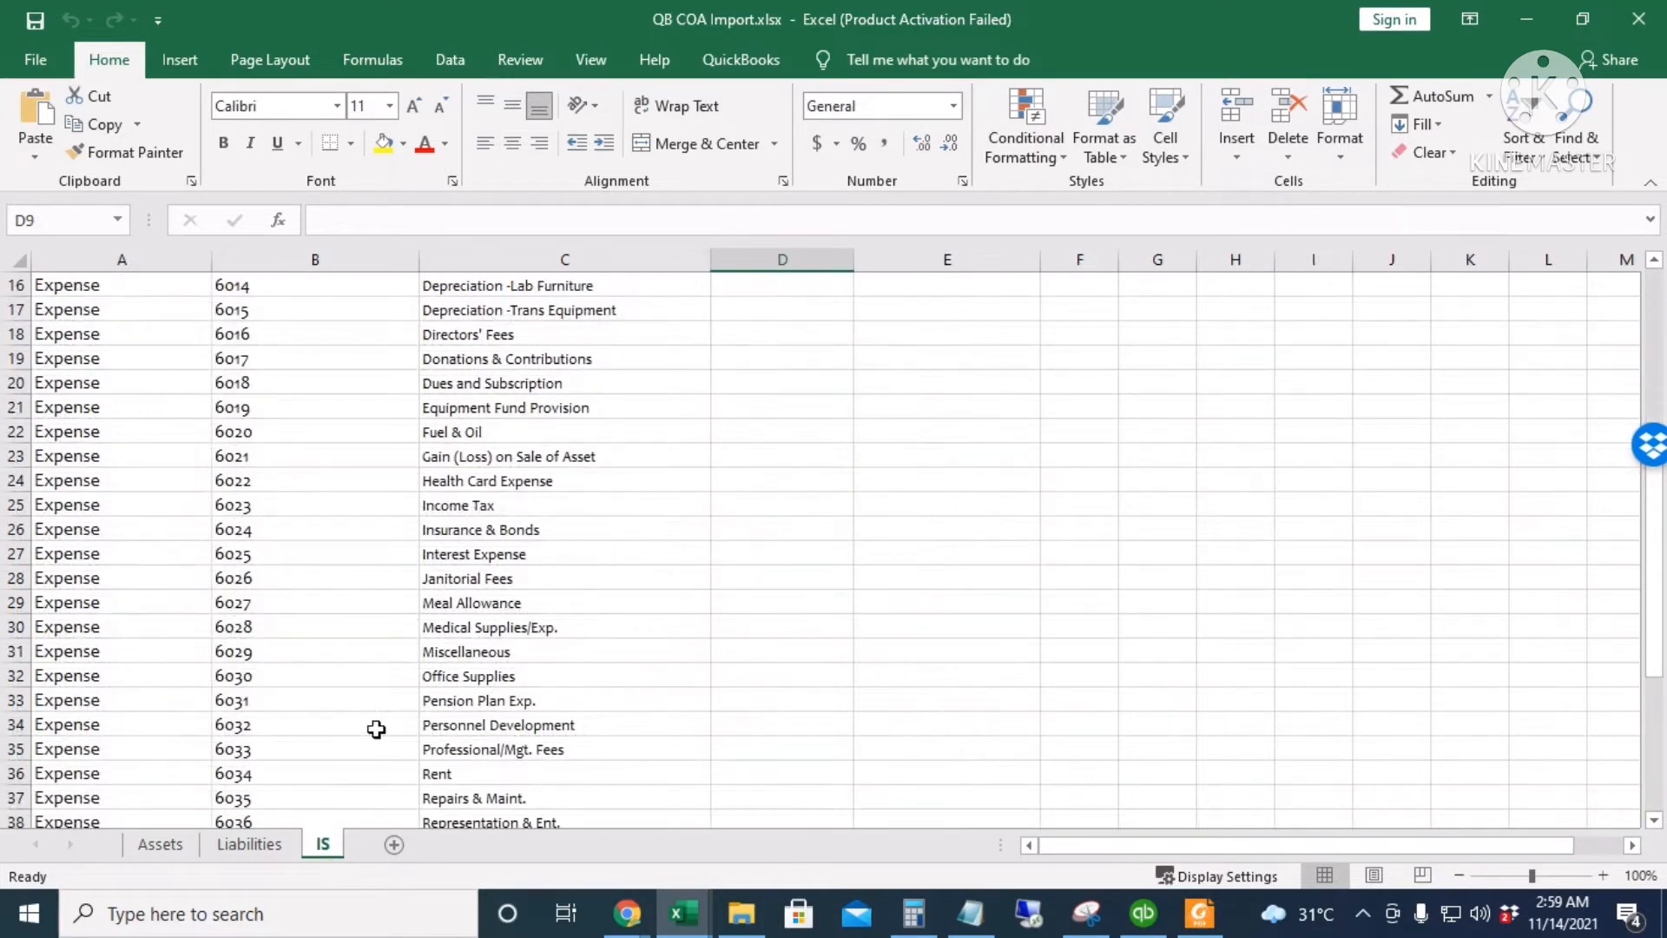
scroll(509, 657, up, 5)
drag(768, 316, 770, 791)
scroll(771, 801, down, 3)
scroll(771, 801, up, 3)
click(160, 843)
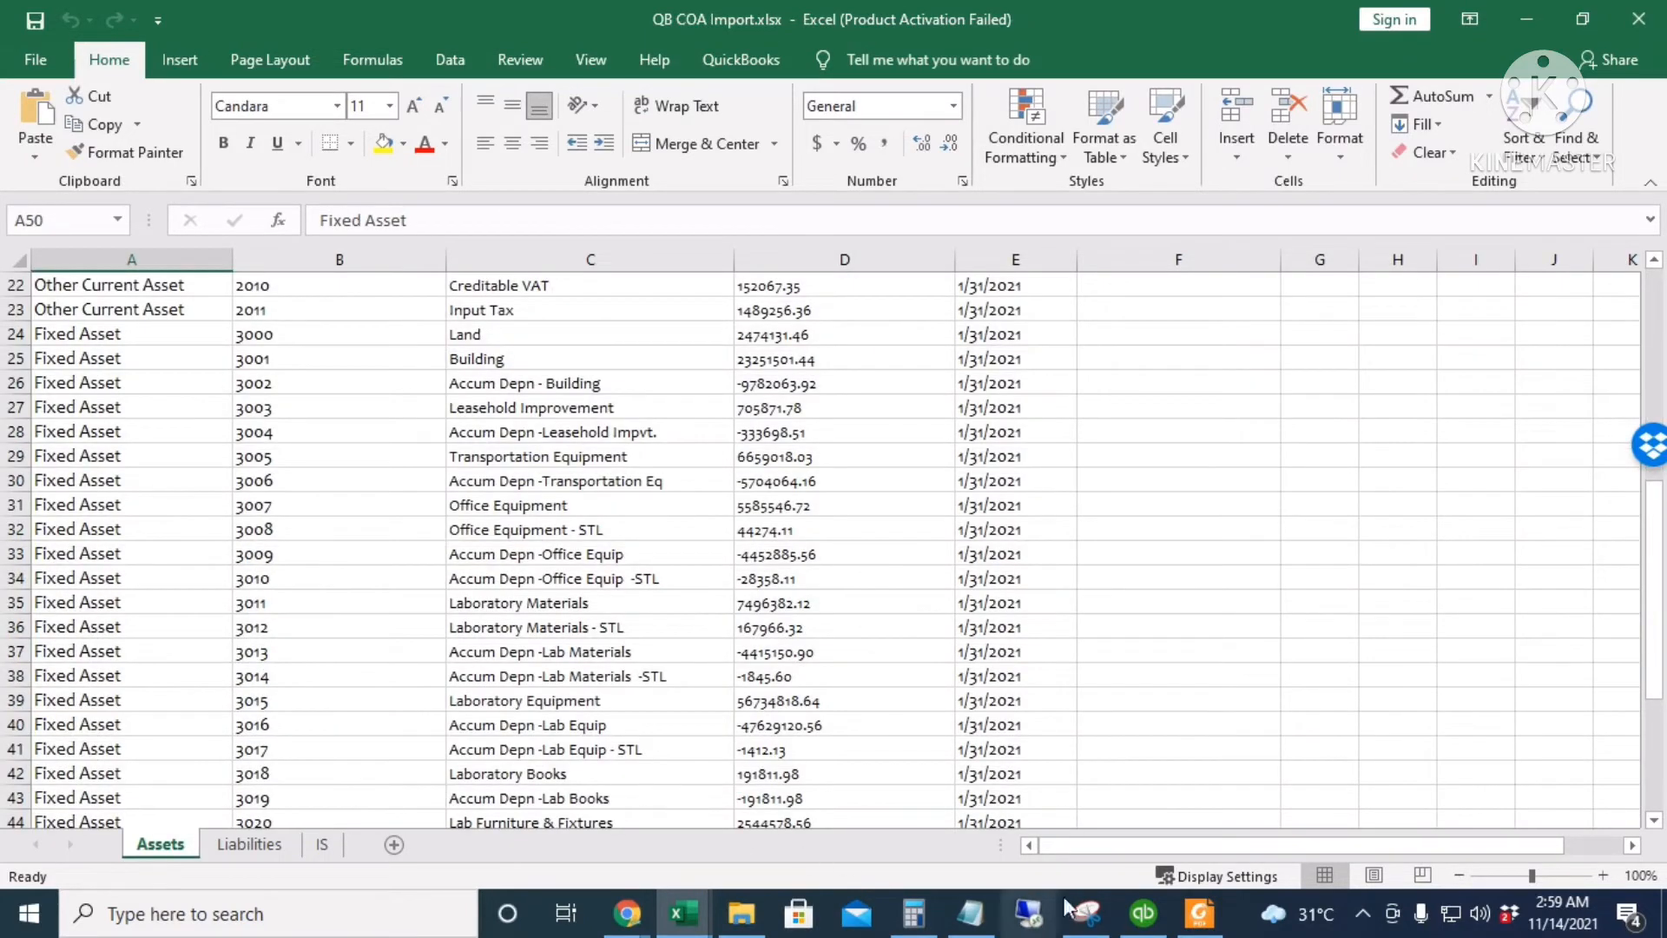
Switch to QuickBooks, inspect the Chart of Accounts' Excel import file and mapping options, and close the import without running it.
click(1143, 914)
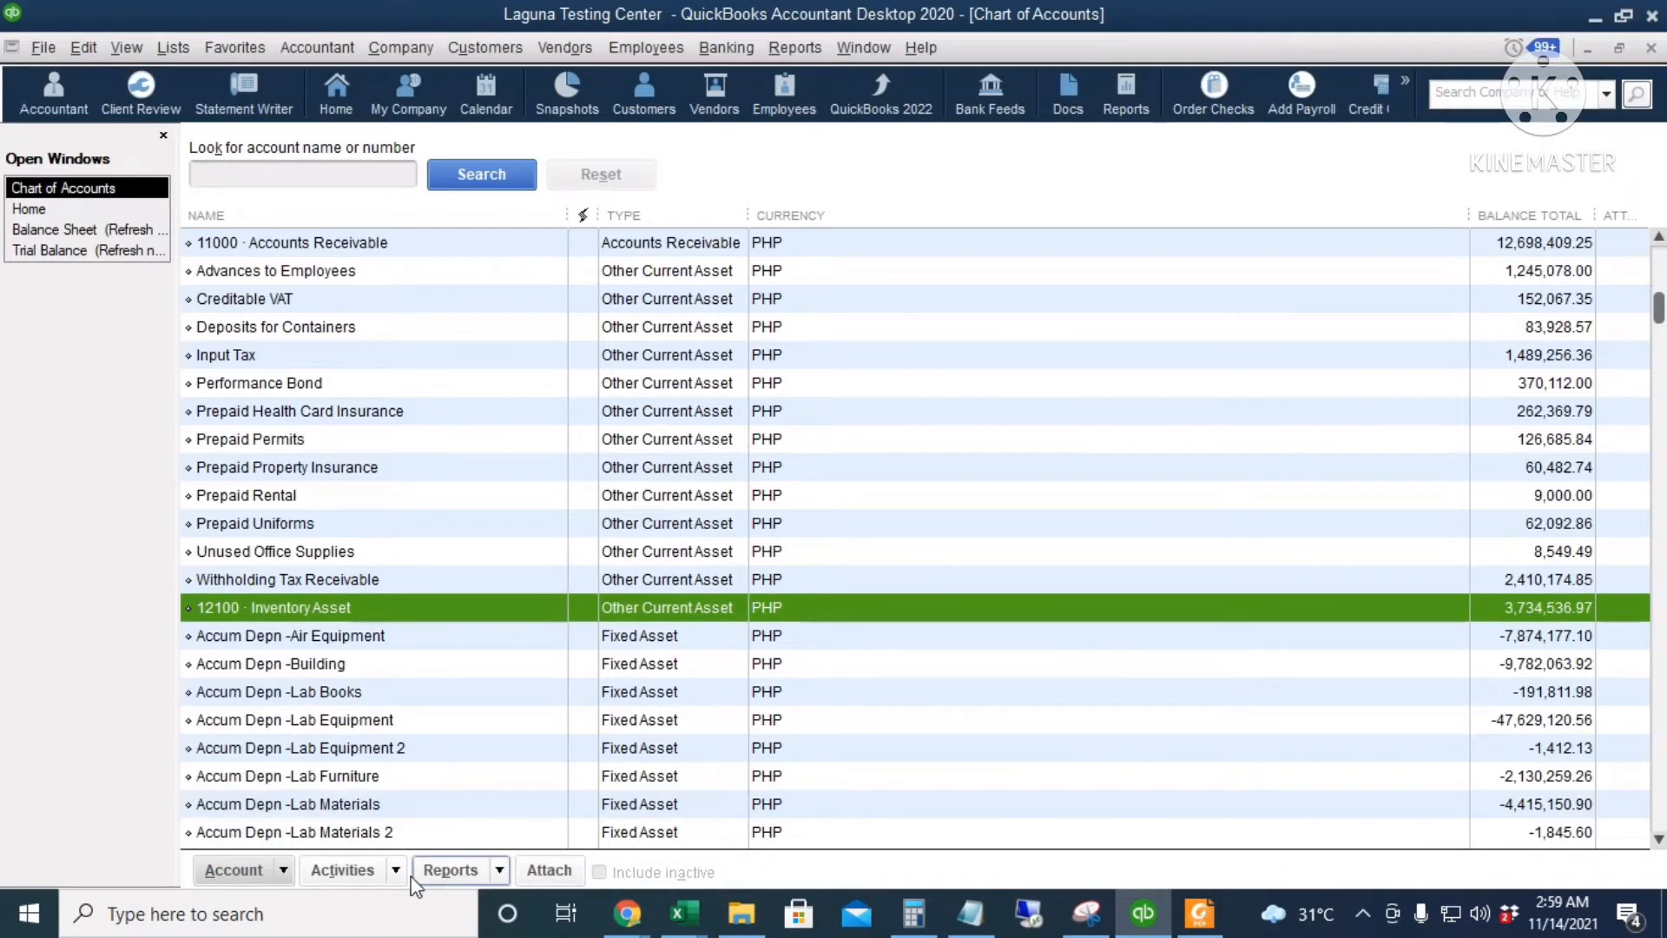
click(283, 875)
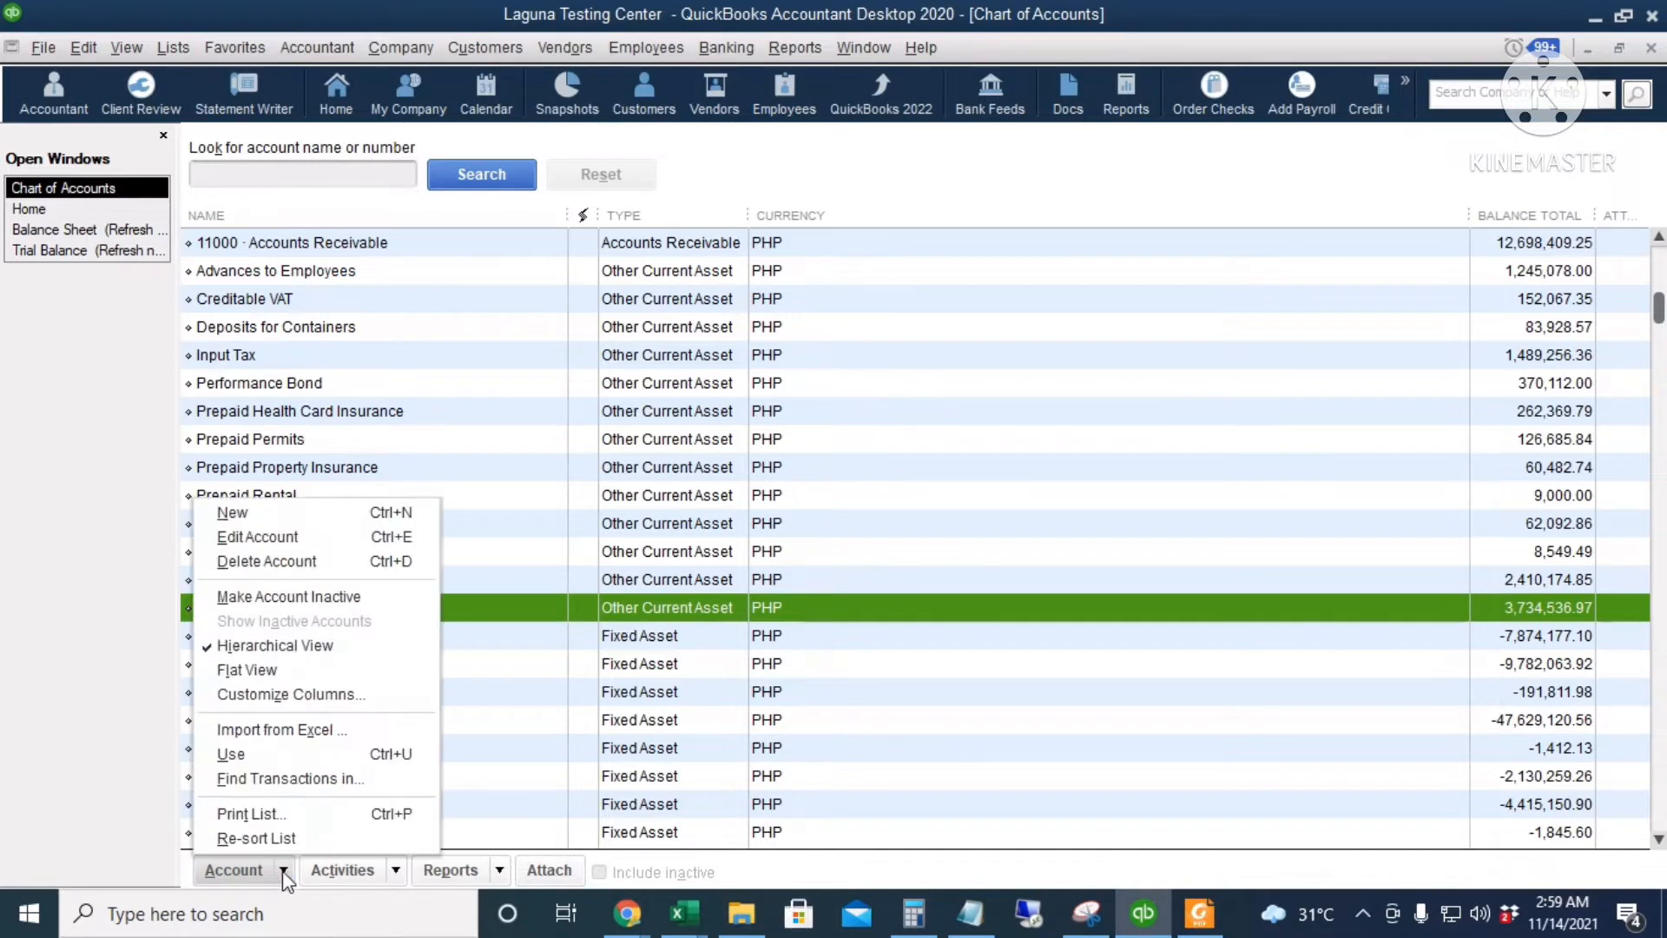
click(305, 747)
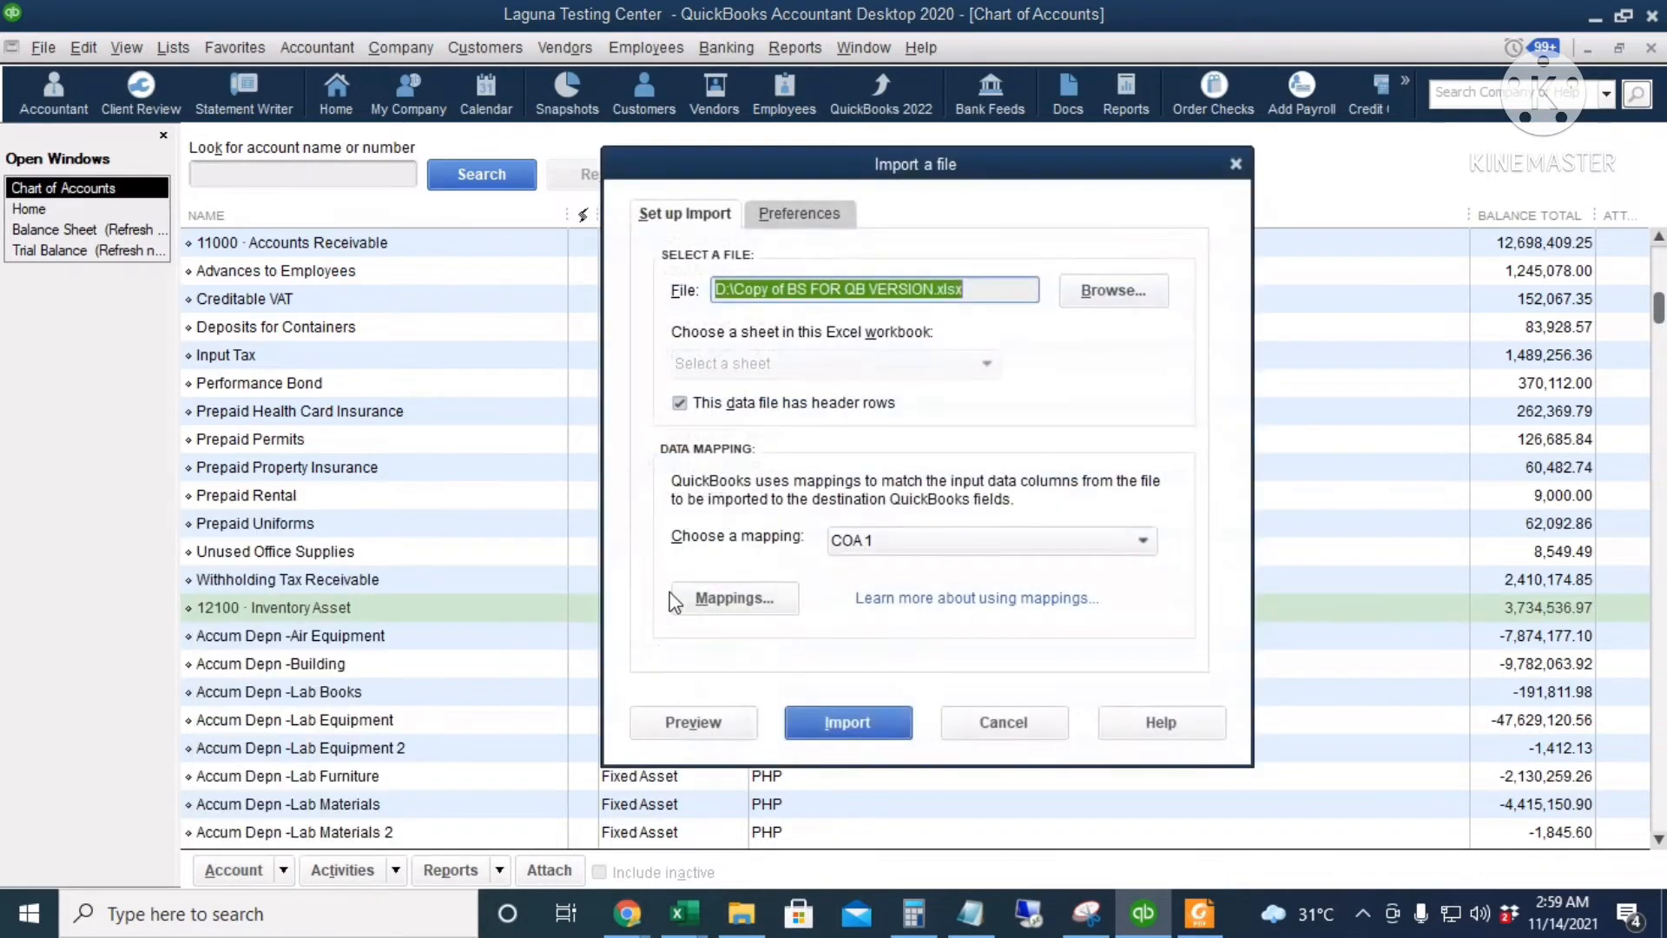
click(1102, 295)
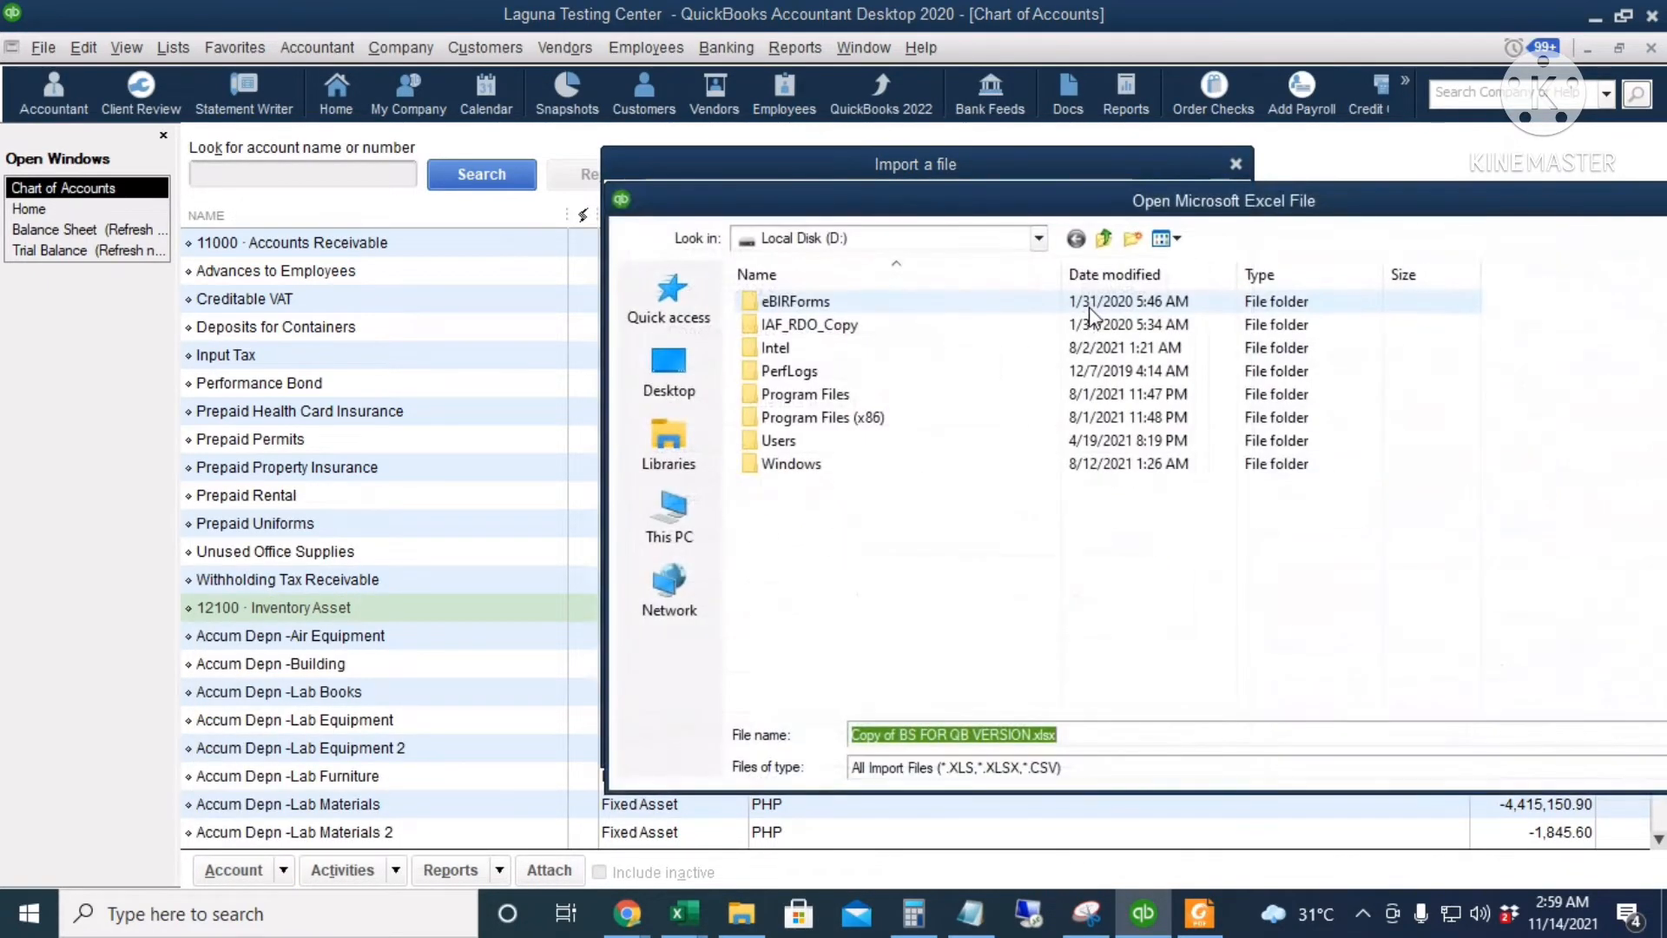
drag(1153, 202, 836, 196)
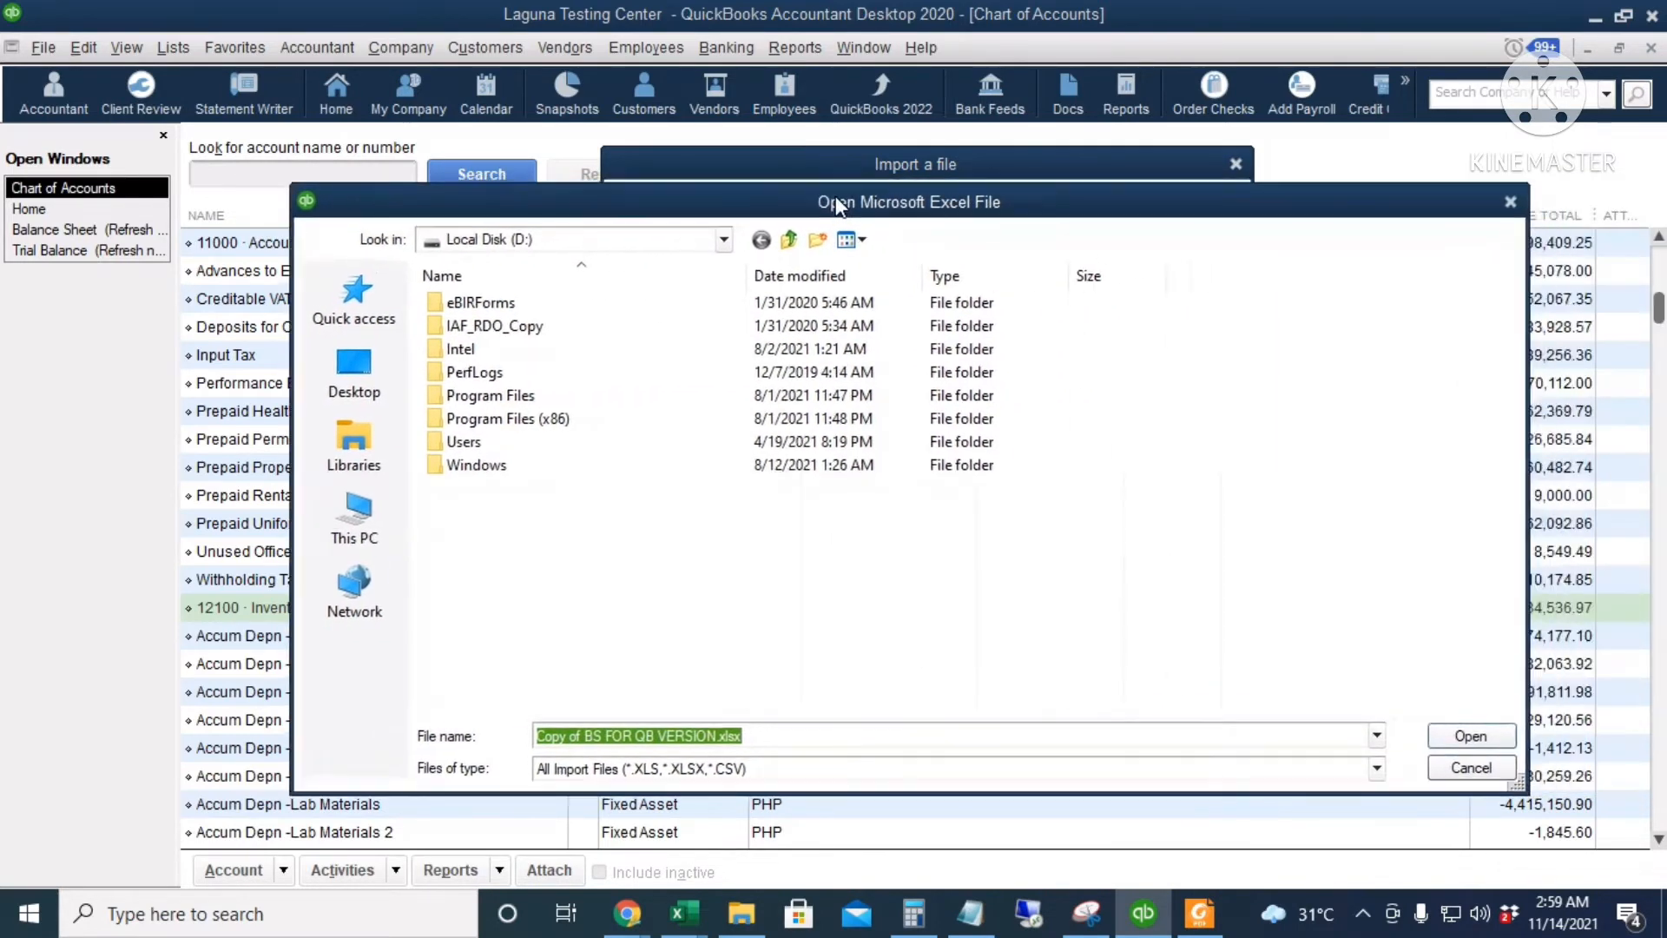
key(Return)
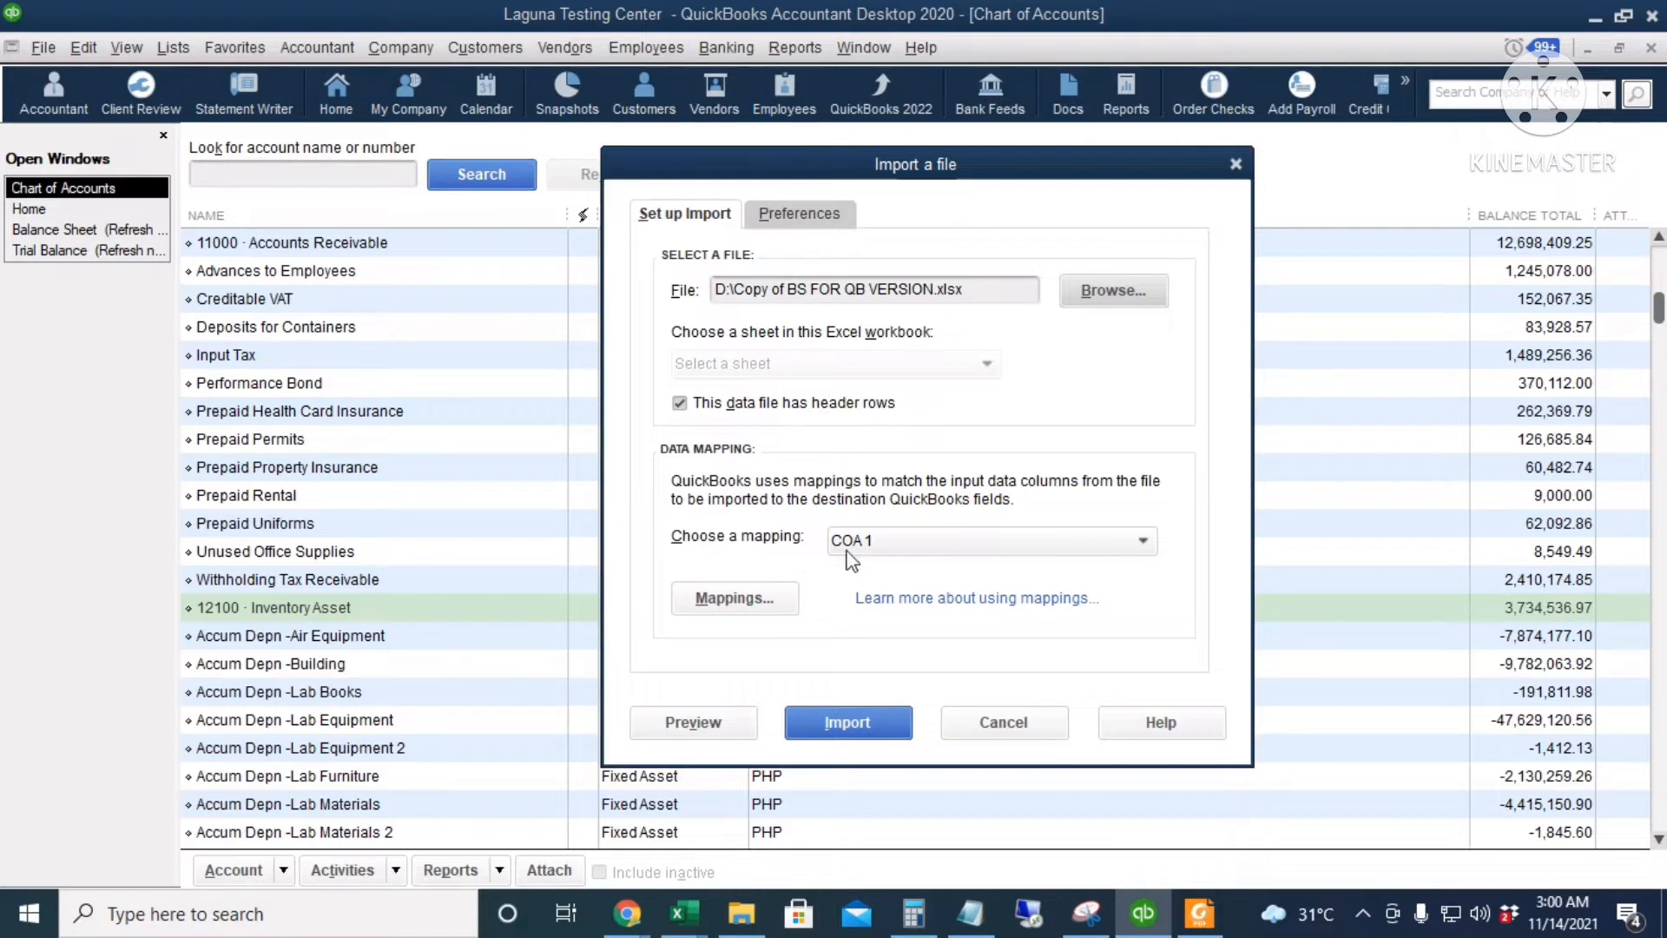
click(887, 544)
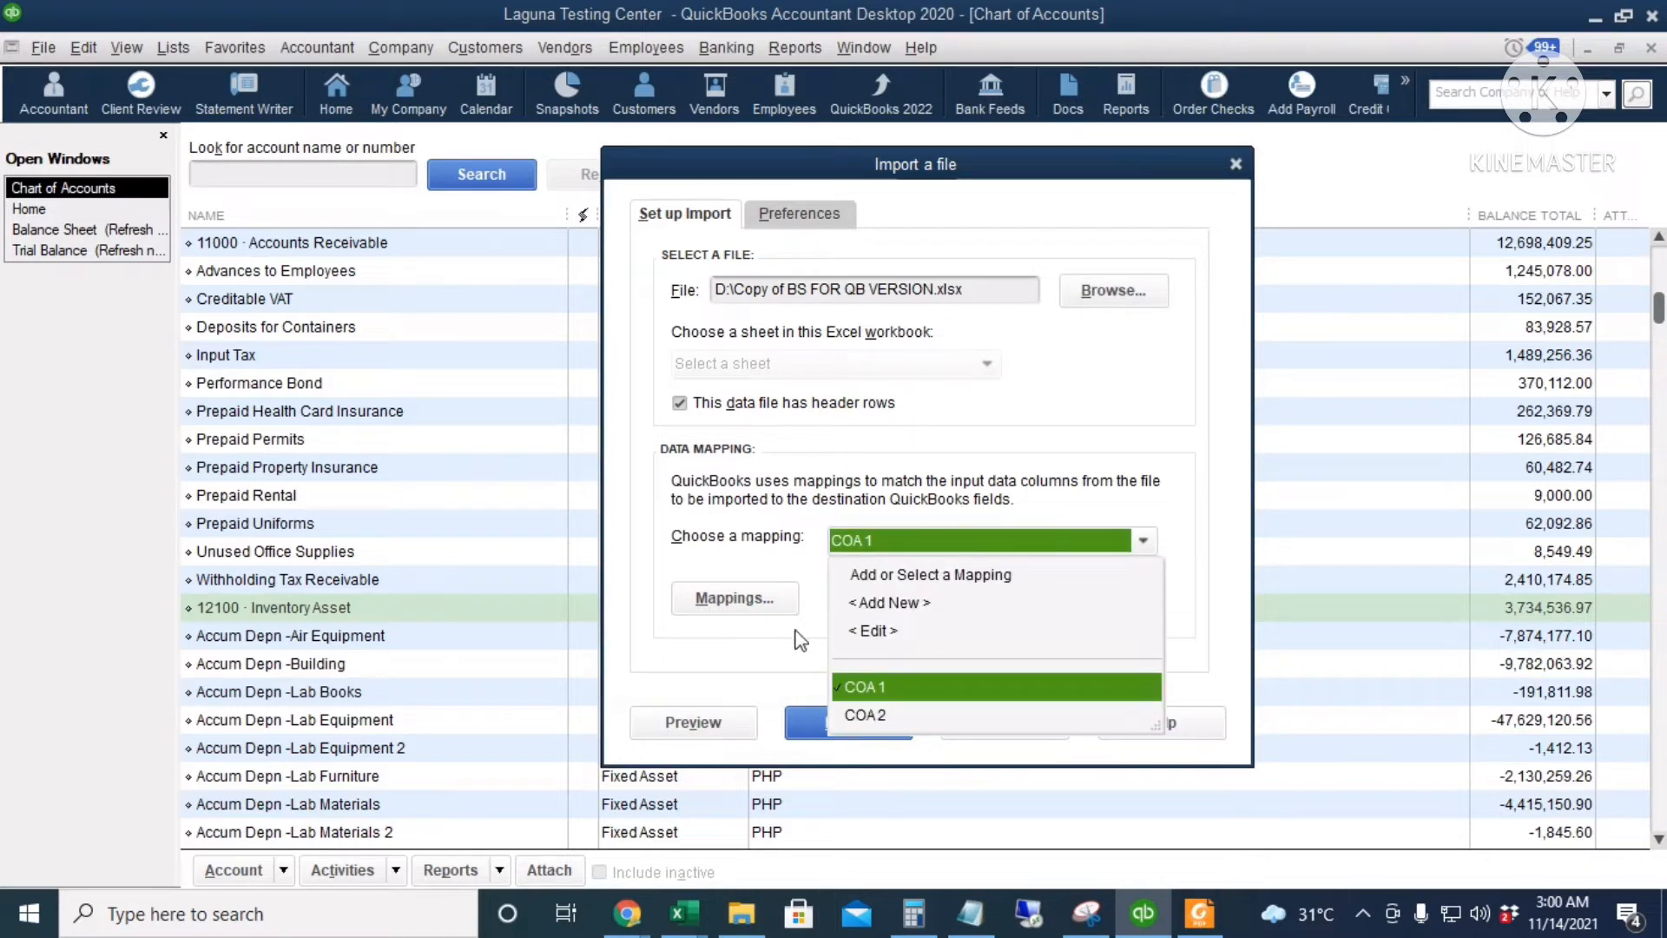
click(720, 658)
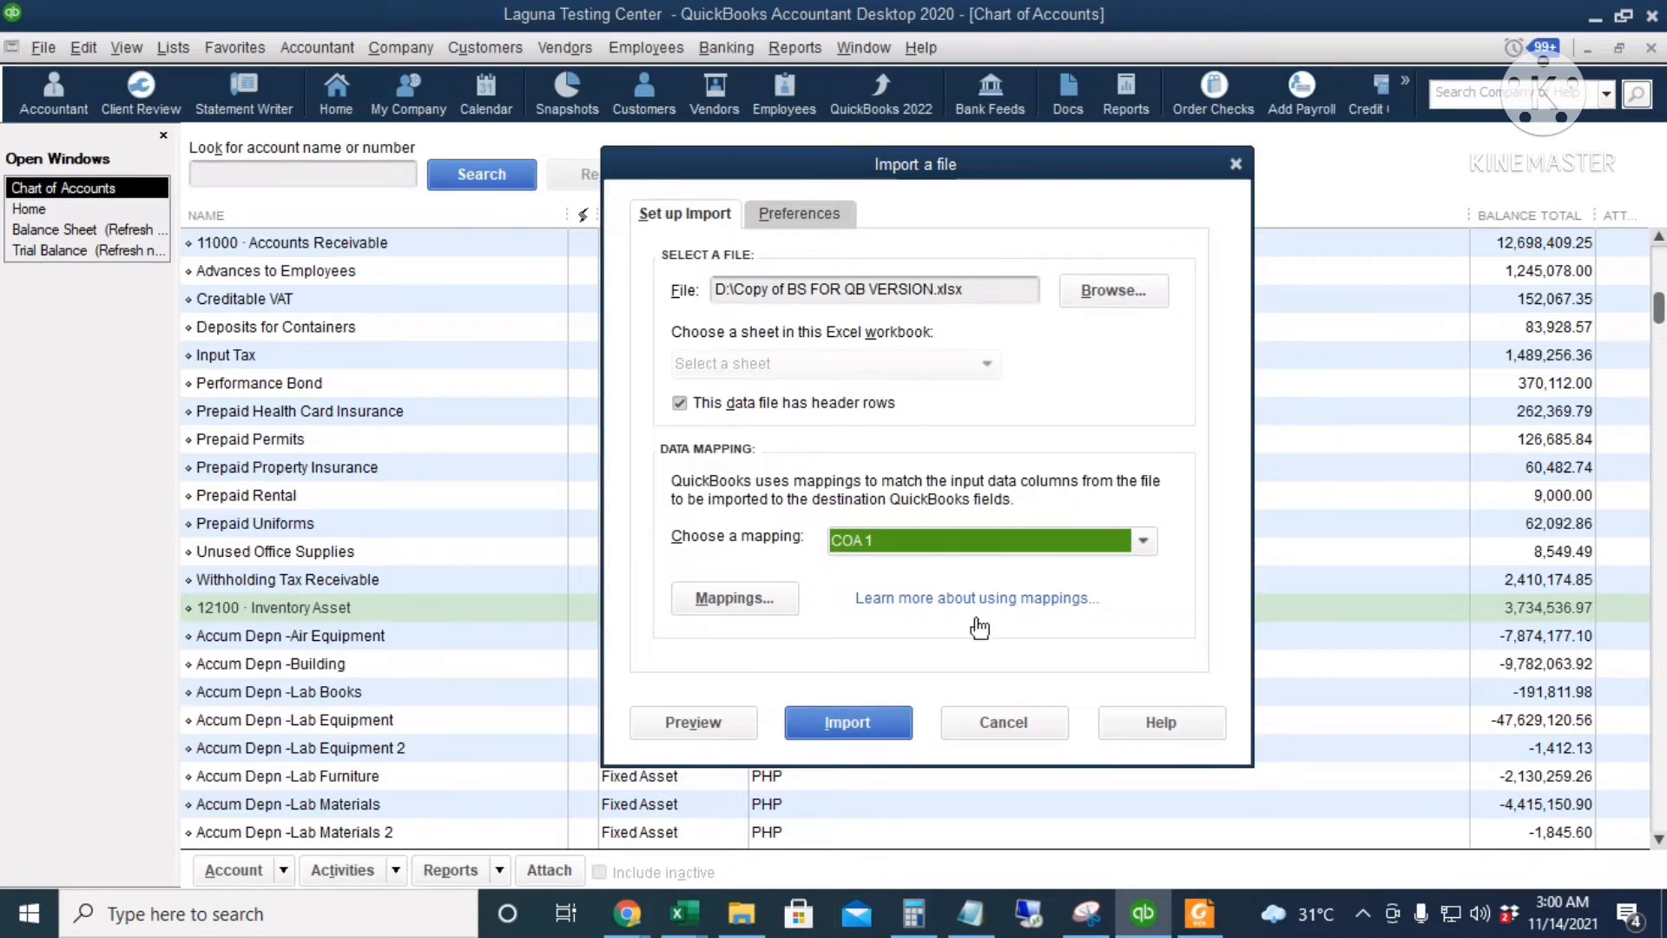
click(1016, 725)
Check the bank and other current asset balances in the Chart of Accounts.
click(845, 281)
click(858, 411)
scroll(954, 613, down, 2)
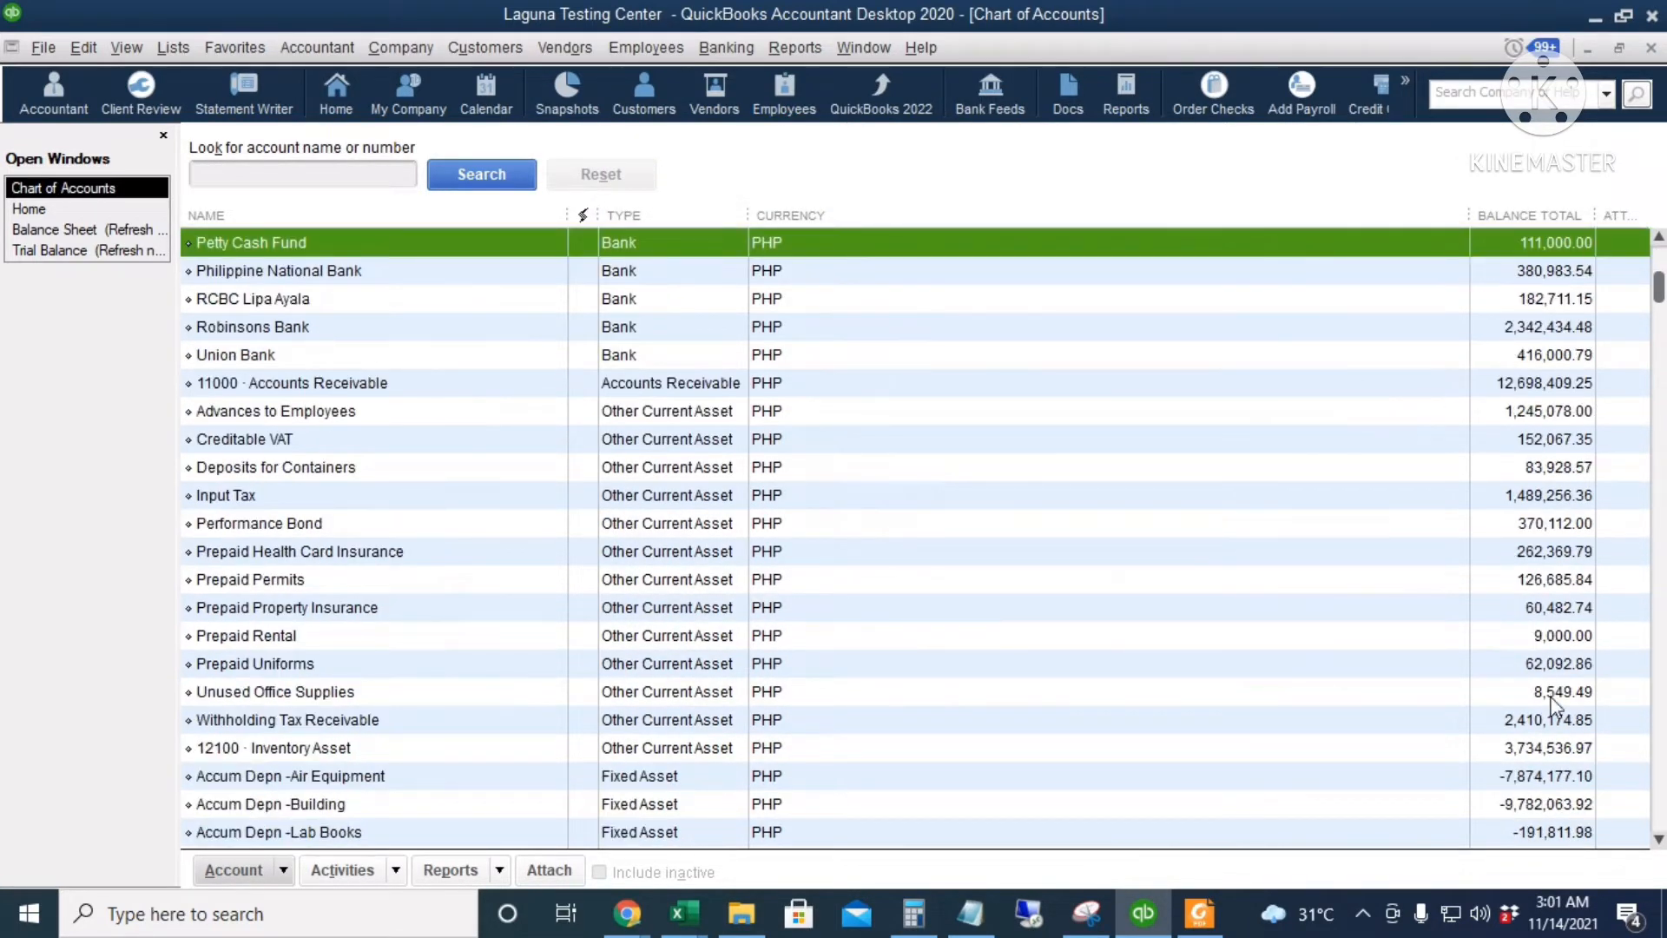
click(790, 415)
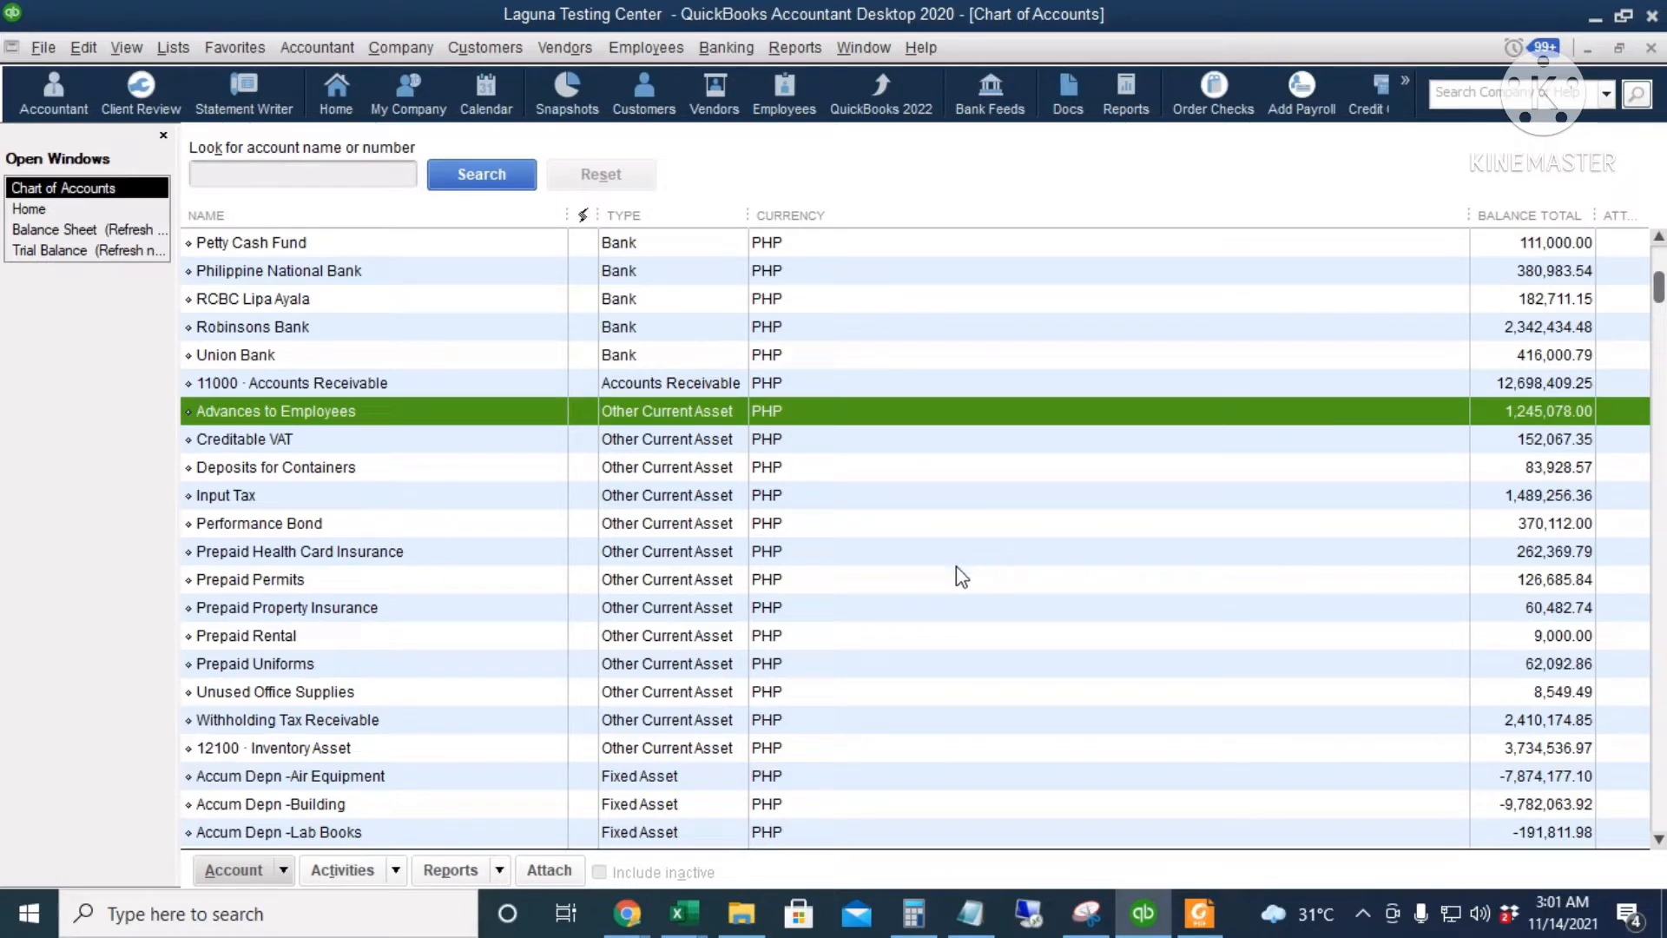
scroll(959, 573, down, 1)
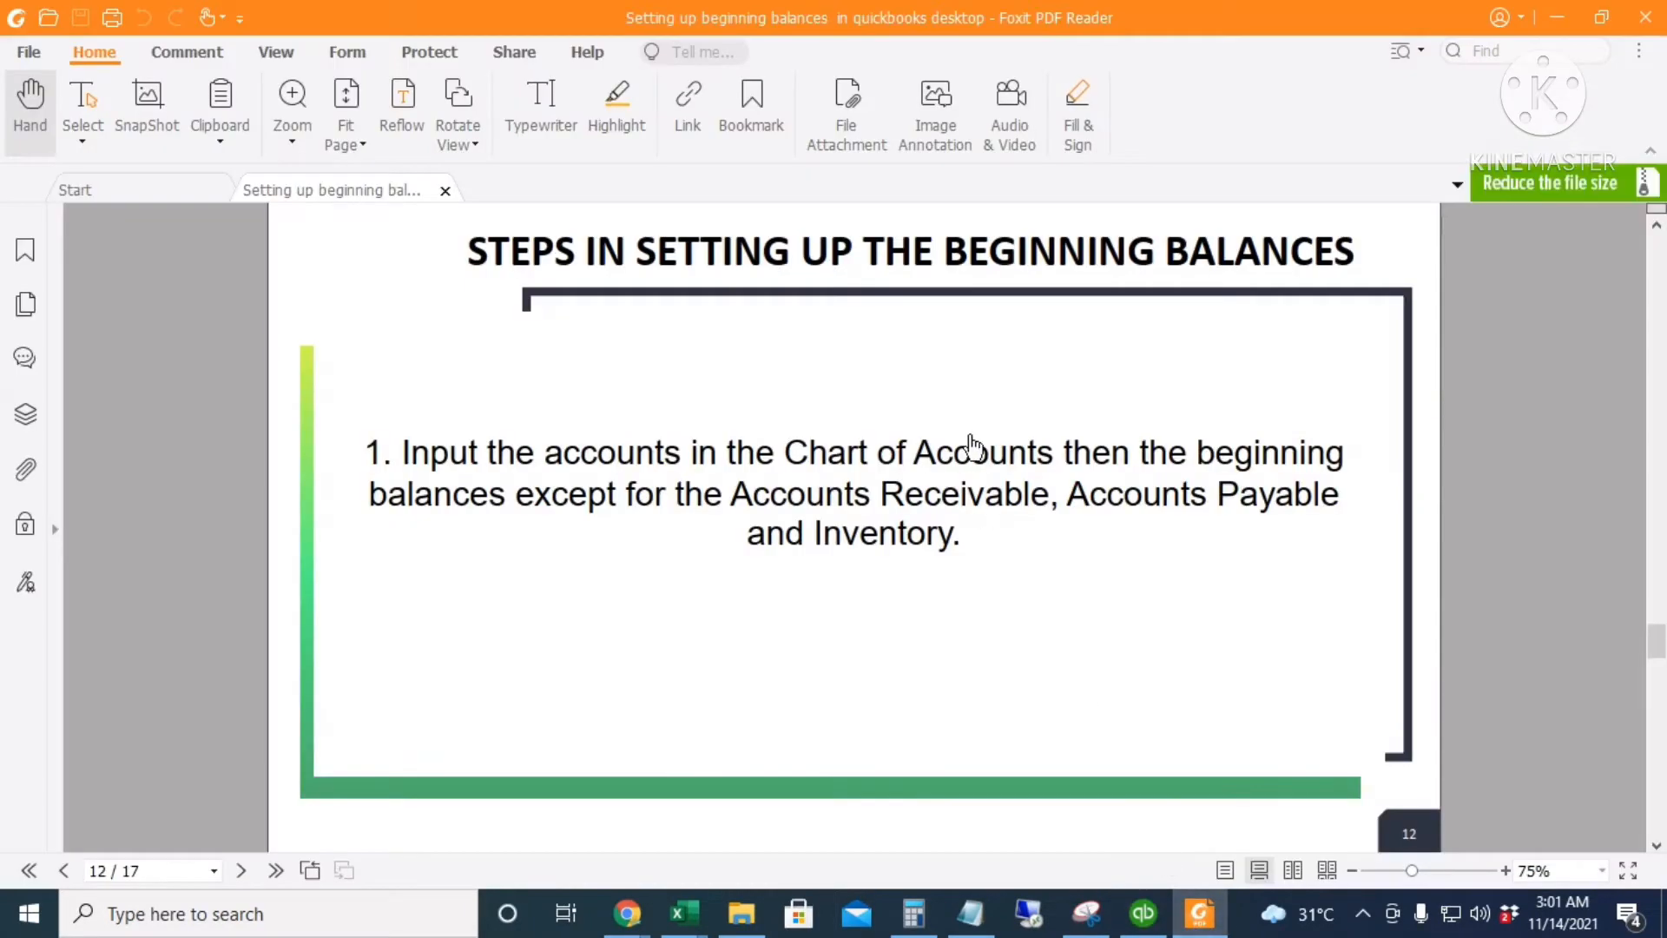
Read the inventory list step in the beginning balances PDF in Foxit PDF Reader, and return to QuickBooks.
scroll(937, 531, down, 5)
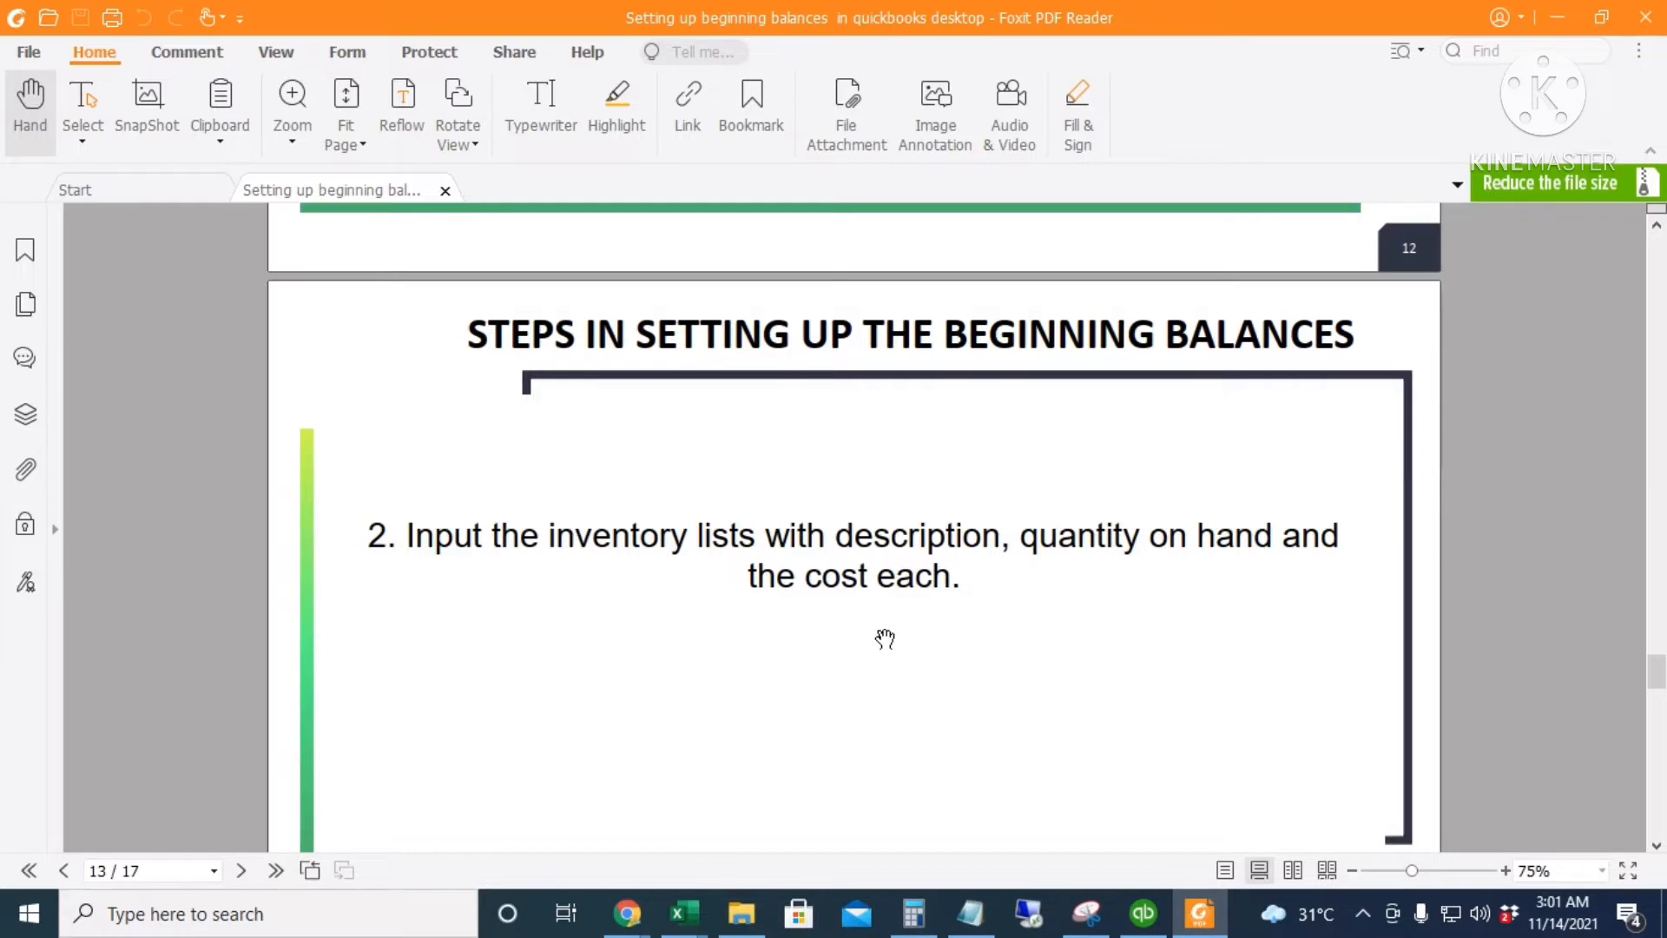
click(1140, 926)
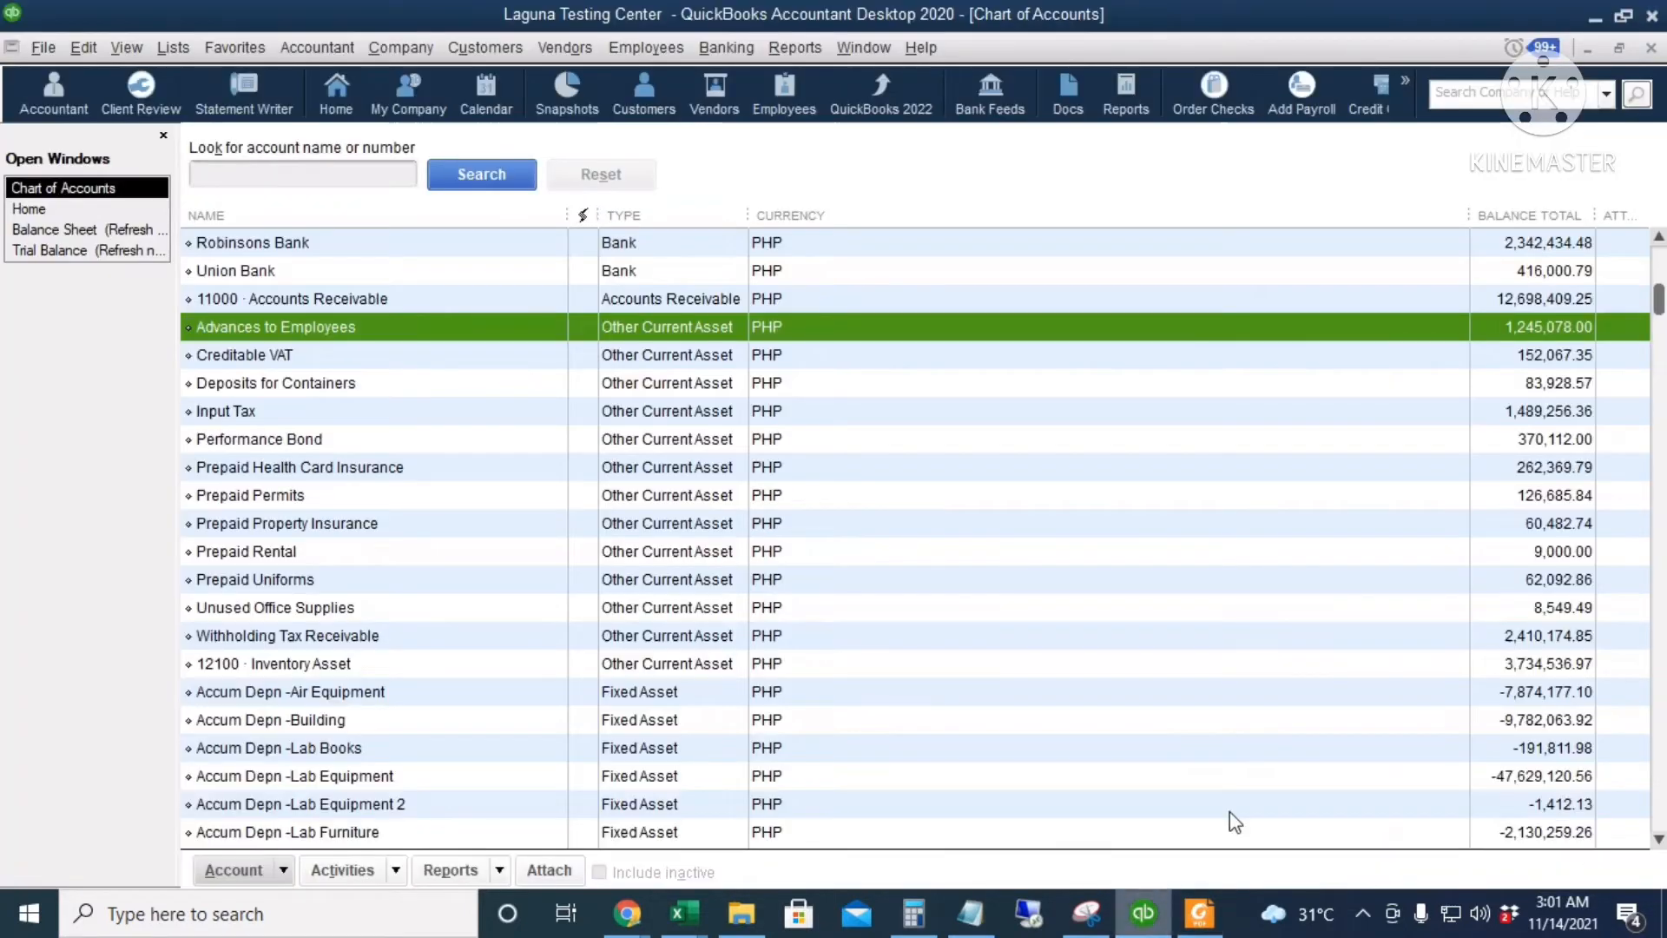
Open the list of items and services from the home page and adjust its column widths.
click(54, 211)
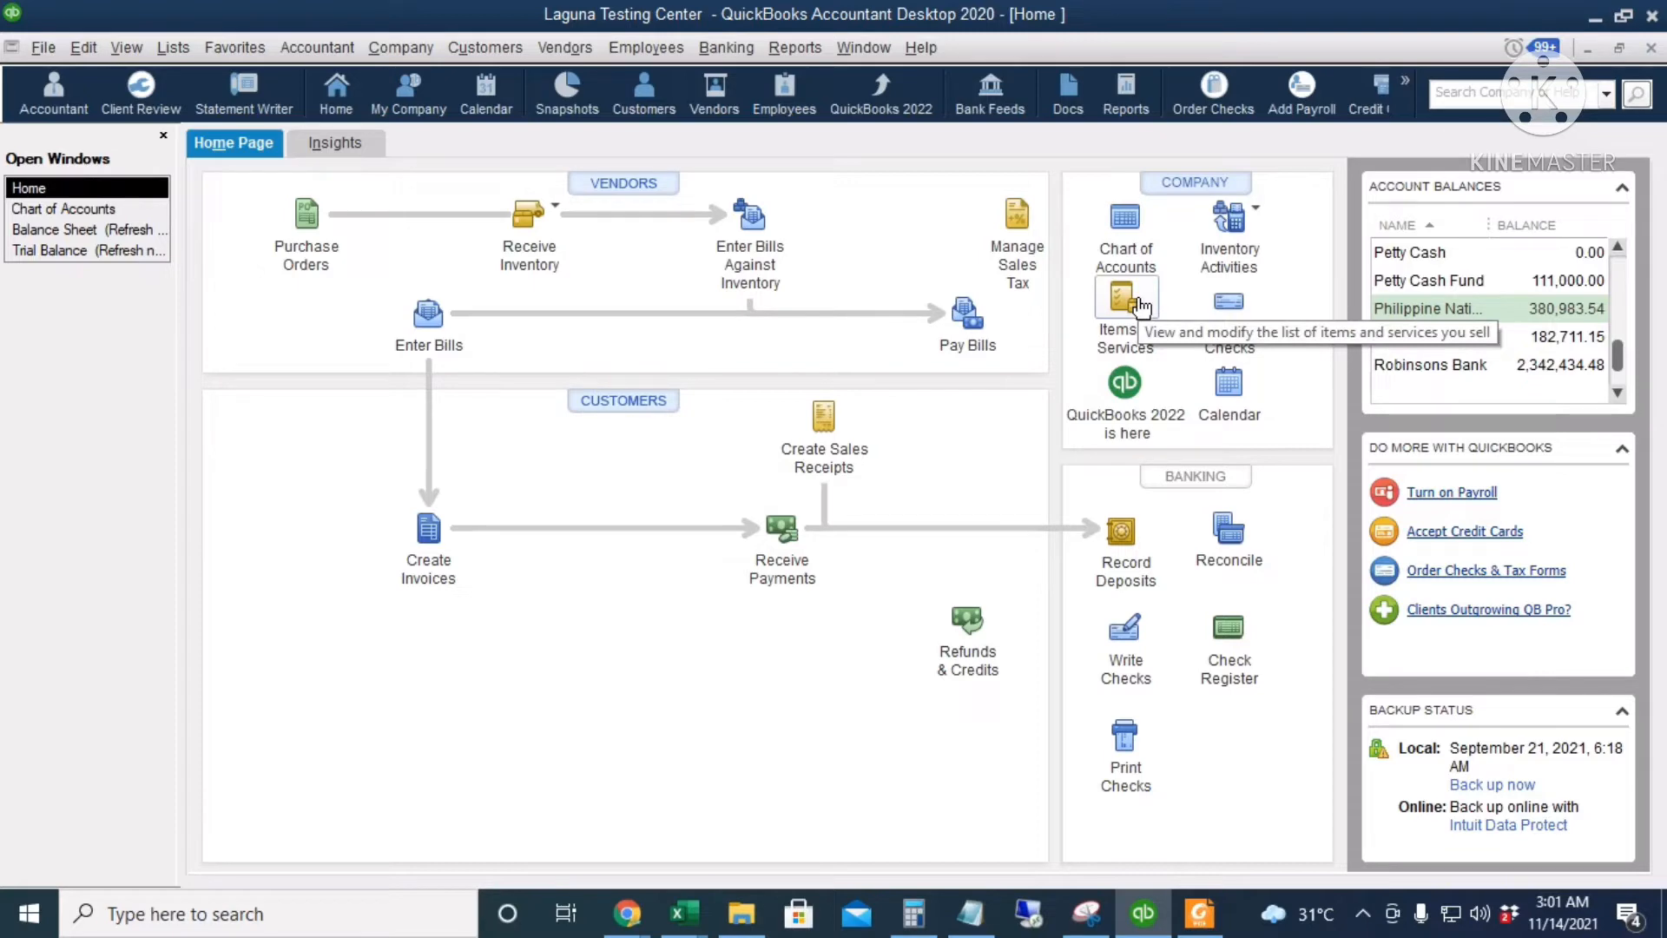
click(1135, 306)
drag(1143, 186, 845, 186)
scroll(1259, 521, down, 5)
scroll(1259, 581, down, 5)
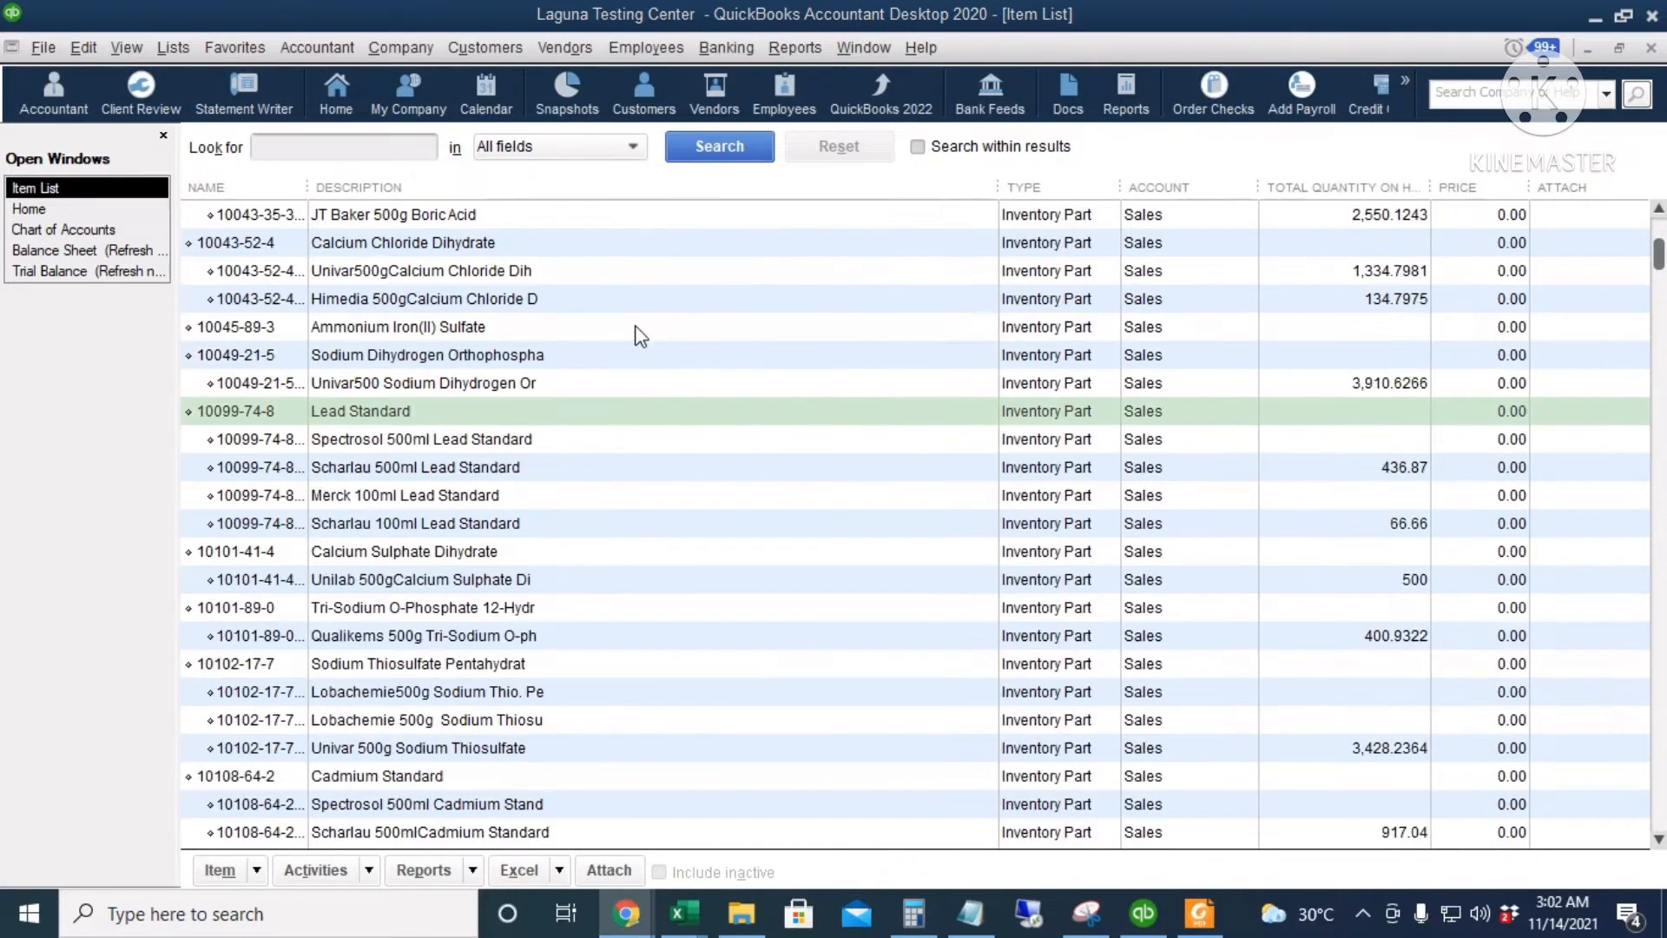
Start a new Inventory Part item and name it 10045-89-3-A.
right_click(638, 328)
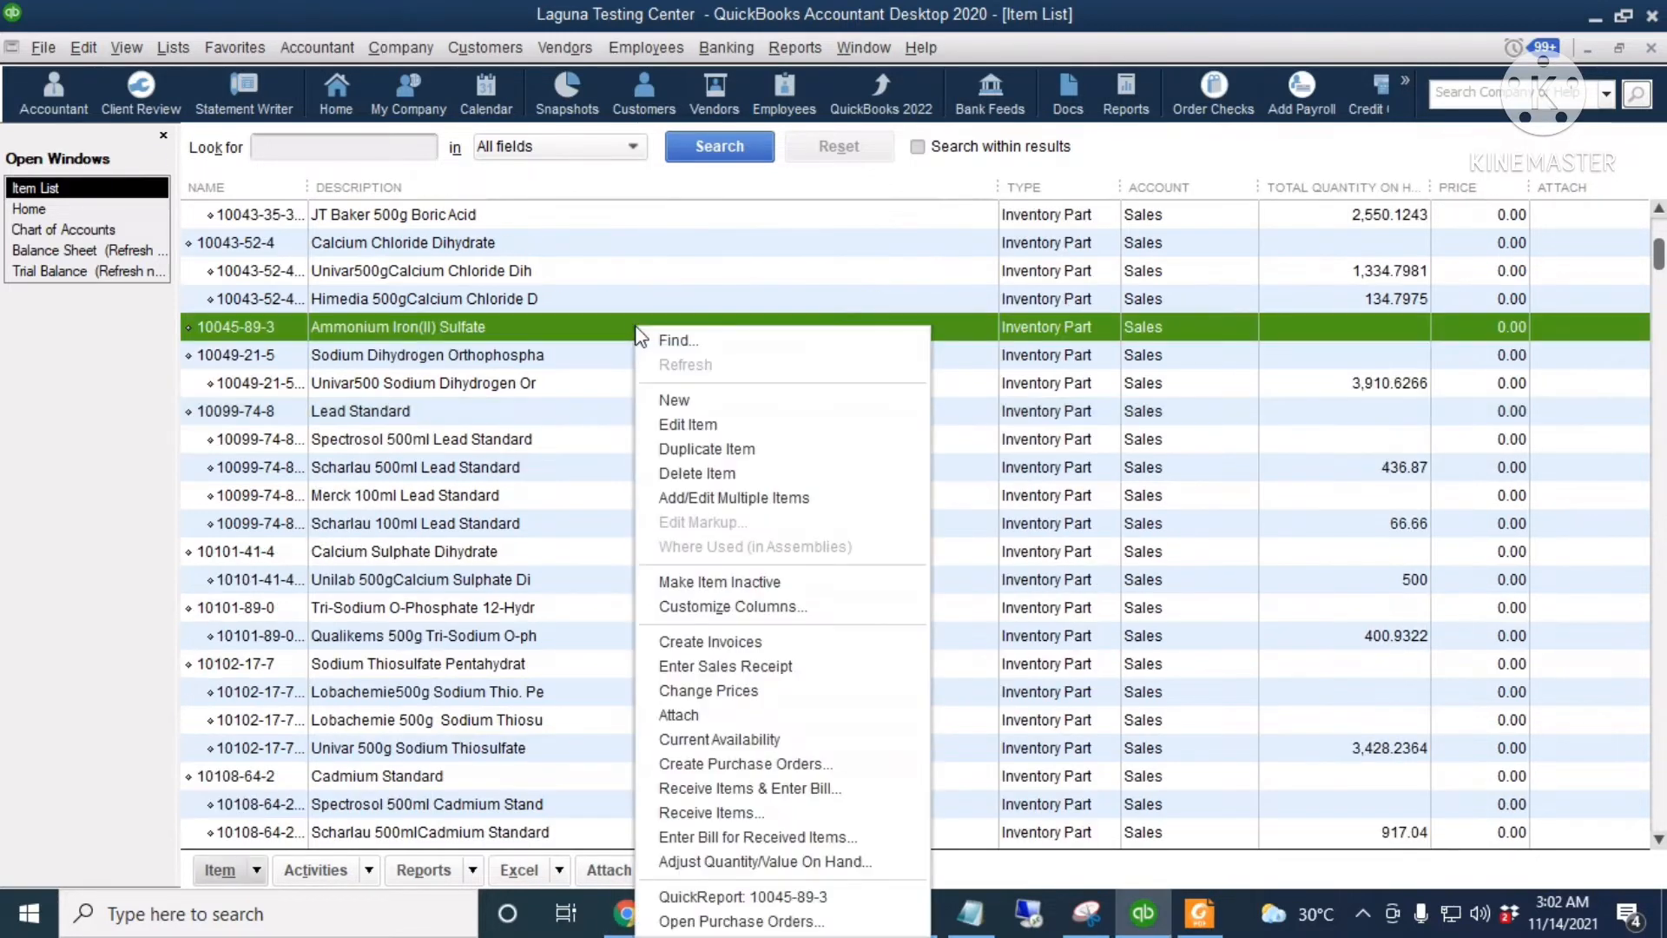
click(738, 401)
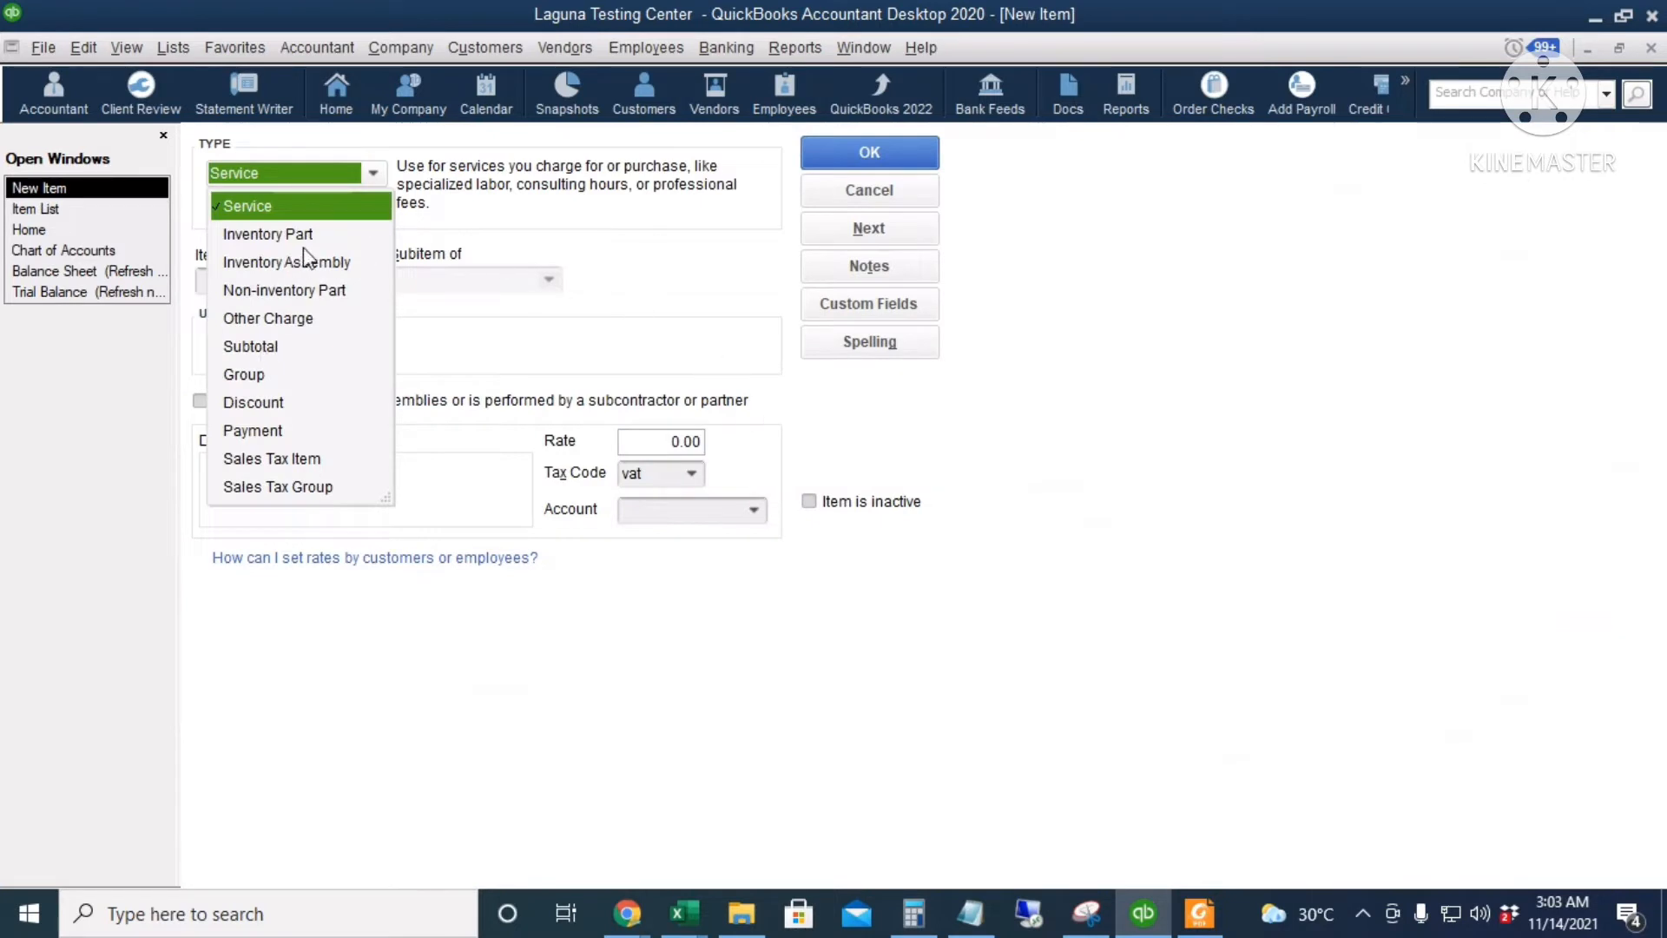
click(337, 252)
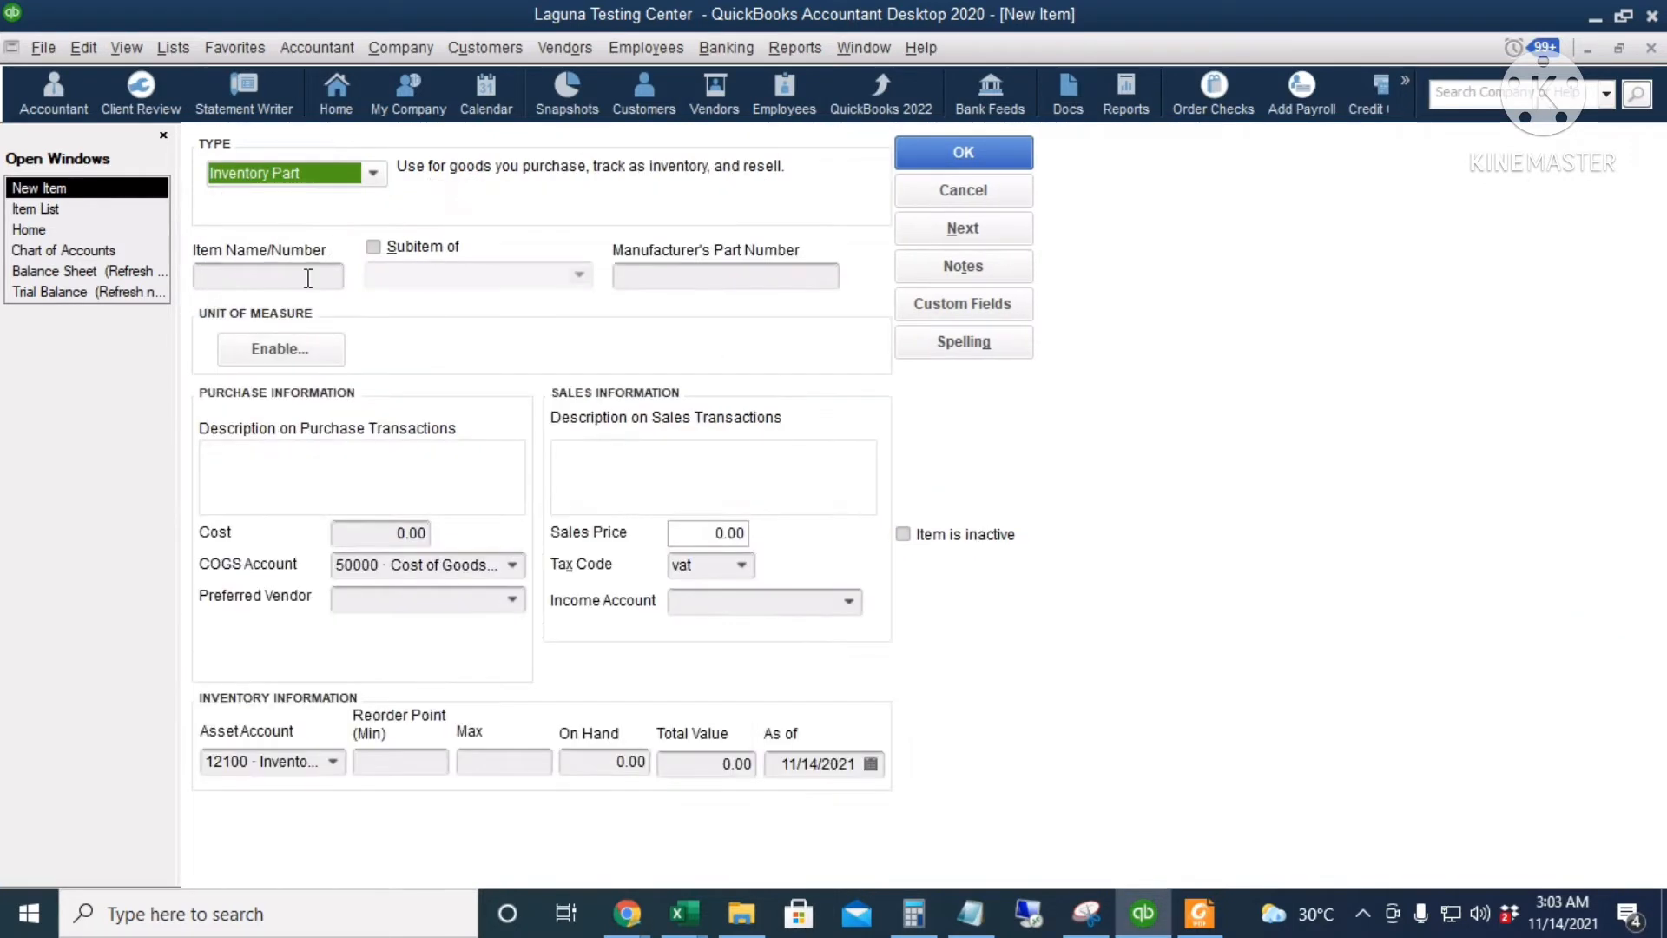
click(304, 278)
text(10045-89-3-A)
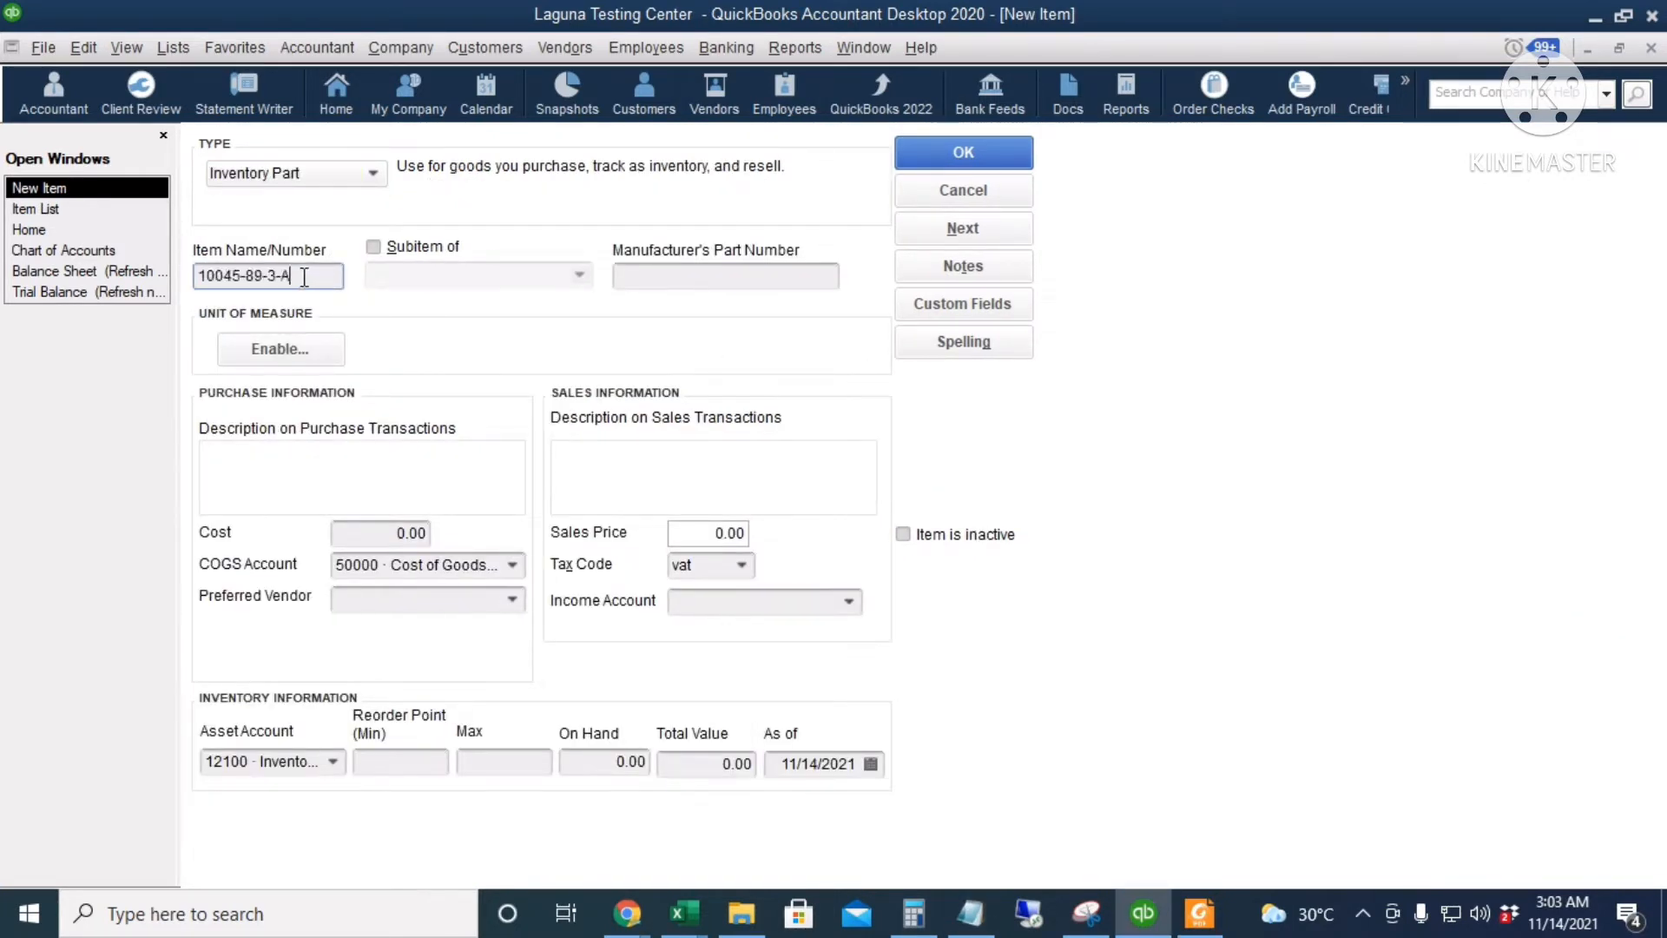
Make the new inventory item a subitem of 10045-89-3.
key(Tab)
click(395, 252)
click(423, 272)
text(10045-89-3)
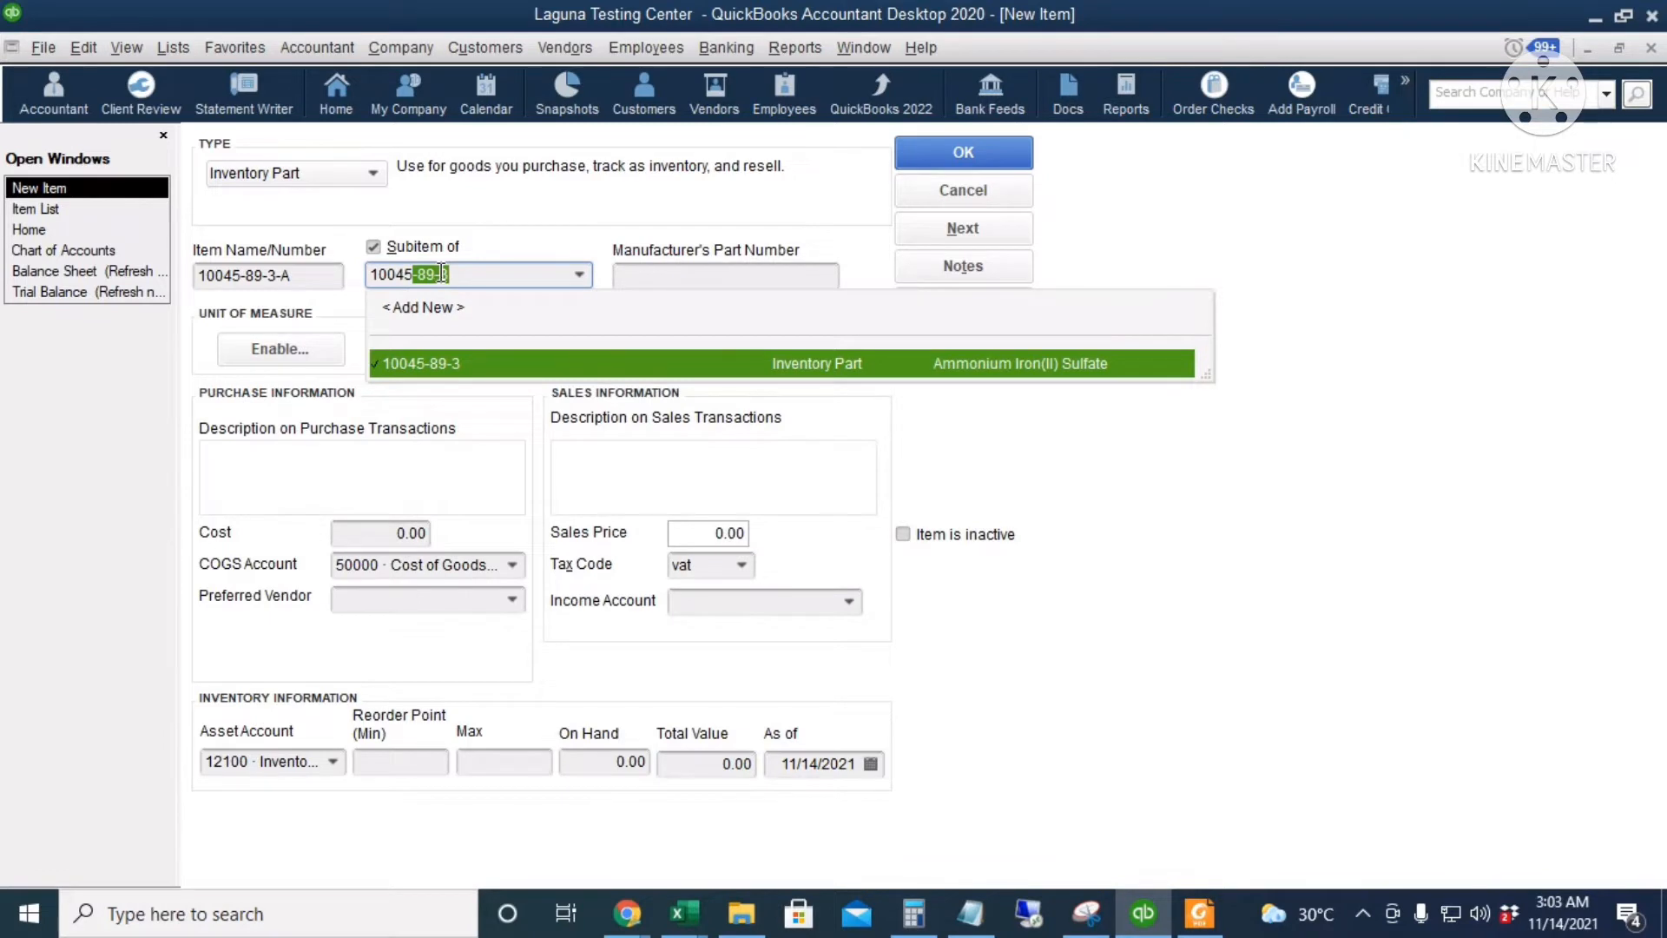
key(Tab)
Enter Univar 500 as the item's purchase description and use the same text for its sales description.
click(352, 478)
text(Uni)
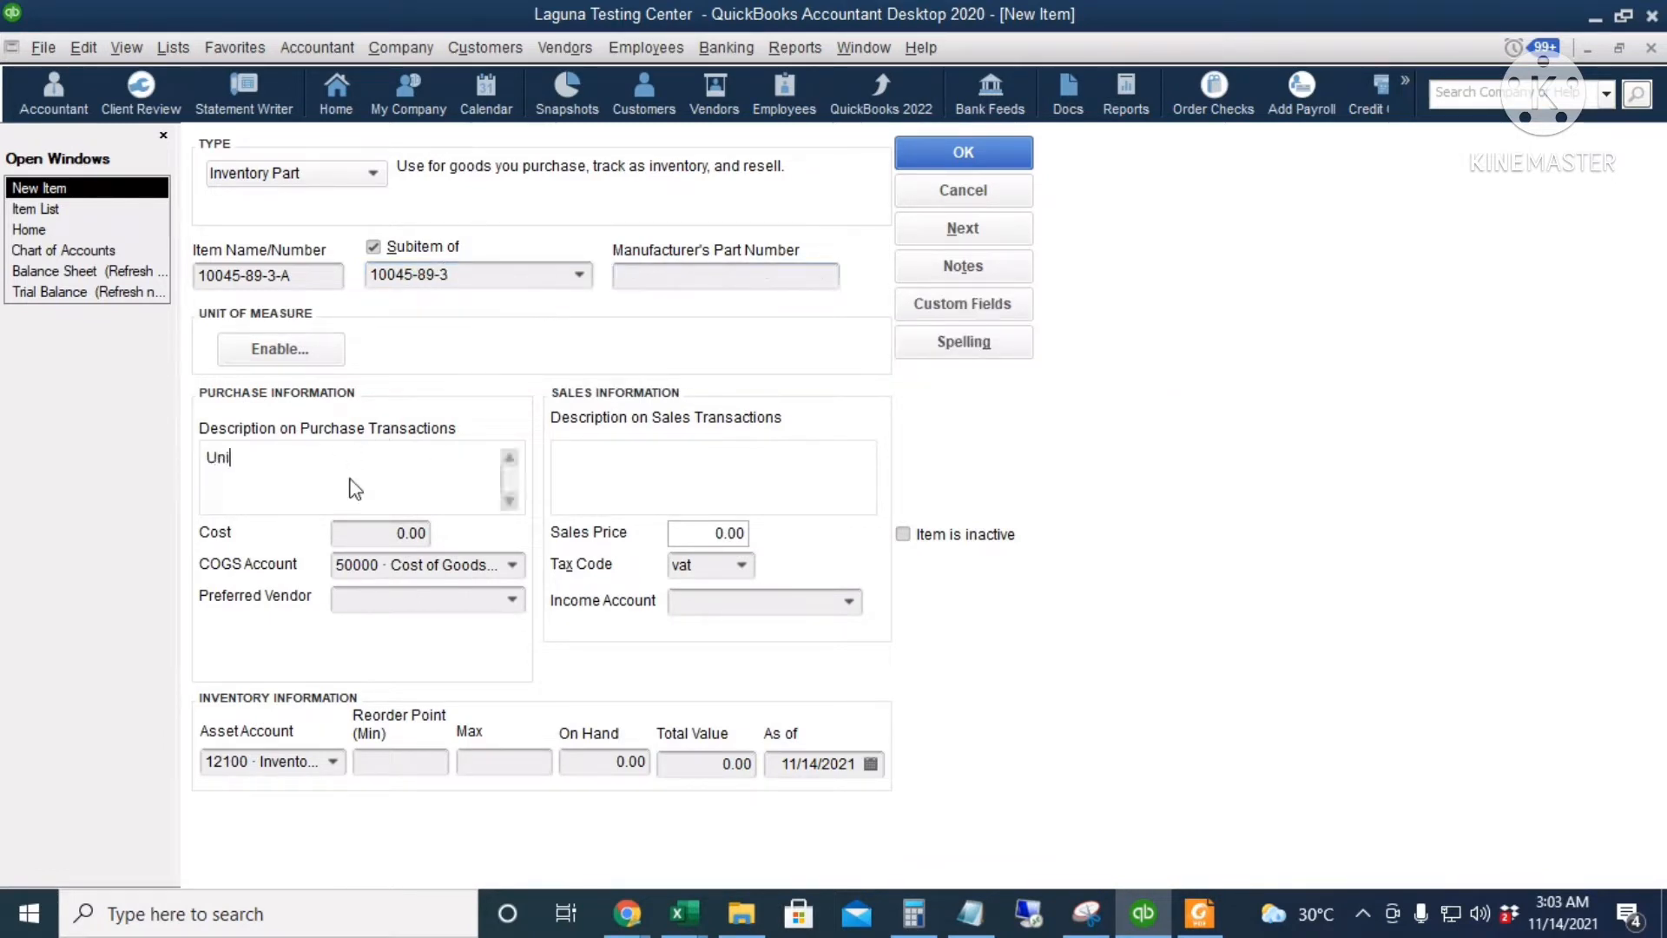
text(var 5000)
click(696, 472)
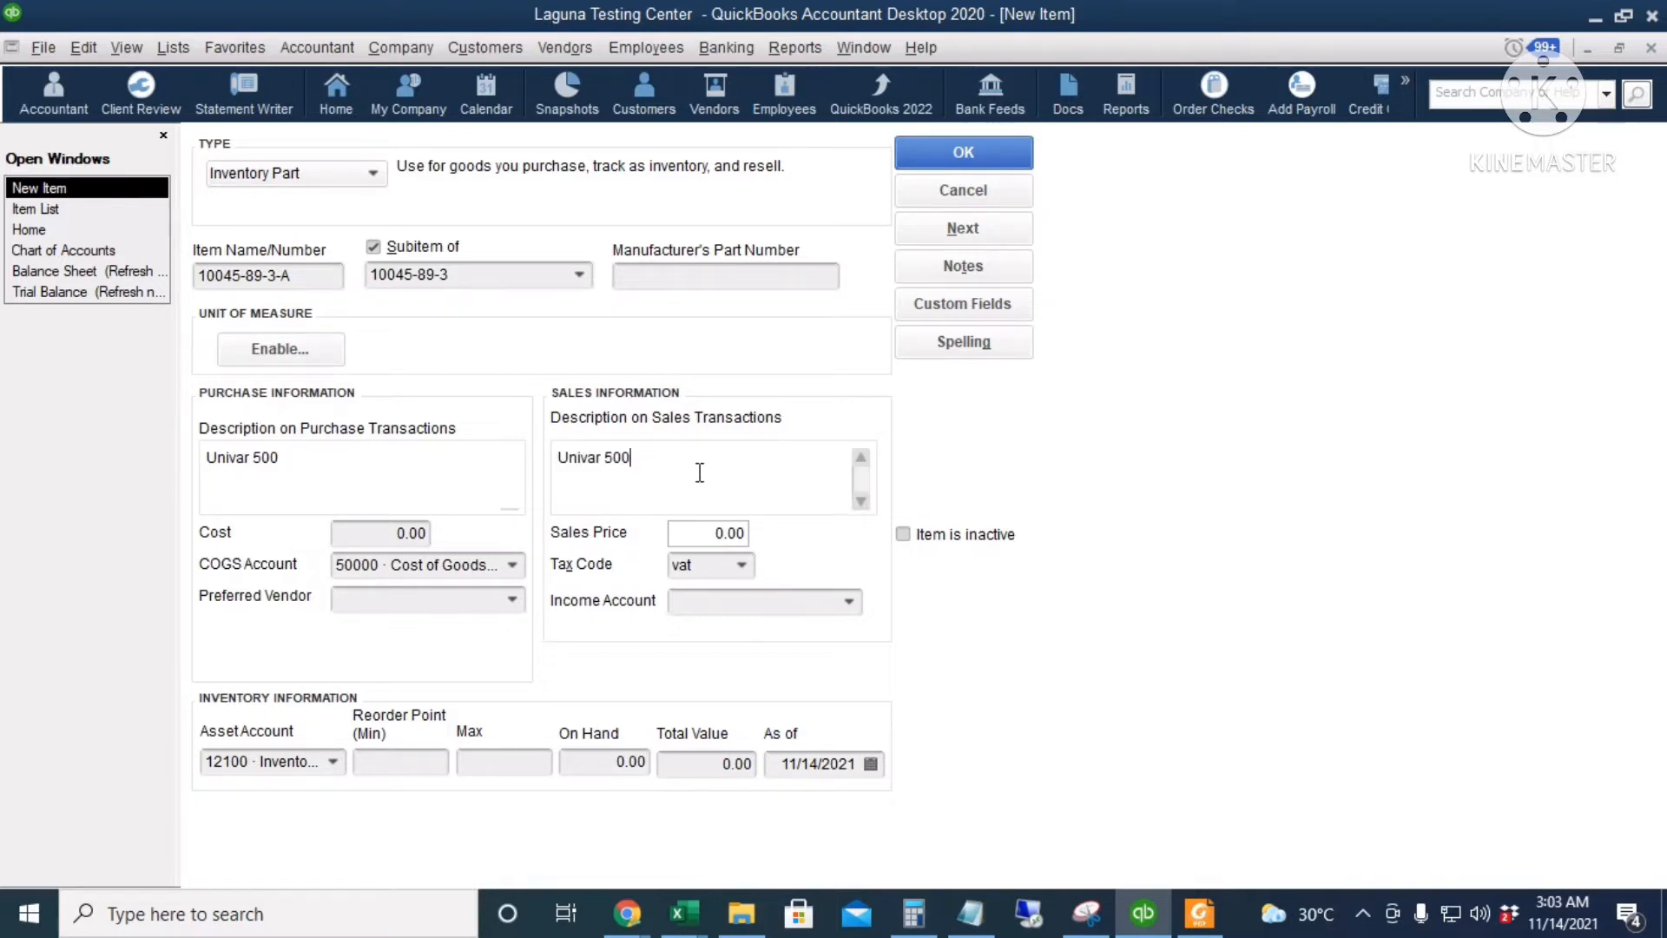
click(308, 460)
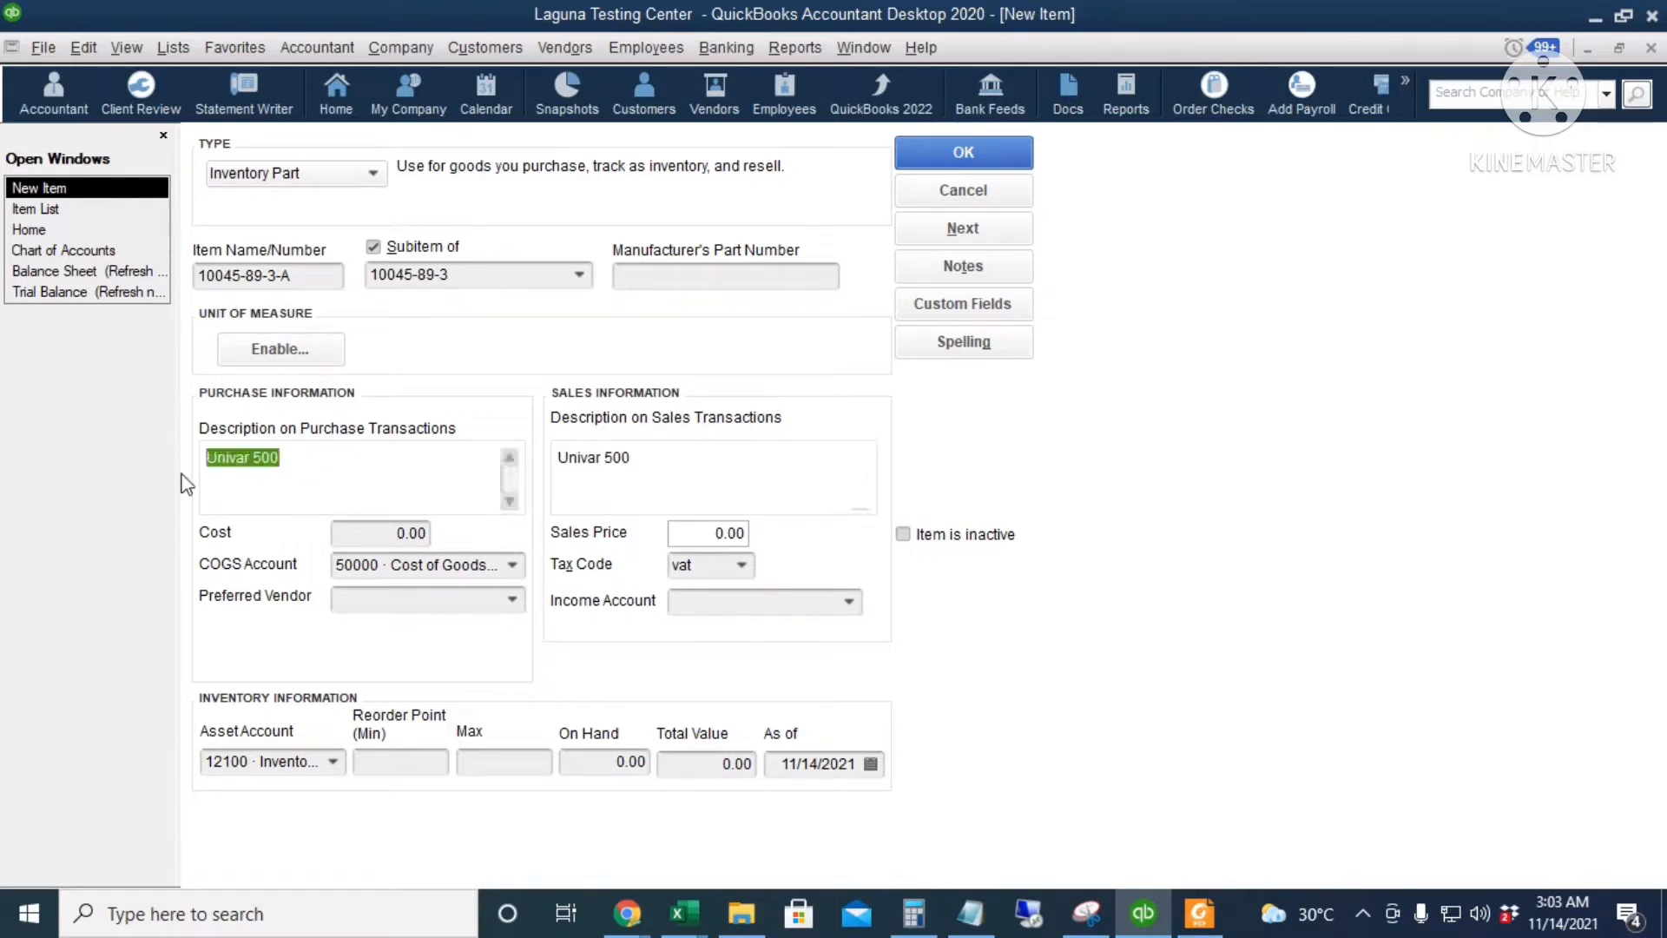
click(662, 451)
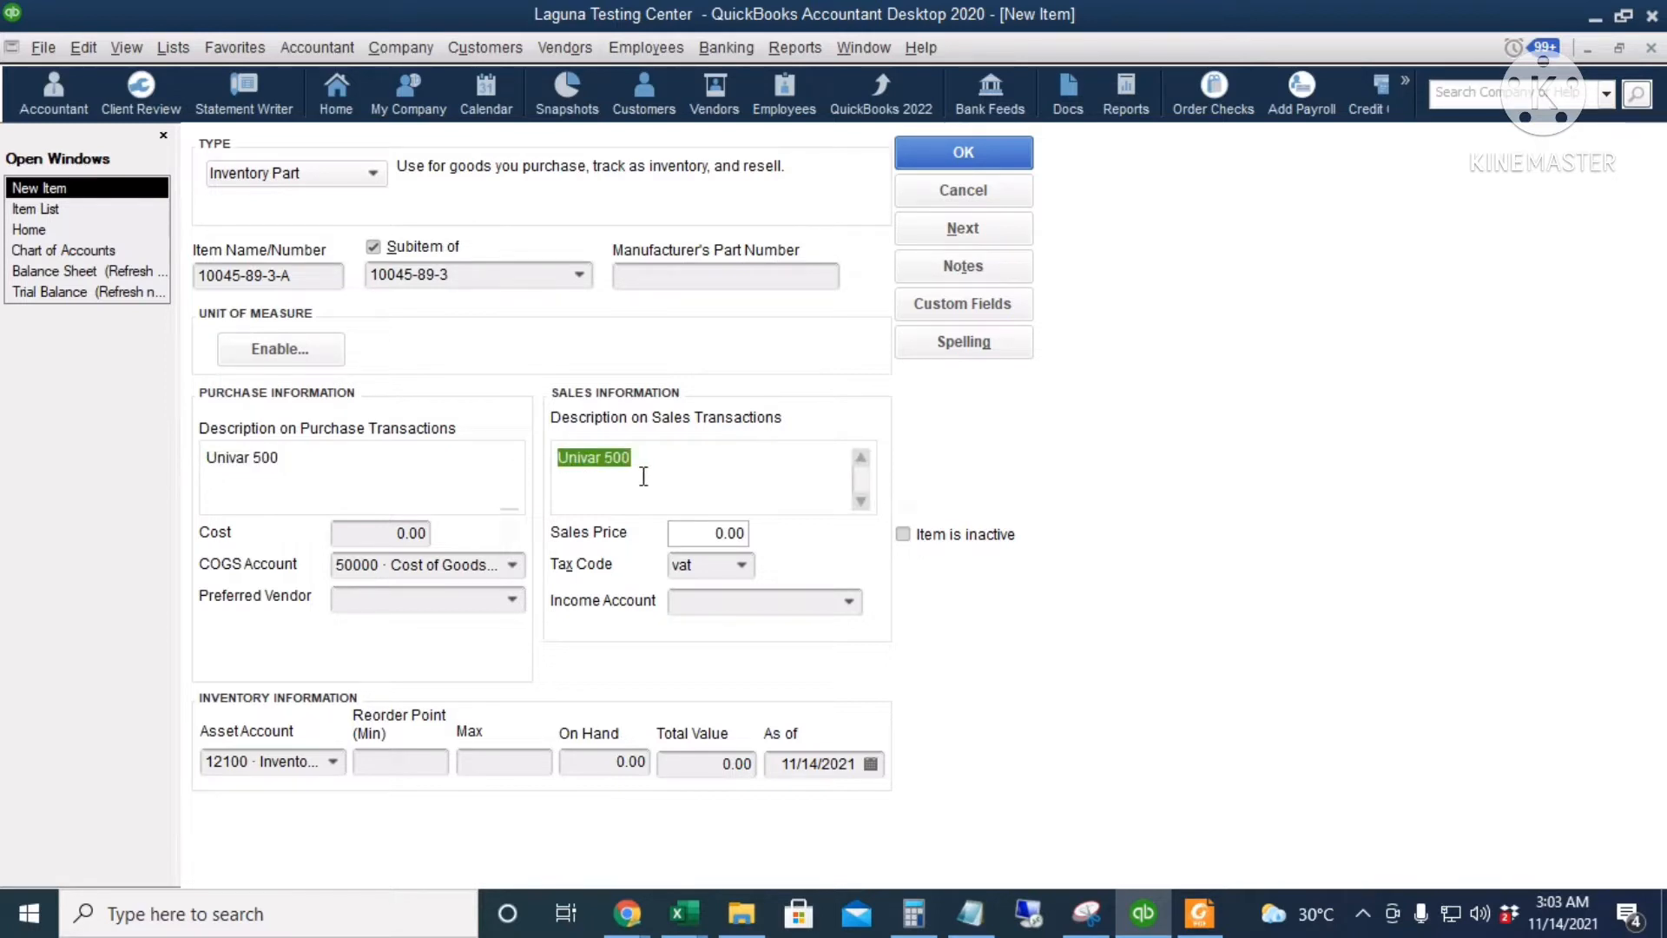
Set the item's cost to 3.21, keeping 50000 · Cost of Goods Sold as the COGS account and no preferred vendor.
click(386, 533)
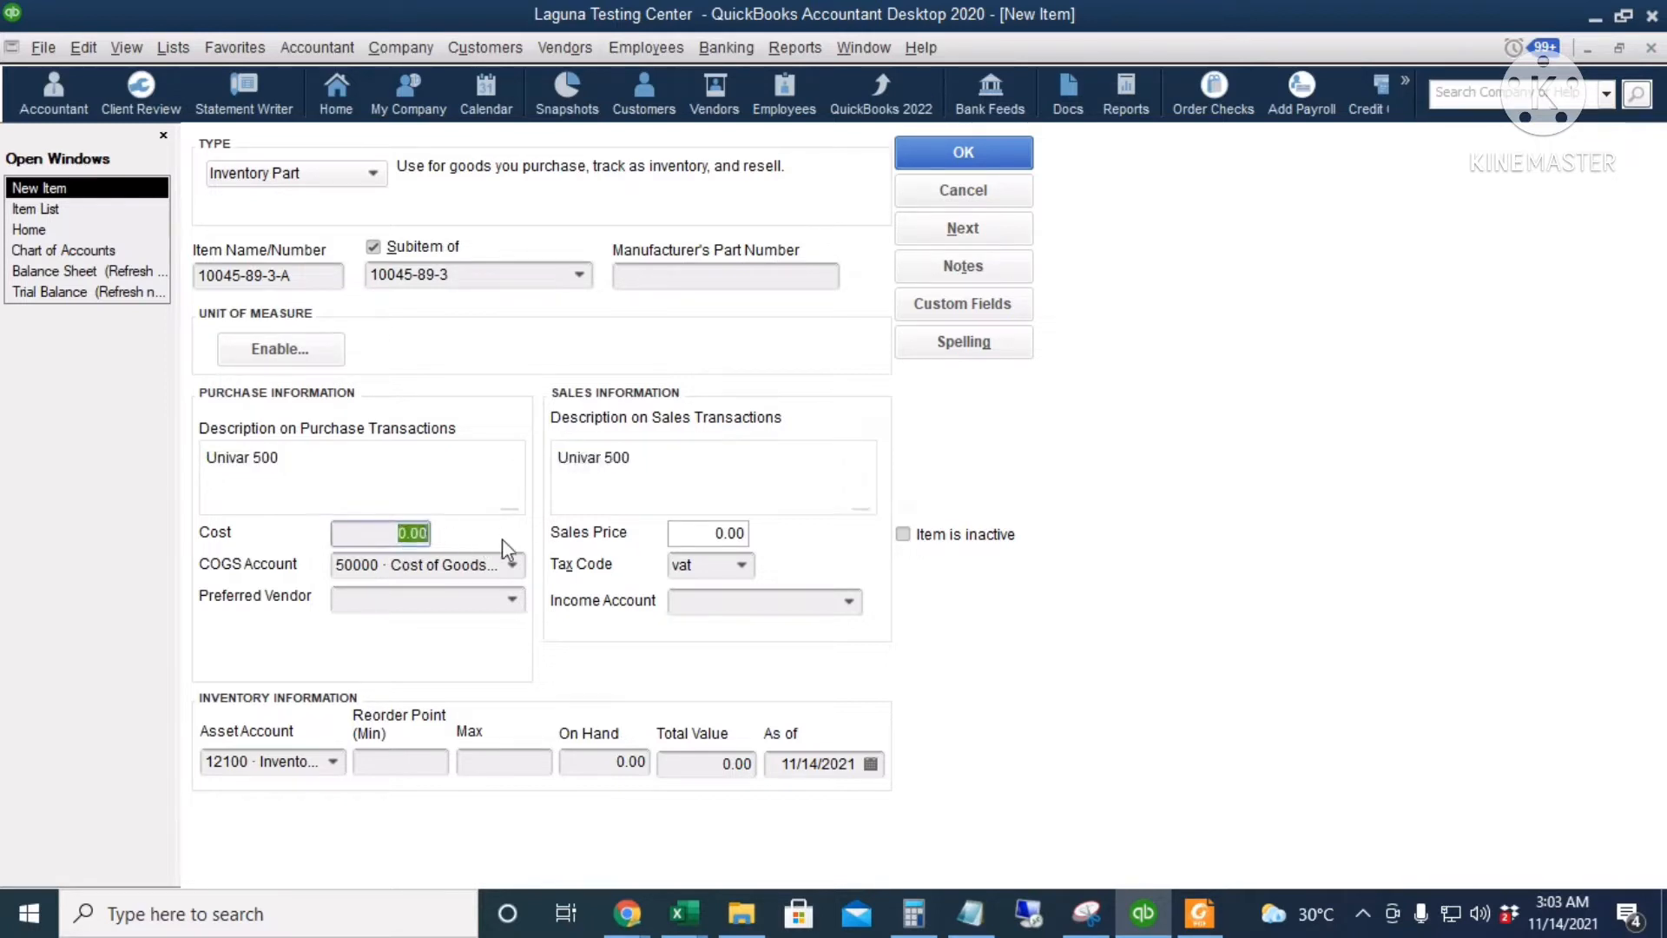
text(3.21)
key(Tab)
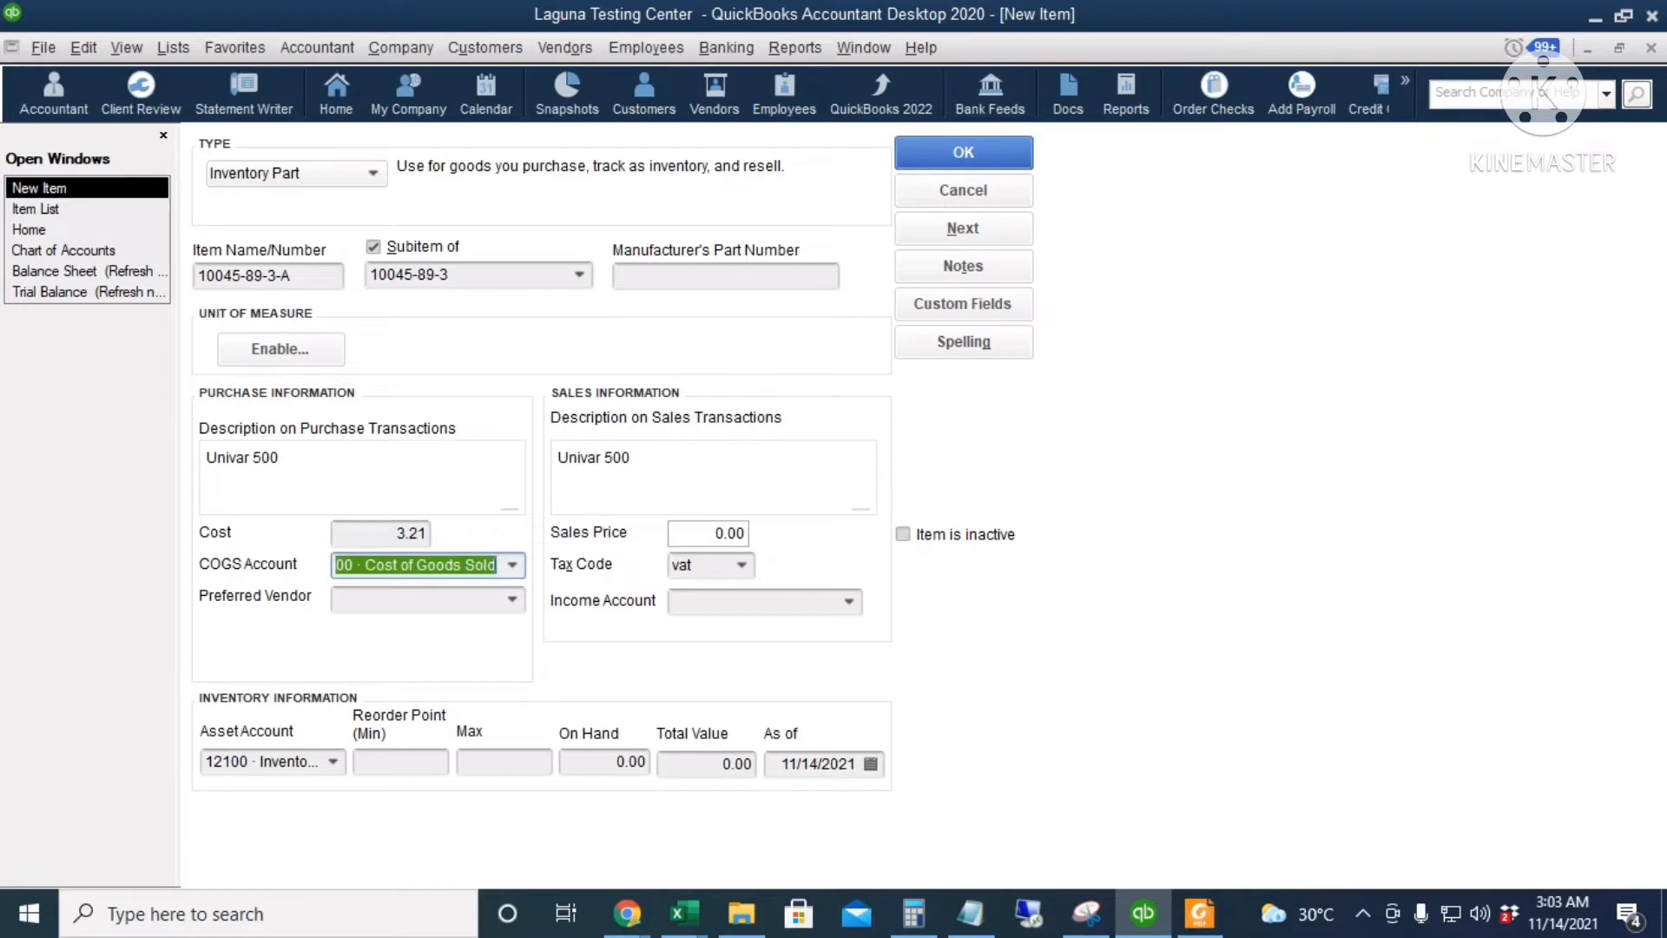
click(513, 565)
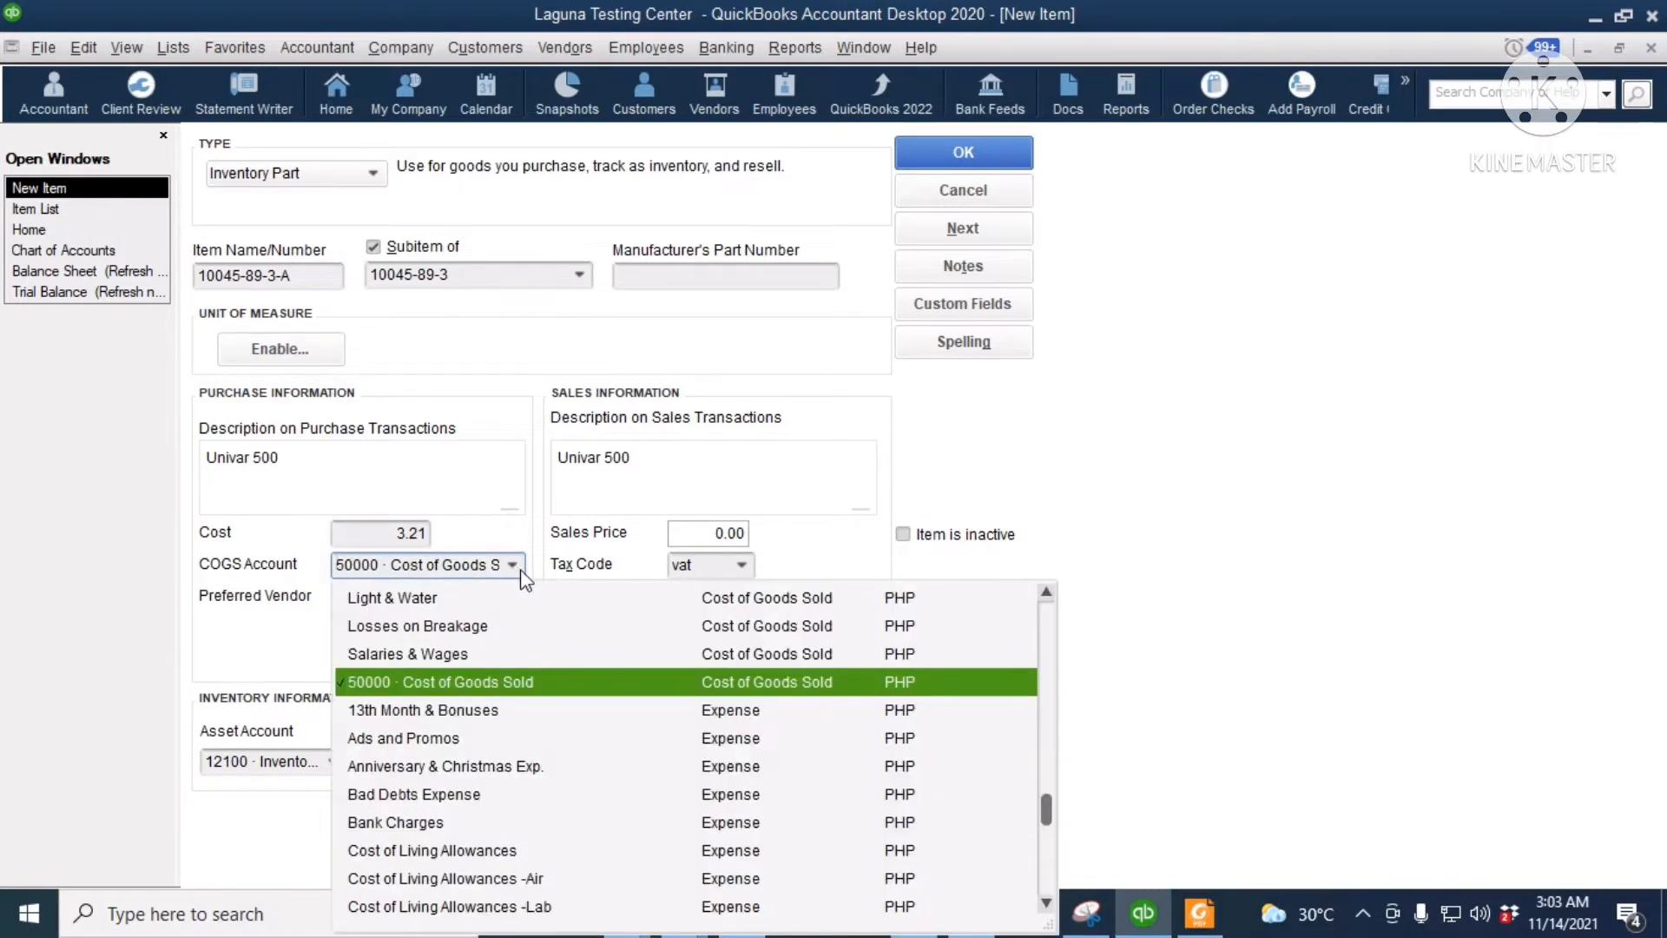
click(520, 569)
click(397, 599)
Leave the sales price at 0.00 and set the item's income account to Sales.
click(703, 533)
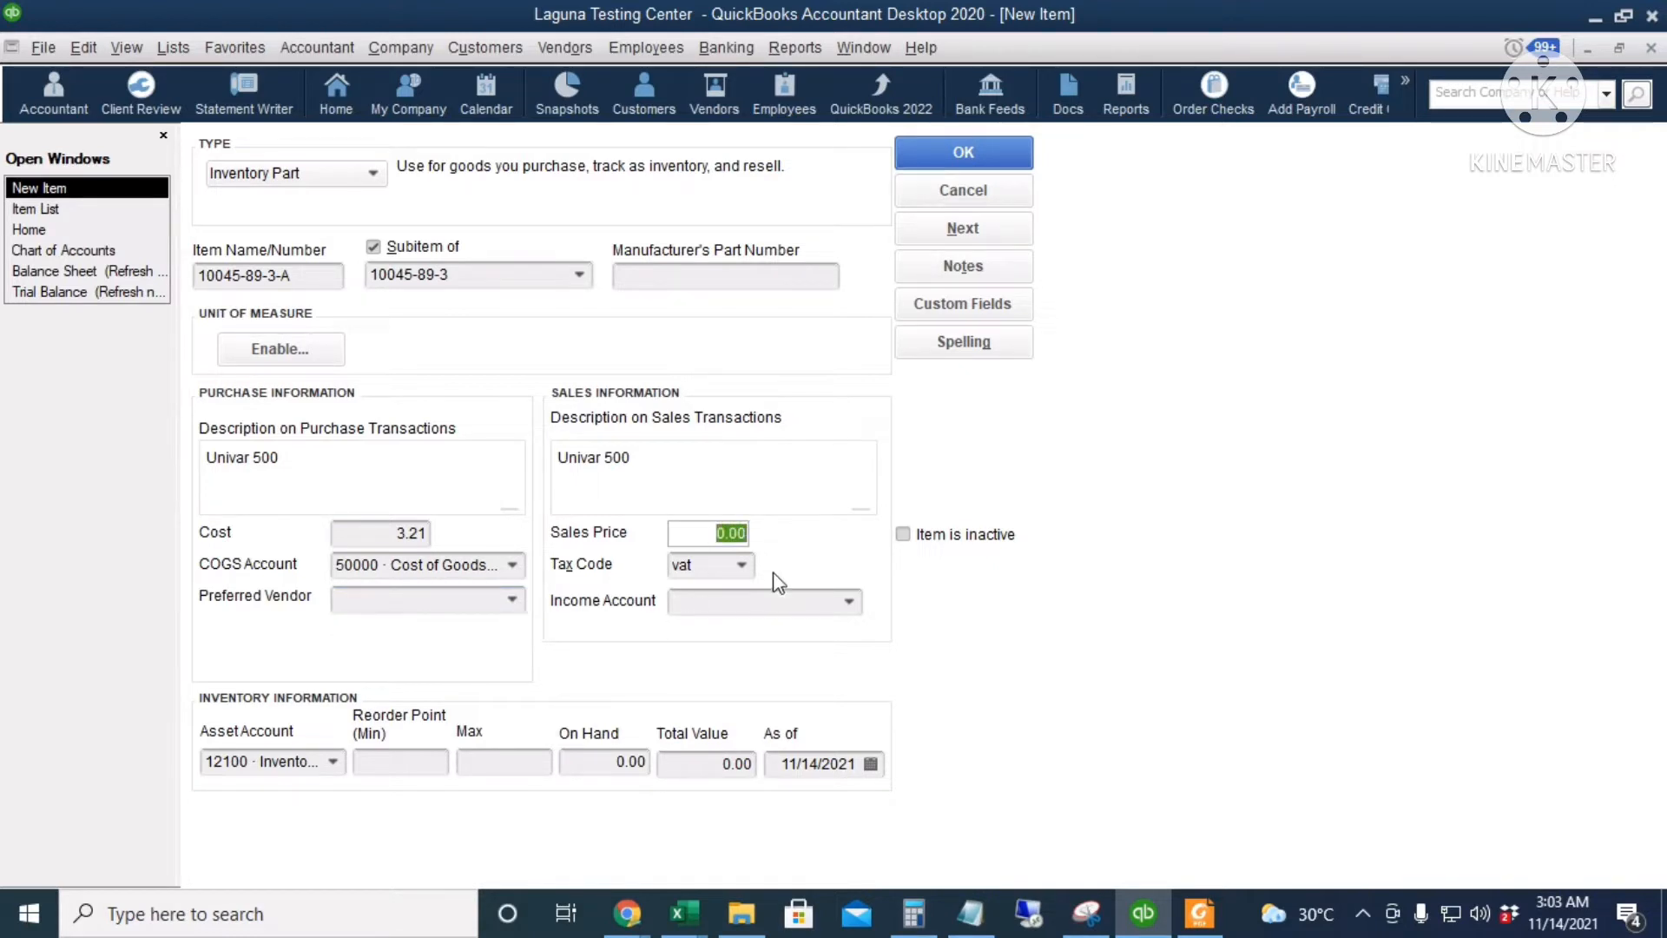
key(Tab)
click(737, 602)
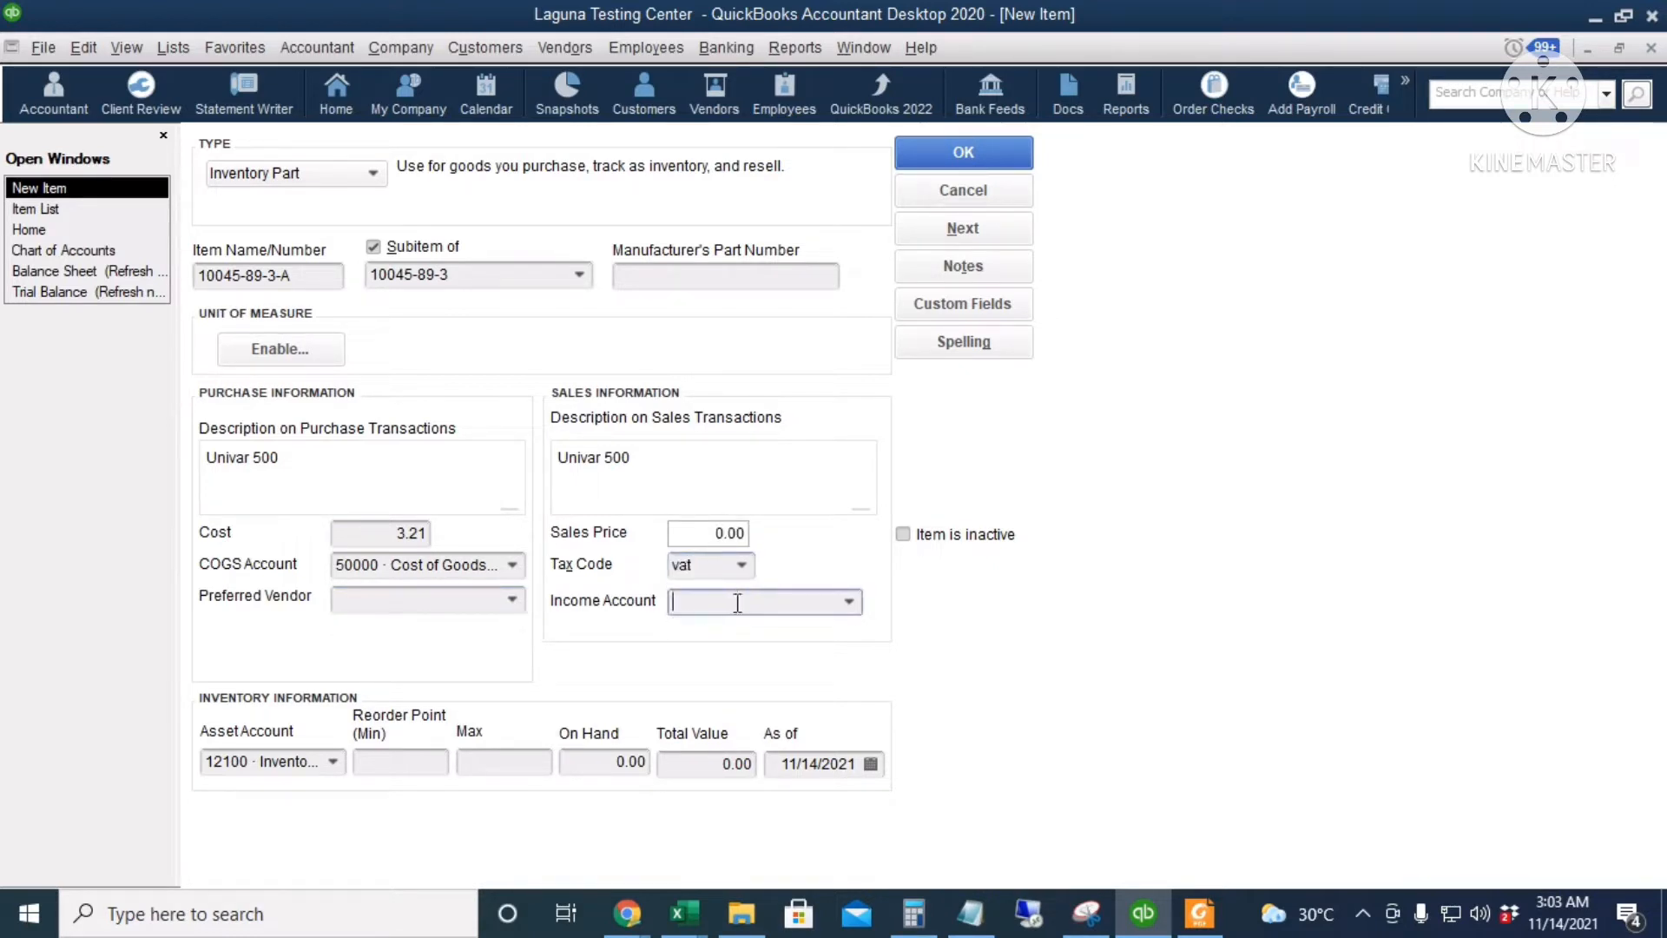
text(Sales)
key(Tab)
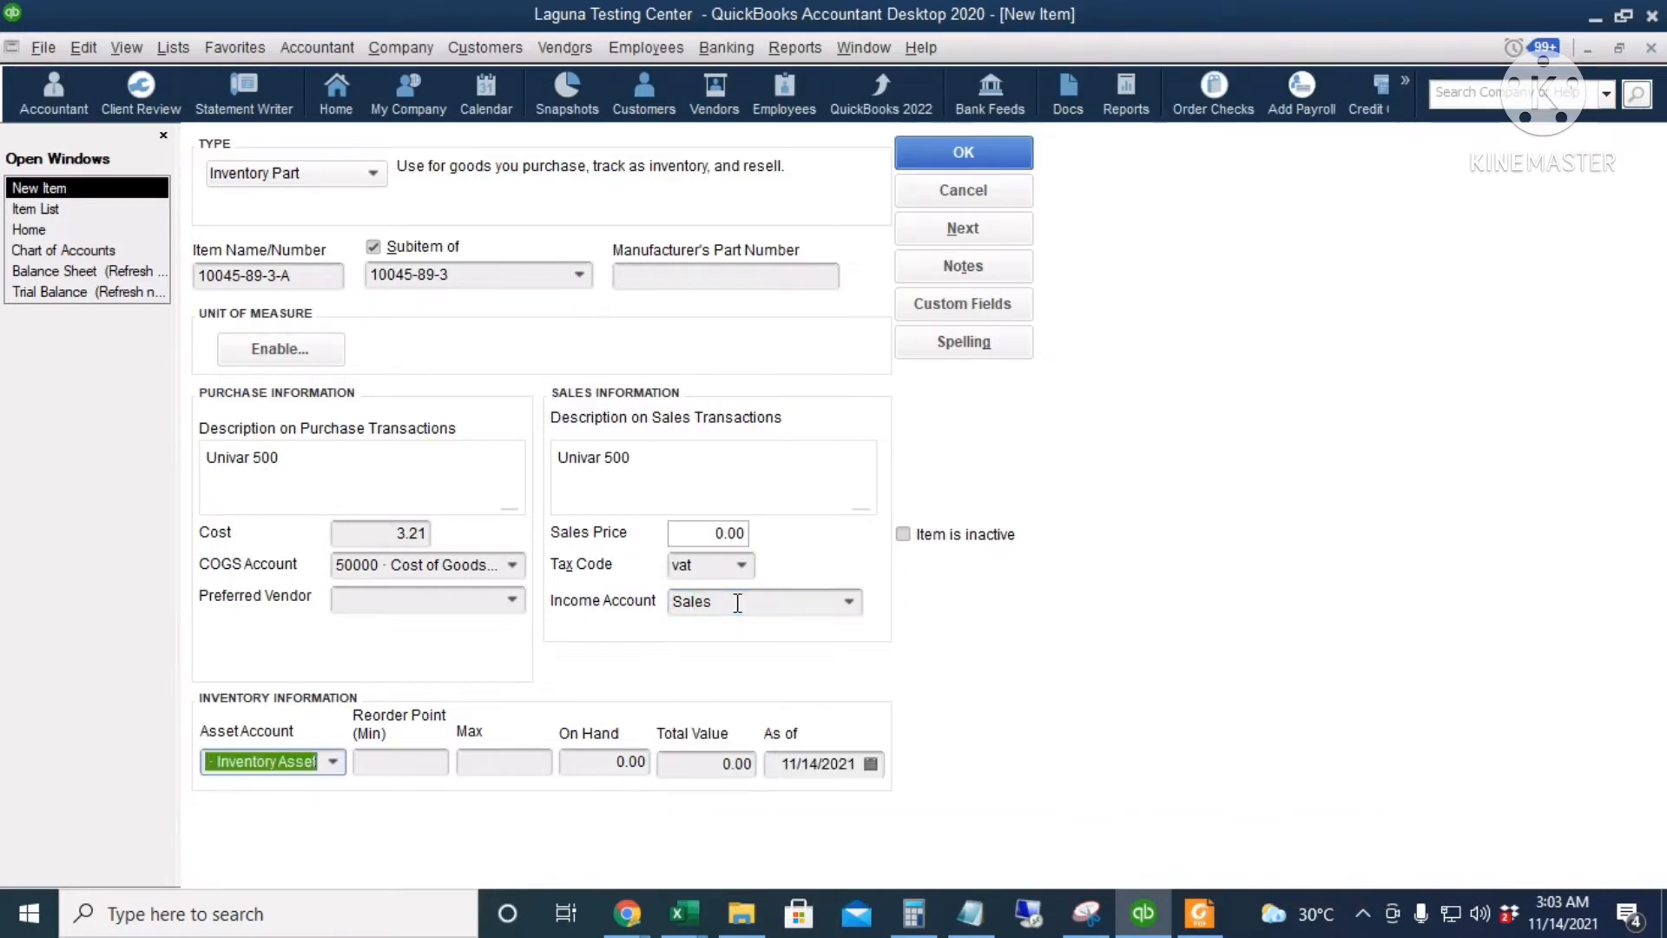
Keep 12100 · Inventory Asset as the asset account and set the on-hand quantity to 1,813.1216.
click(333, 761)
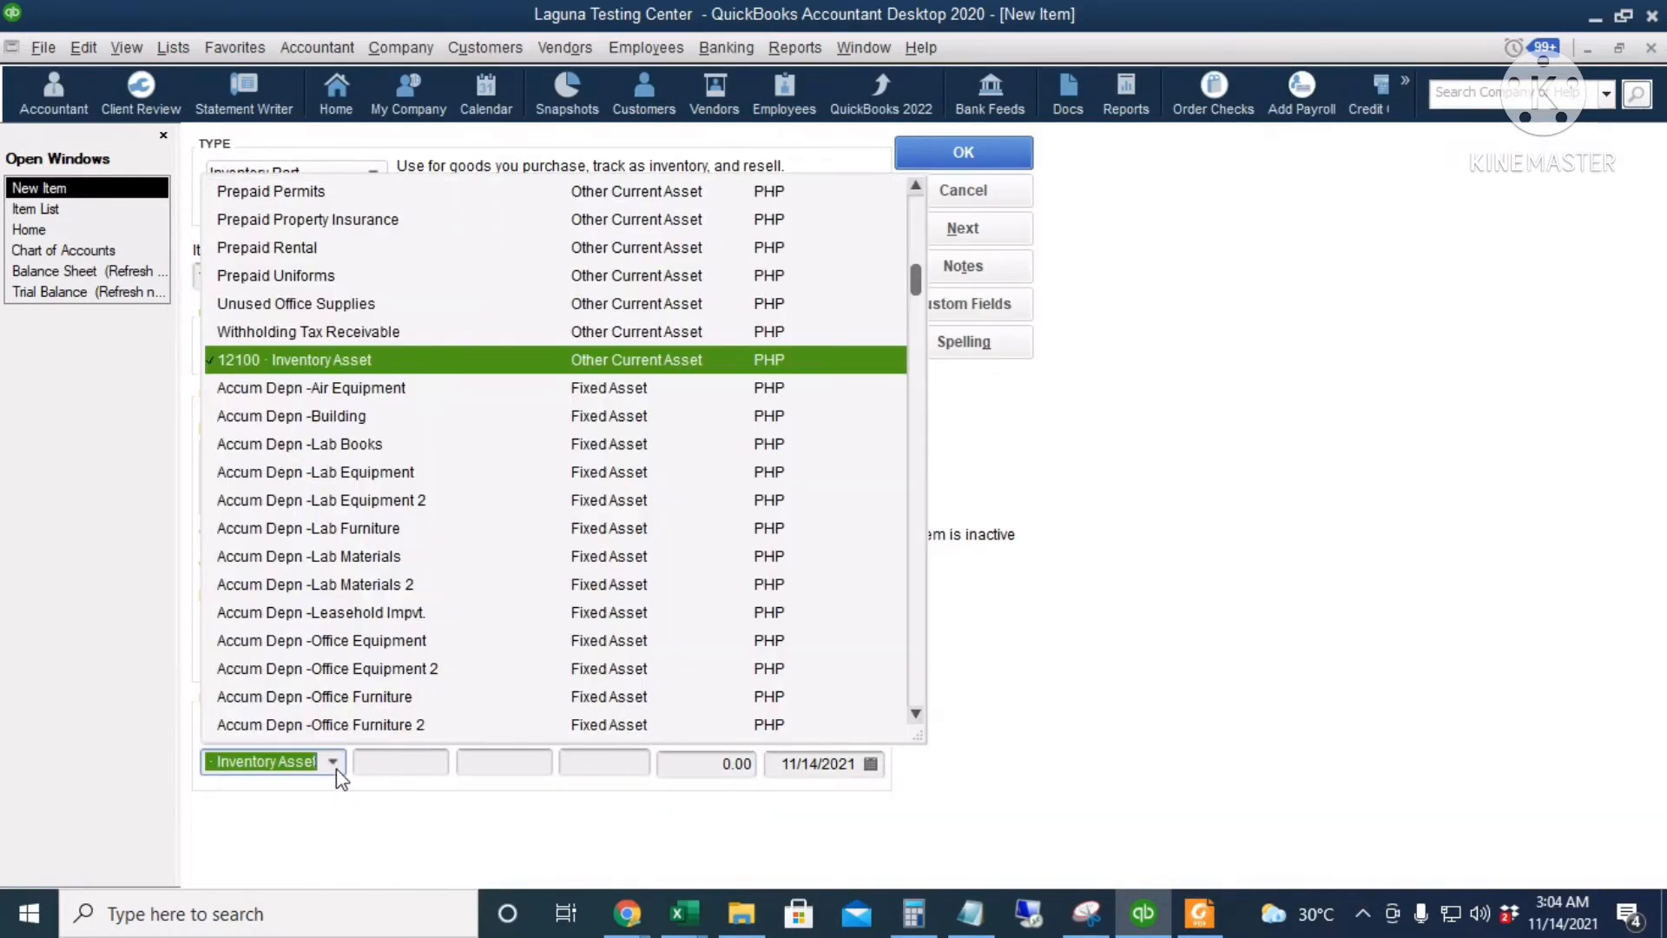
click(336, 769)
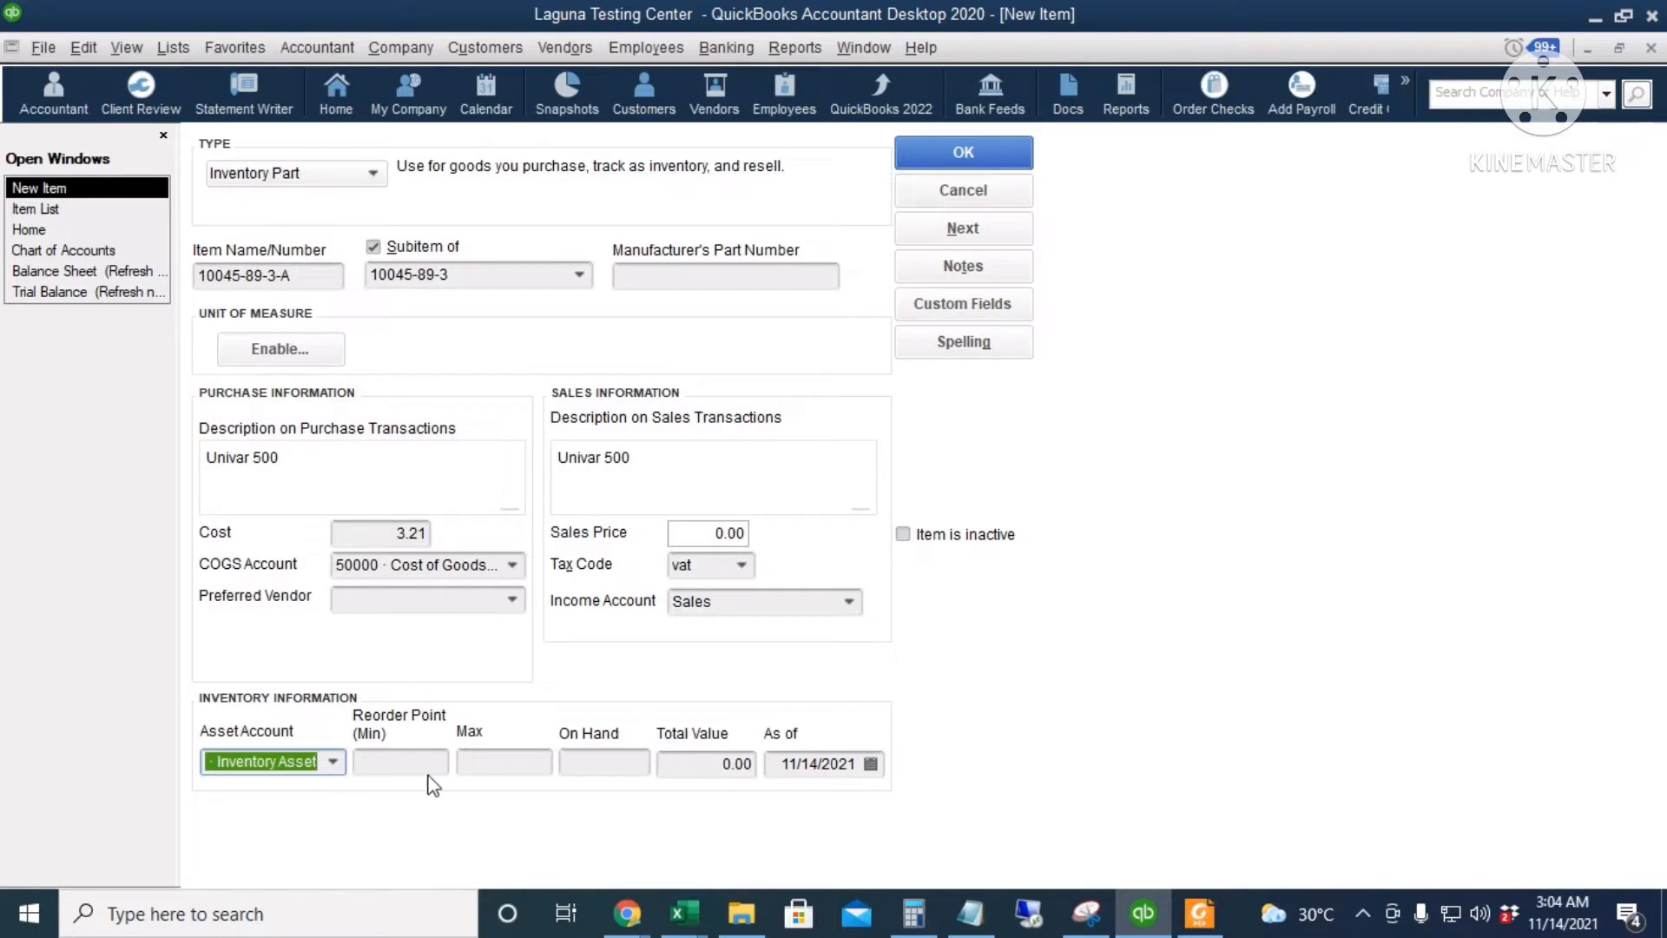
click(589, 762)
text(1,813.1216)
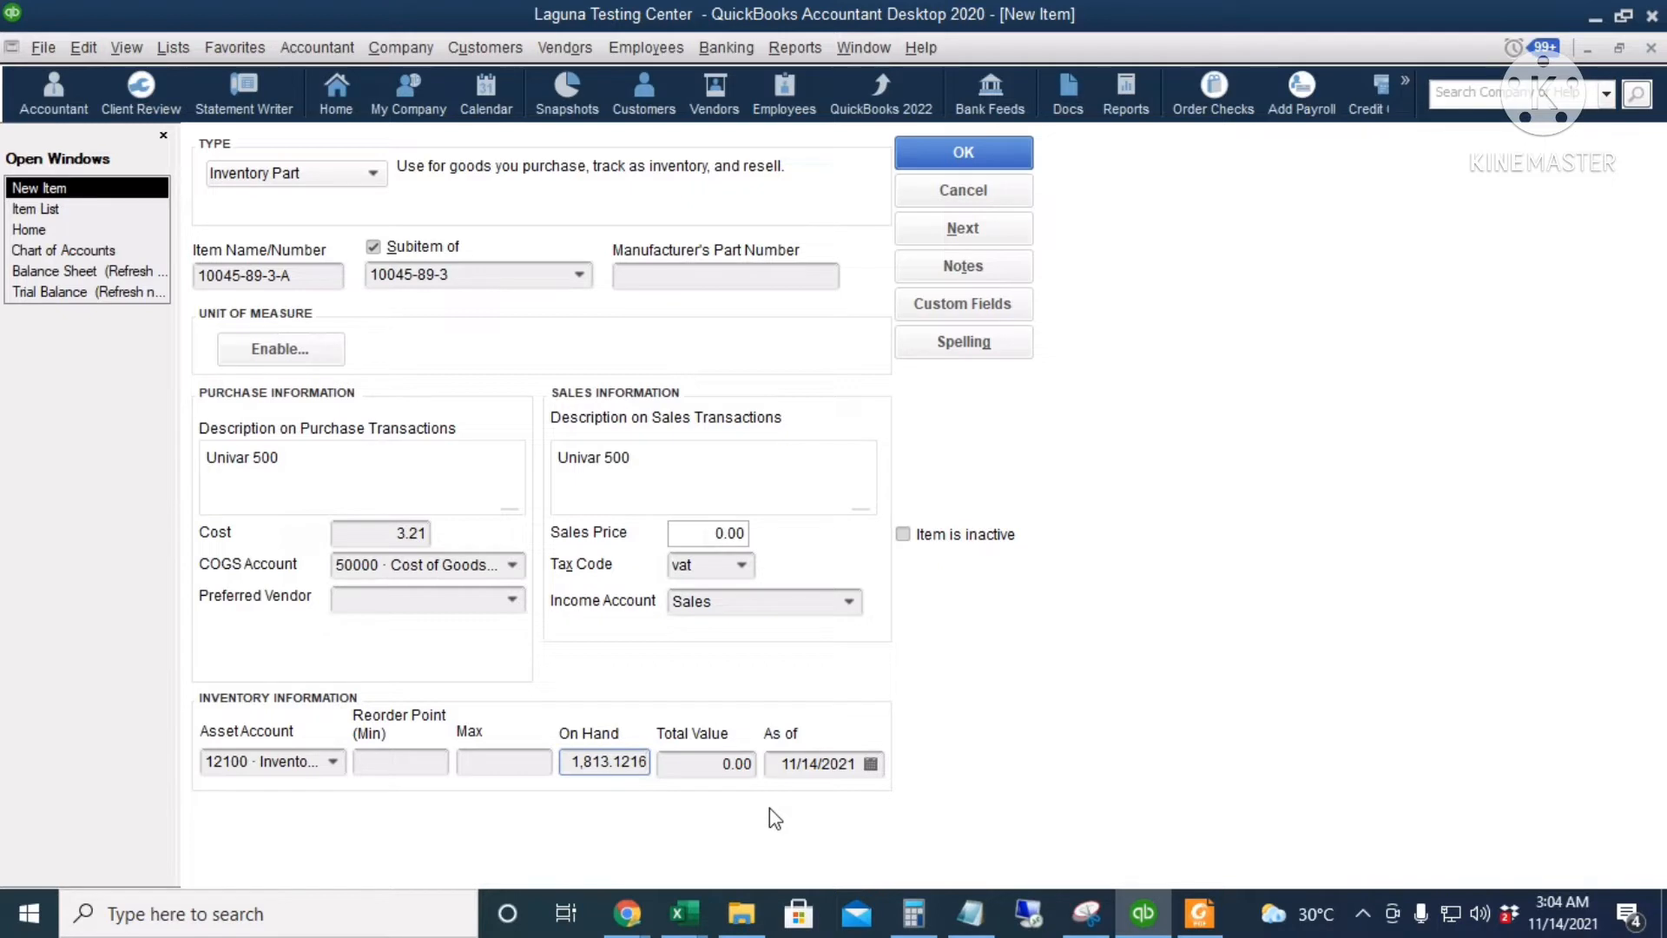
key(Tab)
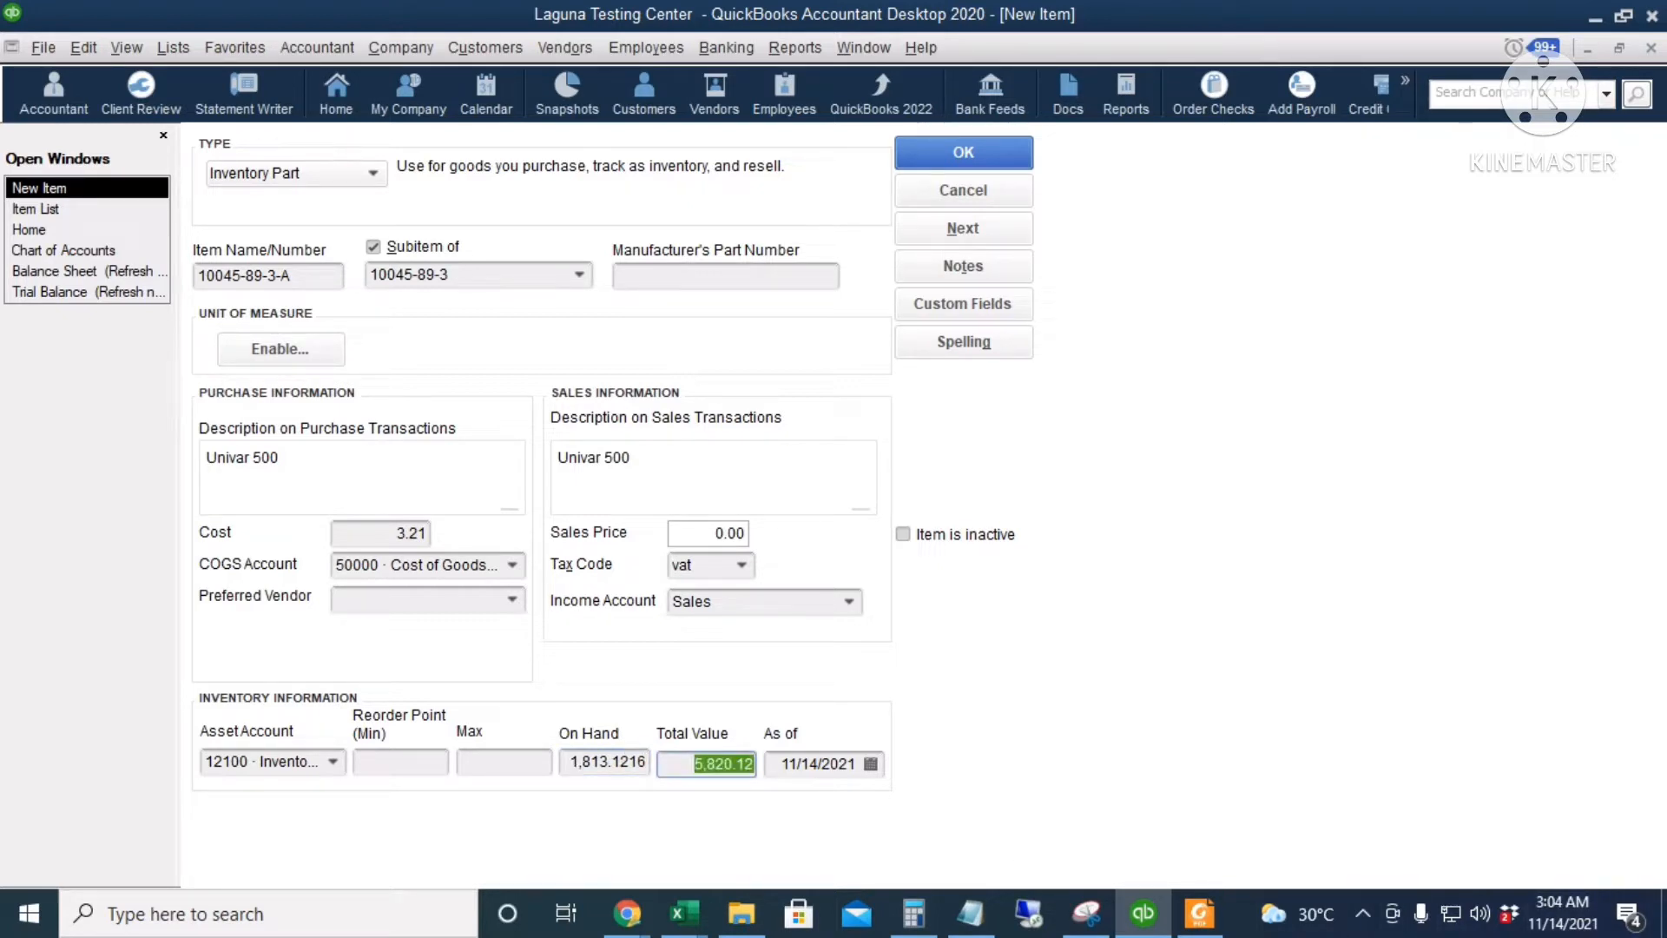
click(674, 766)
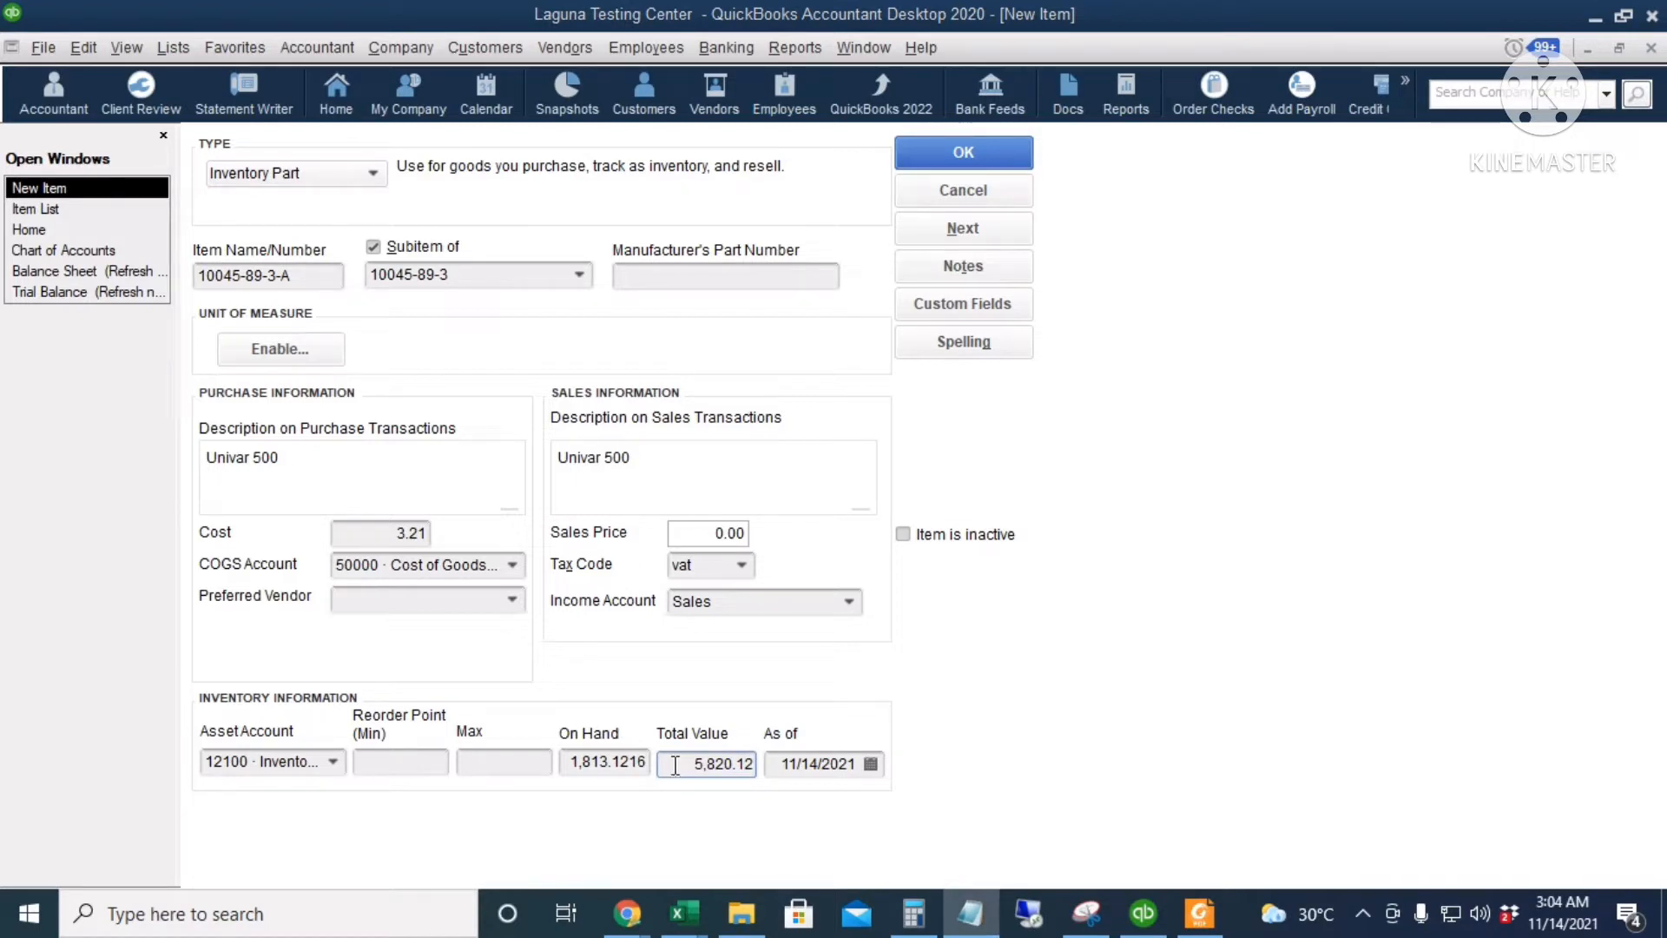
Set the inventory's as-of date to 09/30/2021 and save the new item.
drag(780, 767, 833, 761)
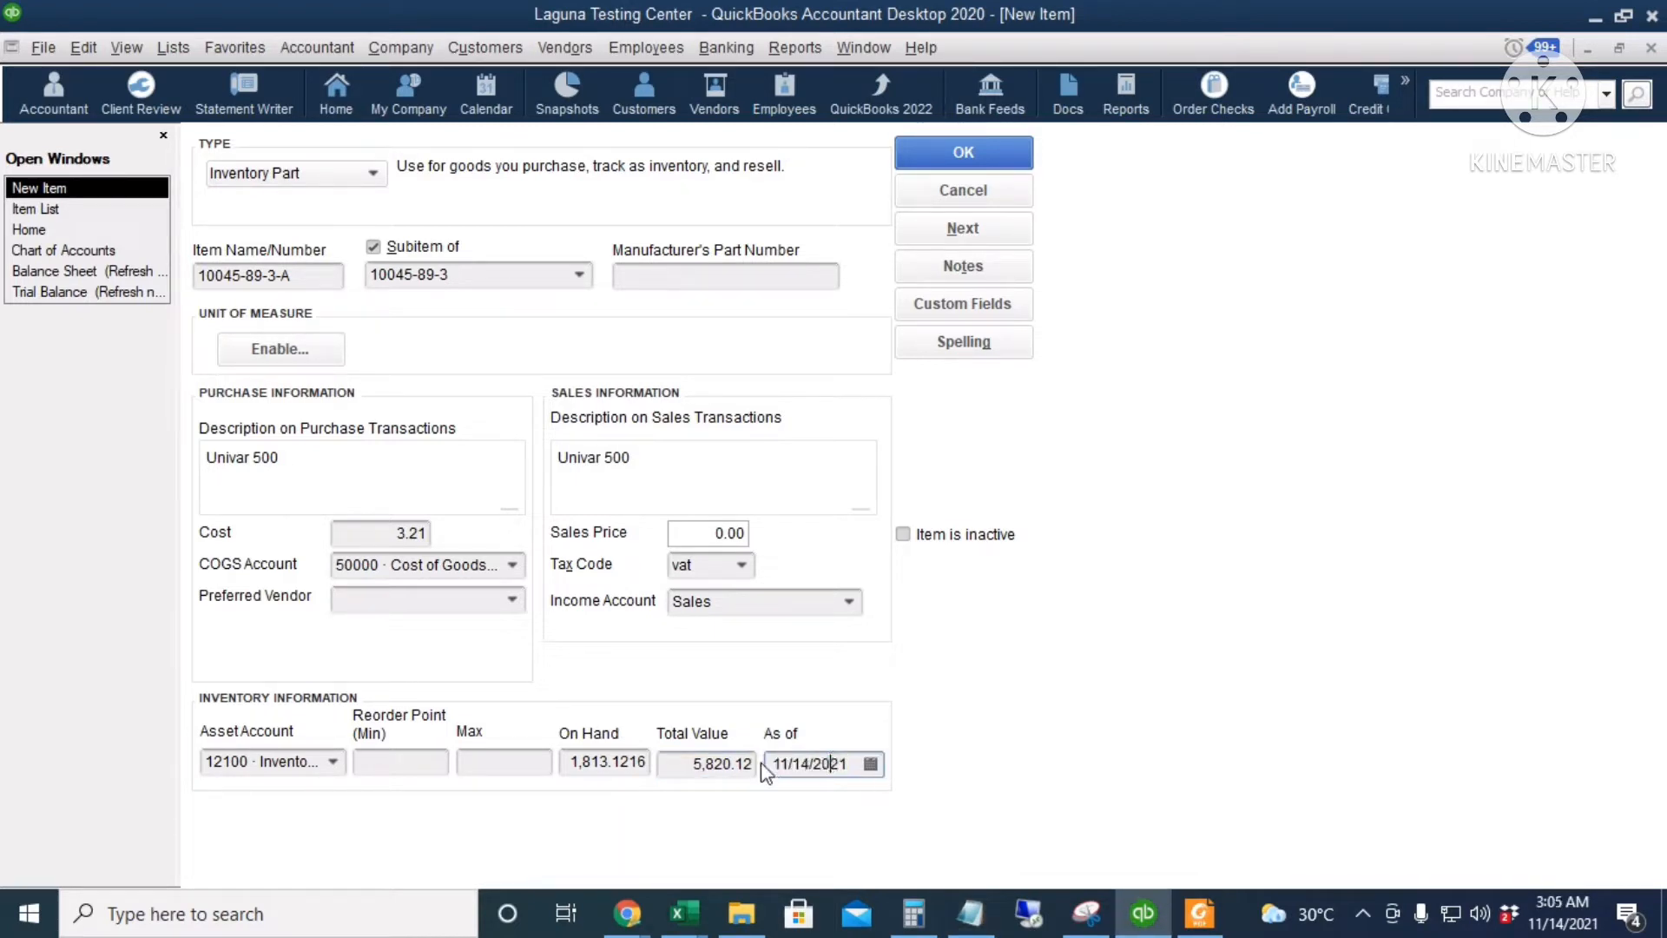
click(871, 763)
click(794, 691)
click(794, 691)
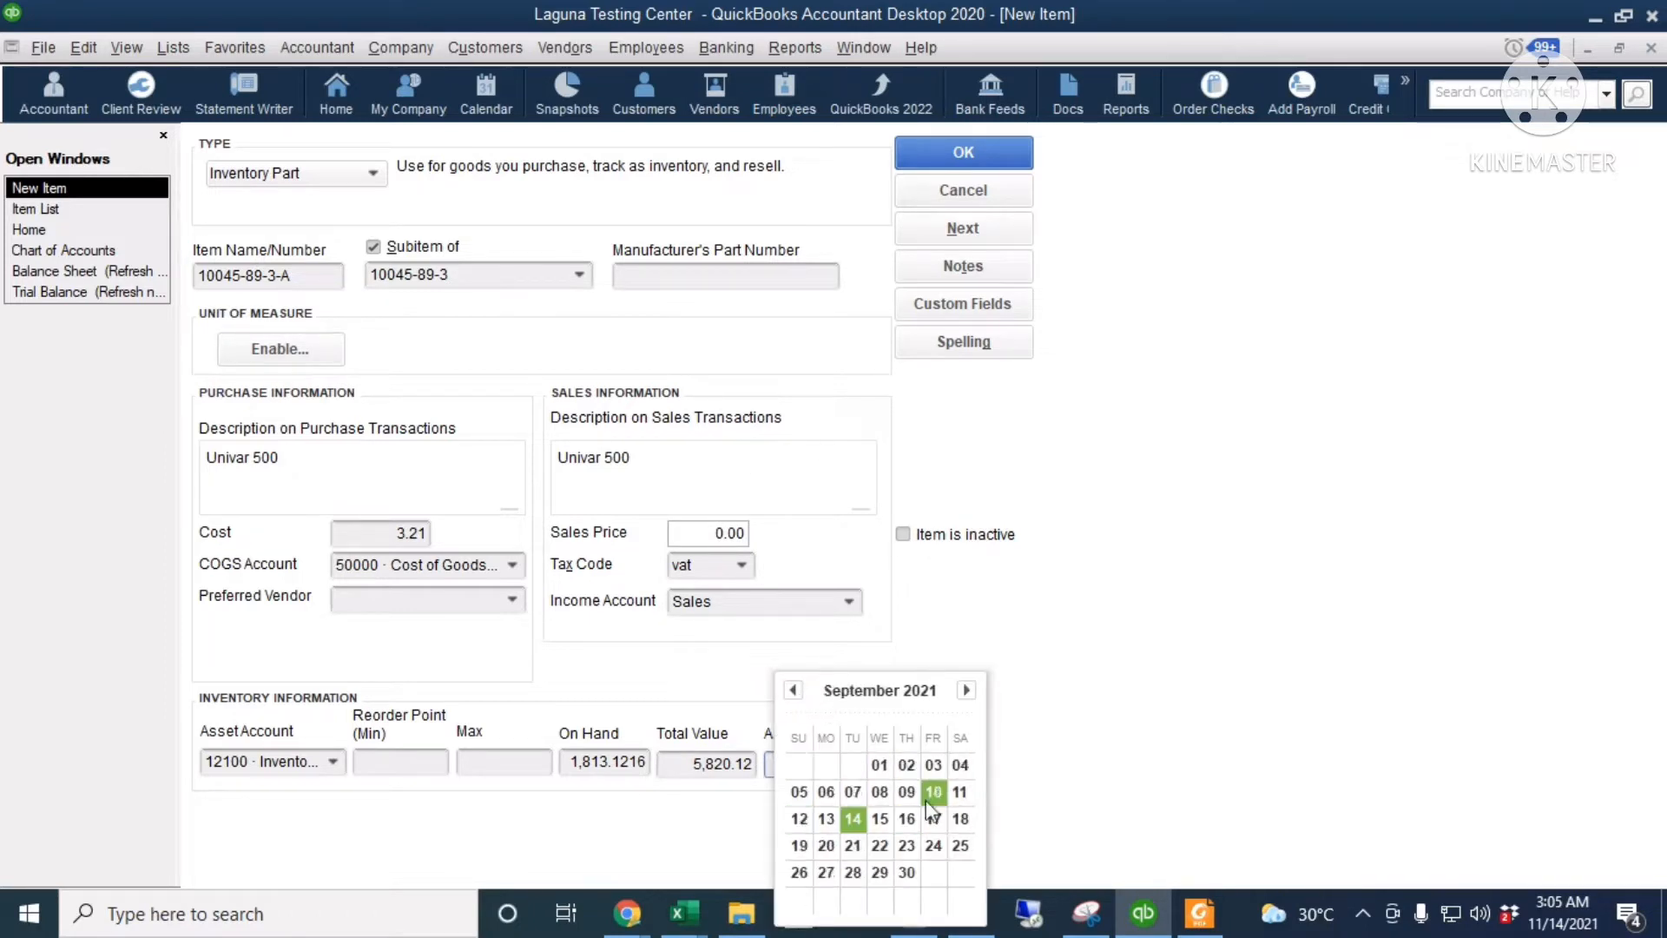
click(906, 872)
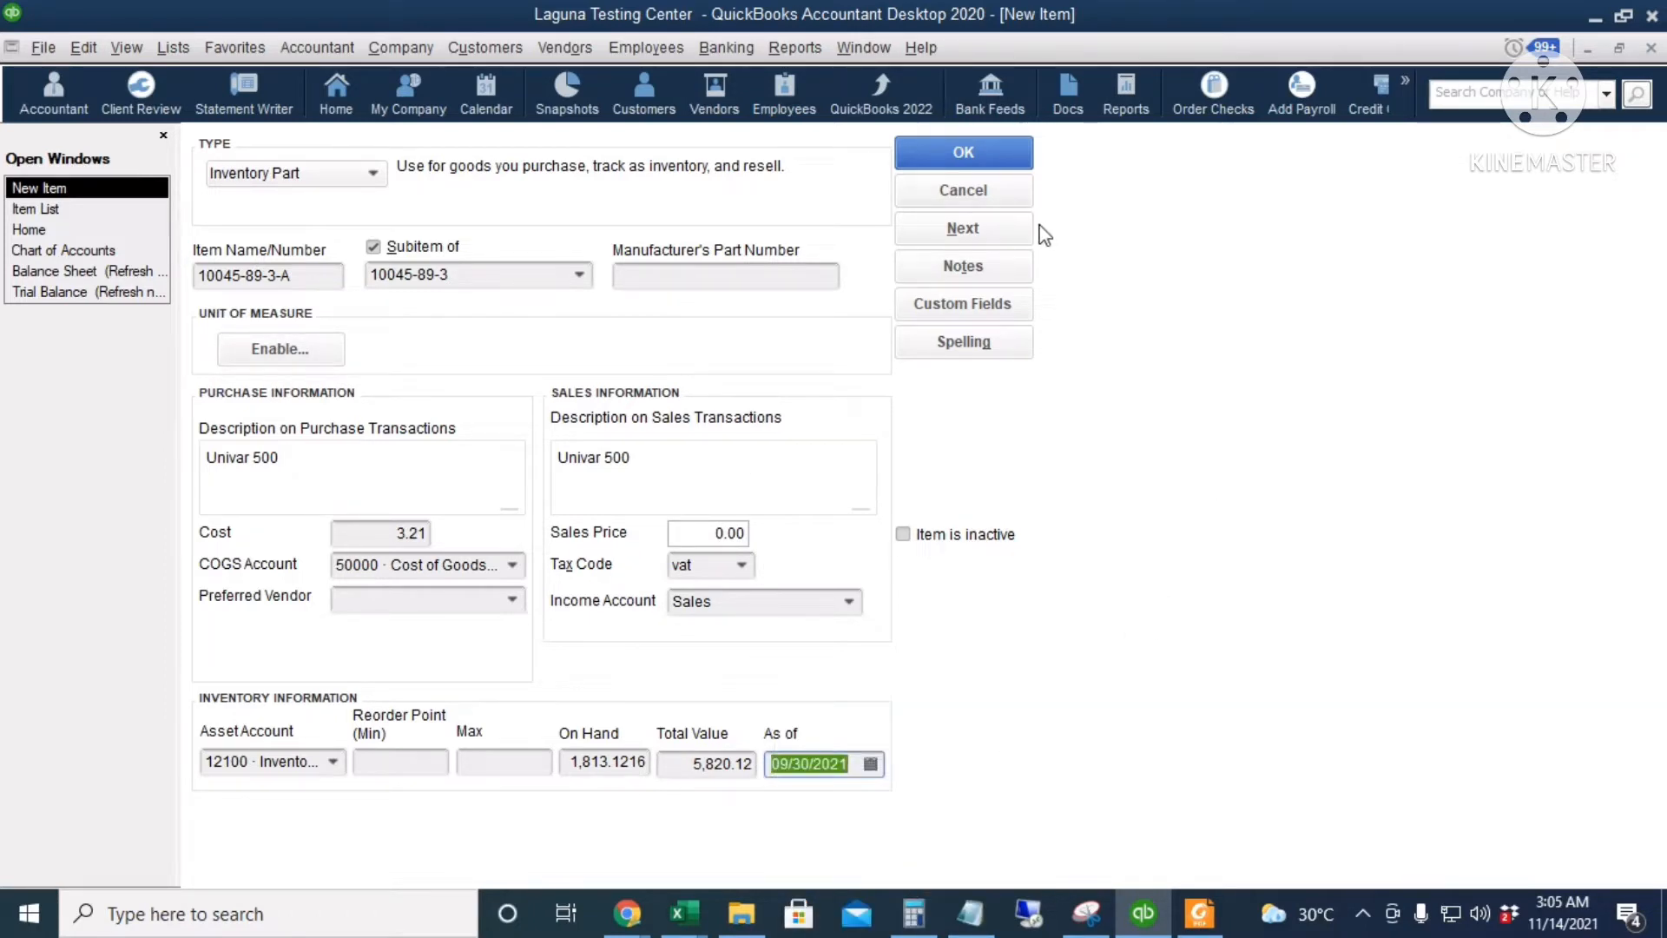
click(1013, 154)
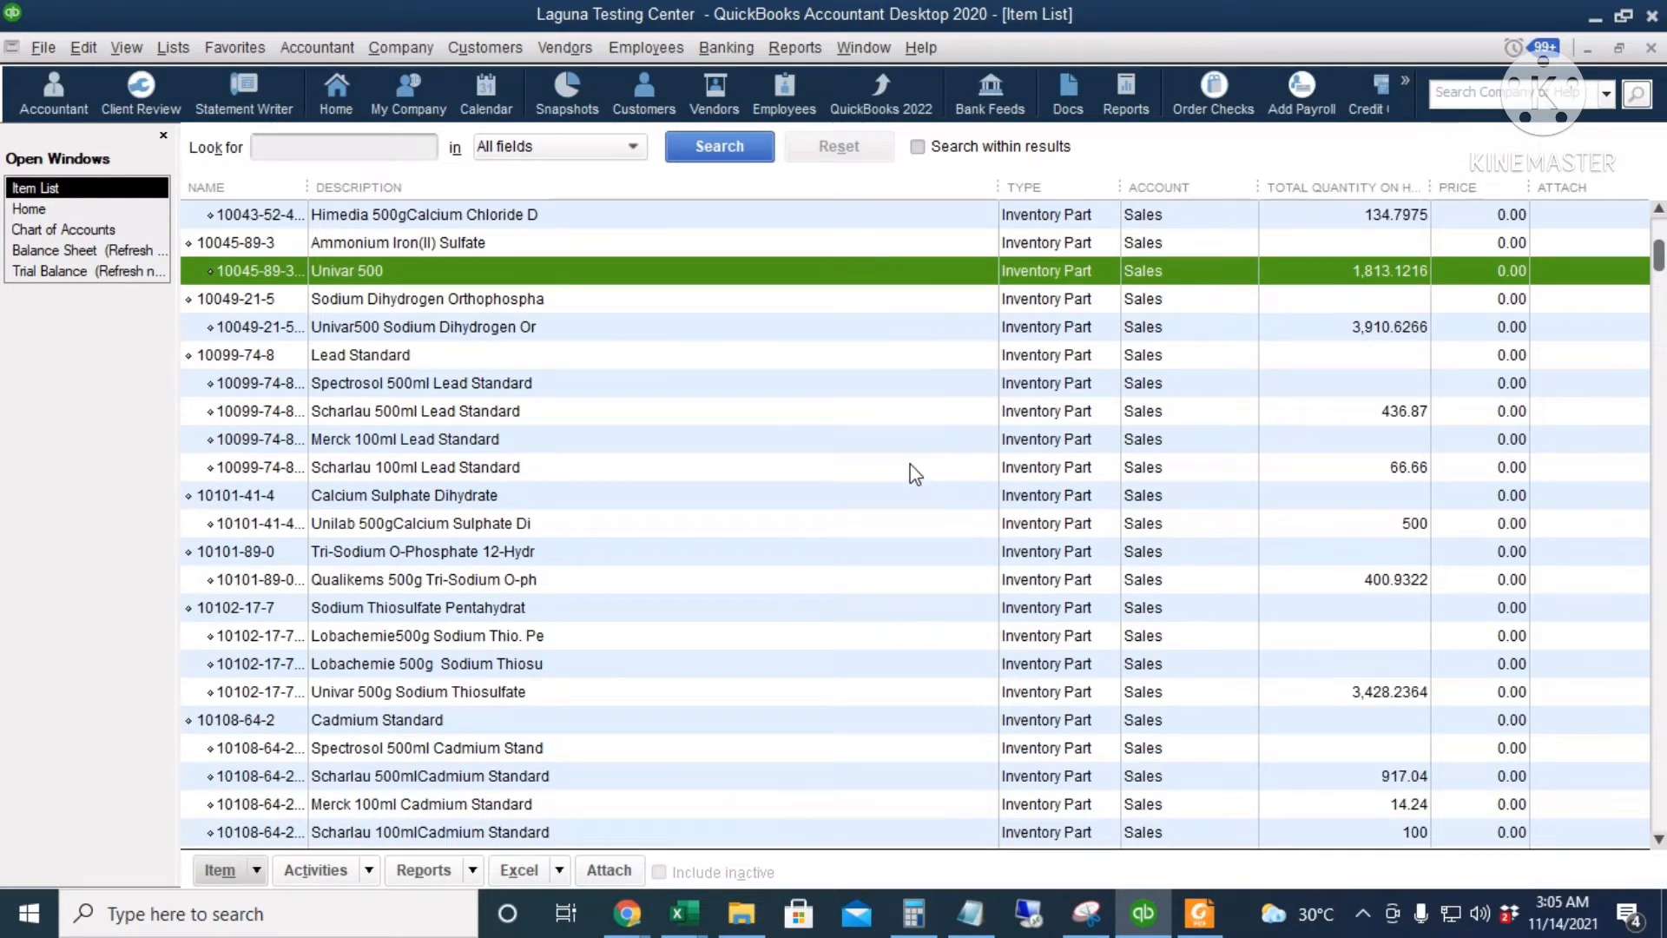
Widen the Name column of the item list to show the full subitem numbers.
drag(306, 187, 335, 185)
scroll(848, 425, down, 5)
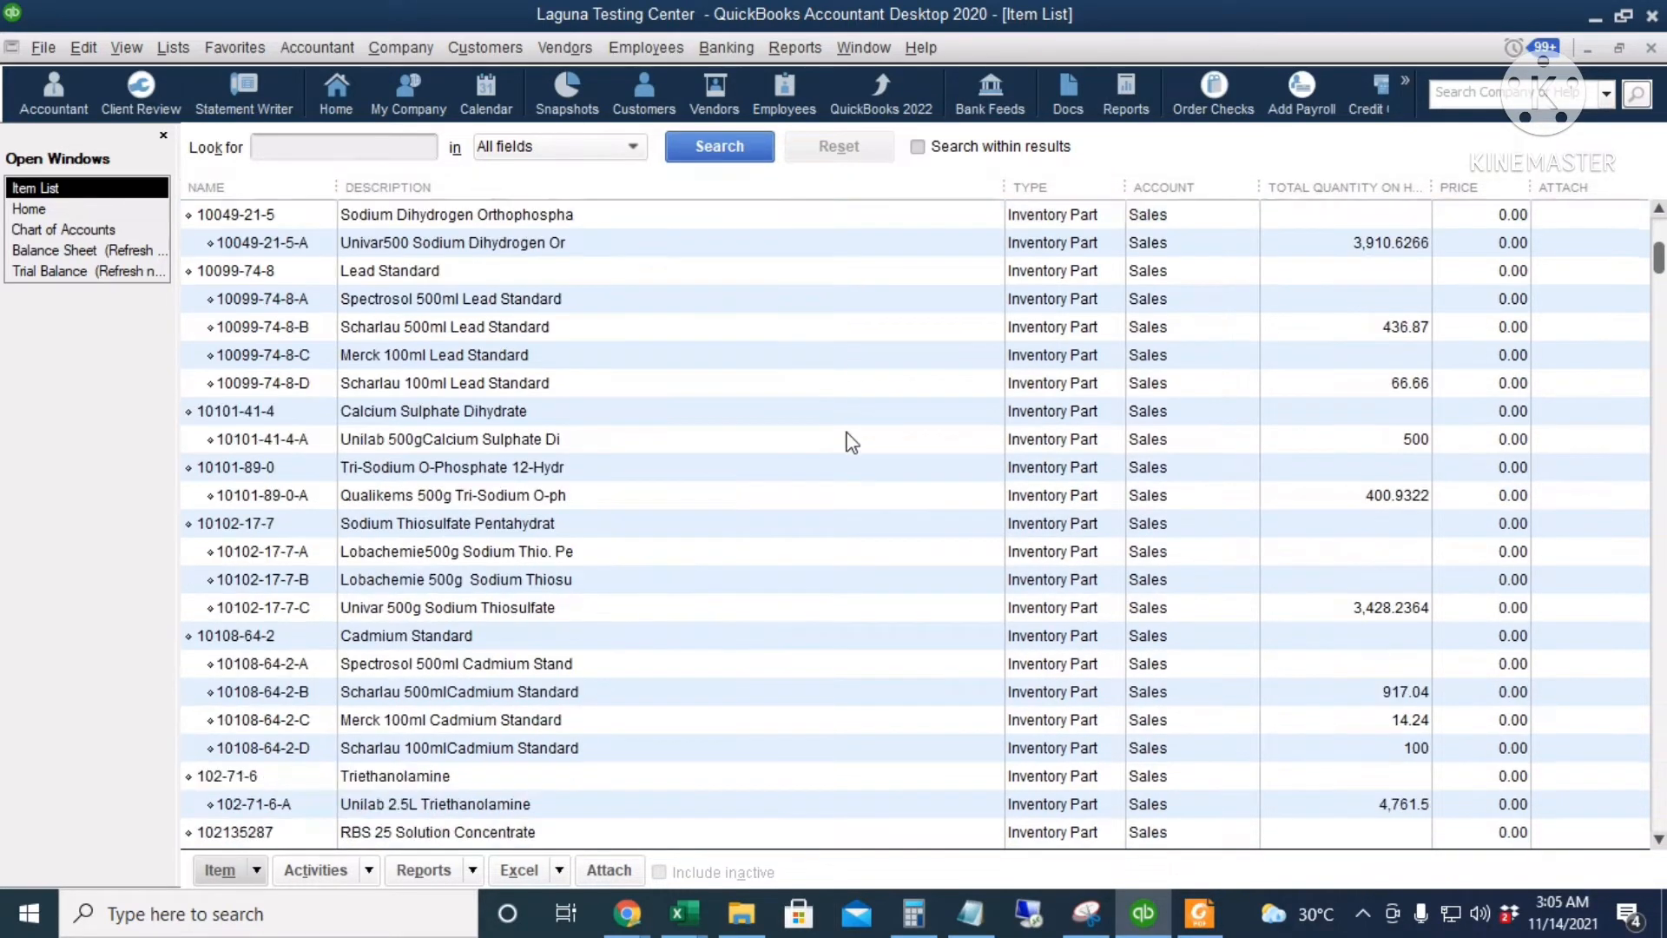
scroll(951, 623, up, 4)
Open the inventory parts for adding or editing multiple items and browse down through the entries.
right_click(575, 280)
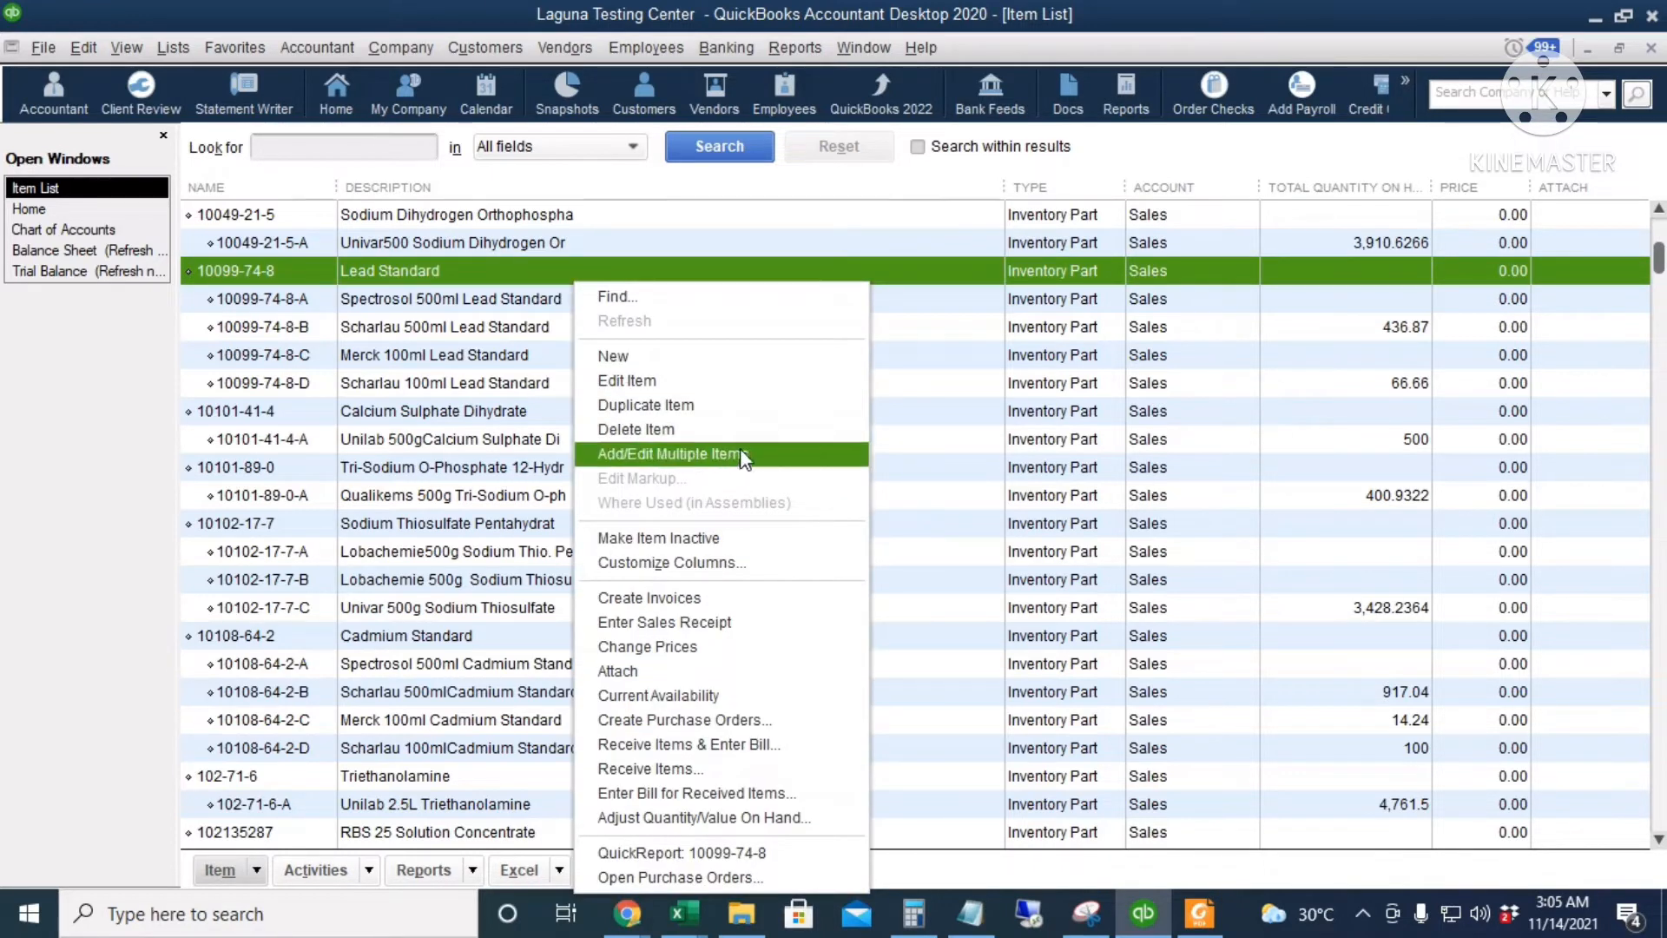
click(768, 468)
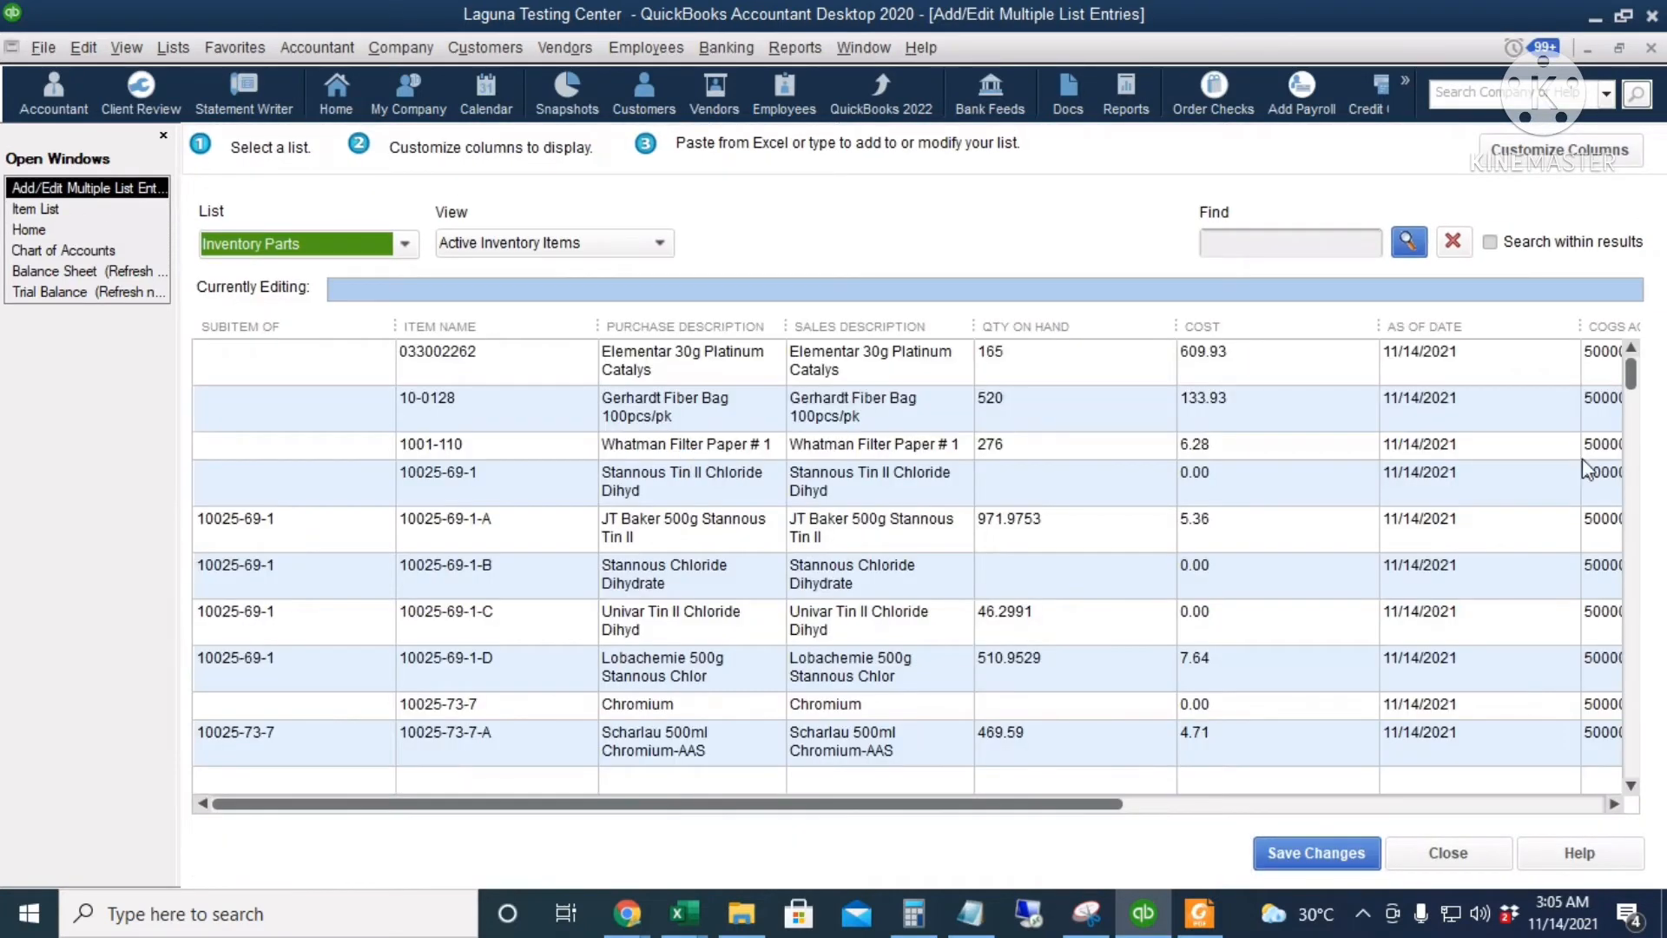
drag(1630, 378, 1633, 795)
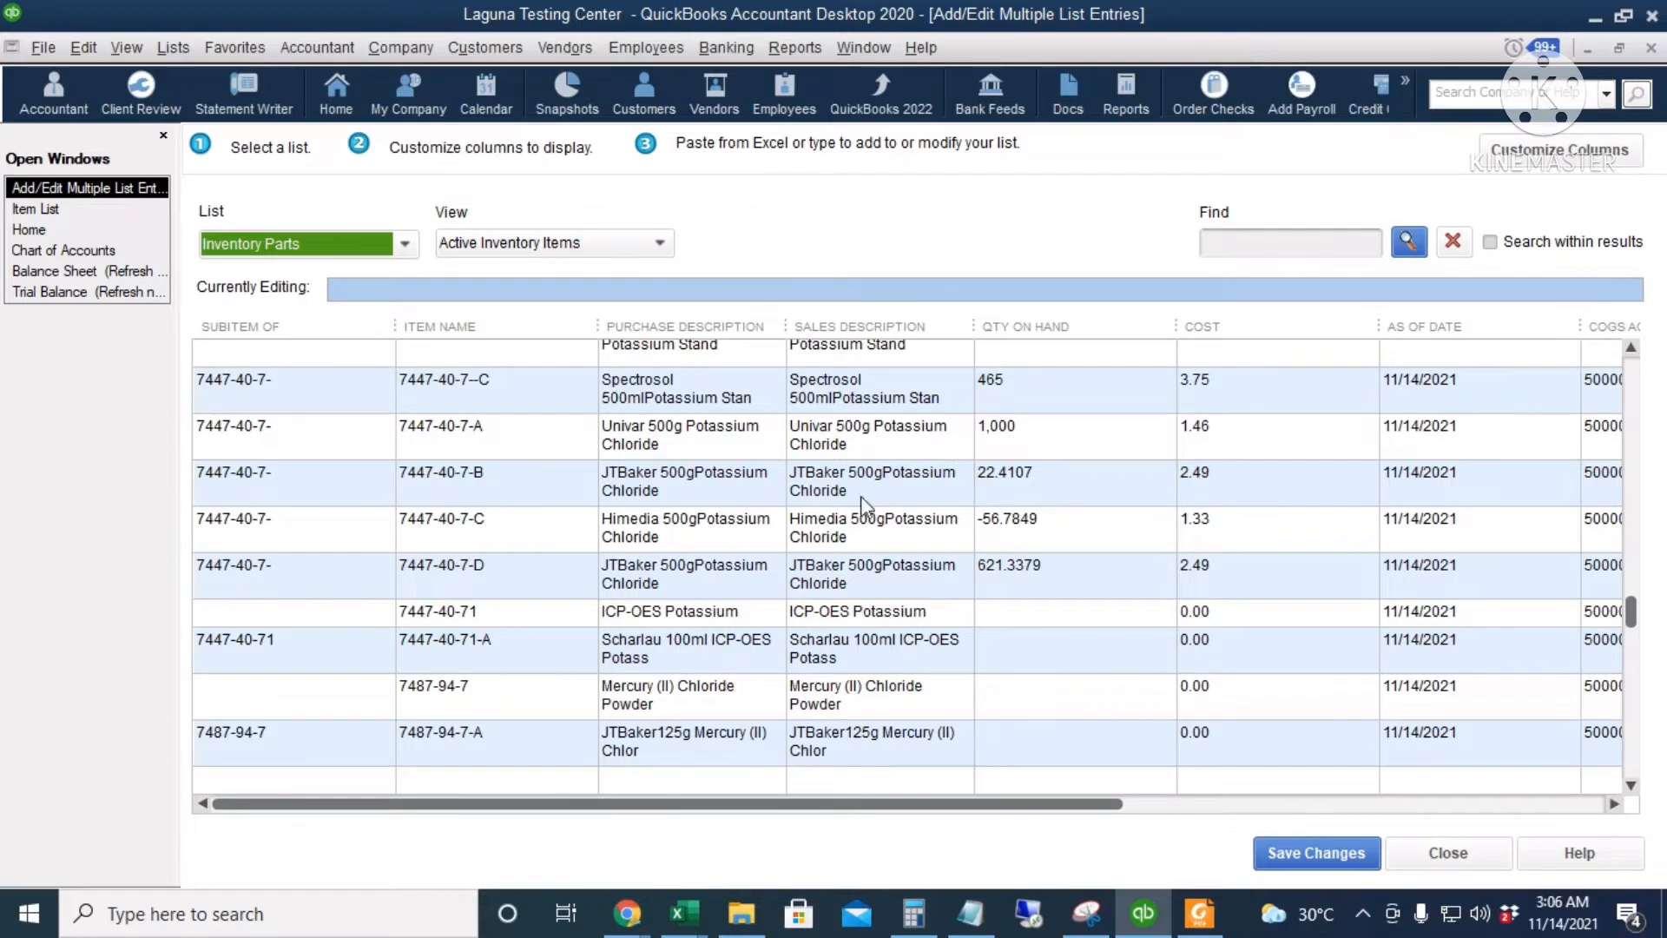
Switch to the QB Inventory Import workbook in Excel and review its item name, description, quantity, cost and as-of date columns.
mouse_move(697, 894)
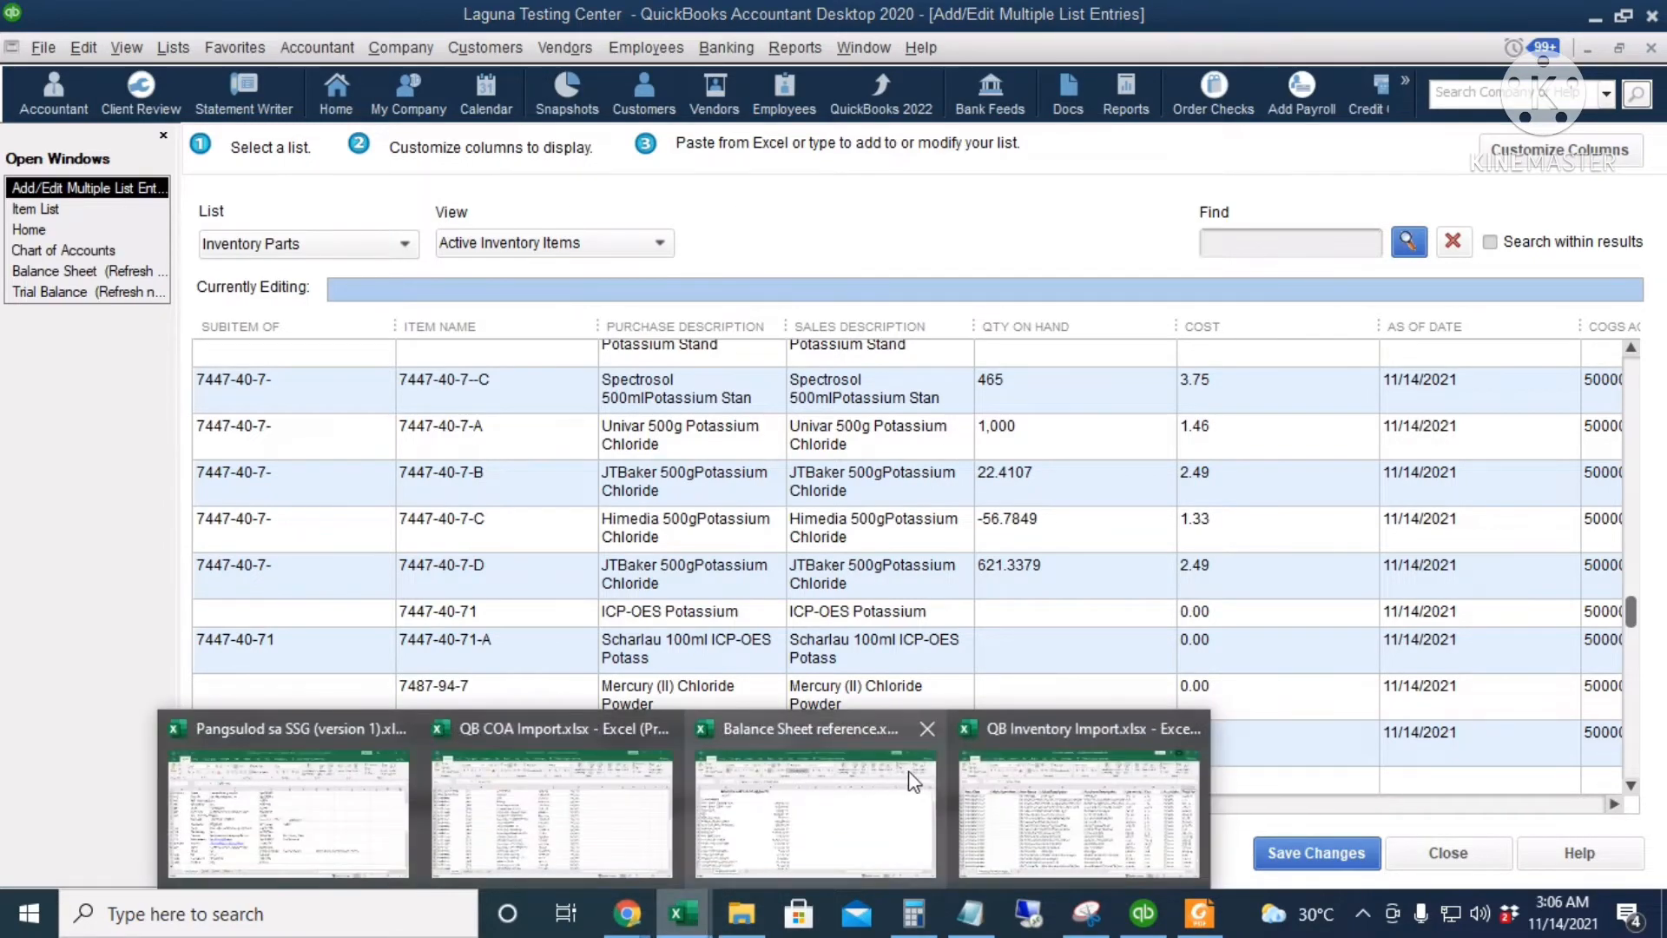
click(1076, 812)
scroll(660, 496, down, 12)
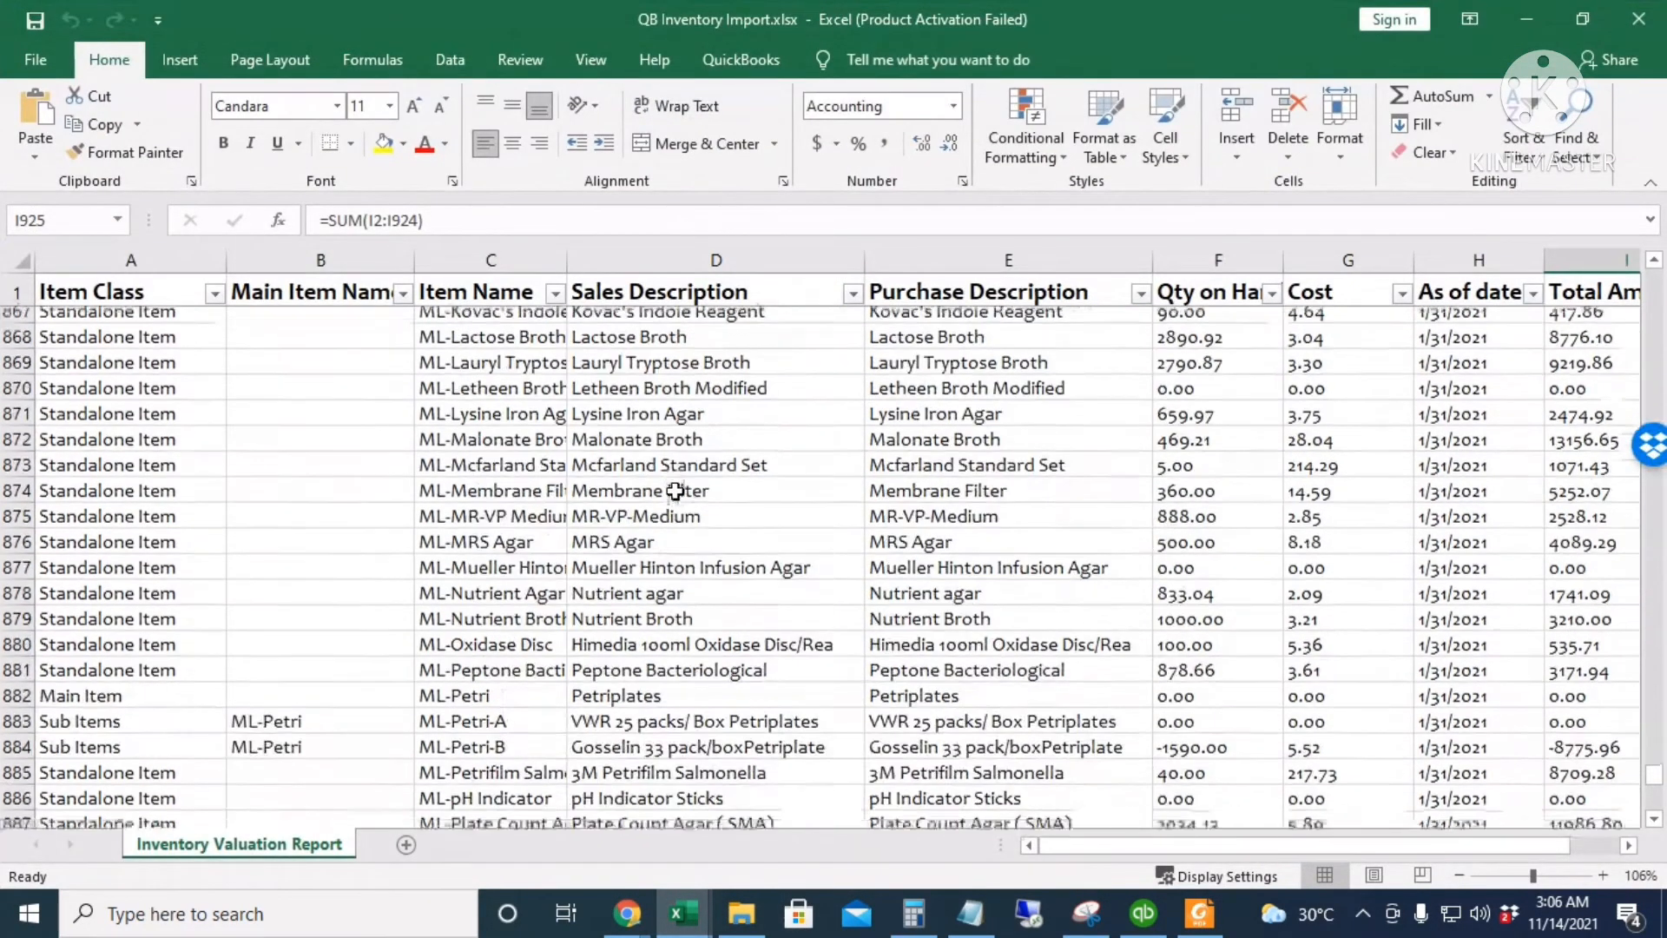
scroll(512, 412, down, 5)
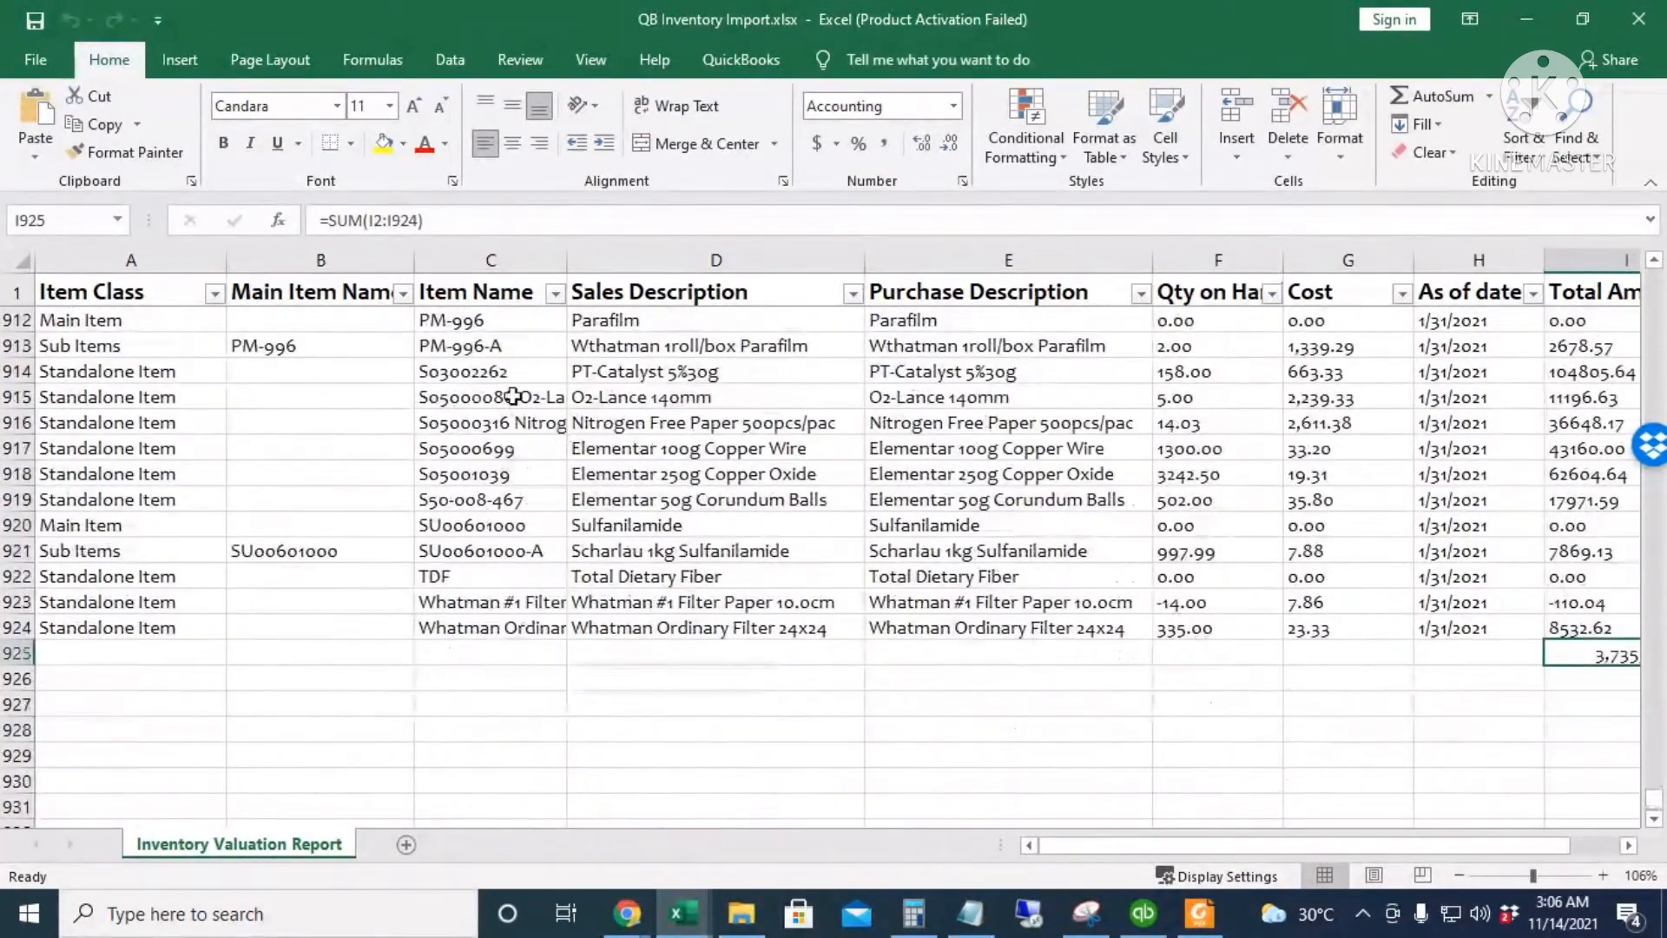
scroll(503, 434, up, 5)
click(517, 448)
click(691, 420)
click(959, 378)
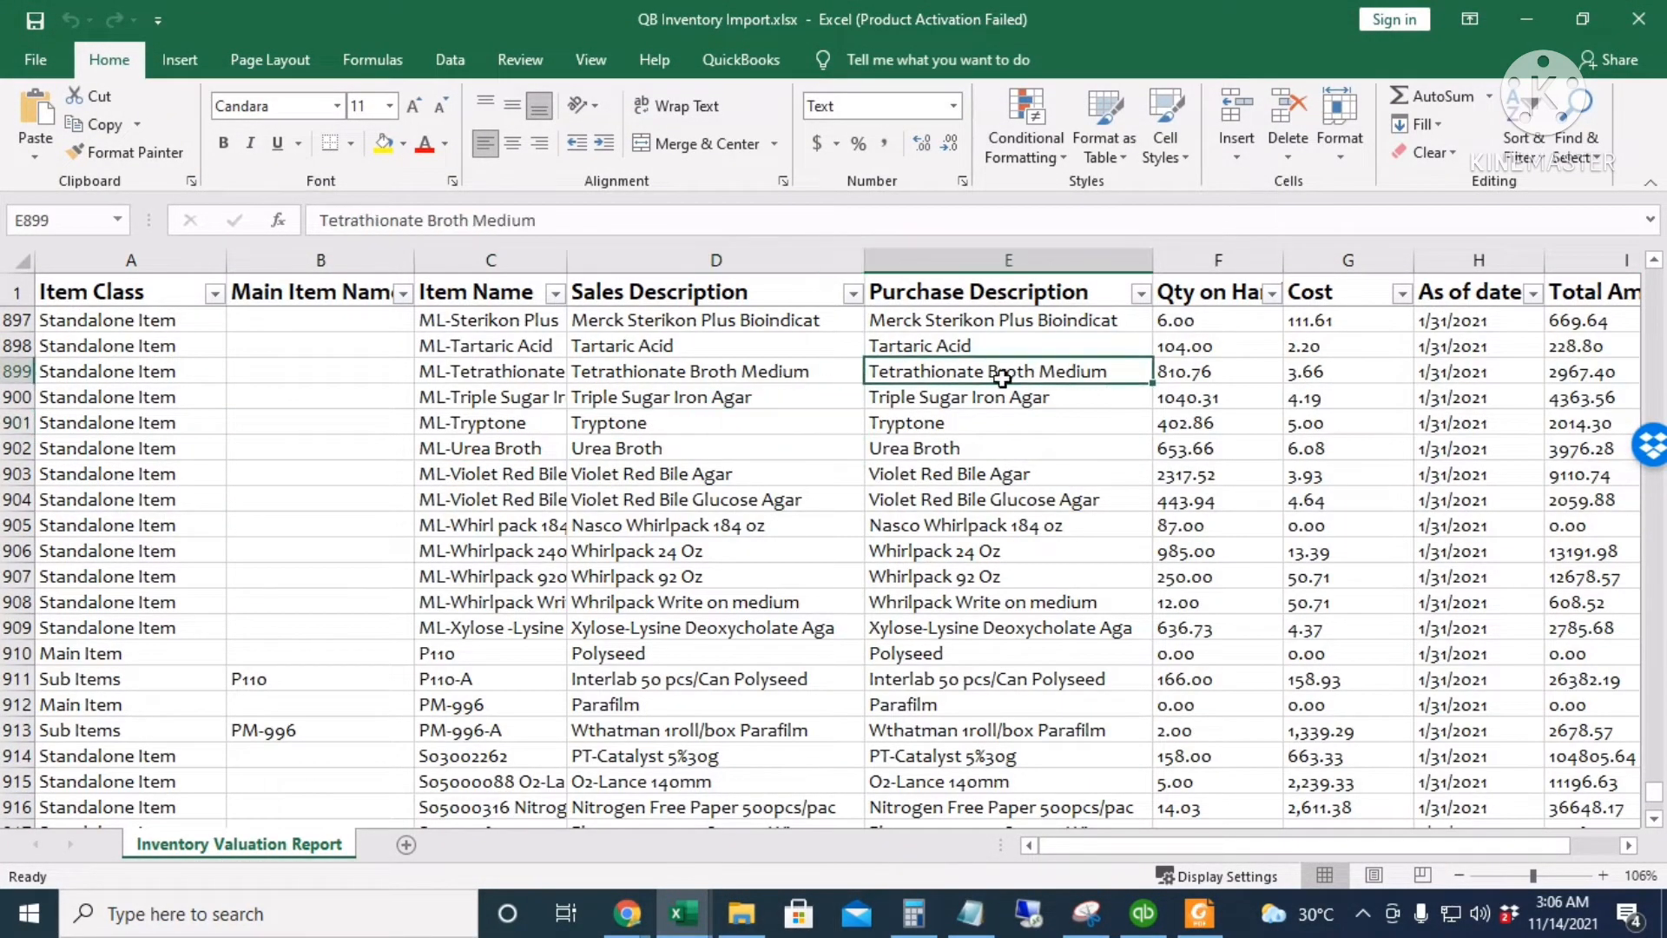
click(1200, 350)
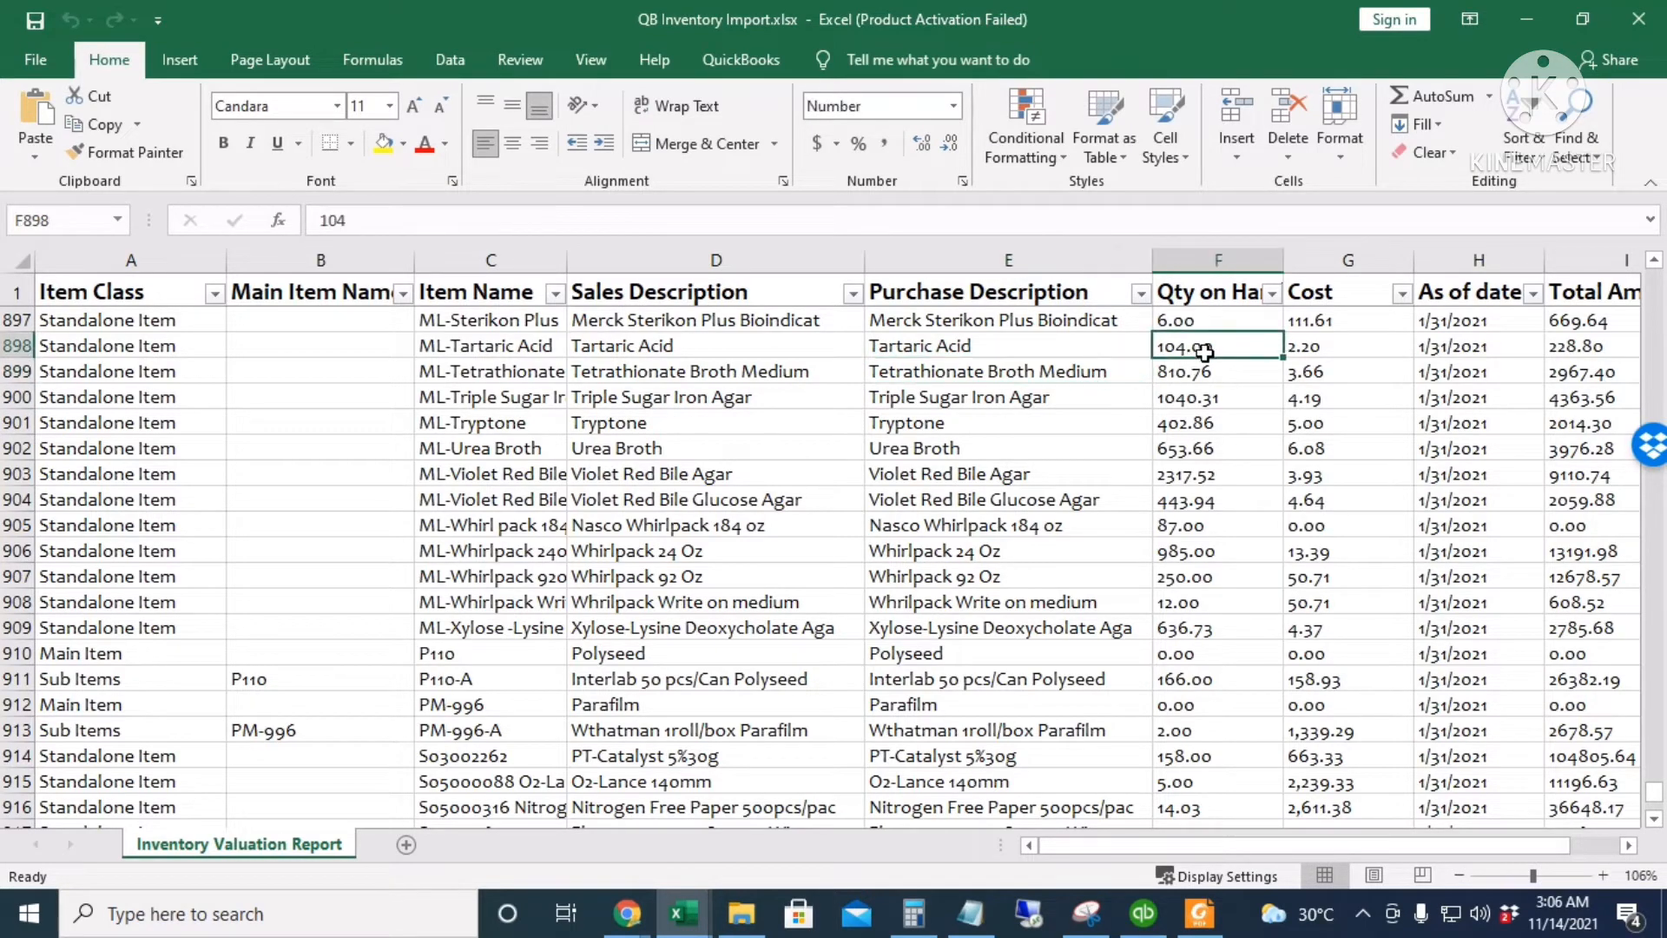
click(1318, 366)
click(1472, 365)
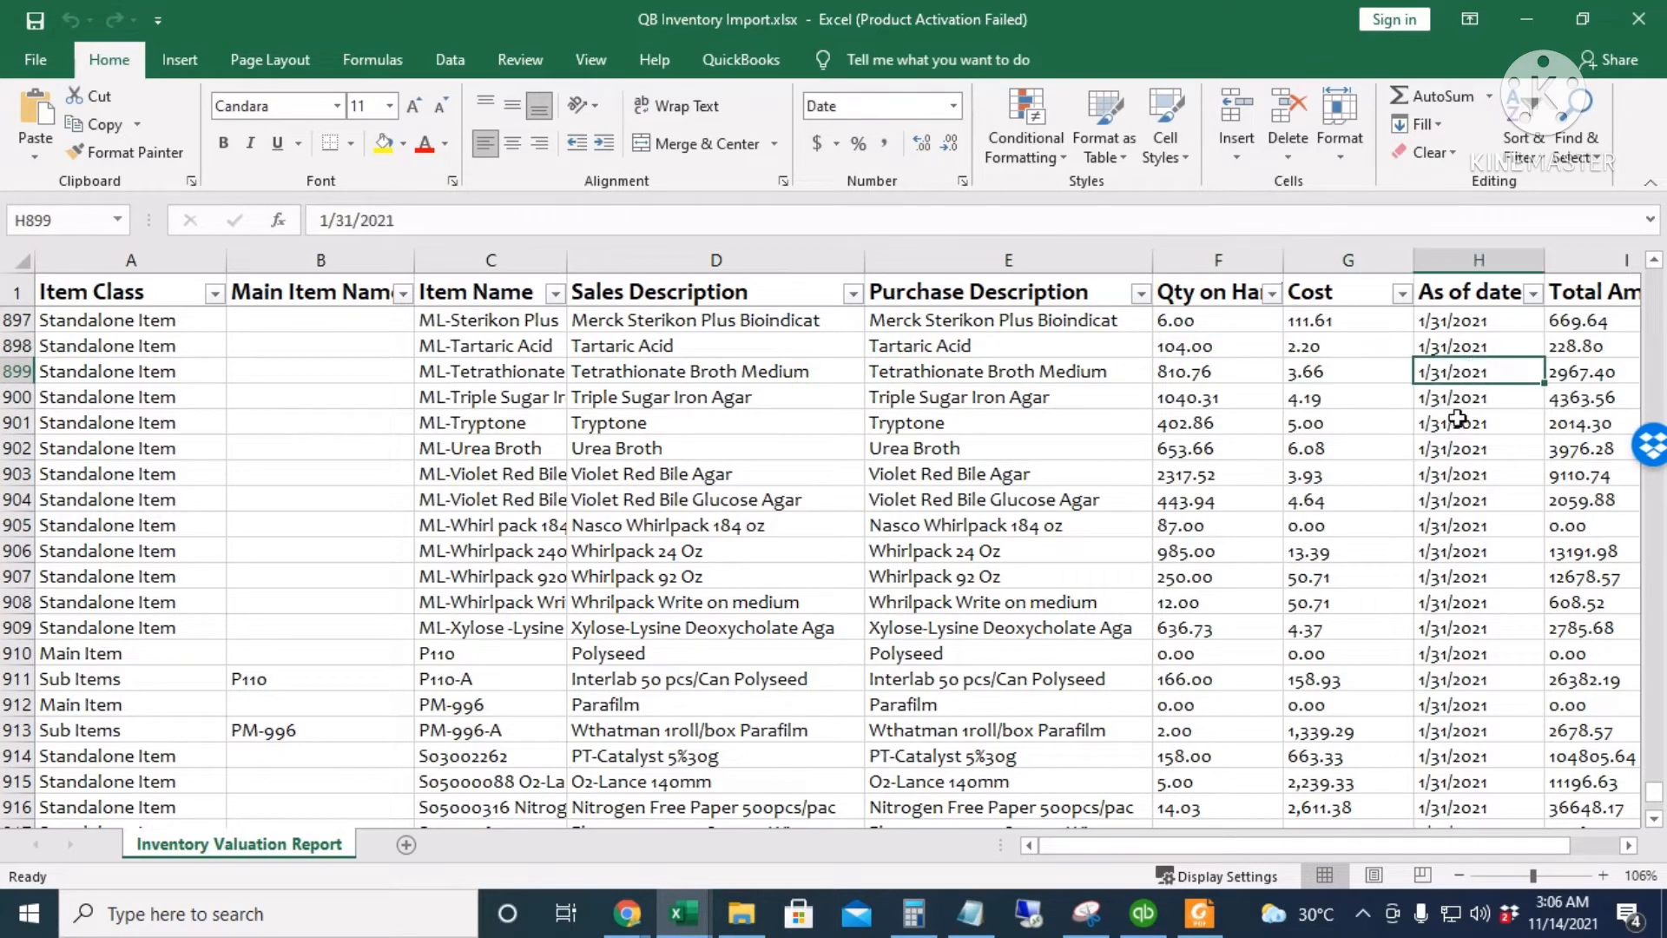
scroll(1216, 506, down, 3)
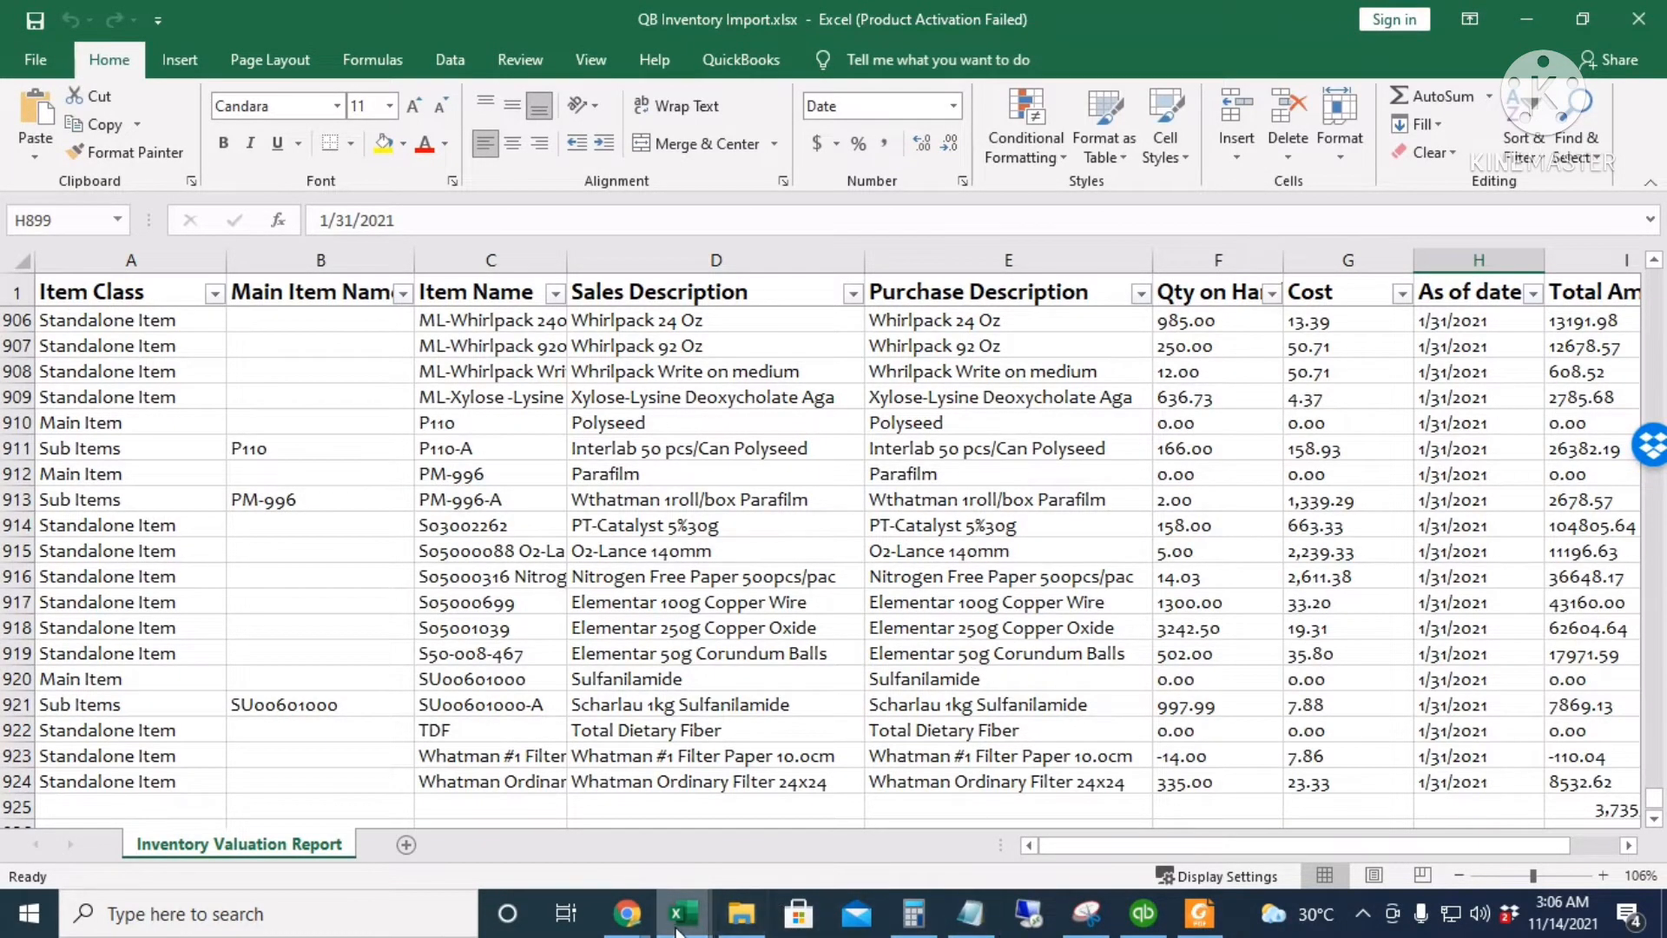
Return to QuickBooks, go to the blank row below the last inventory part, and close the multiple list entries window.
click(1143, 914)
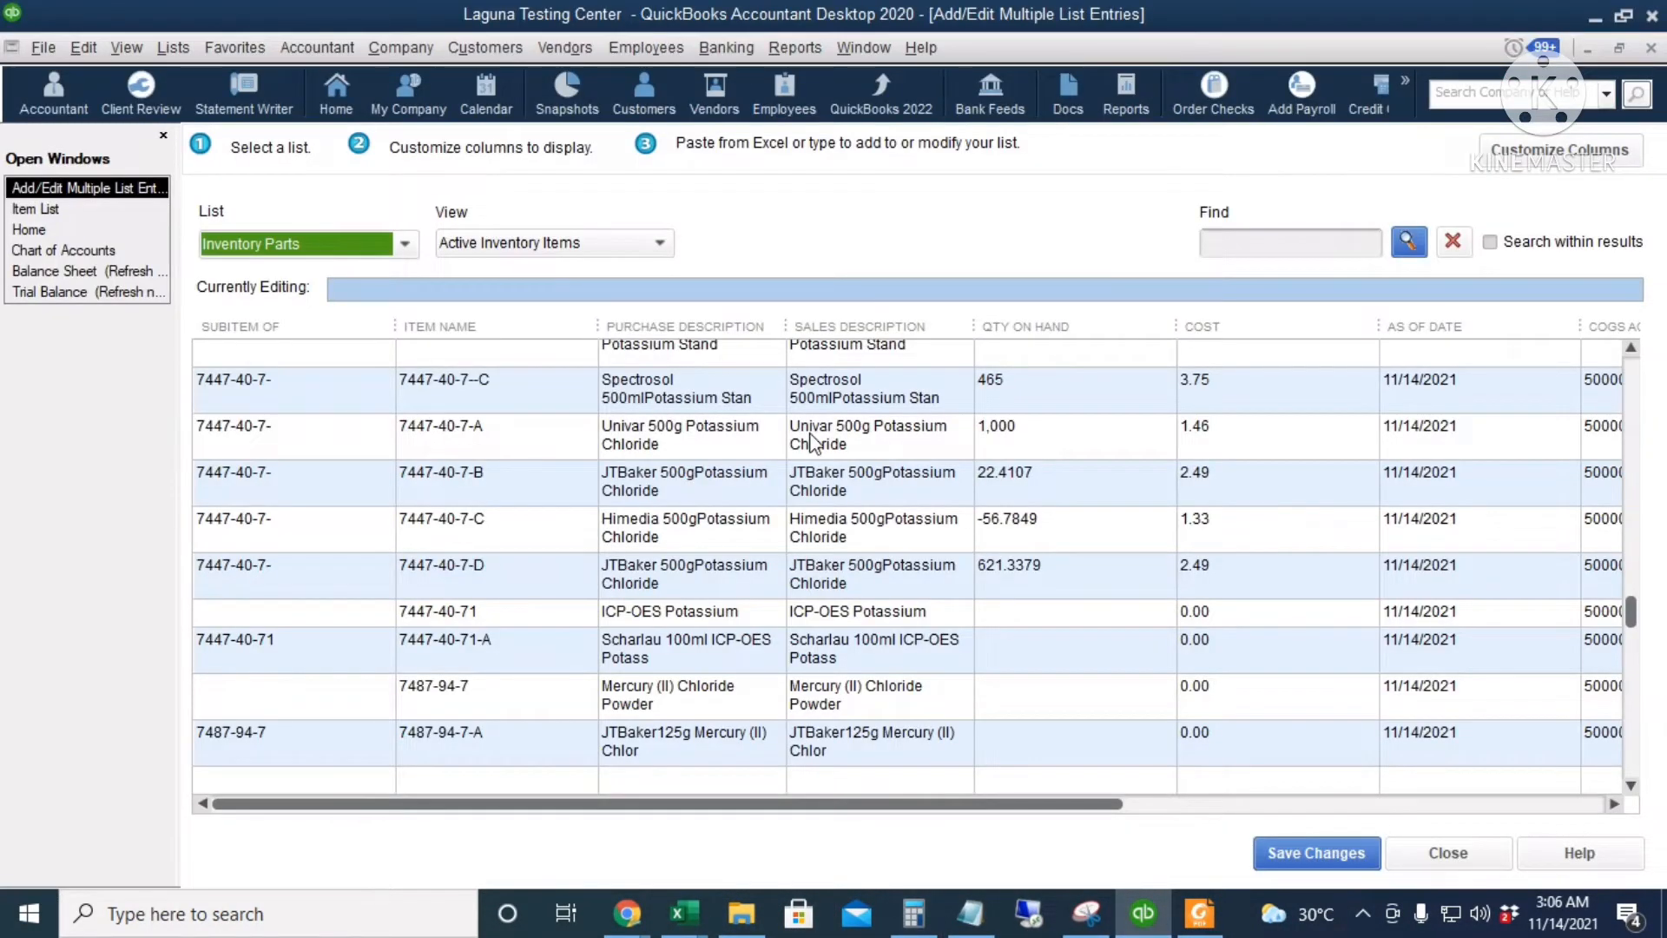
scroll(677, 705, down, 15)
click(334, 775)
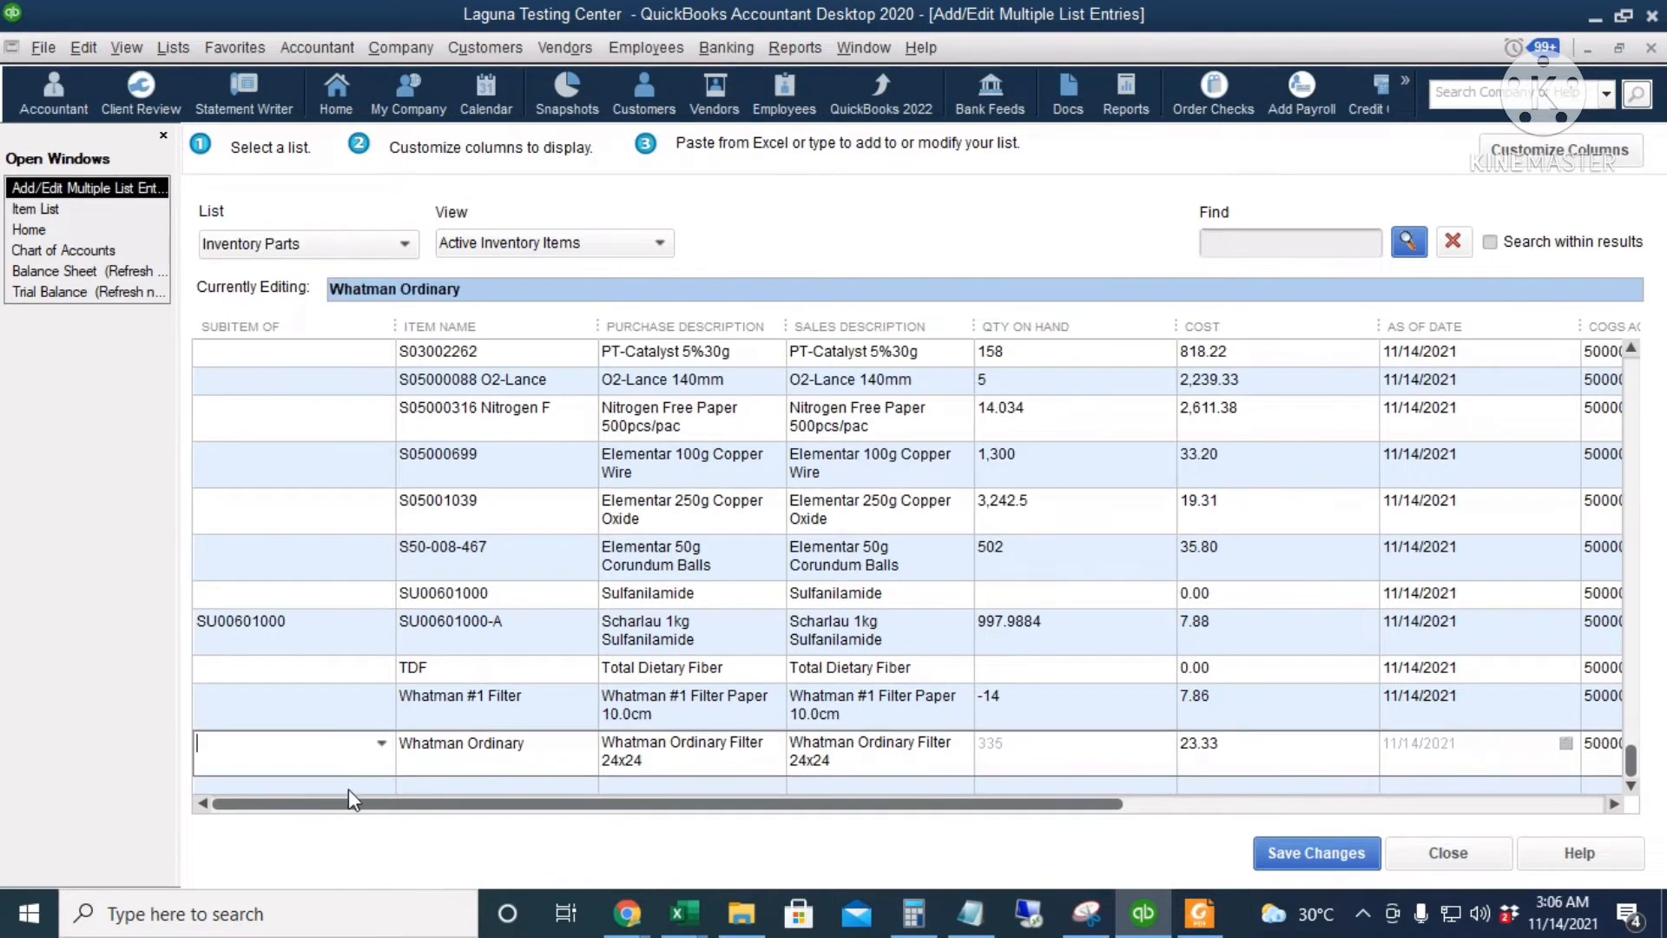
click(347, 785)
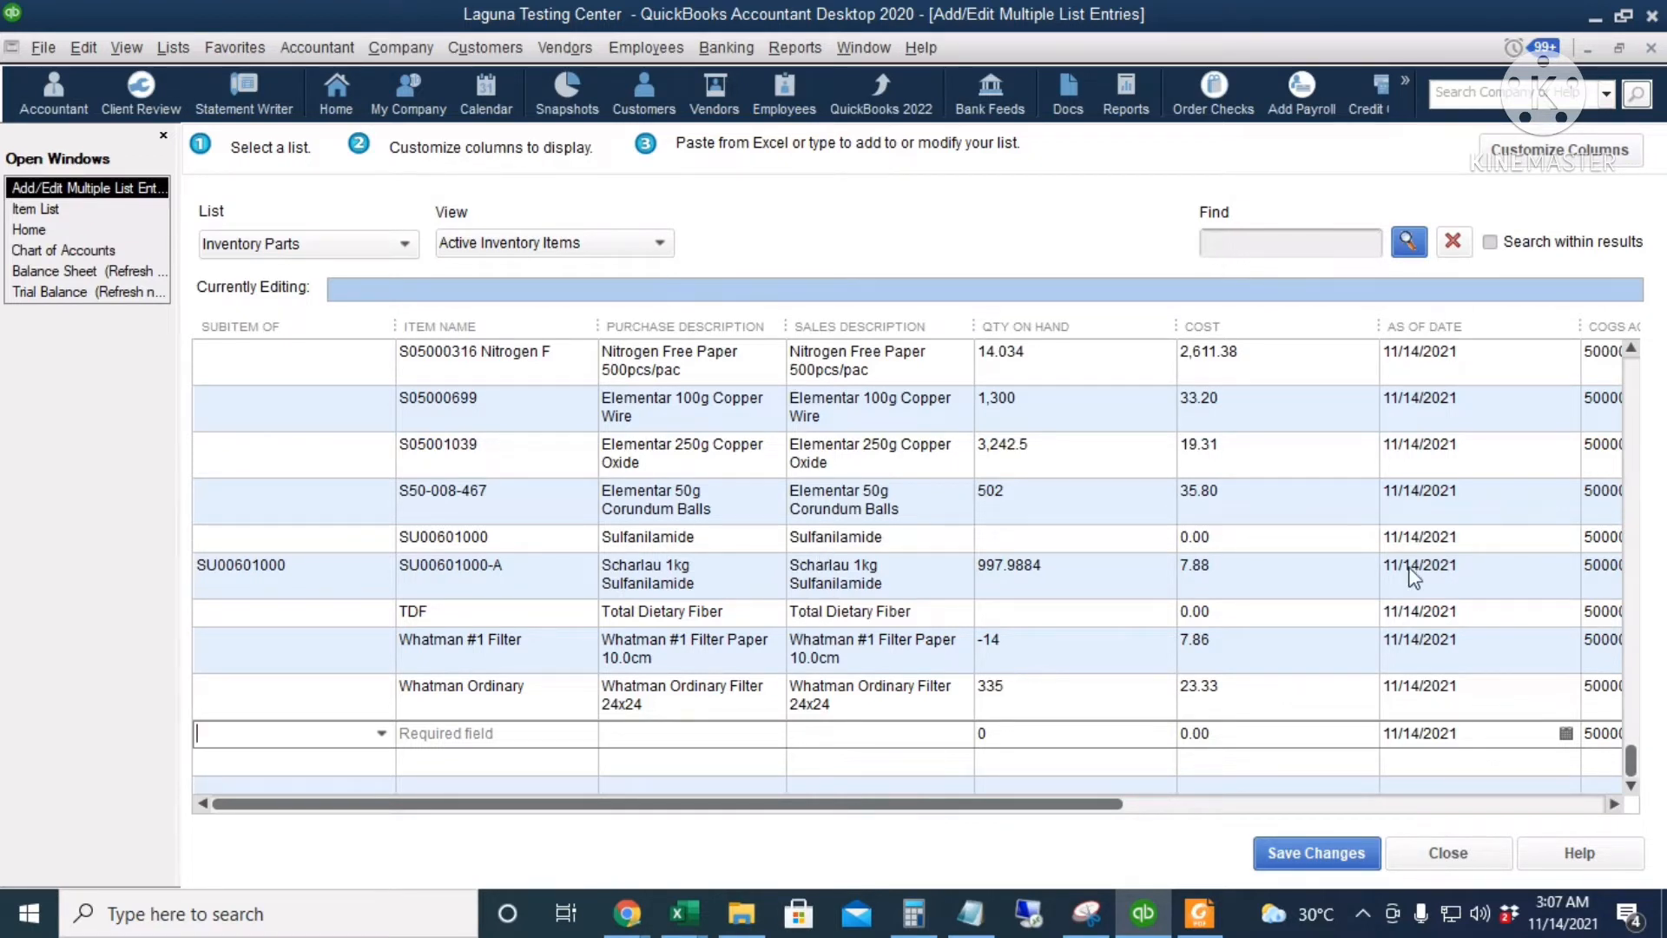
click(1448, 854)
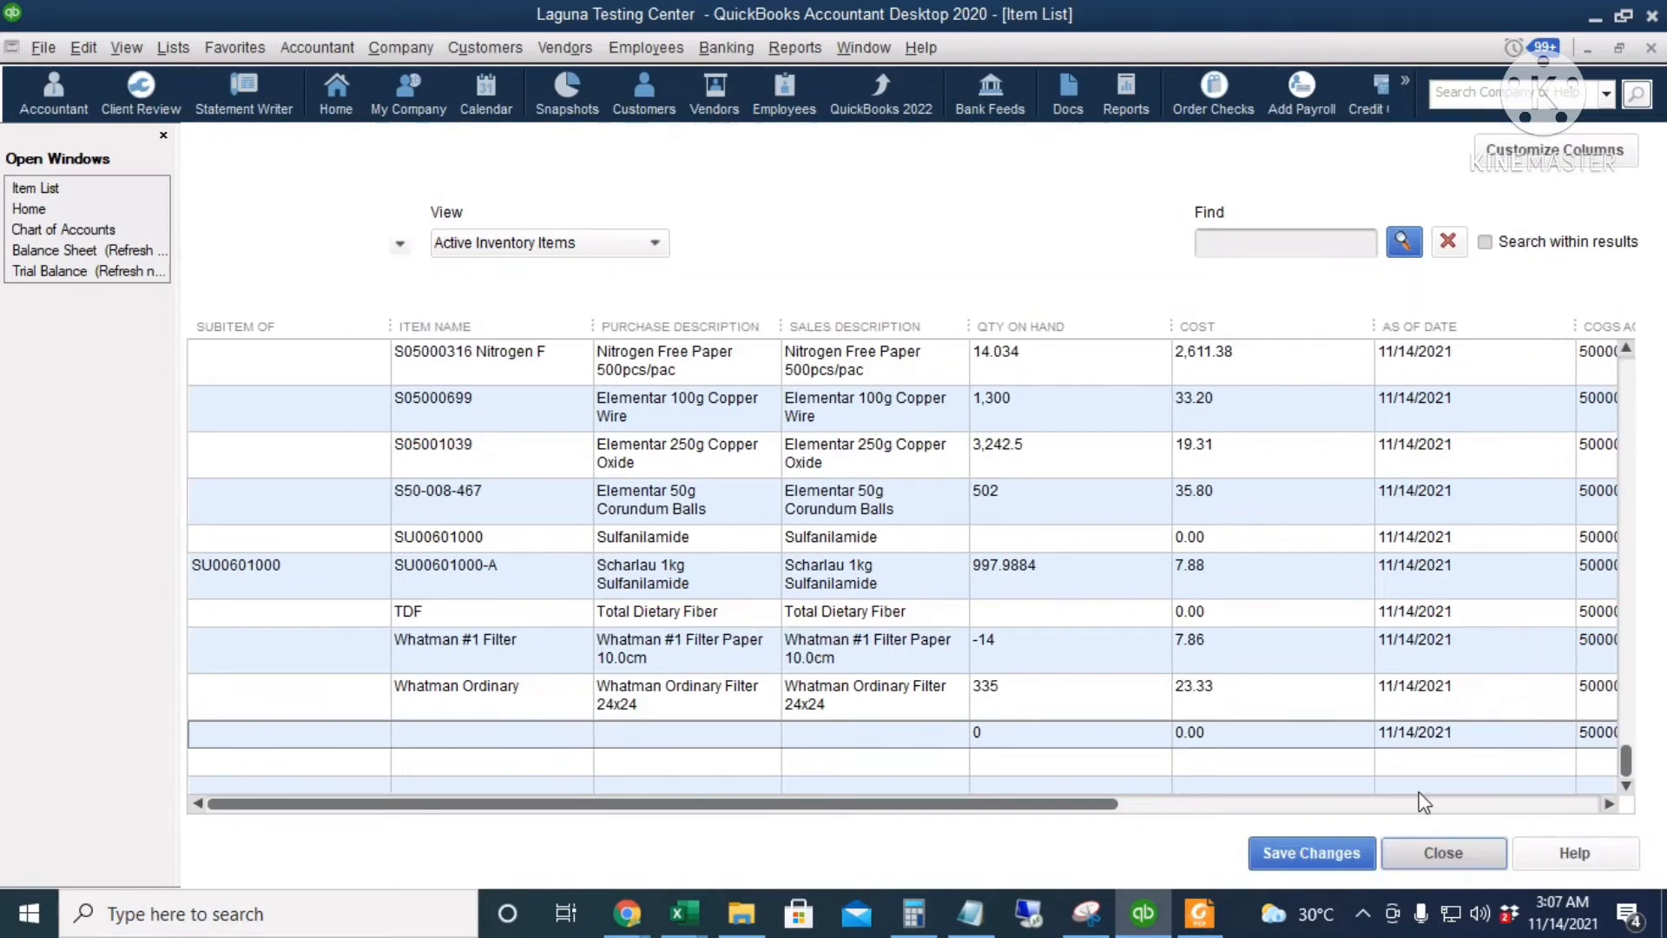
Read on from step 2 in the Foxit PDF guide on beginning balances, and return to the QuickBooks home page.
scroll(786, 460, up, 3)
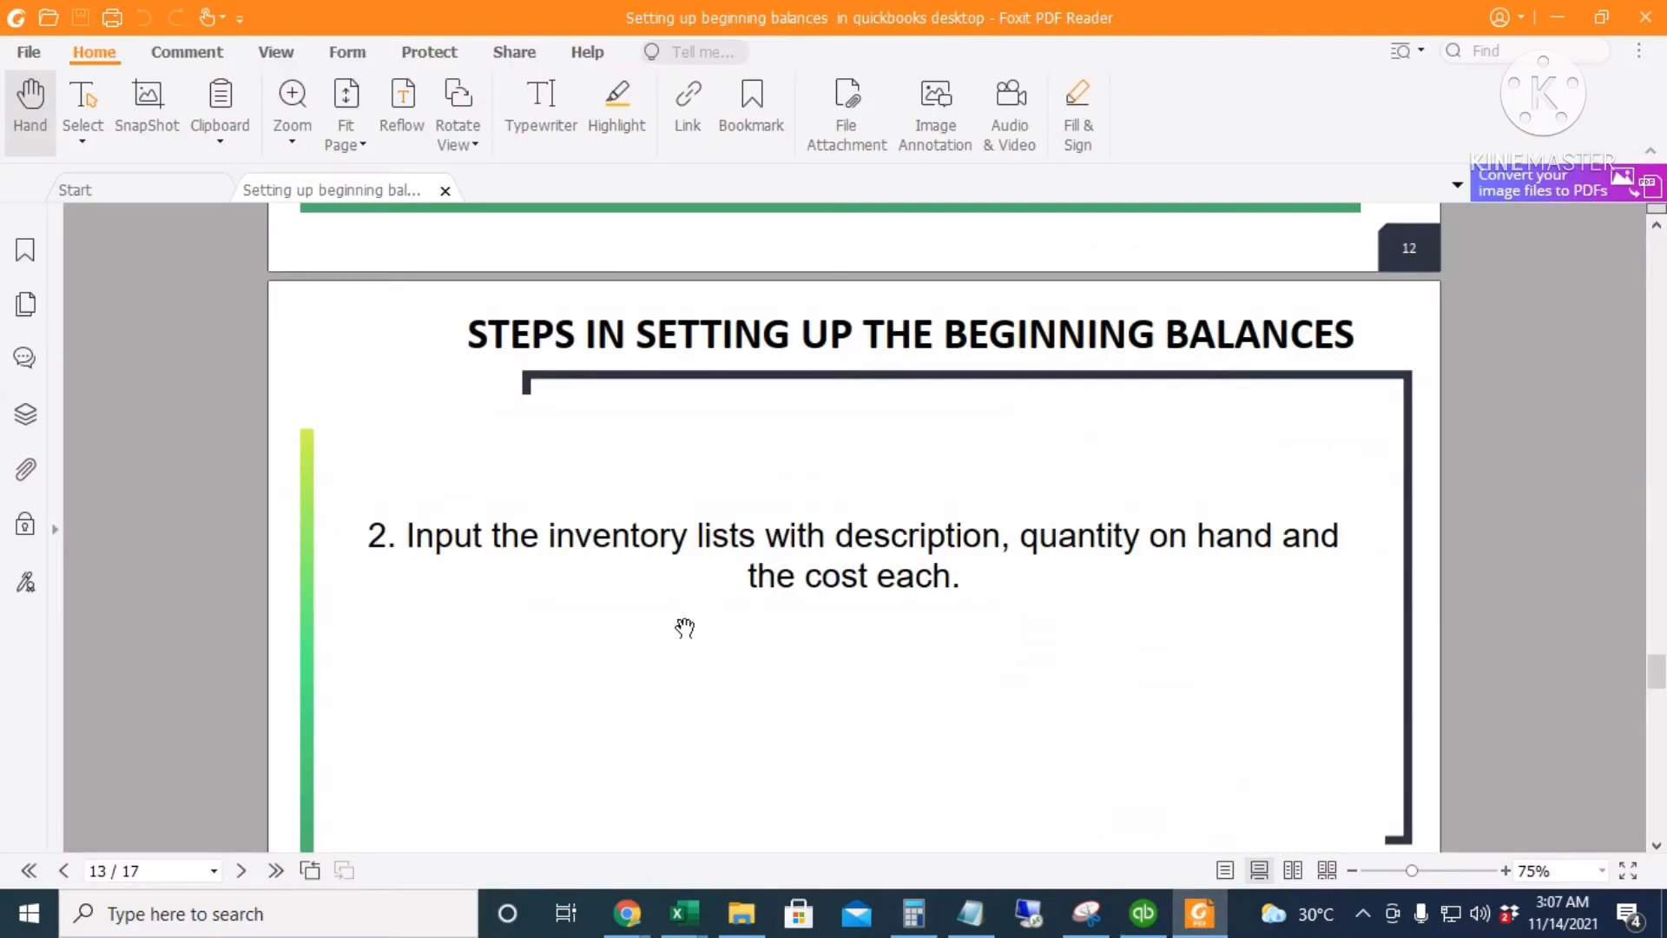
scroll(682, 625, down, 10)
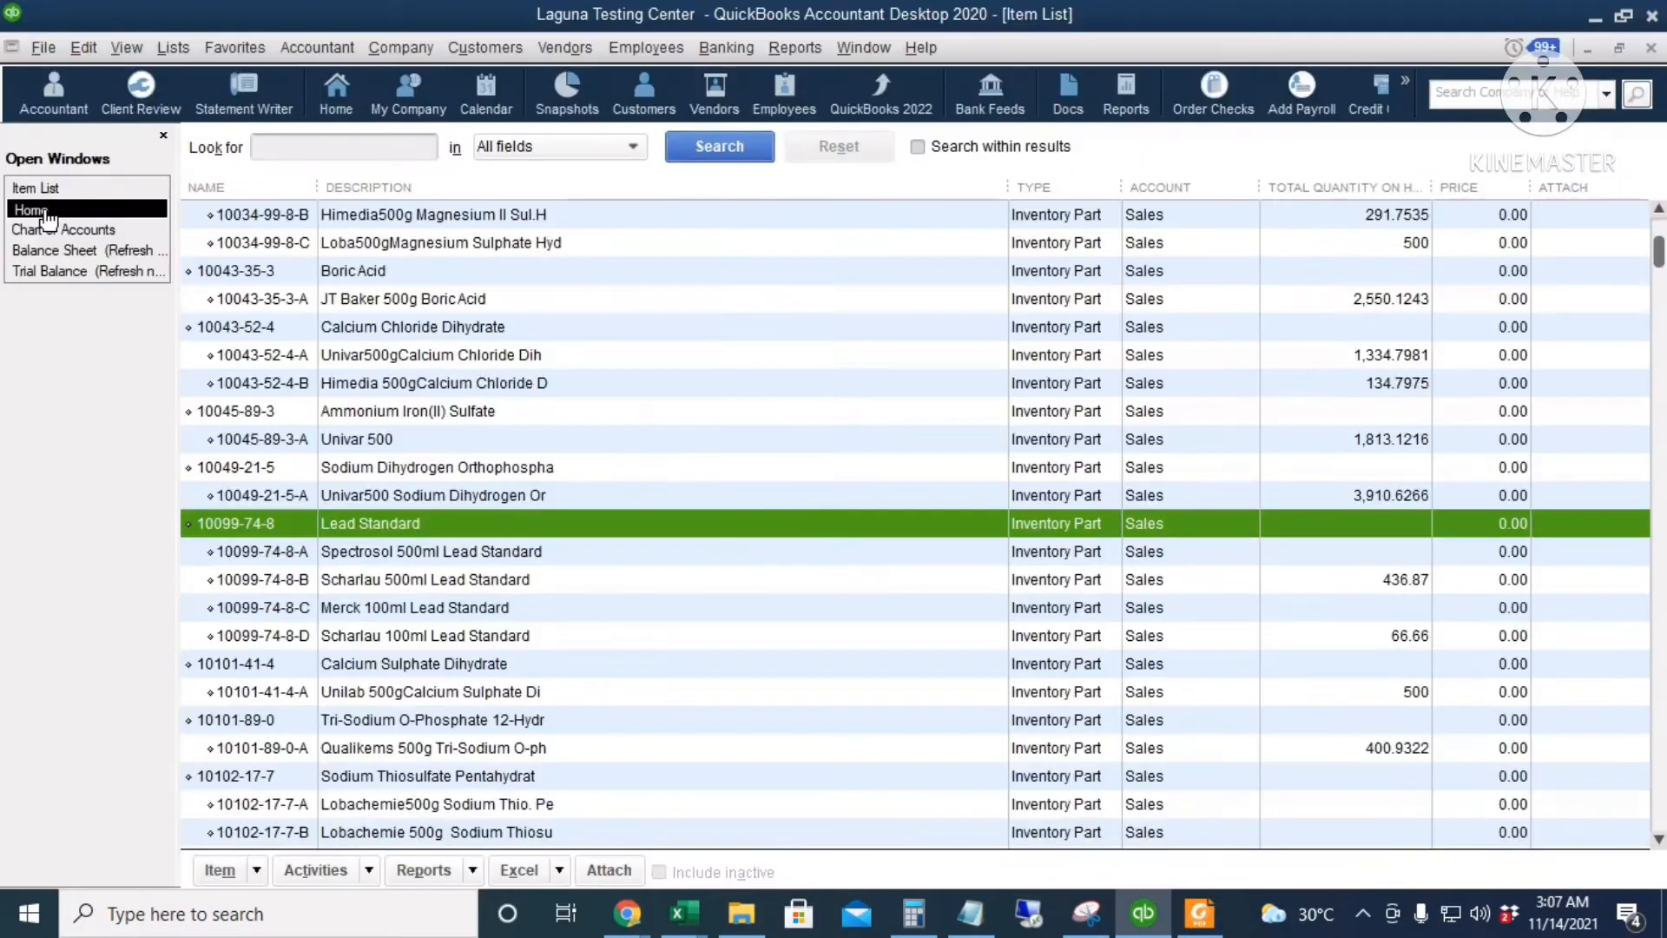
key(Escape)
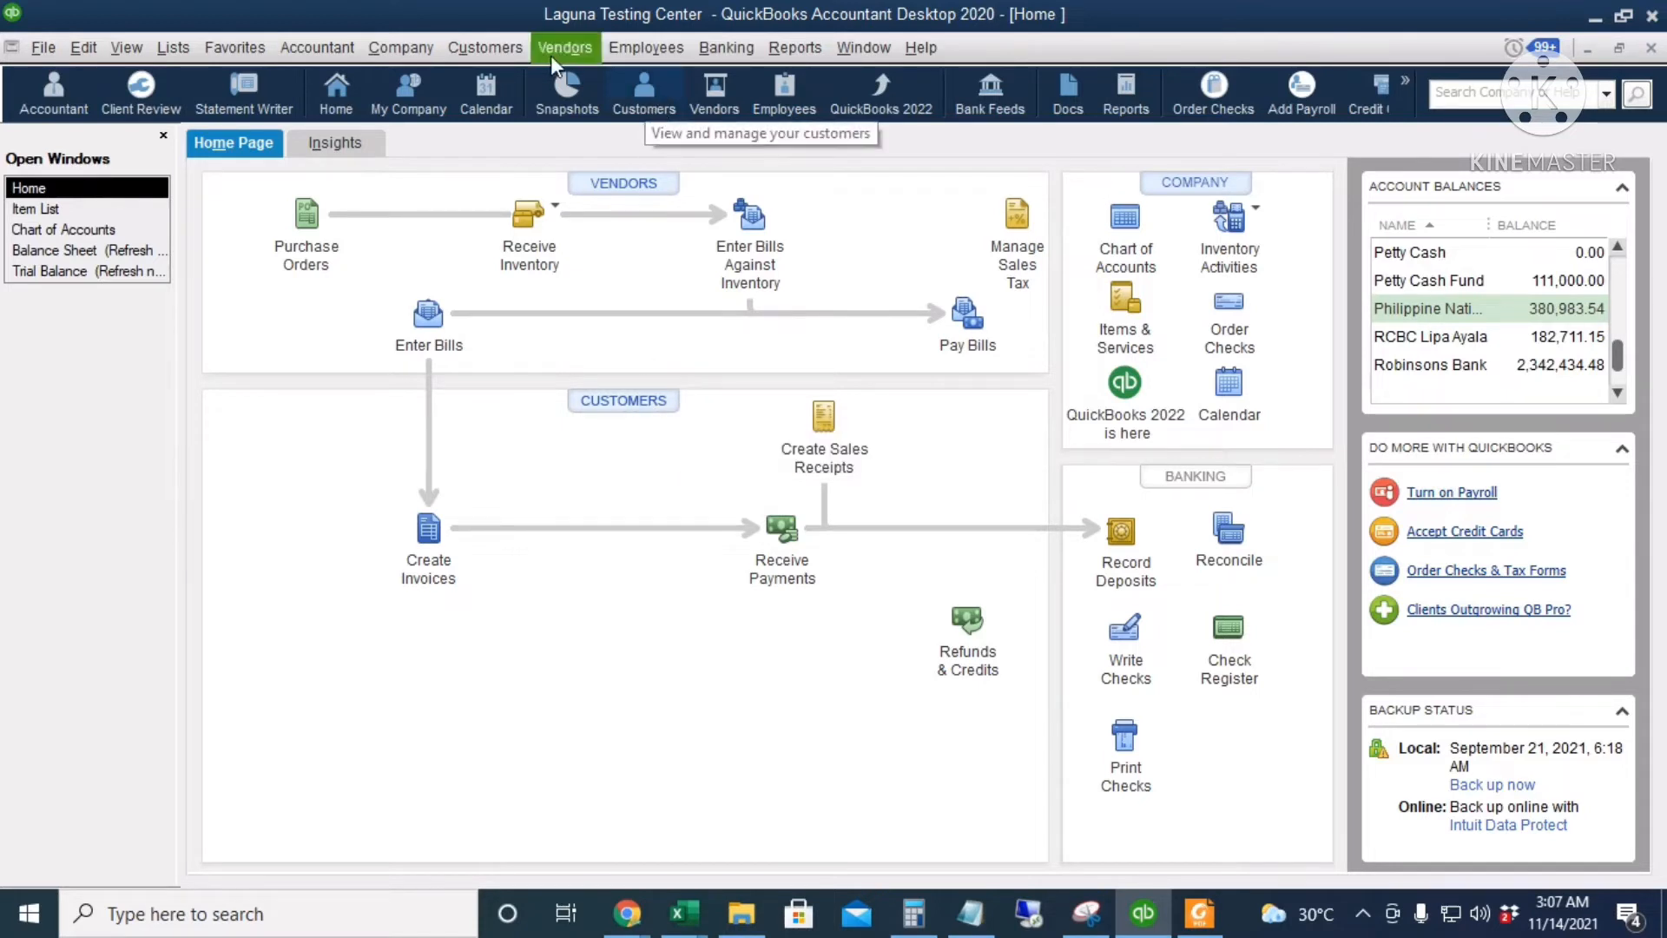
Open the Customer Center and widen the Name column of the customer list.
click(478, 45)
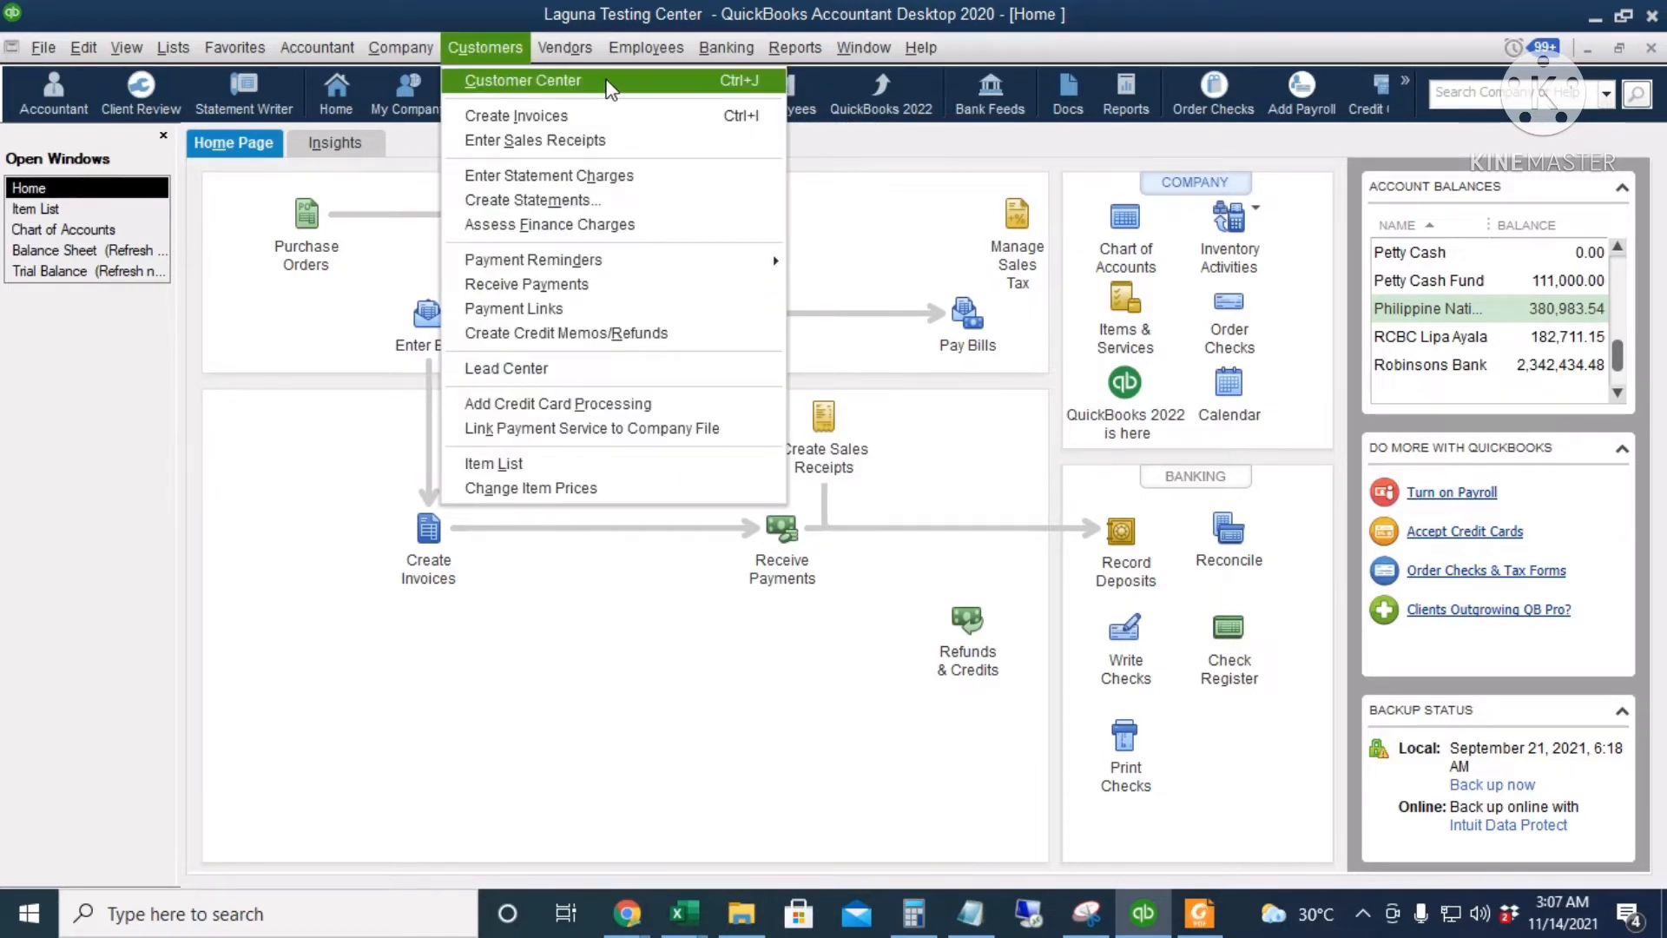
click(621, 678)
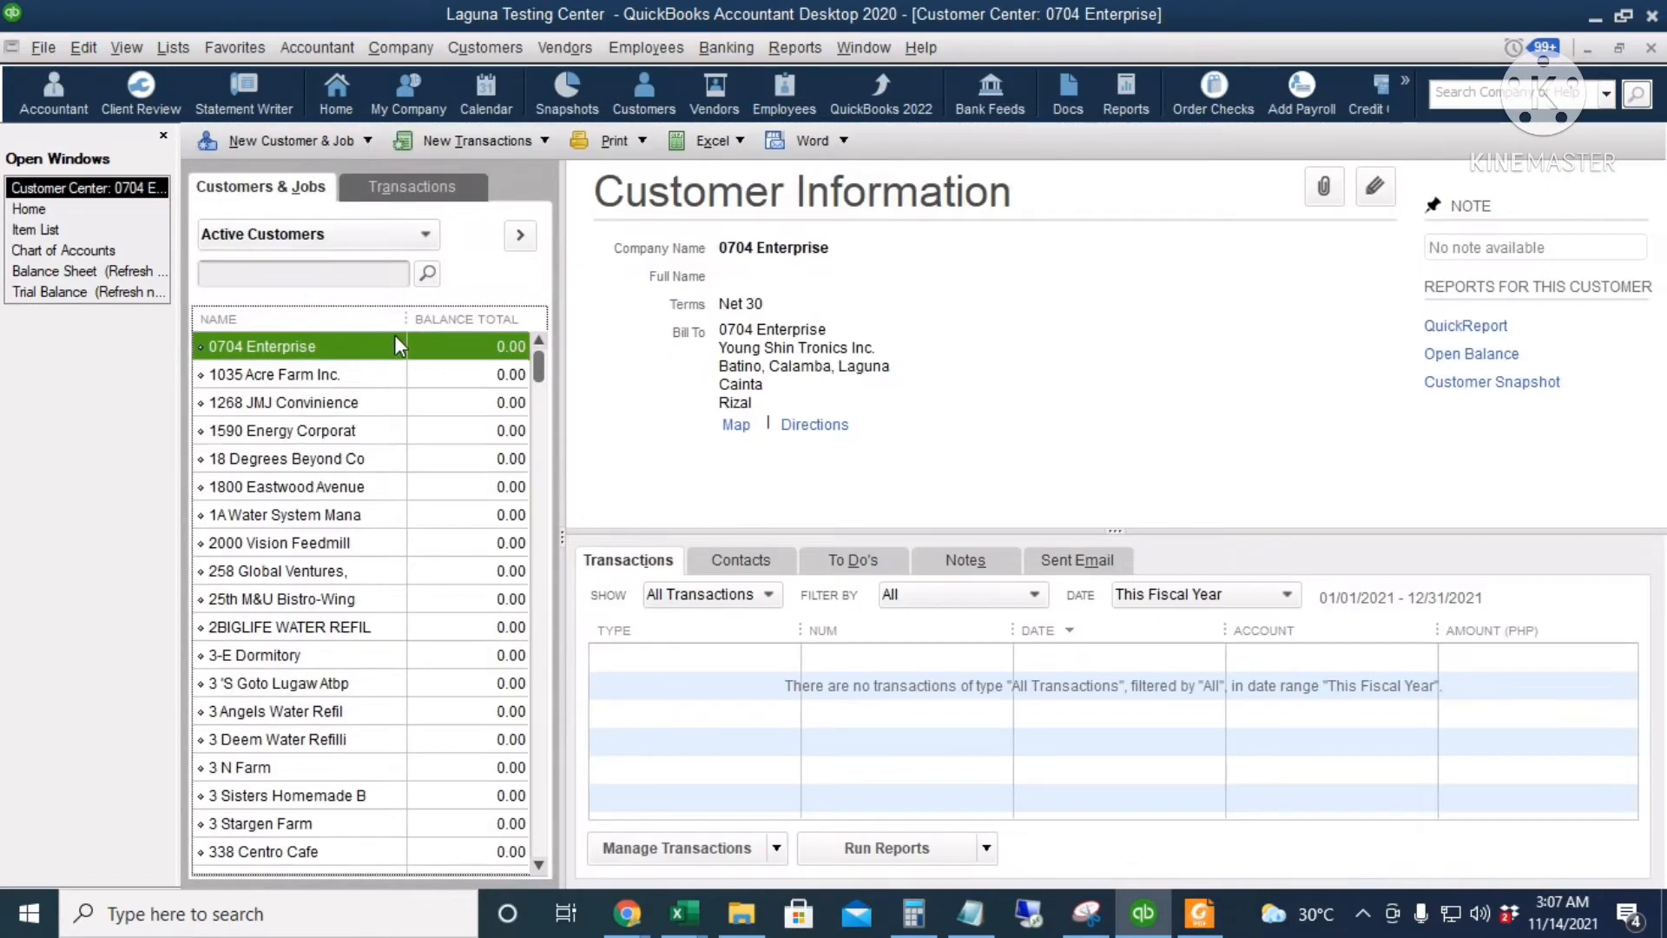
drag(406, 319, 433, 319)
click(347, 430)
scroll(367, 675, down, 3)
Start a new customer from the customer list and enter Zarica's Fragrance as the customer name.
click(331, 486)
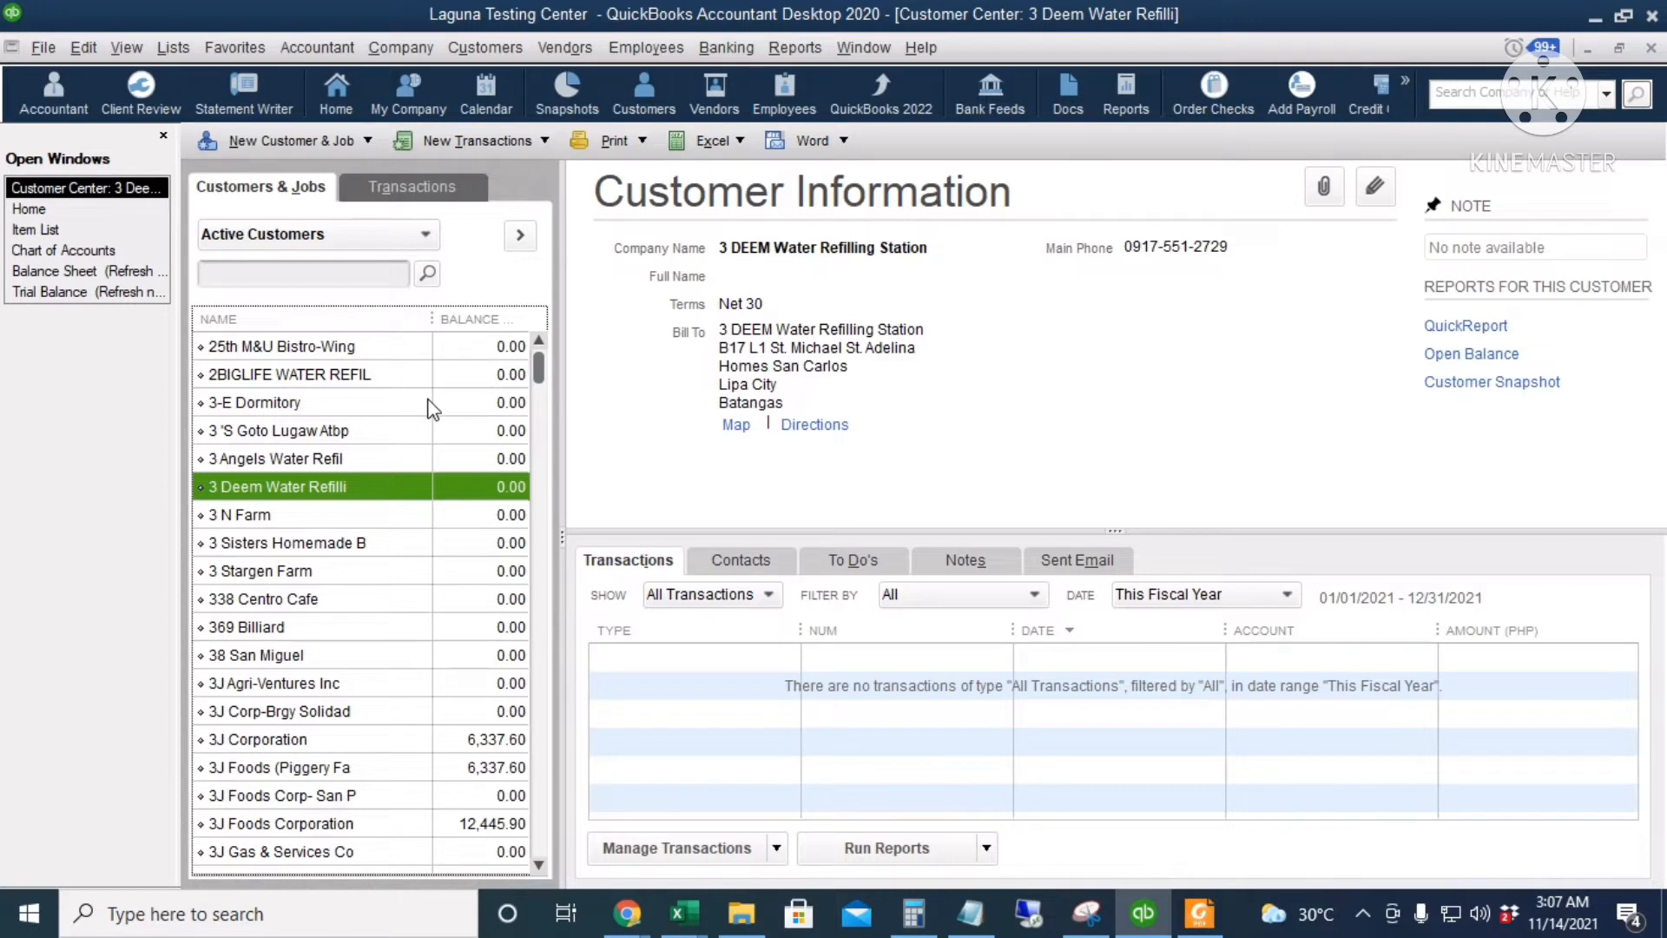
right_click(380, 493)
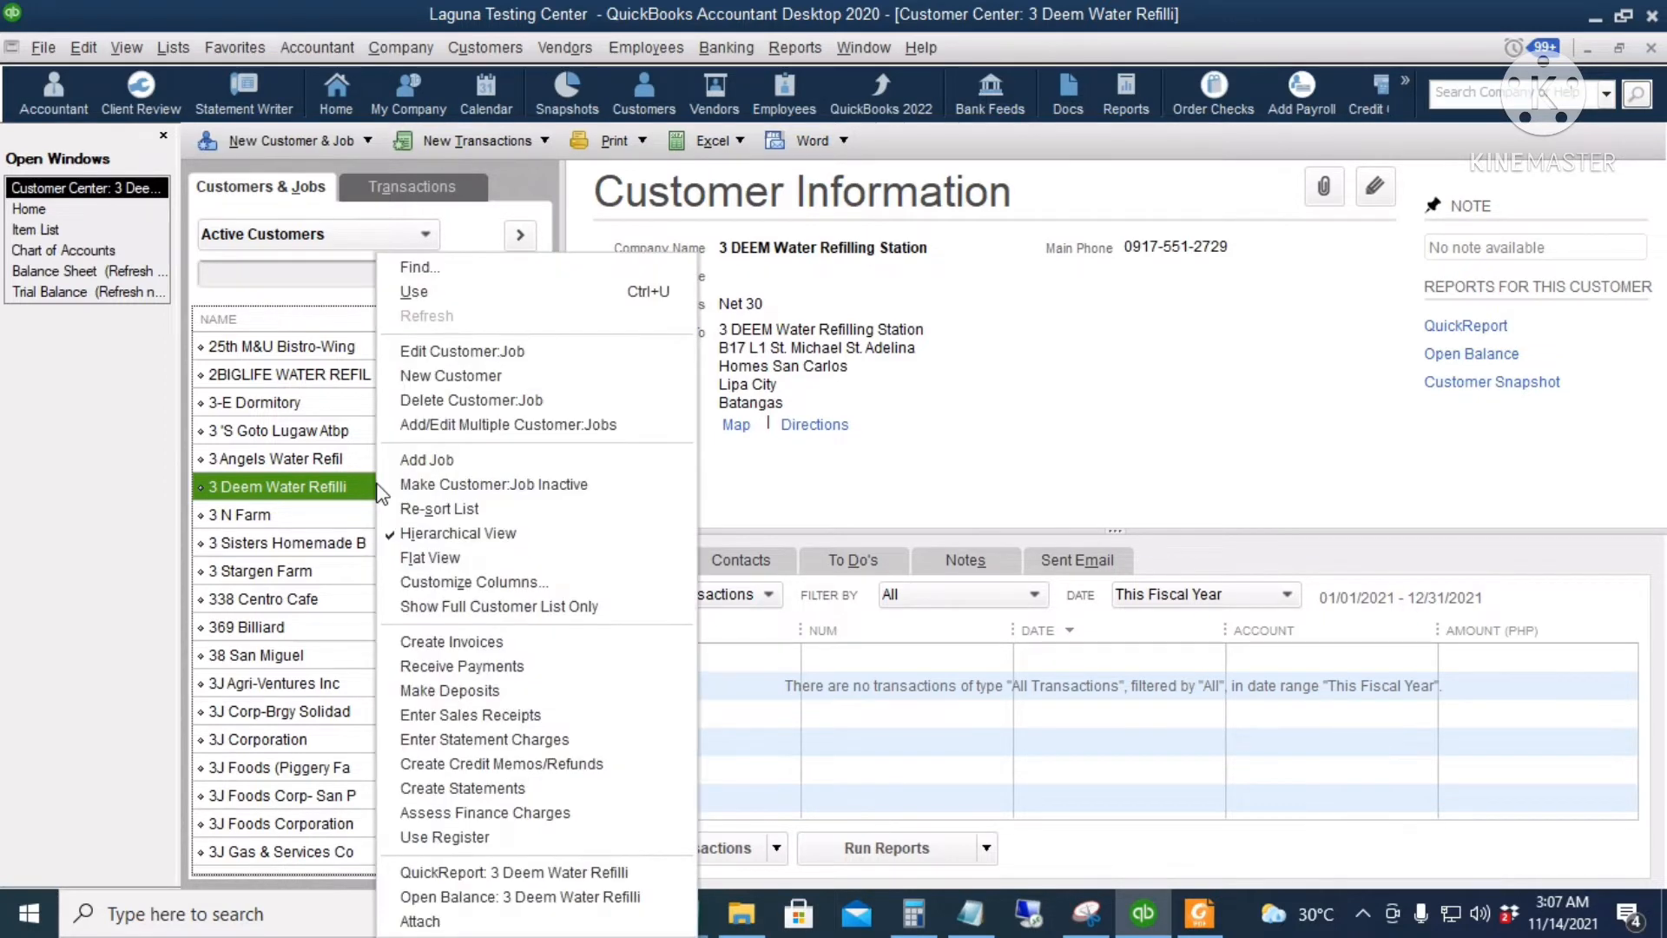
click(493, 376)
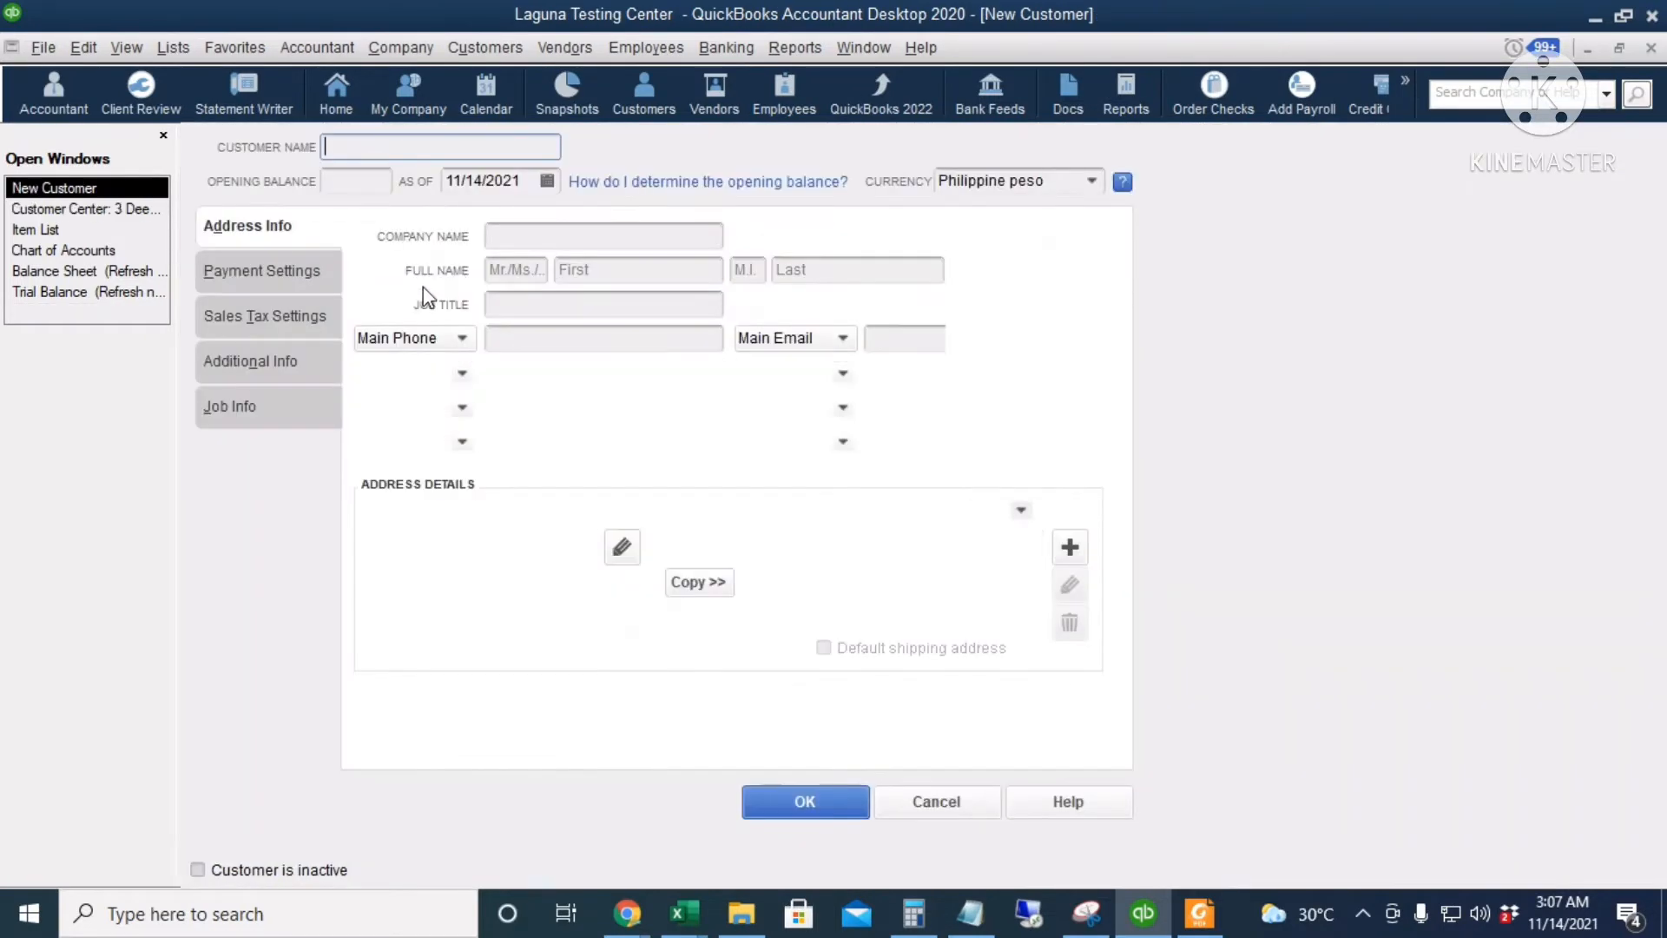
text(Zarica)
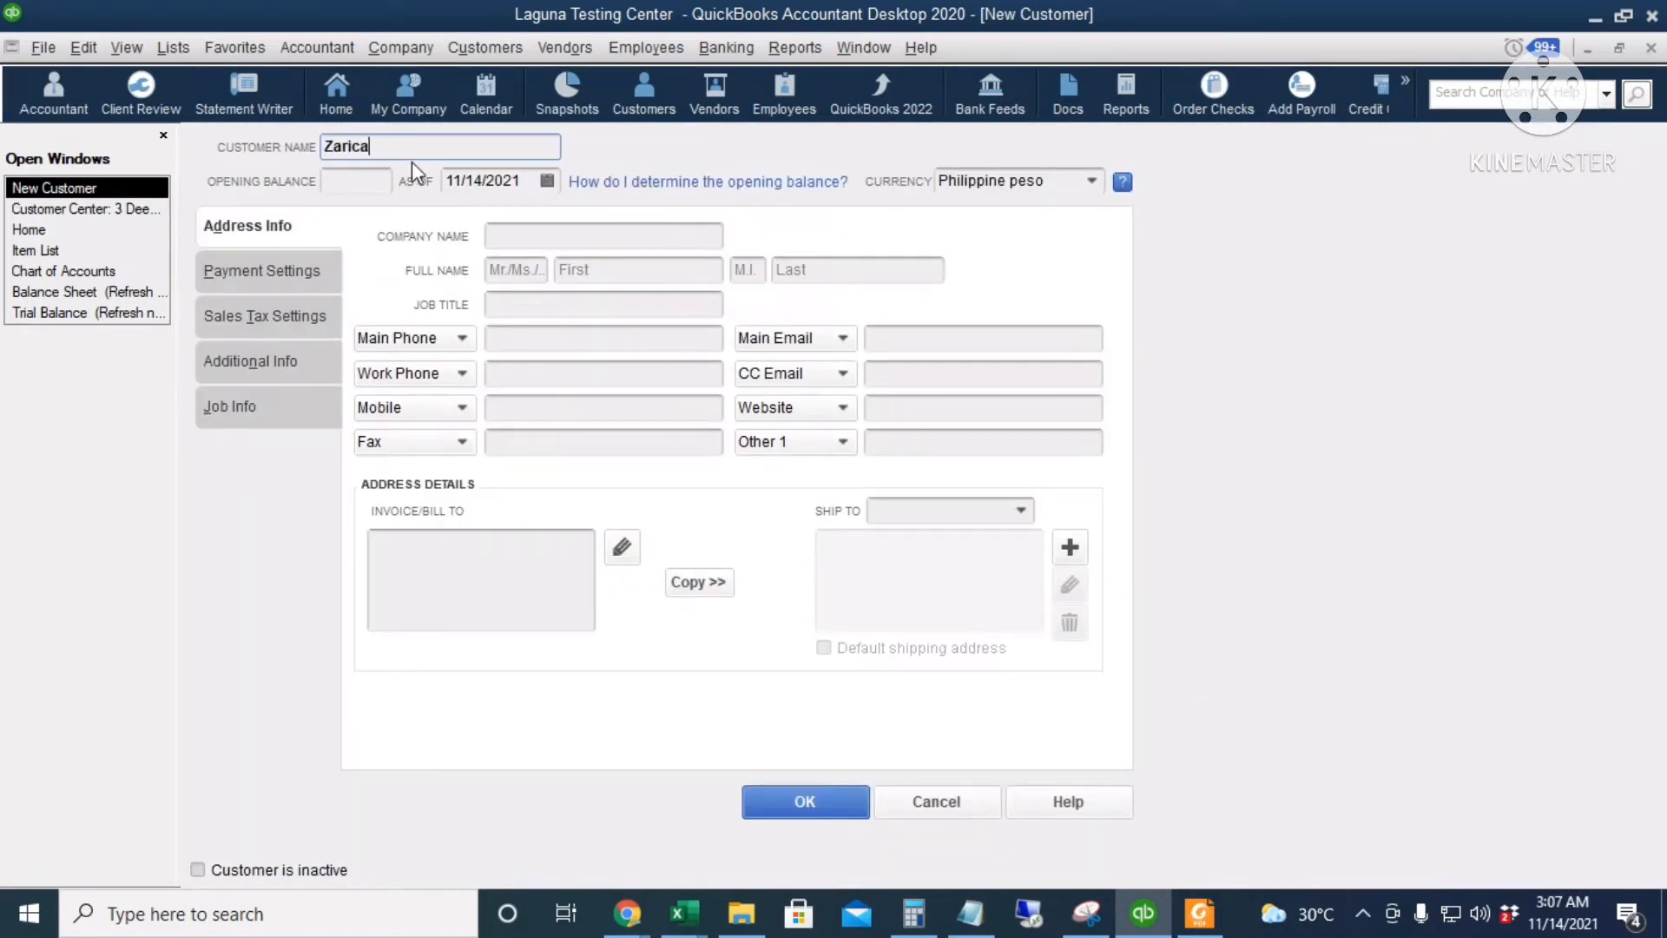
text('s Fragrance)
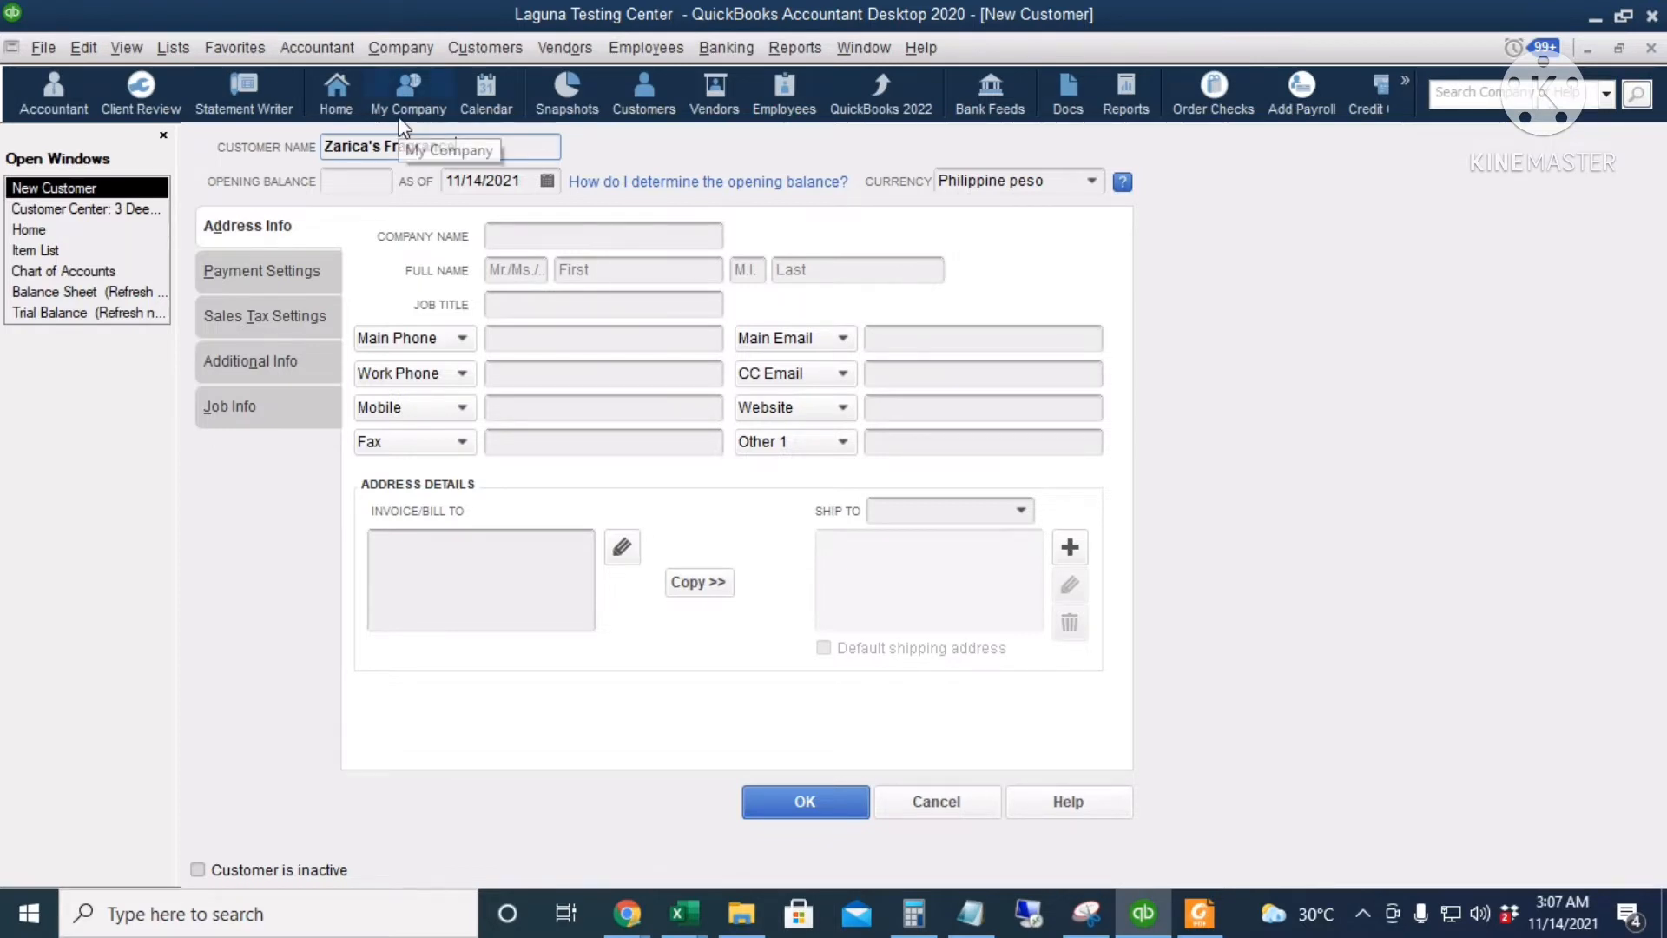
Go through the new customer's opening balance, company, job title, phone, e-mail and billing address fields without filling them in.
click(353, 180)
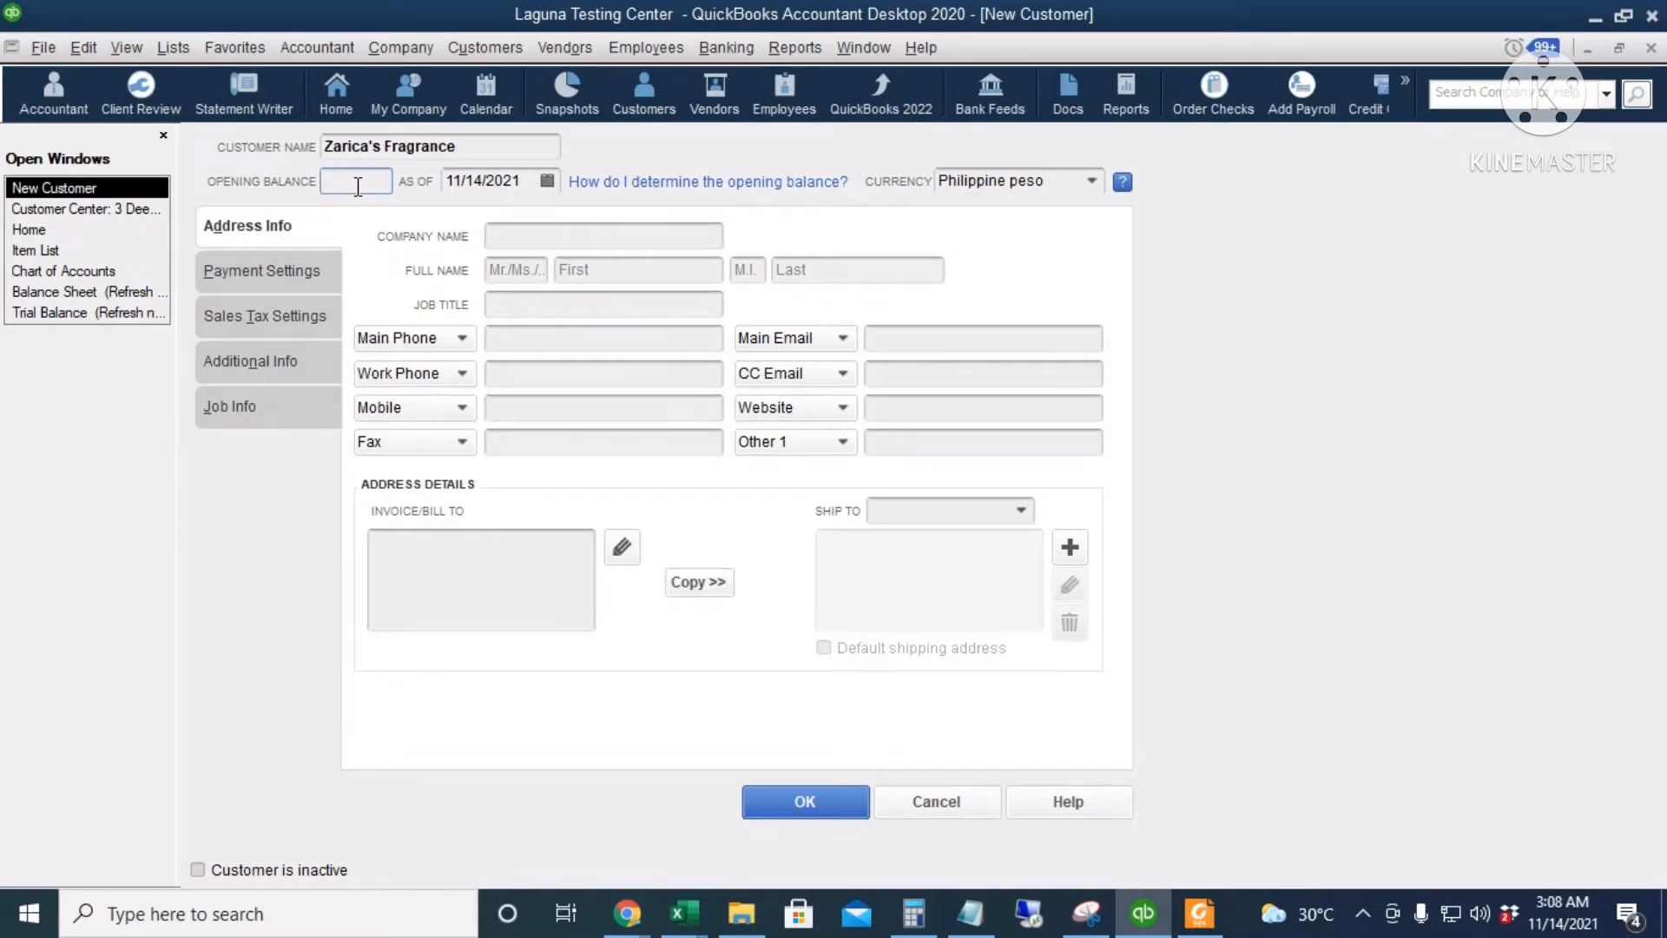
click(537, 238)
click(543, 301)
click(550, 348)
click(551, 372)
click(541, 409)
click(544, 440)
click(509, 567)
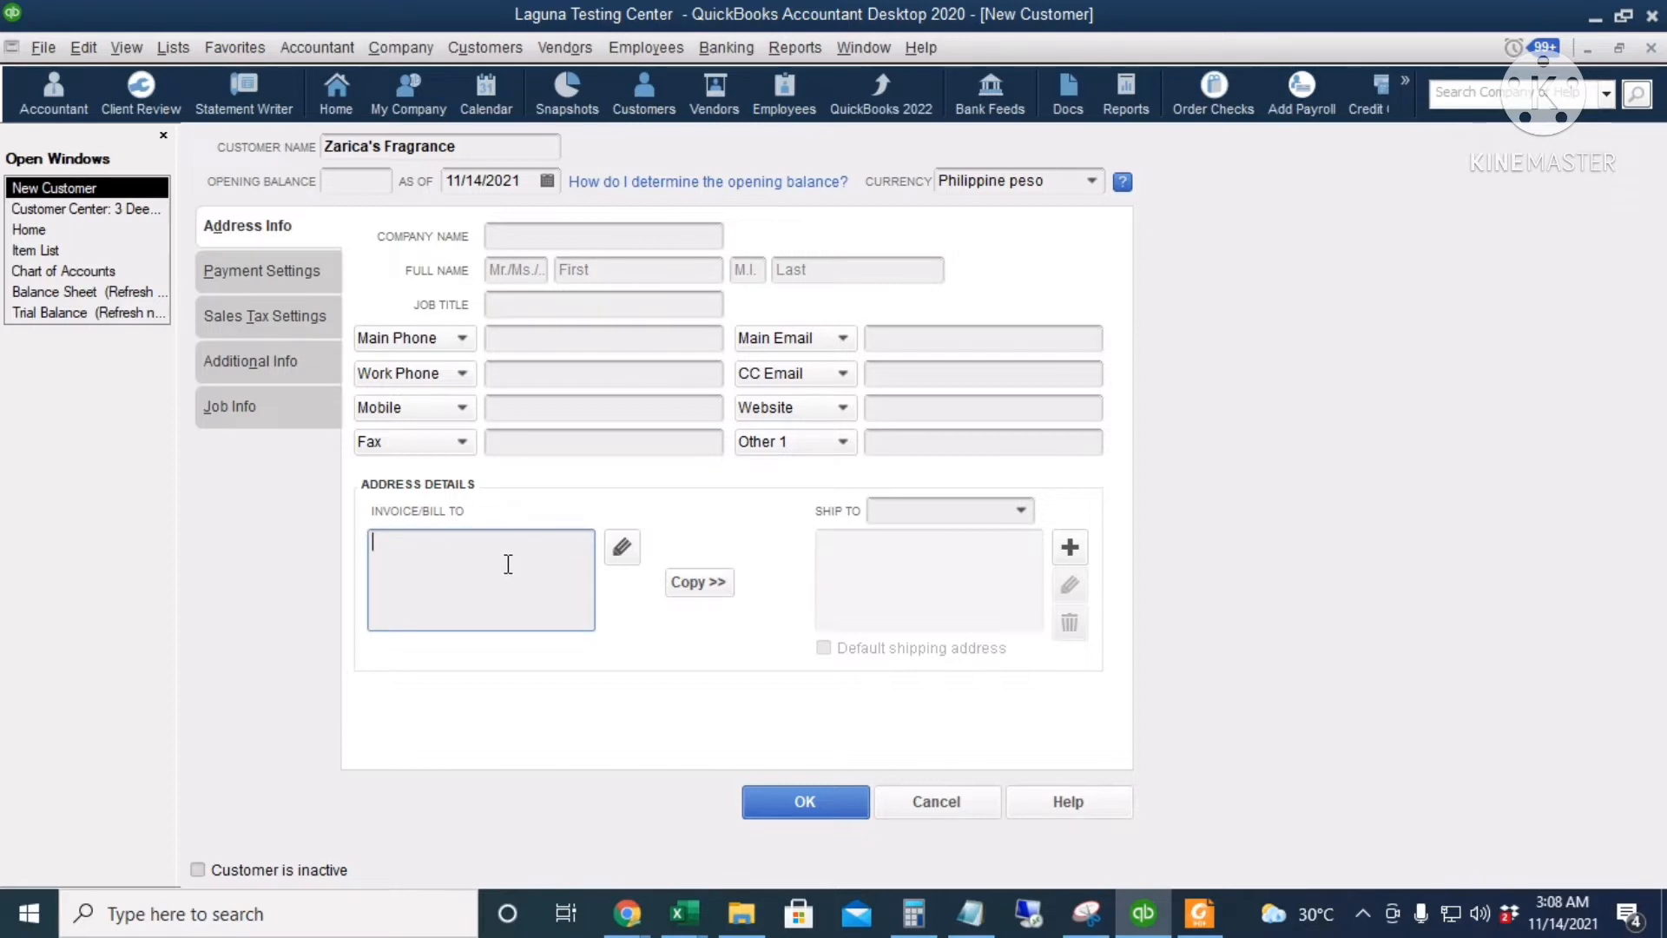
click(565, 335)
click(567, 371)
click(579, 411)
click(583, 439)
click(971, 345)
click(967, 375)
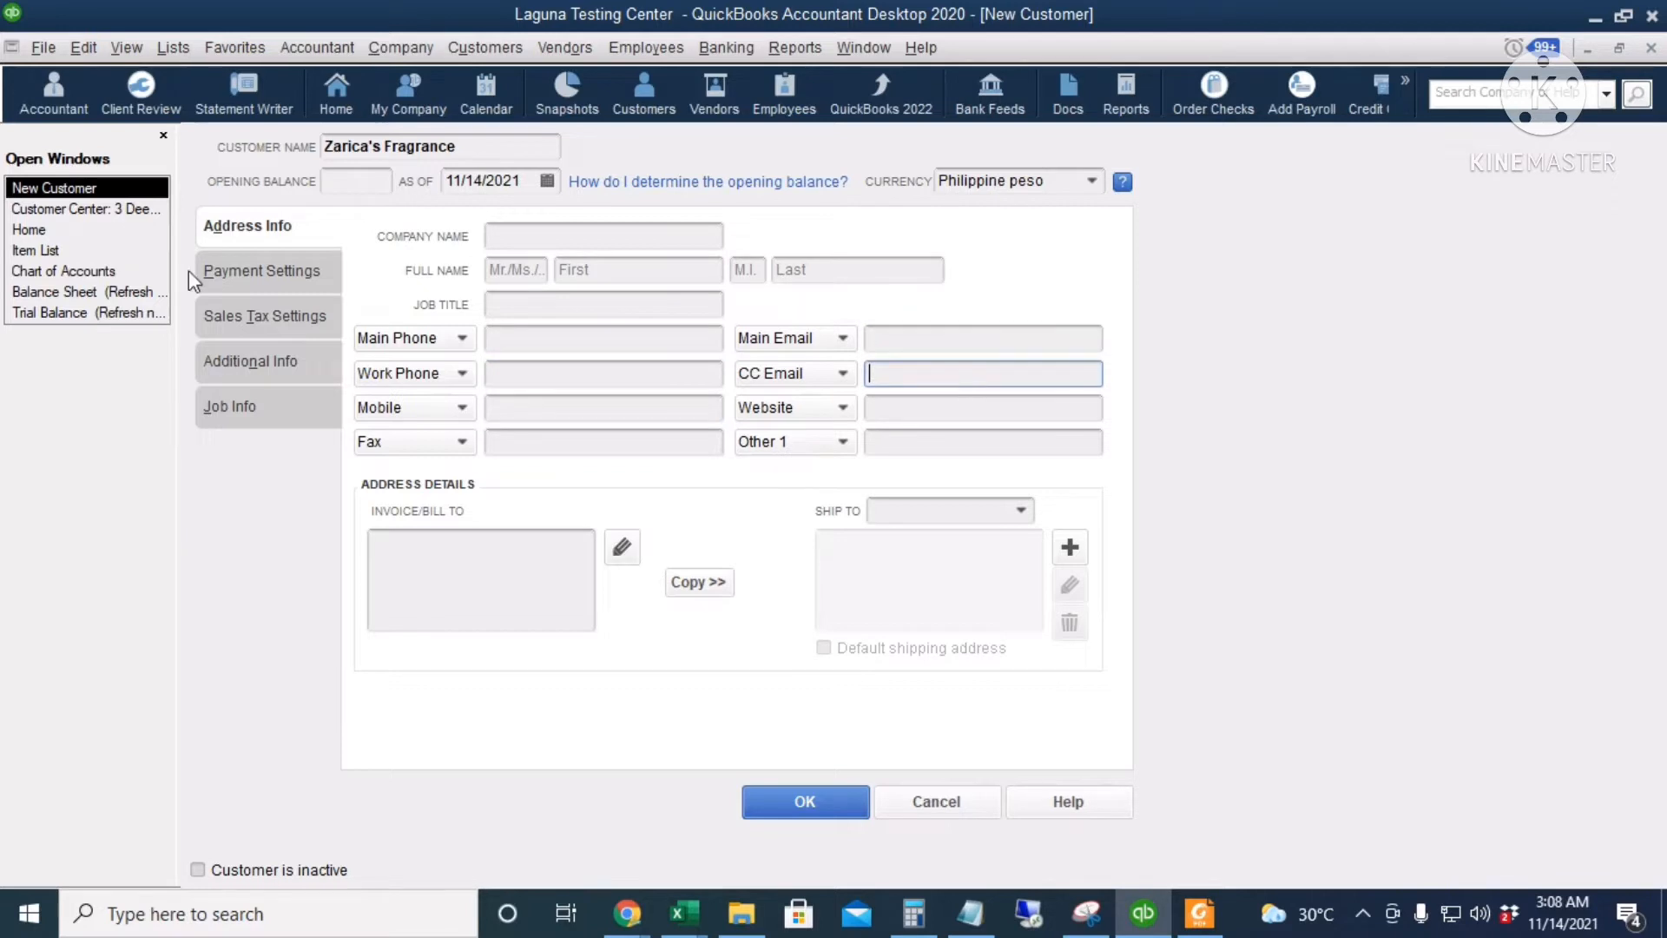
Review the new customer's payment, sales tax, additional and job settings, and save the customer.
click(262, 273)
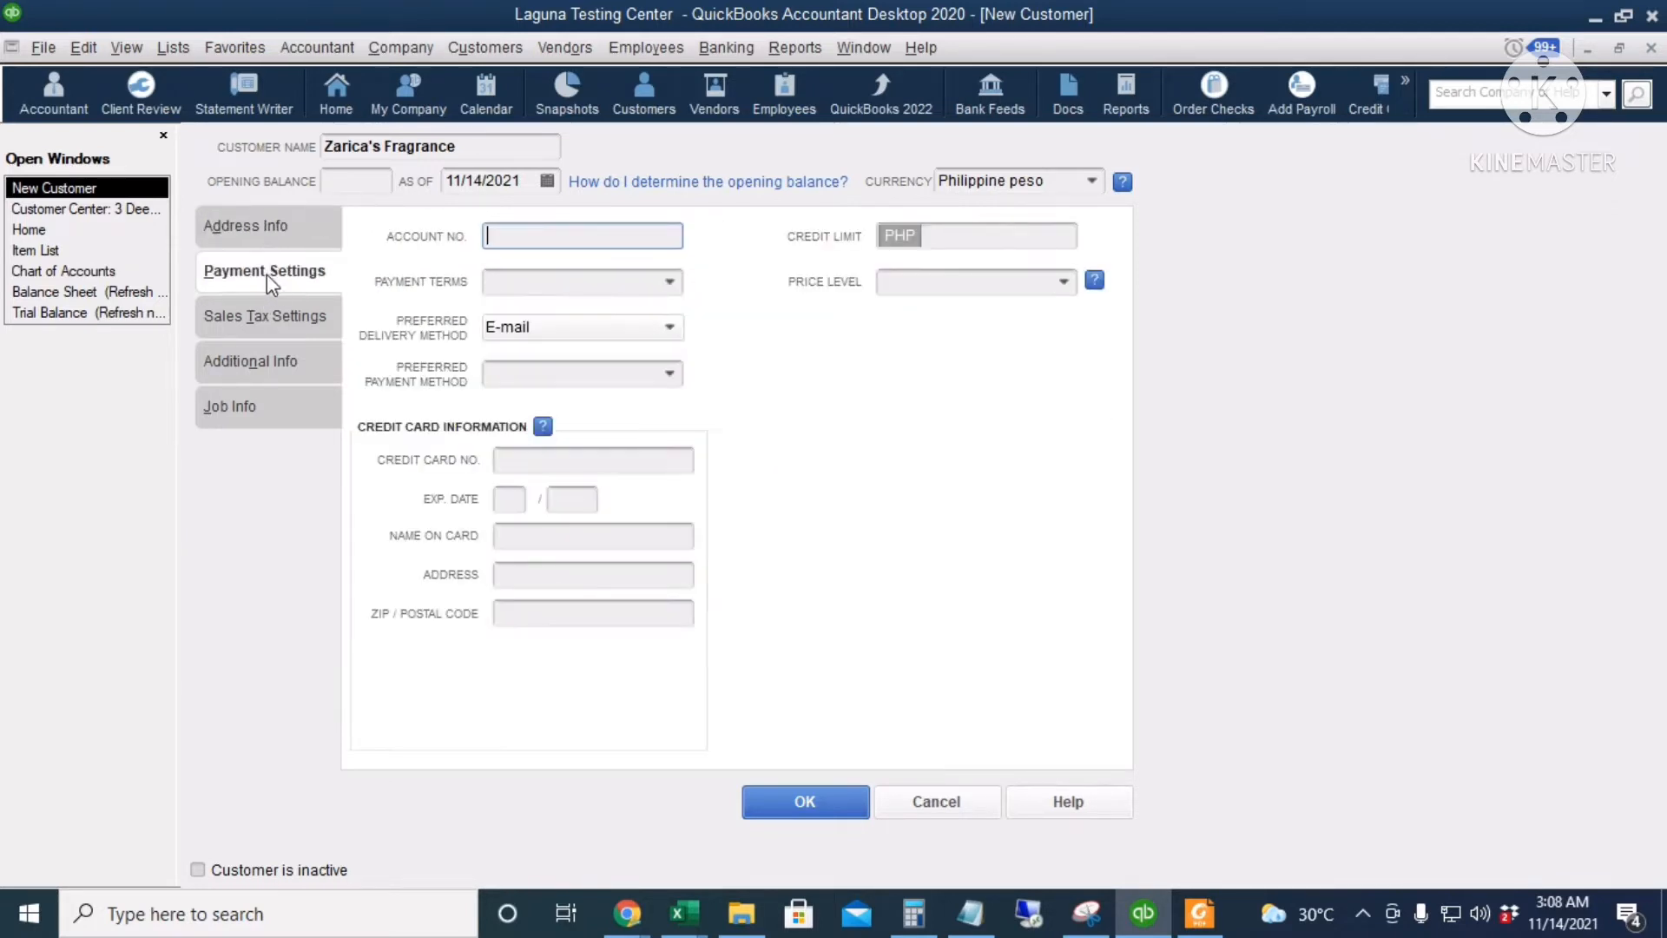
click(246, 319)
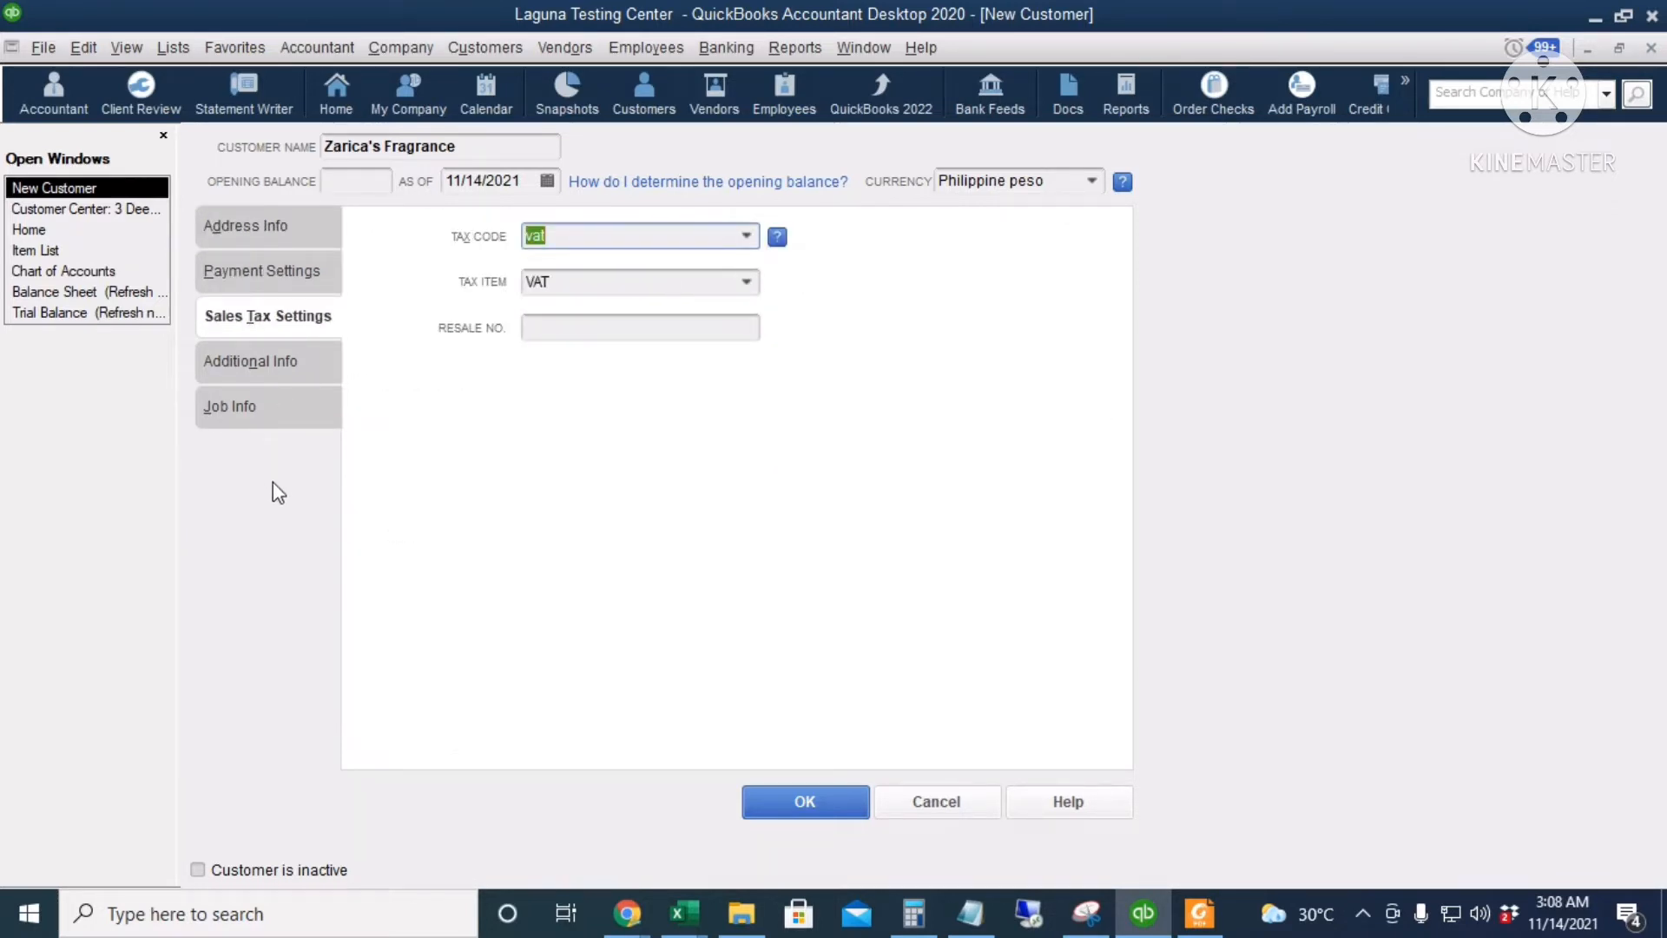
click(272, 359)
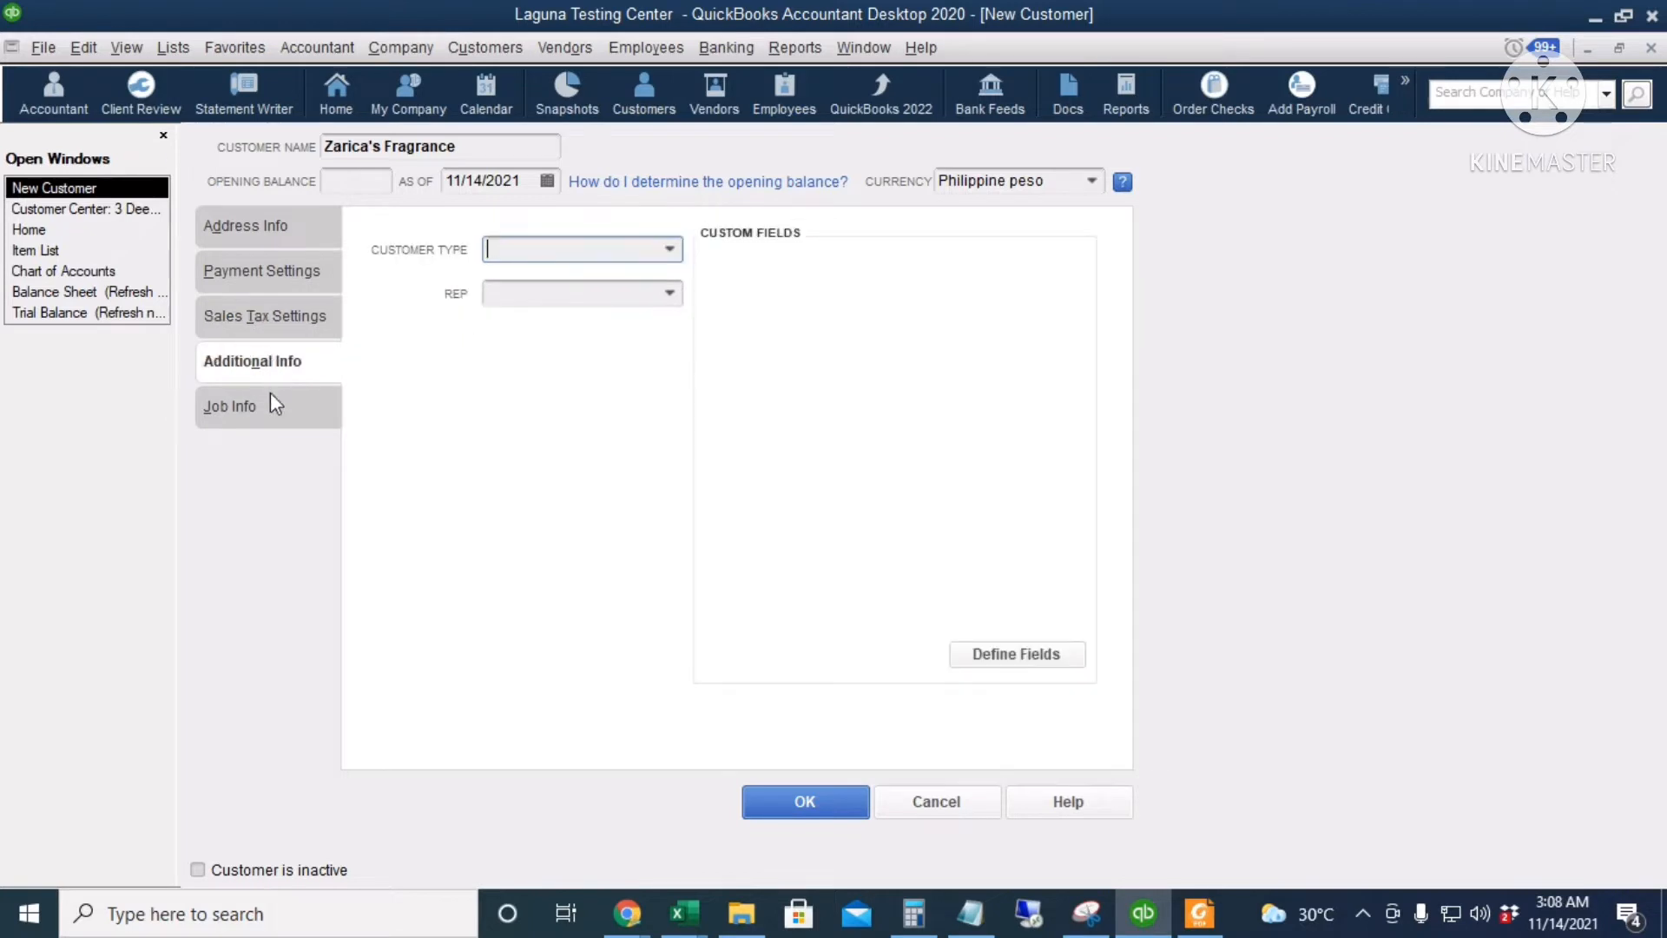
click(248, 408)
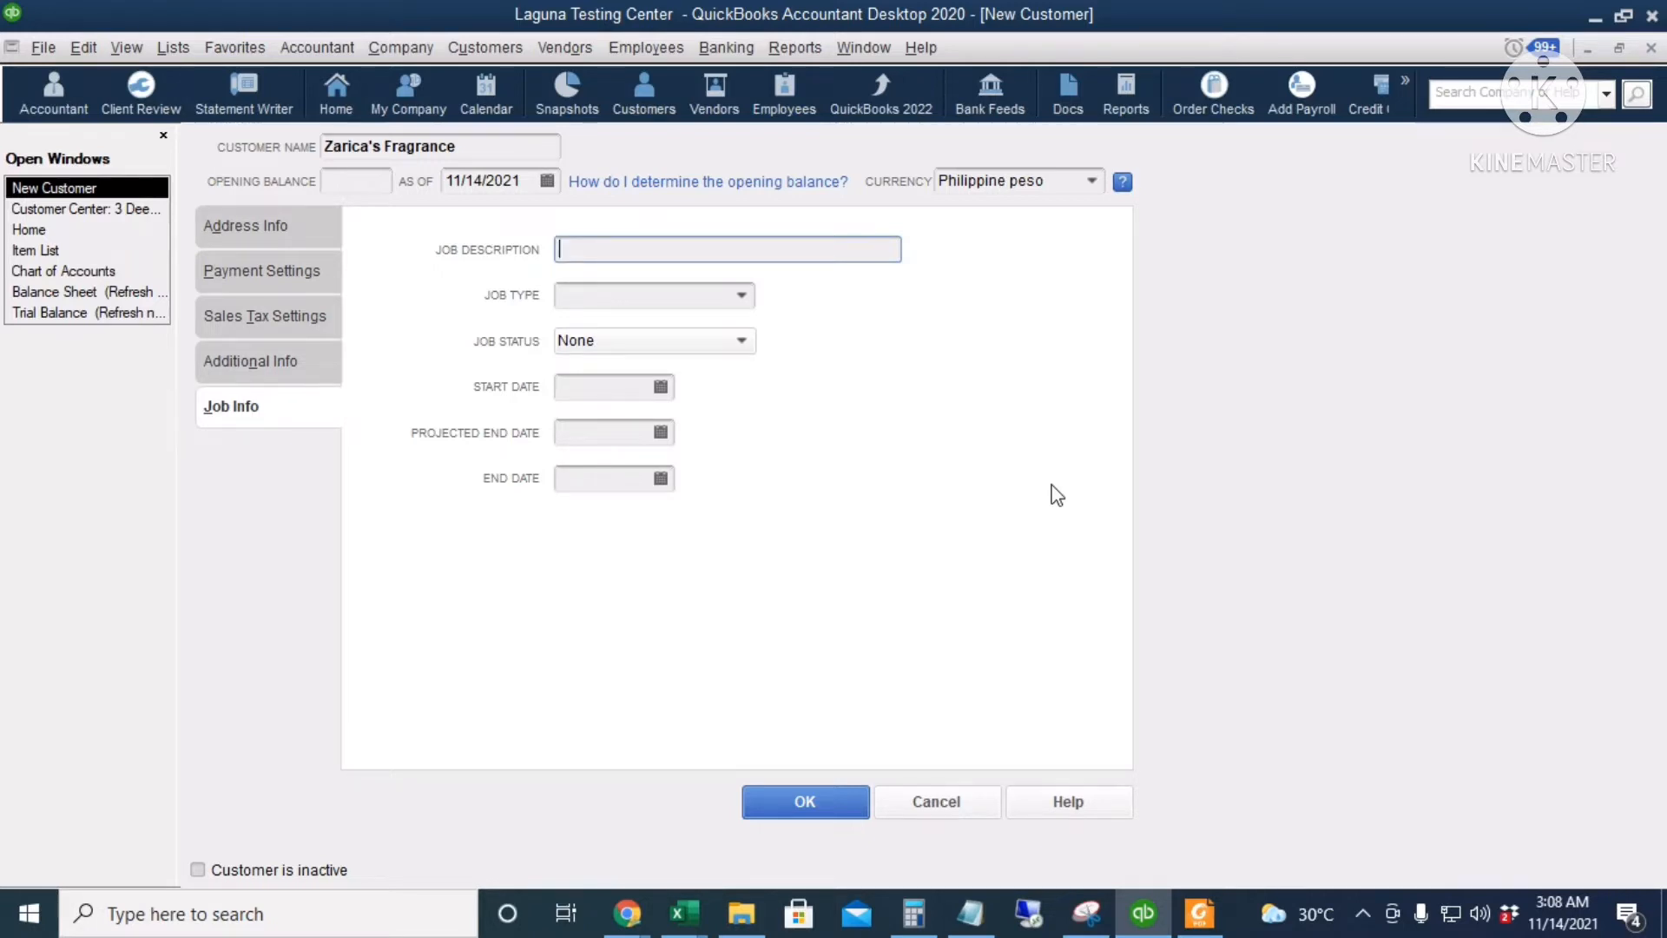
click(805, 801)
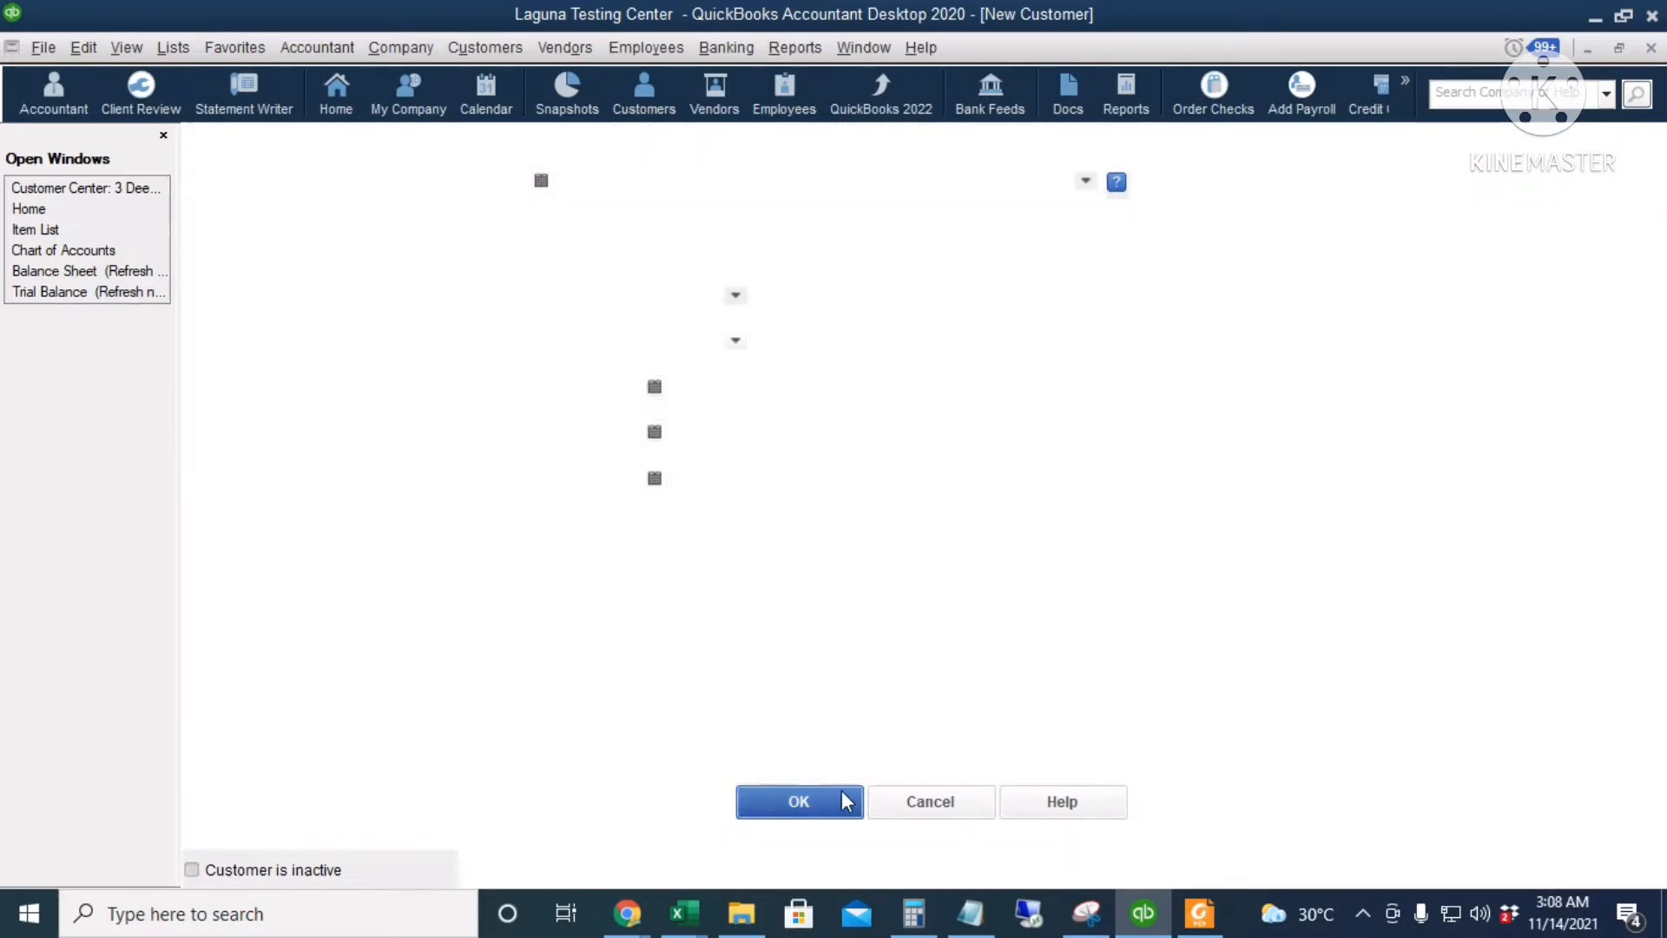
Browse the end of the customer list and open the customers for adding or editing multiple entries.
scroll(317, 473, up, 5)
scroll(325, 473, down, 6)
scroll(333, 471, up, 6)
scroll(332, 472, up, 6)
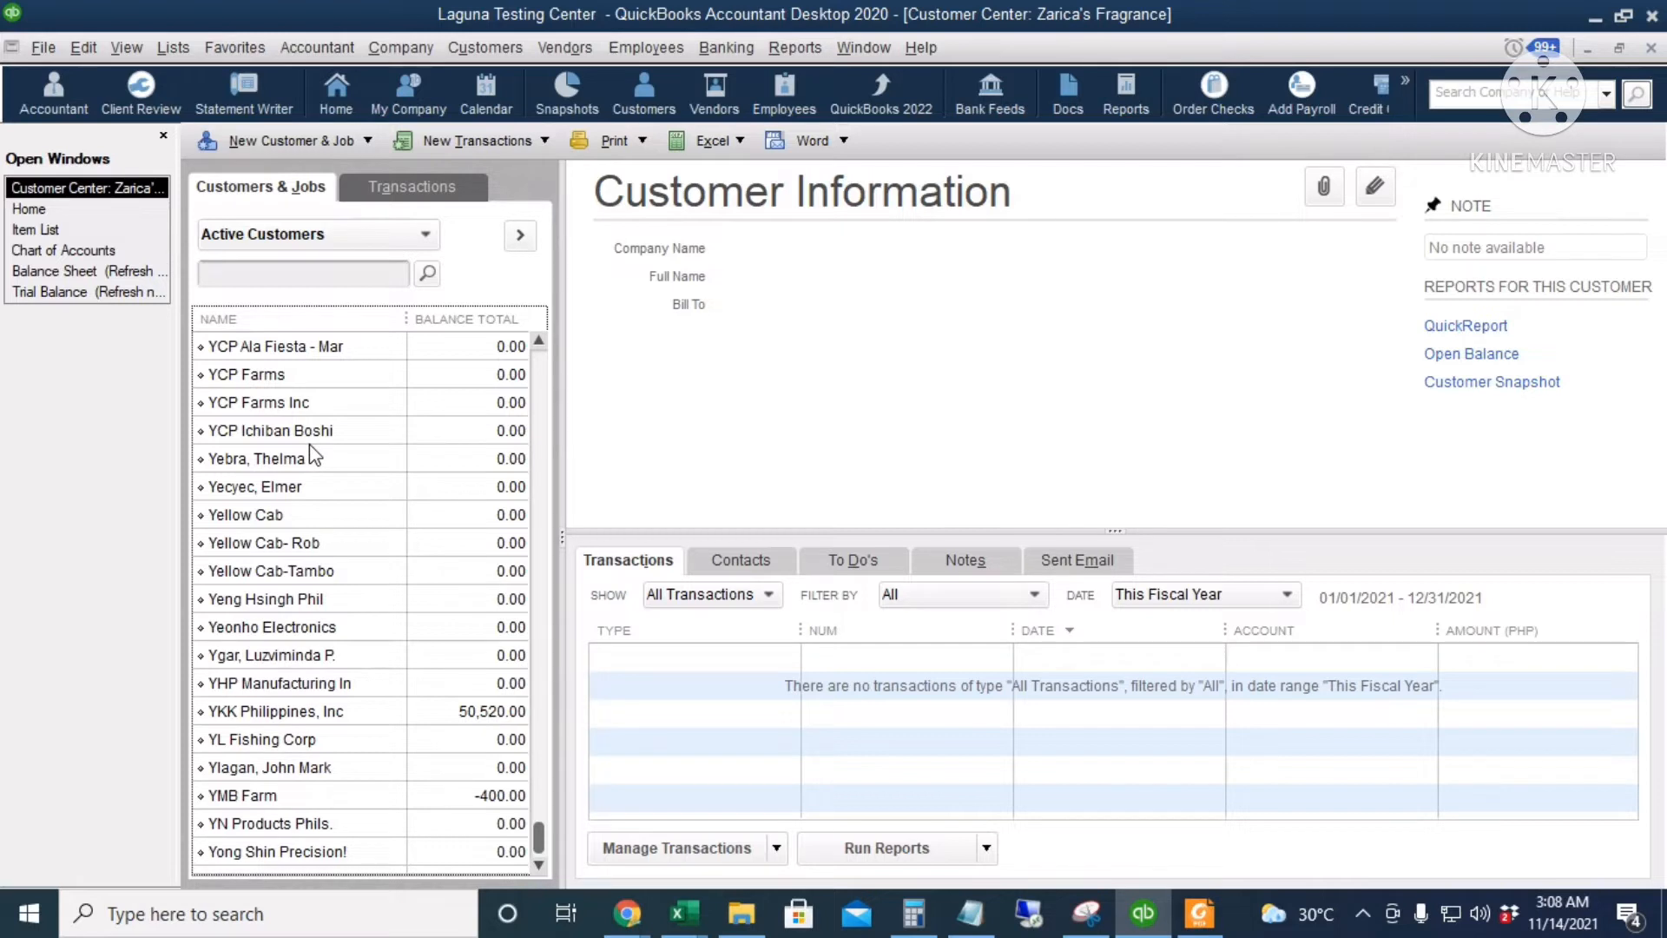
right_click(343, 378)
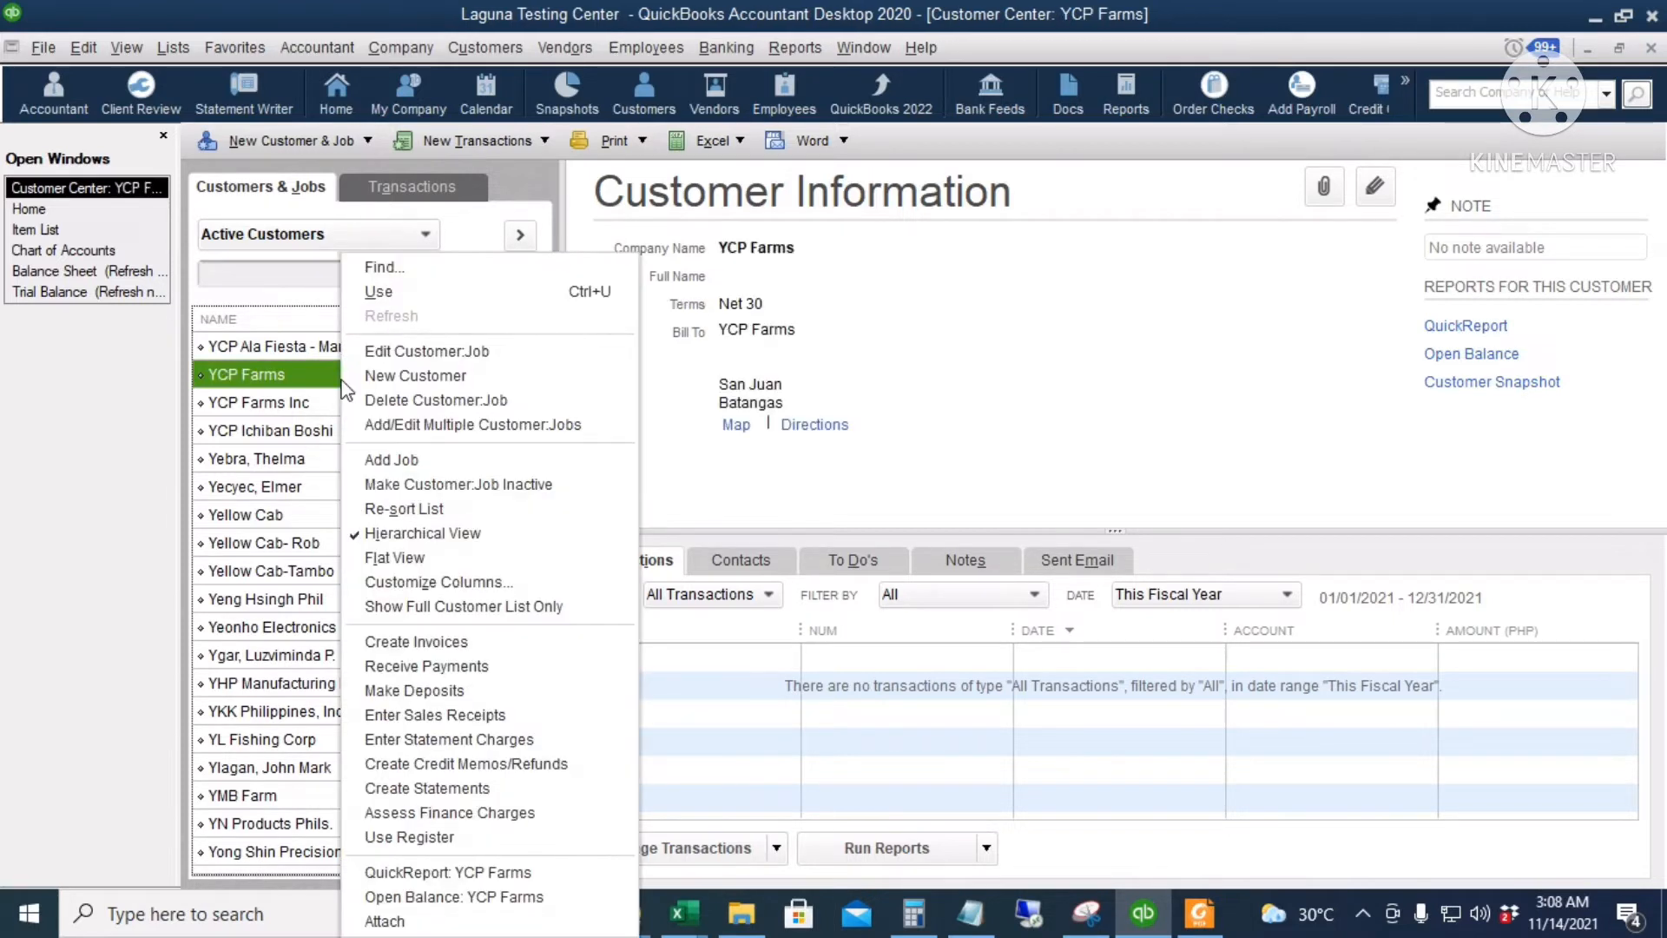
click(528, 426)
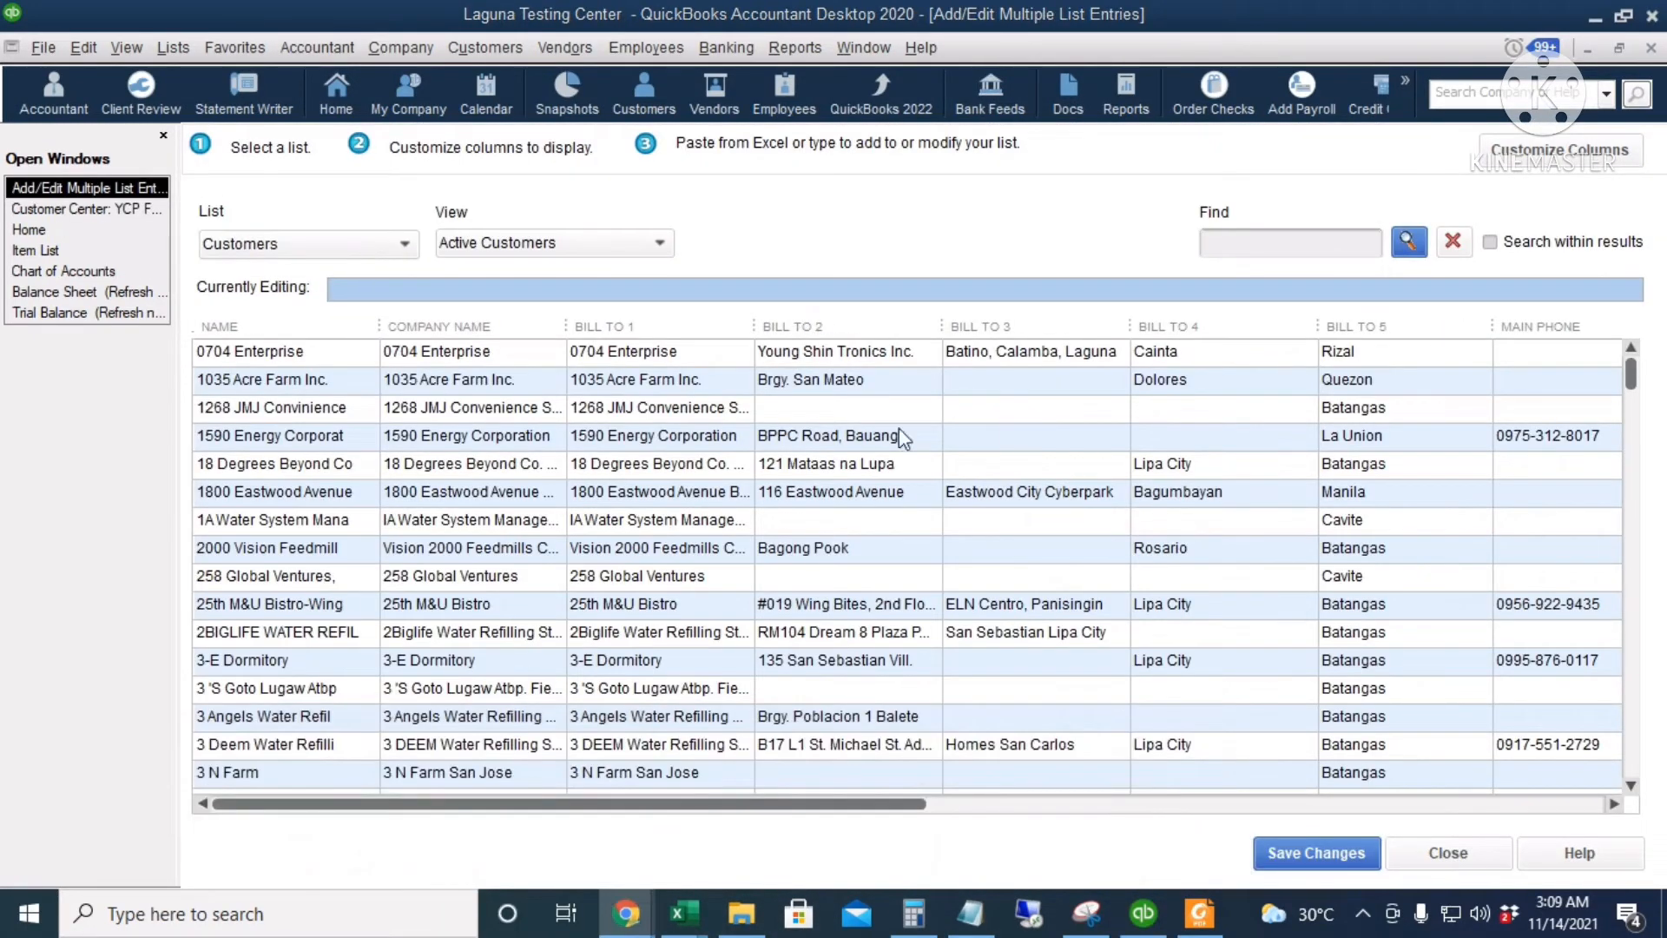
Browse down the customer entries and switch to the QB Customer Import workbook in Excel.
click(521, 576)
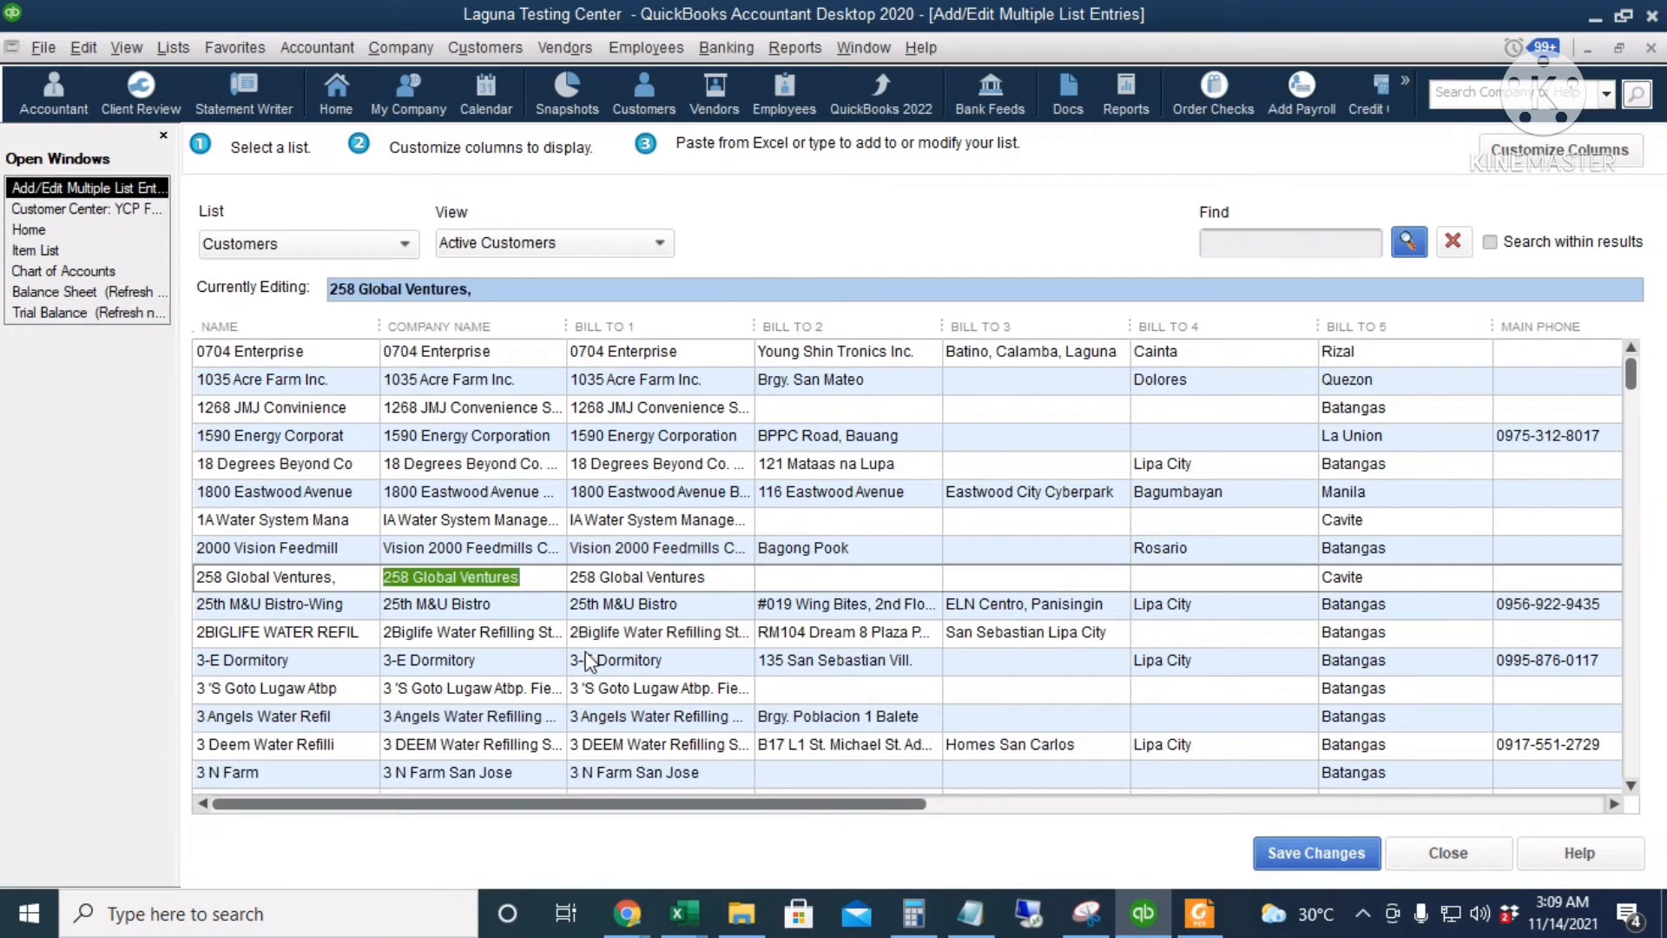
scroll(573, 651, down, 6)
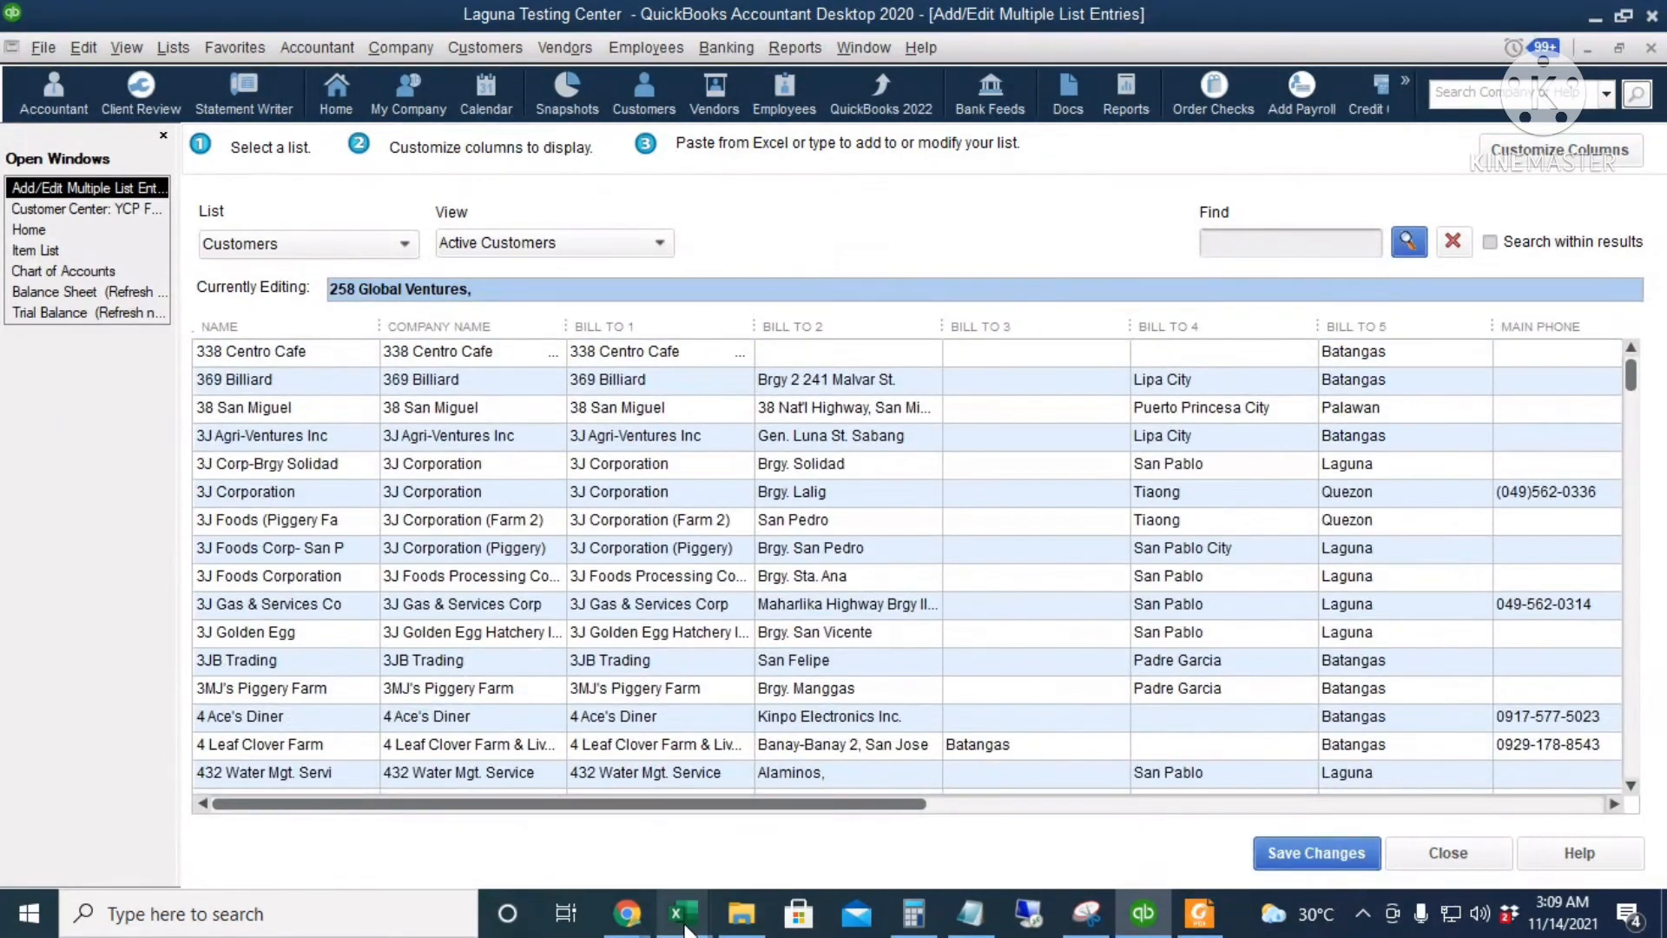
mouse_move(683, 914)
click(1161, 760)
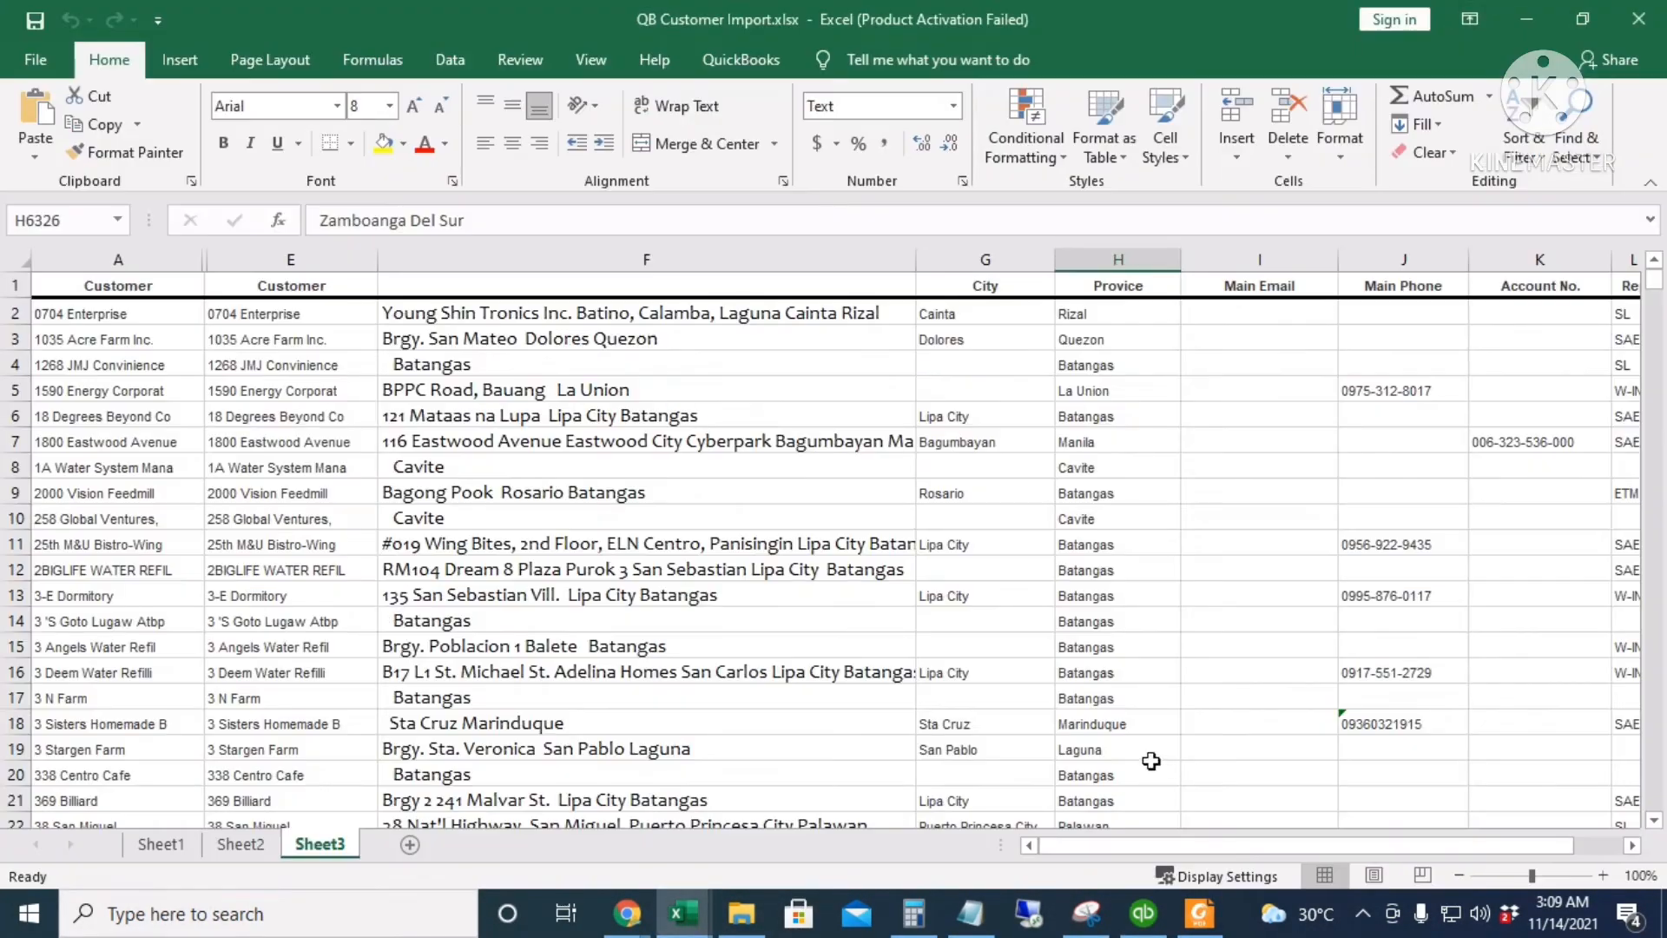
Look through the customer names, combined addresses and cities on Sheet3 of the customer import workbook.
click(558, 391)
scroll(608, 521, down, 15)
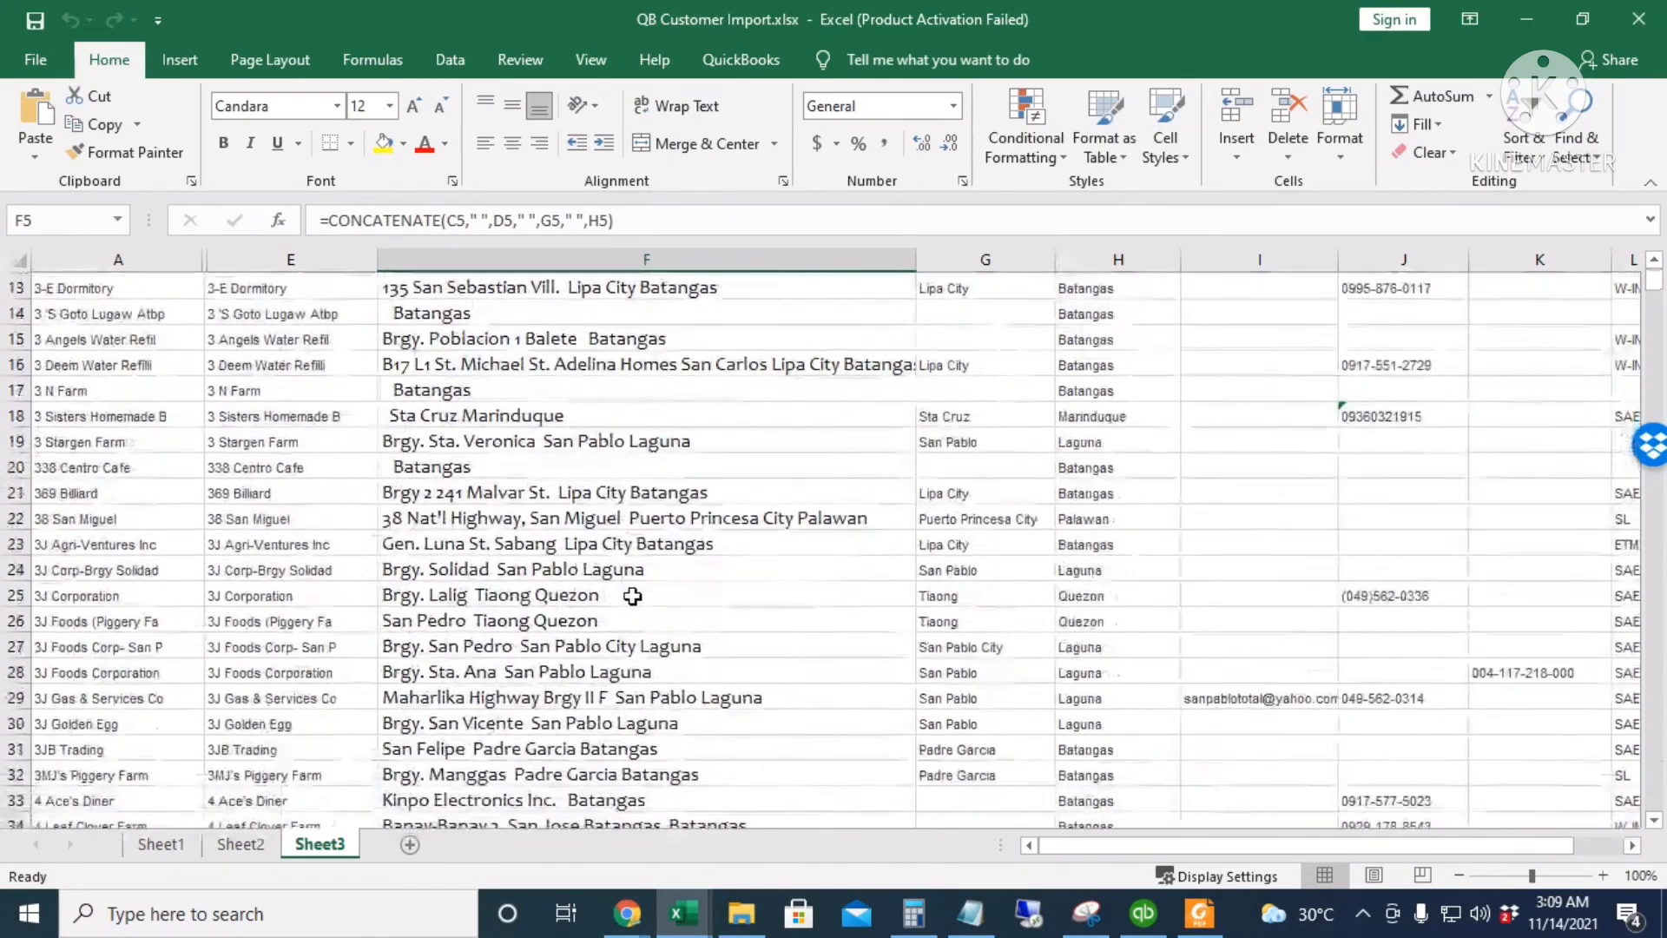
scroll(634, 616, up, 7)
scroll(636, 619, up, 8)
key(Right)
key(Down)
key(Down)
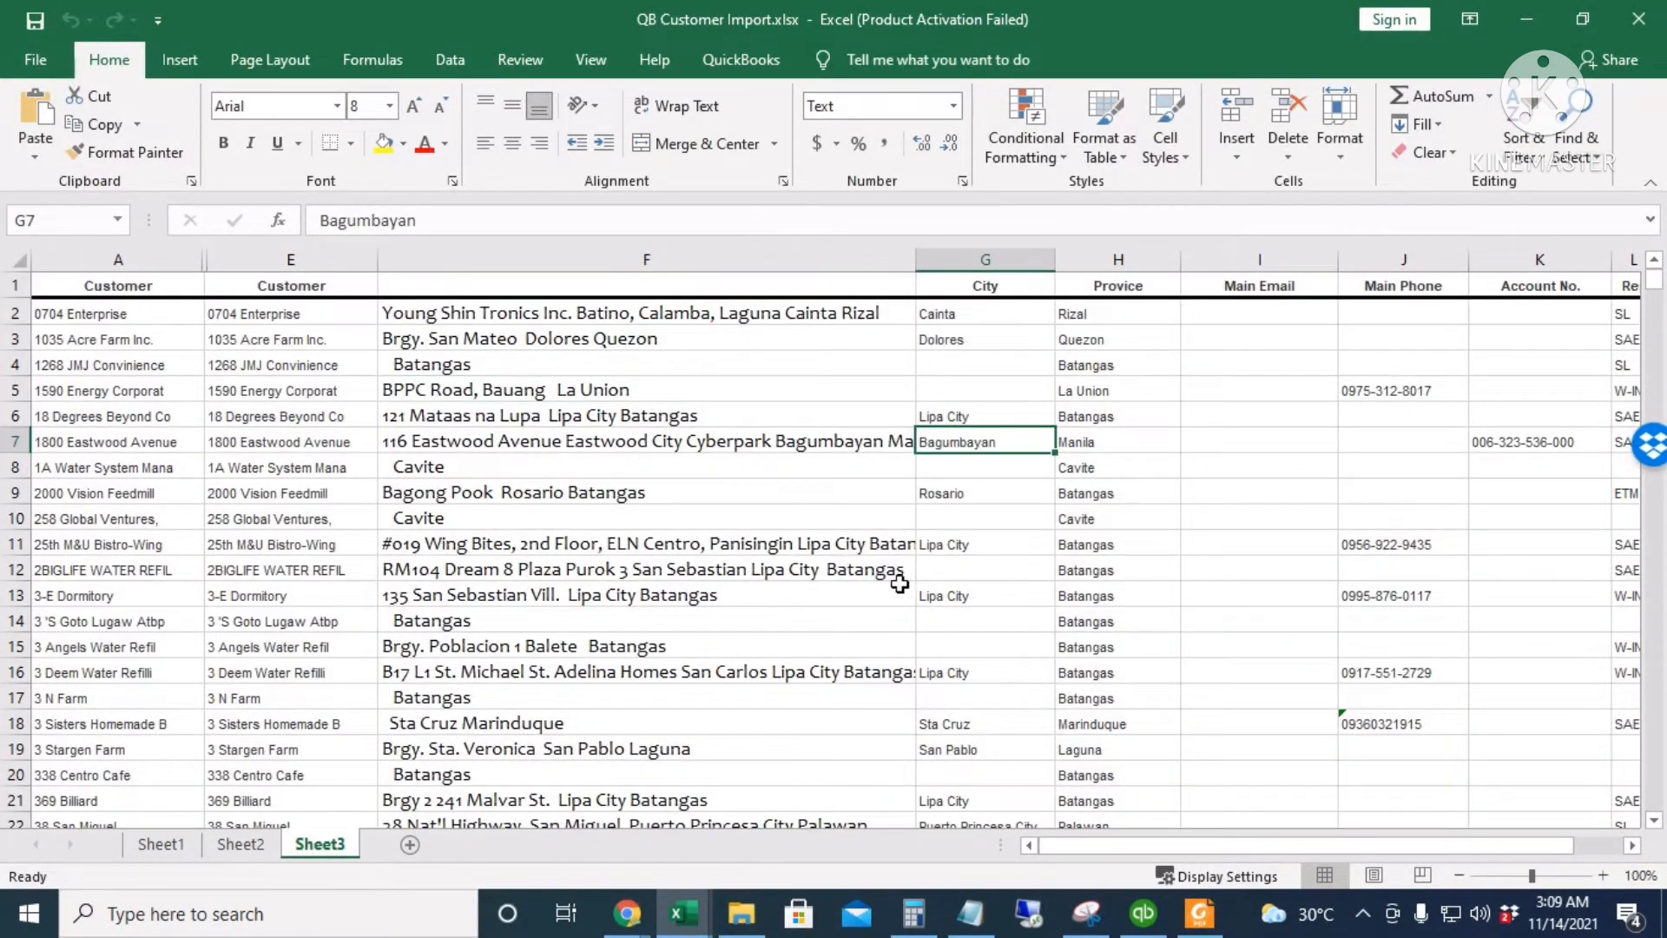
Select the entire customer sheet, including its header row, and copy it.
click(174, 259)
drag(185, 263, 1477, 320)
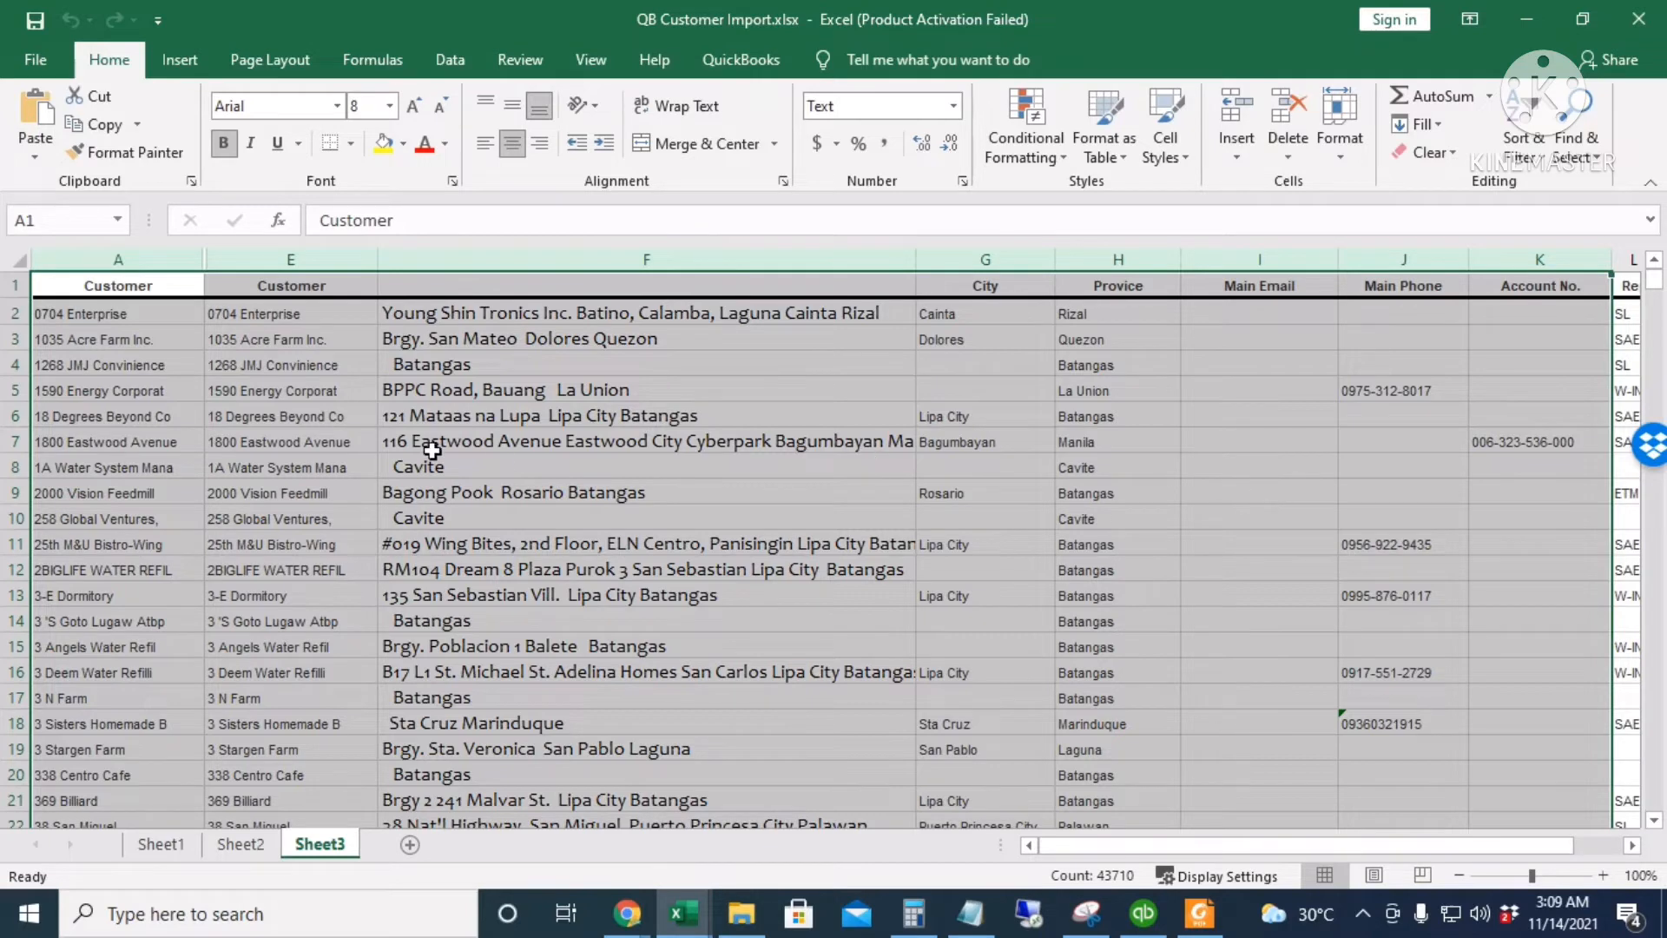
click(816, 442)
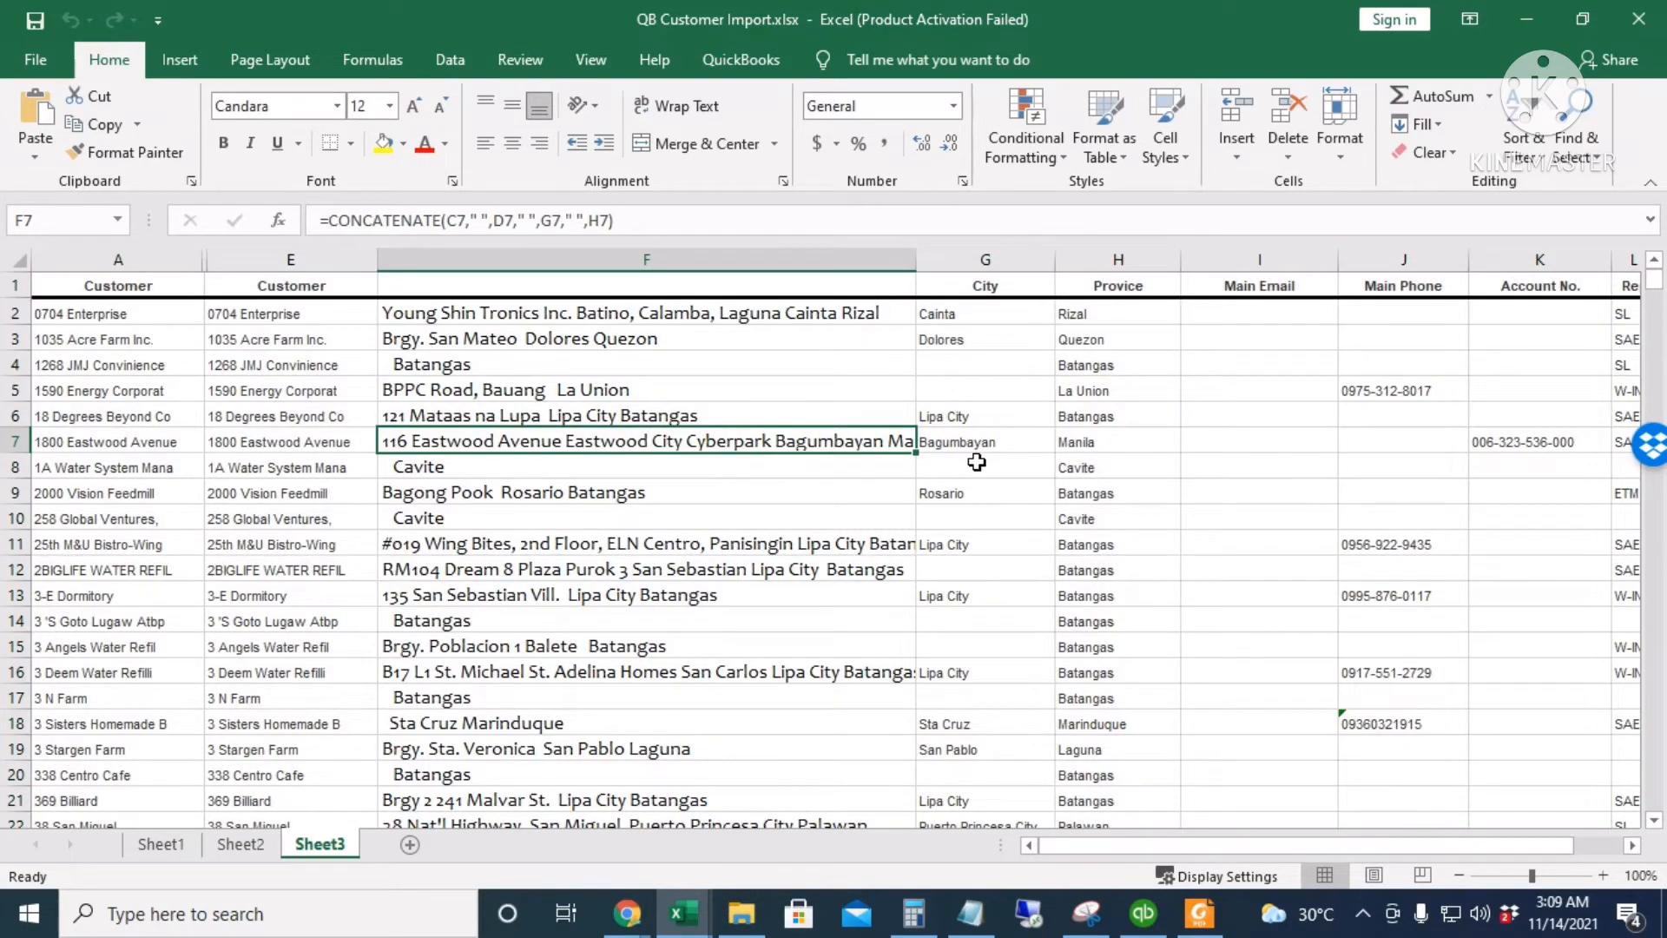
click(17, 258)
key(ctrl+c)
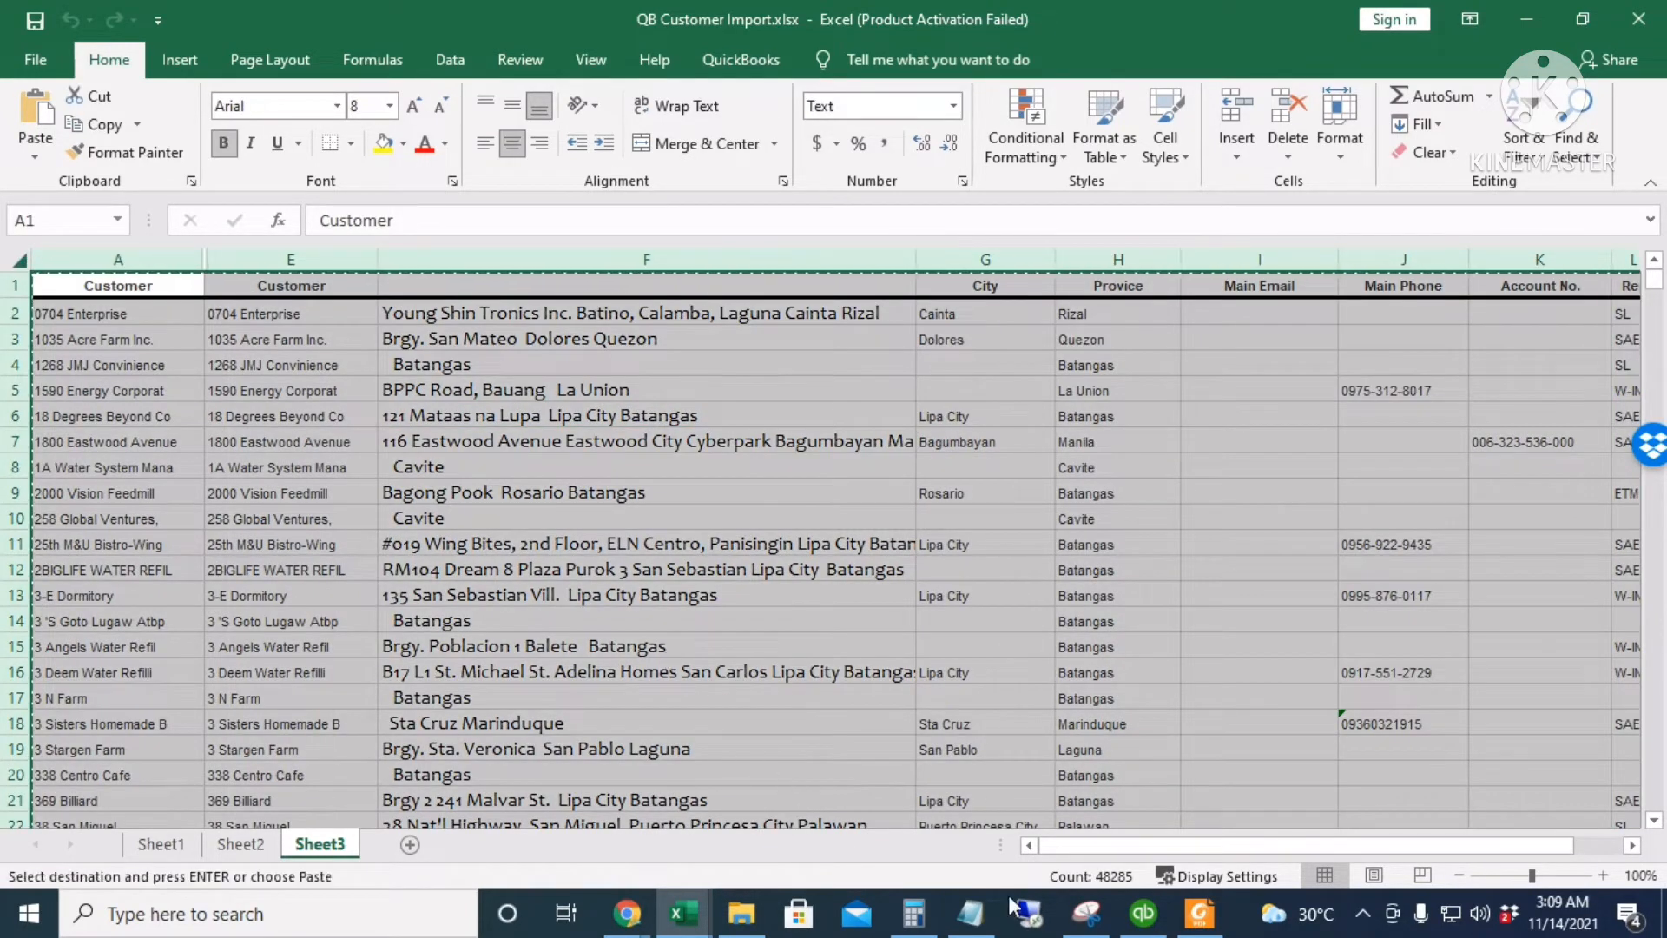
Switch to QuickBooks and select the first empty row below the last customer in the multiple list entries.
click(1143, 913)
drag(1632, 365, 1643, 814)
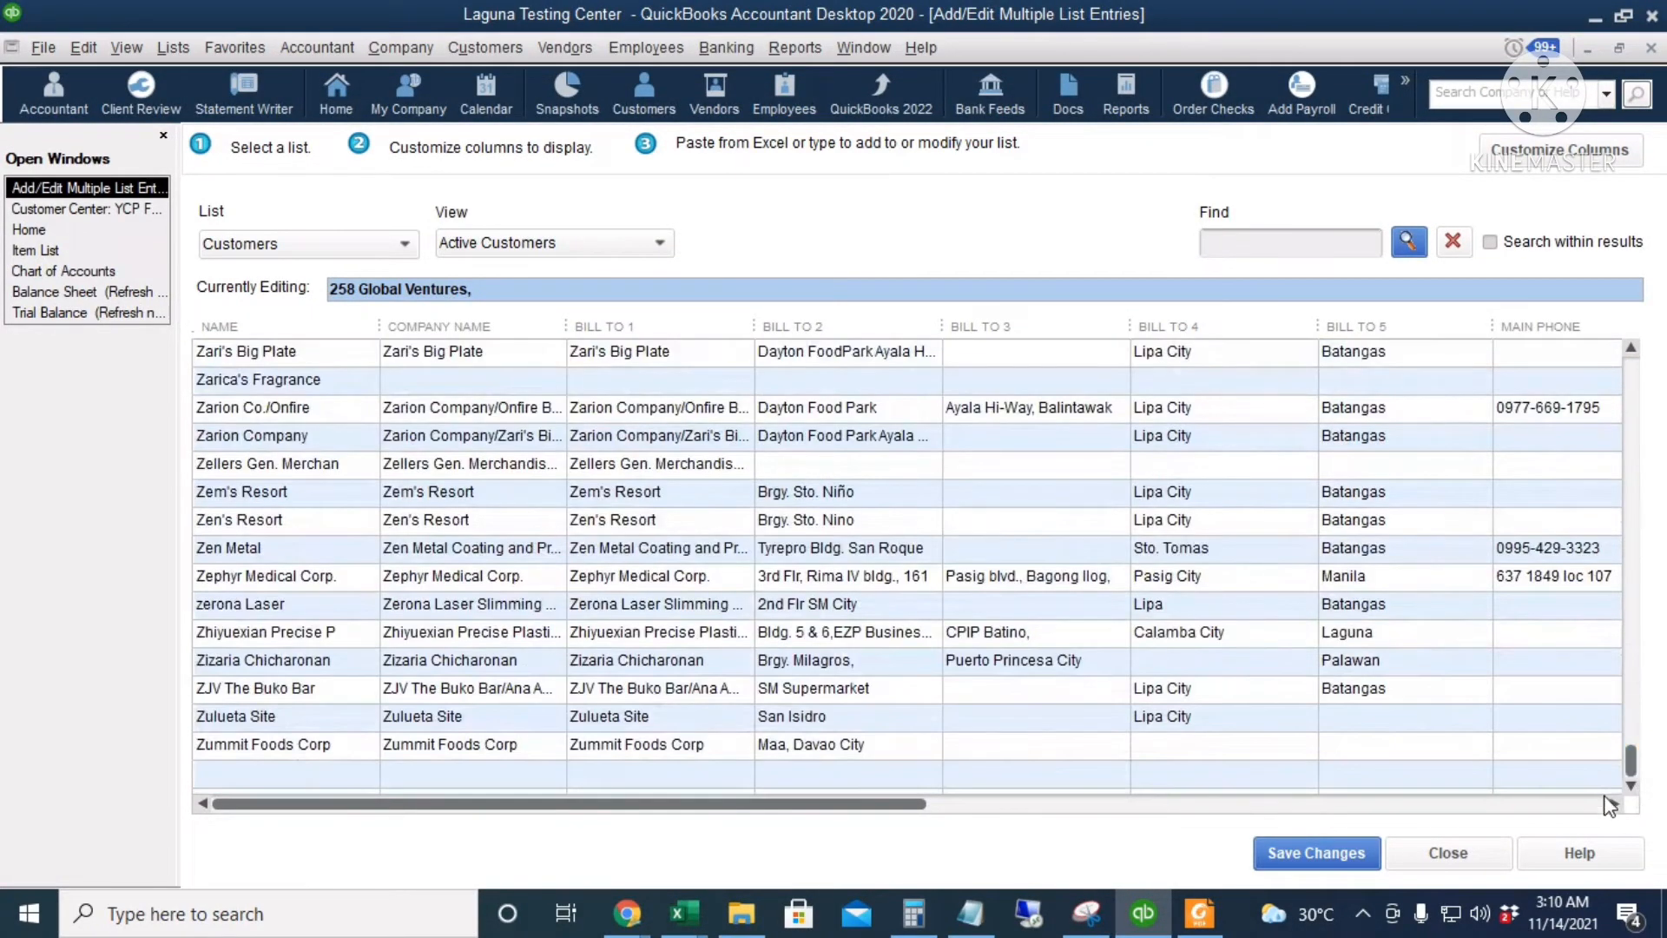
click(242, 773)
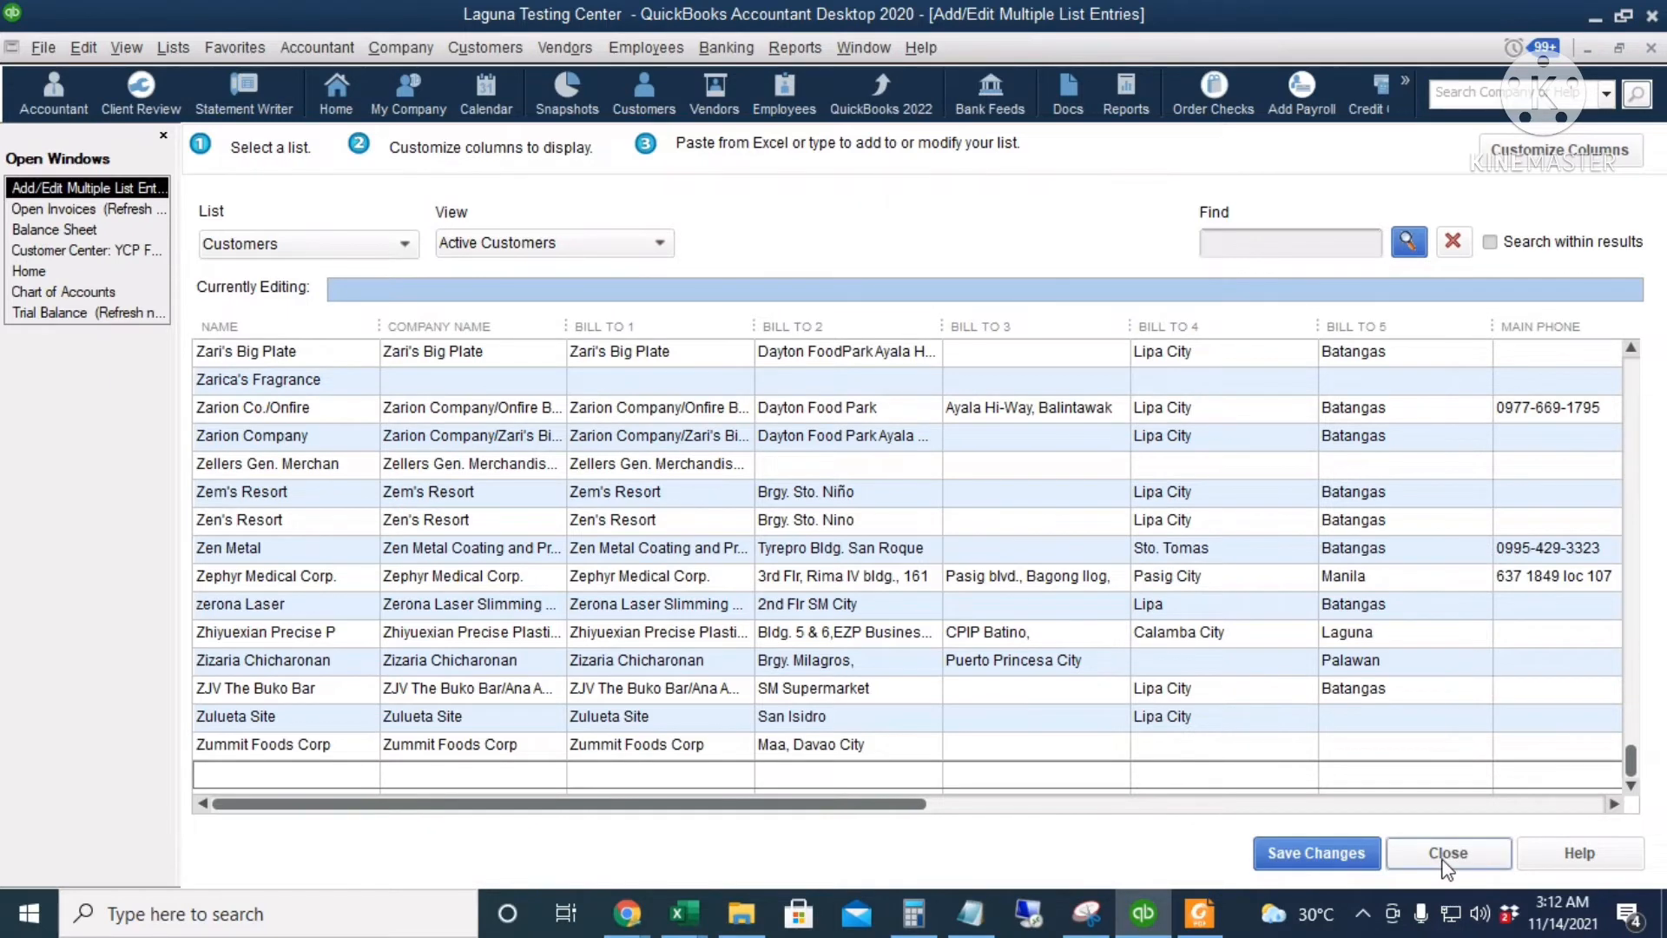
Close the multiple list entries window without pasting and open the item list from the home page.
click(1445, 853)
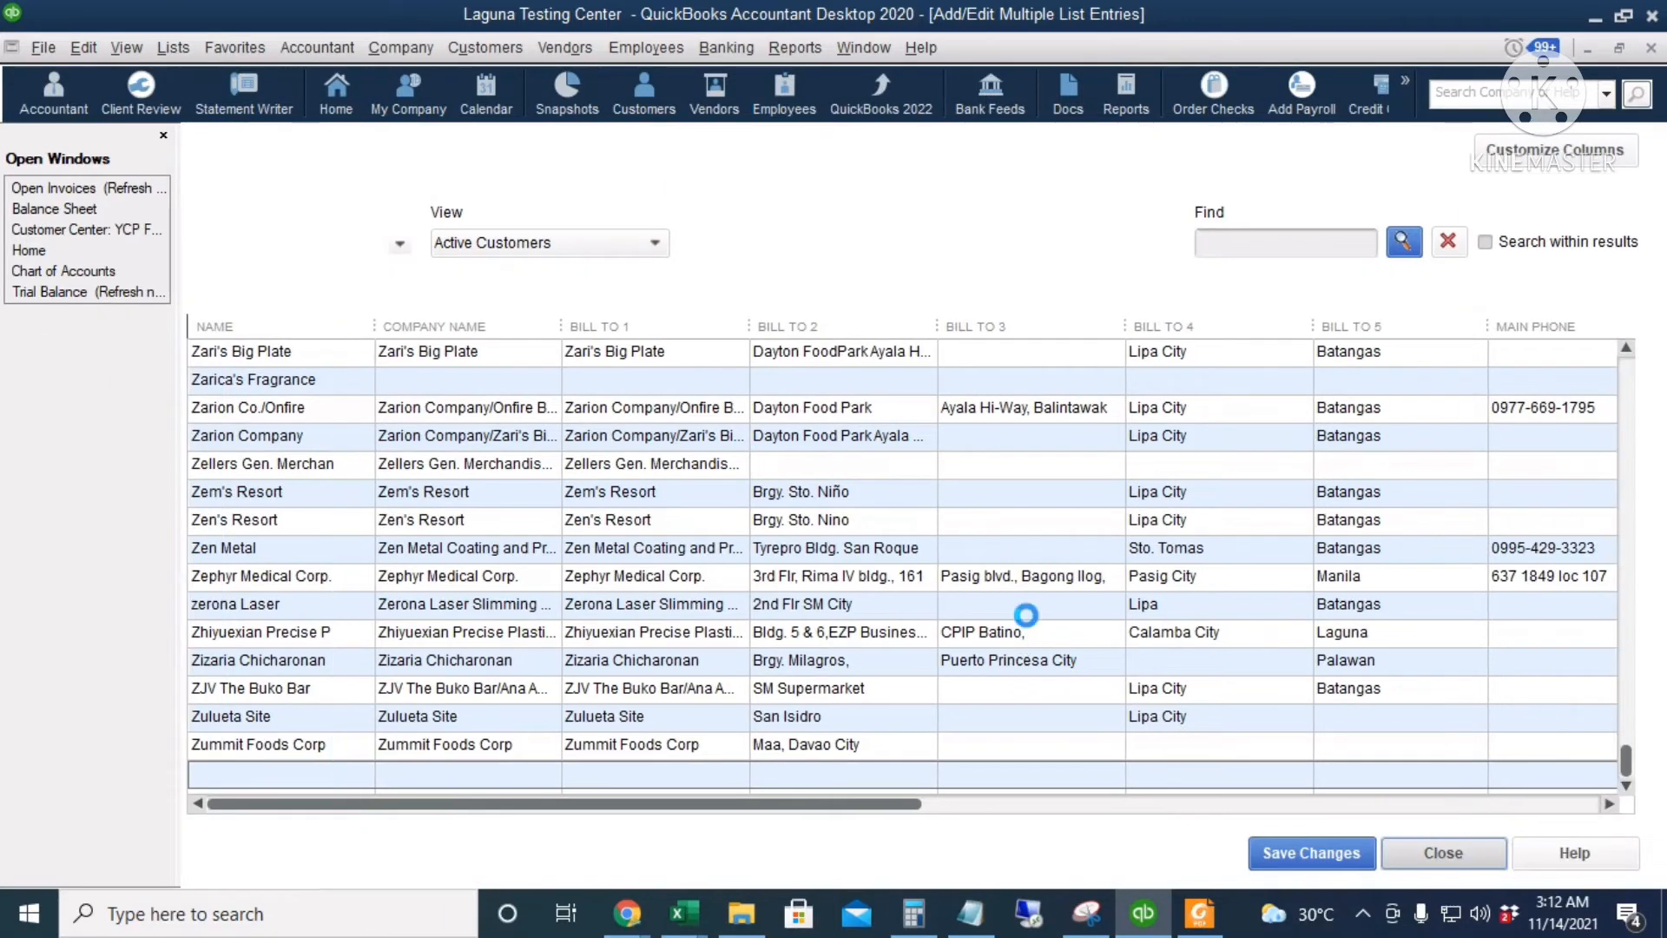
key(Escape)
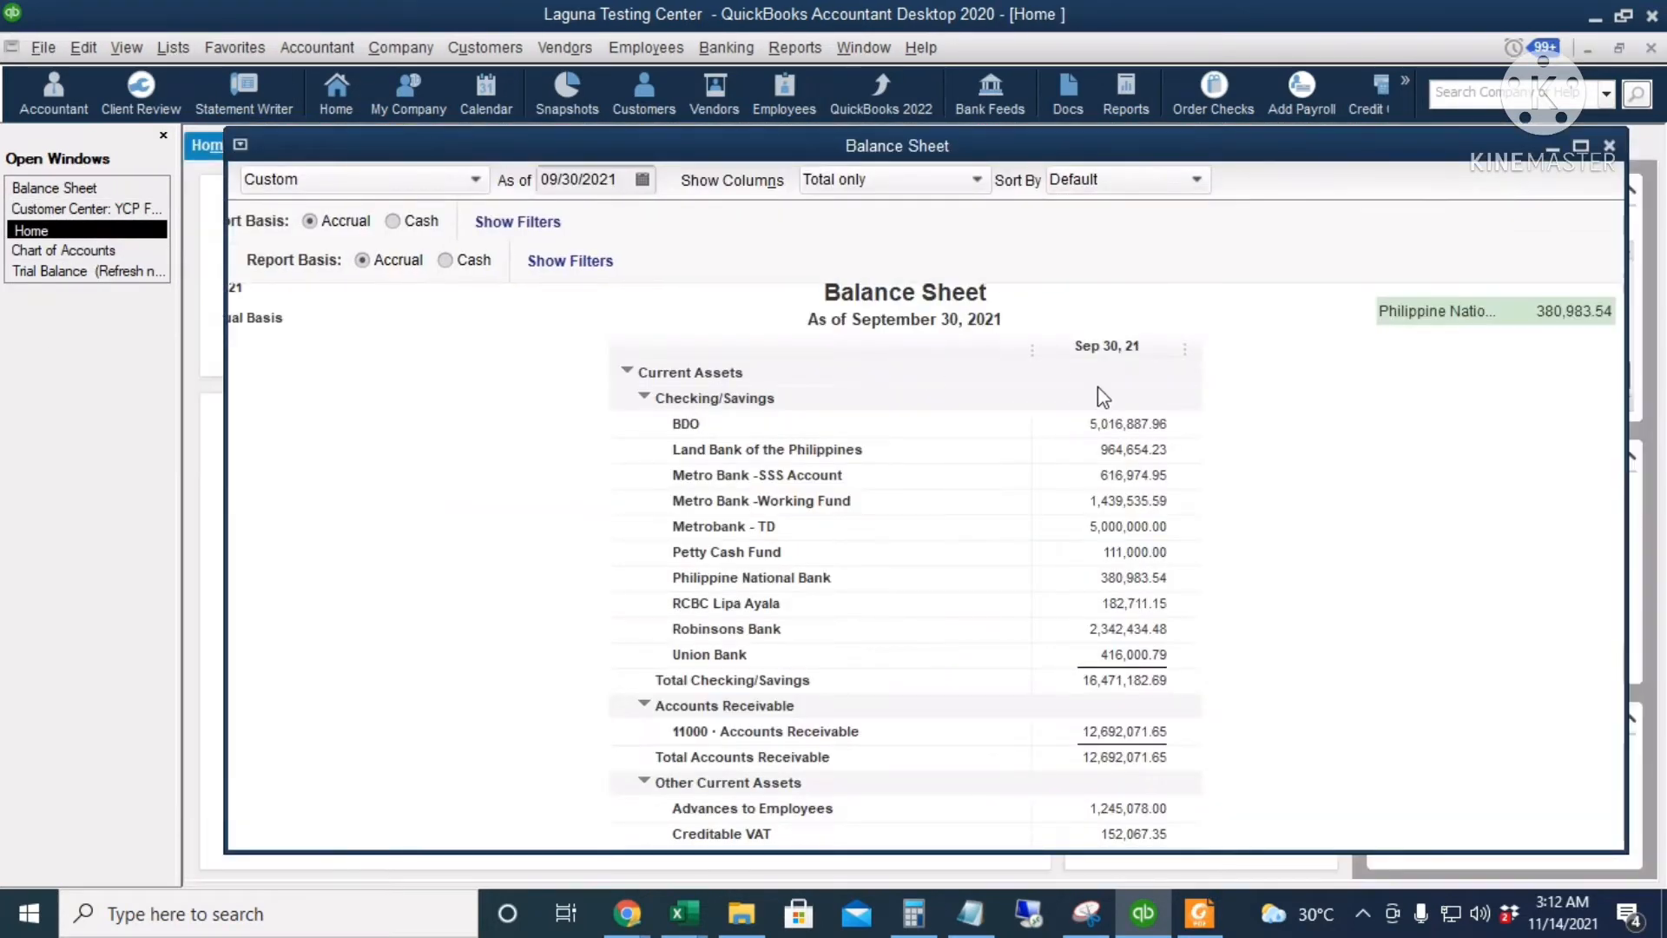
click(1137, 321)
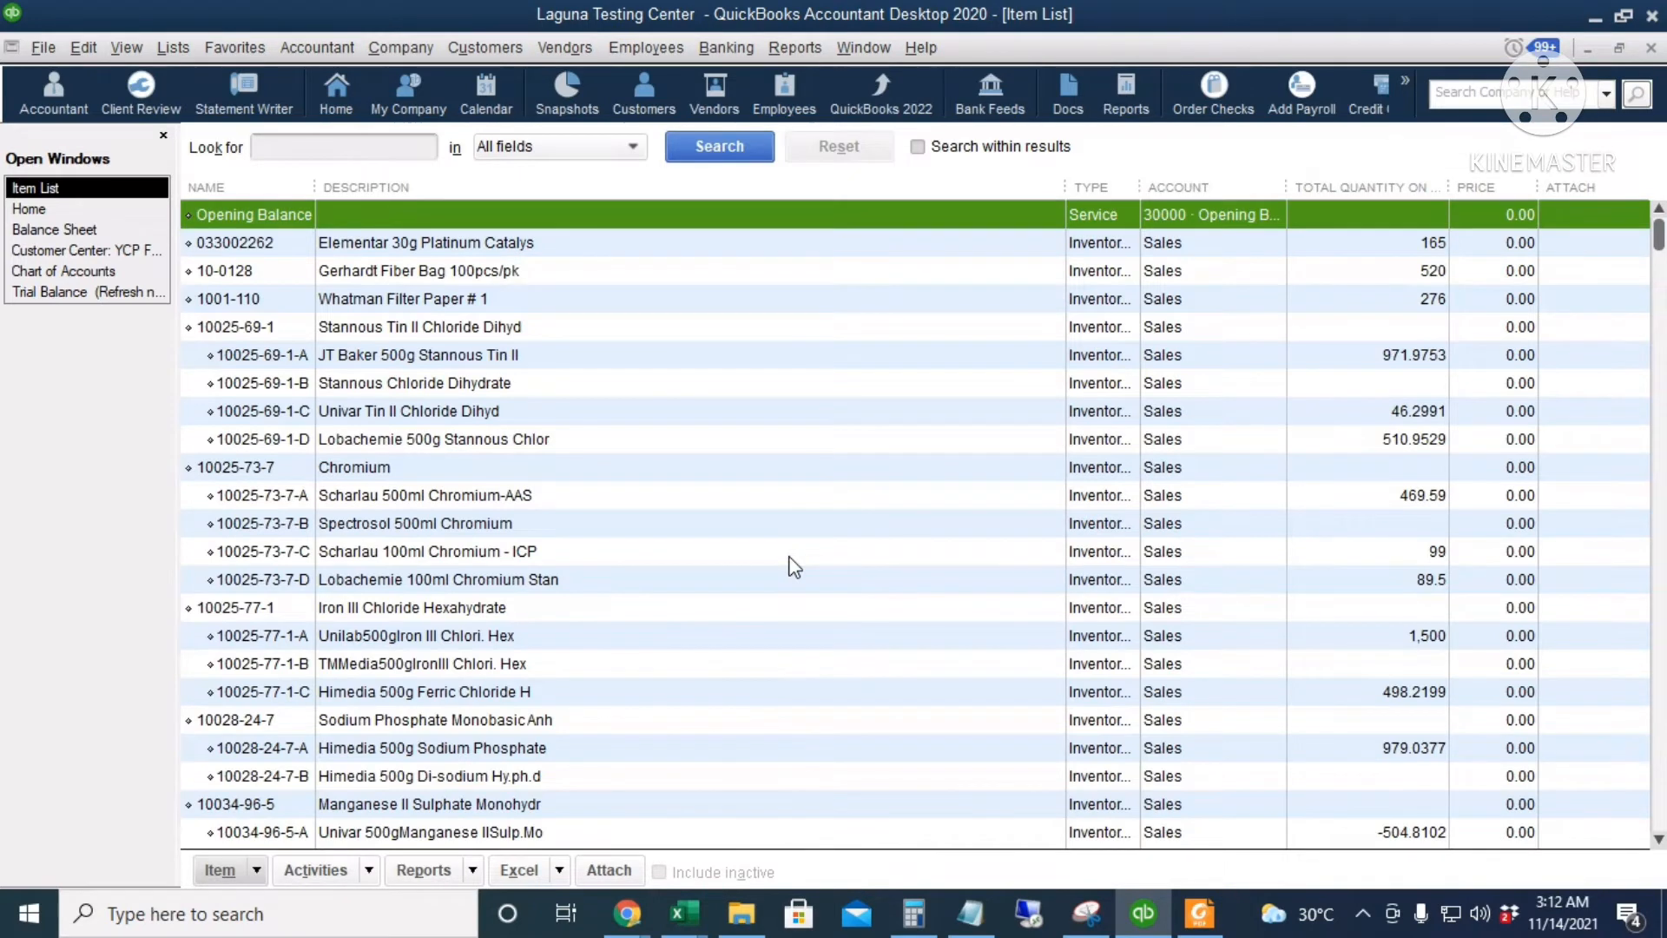
Widen the name, type and account columns of the item list and select the Opening Balance item.
drag(315, 187, 415, 180)
click(719, 262)
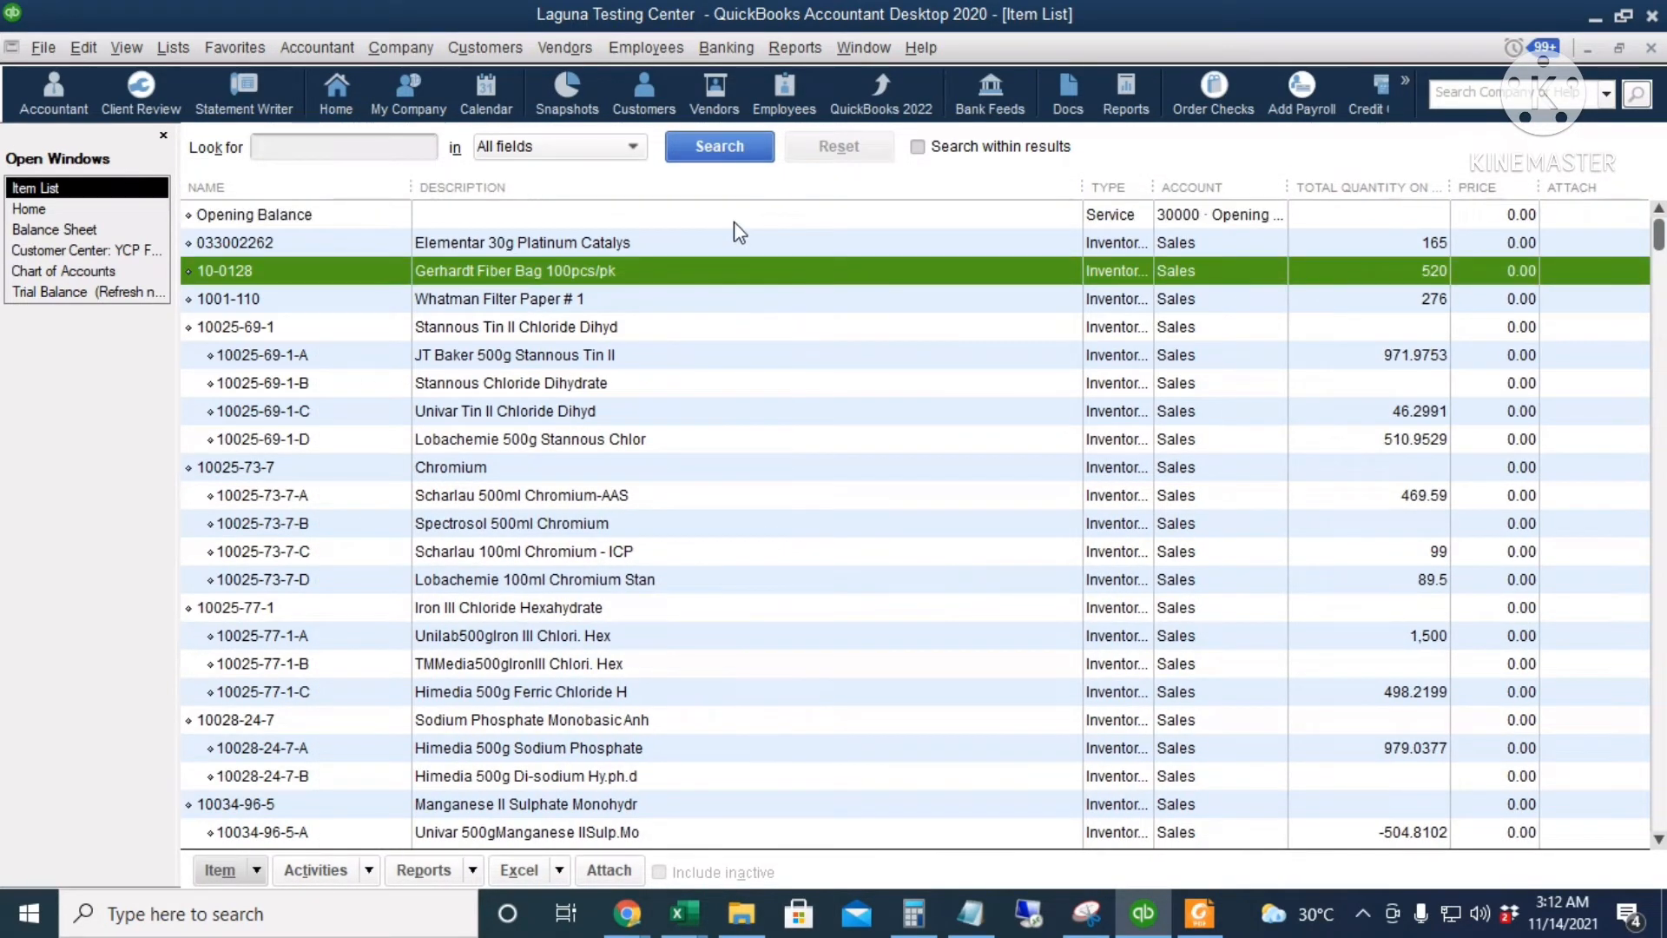
click(734, 222)
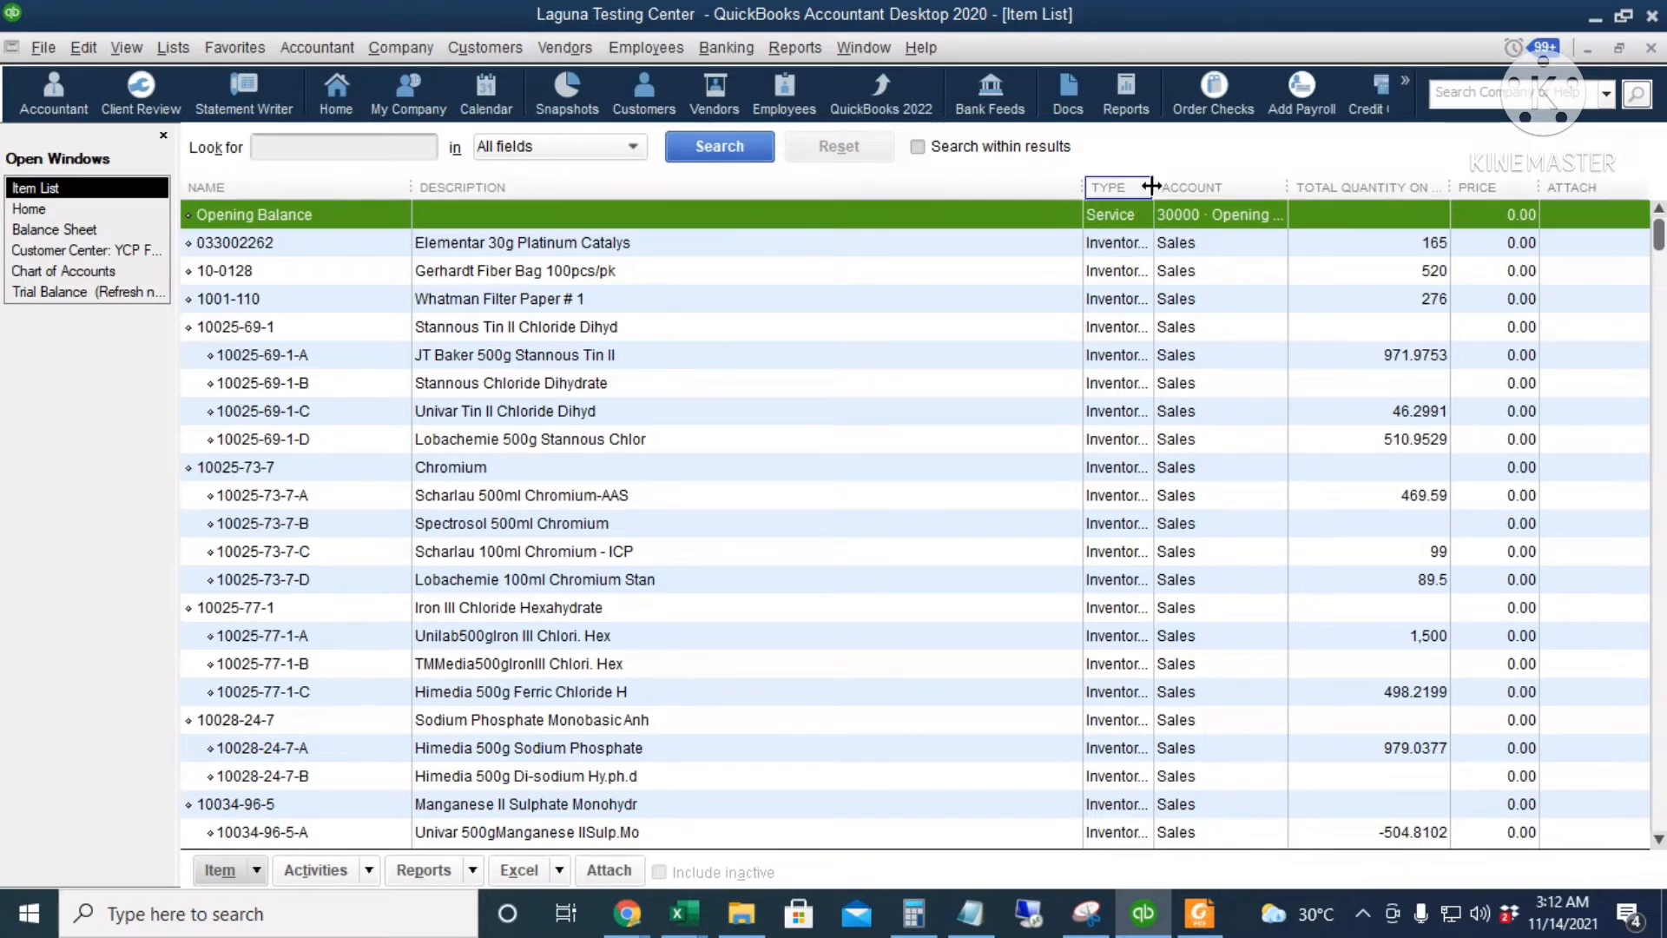
drag(1153, 186, 1177, 186)
drag(1287, 185, 1405, 186)
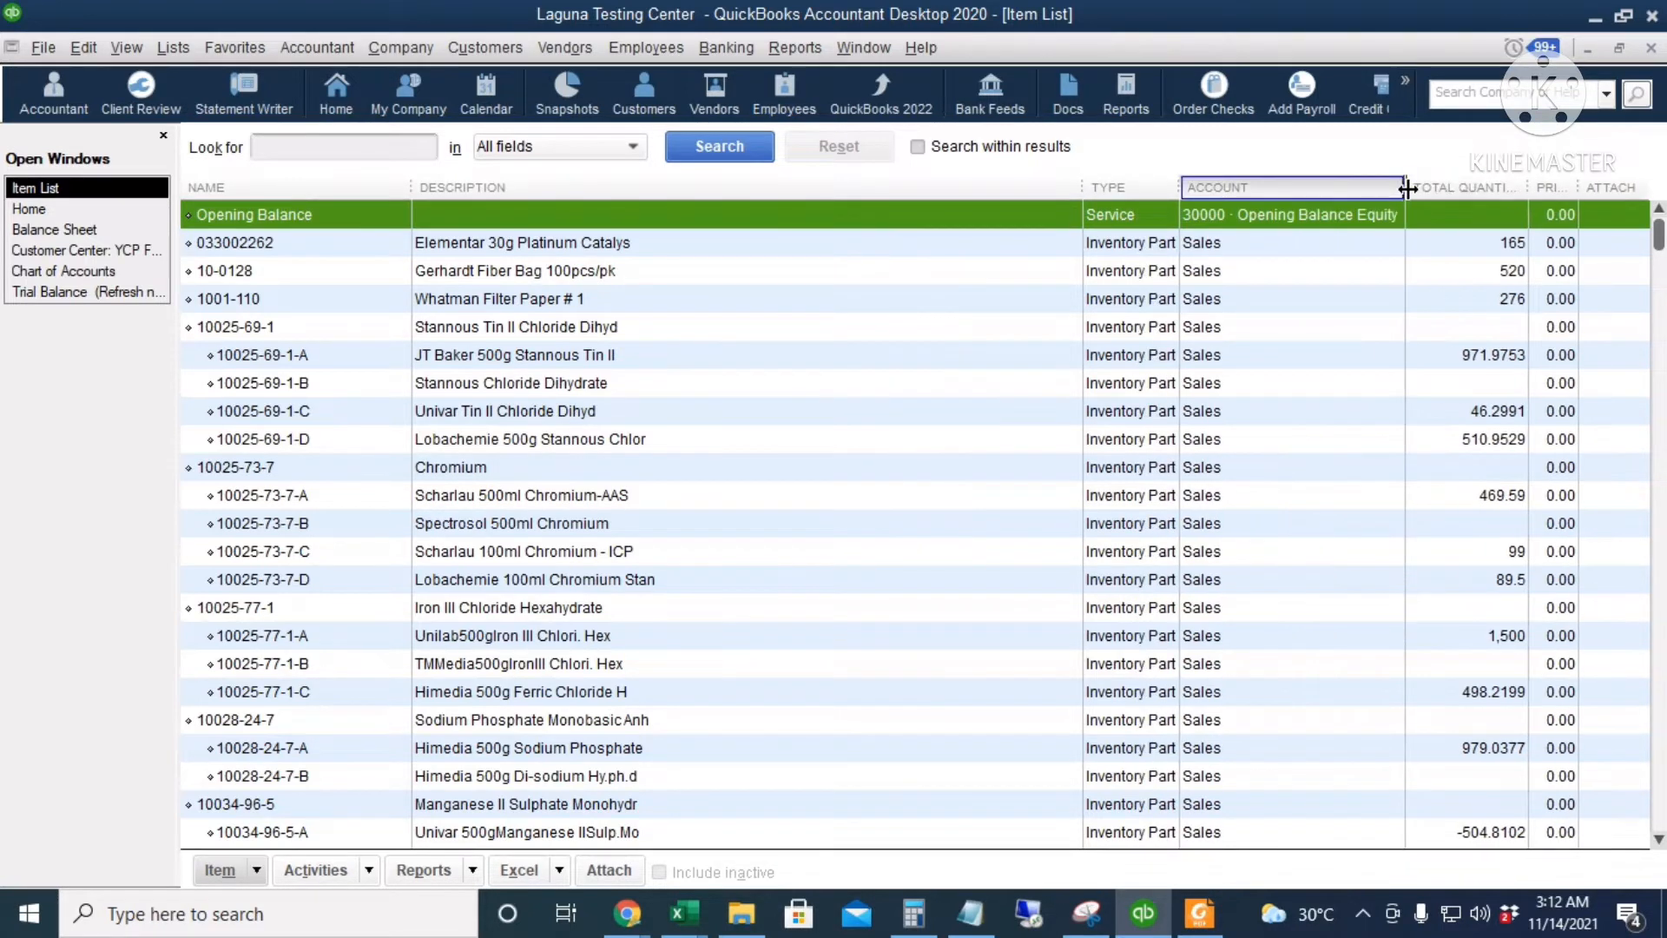
Edit the Opening Balance service item, choose 30000 · Opening Balance Equity as its account, and save it.
right_click(860, 216)
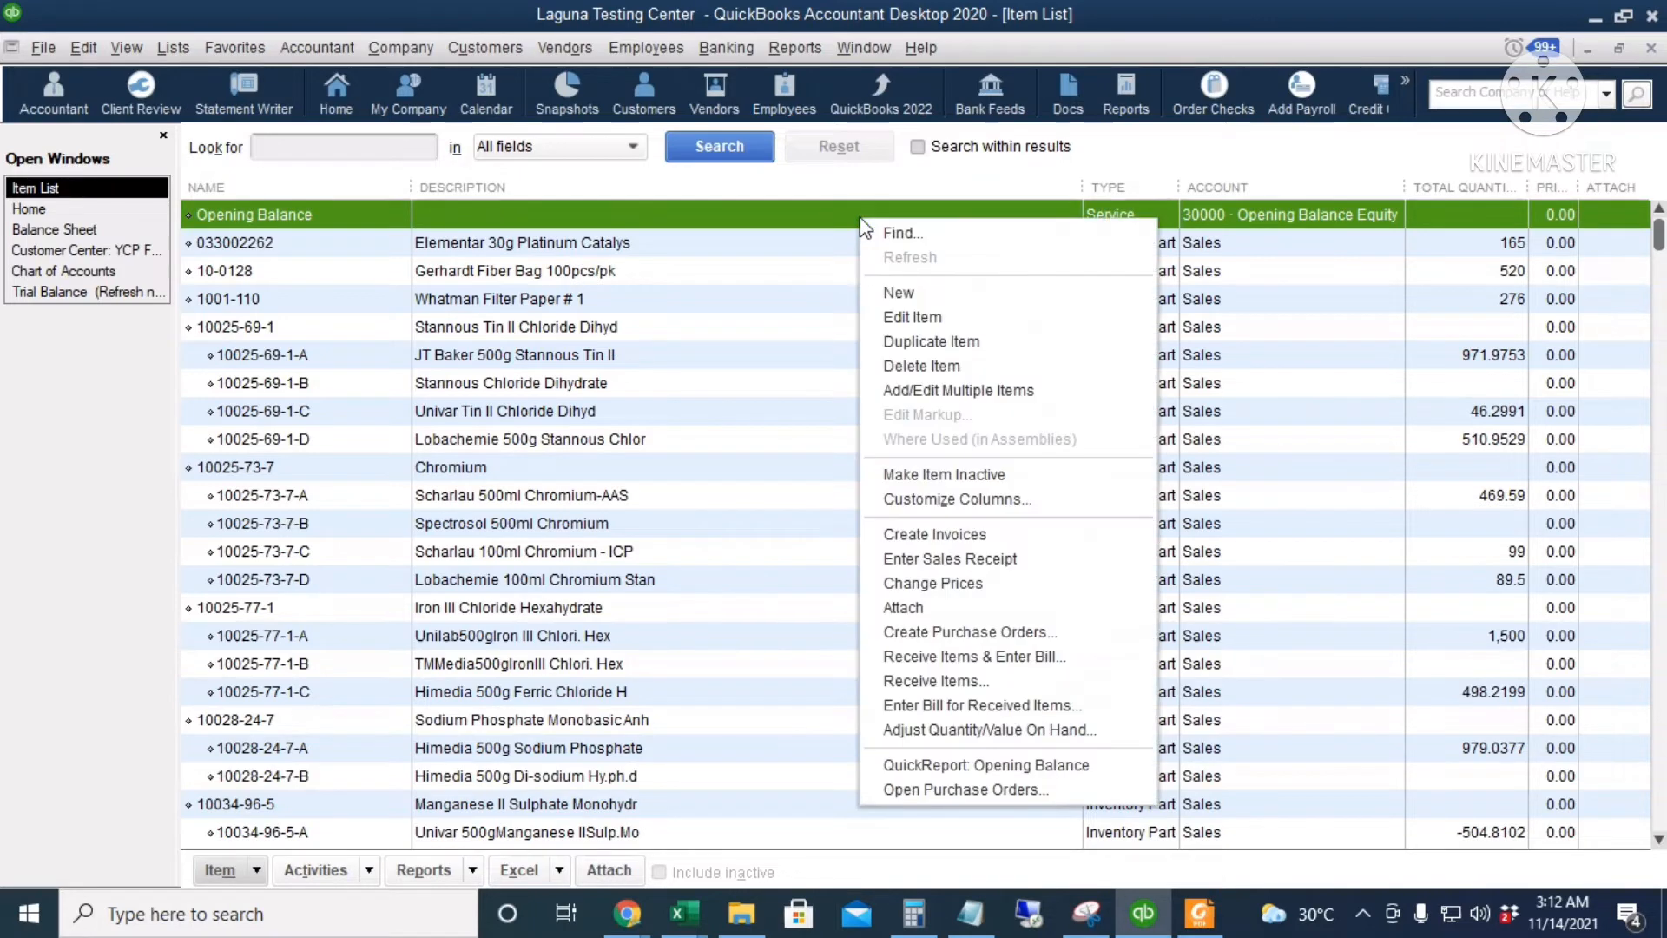
click(942, 318)
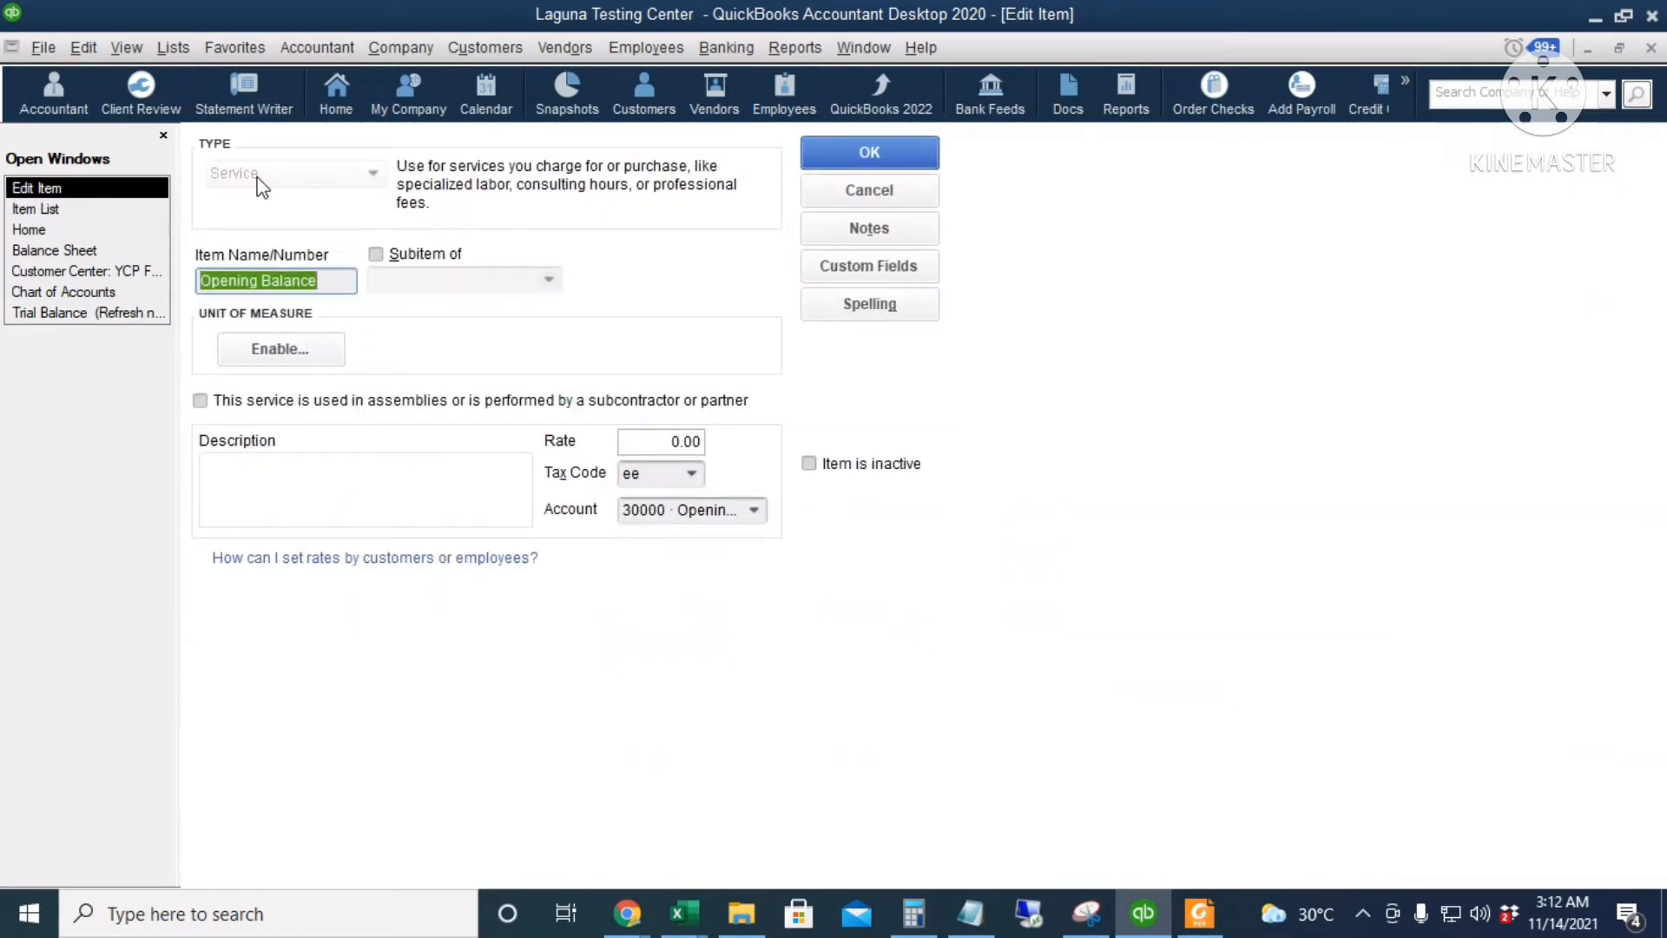
drag(335, 283, 178, 288)
click(755, 510)
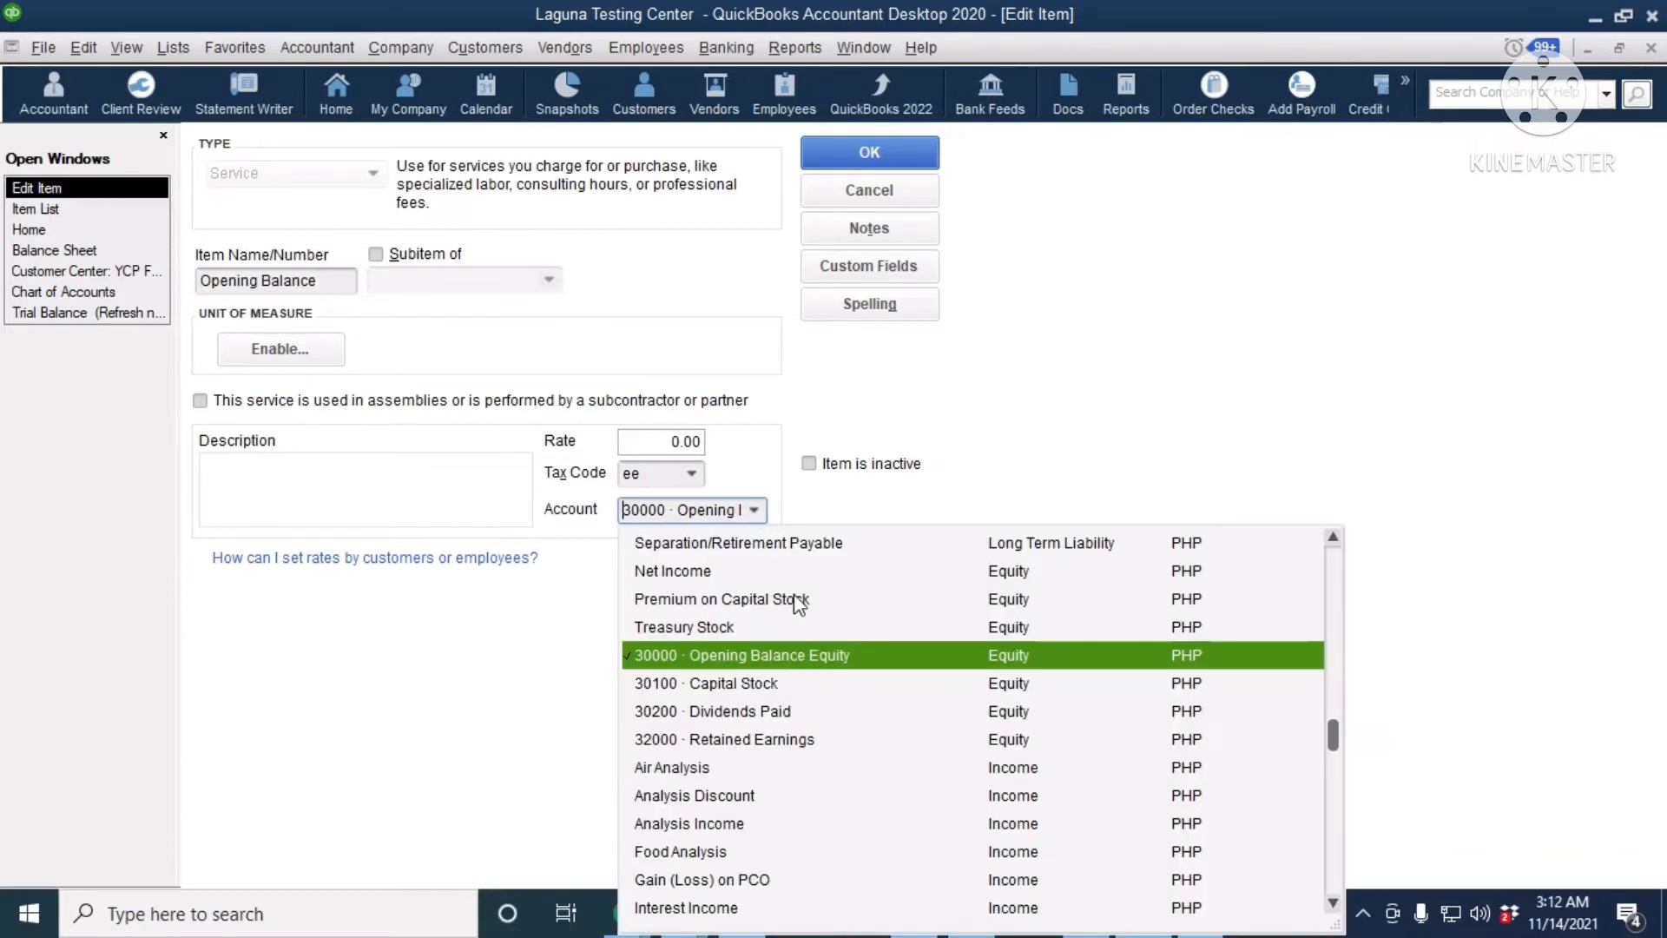
click(829, 661)
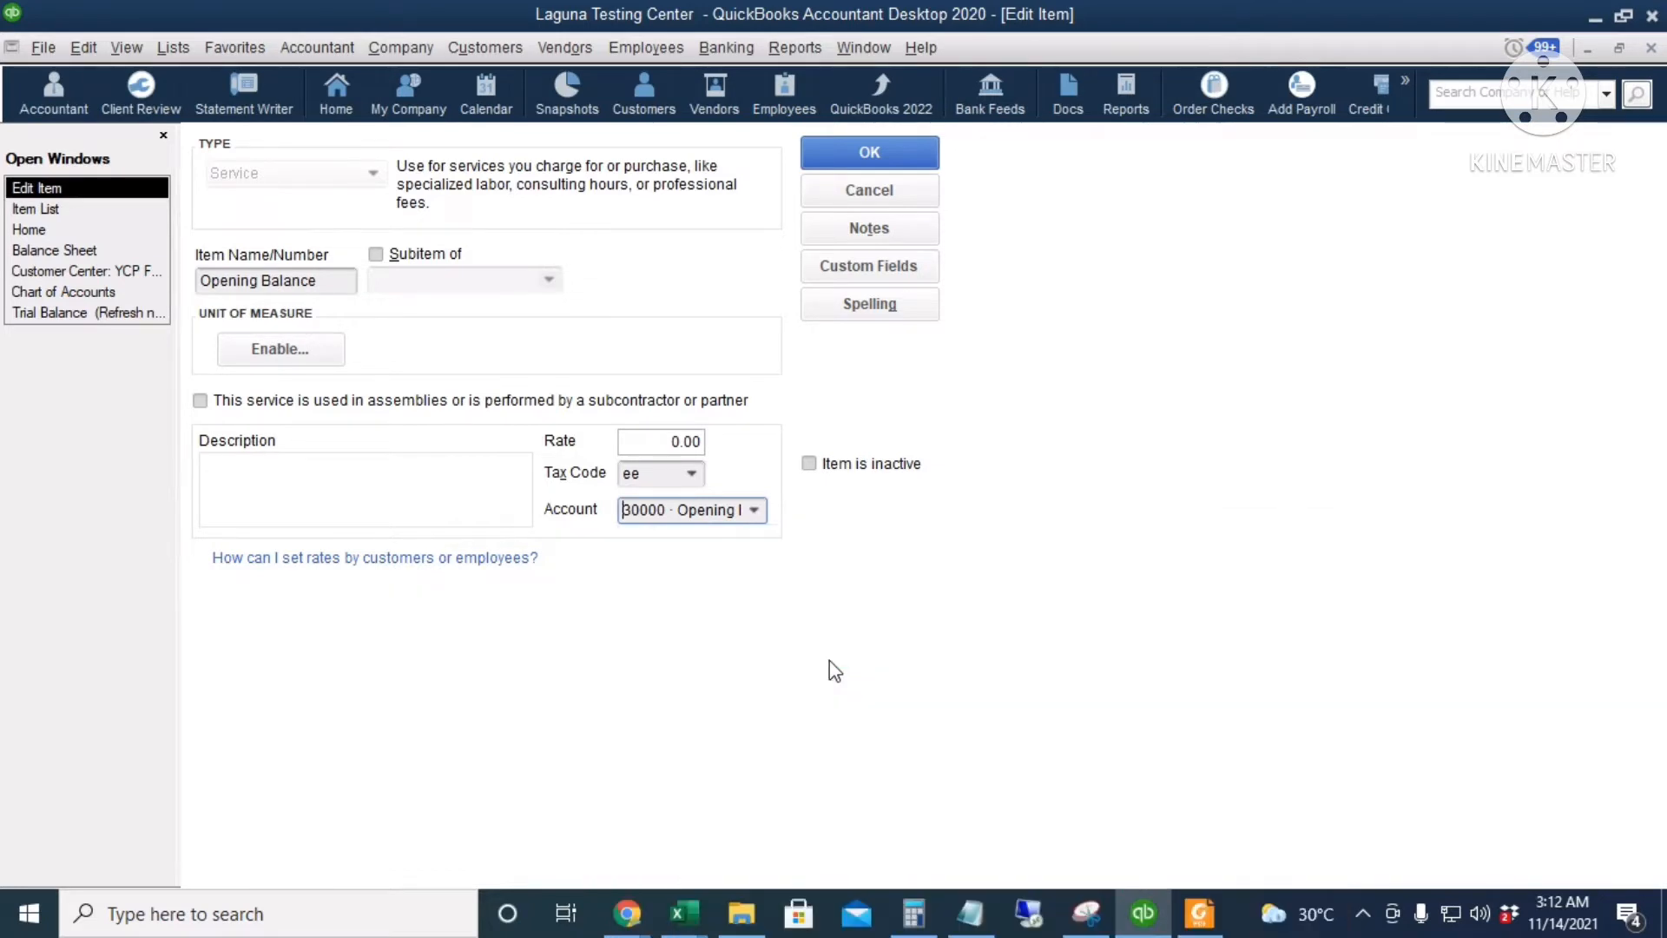
key(shift+Tab)
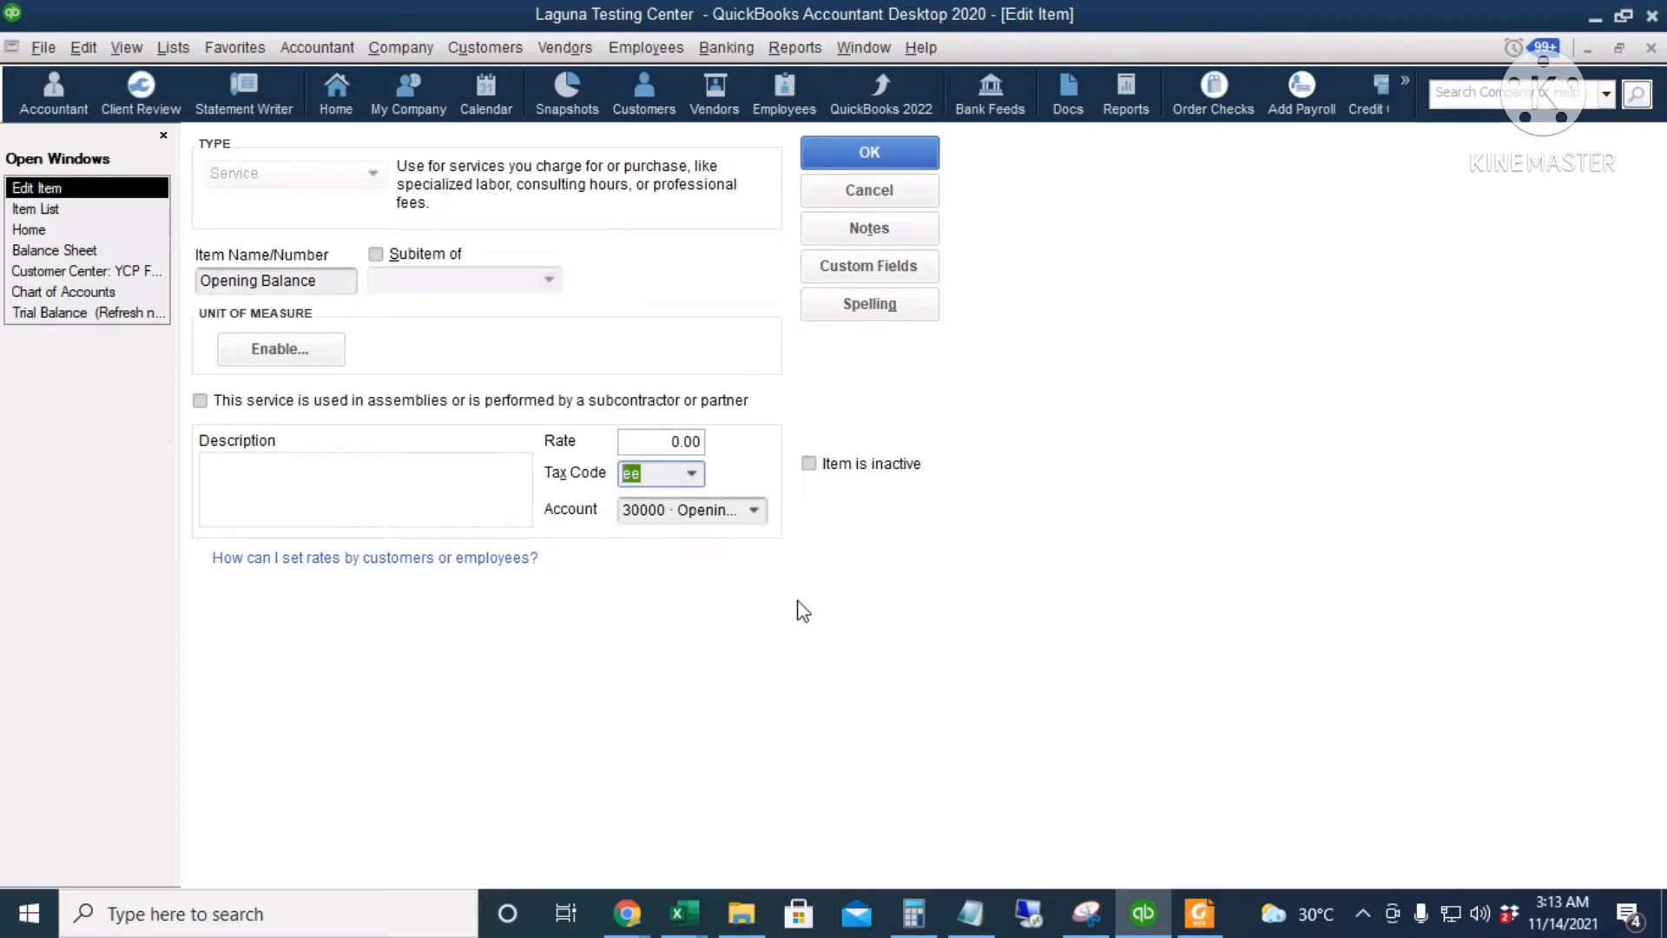
click(692, 514)
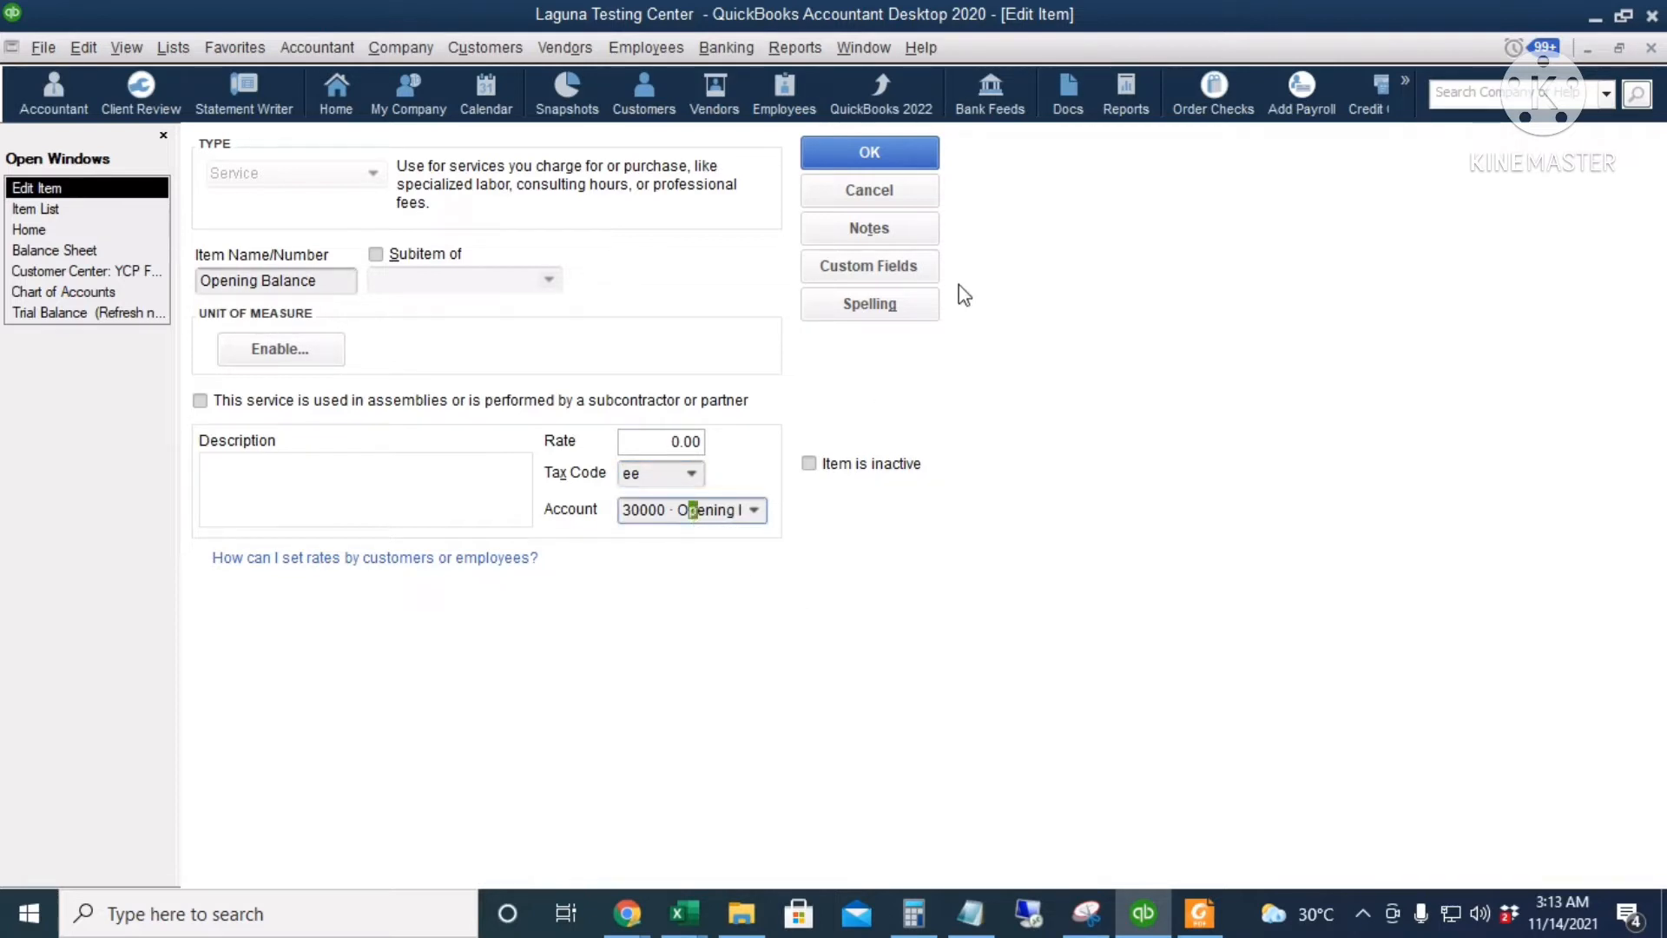
click(925, 162)
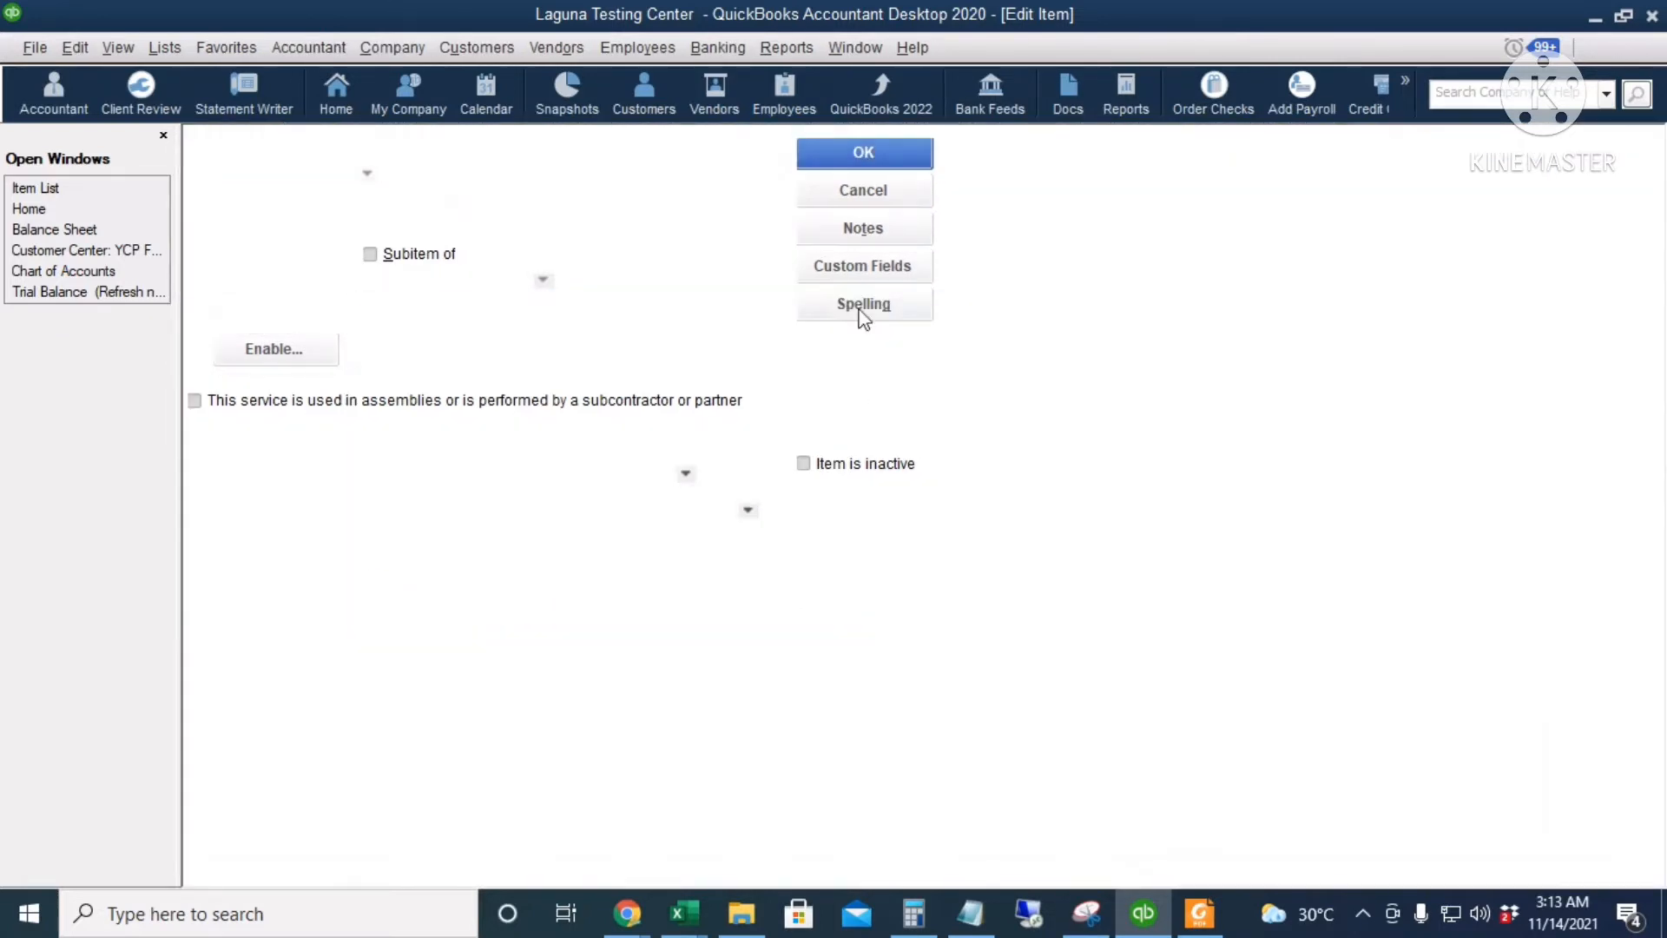
Return to the home page and start a new invoice for the customer 3J Corporation.
click(35, 208)
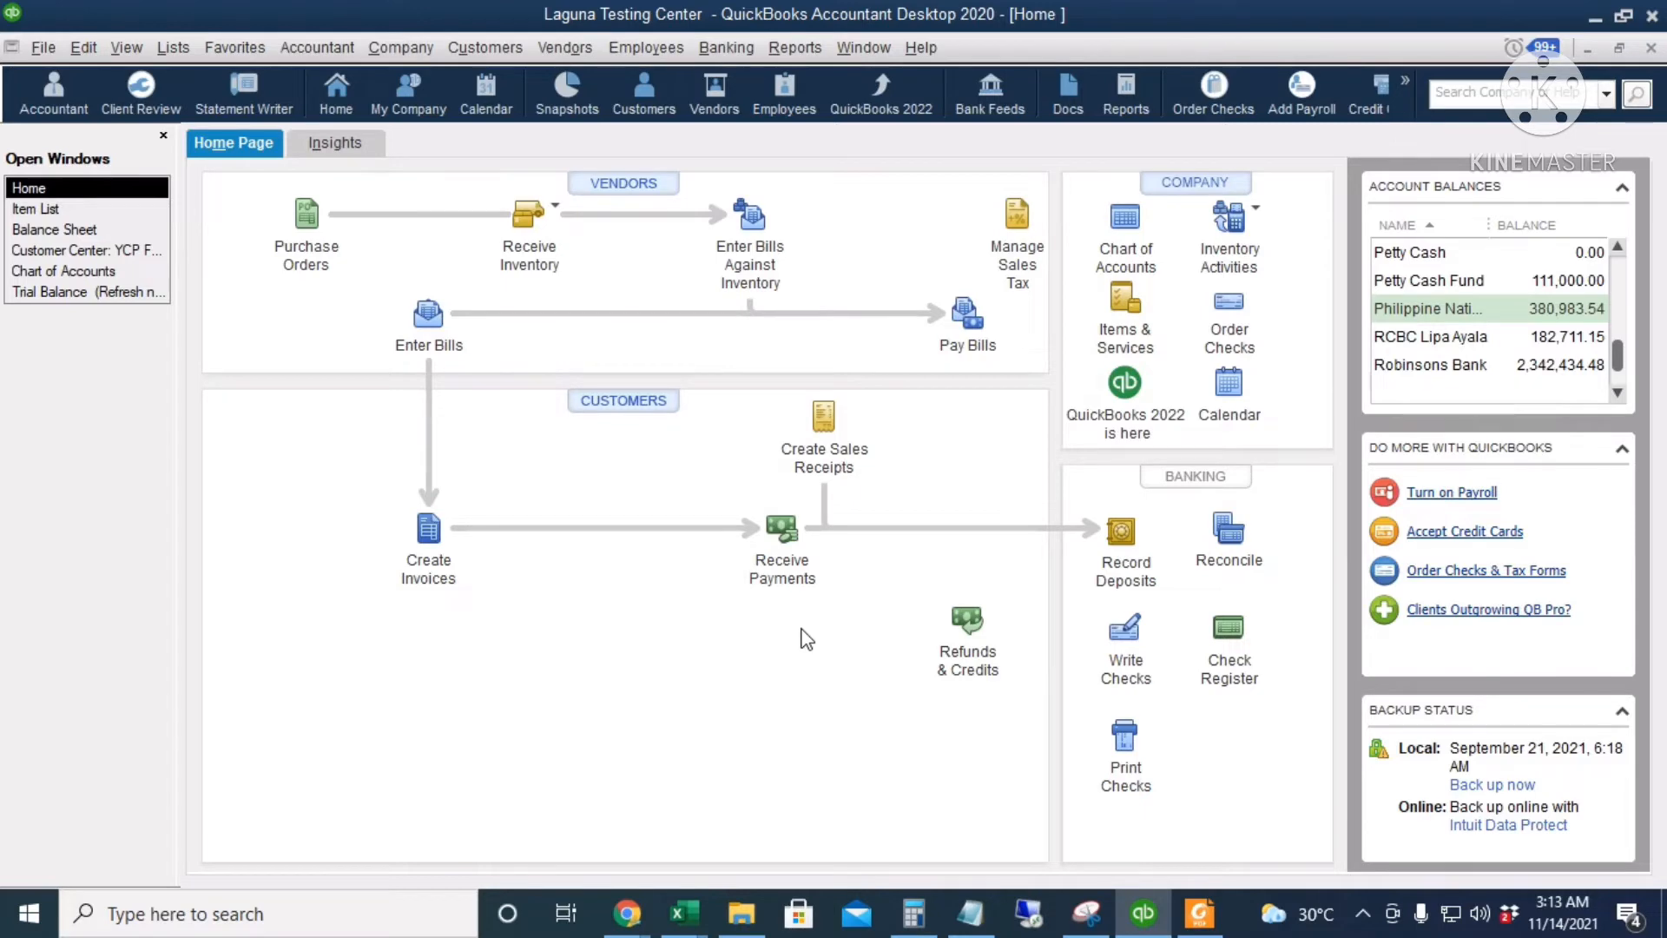
click(429, 530)
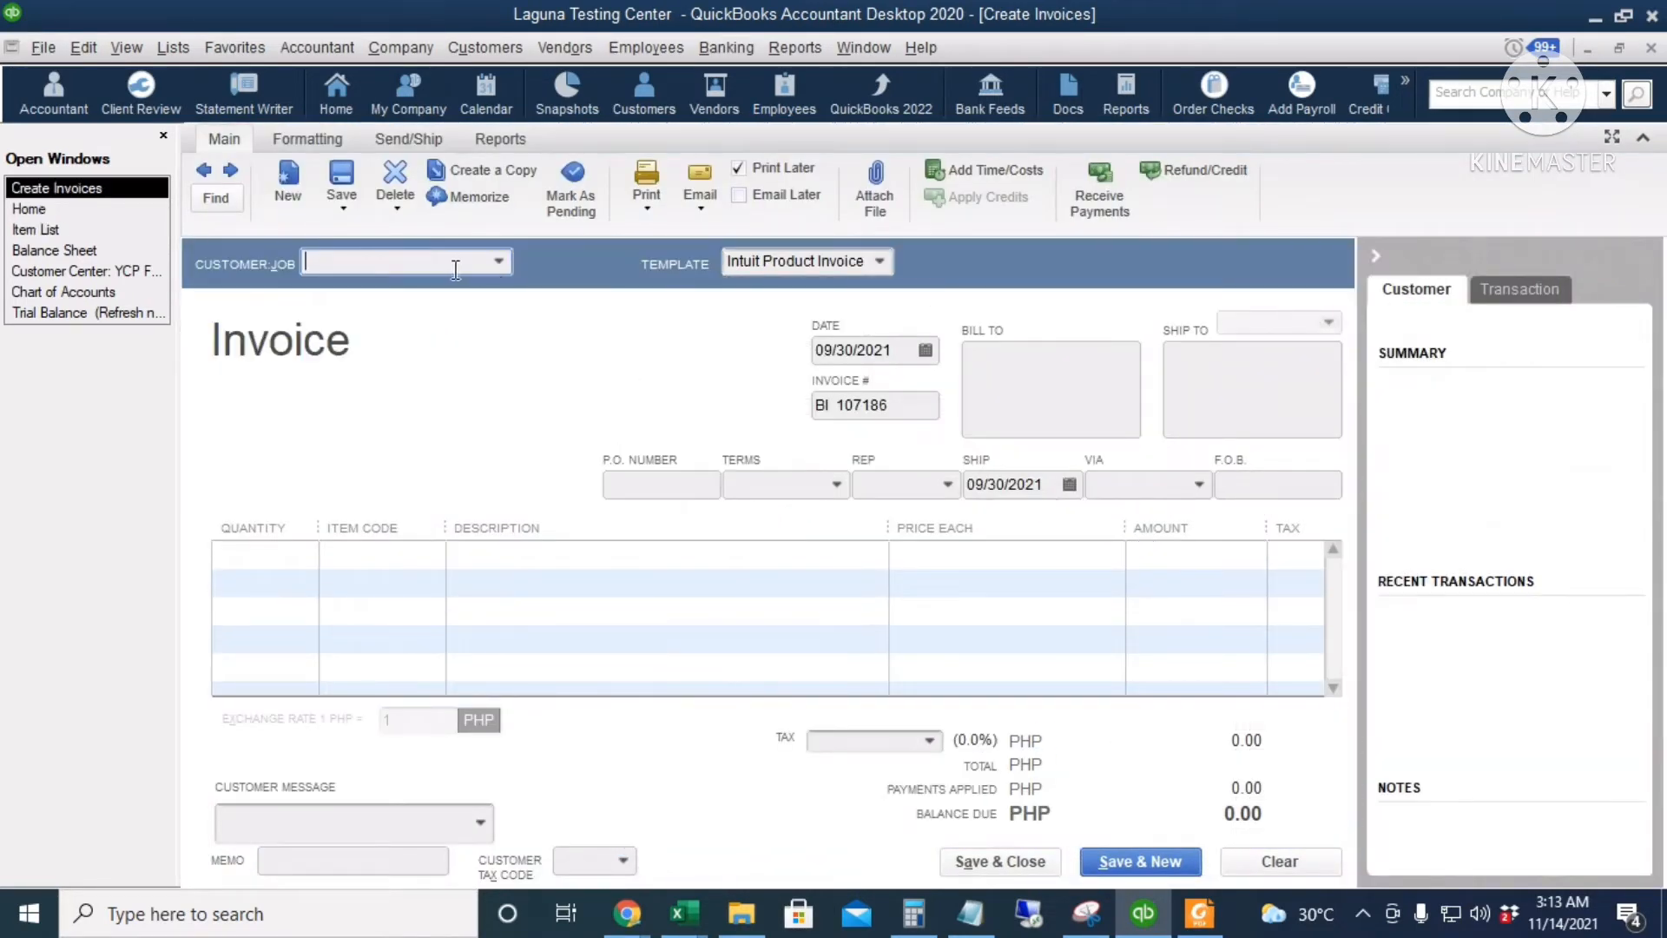
text(3J Agri-Ventures Inc)
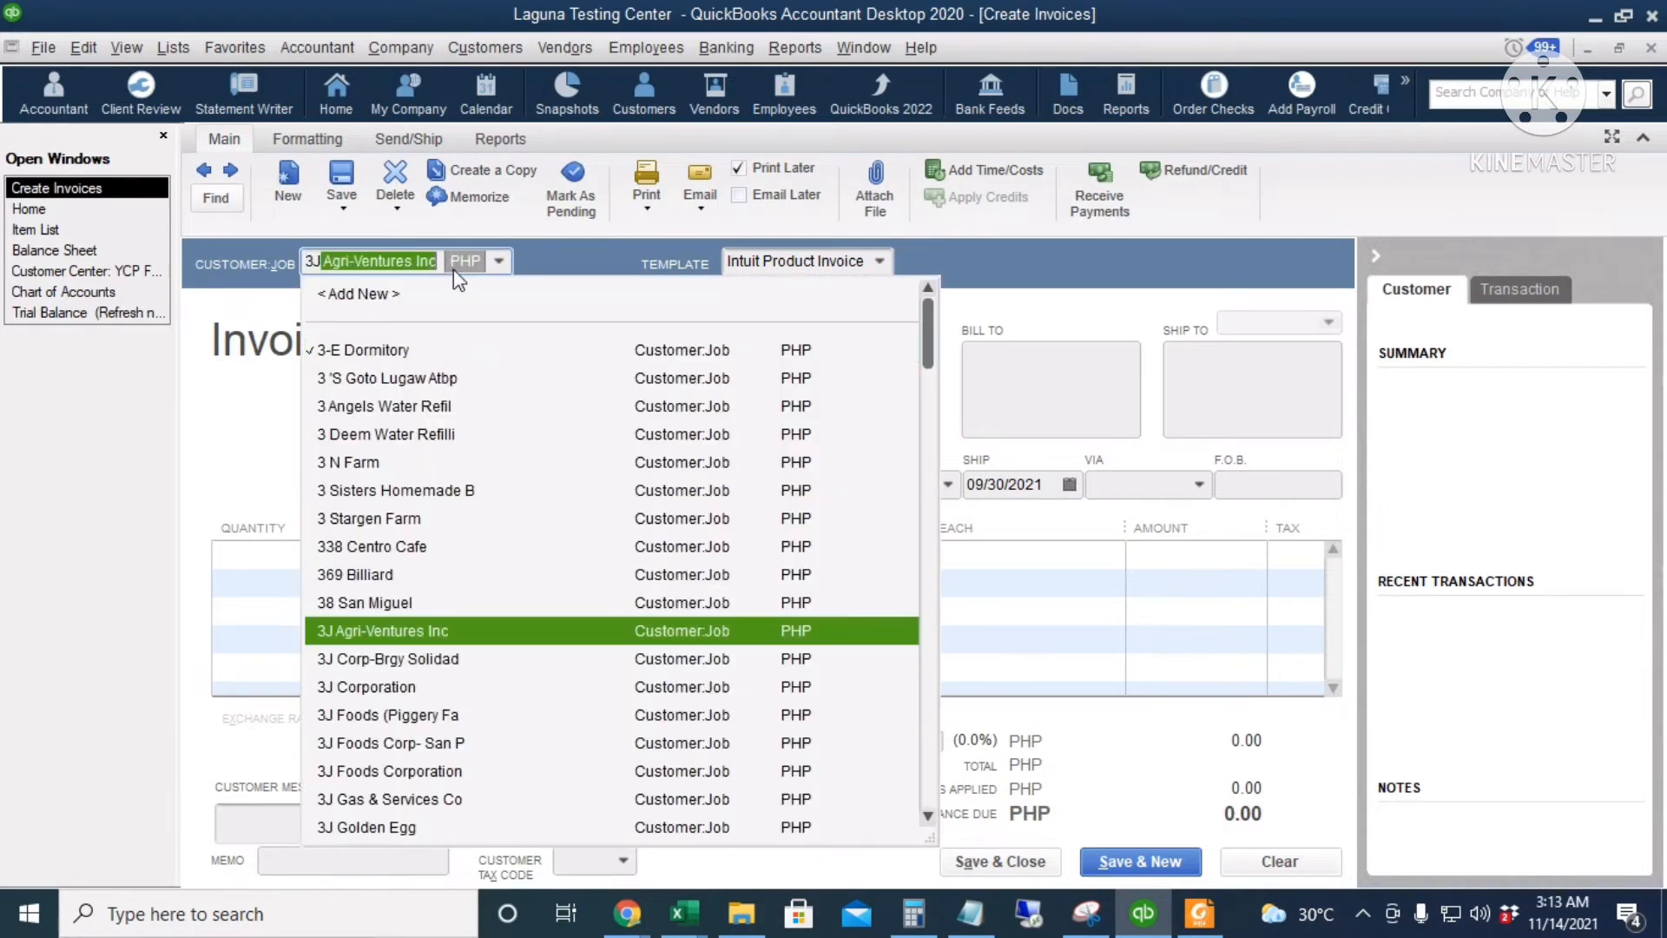
click(404, 408)
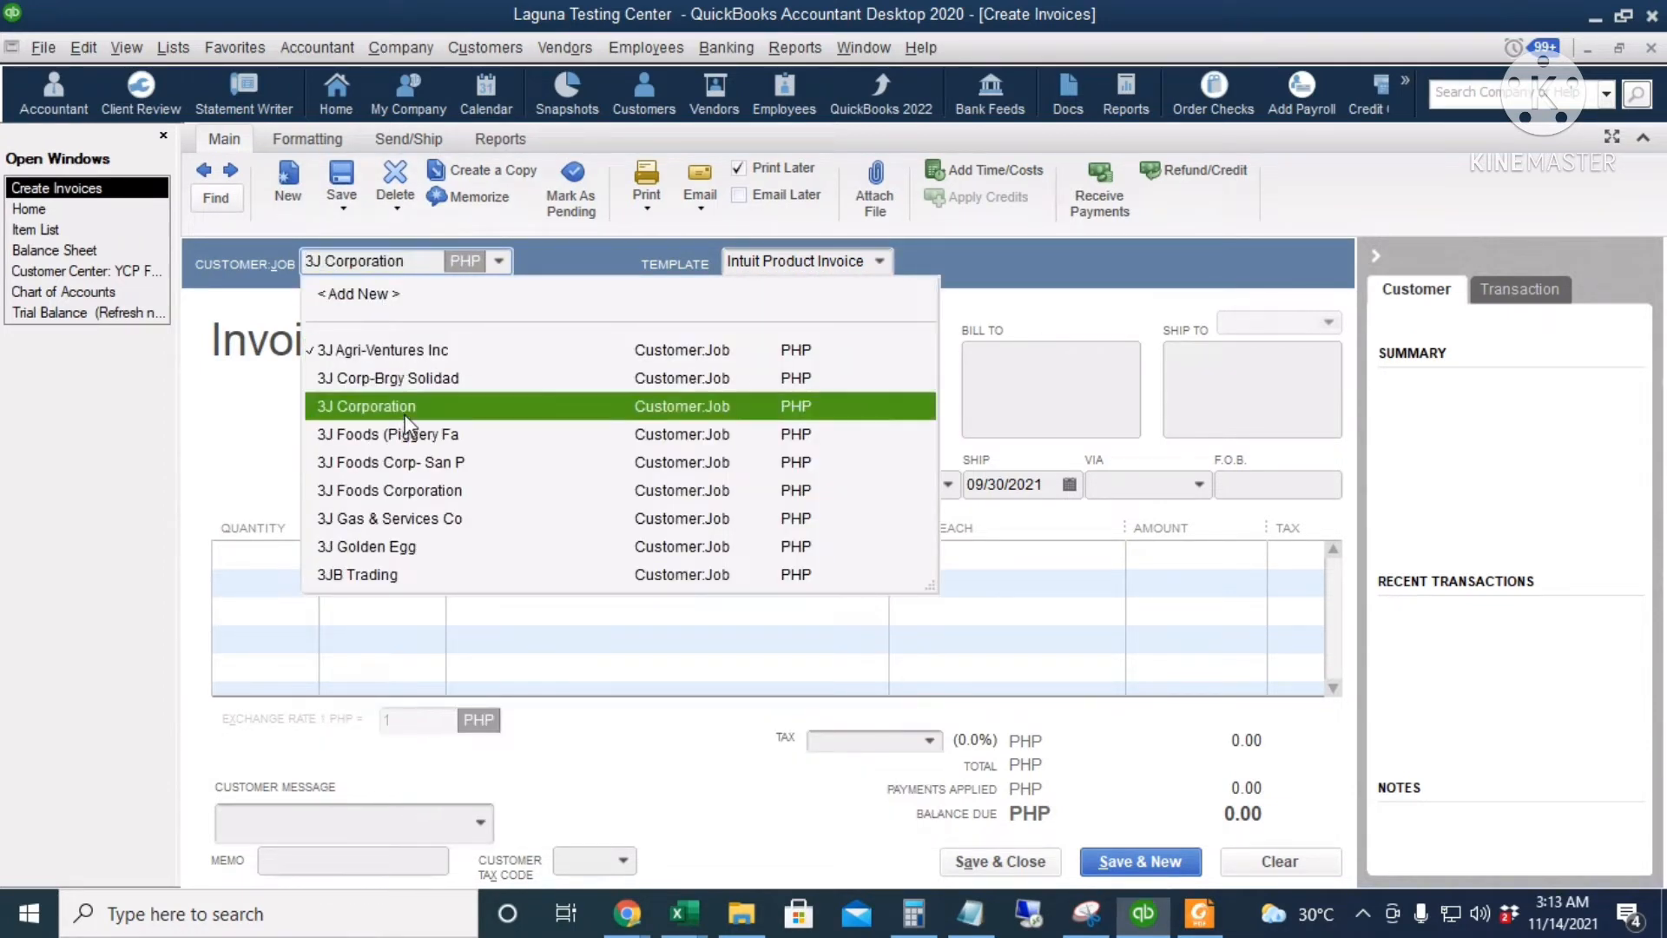
key(Tab)
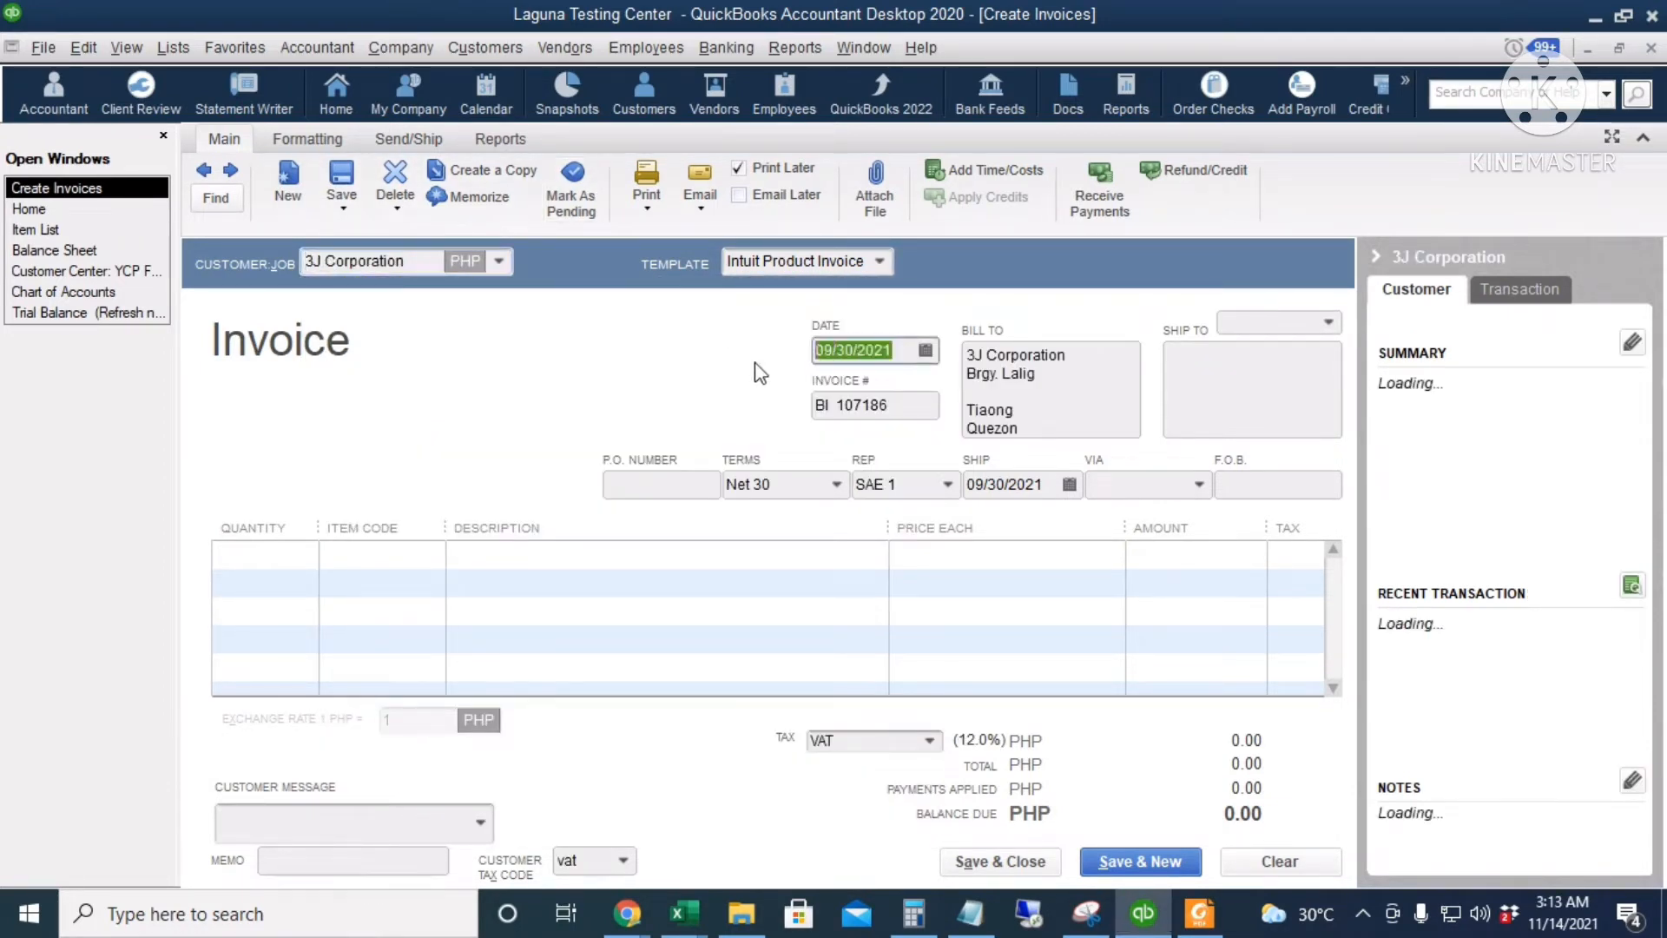
Go through the invoice's number, P.O. number, F.O.B. and terms fields, keeping the terms at Net 30.
click(915, 415)
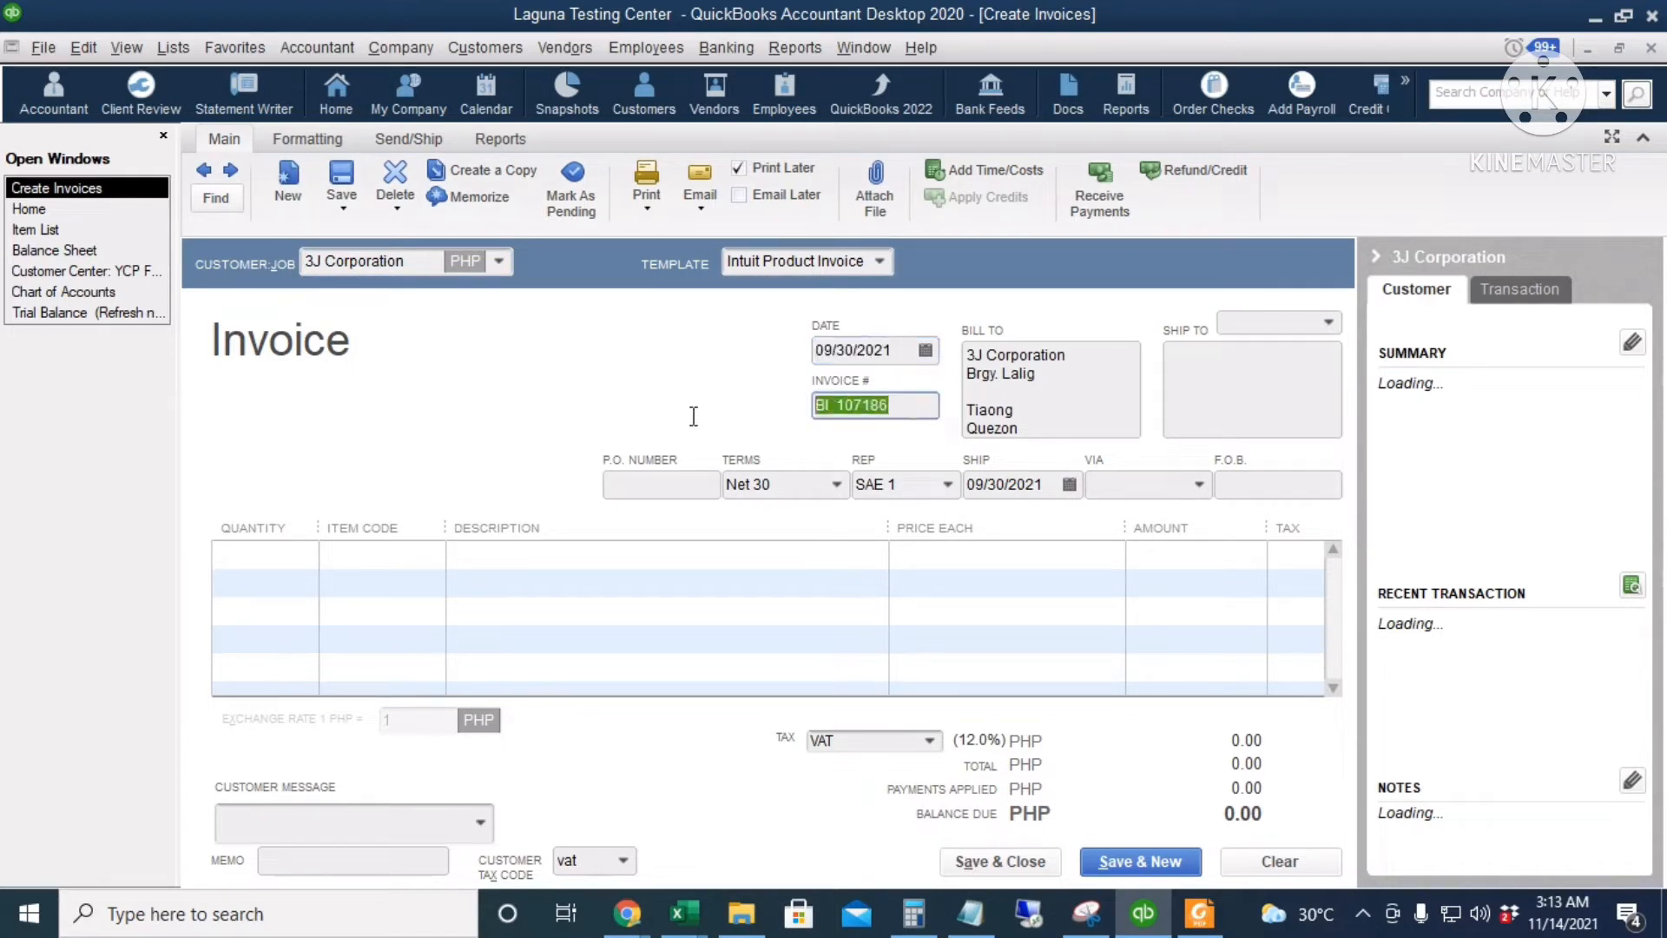
click(665, 484)
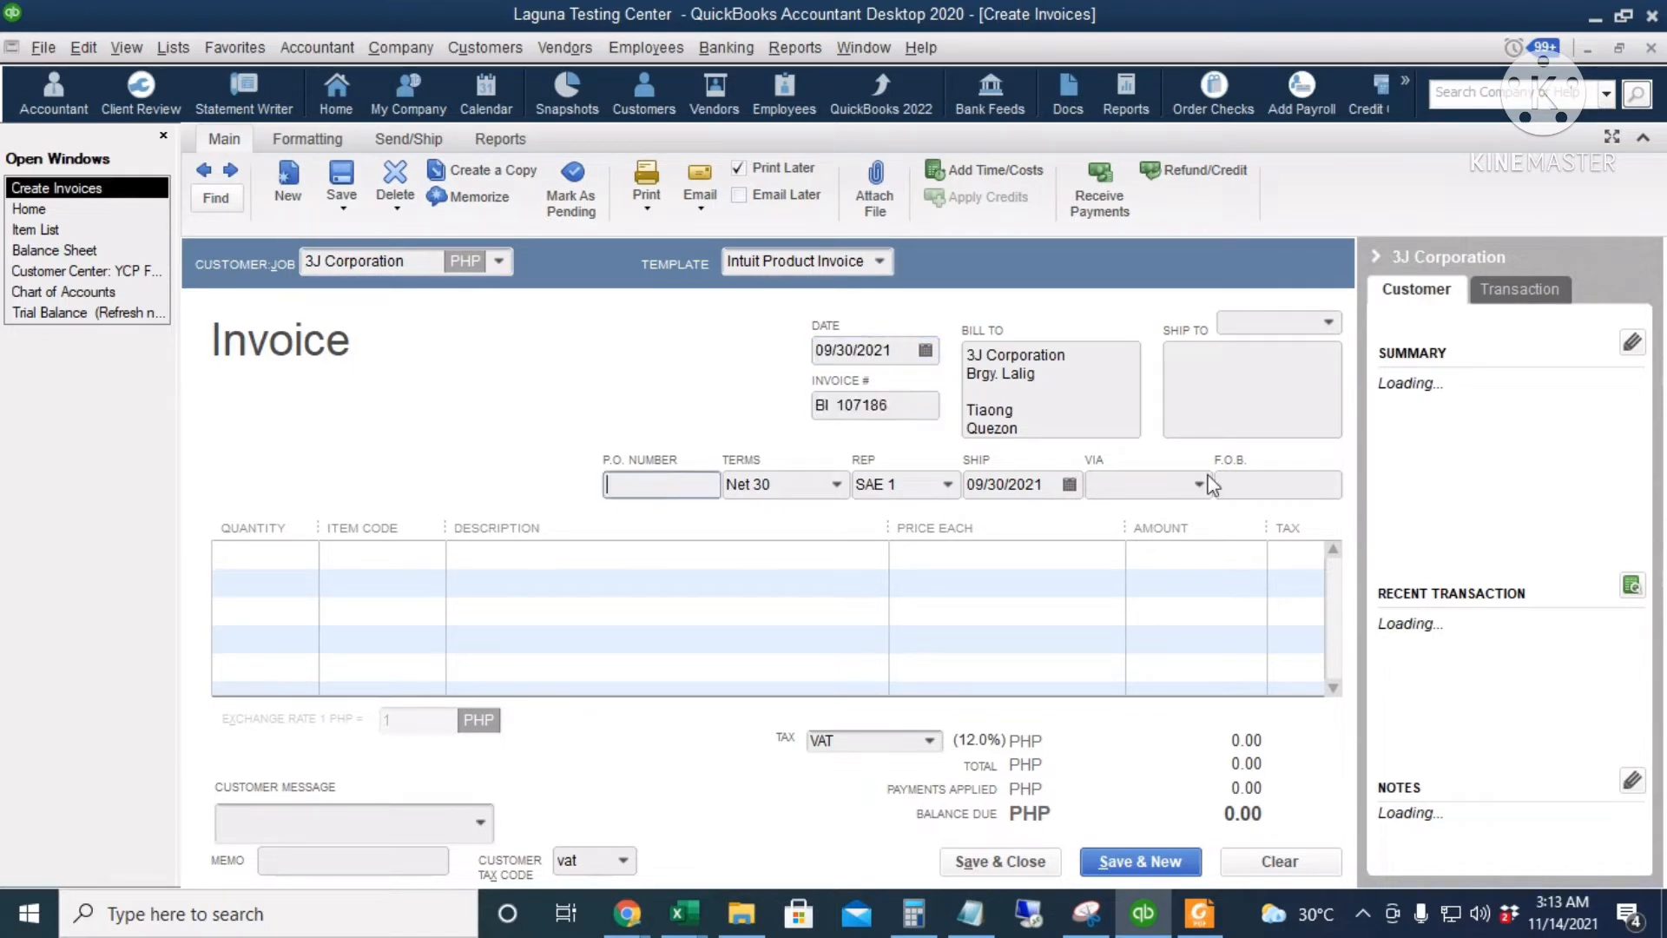
click(1285, 483)
click(808, 485)
click(837, 484)
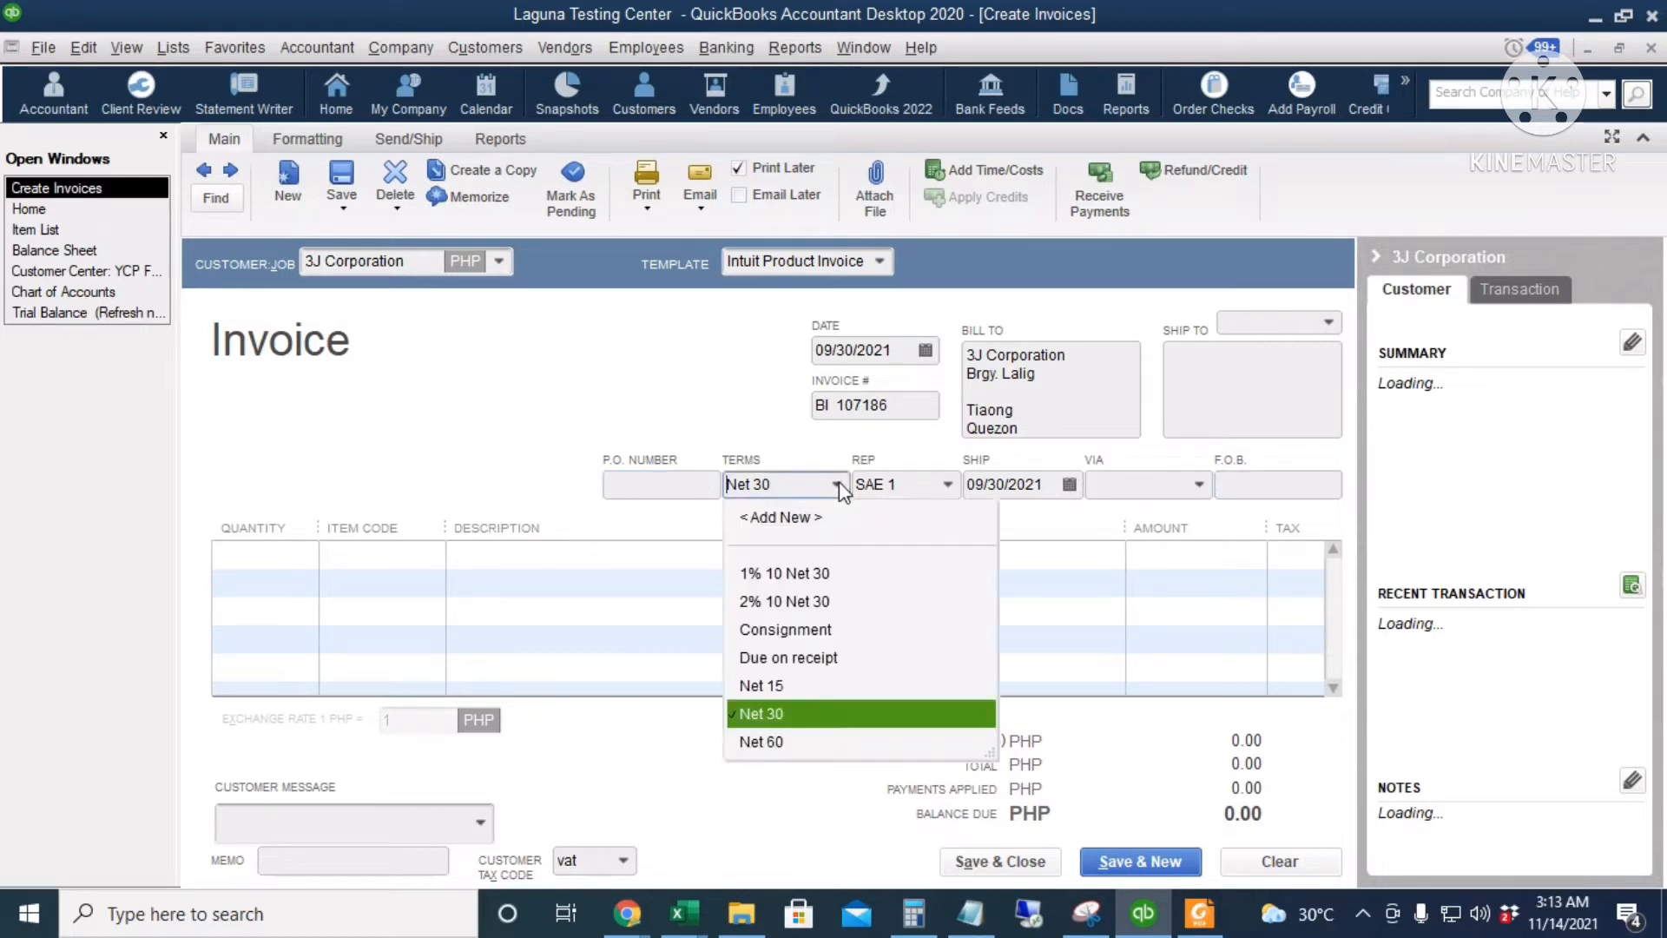
click(814, 717)
Set the invoice date to 08/05/2021 using the calendar.
click(922, 348)
click(924, 349)
click(924, 349)
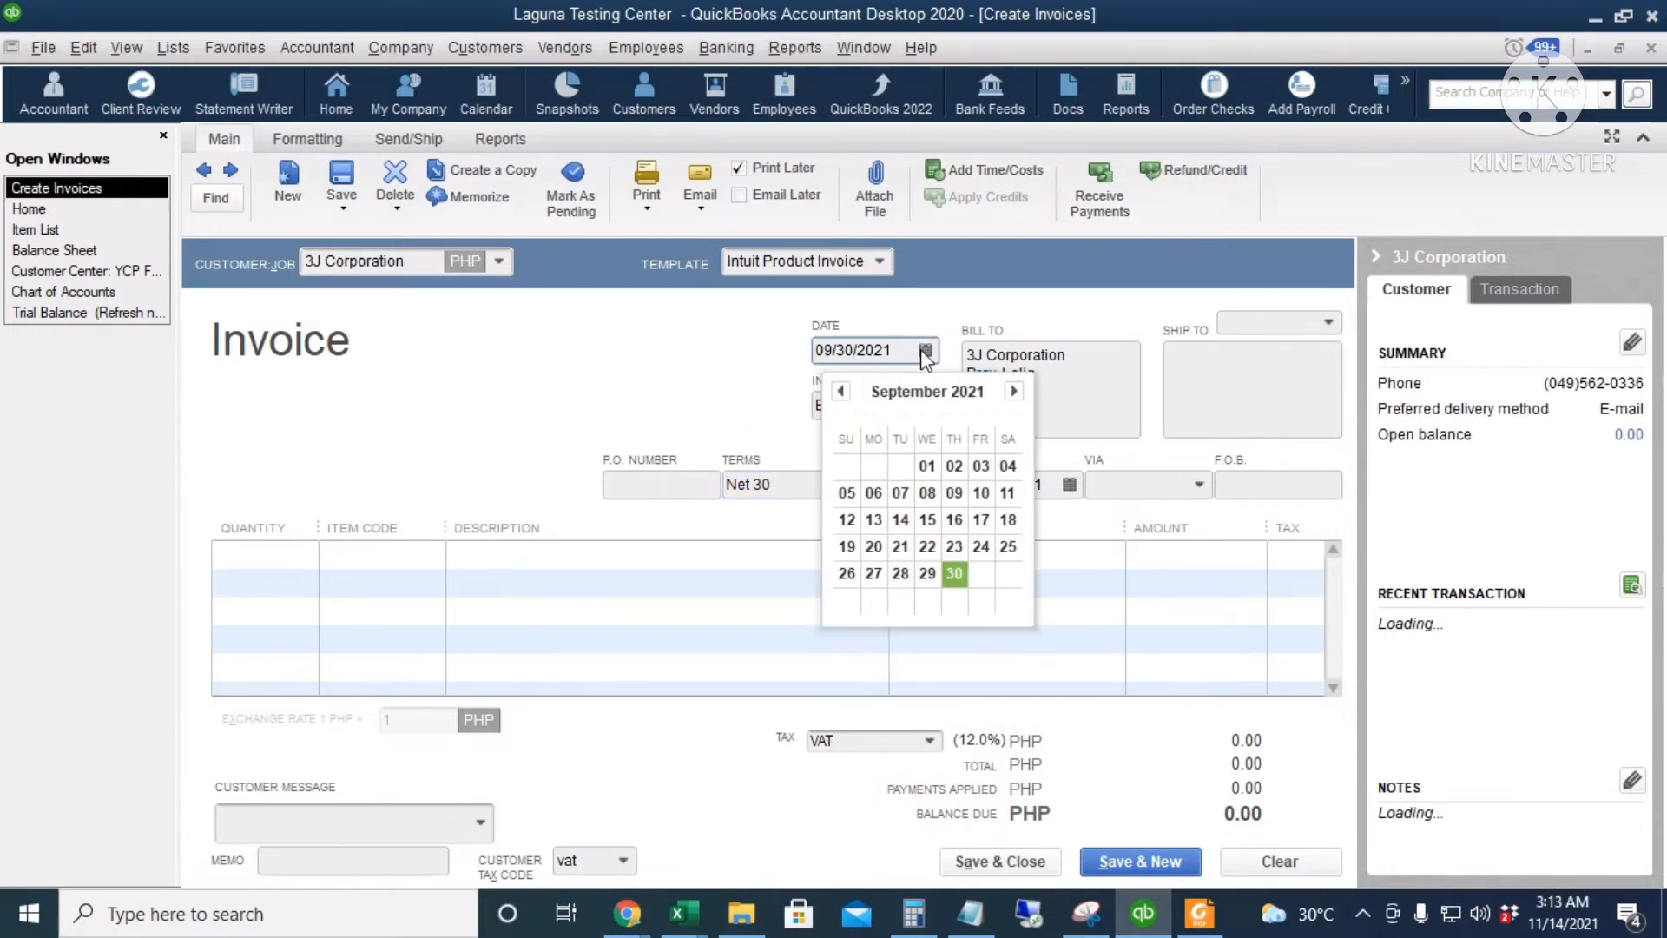
click(840, 391)
click(954, 466)
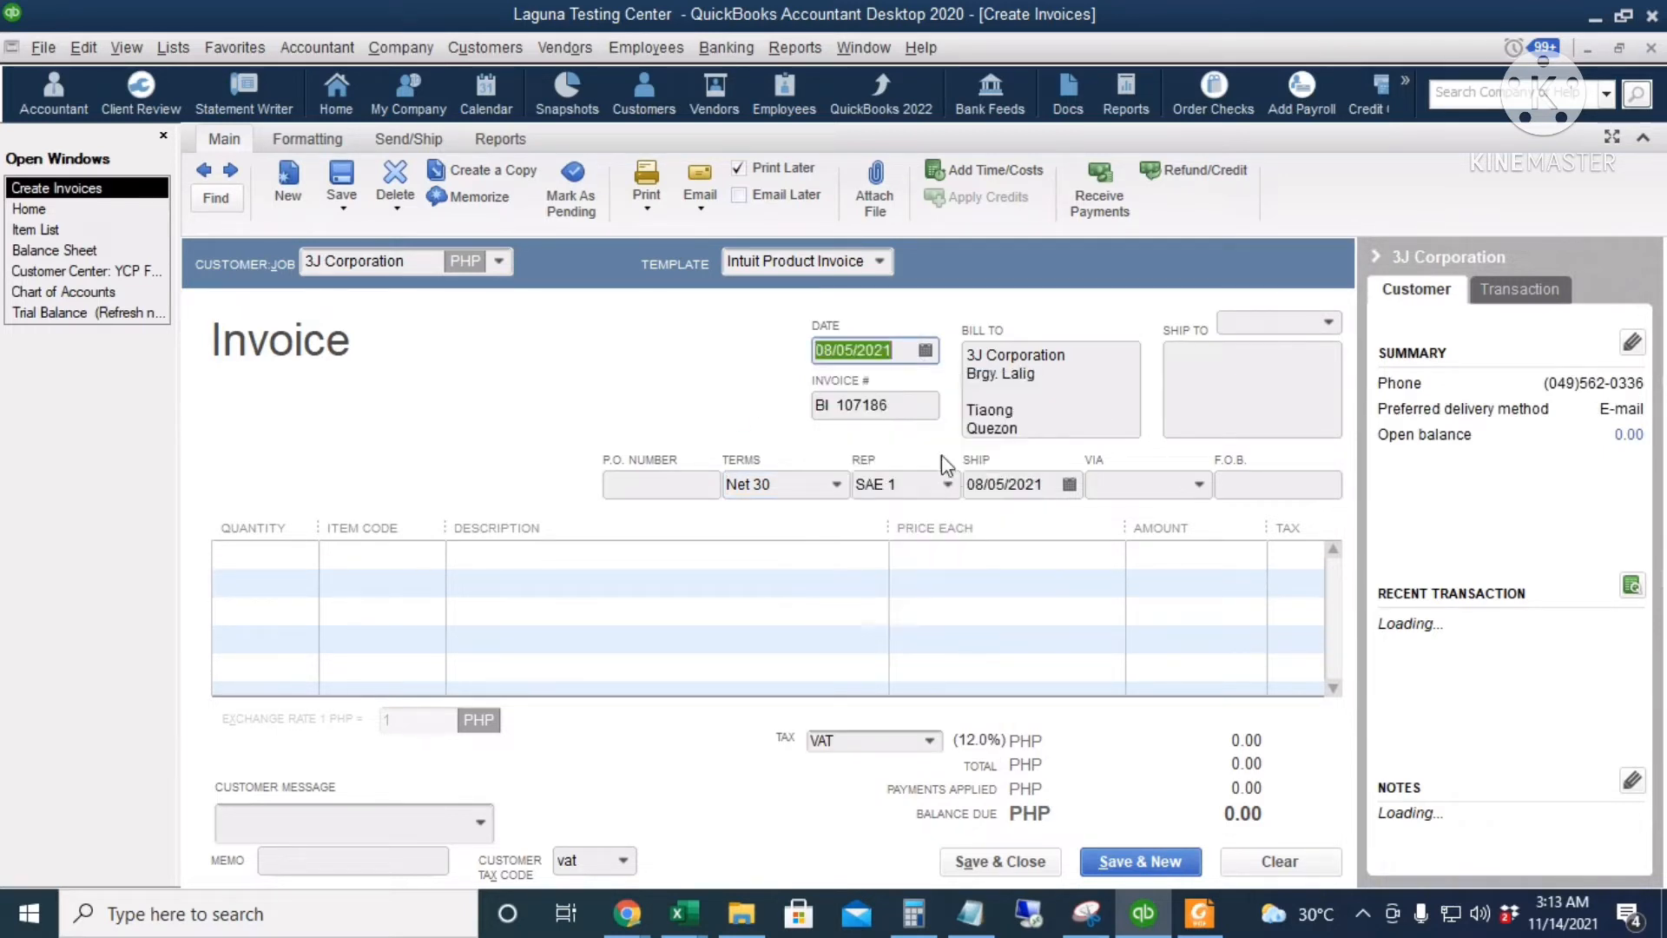
Add the Opening Balance item to the invoice's first line, leaving quantity and description empty, and widen the item code column.
click(242, 557)
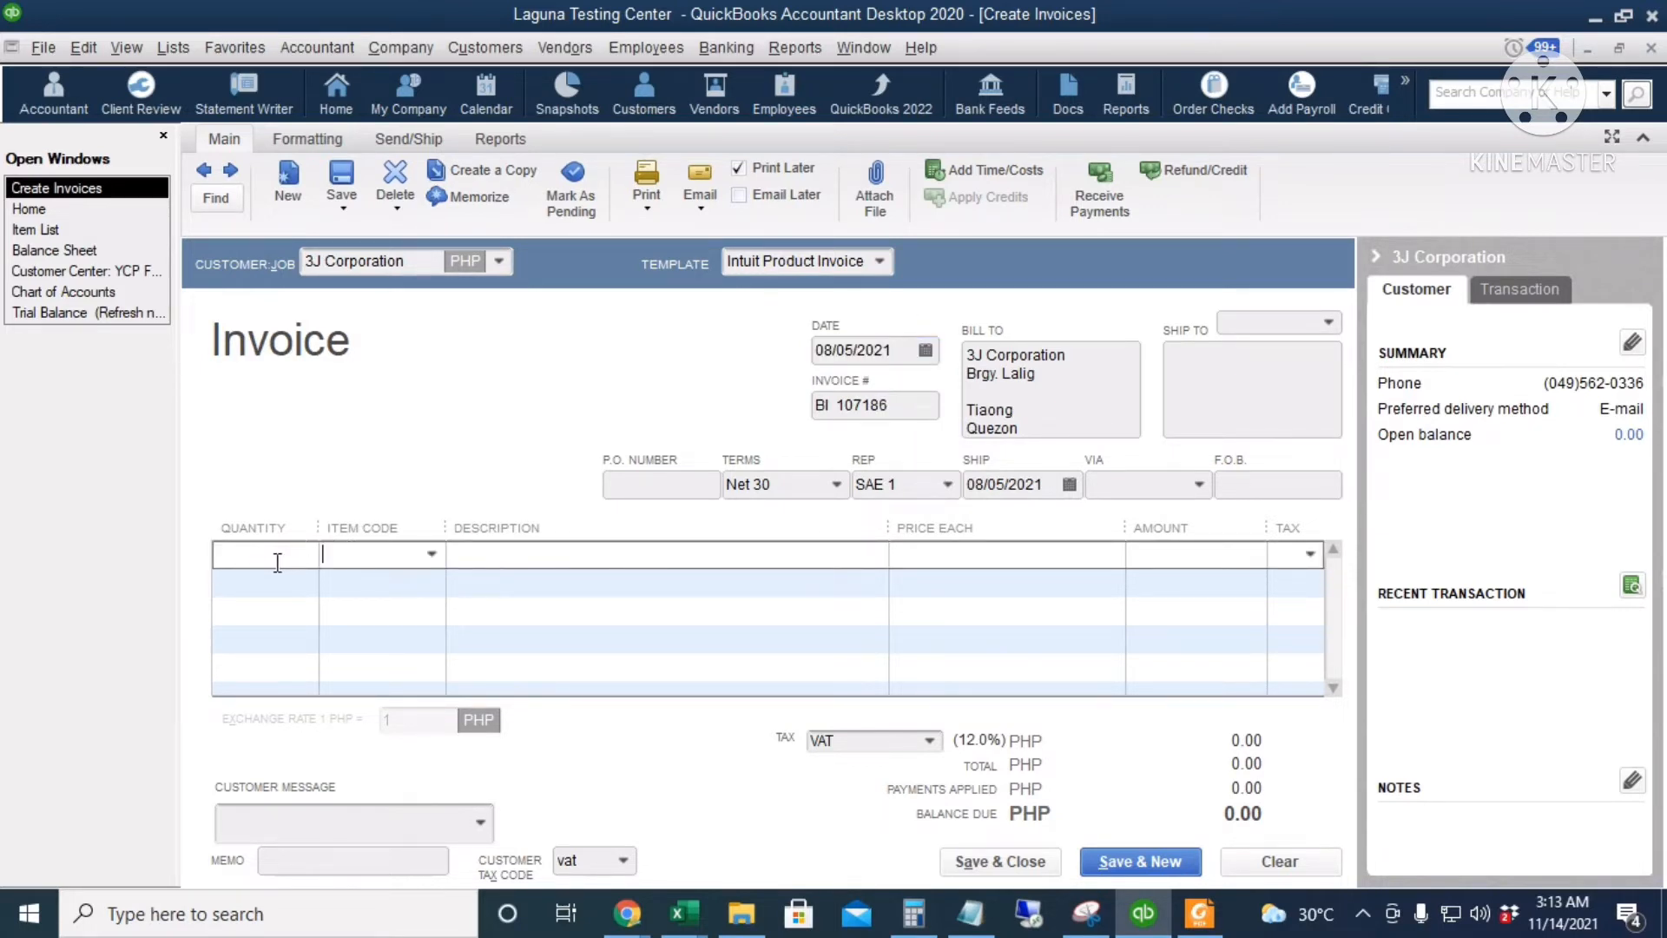
text(op)
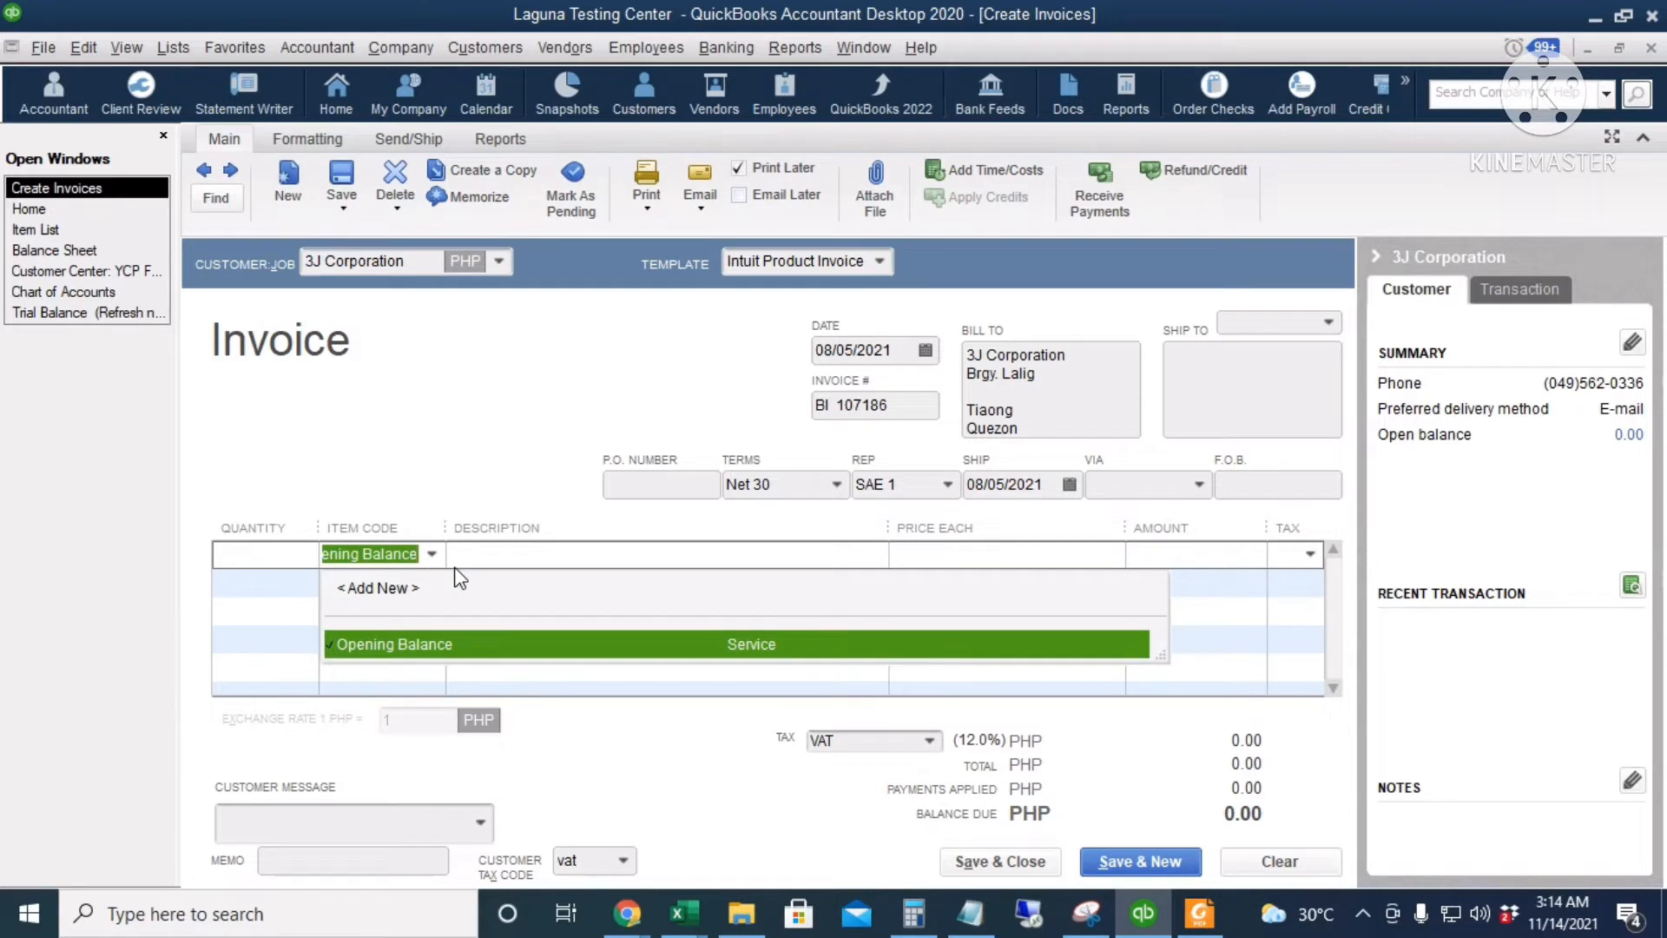
click(457, 564)
drag(443, 528, 496, 520)
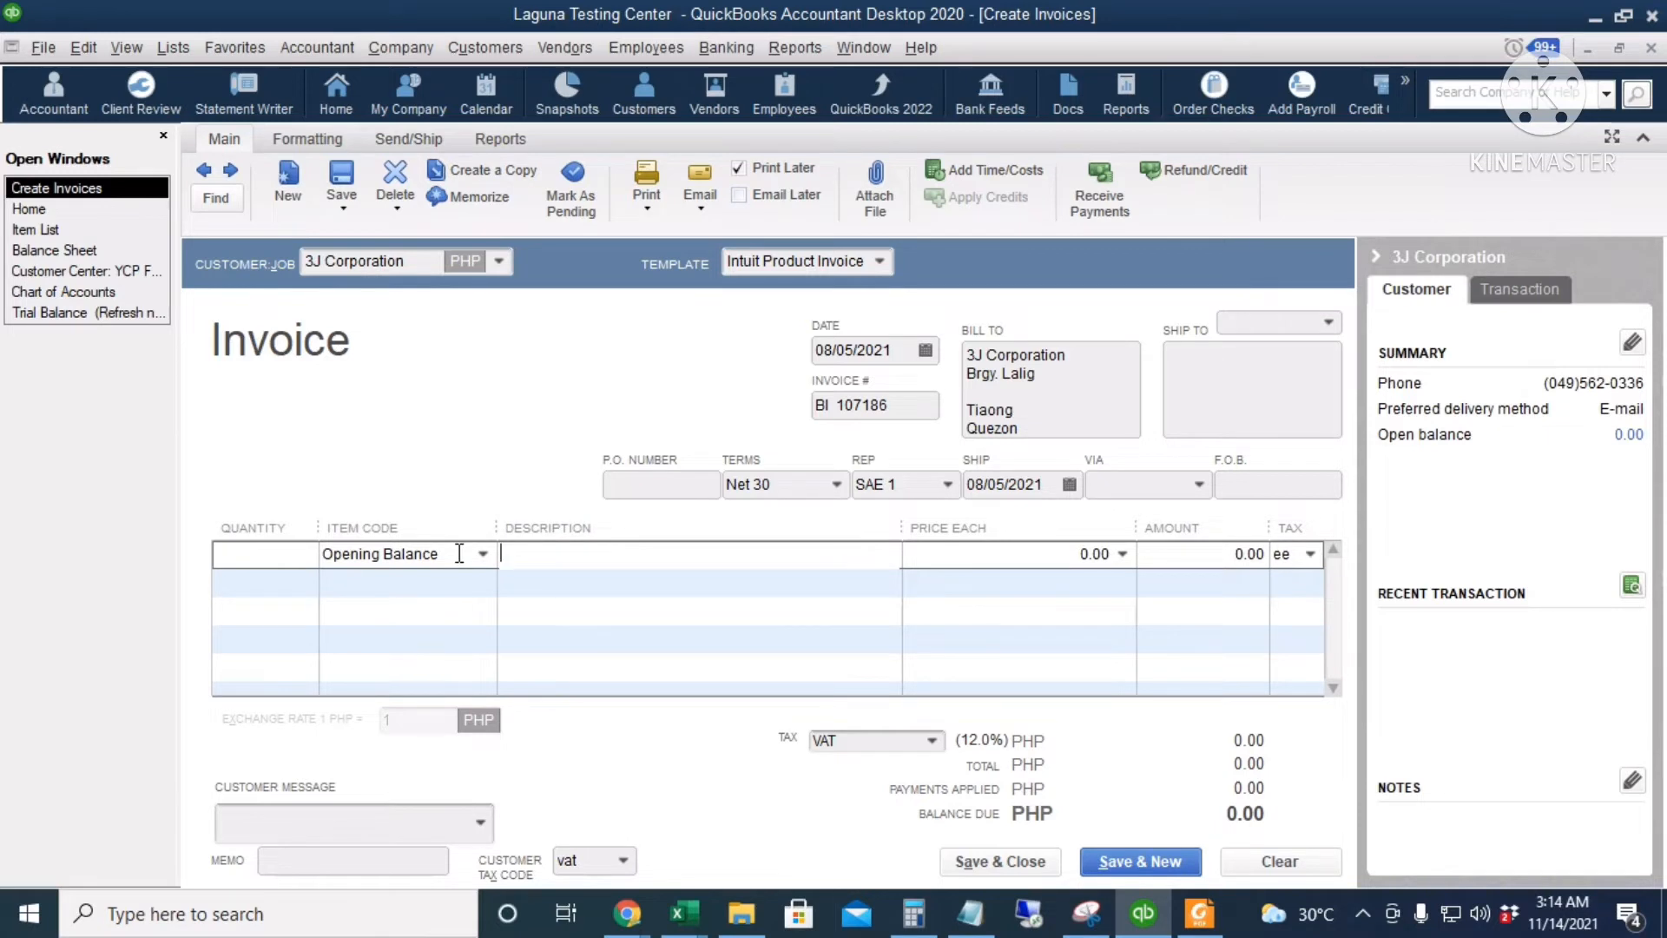
key(Tab)
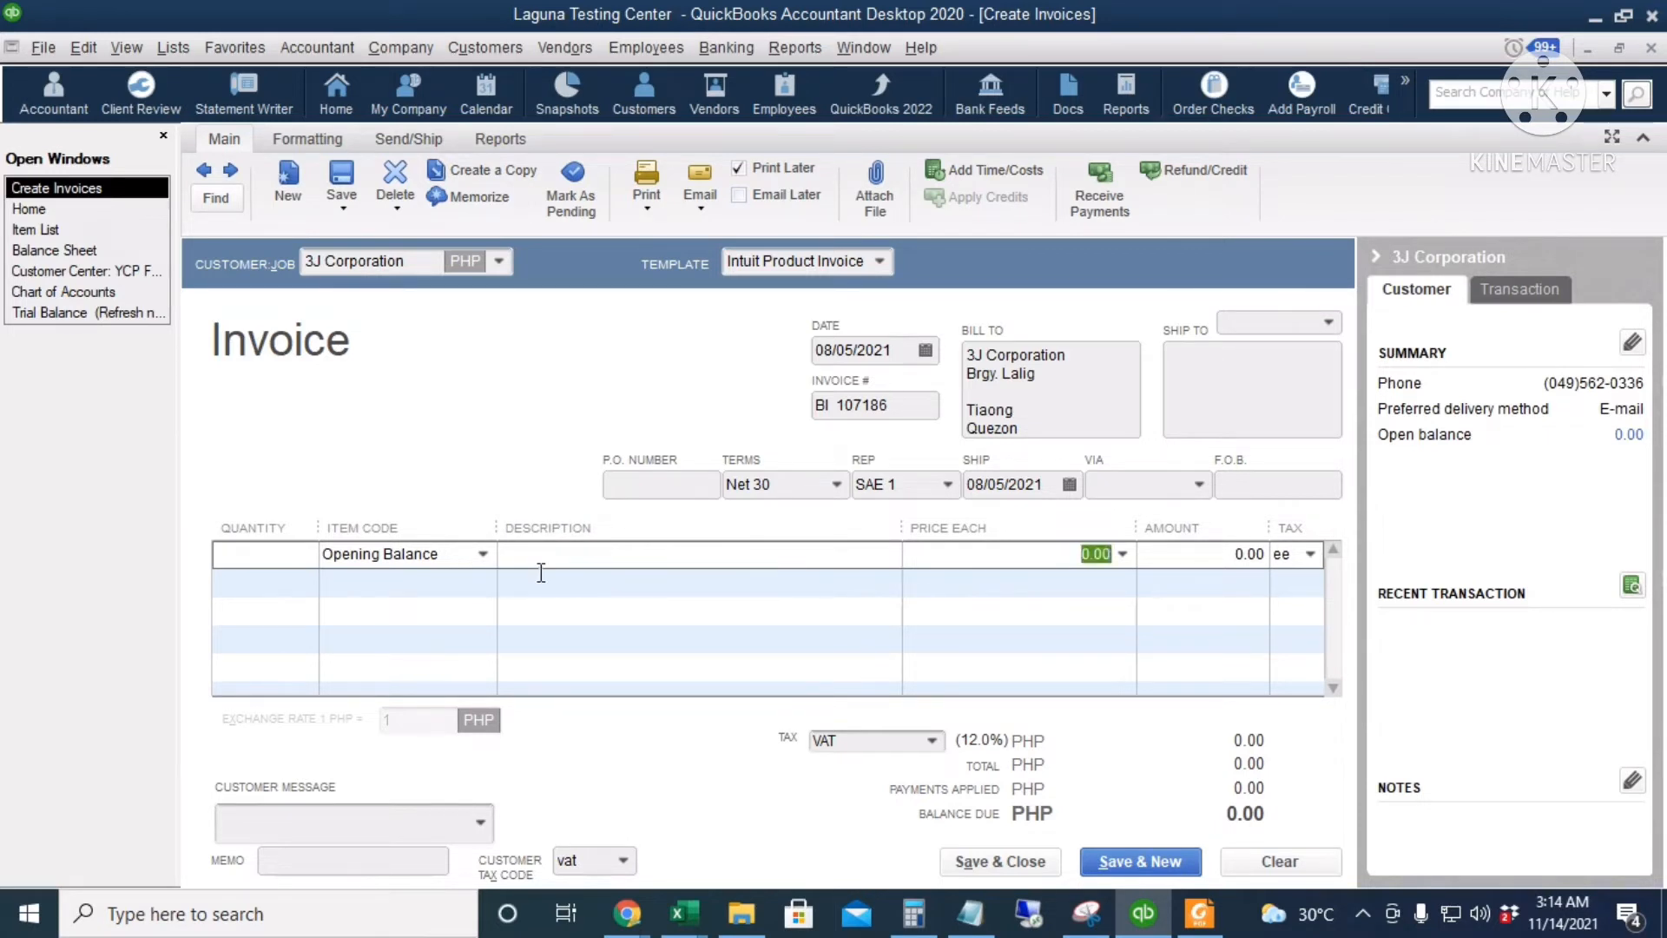
key(alt+Tab)
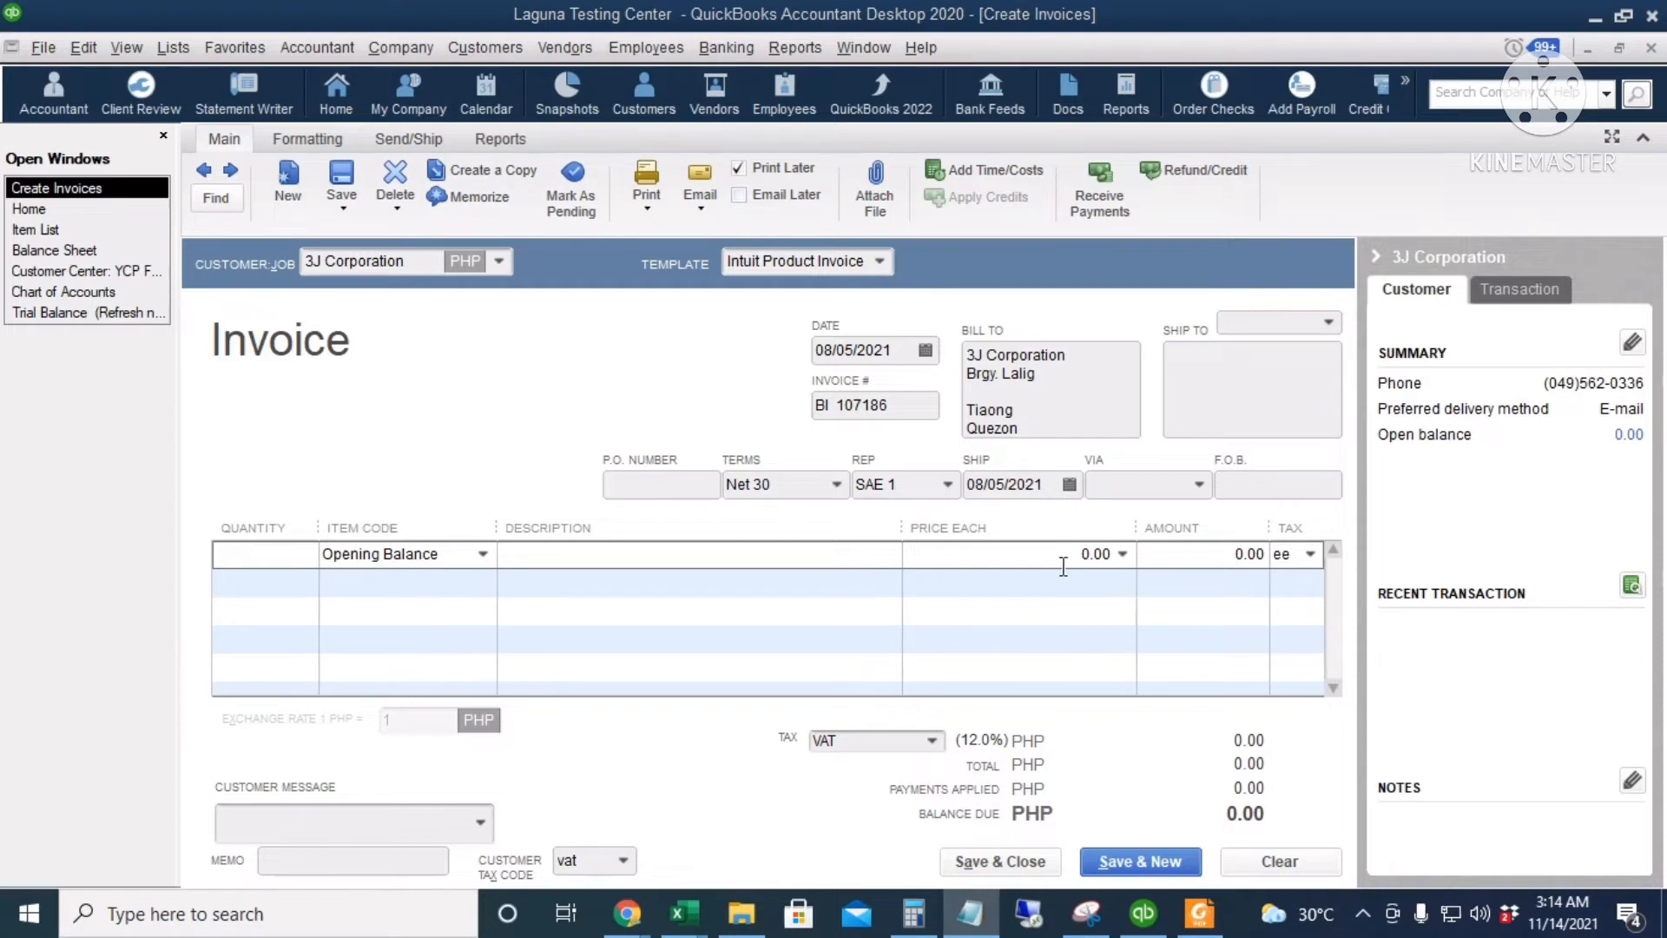
Enter a price of 6,337.60 on the Opening Balance line and save the invoice, keeping its duplicate number.
key(alt+Tab)
text(6,337.60)
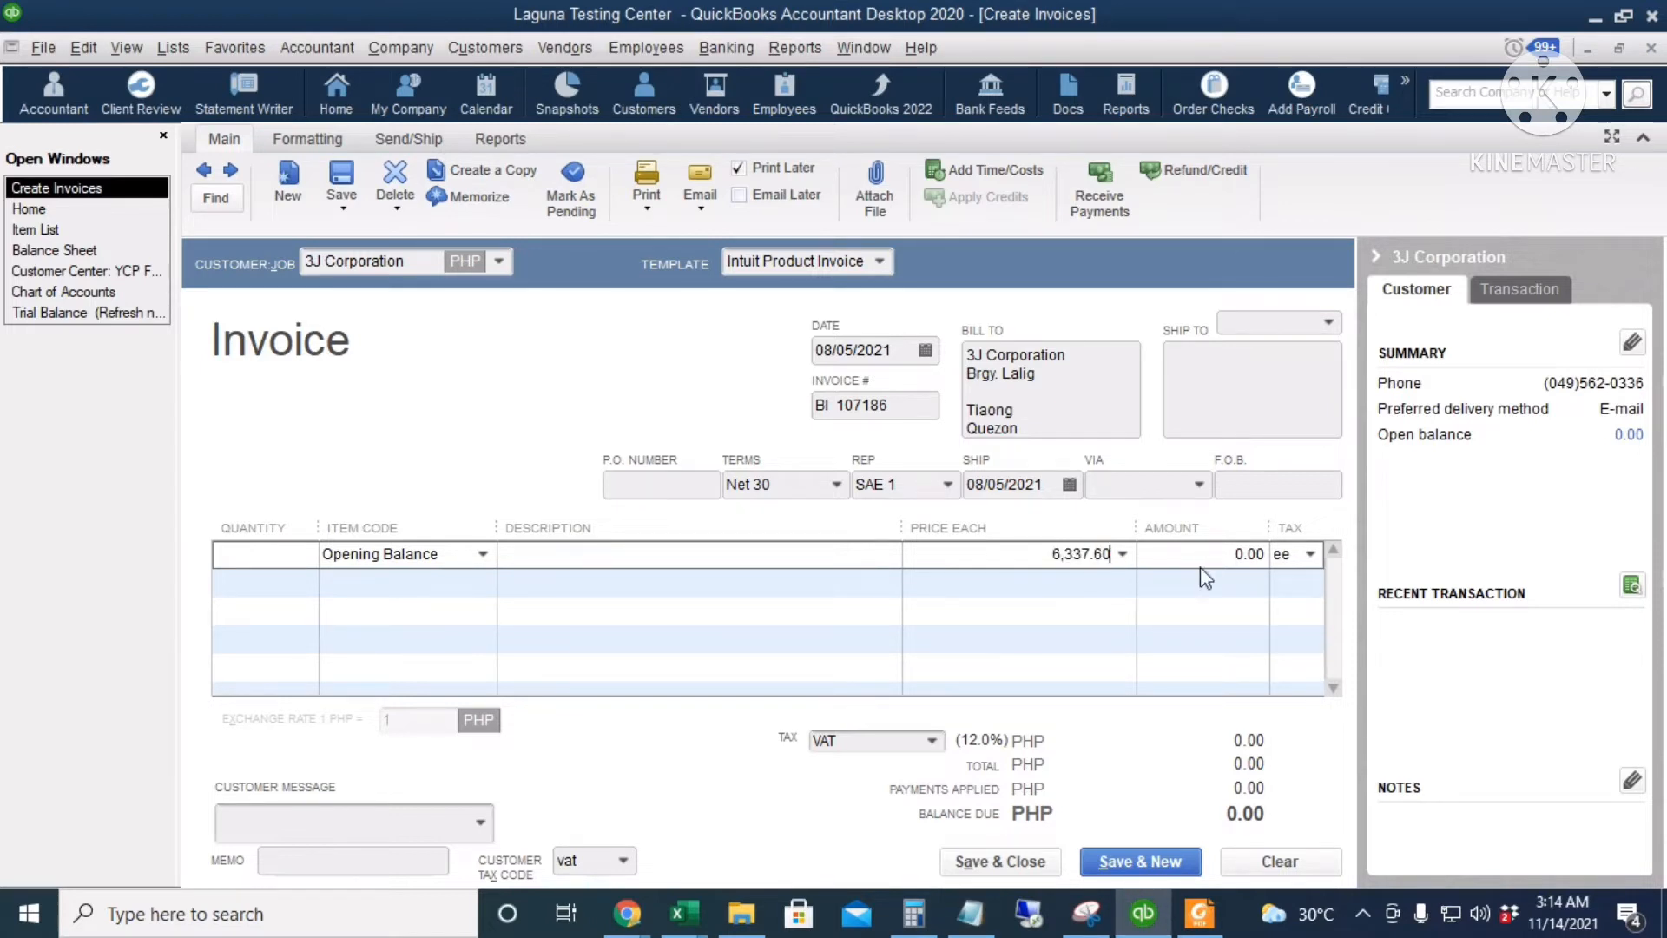
key(Tab)
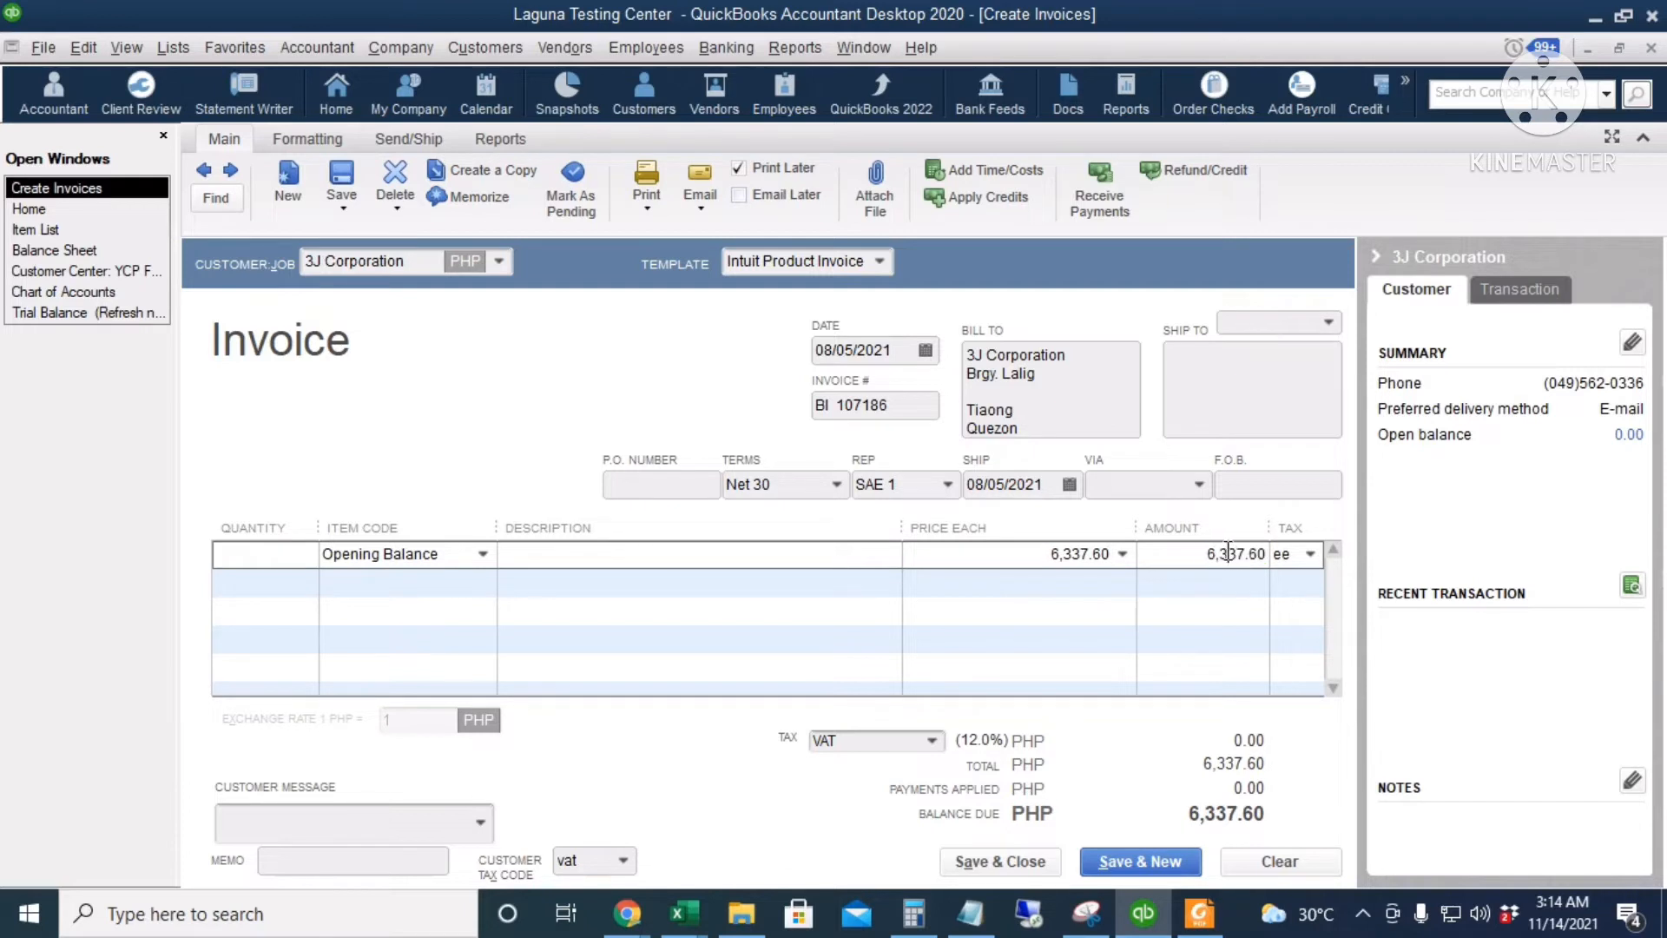
click(1293, 554)
click(342, 178)
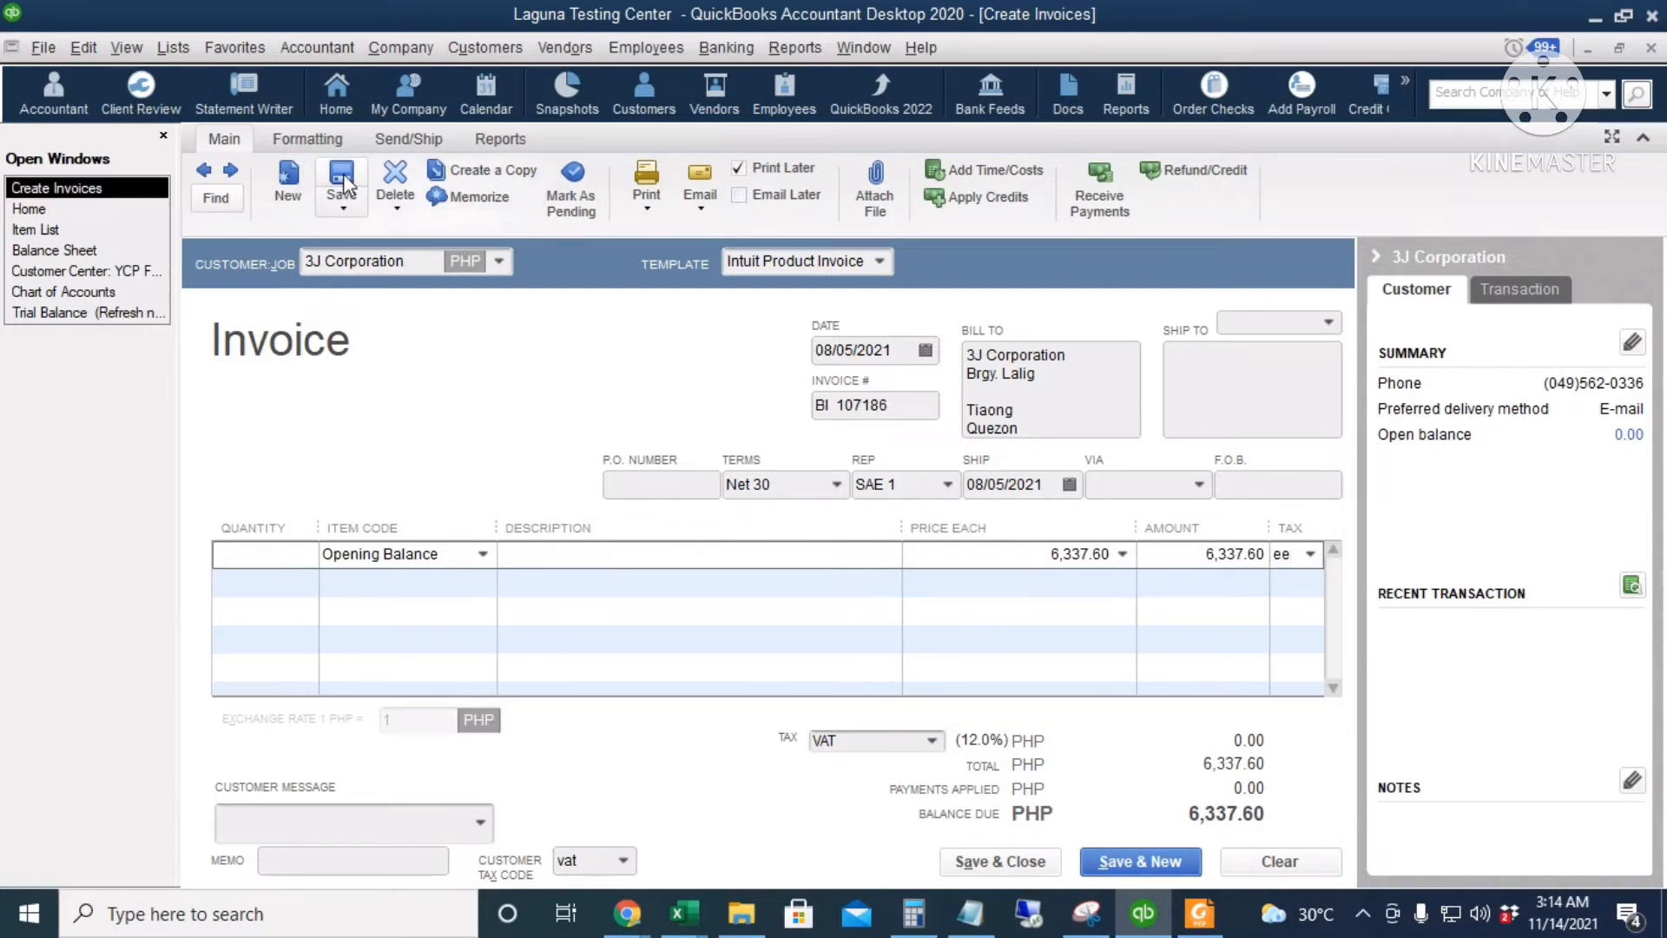
click(784, 446)
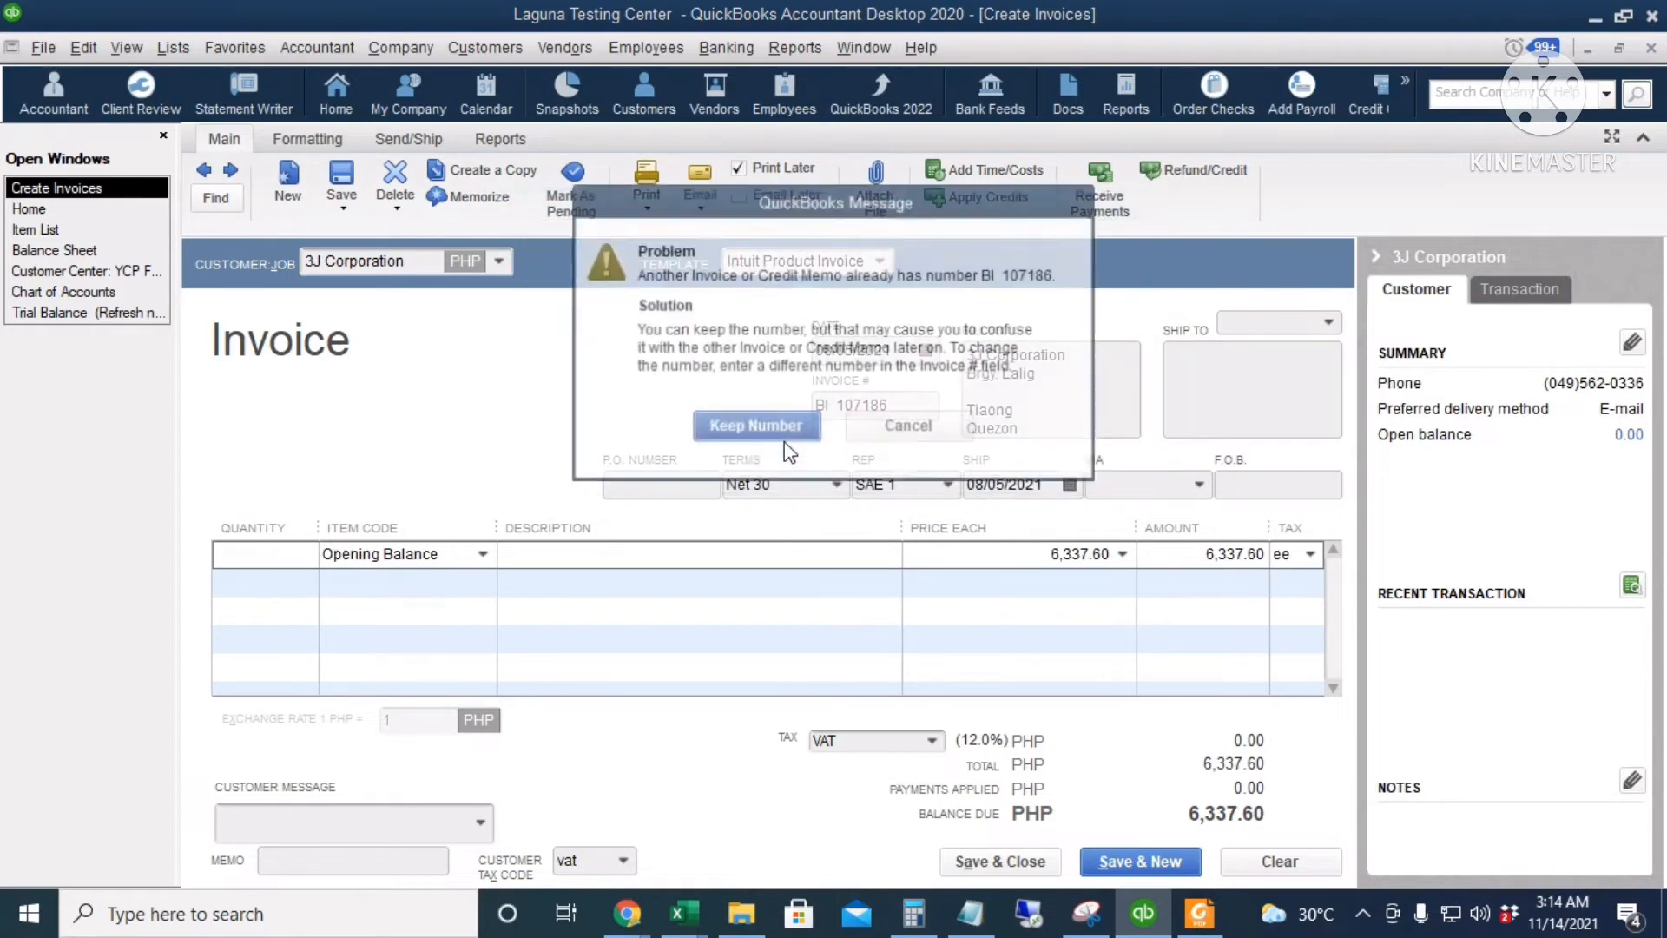
click(771, 424)
Open the saved invoice's transaction journal and widen the Account column to check which accounts are debited and credited.
key(ctrl+y)
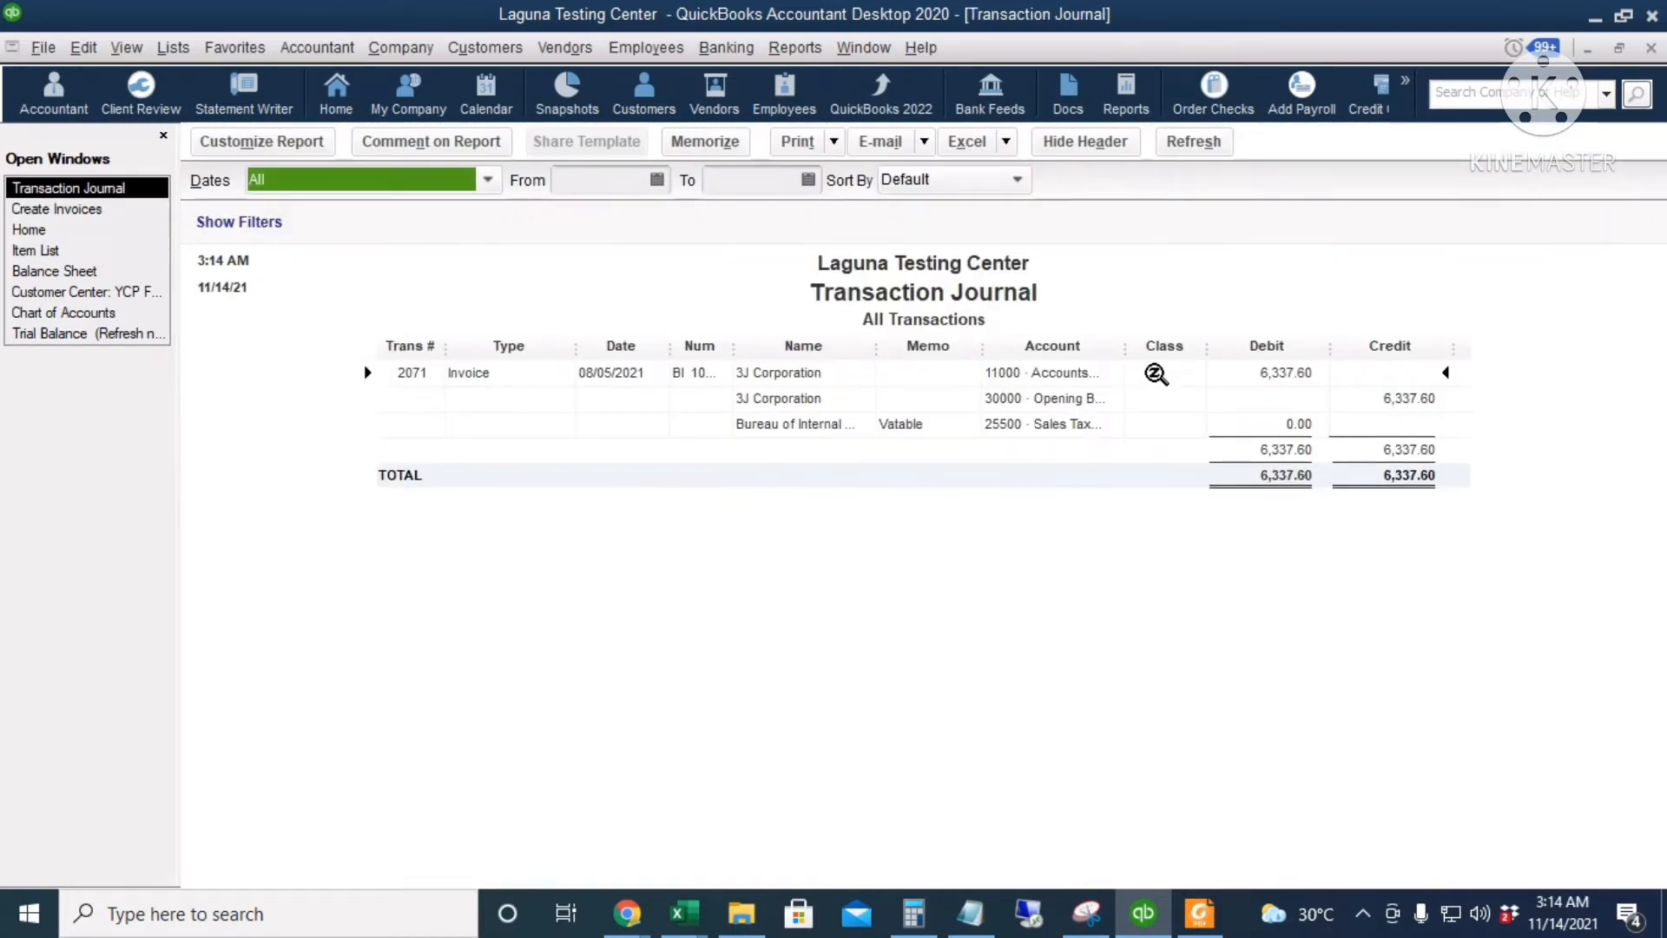
click(1137, 342)
drag(1134, 349, 1273, 340)
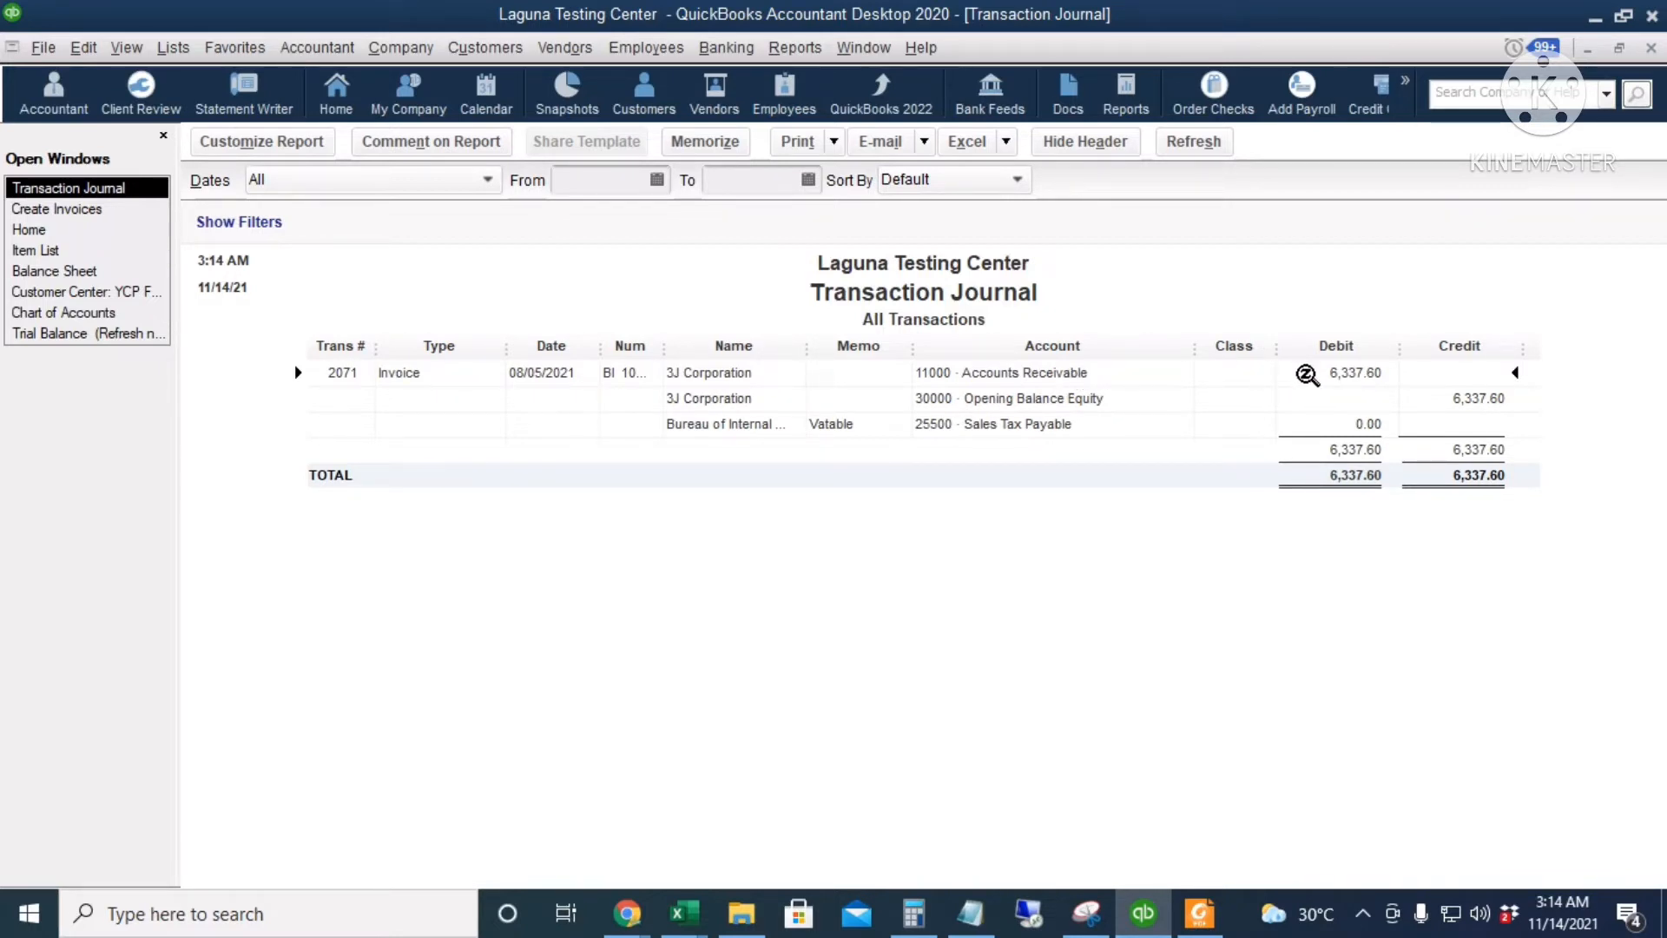
click(1306, 404)
click(1144, 427)
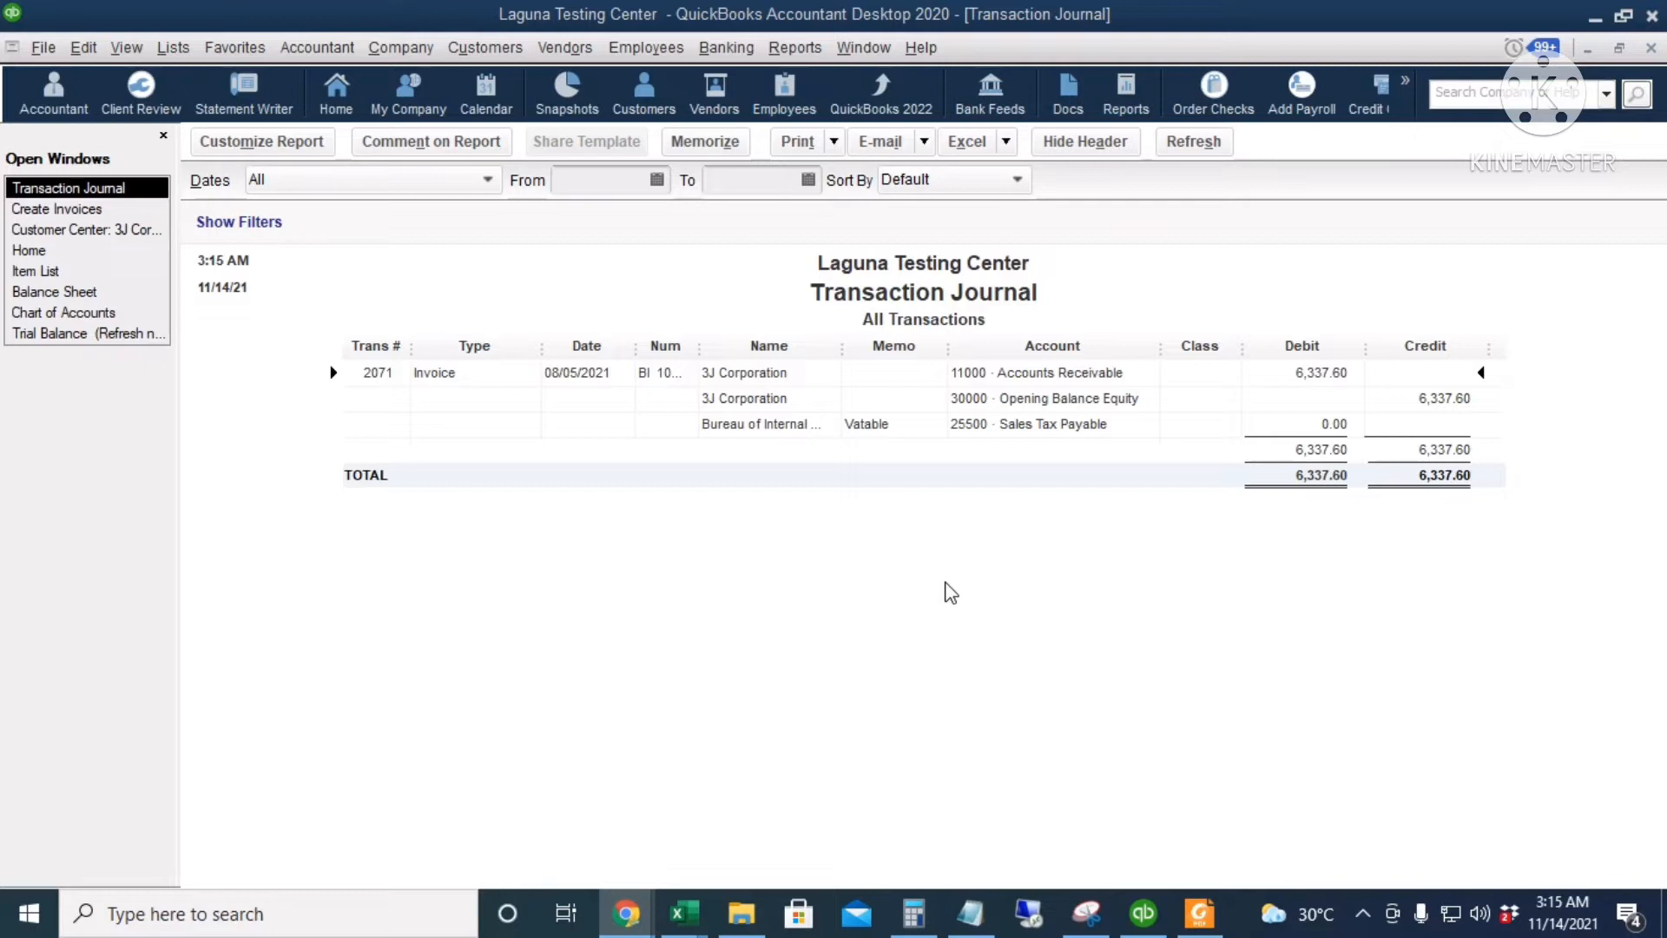
Close the transaction journal, the invoice and the Customer Center to return to the home page.
key(Escape)
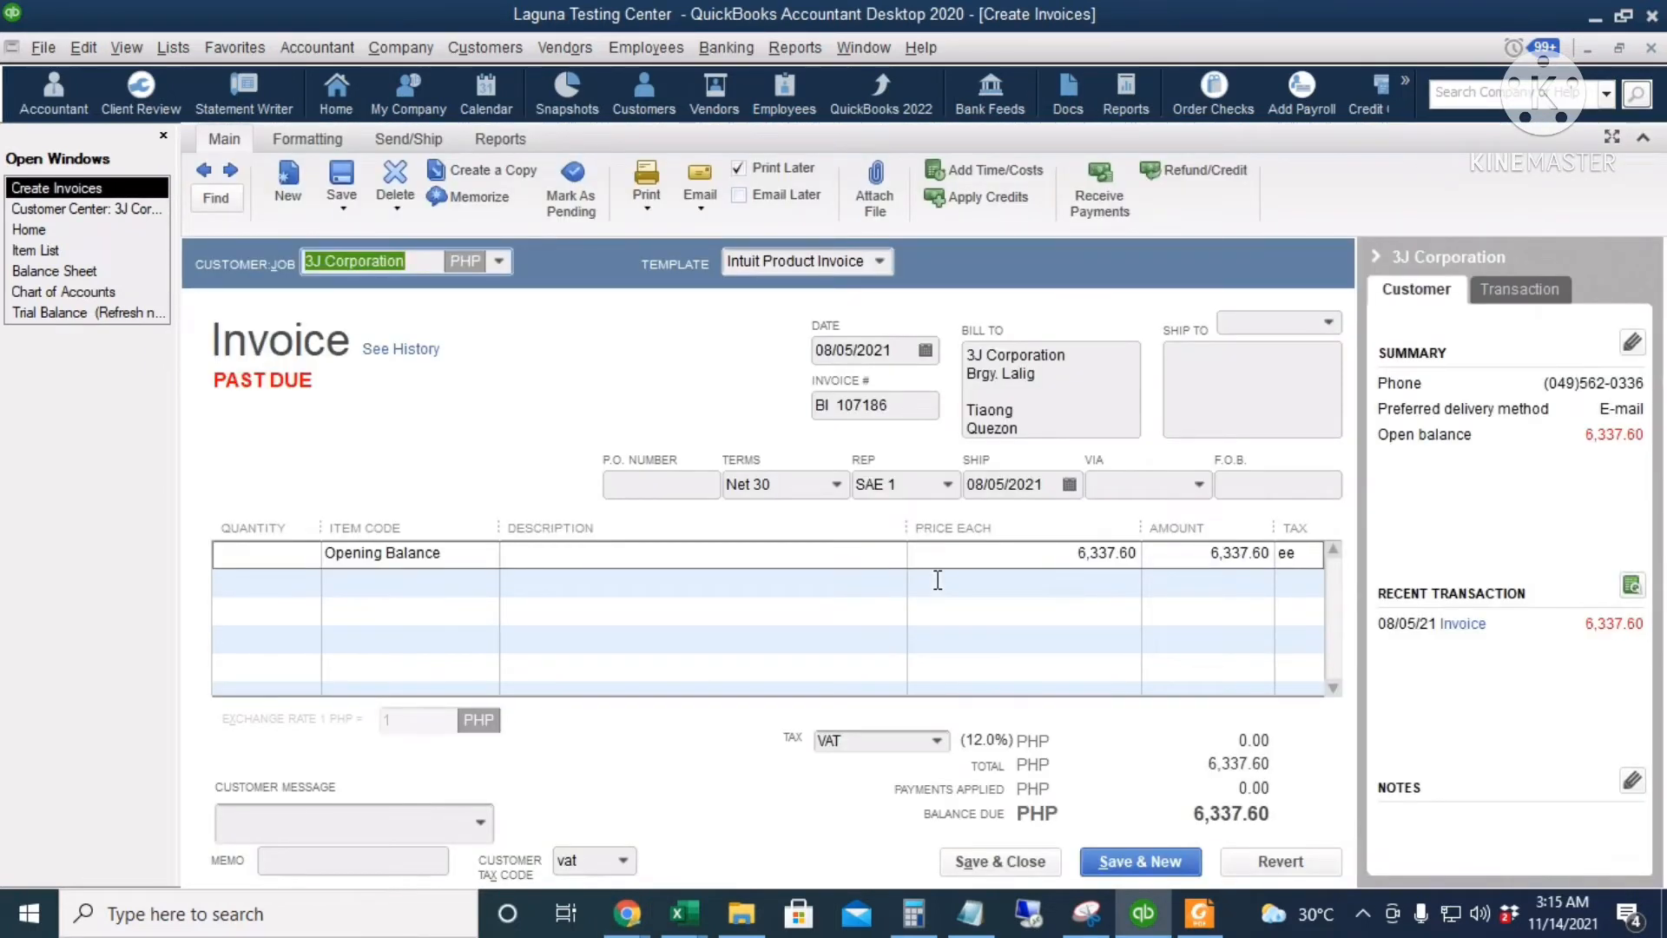
key(Escape)
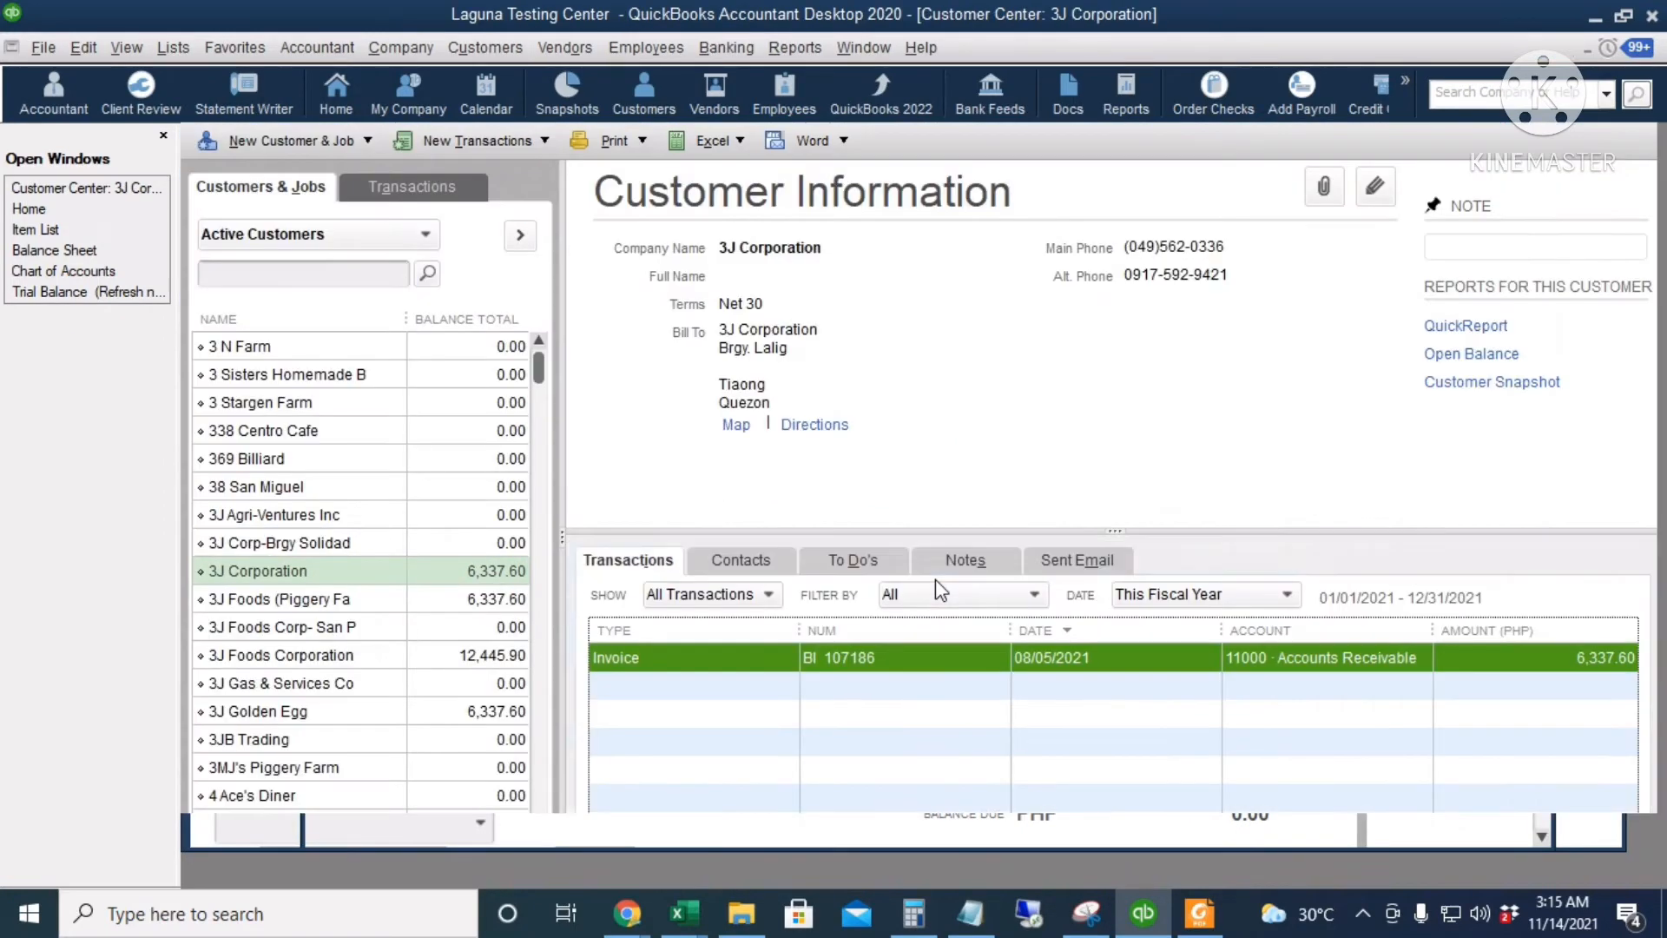
key(Escape)
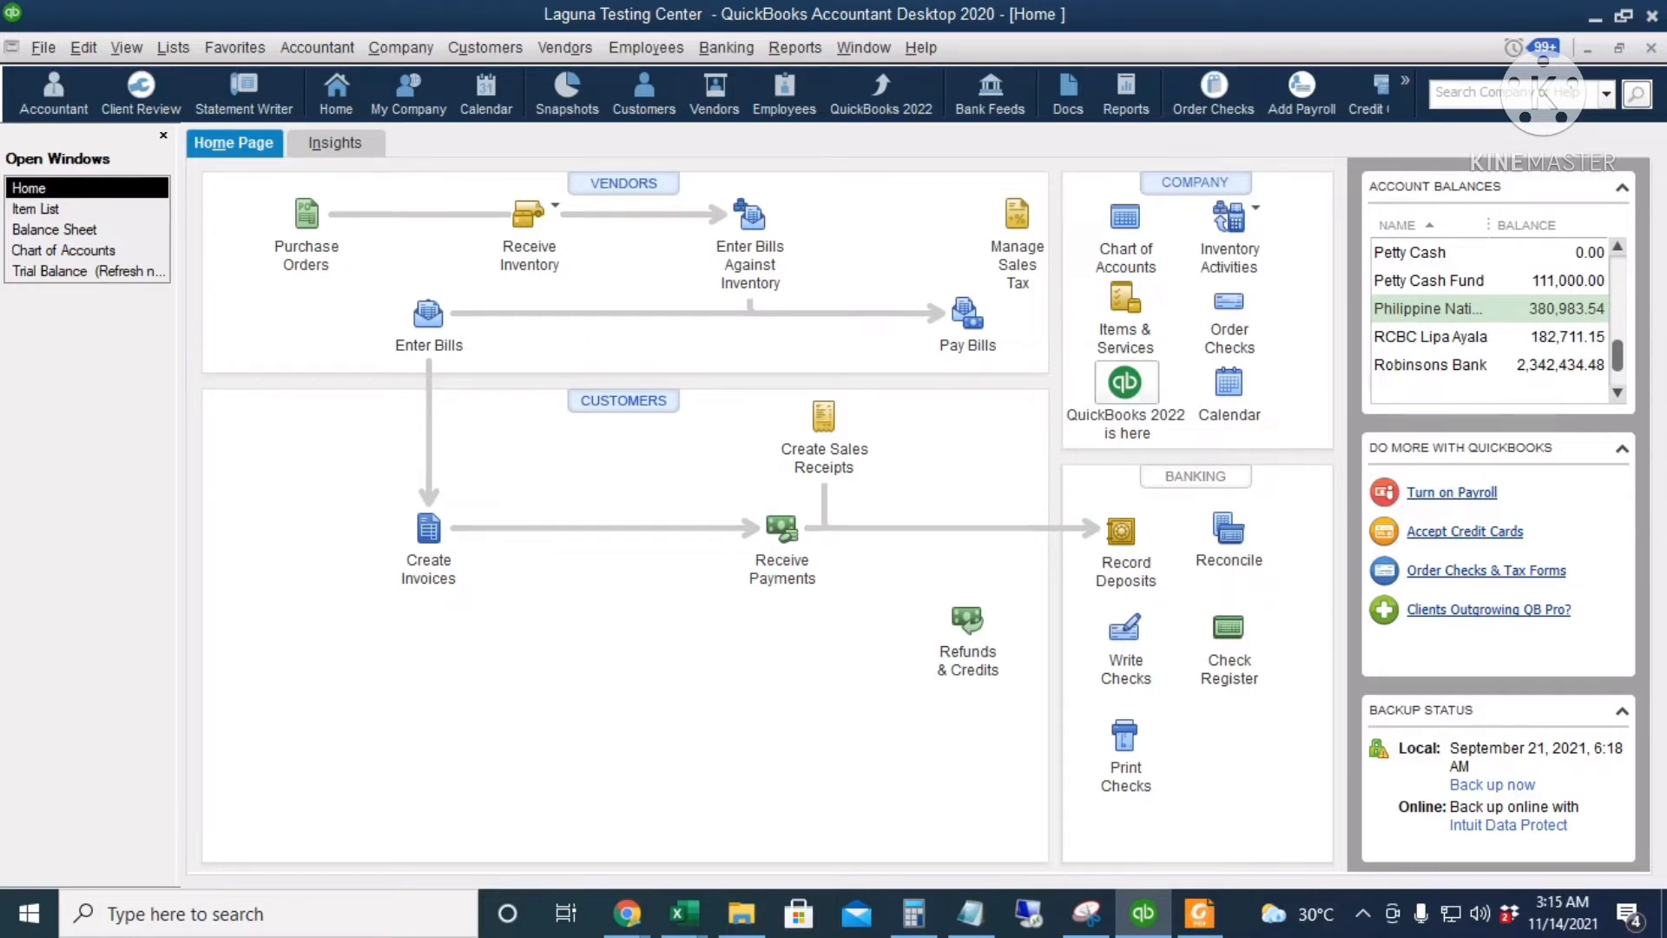
key(alt+Tab)
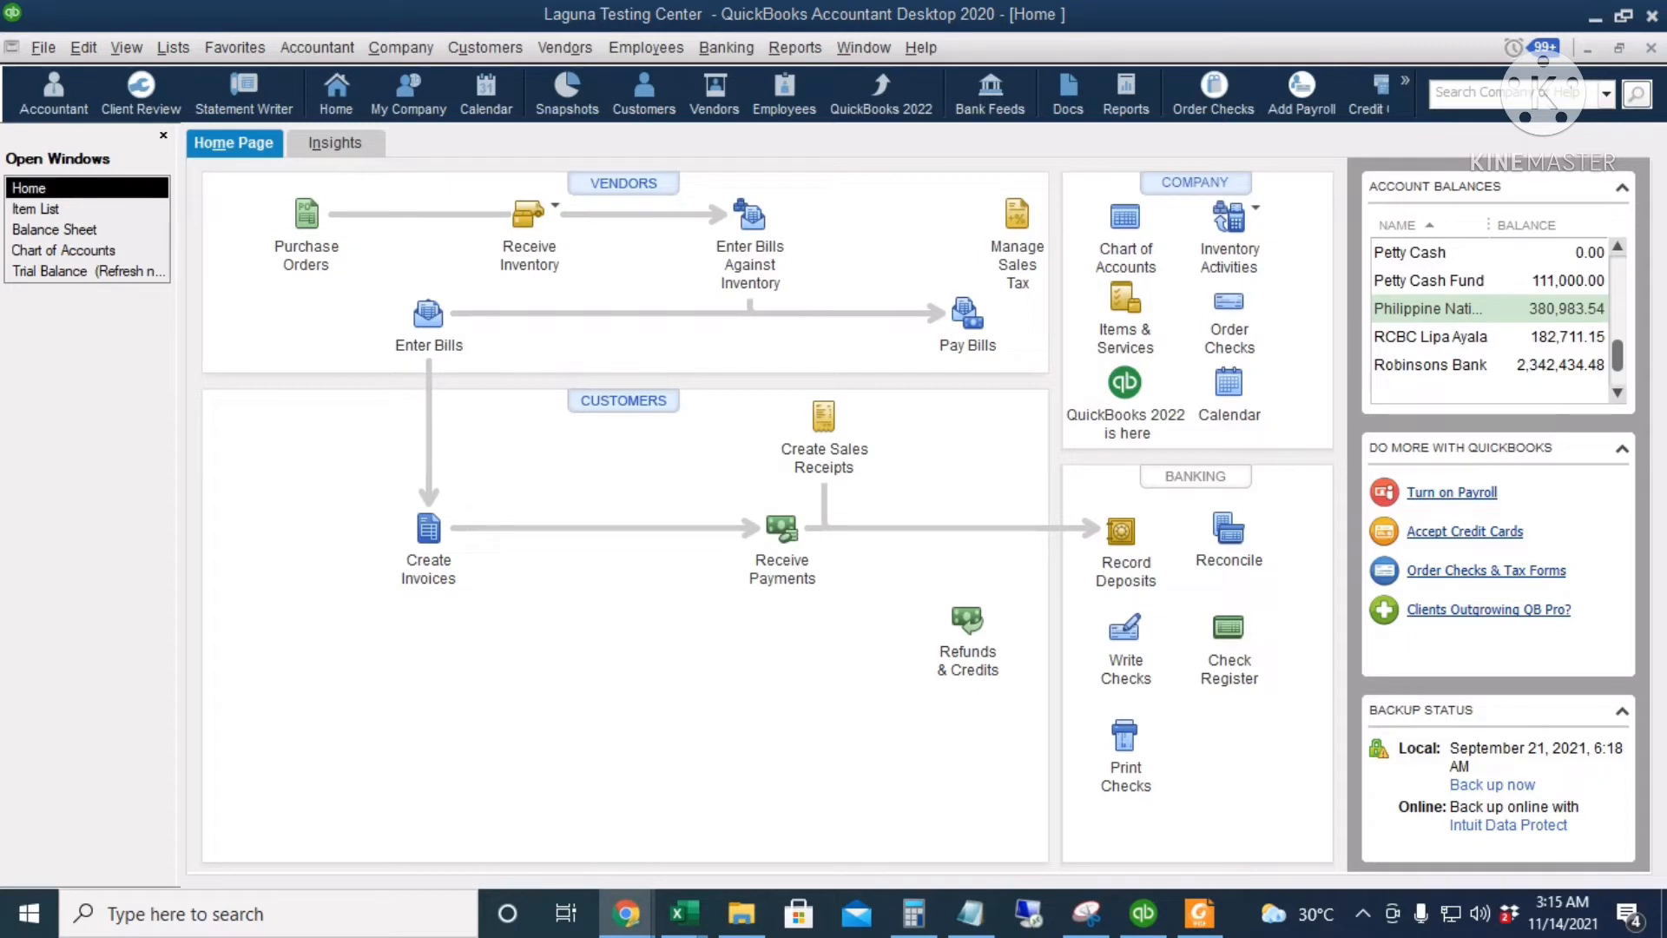
click(620, 627)
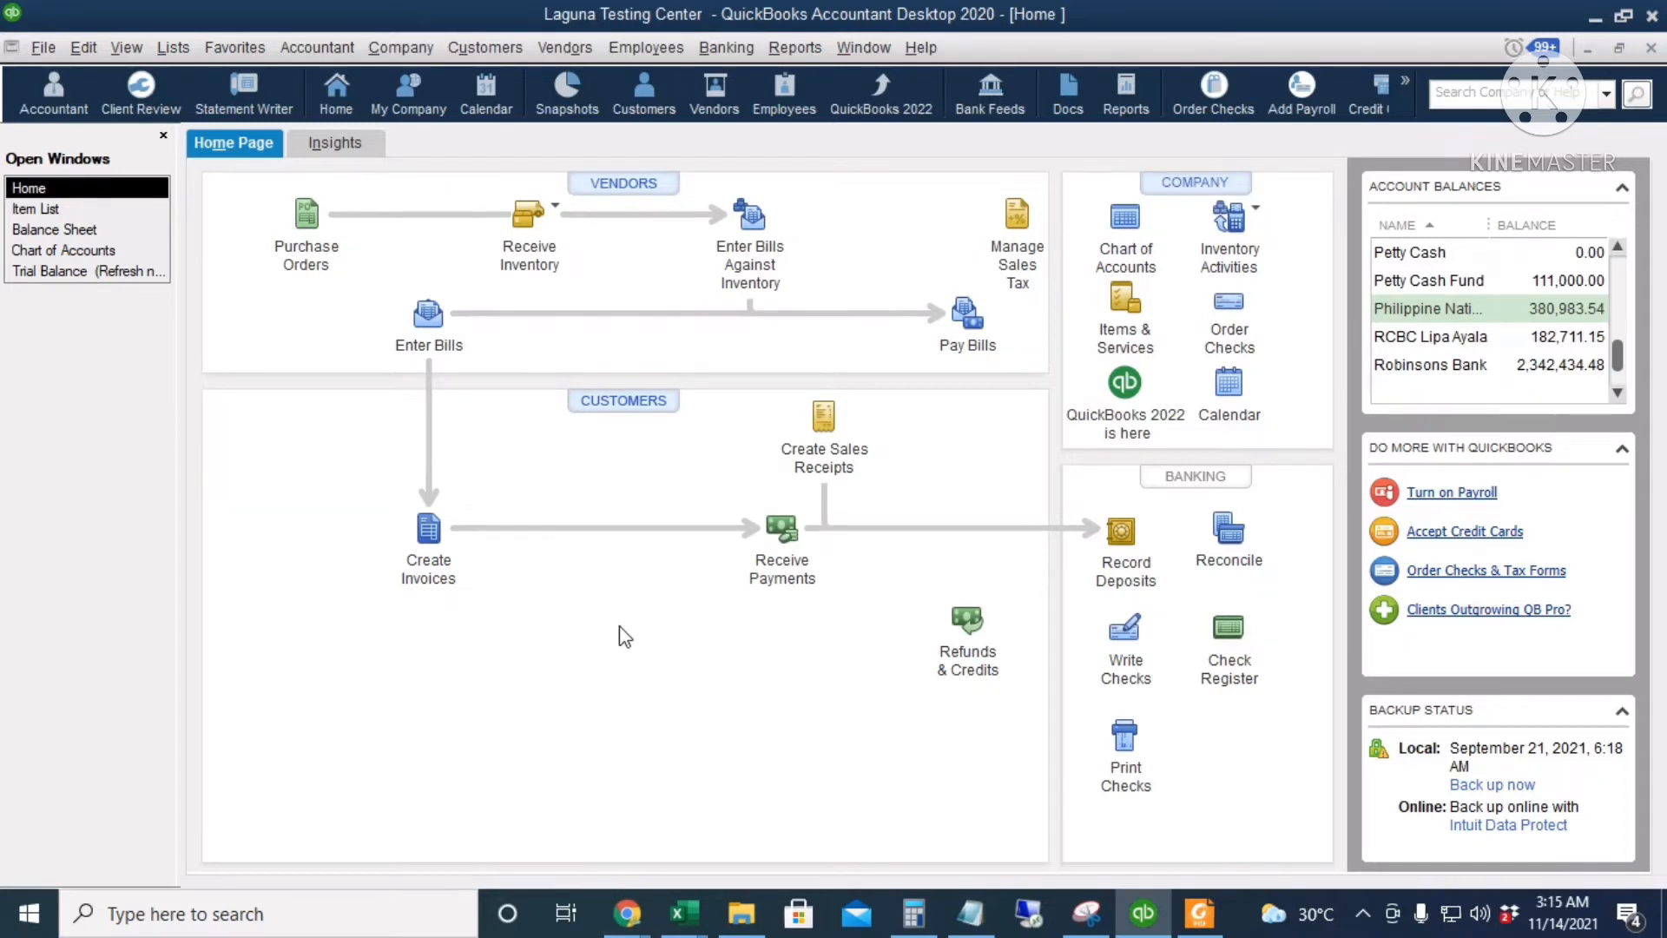
Open Batch Enter Transactions, set the transaction type to Invoices & Credit Memos, and activate the first entry row.
click(324, 47)
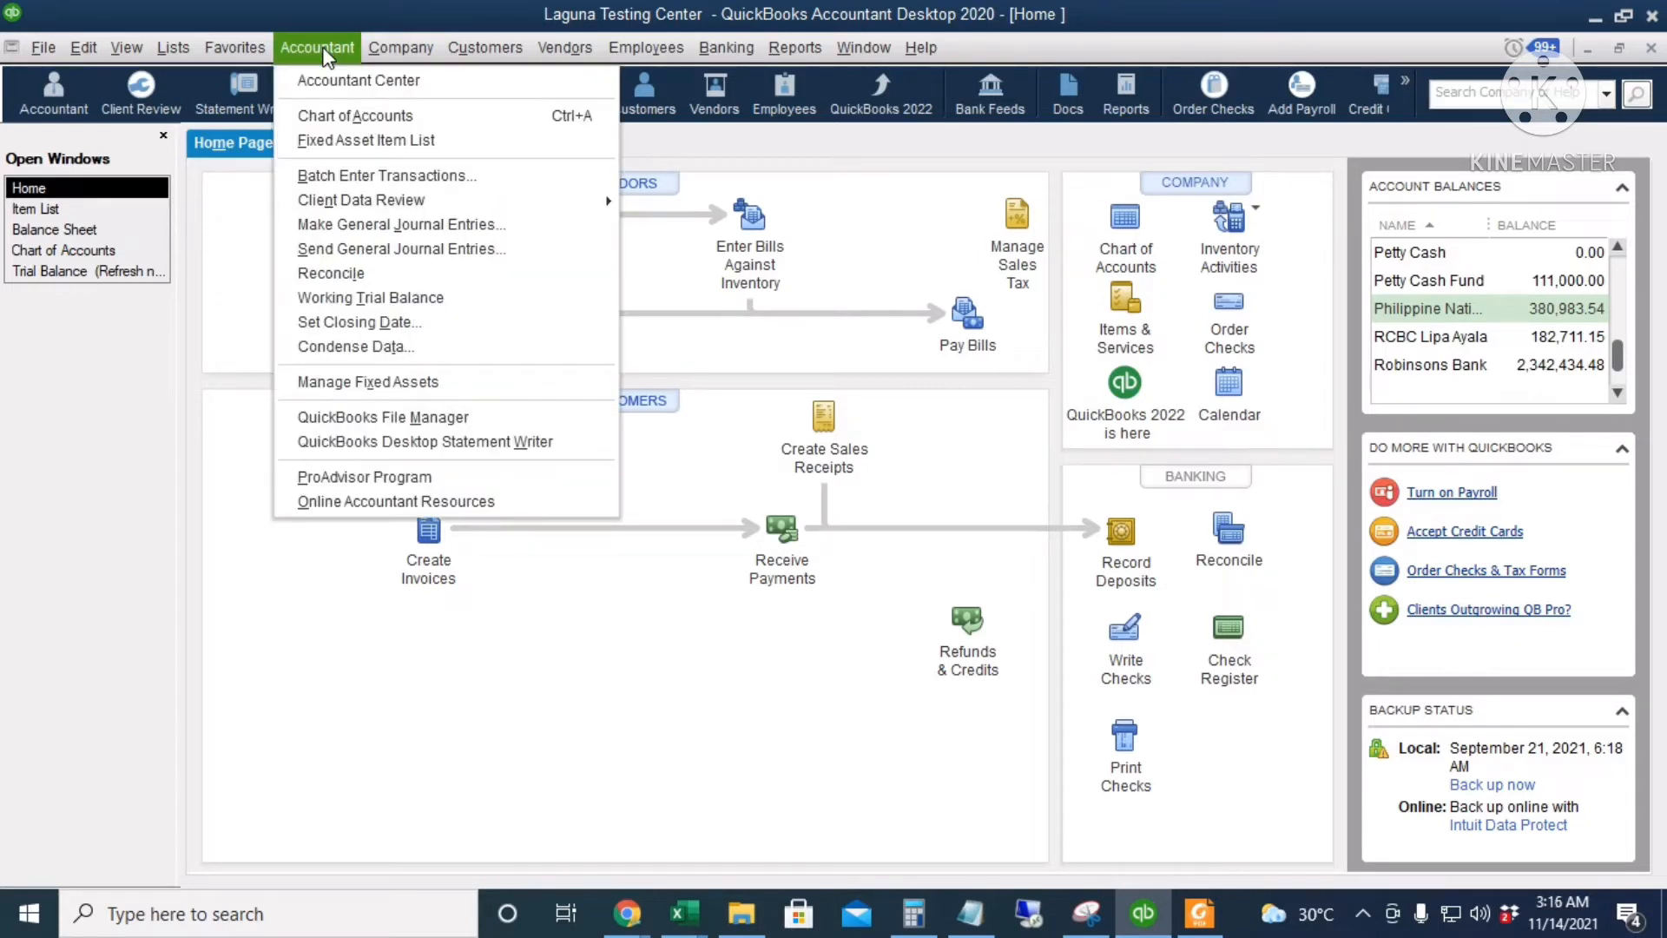
click(441, 176)
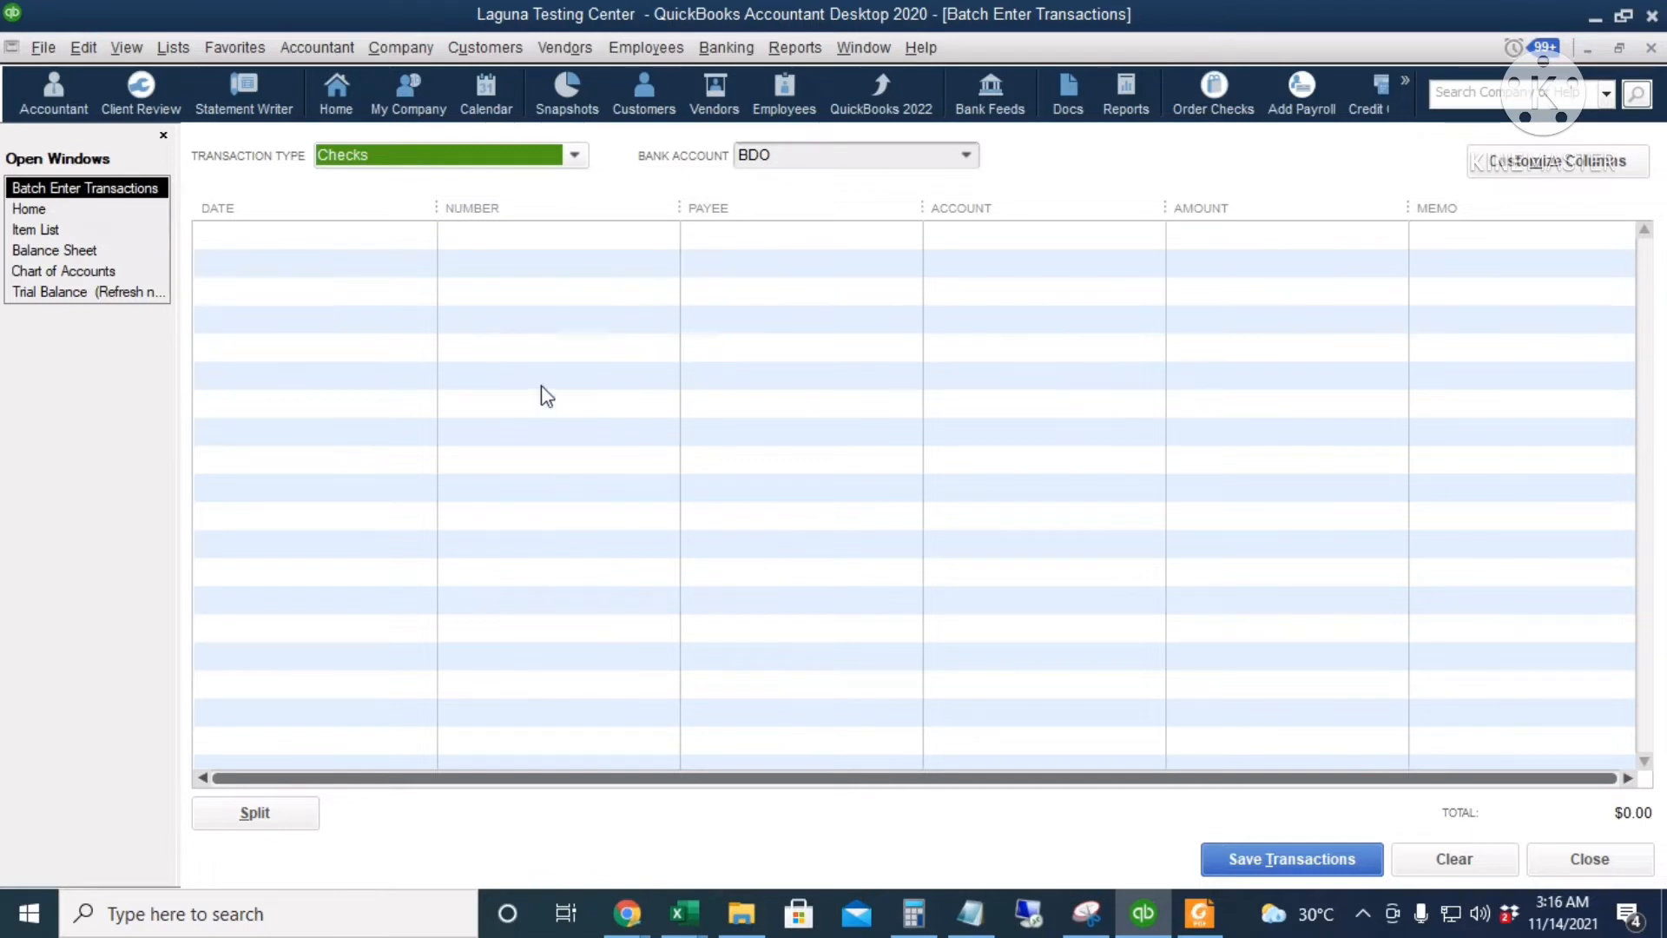
click(437, 153)
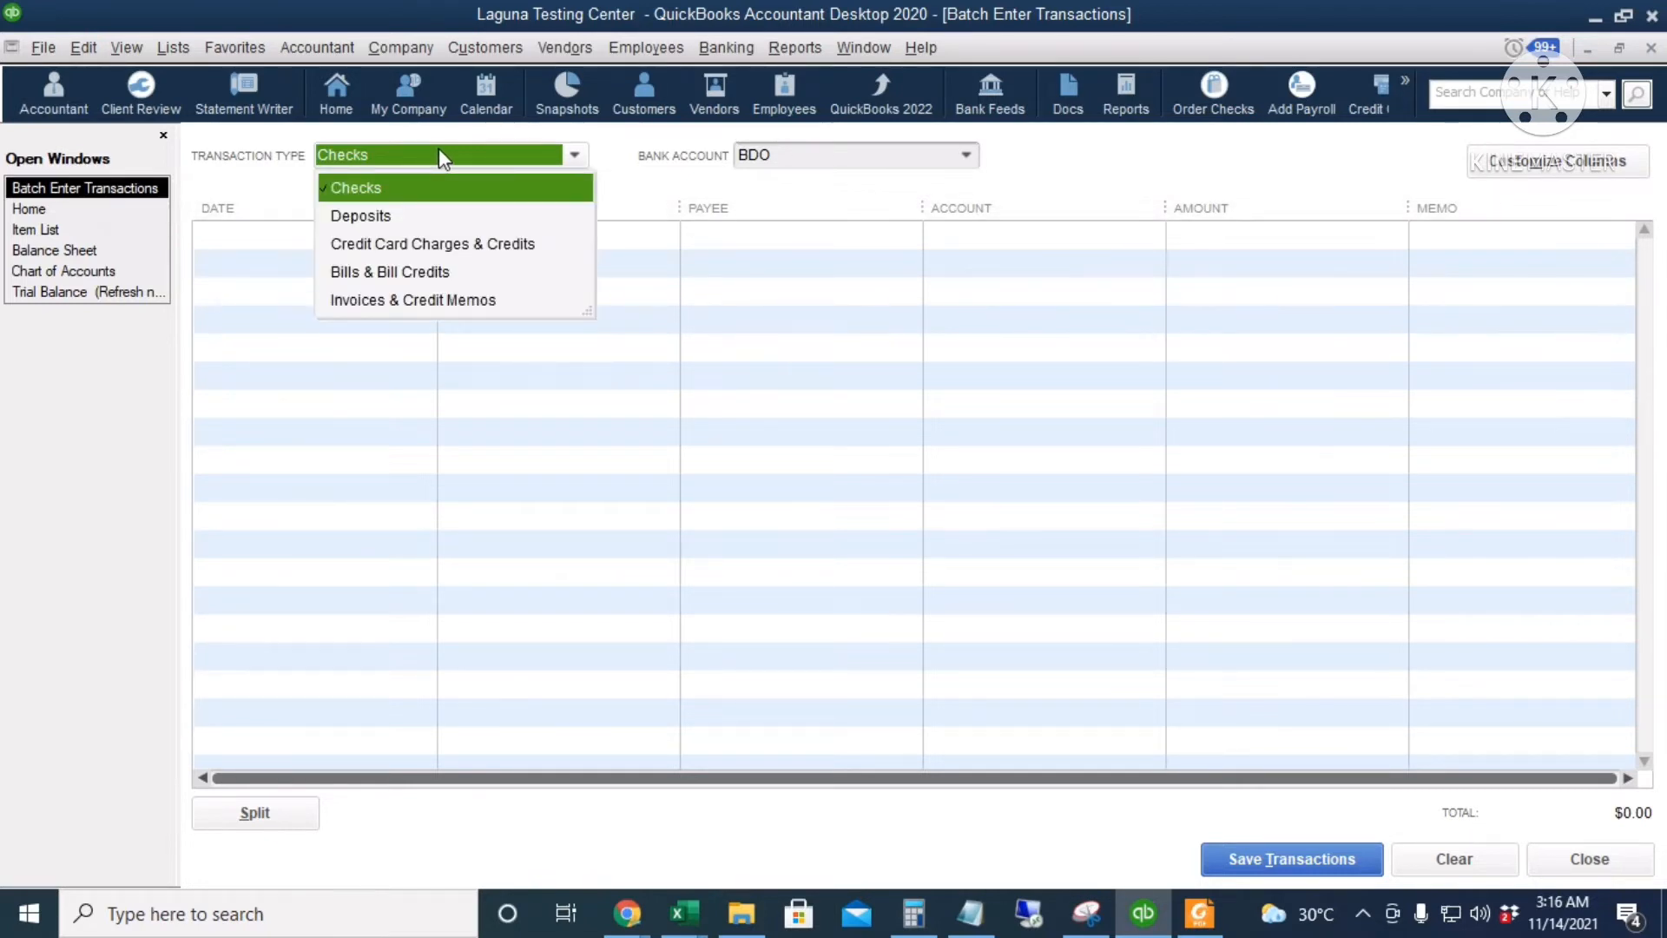
click(449, 304)
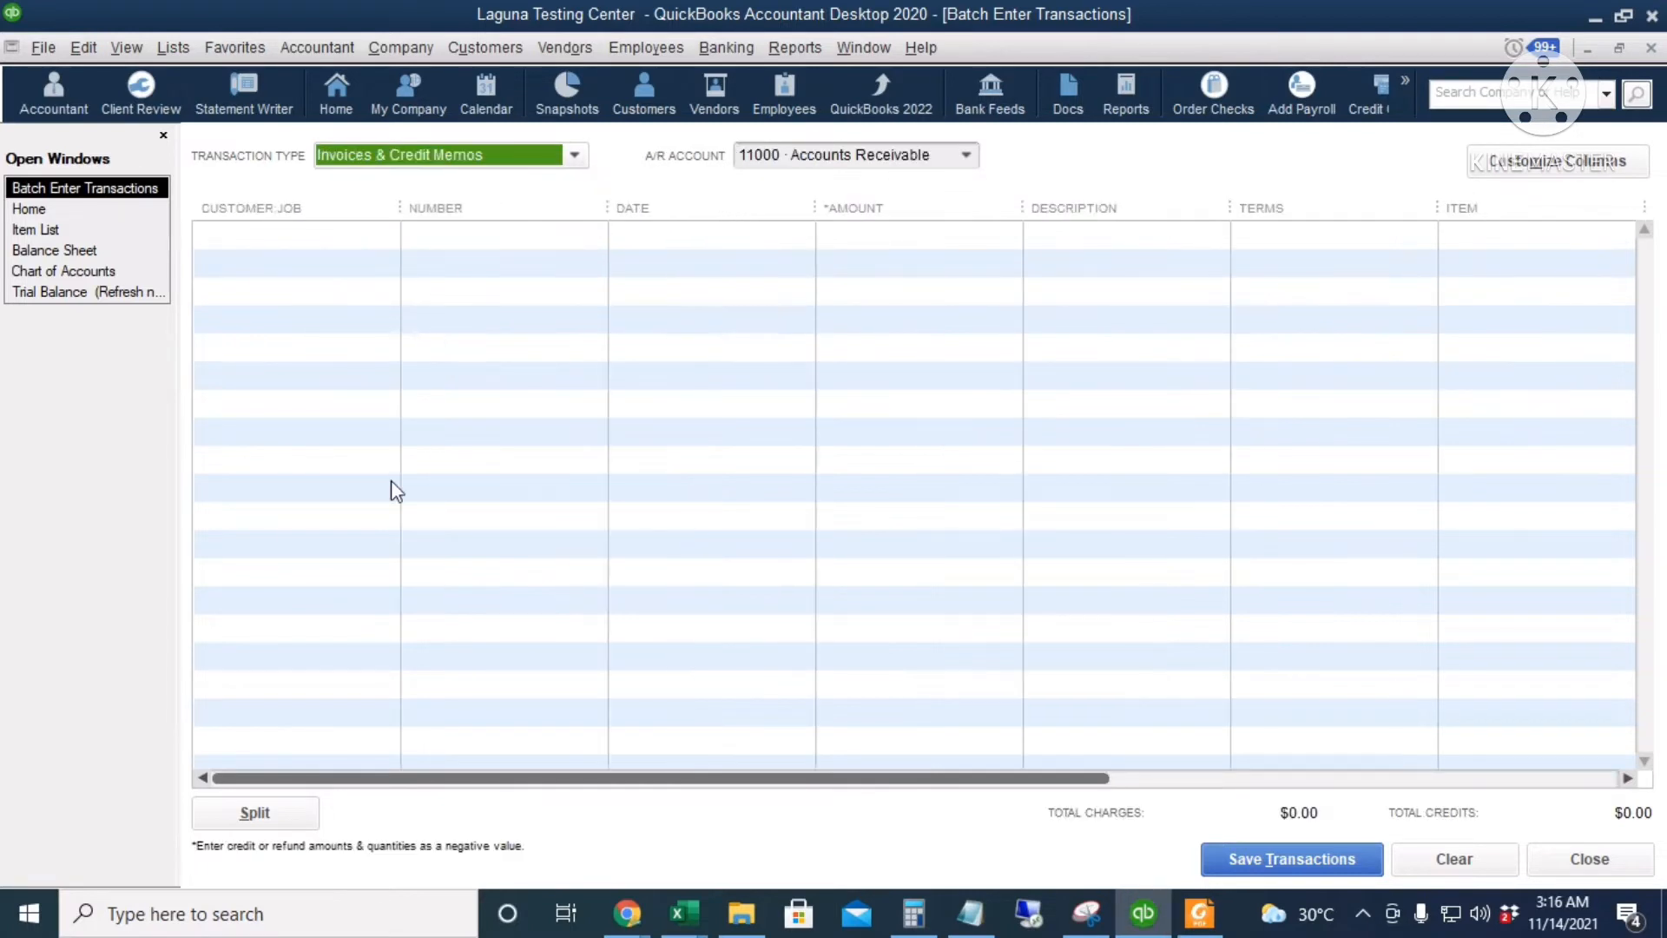
click(210, 477)
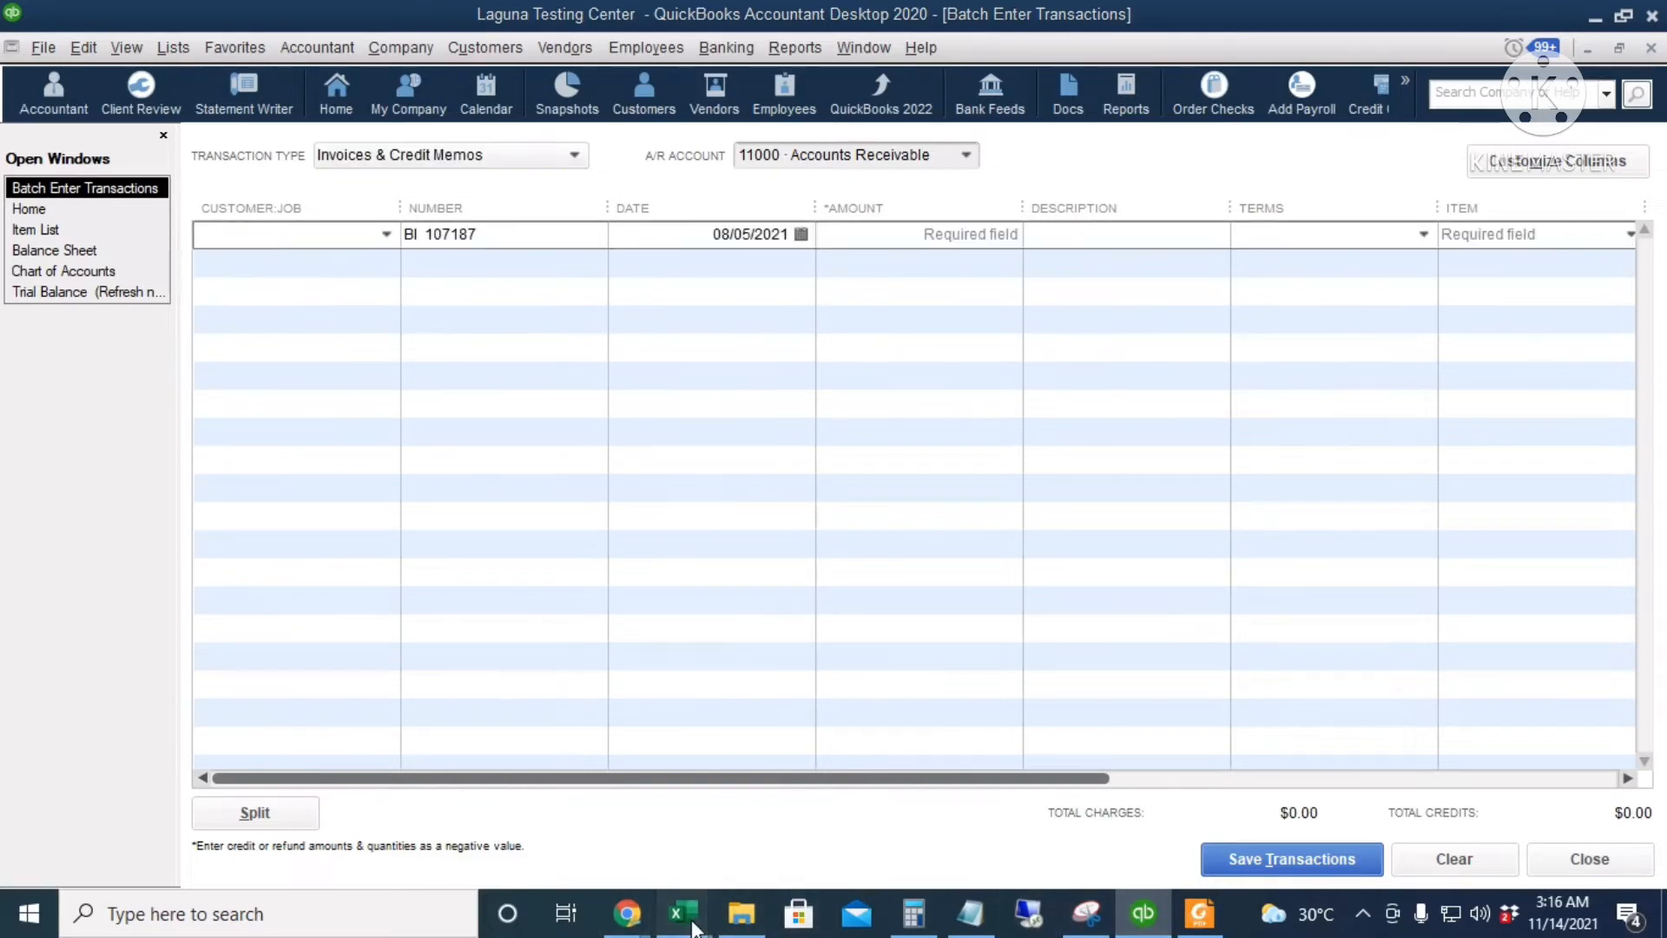
Copy the entire AR-TRADE (DETAILED) sheet of AR Import.xlsx in Excel, and close QuickBooks' batch entry window without entering transactions.
mouse_move(695, 924)
click(1428, 785)
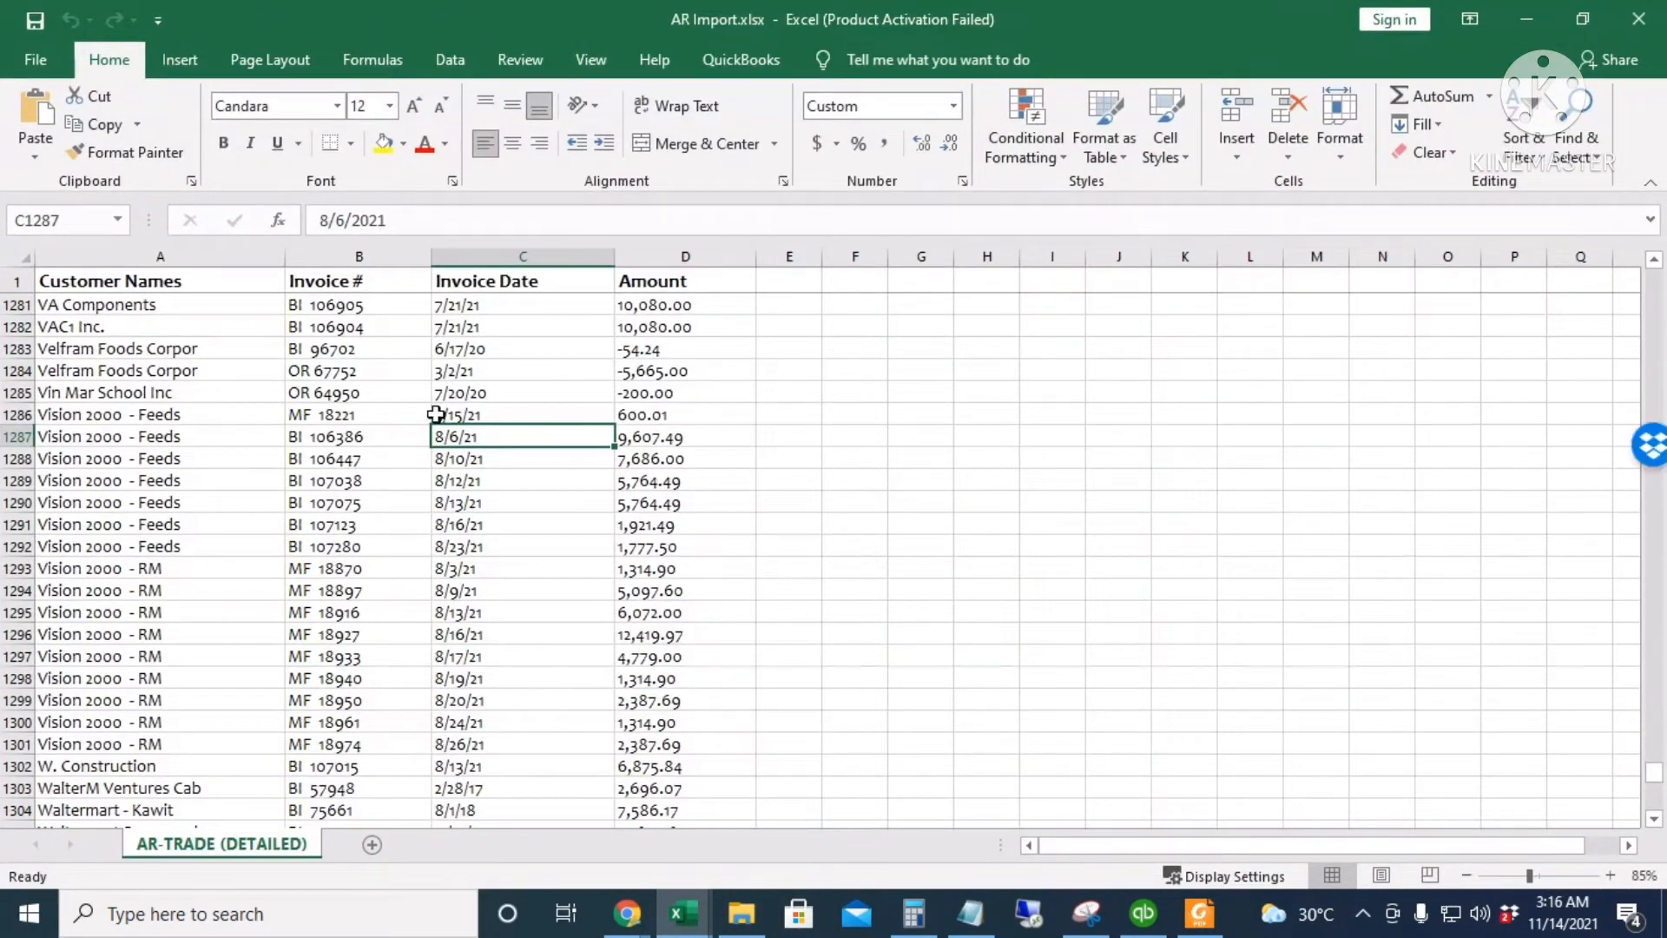
click(326, 328)
scroll(338, 434, up, 19)
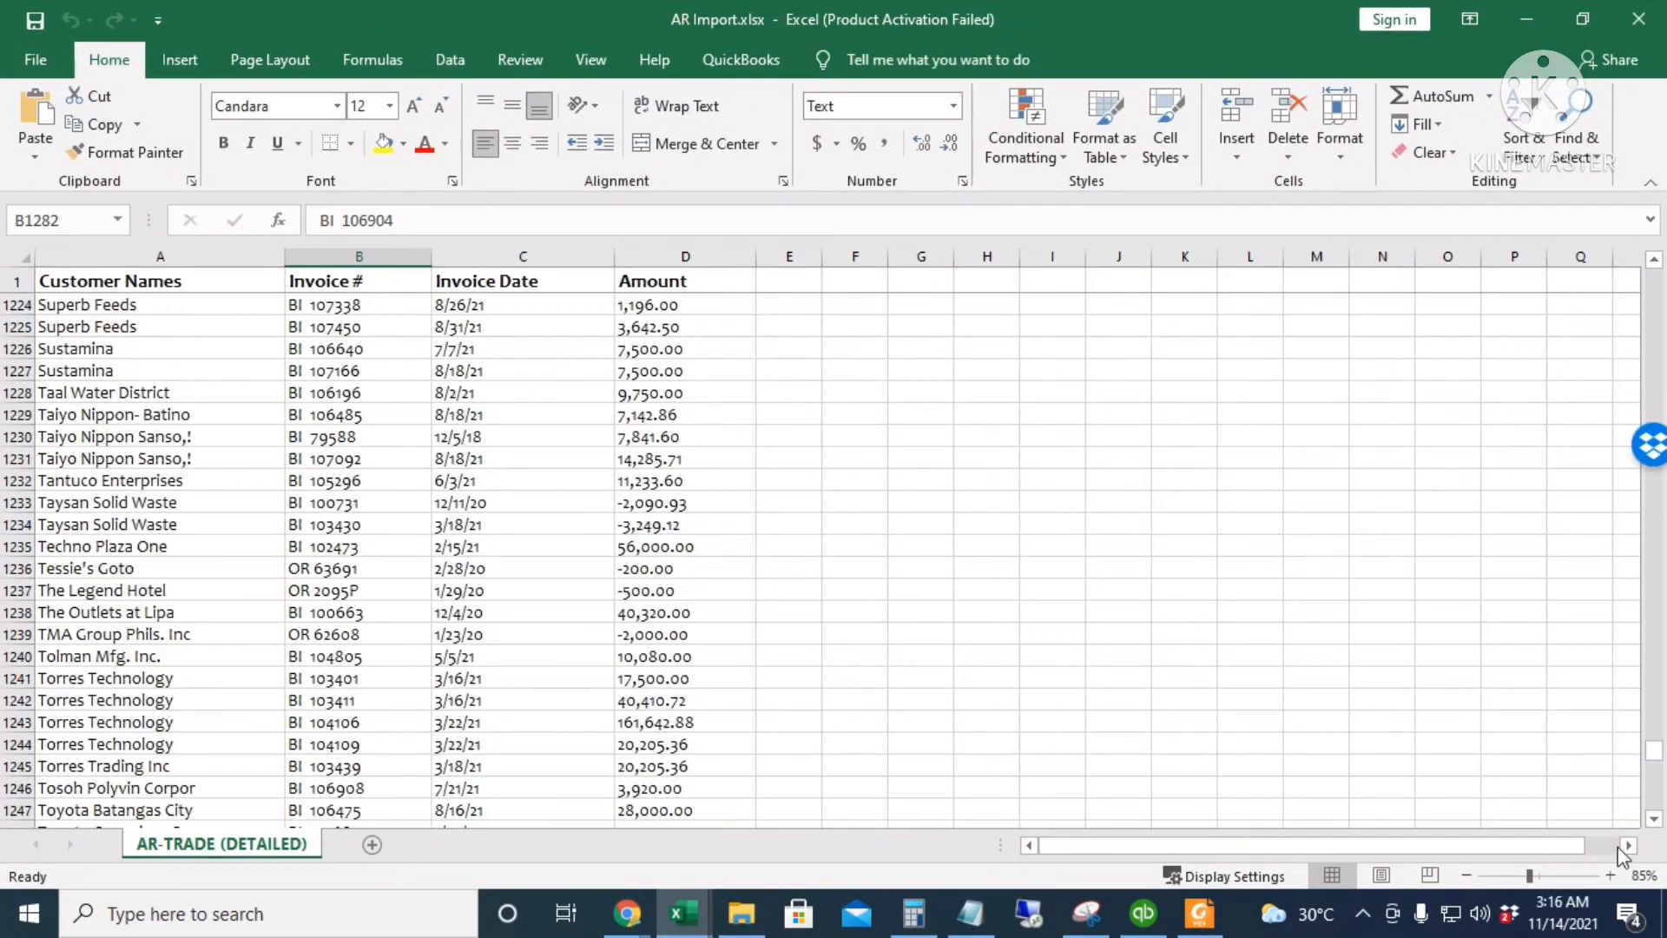
drag(1654, 756, 1654, 280)
click(16, 257)
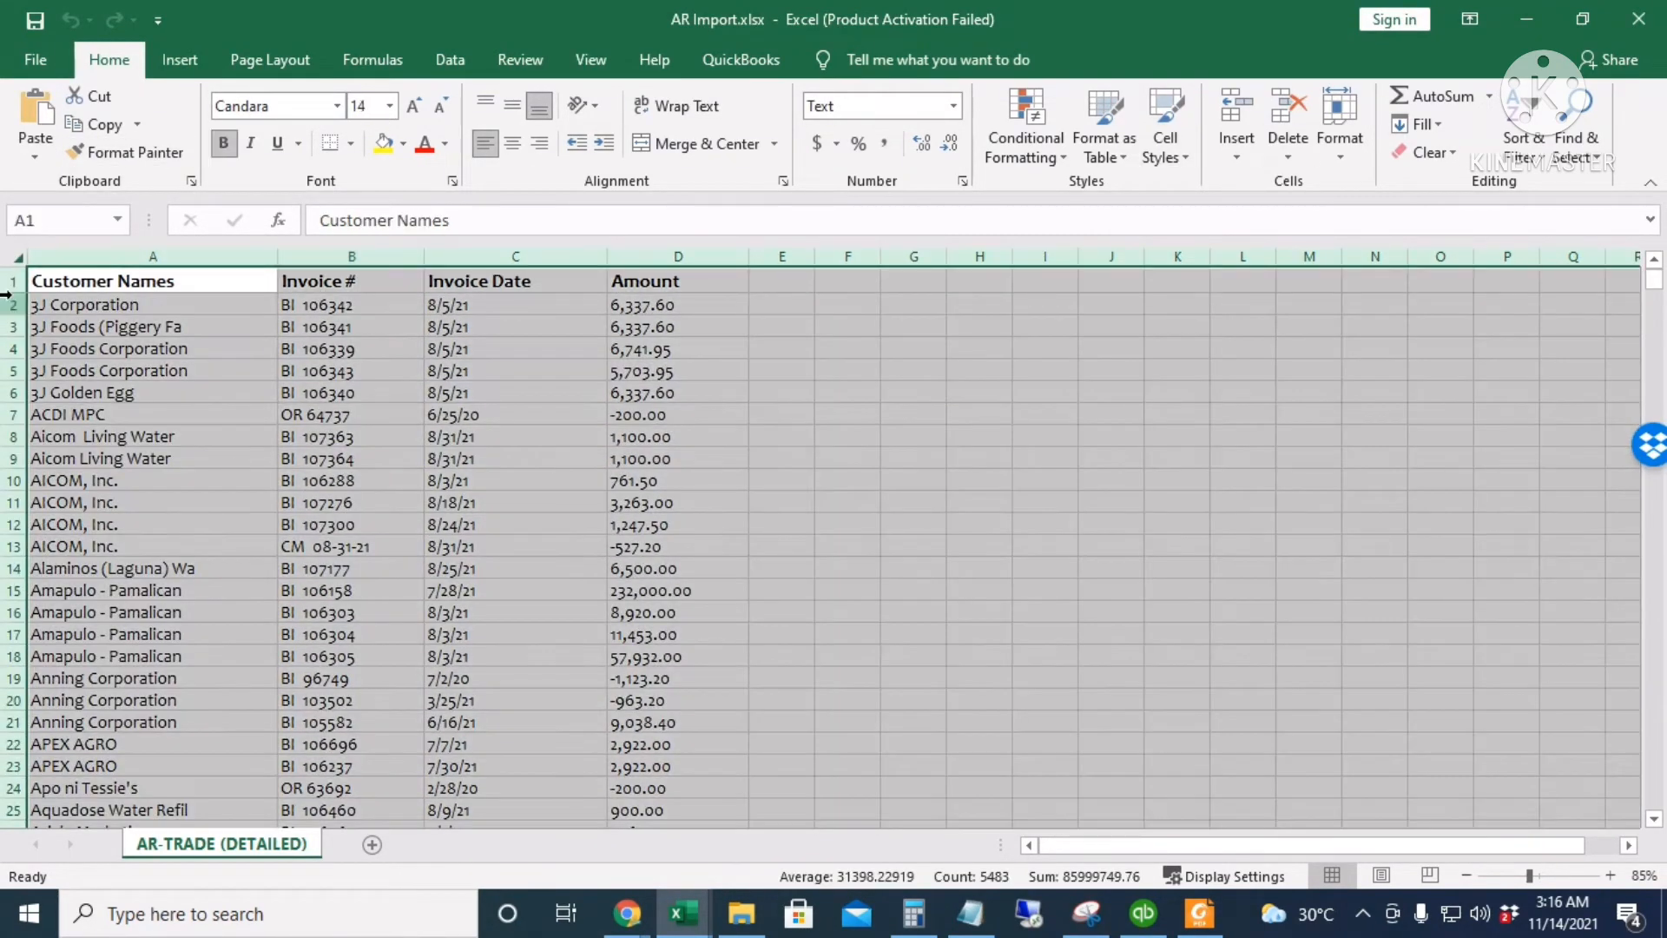
key(ctrl+c)
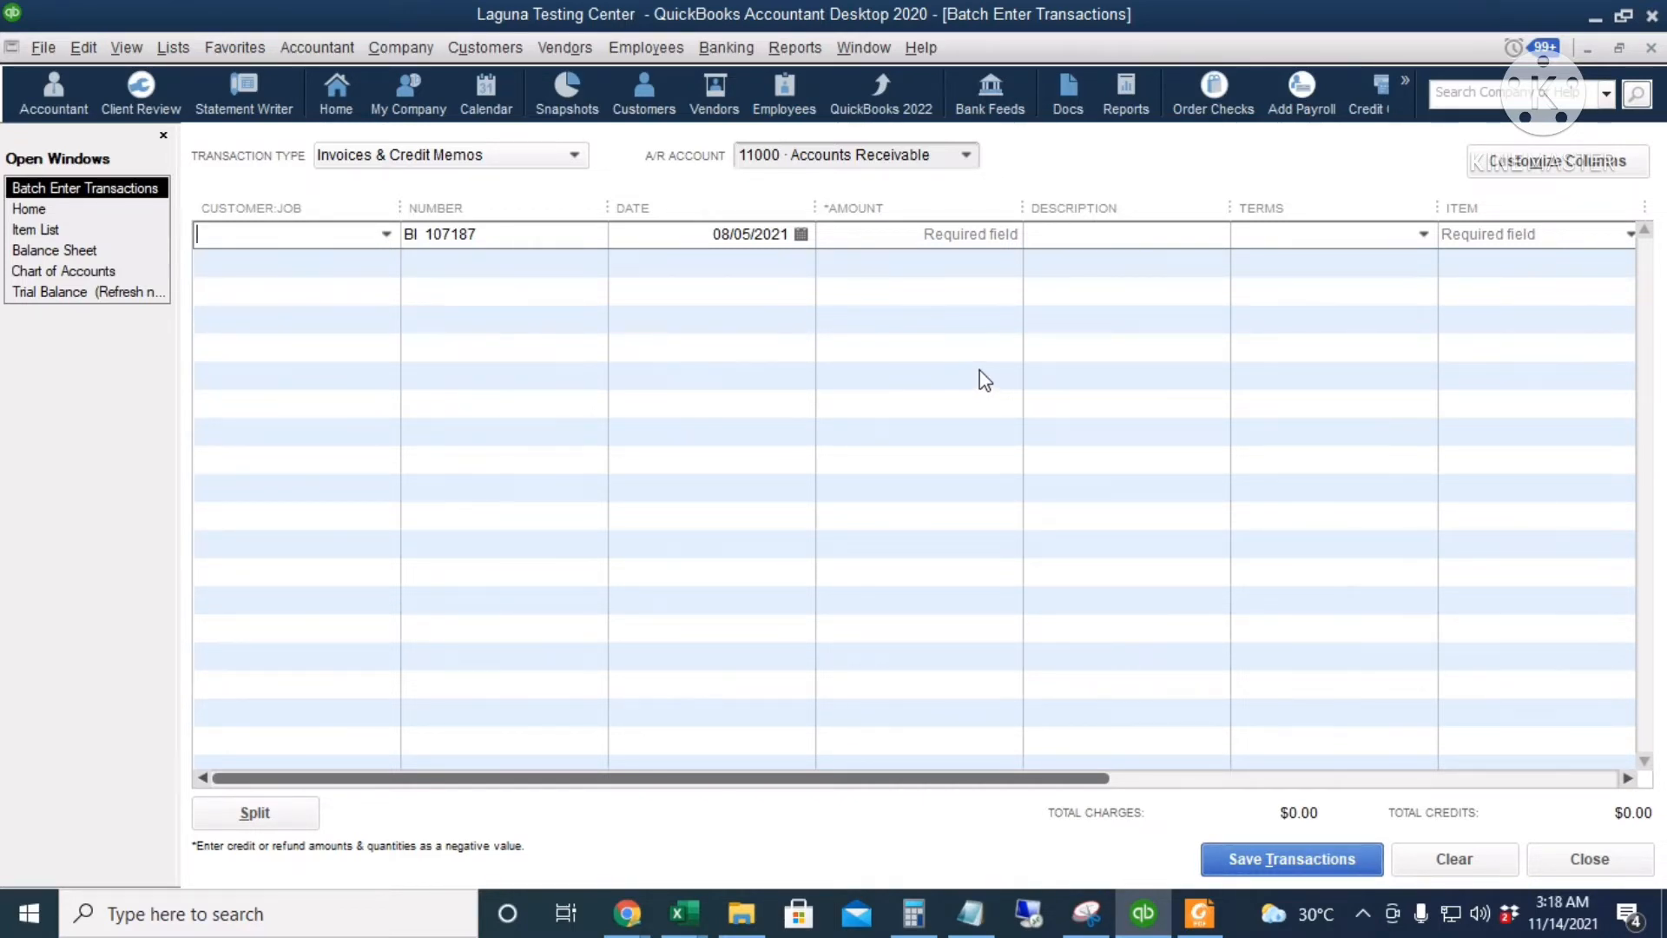
key(Escape)
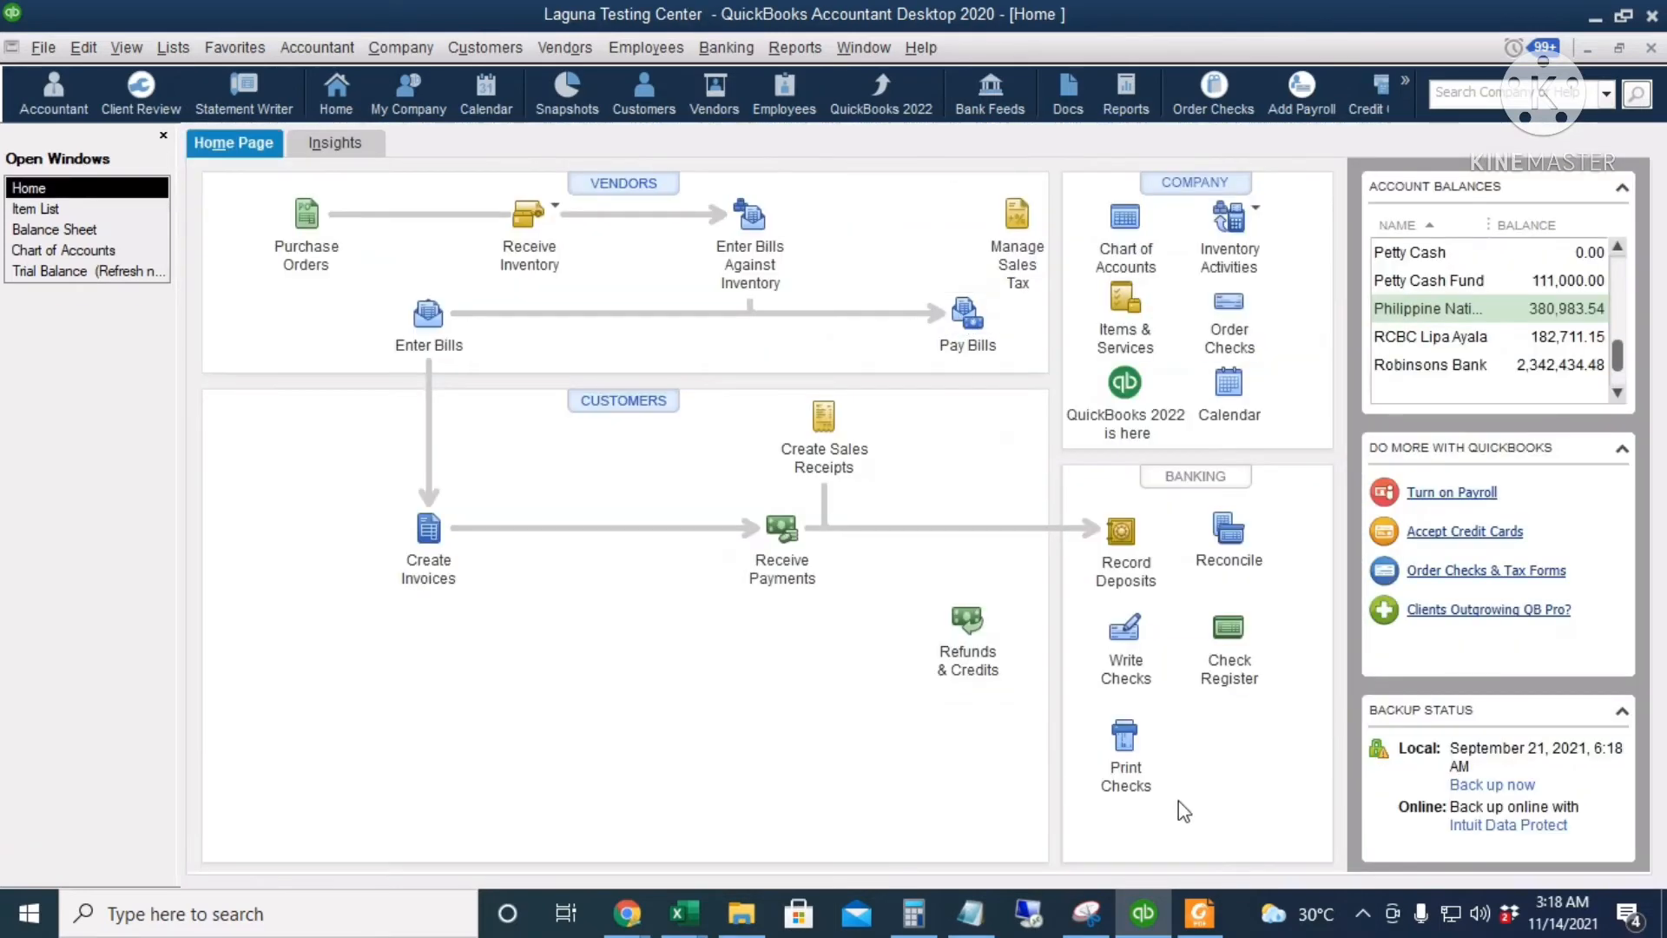
Switch to the beginning balances guide in Foxit PDF Reader and read on to step 4 about vendor balances.
click(1198, 920)
scroll(747, 599, down, 5)
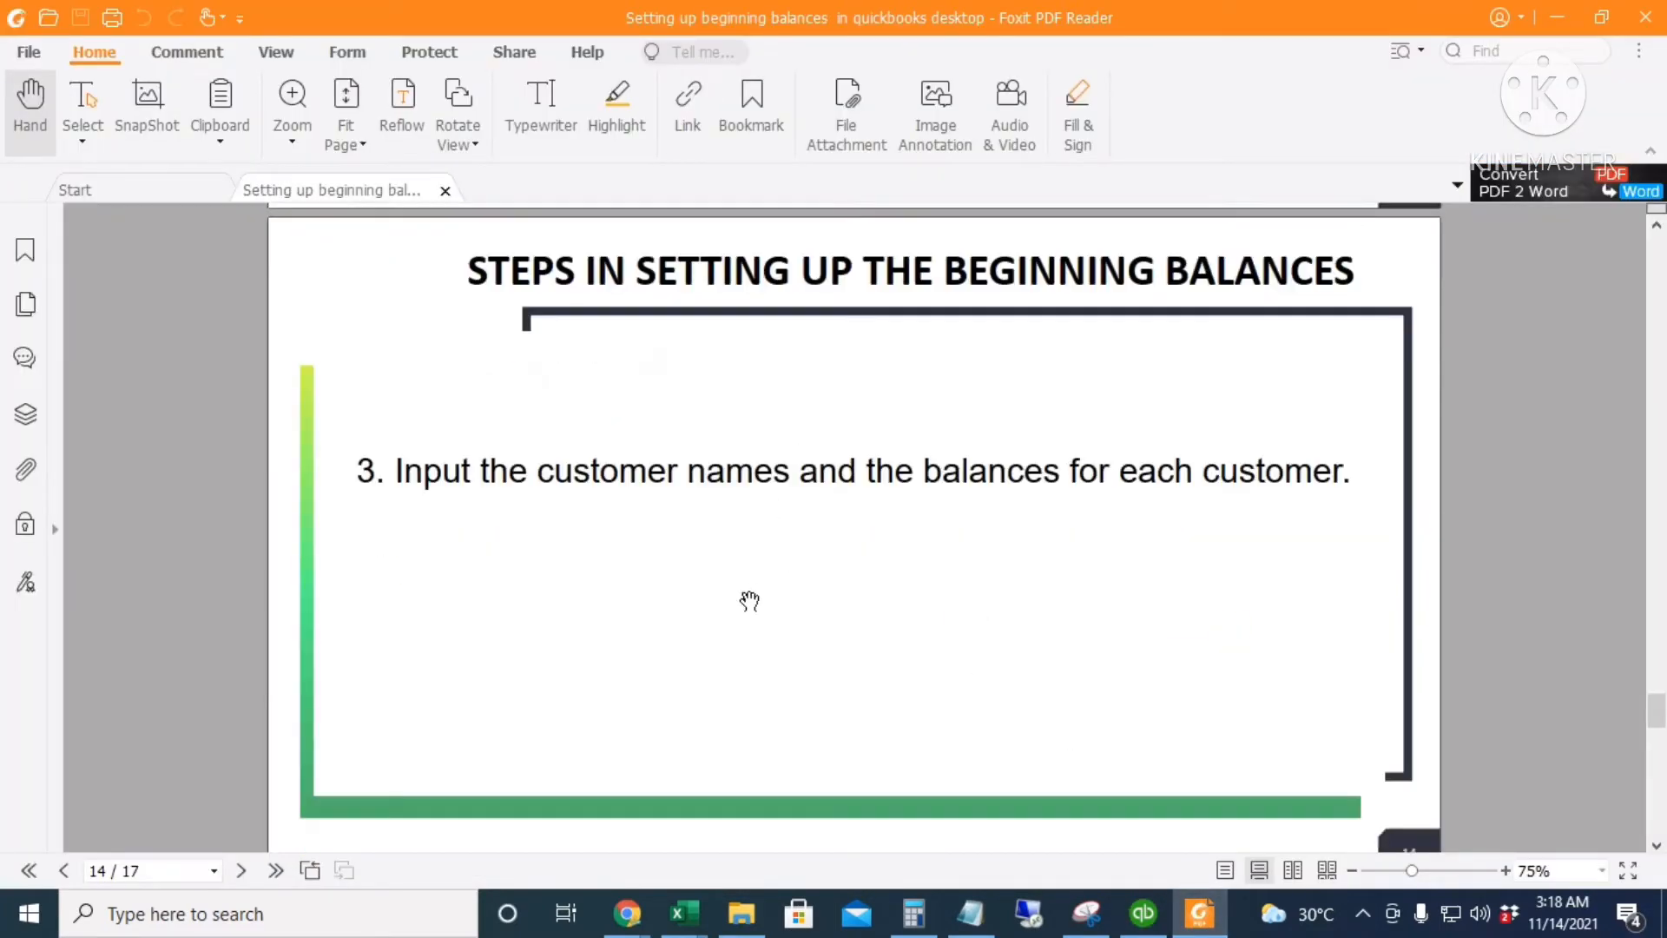
scroll(749, 599, down, 3)
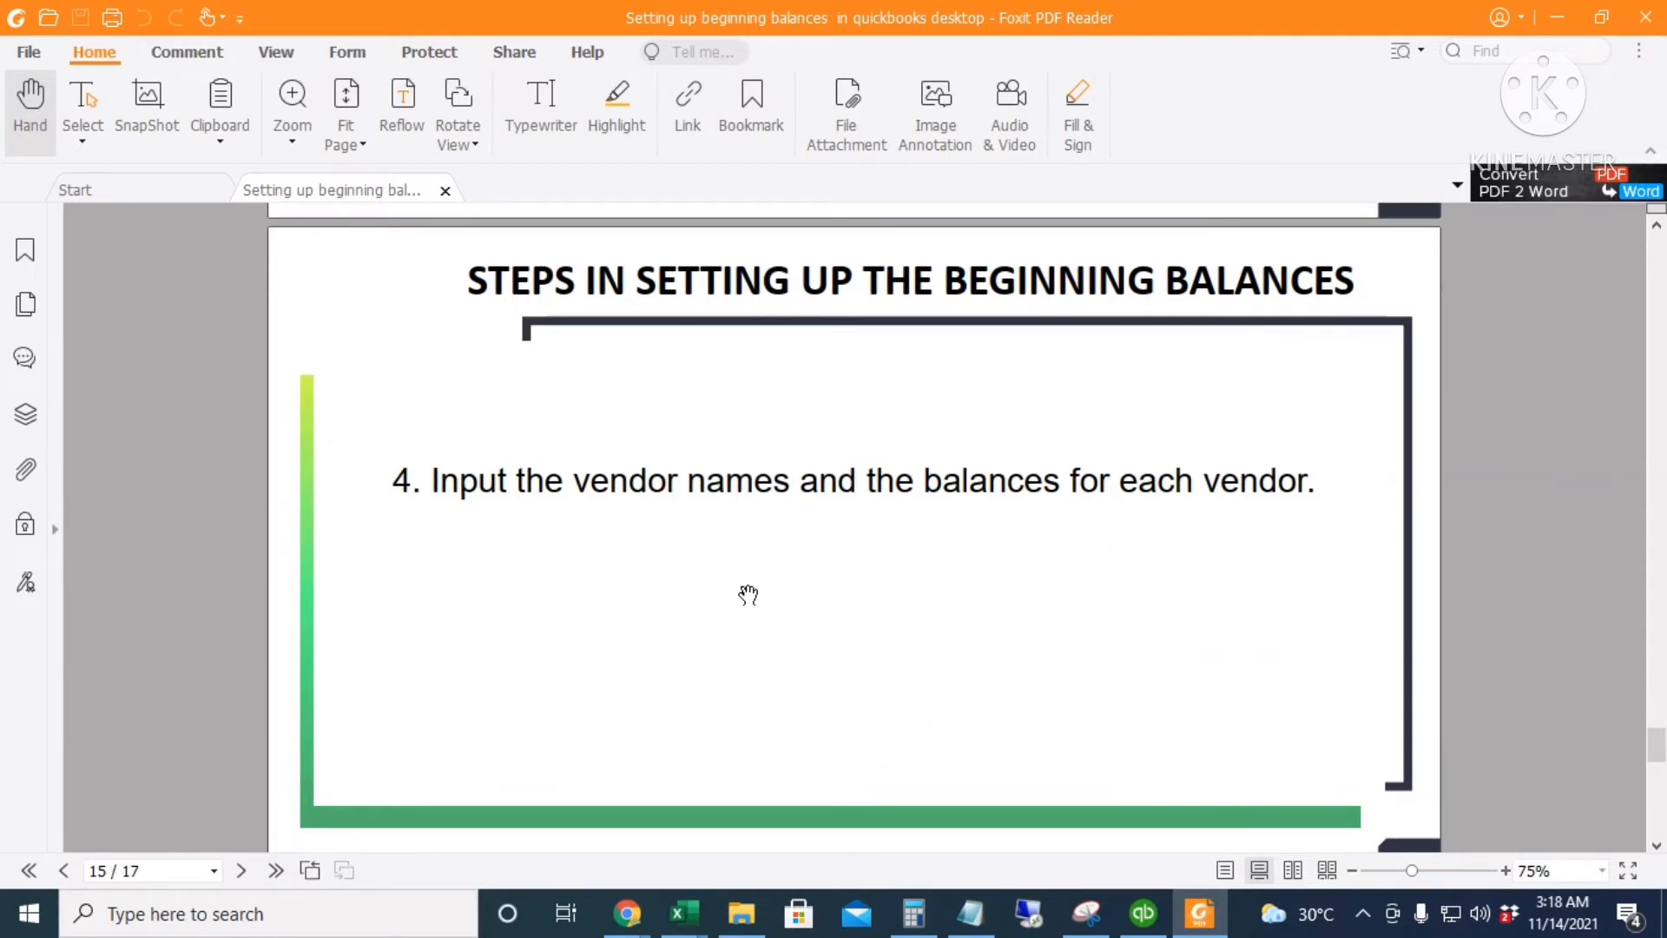
Return to QuickBooks, open the Vendor Center and start a new vendor named Maxifuel.
key(alt+Tab)
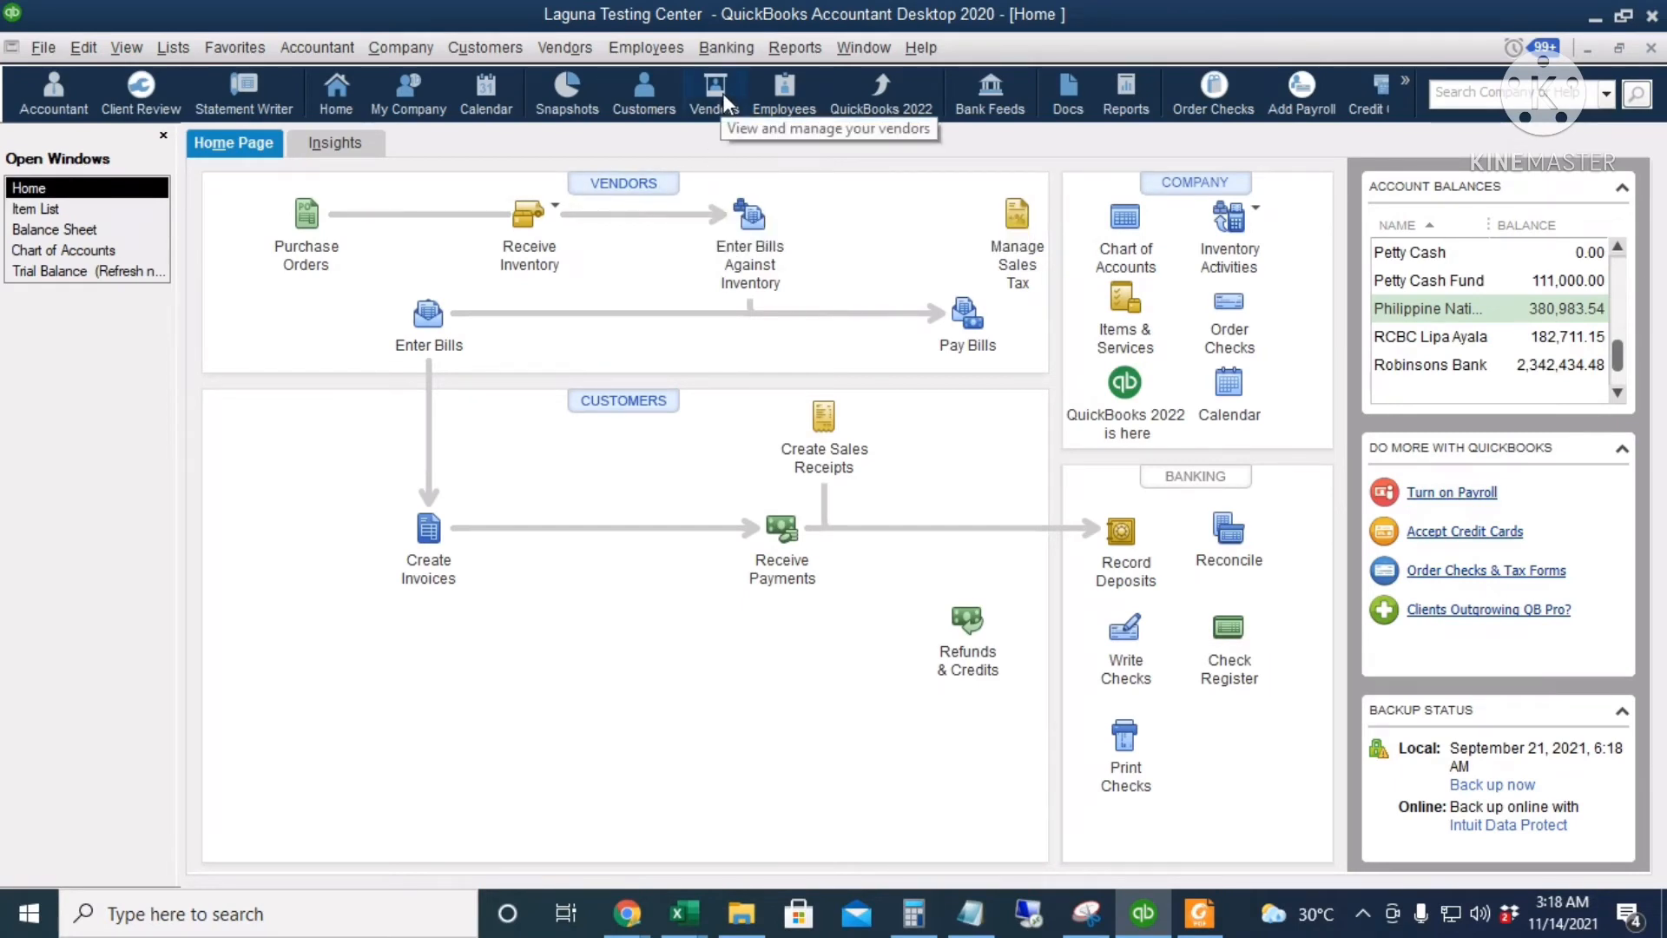
click(575, 46)
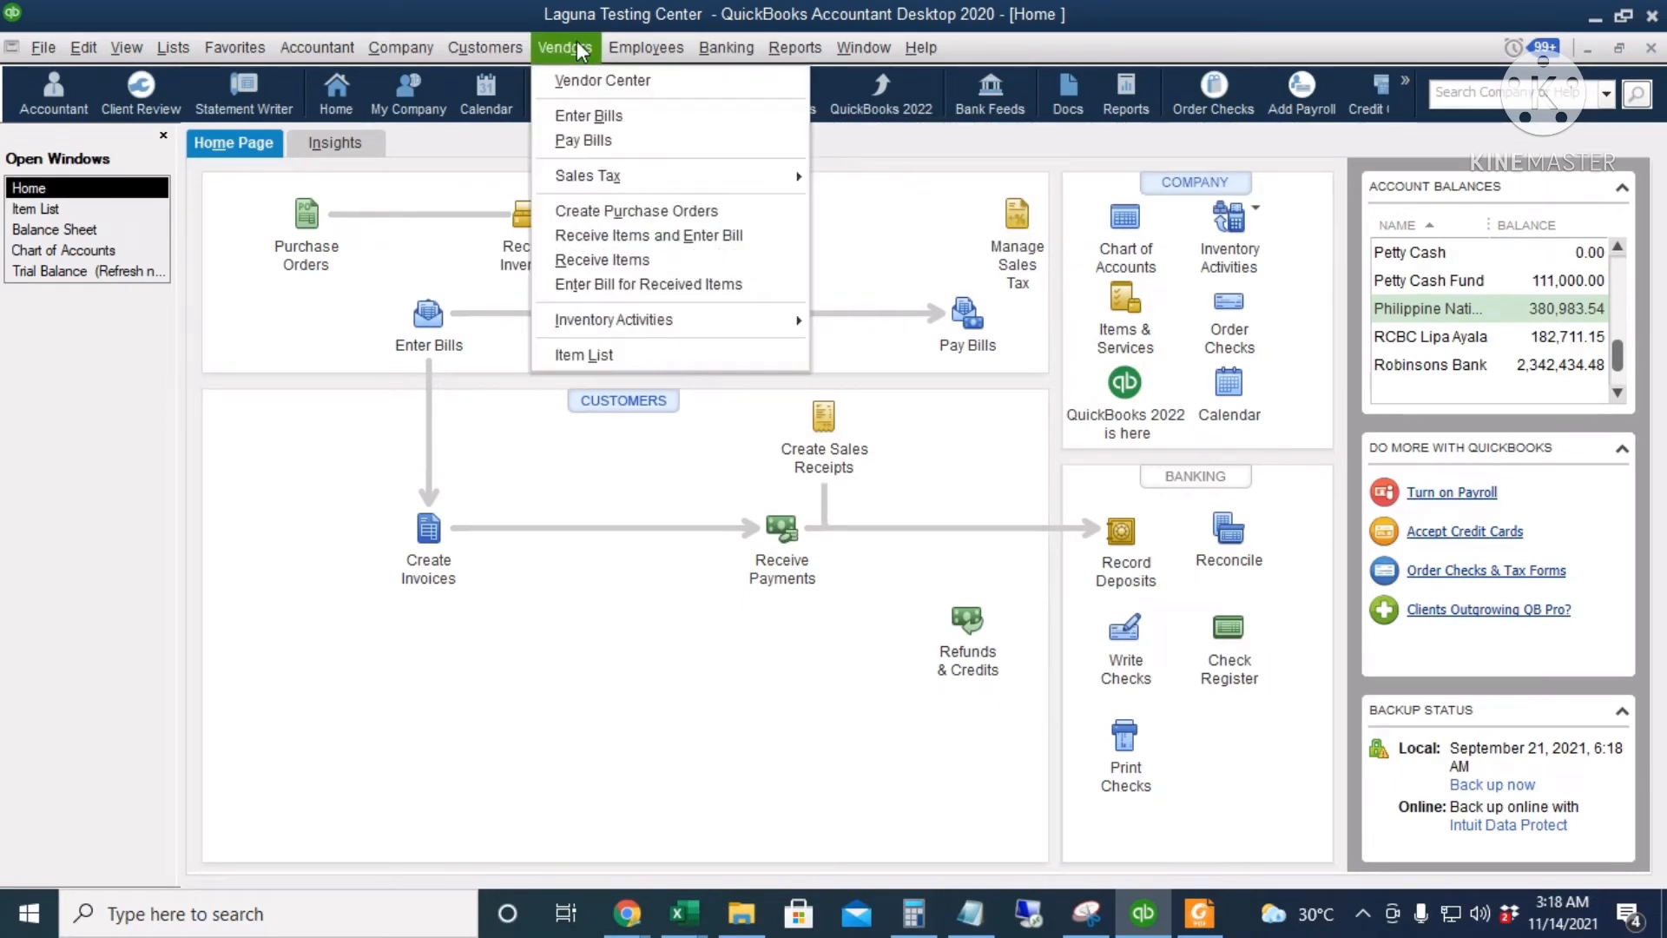
click(575, 87)
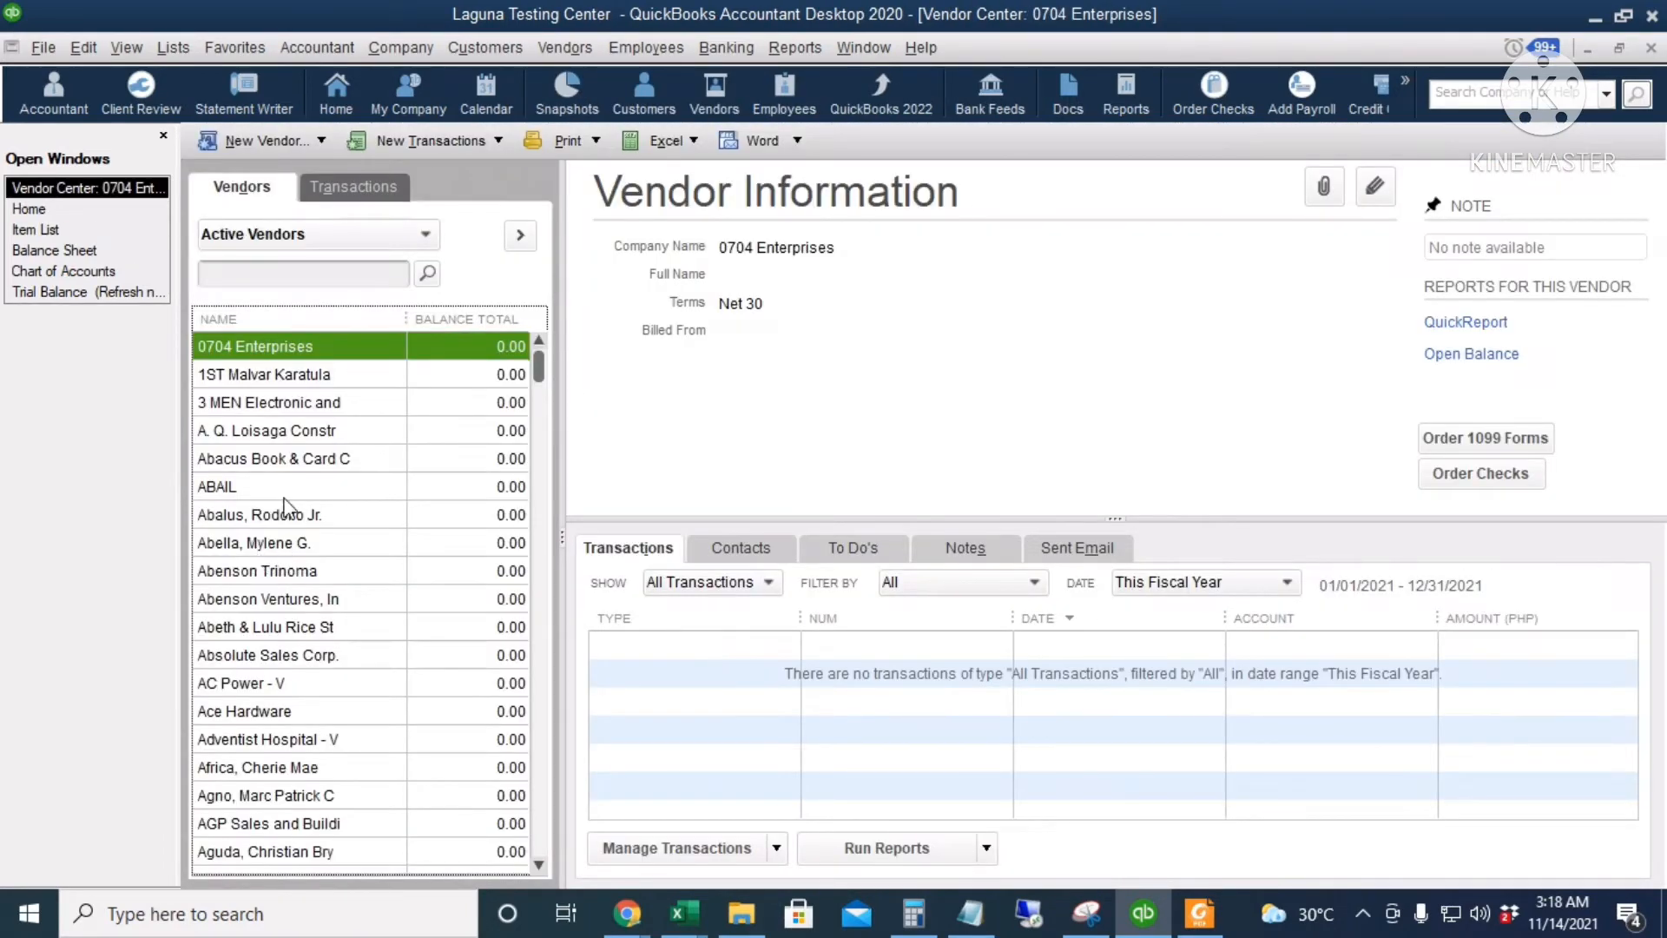
right_click(313, 508)
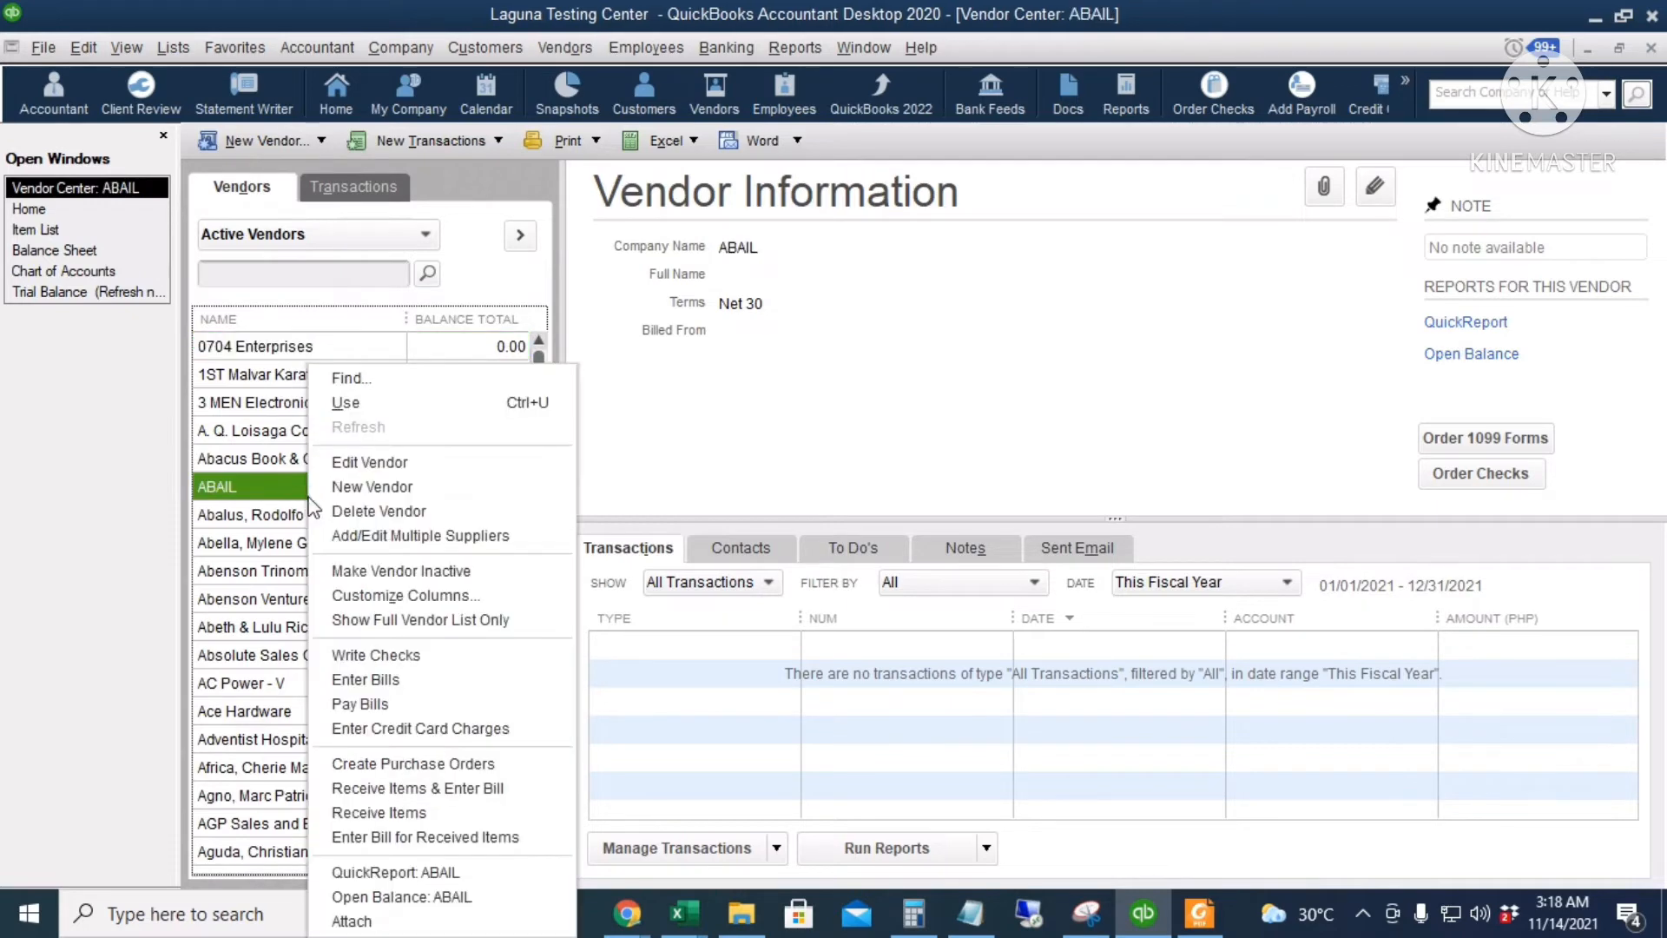
click(436, 493)
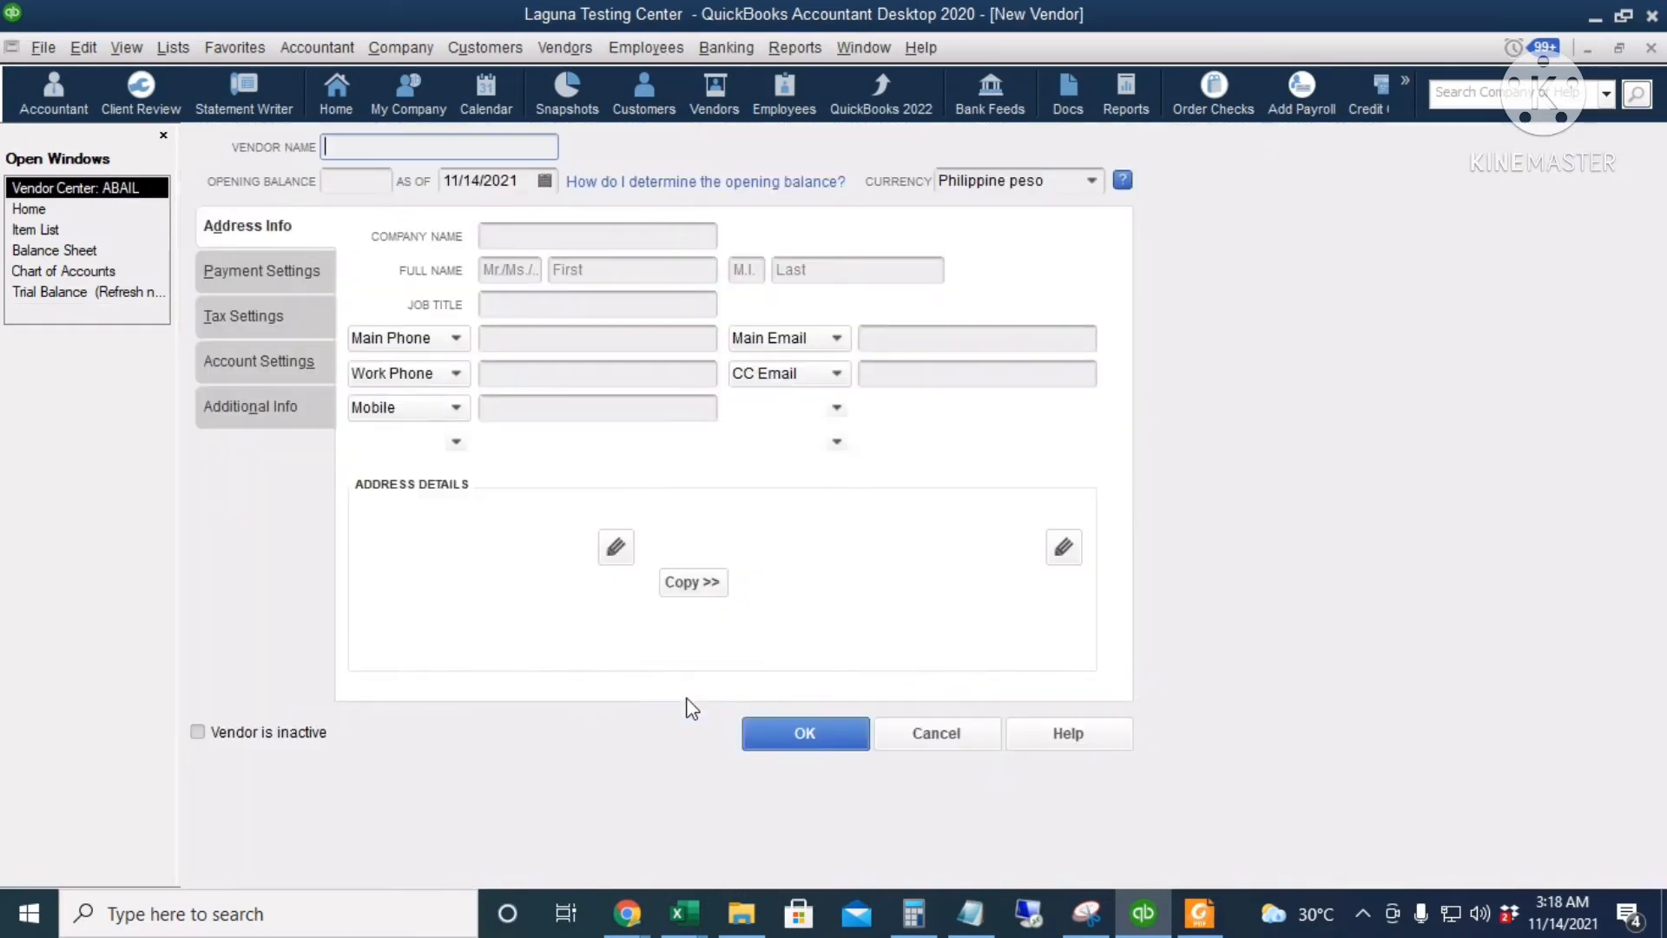
text(Ma)
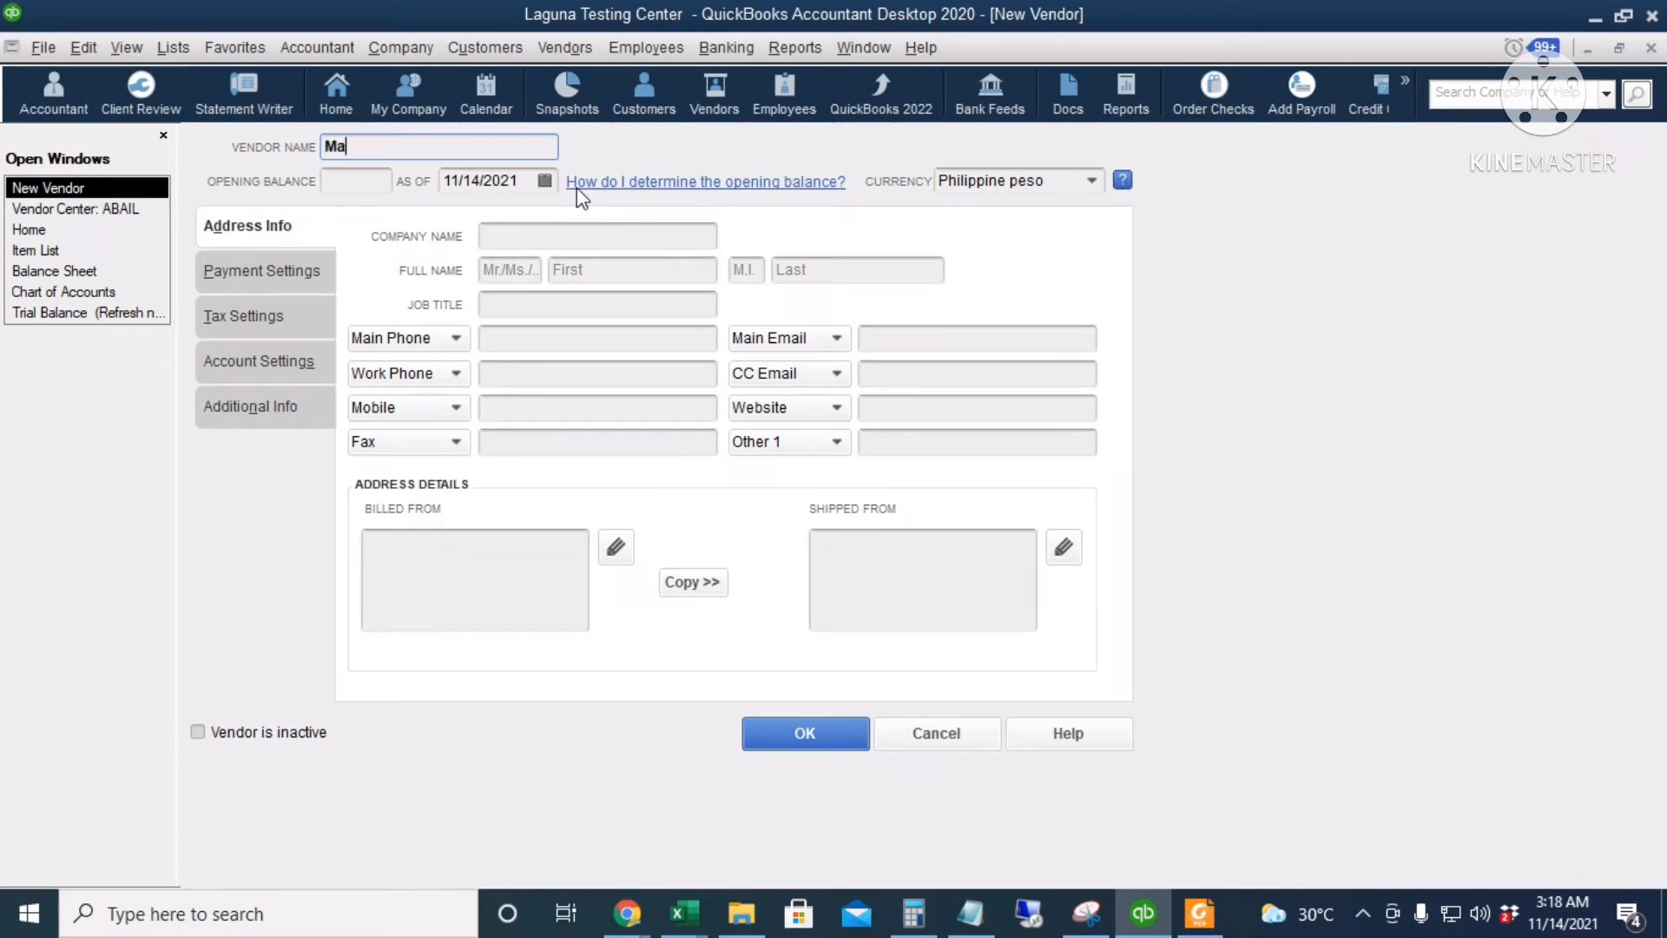
text(xifuel)
Go through the new vendor's opening balance, company name, job title, phone, email and website fields, leaving them empty.
click(341, 180)
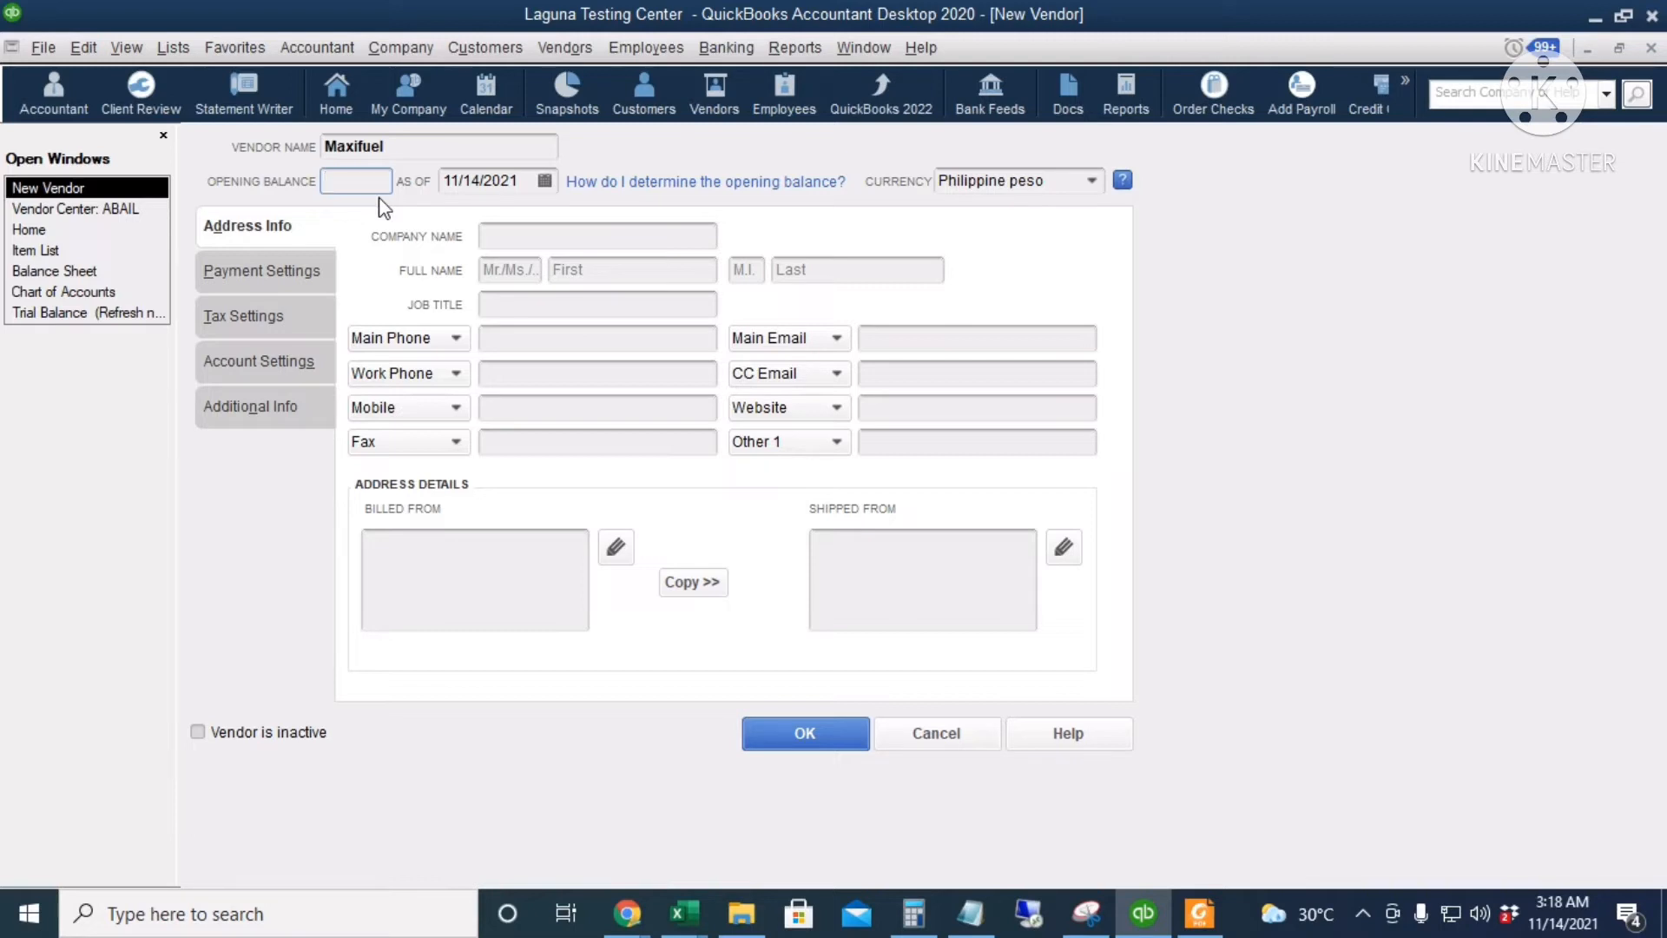
click(554, 237)
click(603, 303)
key(Tab)
key(Tab)
key(Tab)
key(Tab)
key(Tab)
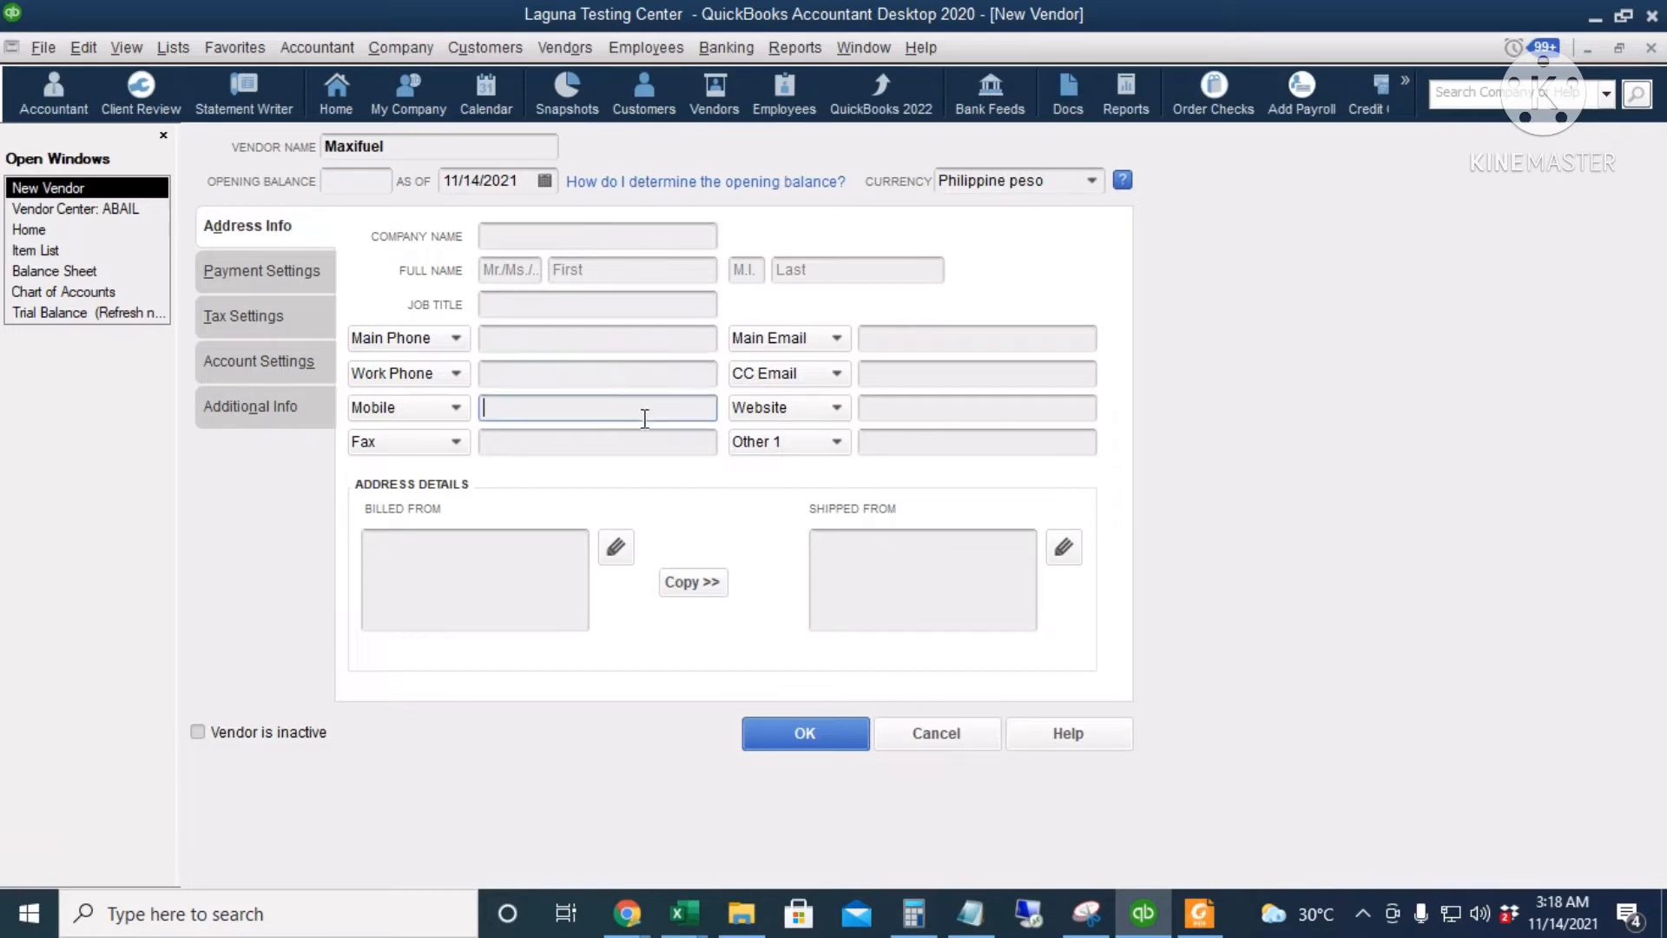
key(Tab)
key(Tab)
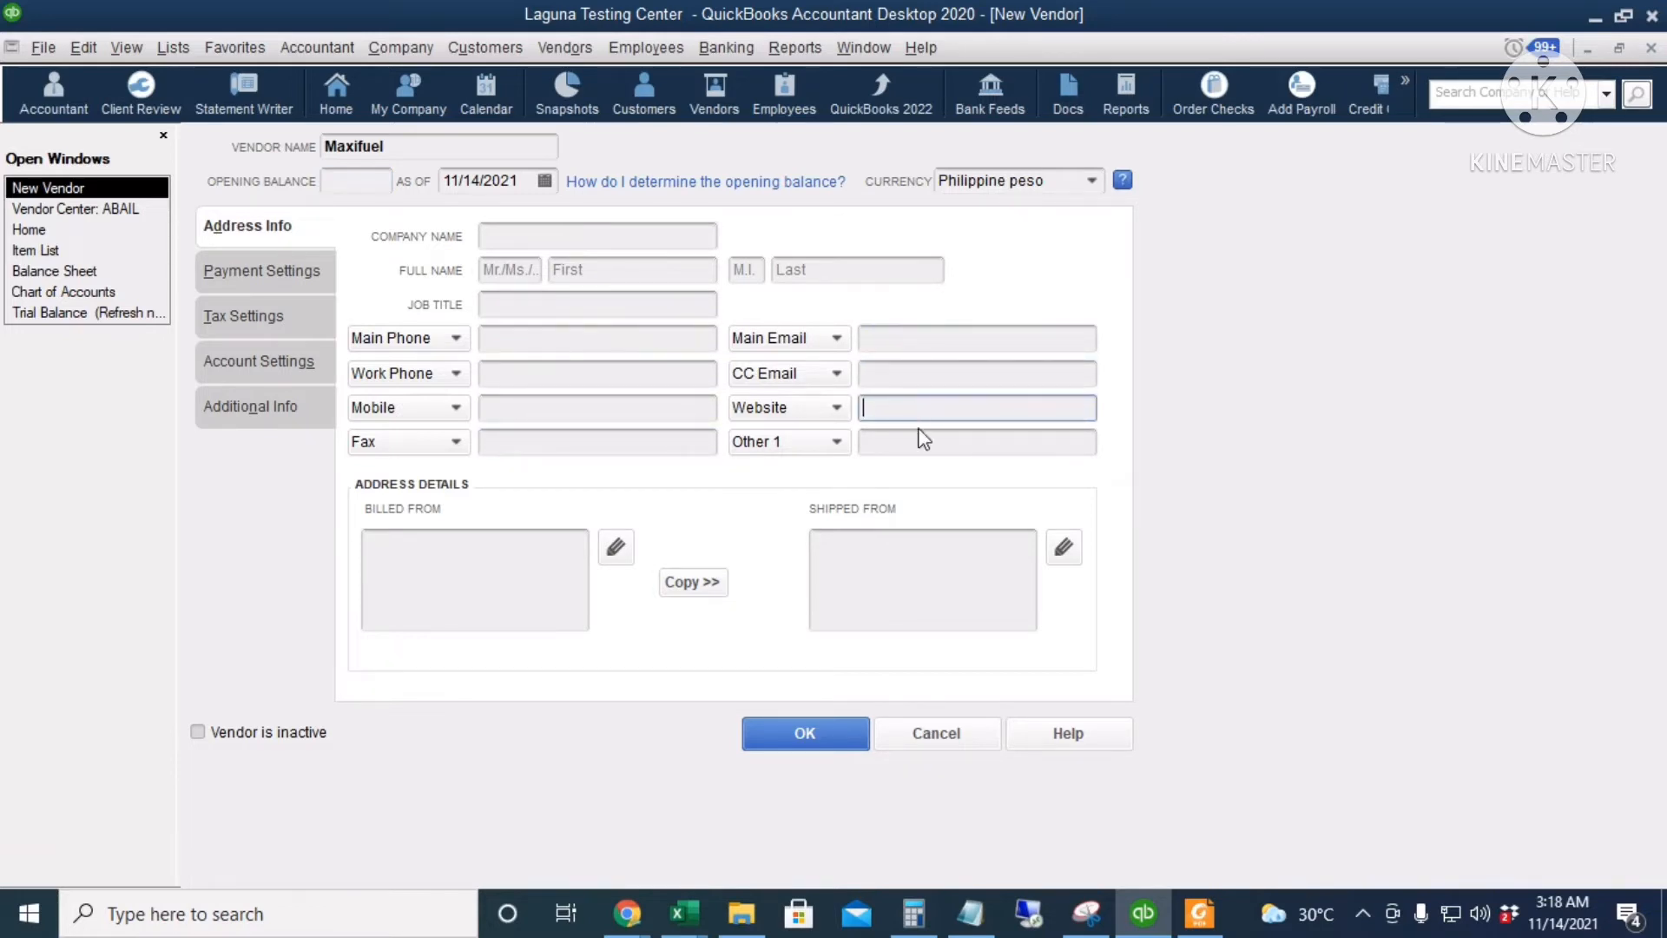
Go through the new vendor's payment, tax, account and additional info settings, leaving them empty, and save the vendor Maxifuel.
click(290, 271)
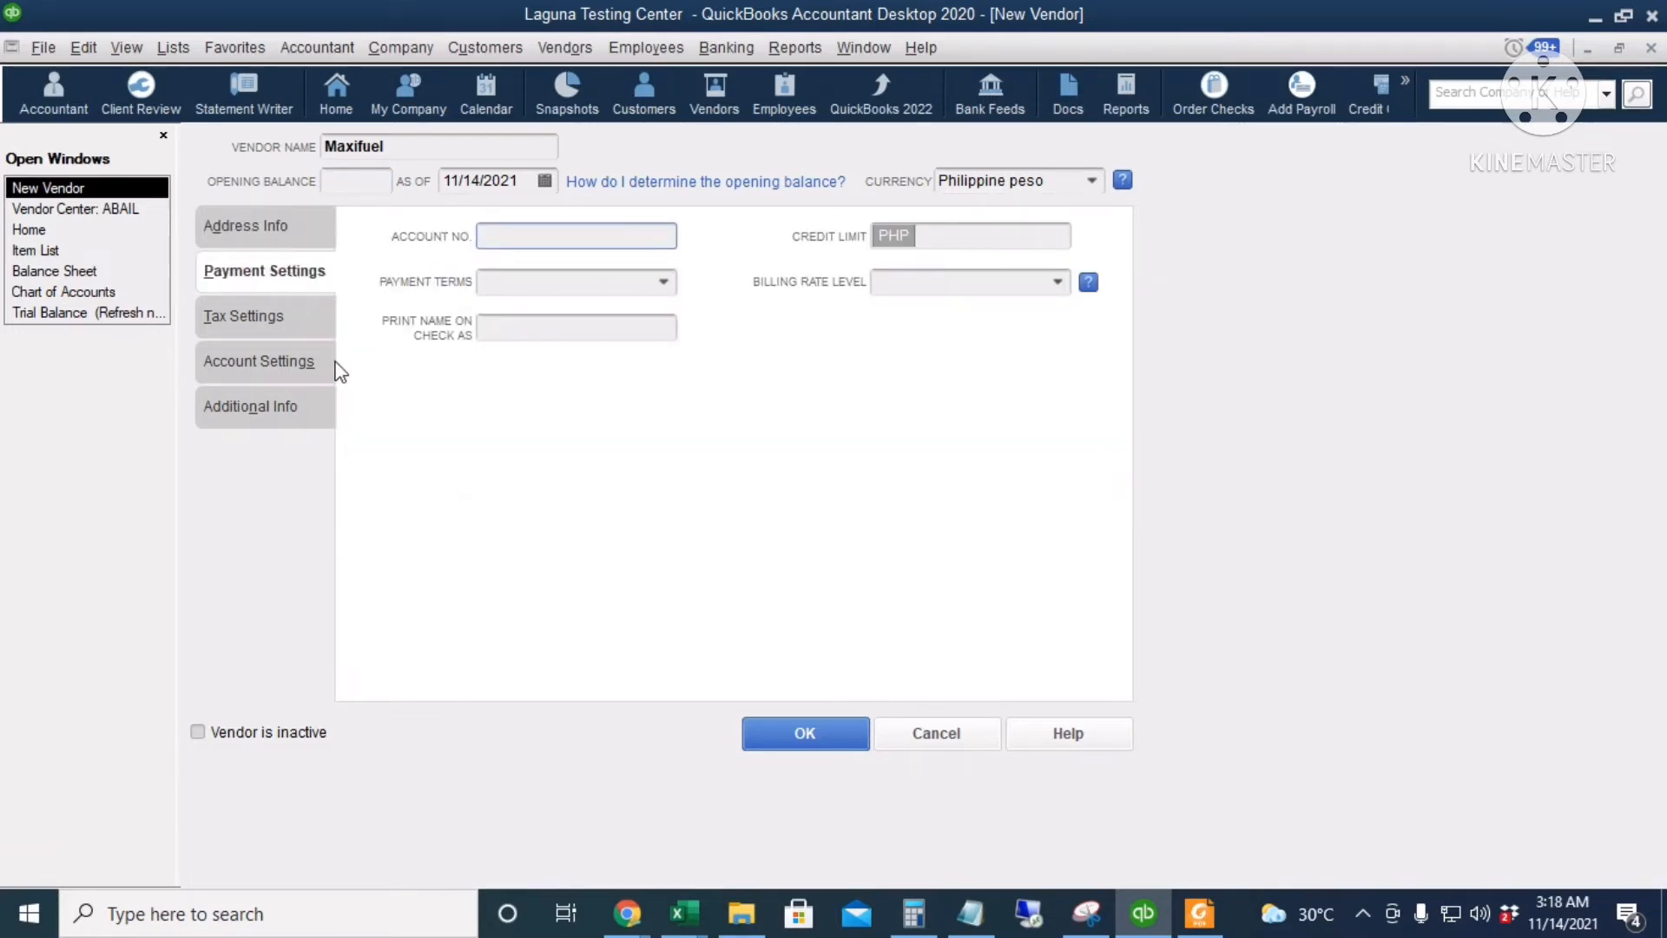
click(274, 321)
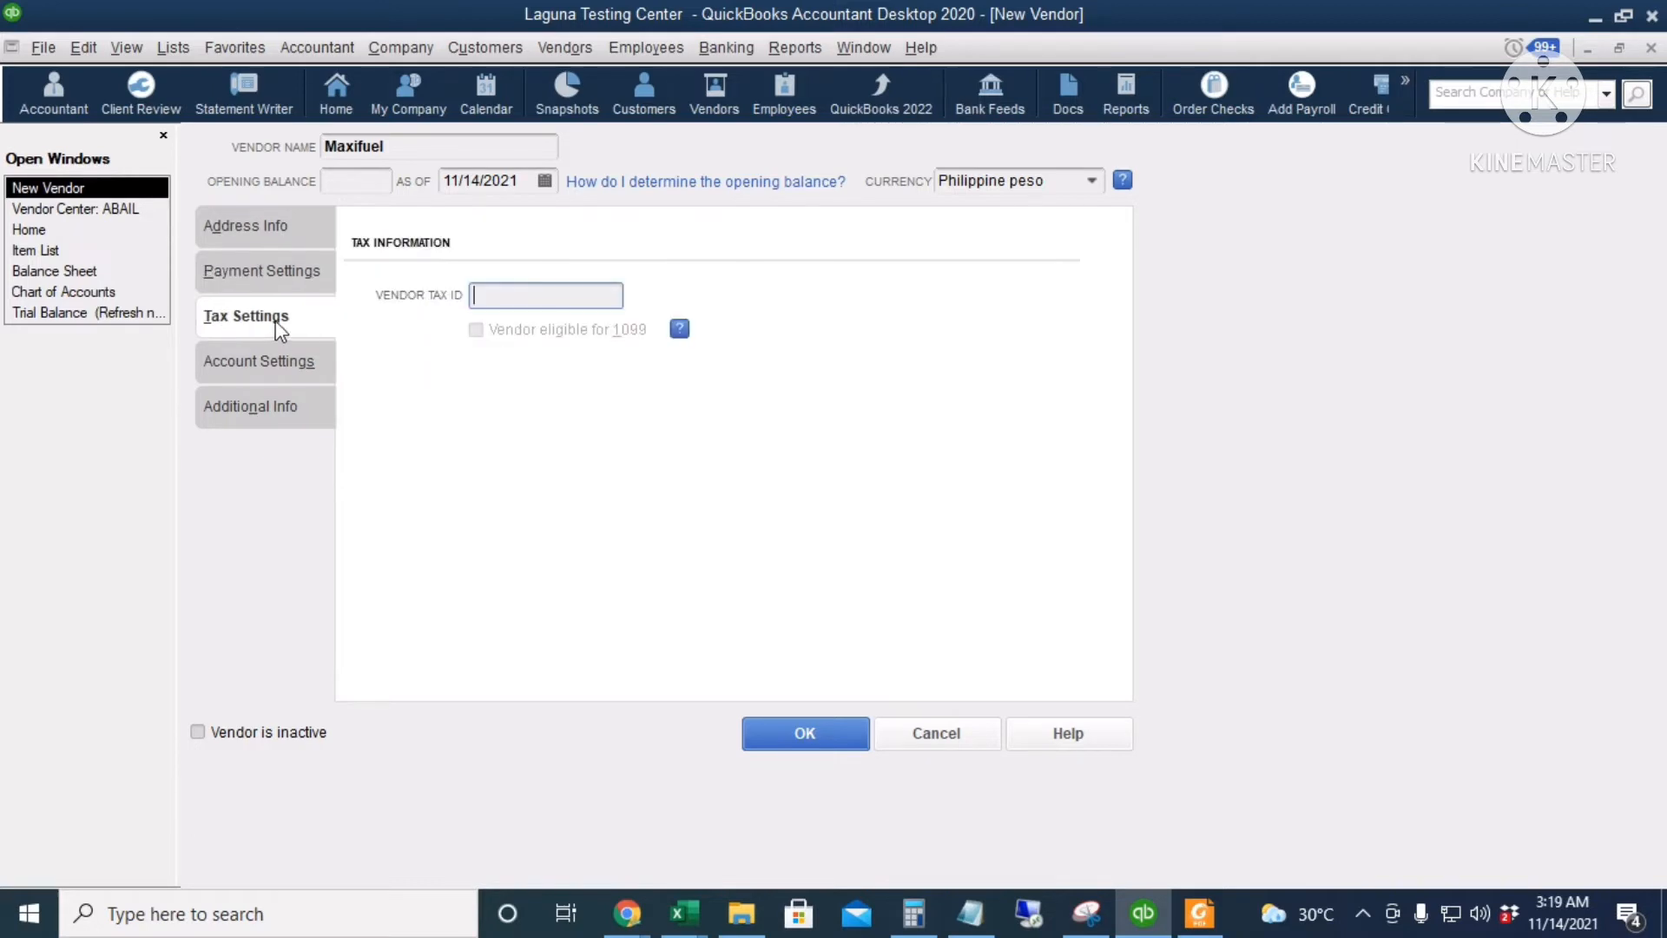
click(264, 362)
click(264, 405)
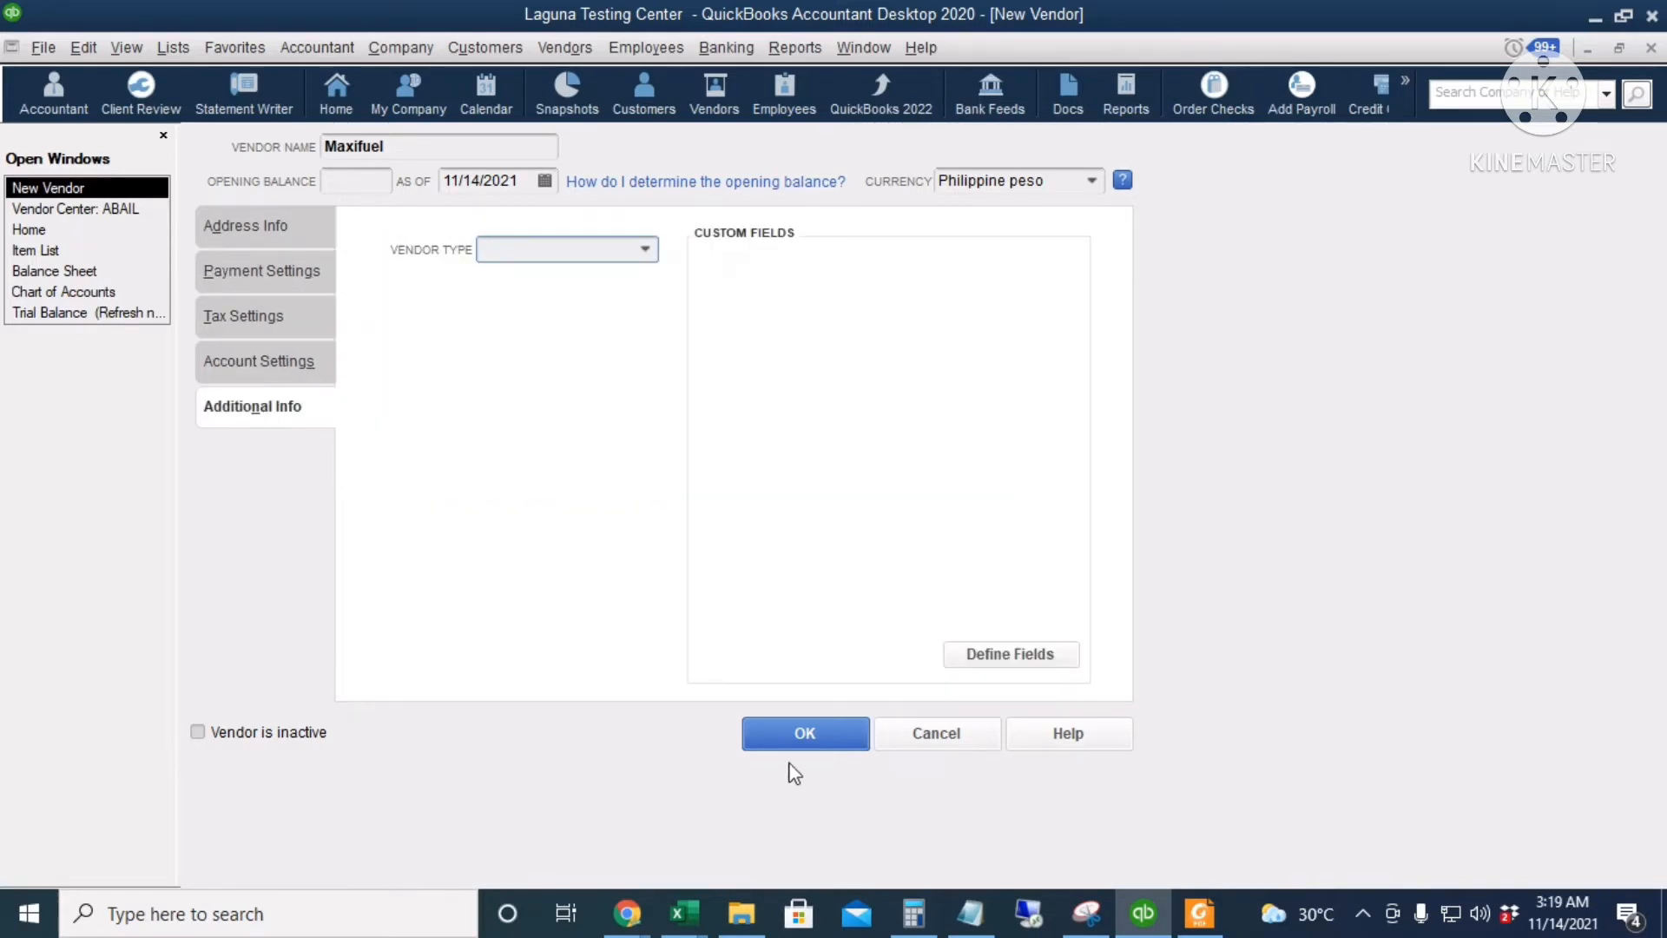
click(804, 734)
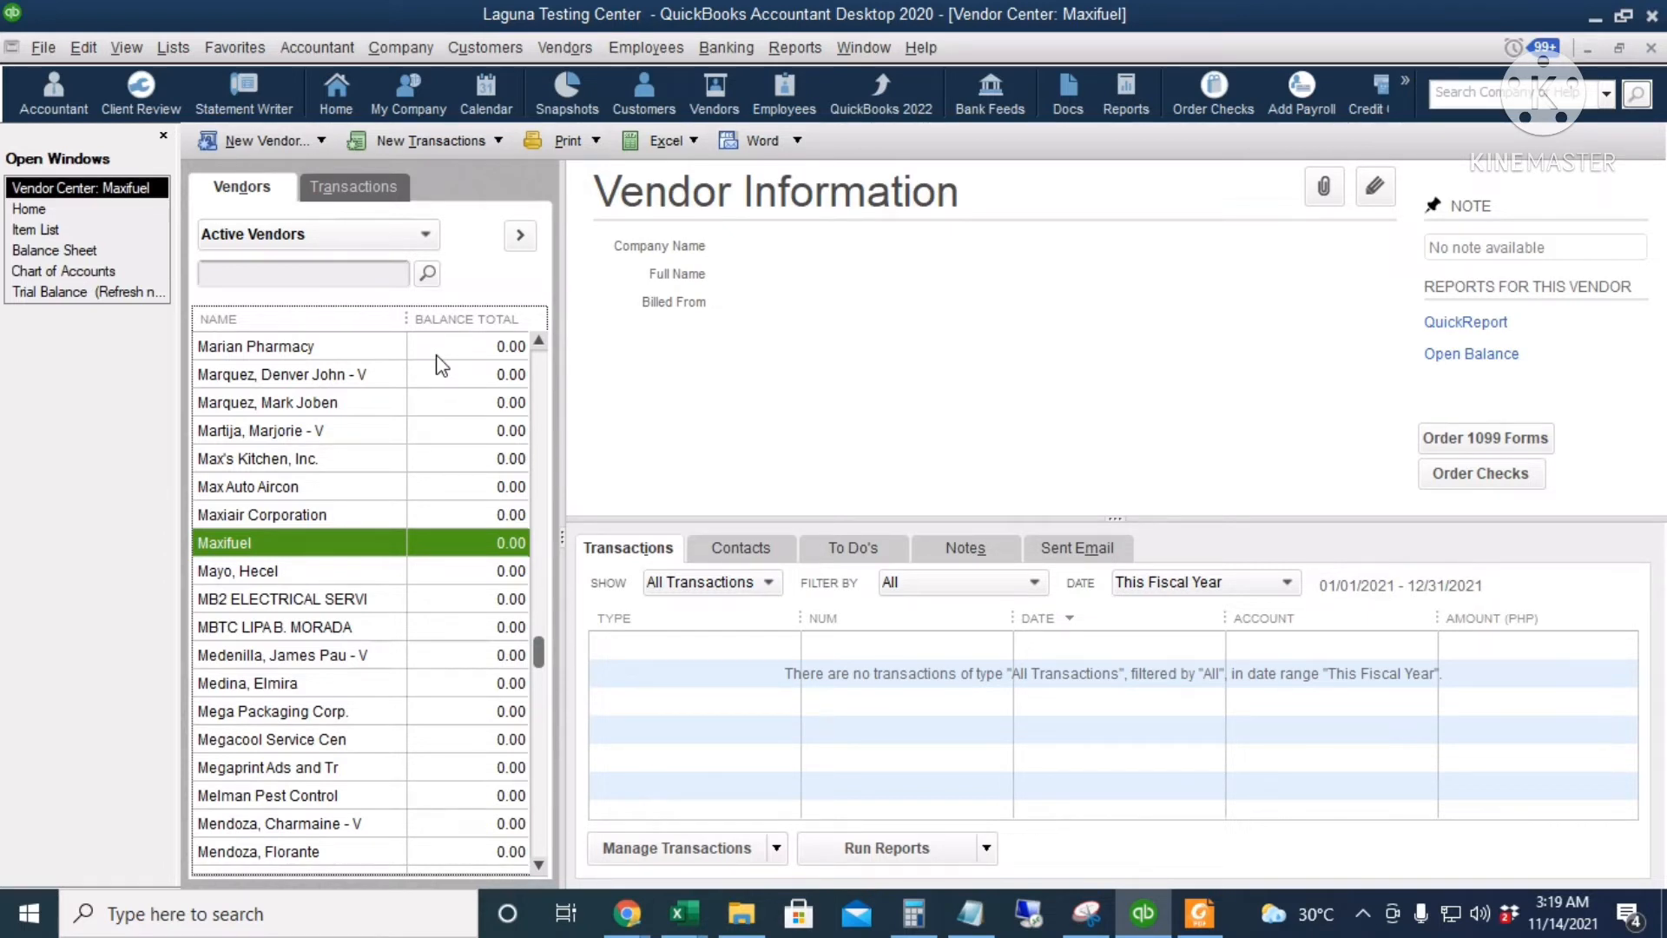
Open the multiple-supplier add/edit list from the Vendor Center and switch to QB Vendor Import.xlsx in Excel.
right_click(387, 493)
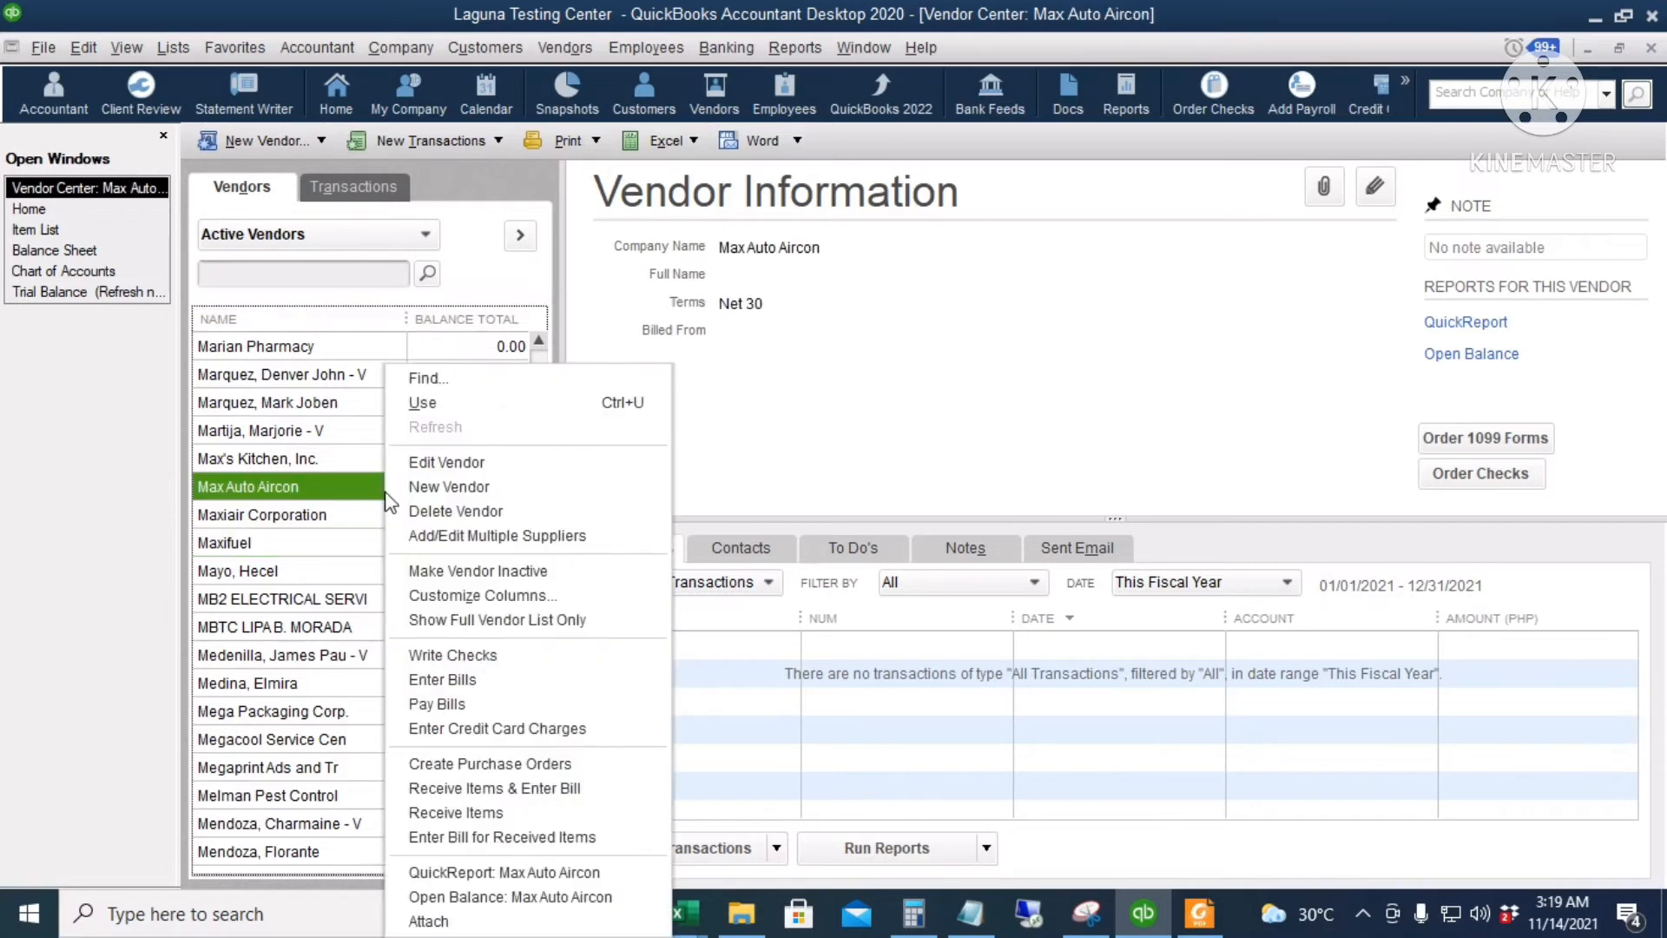
click(550, 533)
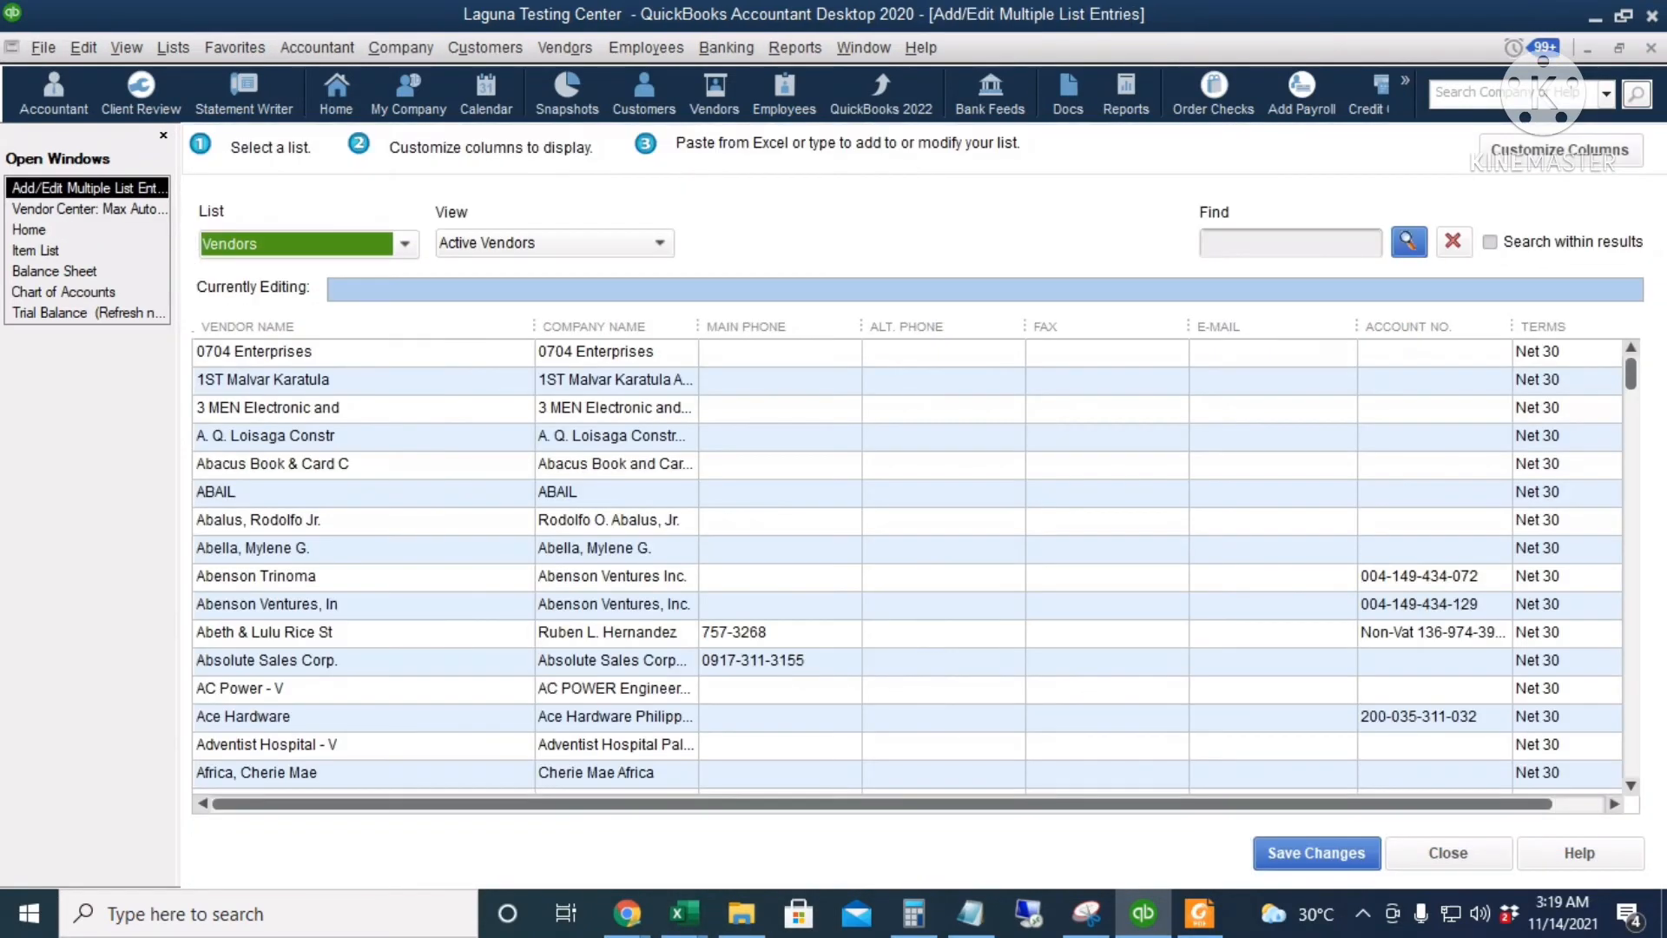
mouse_move(683, 913)
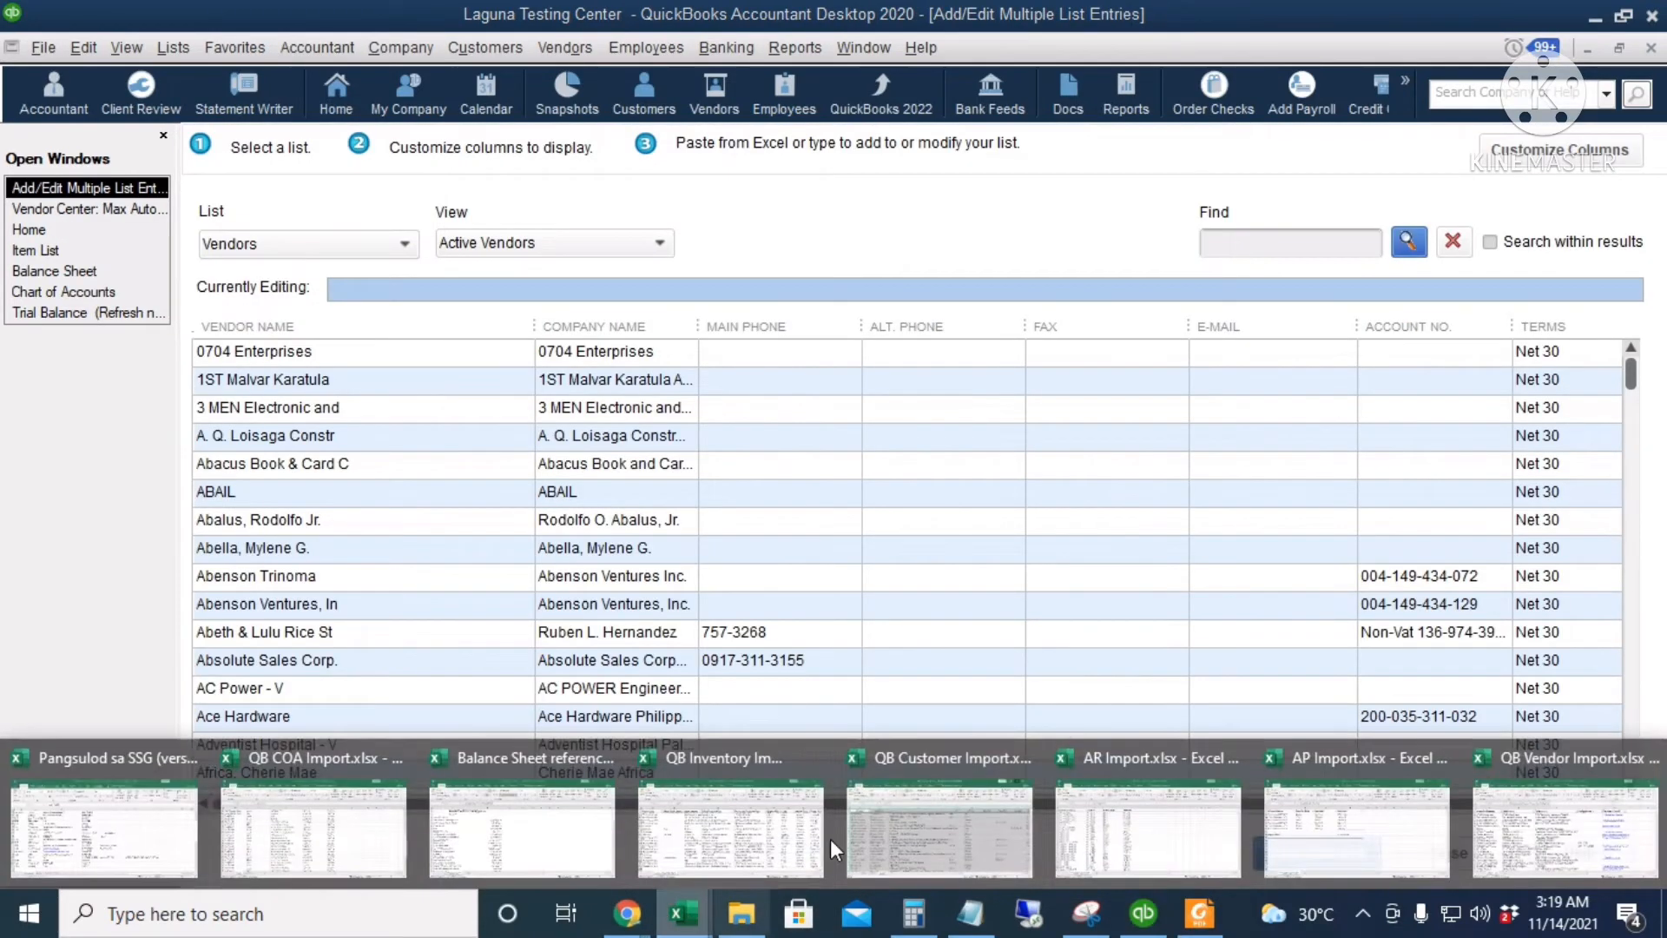
click(1531, 763)
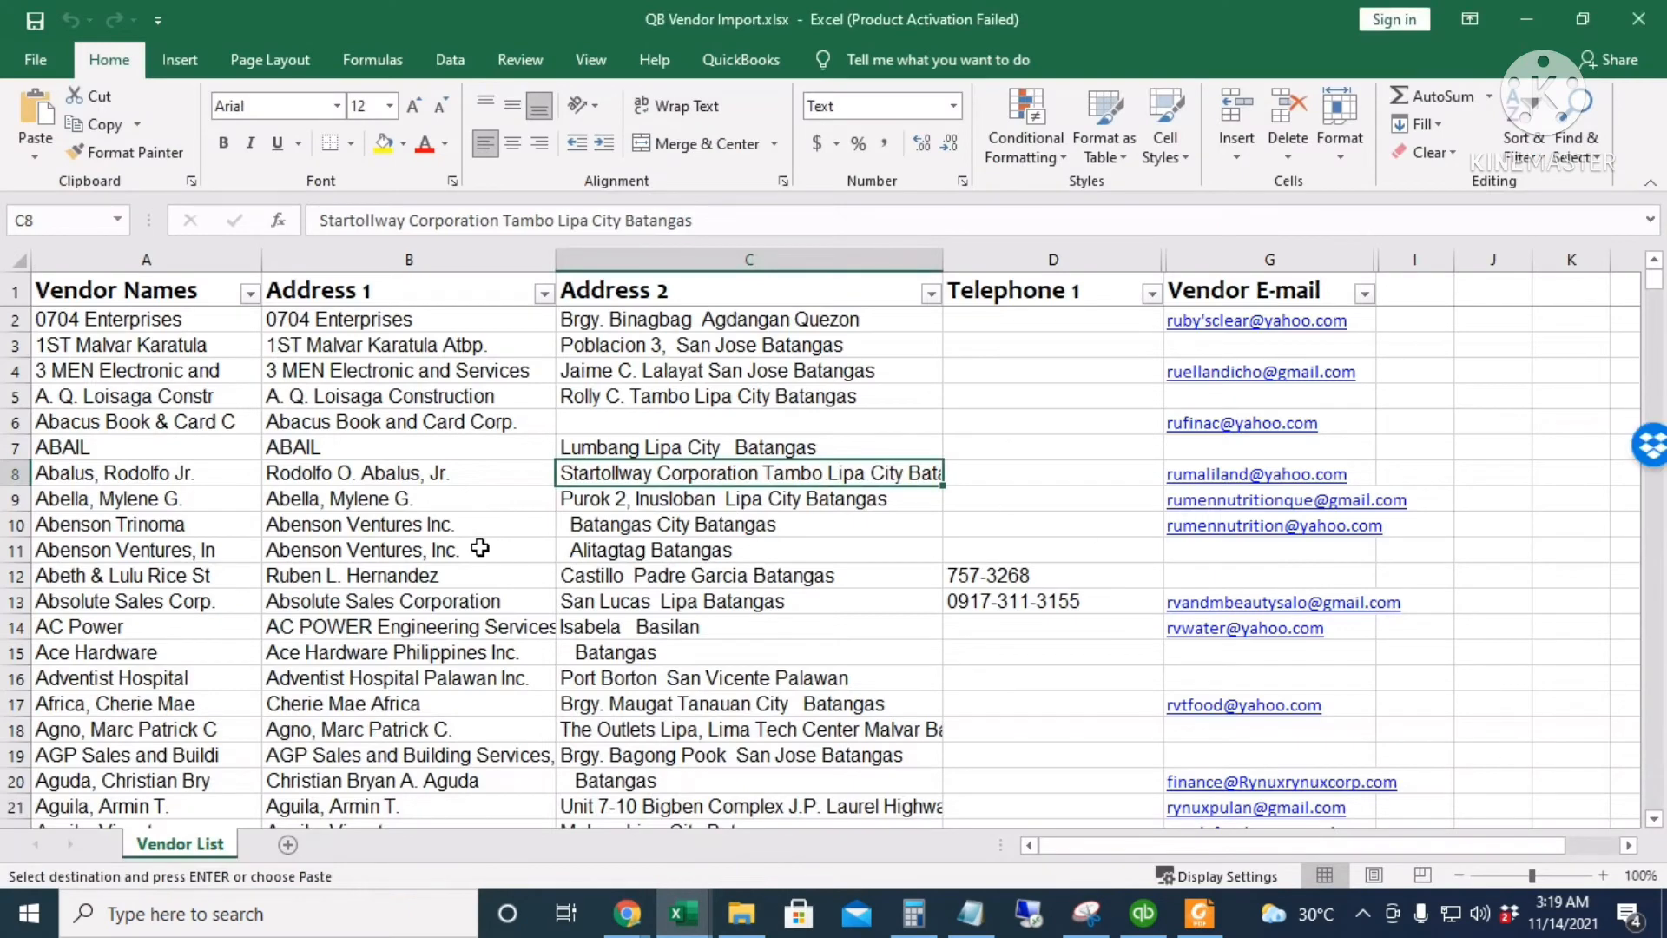
Examine the vendor name, address, telephone and e-mail columns of the Vendor List sheet.
drag(217, 260, 1242, 320)
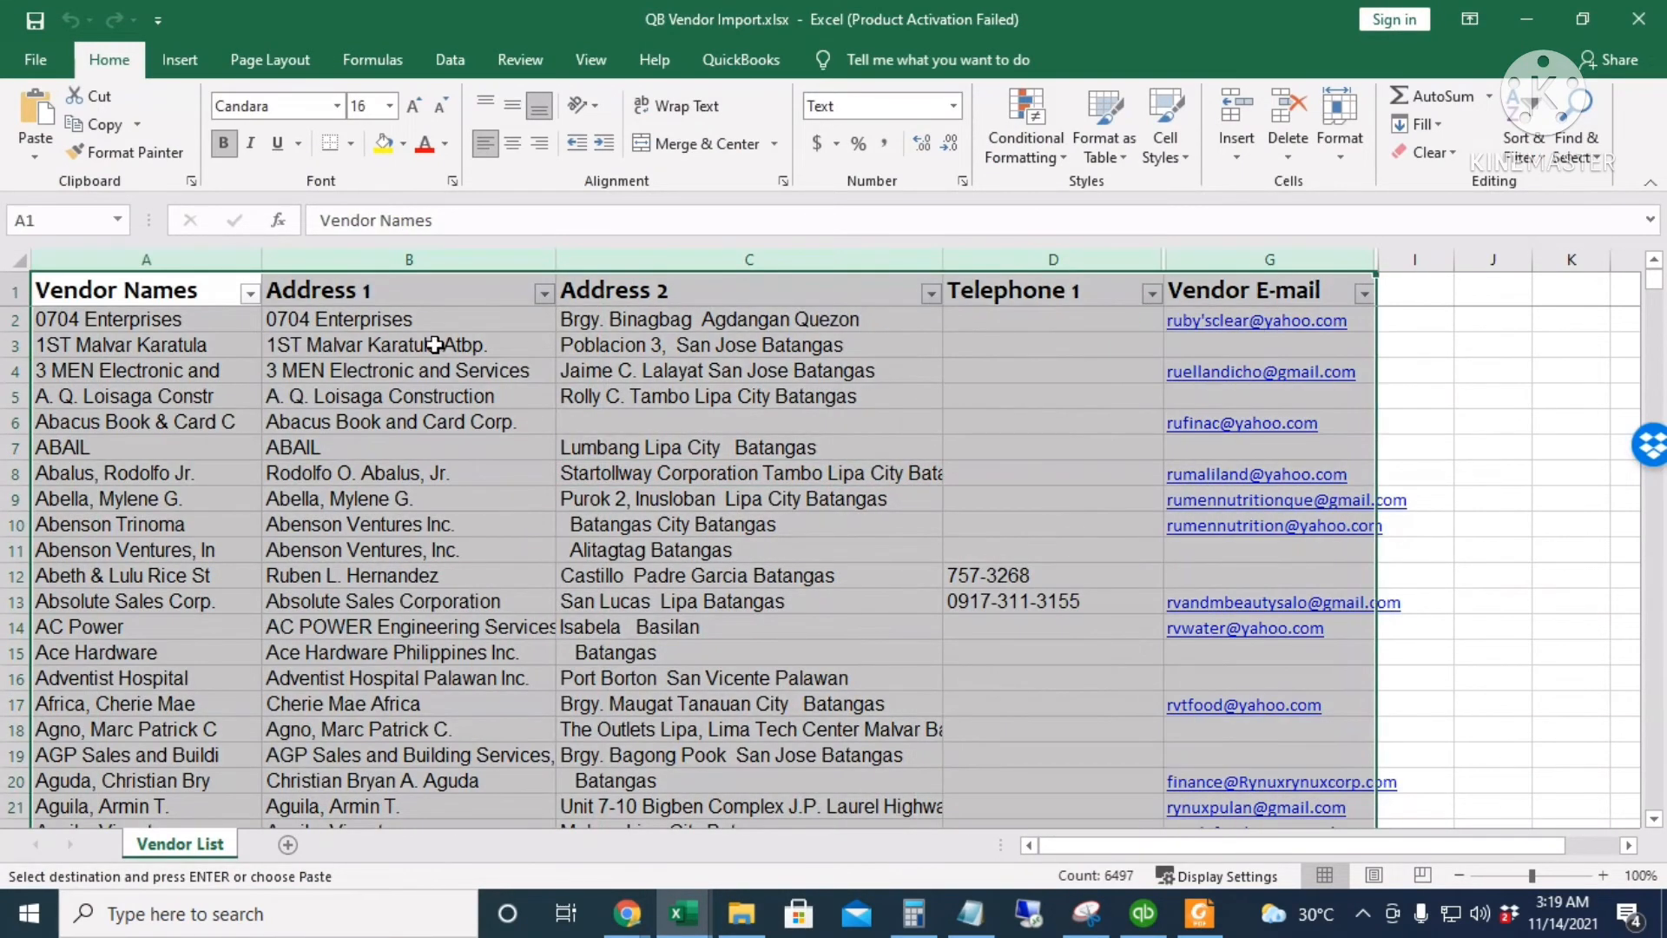
click(448, 376)
click(781, 447)
click(1246, 258)
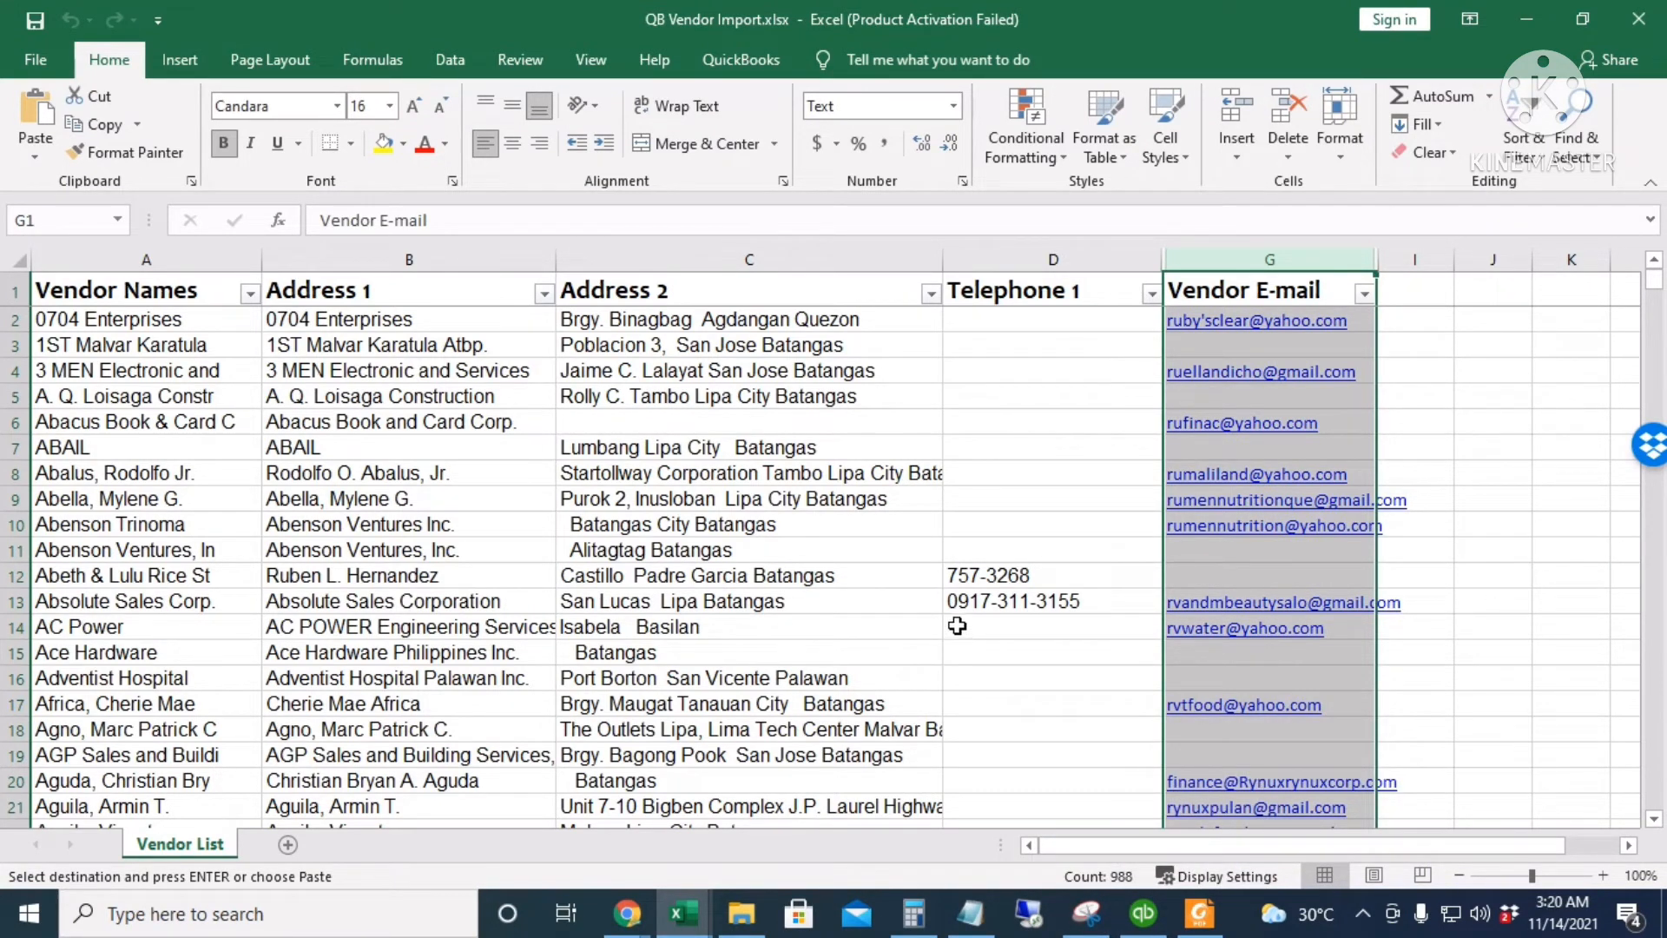
Return to QuickBooks, go to the first empty row at the end of the vendor list, and close the list editor without adding vendors.
click(1137, 914)
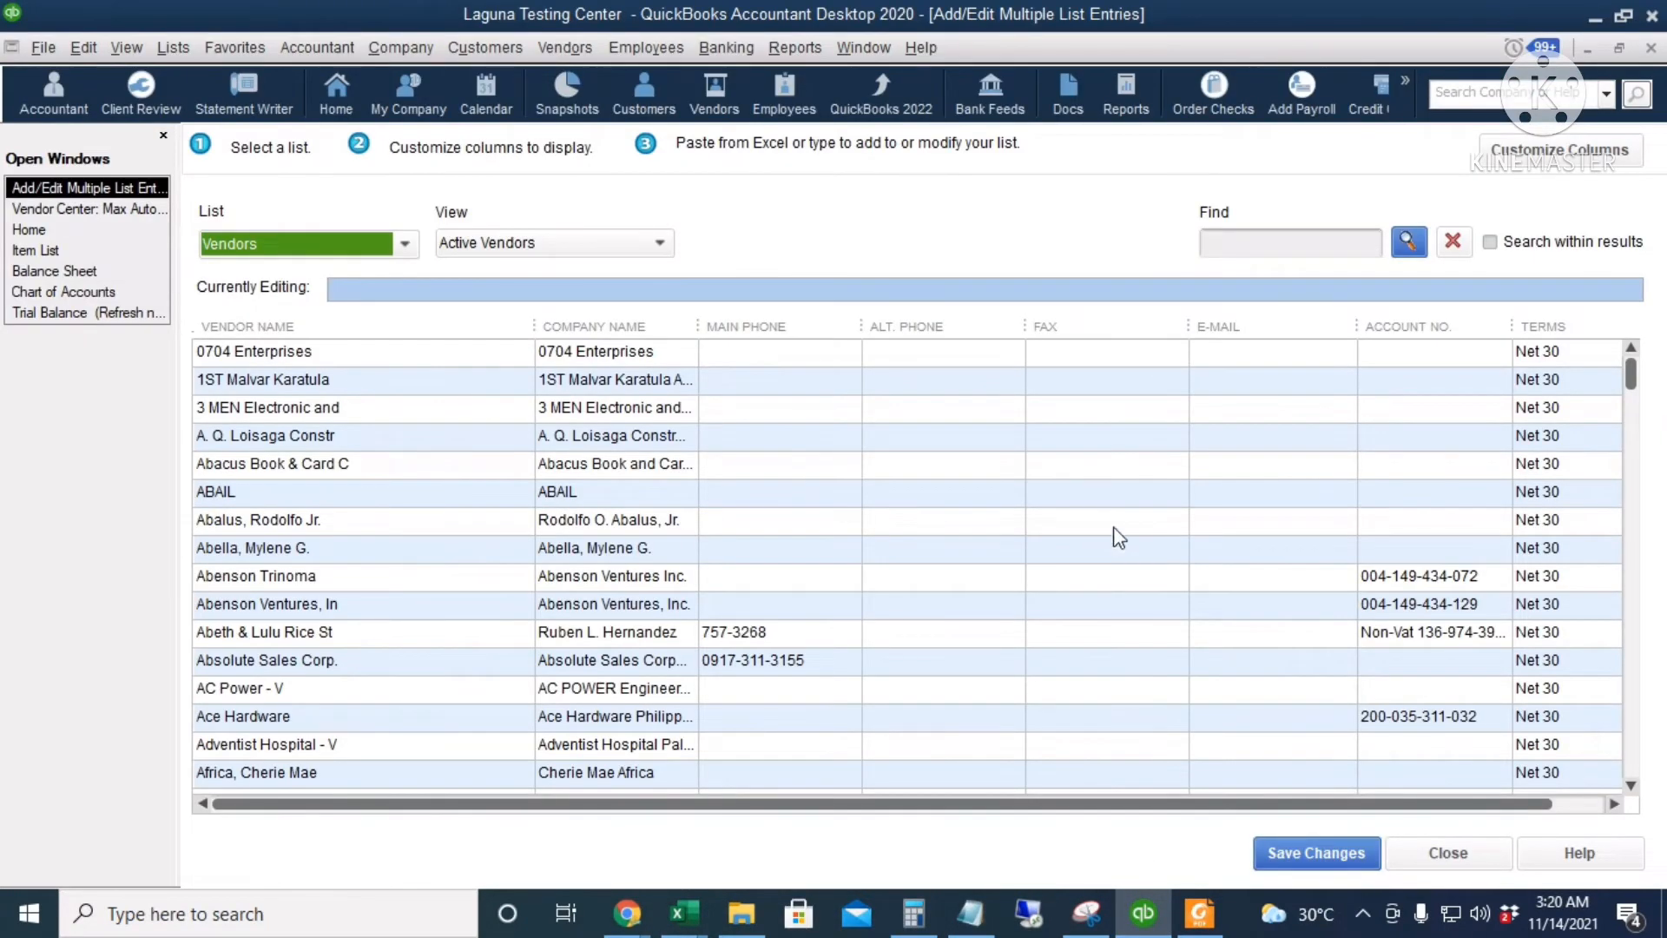
drag(1630, 375, 1630, 764)
click(266, 775)
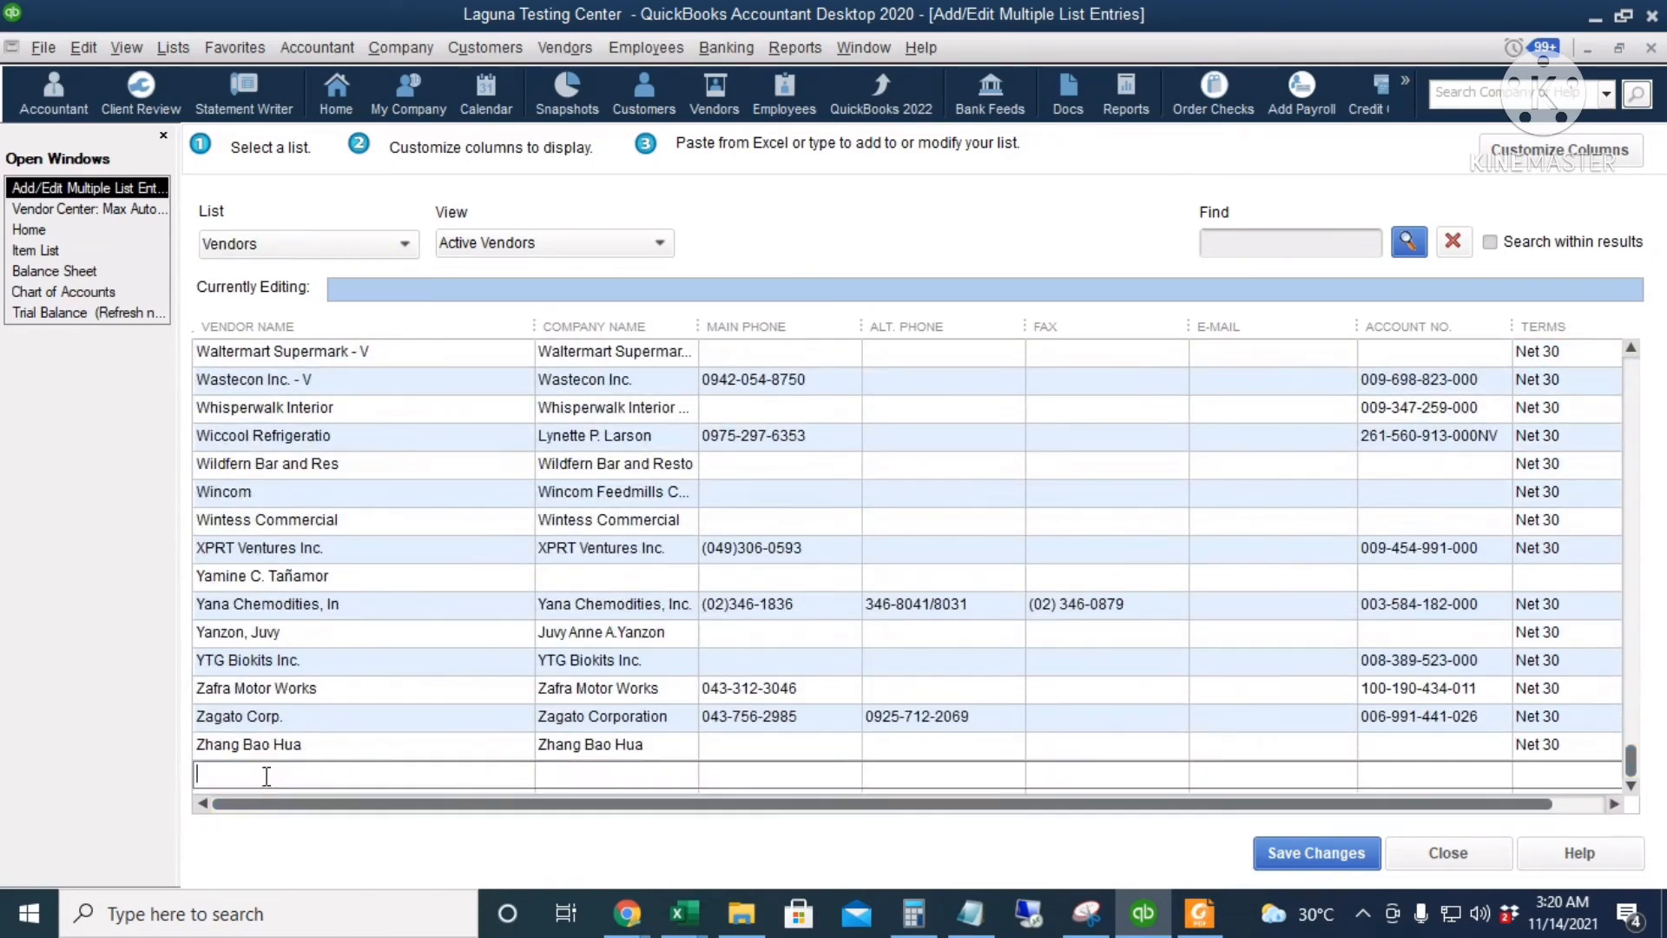
click(1357, 854)
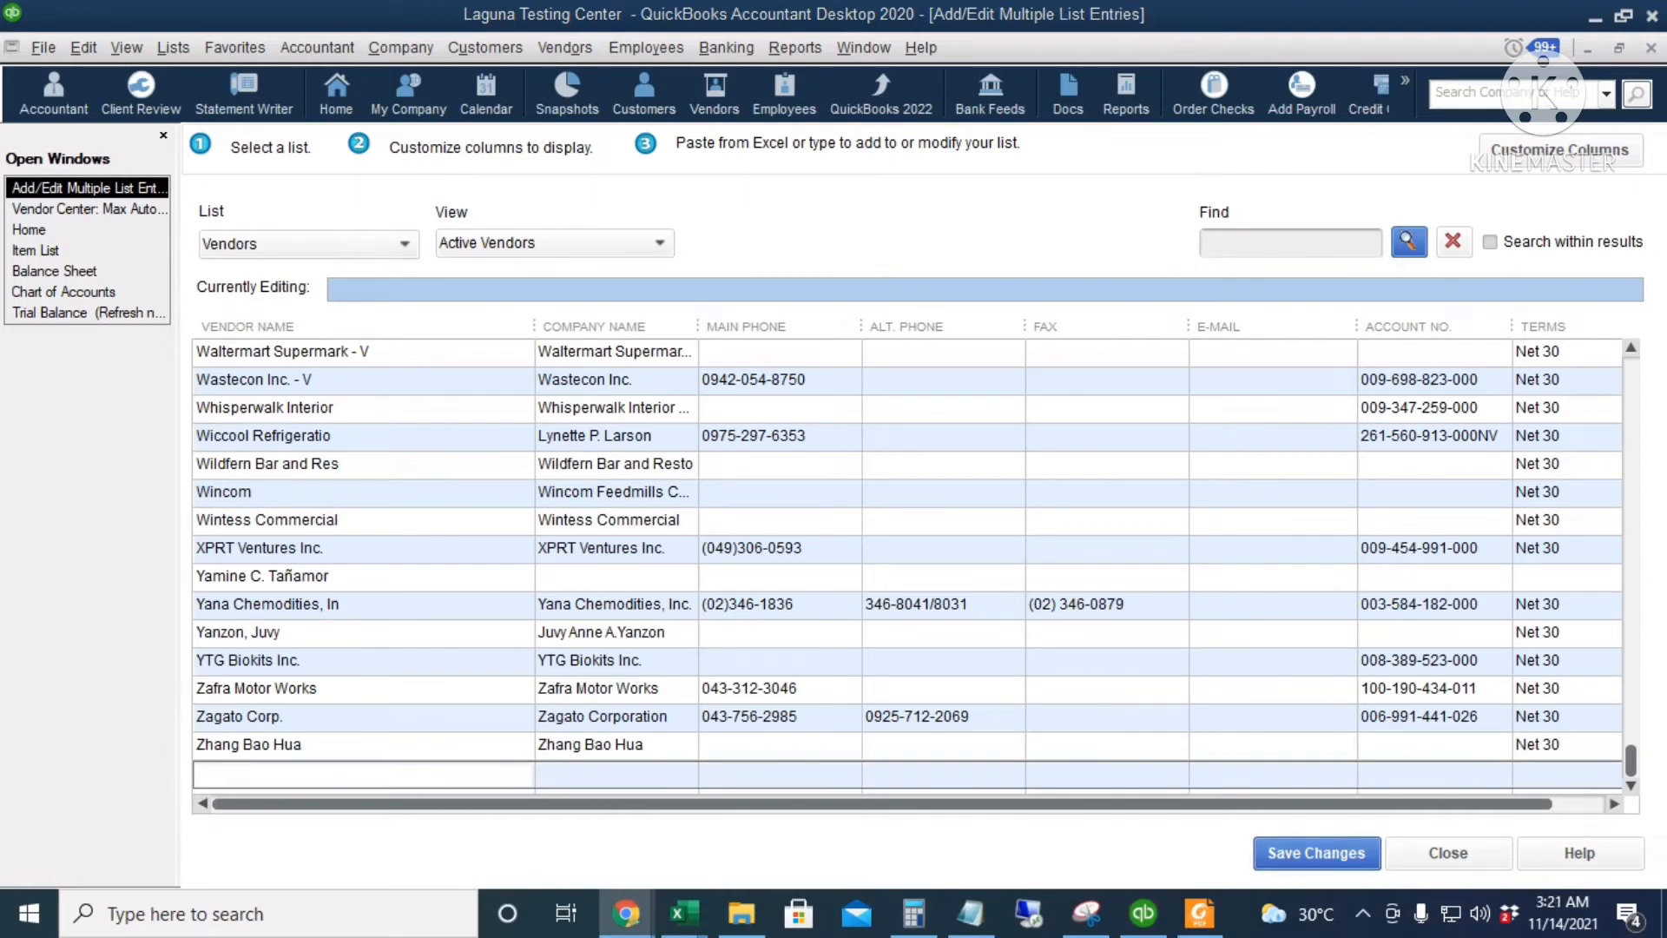
click(1448, 854)
Start a new bill for the vendor Biokits Philippines, dated 07/30/2021.
click(29, 210)
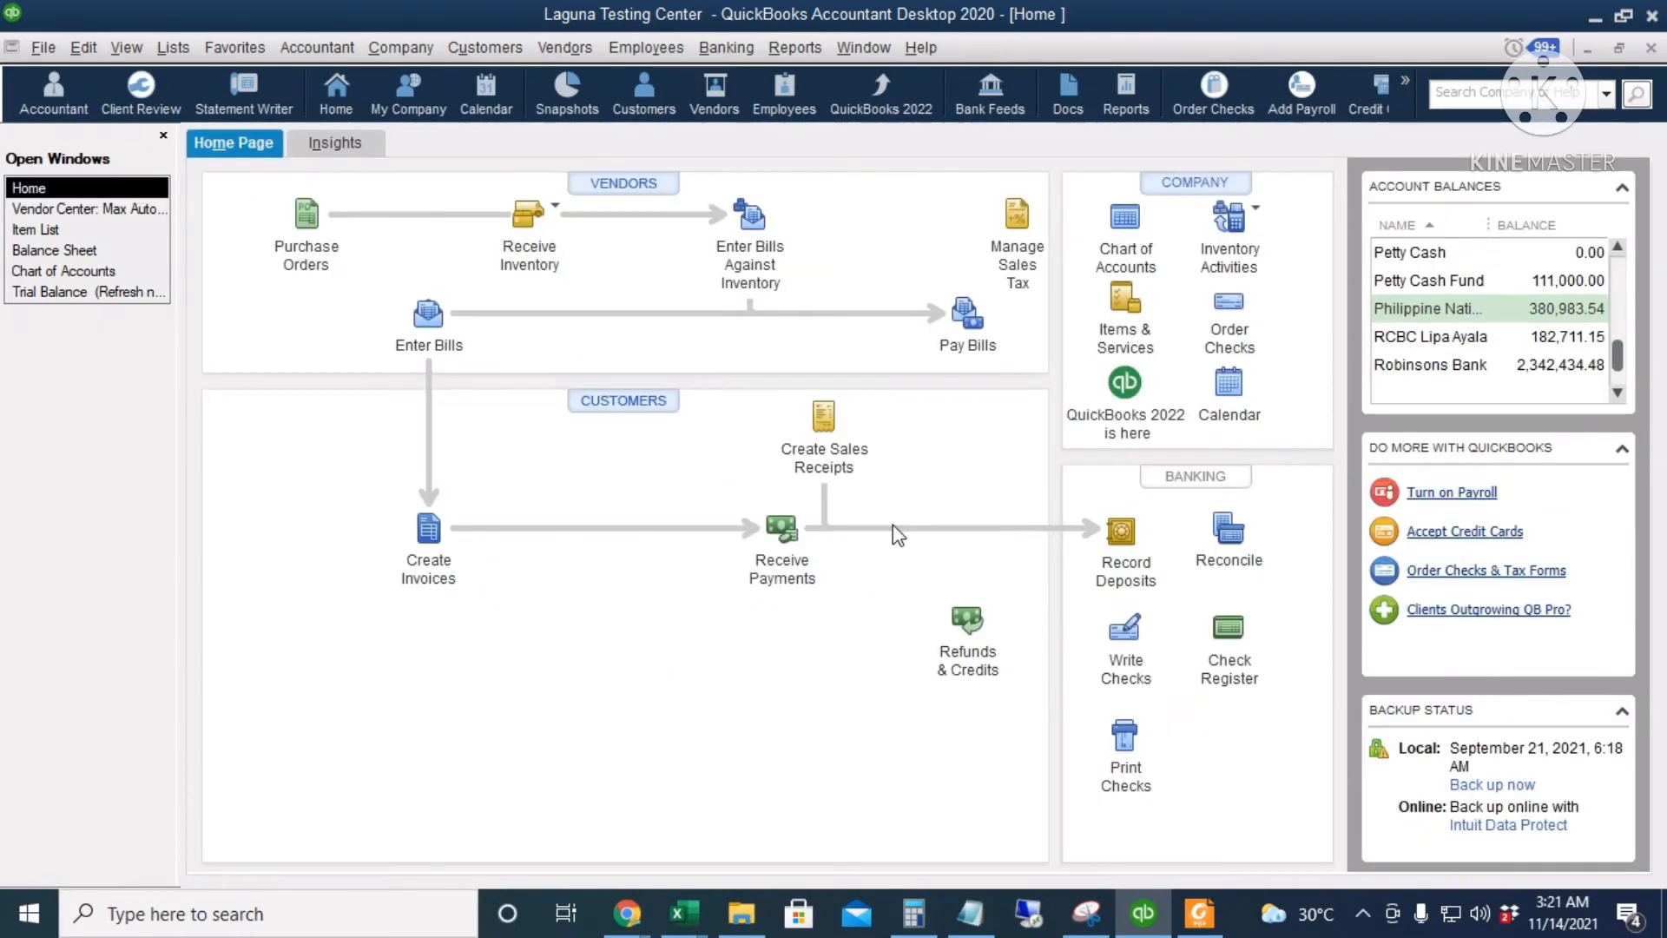
click(434, 325)
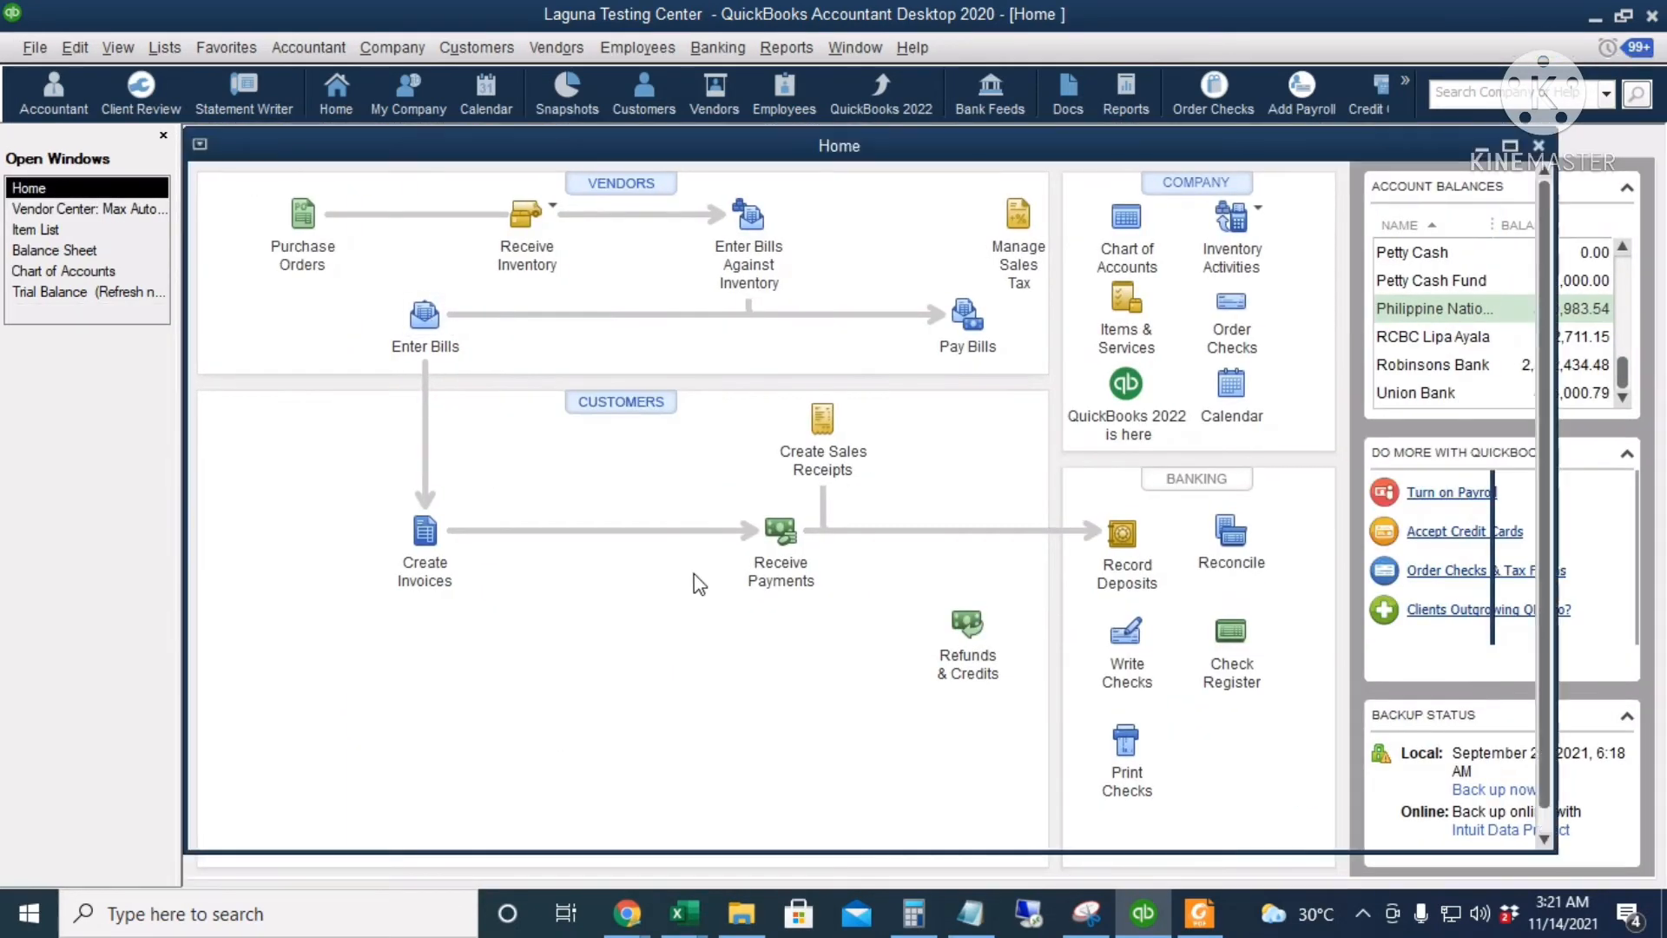
text(bi)
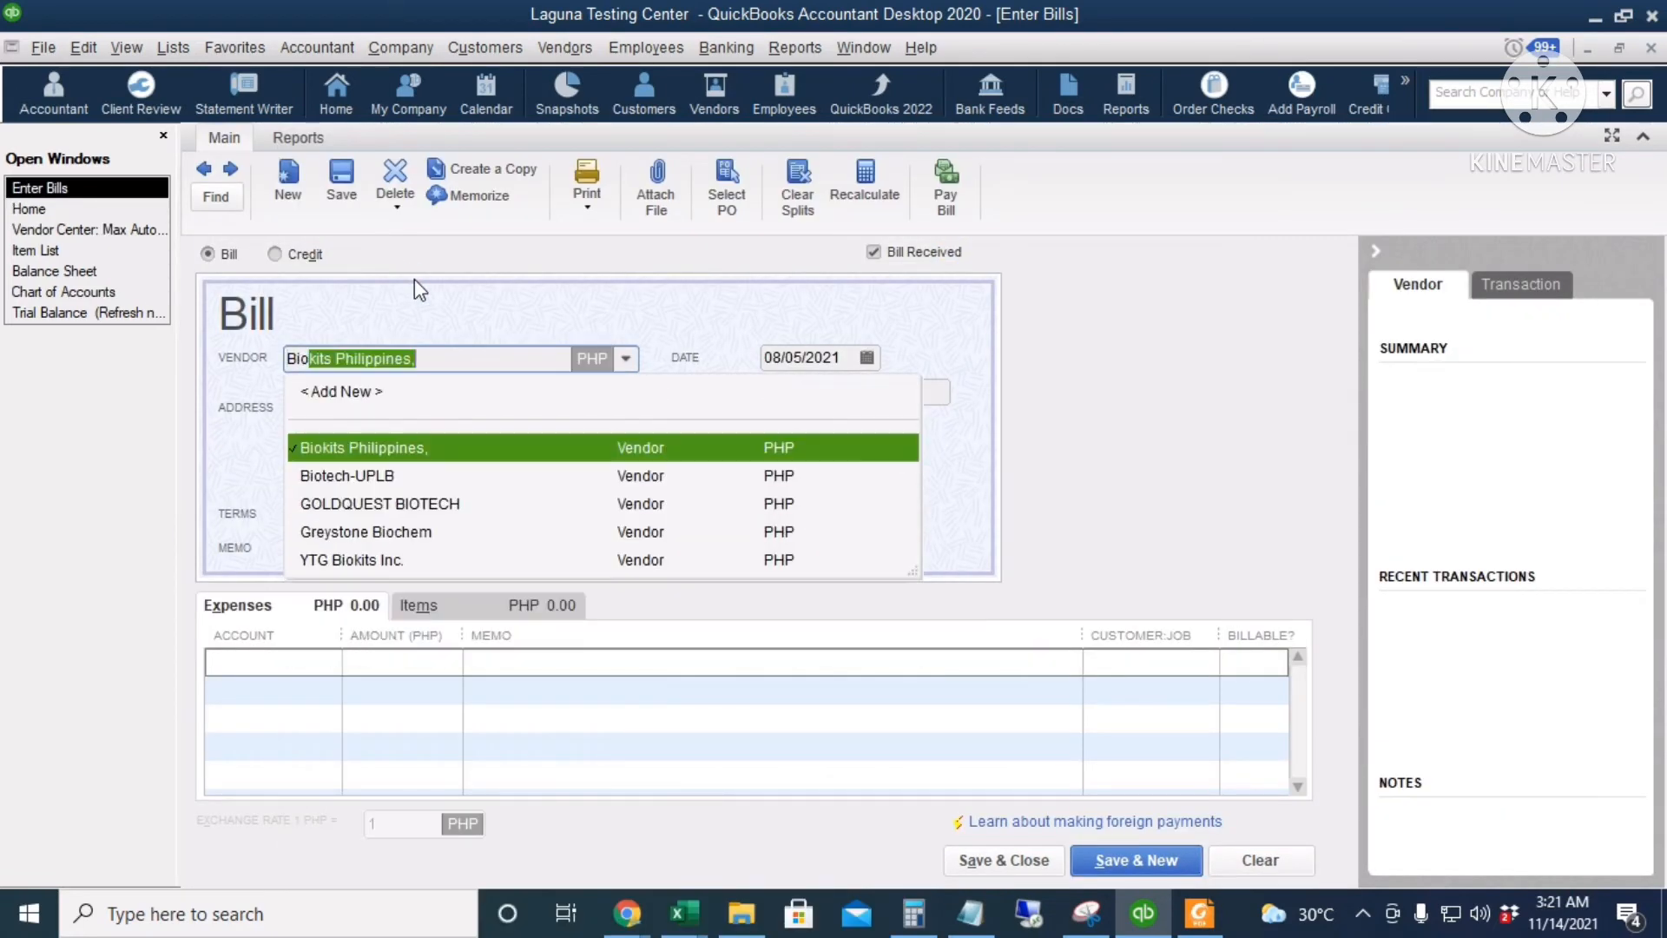
key(Tab)
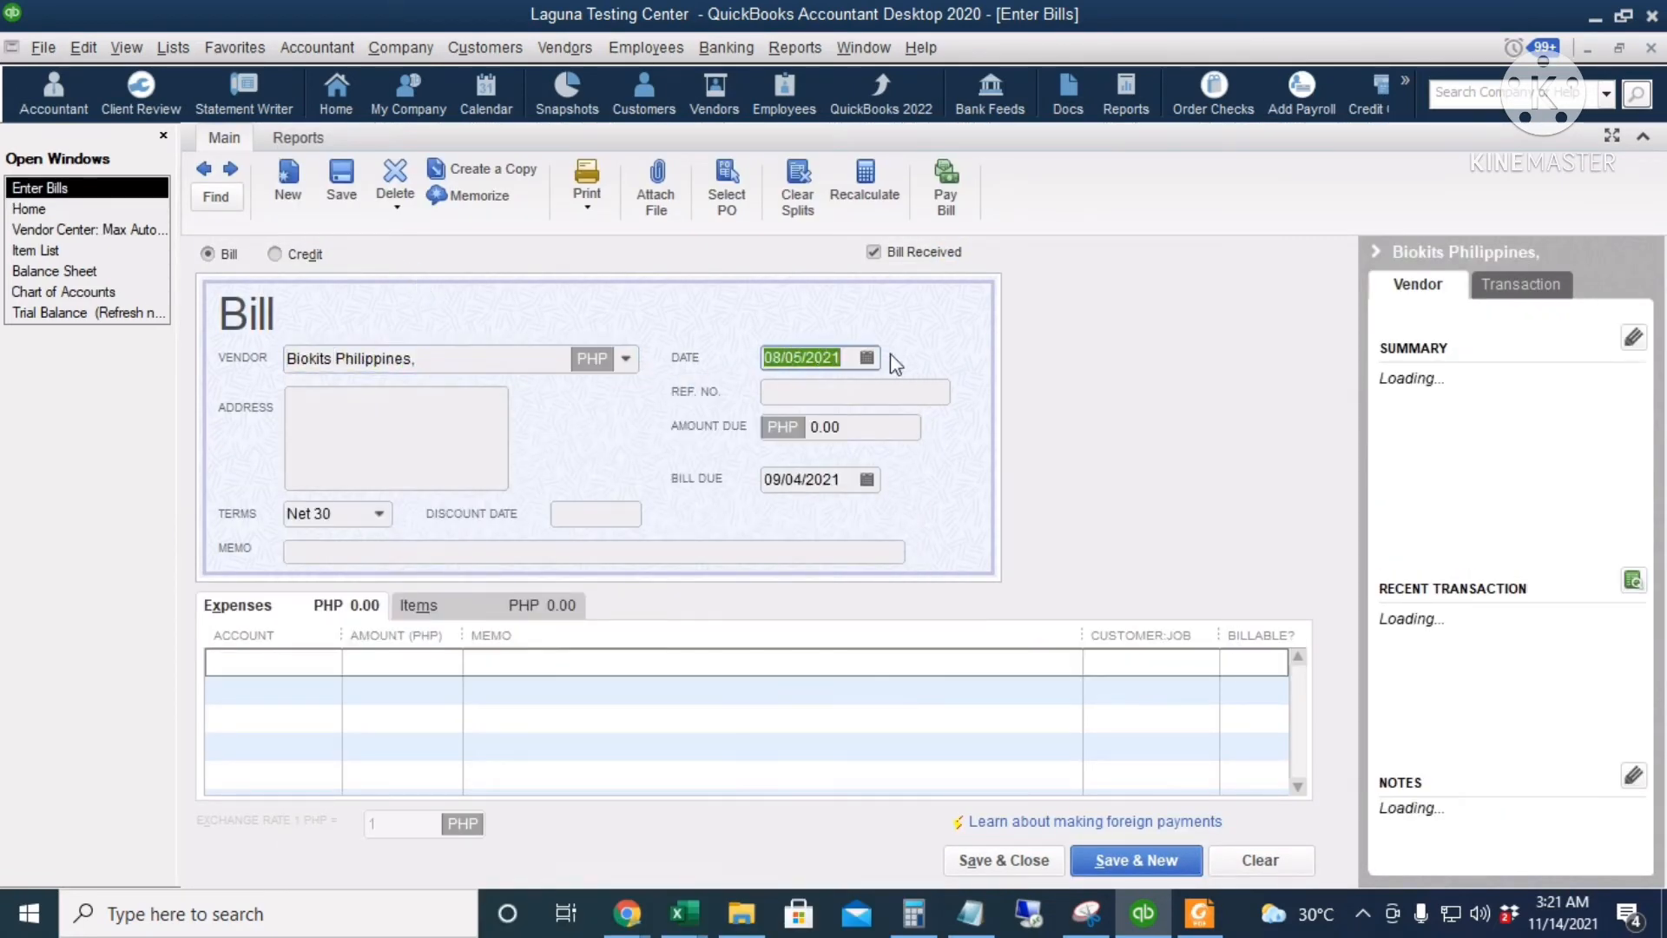
text(7/30)
key(Tab)
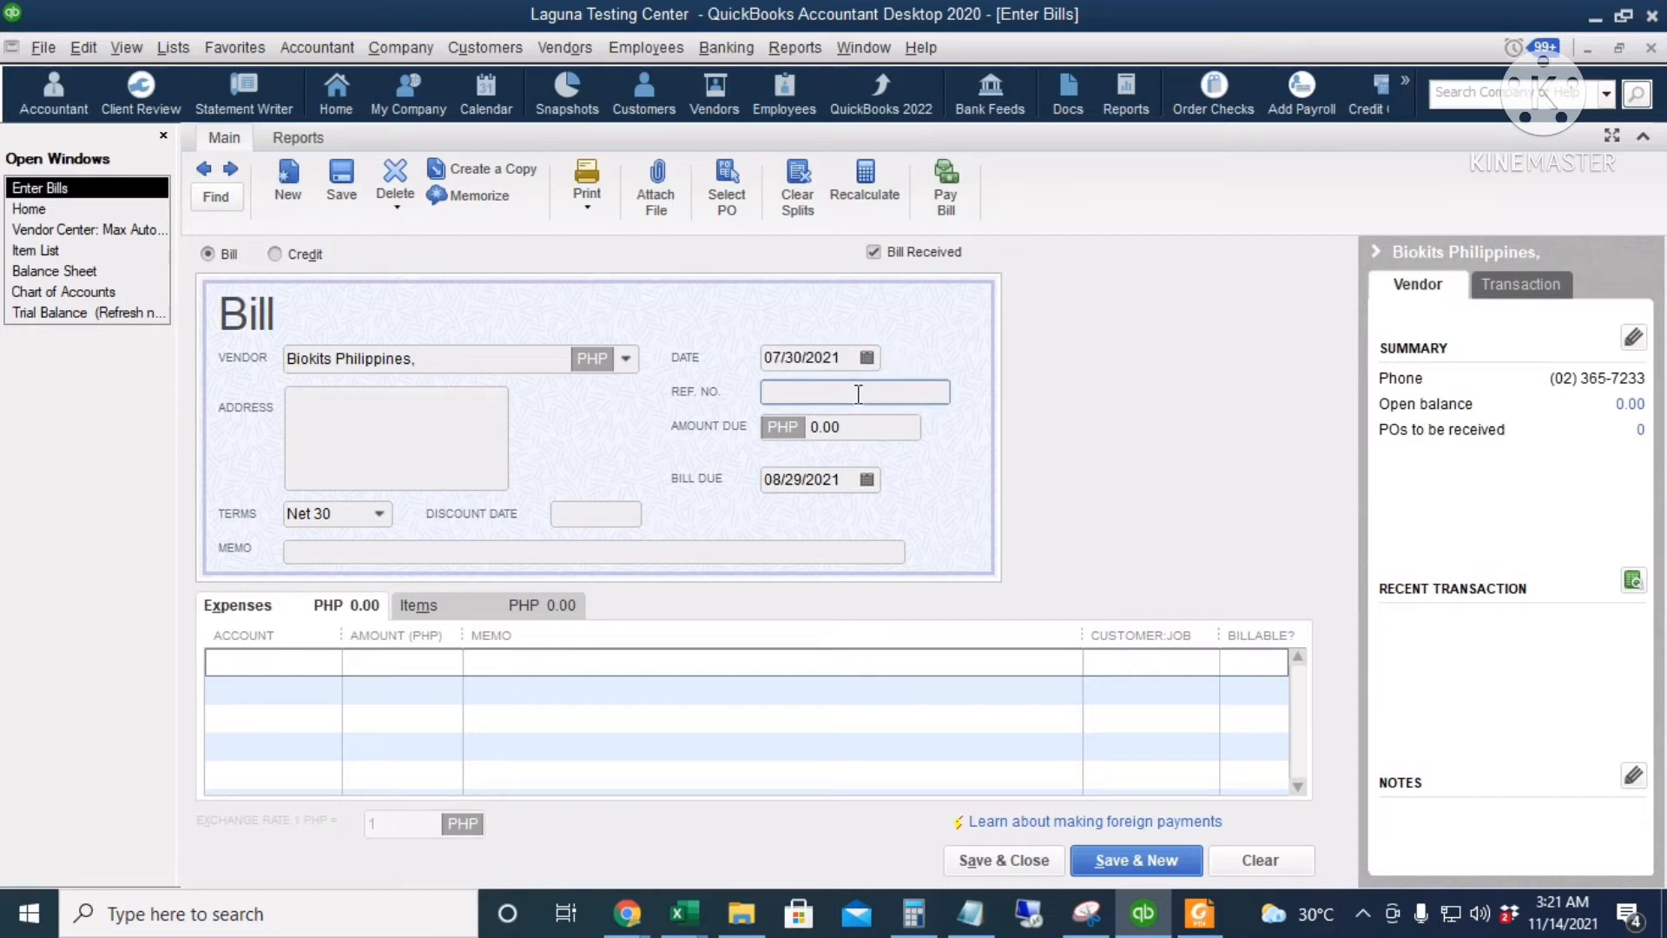
Enter 28,146.43 in the bill's reference number field and look through the payment terms, keeping Net 30.
key(Tab)
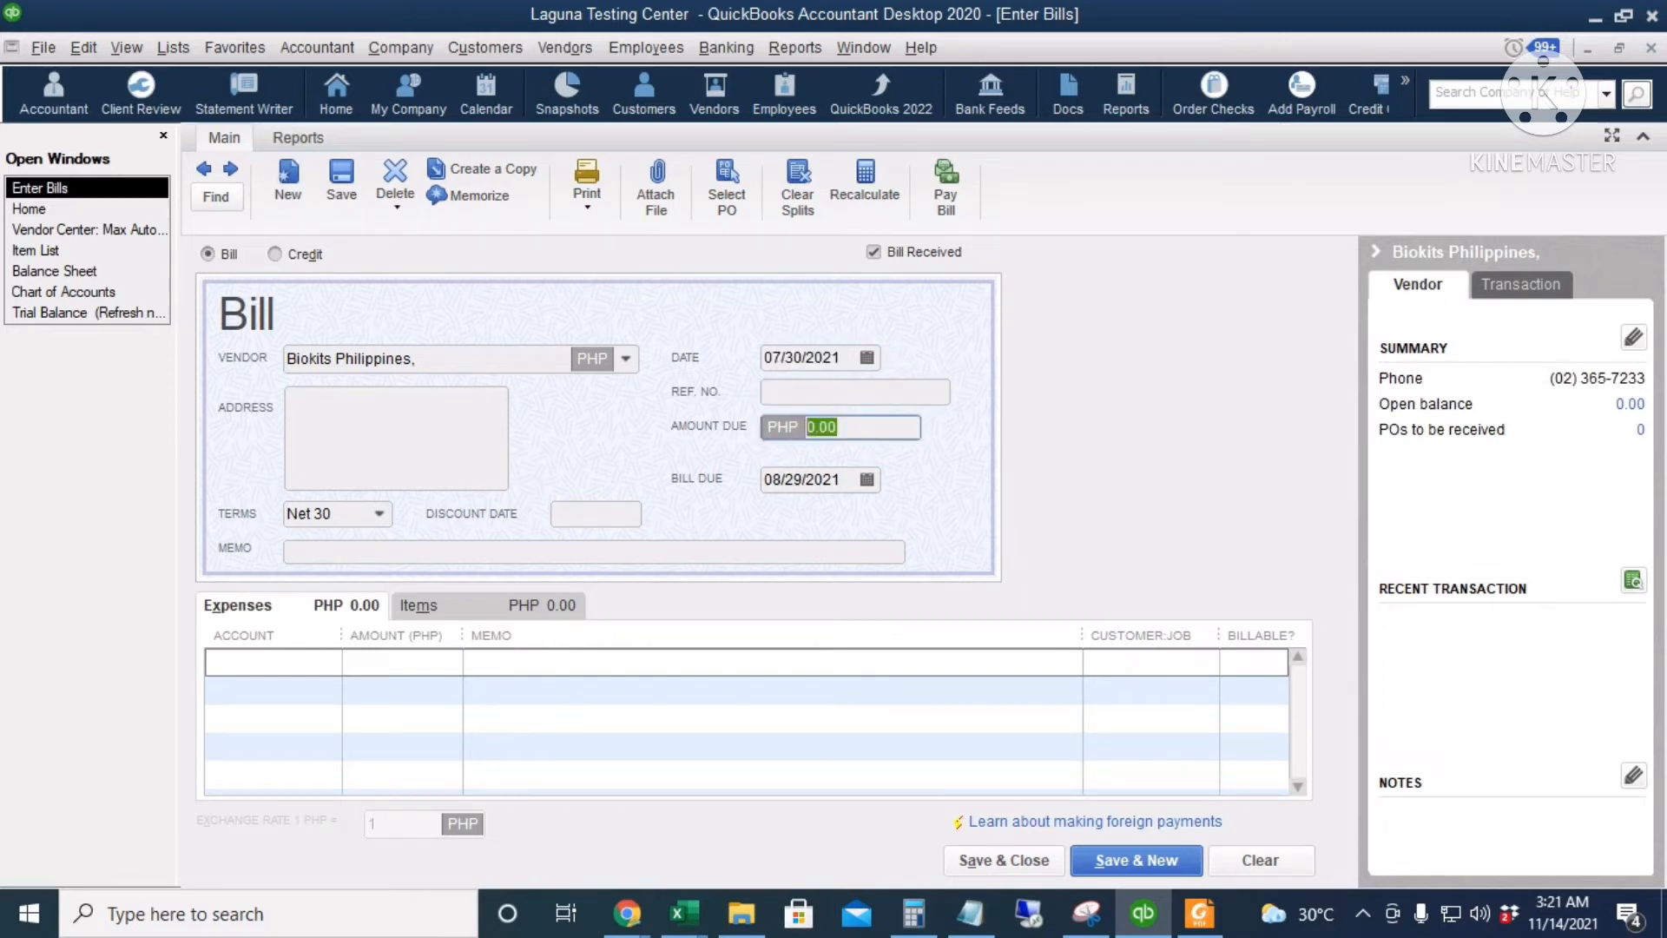
key(alt+Tab)
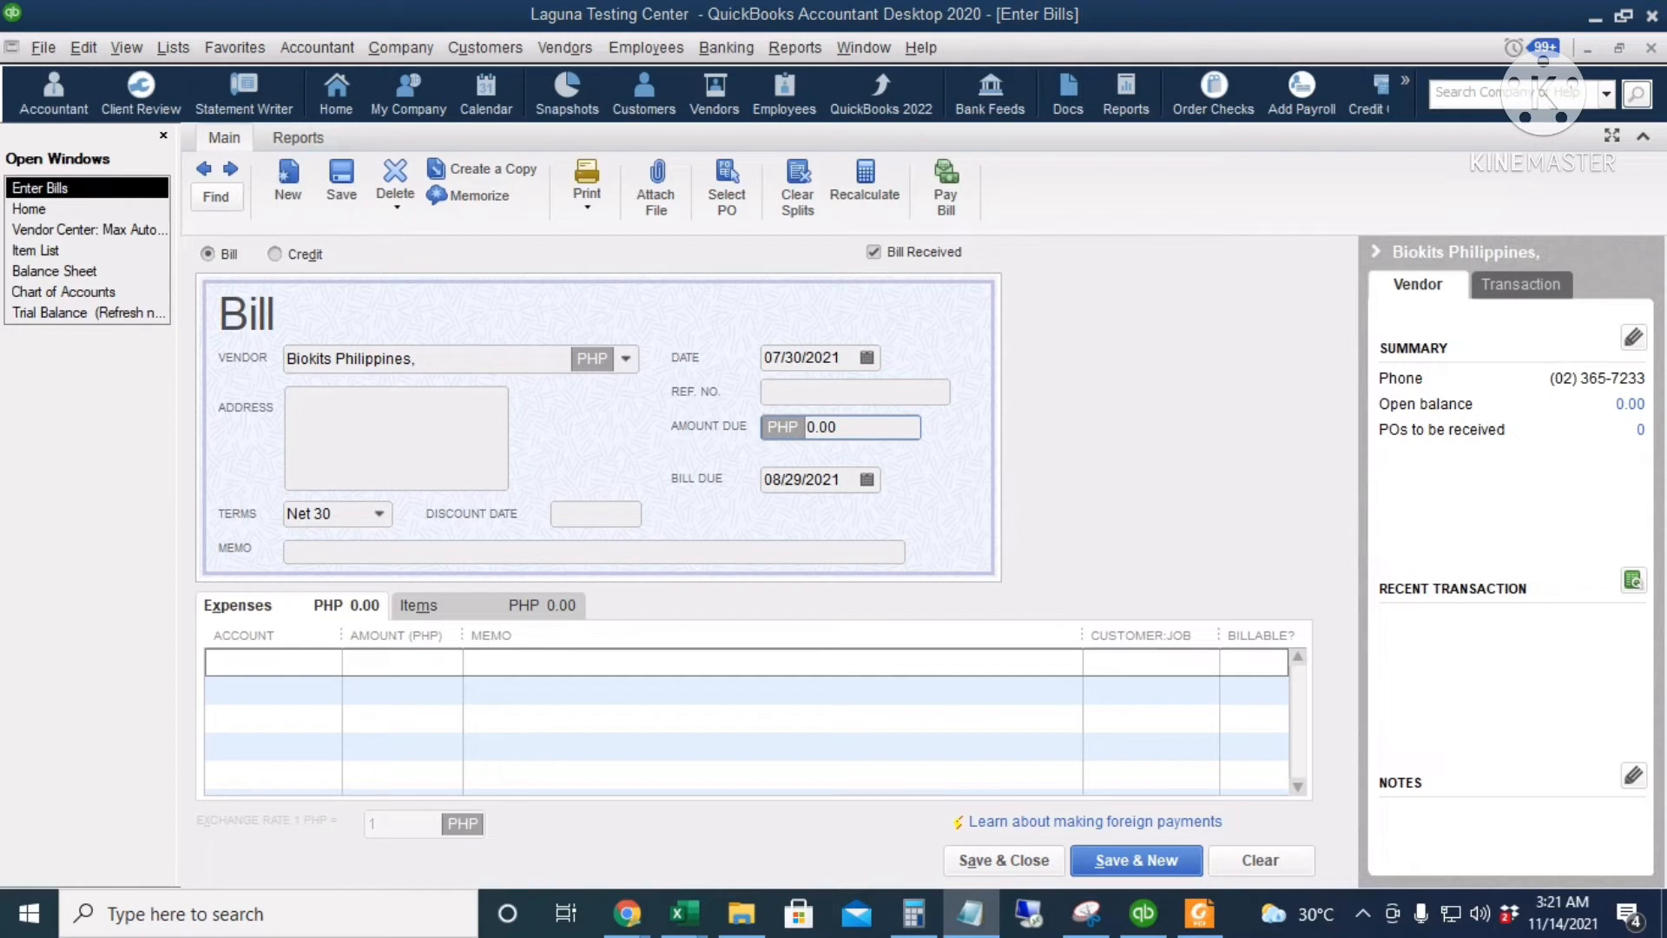
click(898, 390)
text(28,146.43)
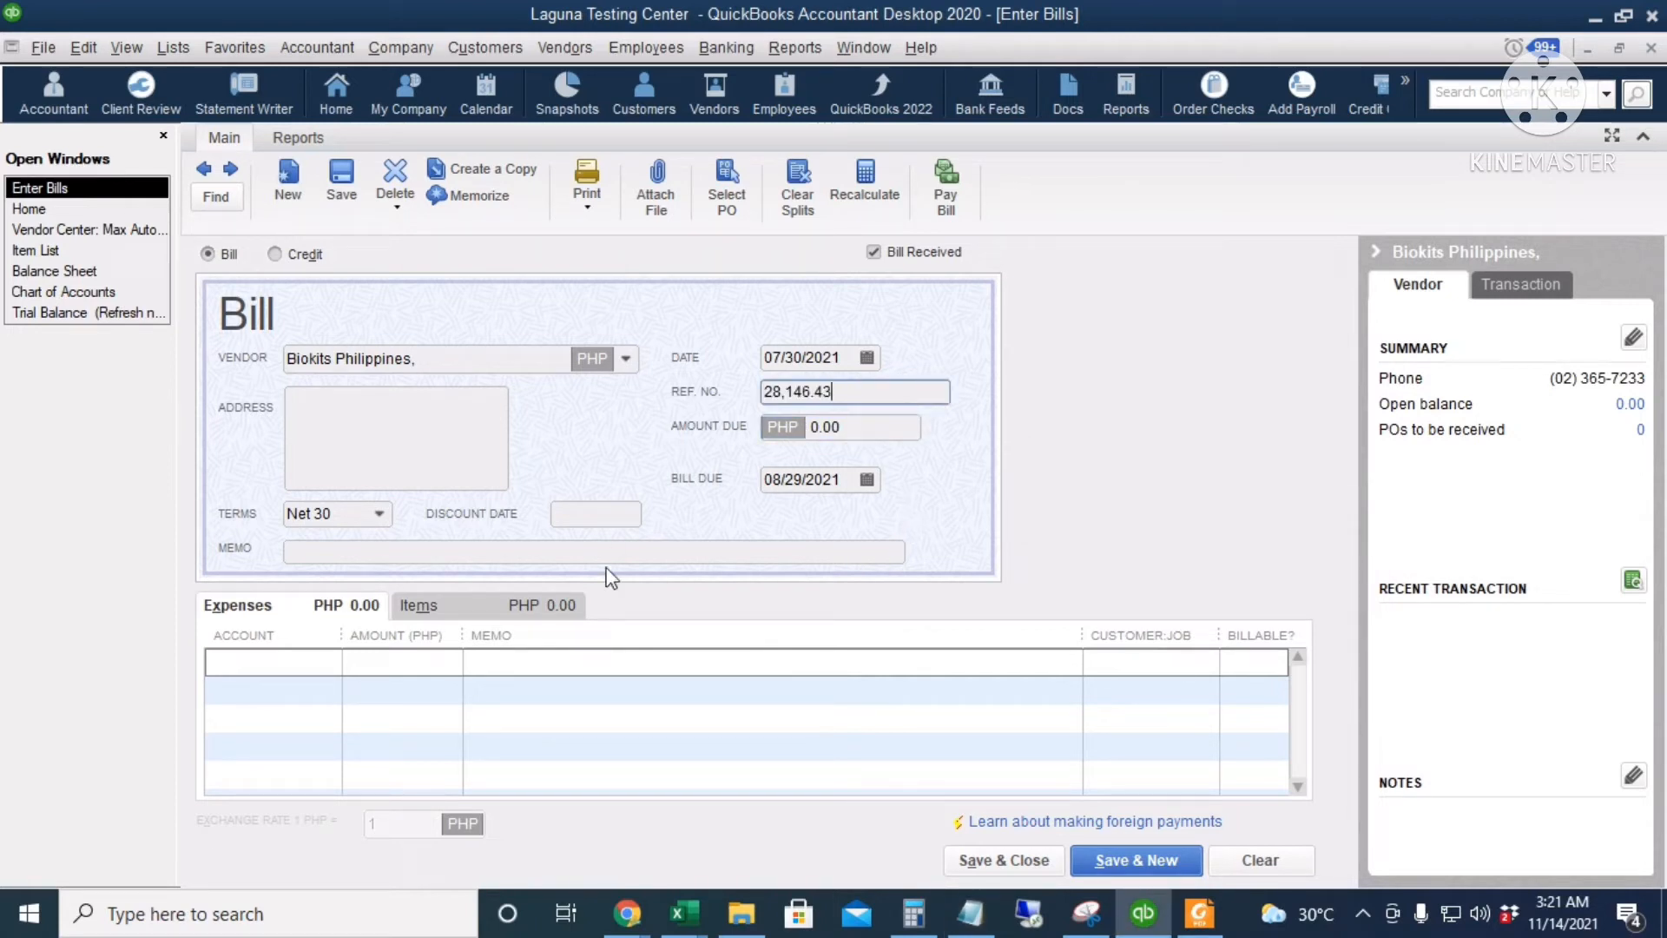
click(379, 515)
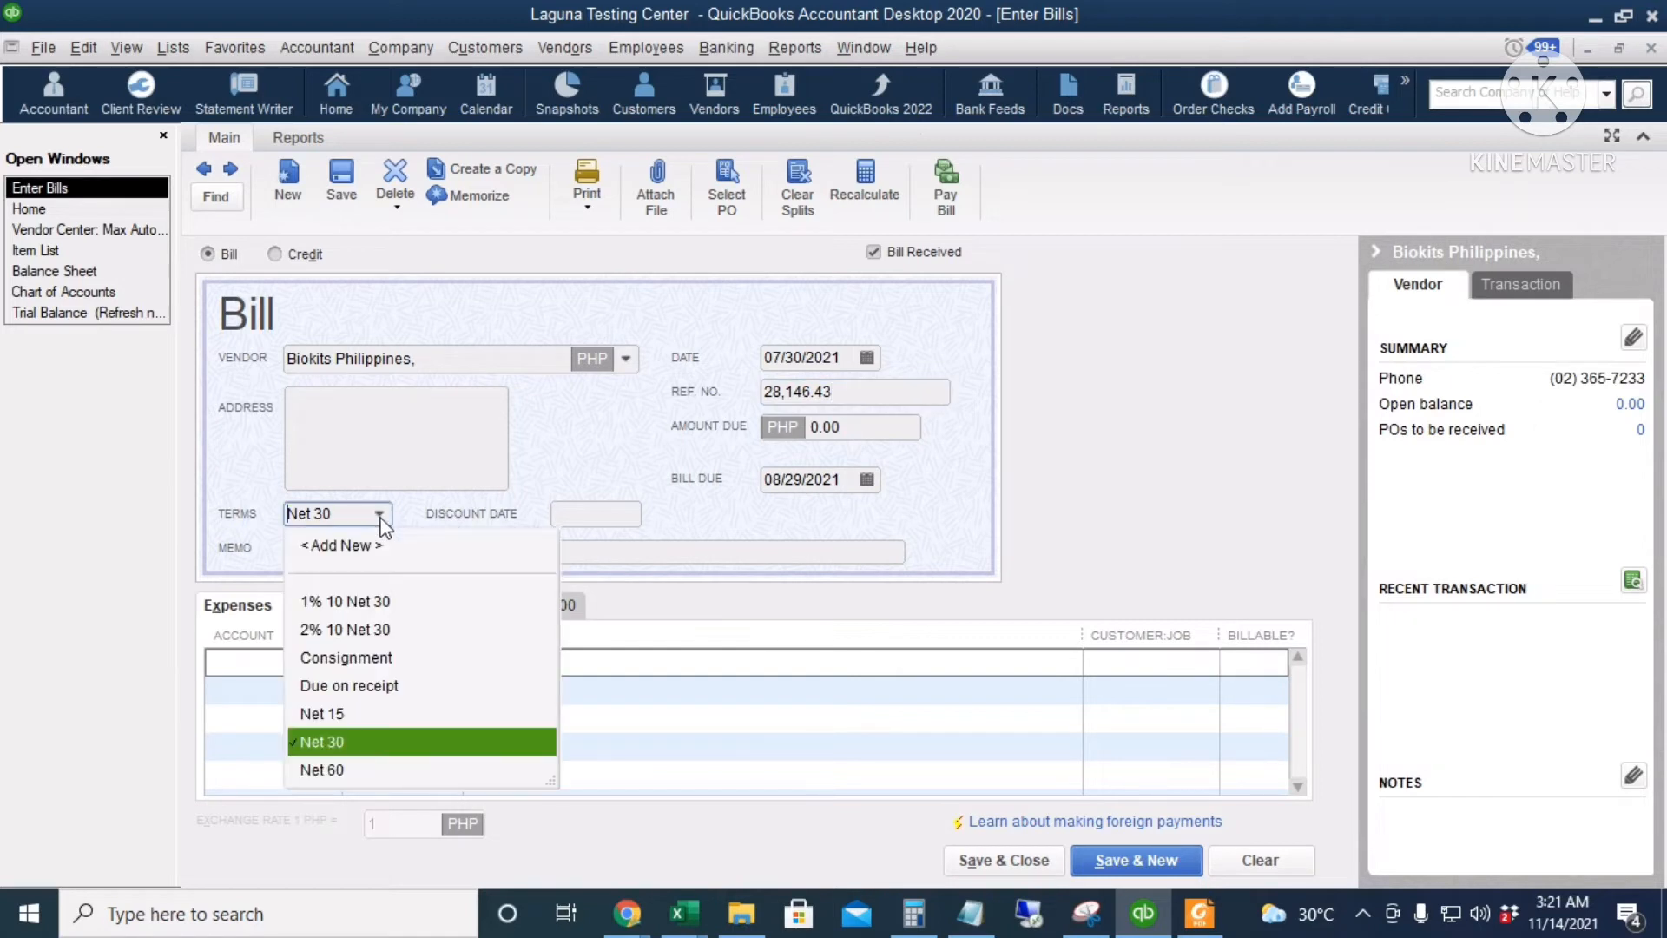
click(597, 518)
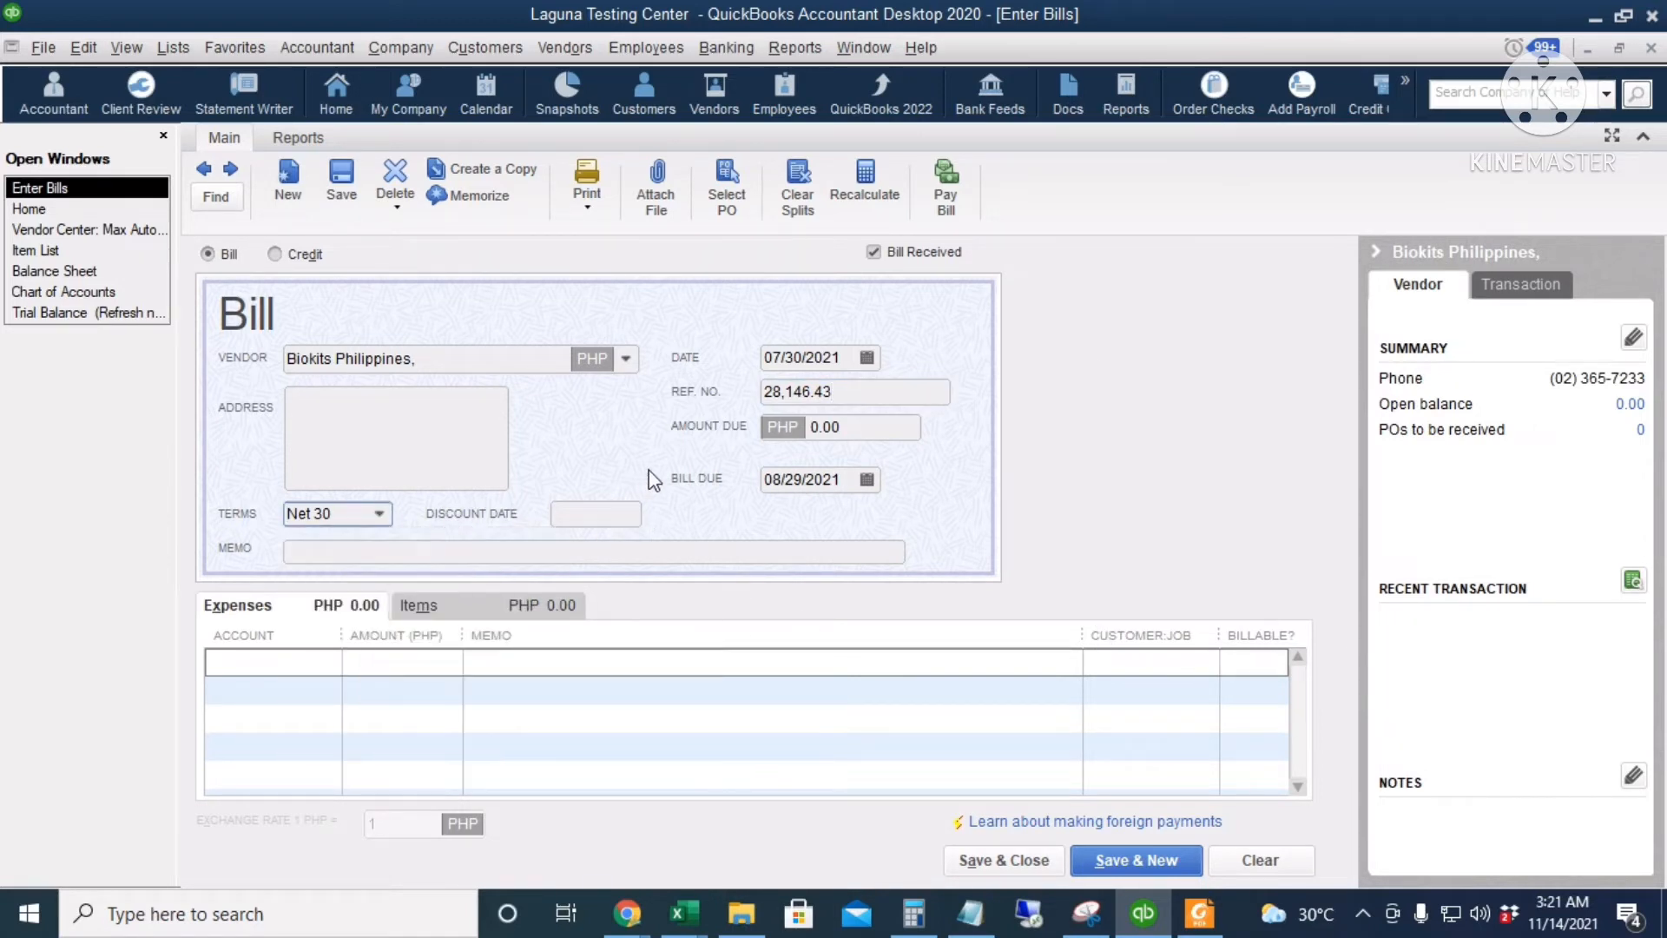
key(Tab)
Widen the account column and assign the first expense line to 30000 · Opening Balance Equity.
drag(336, 634, 486, 653)
key(Tab)
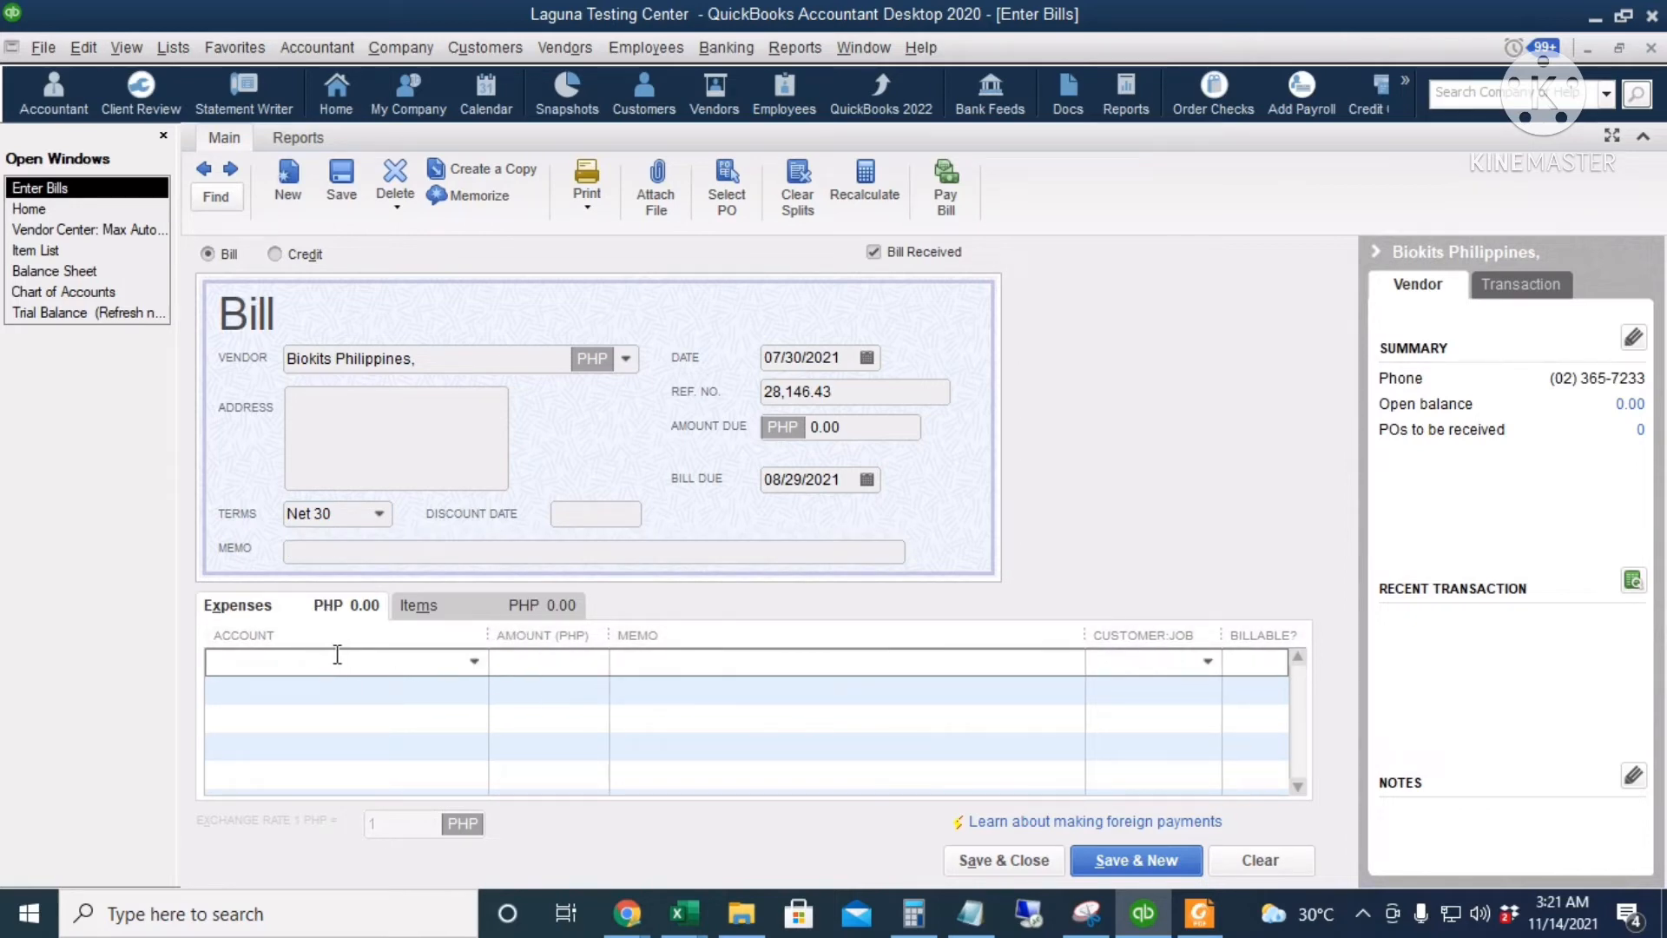
text(Oop)
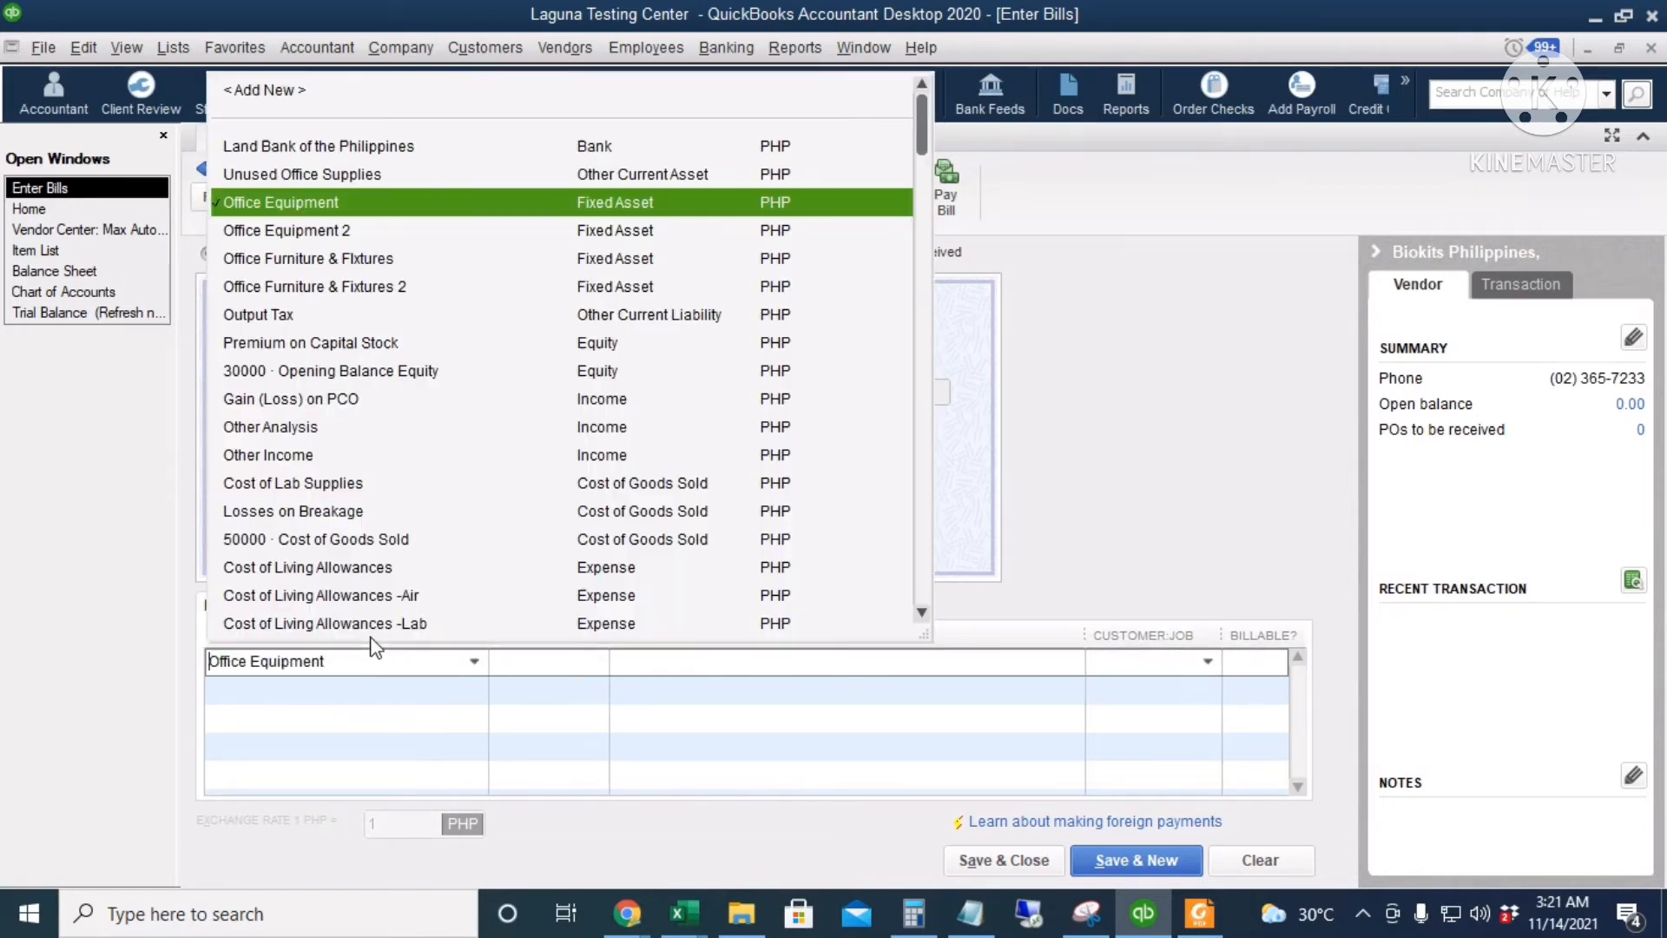
text(e)
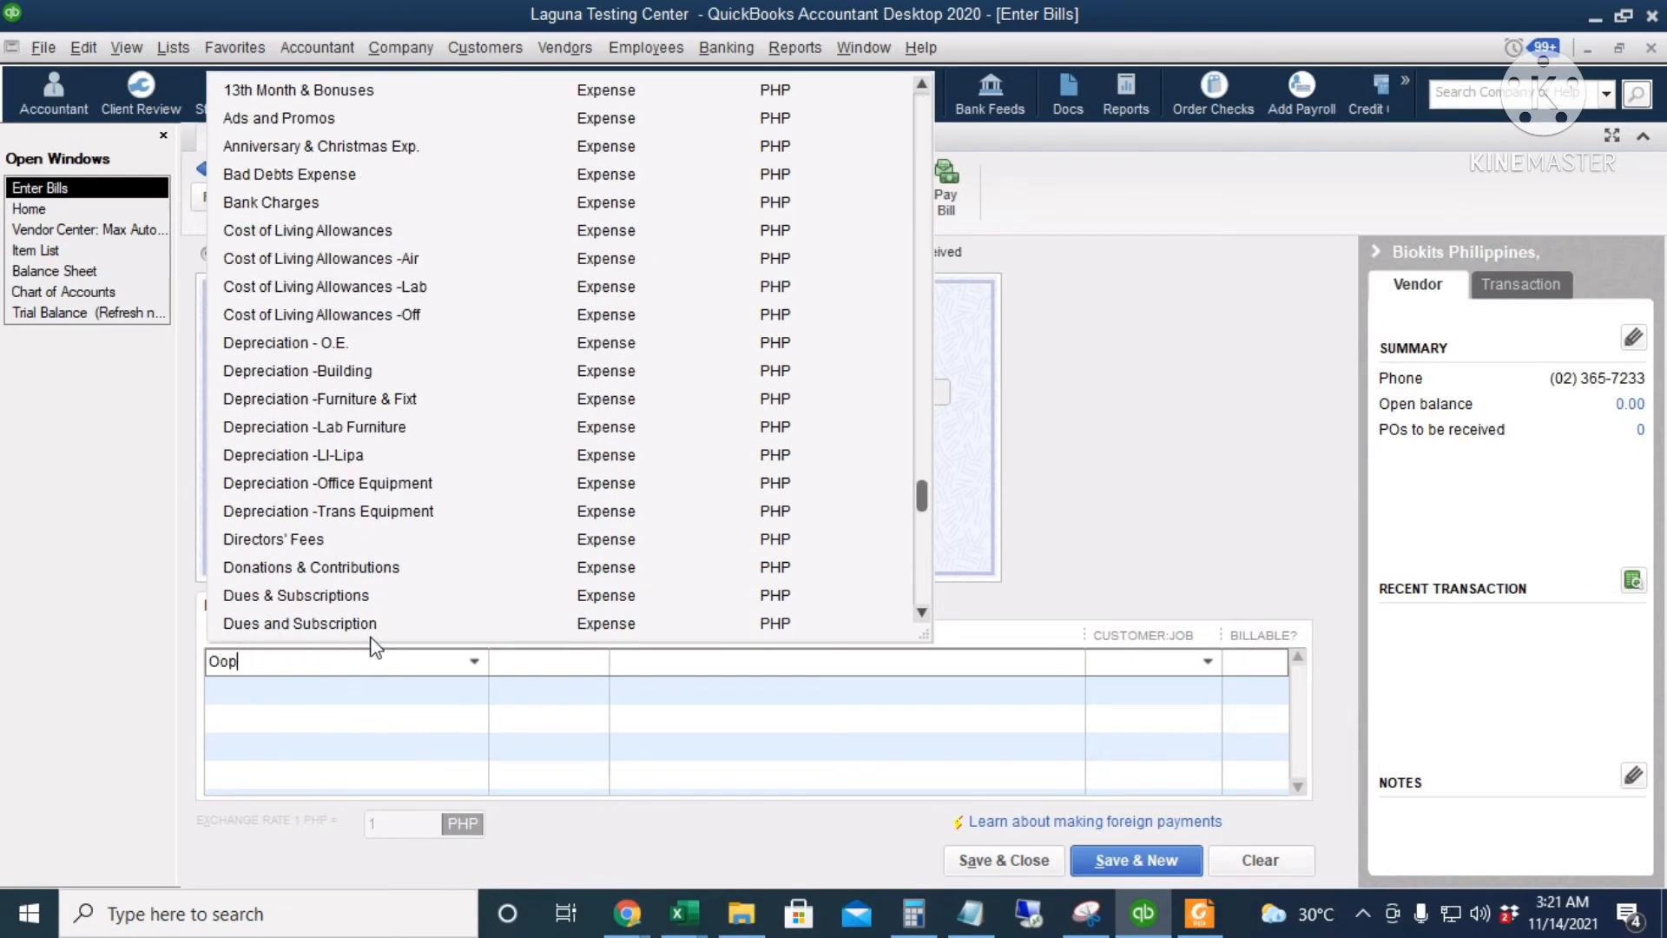
key(BackSpace)
key(BackSpace)
key(BackSpace)
text(pe)
key(Tab)
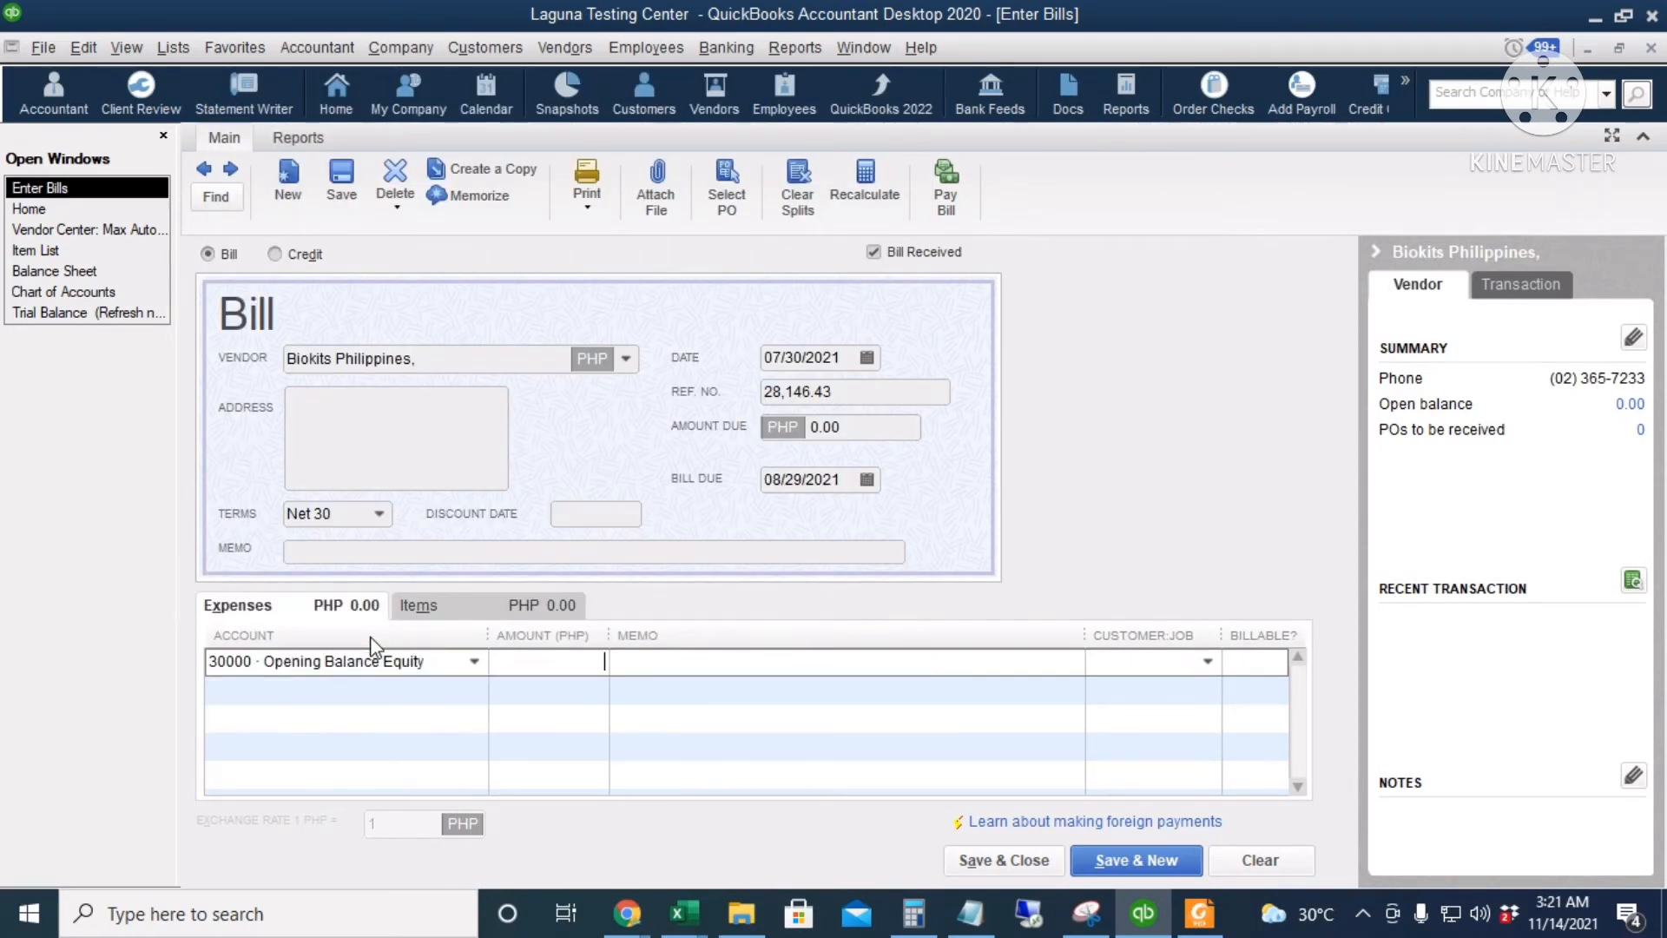
Set the expense line amount to 28,146.43, then save and close the bill, accepting its past date.
text(28,146.43)
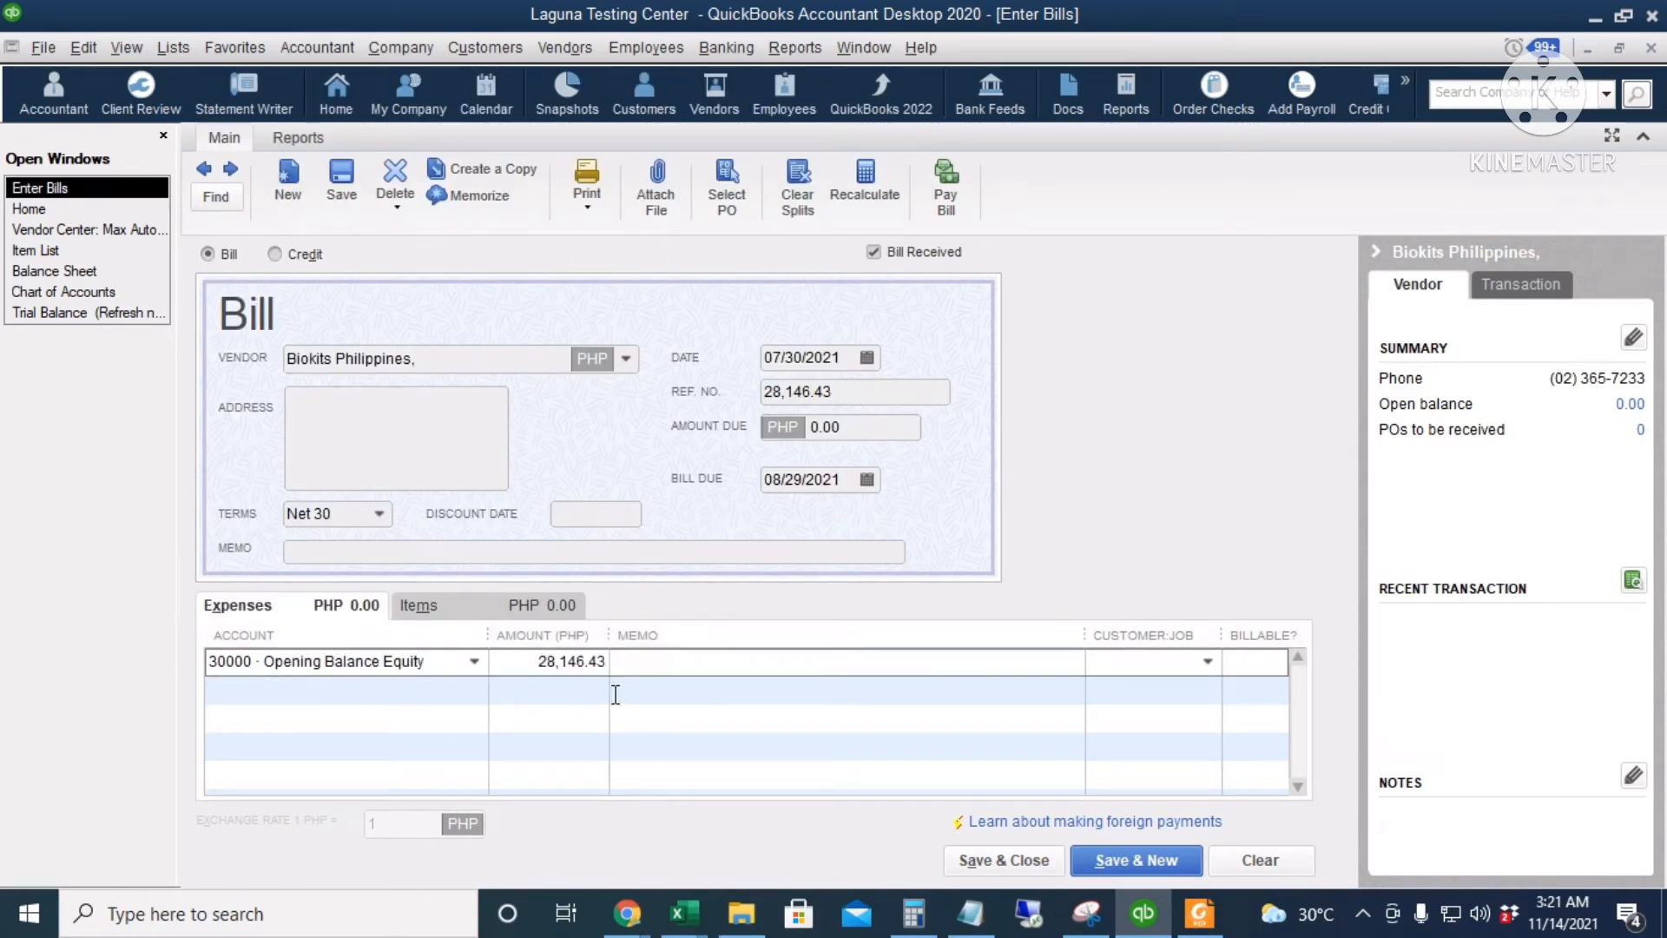
key(Tab)
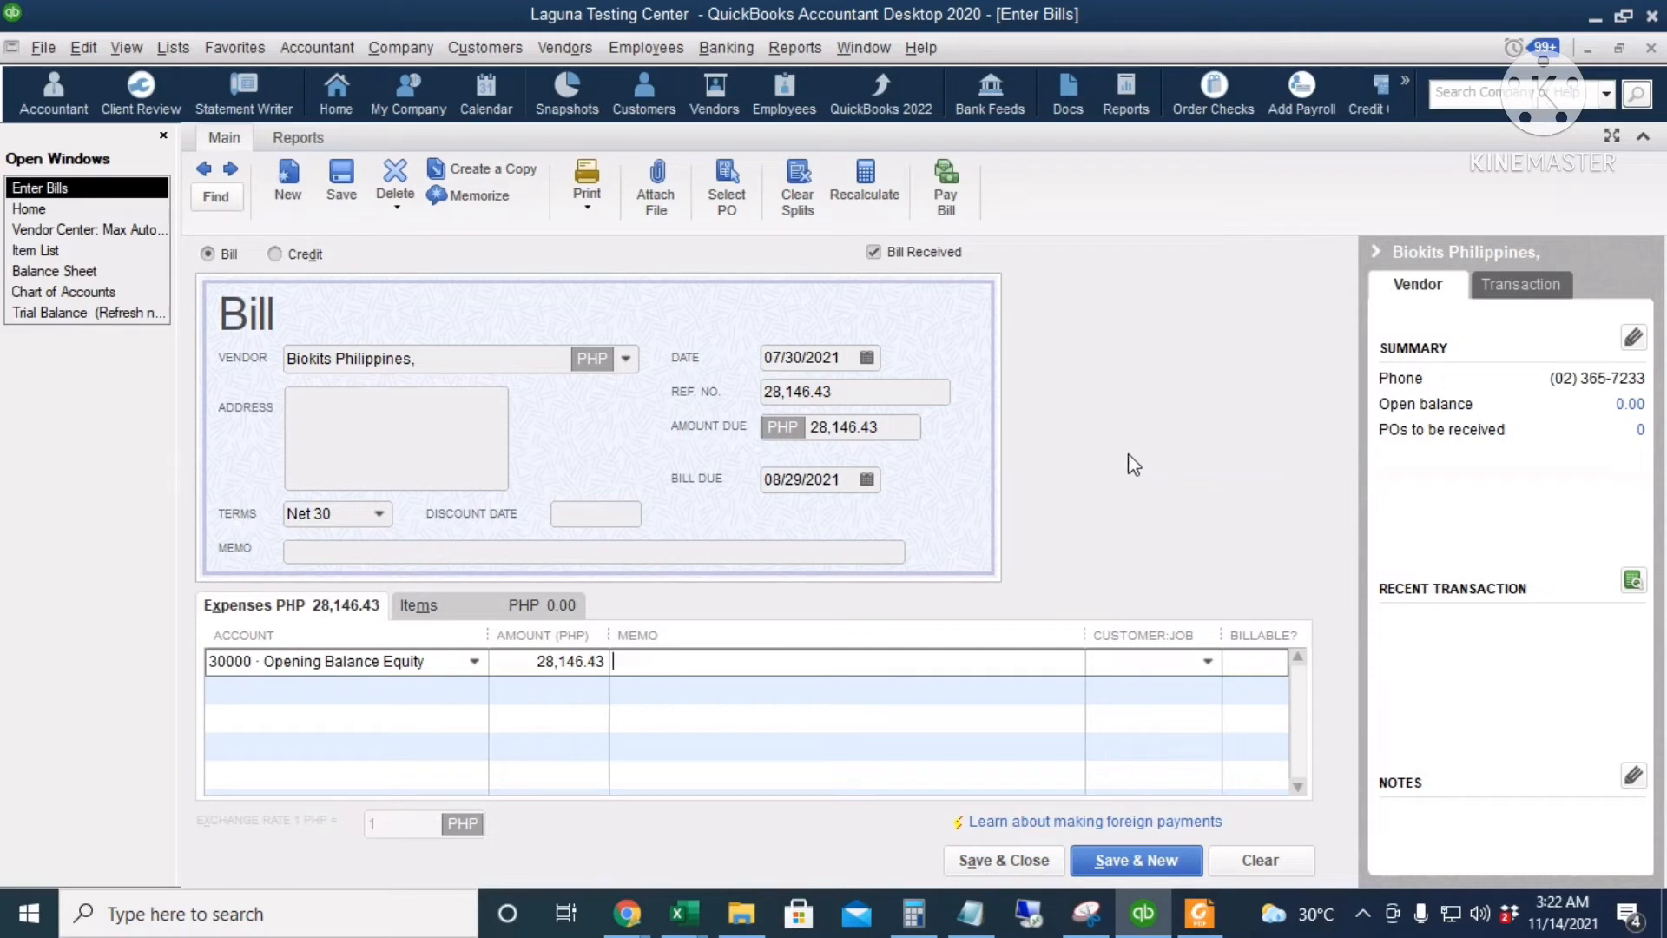
click(1005, 860)
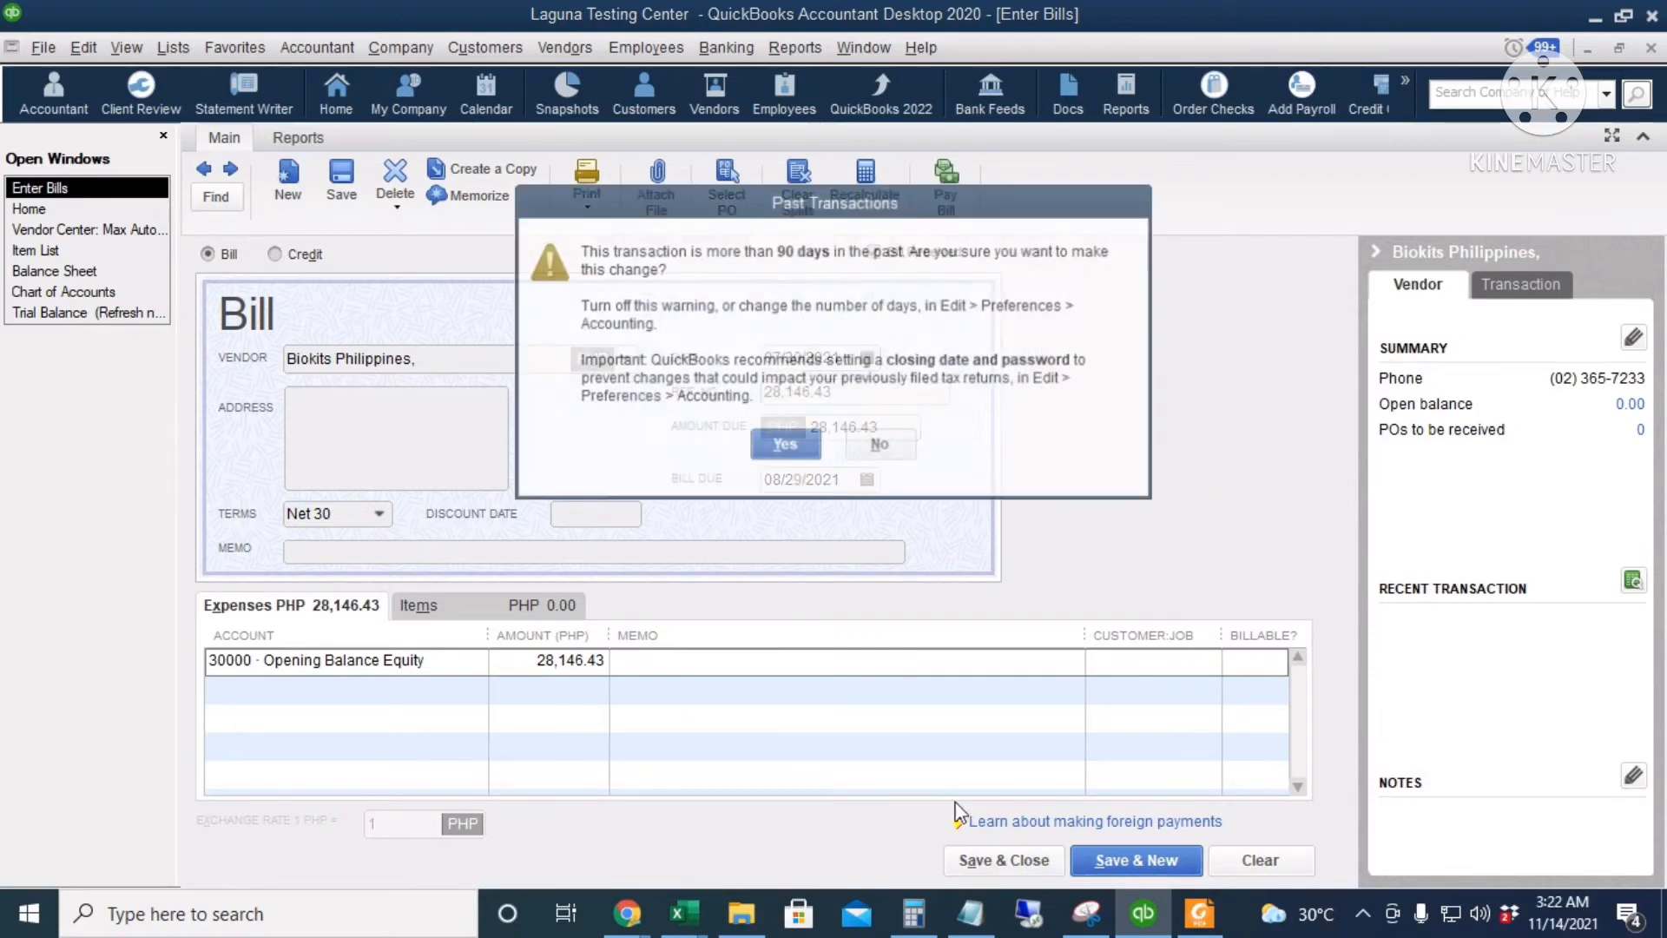
click(785, 446)
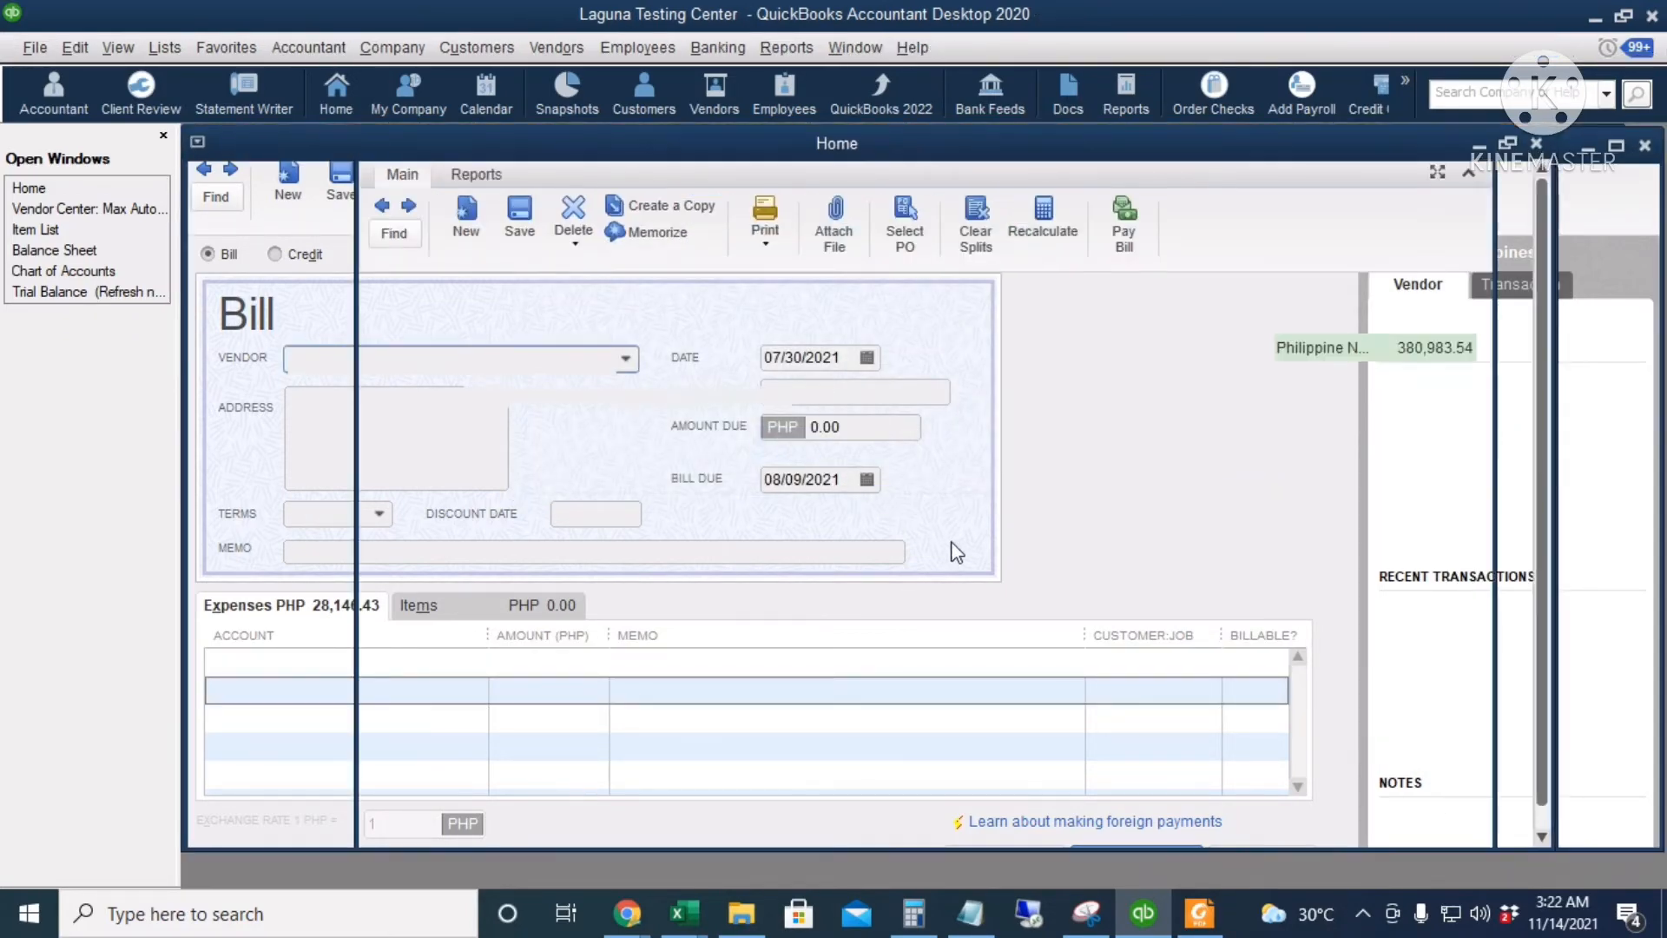
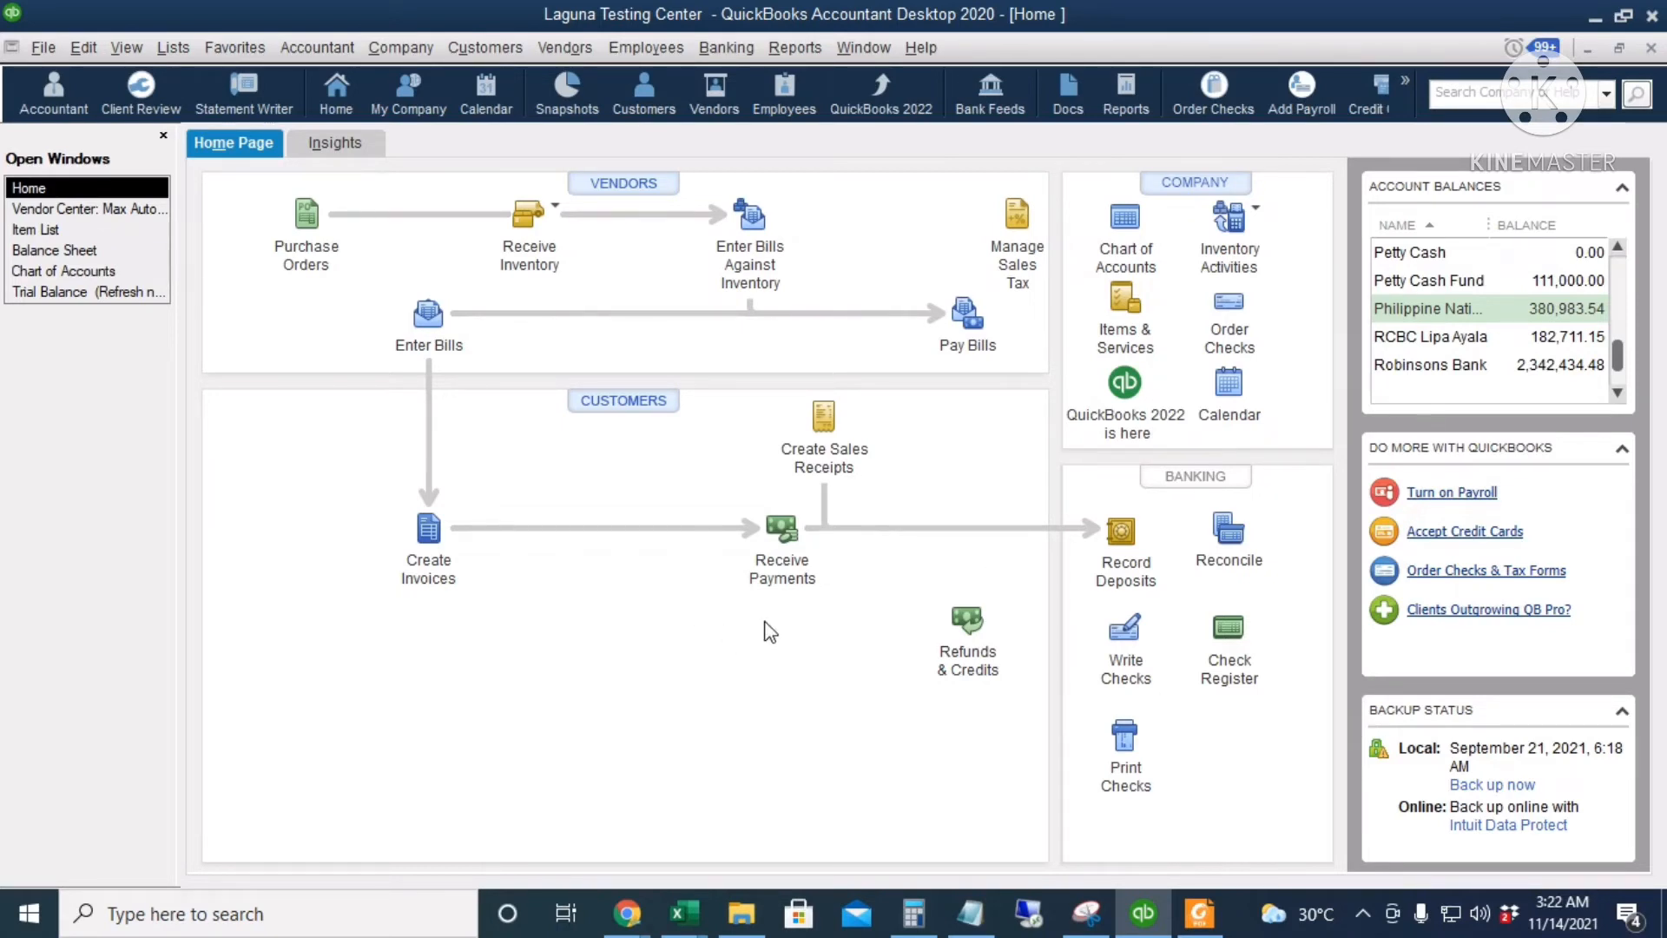
Open batch transaction entry and set the transaction type to Bills & Bill Credits.
click(330, 51)
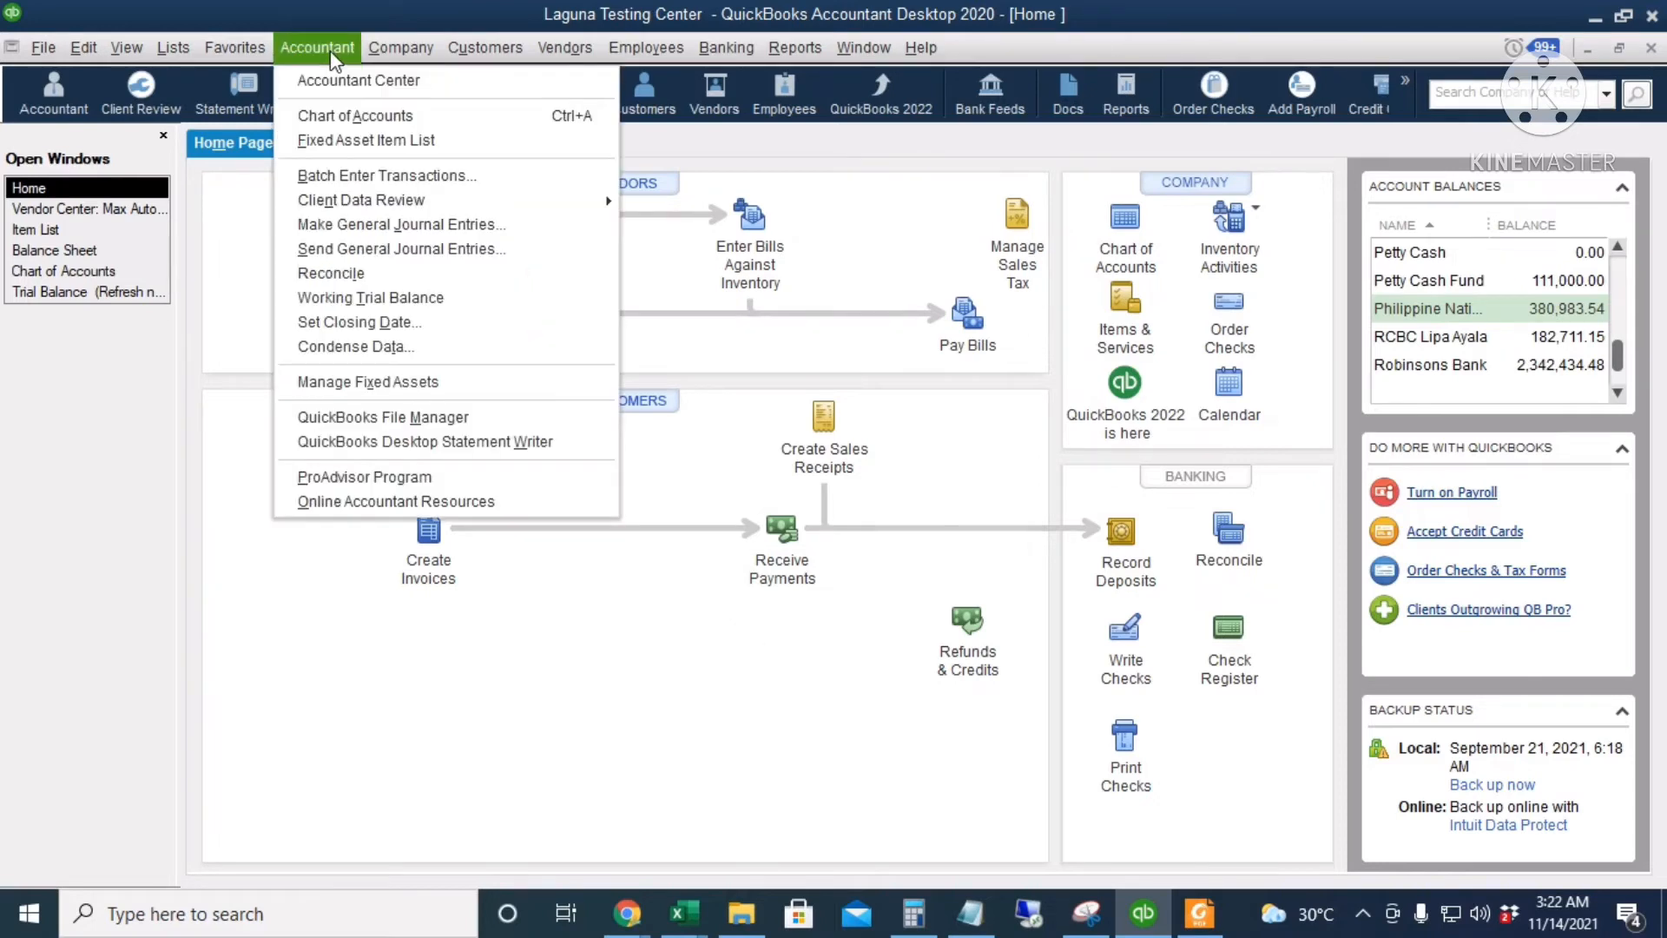
click(420, 190)
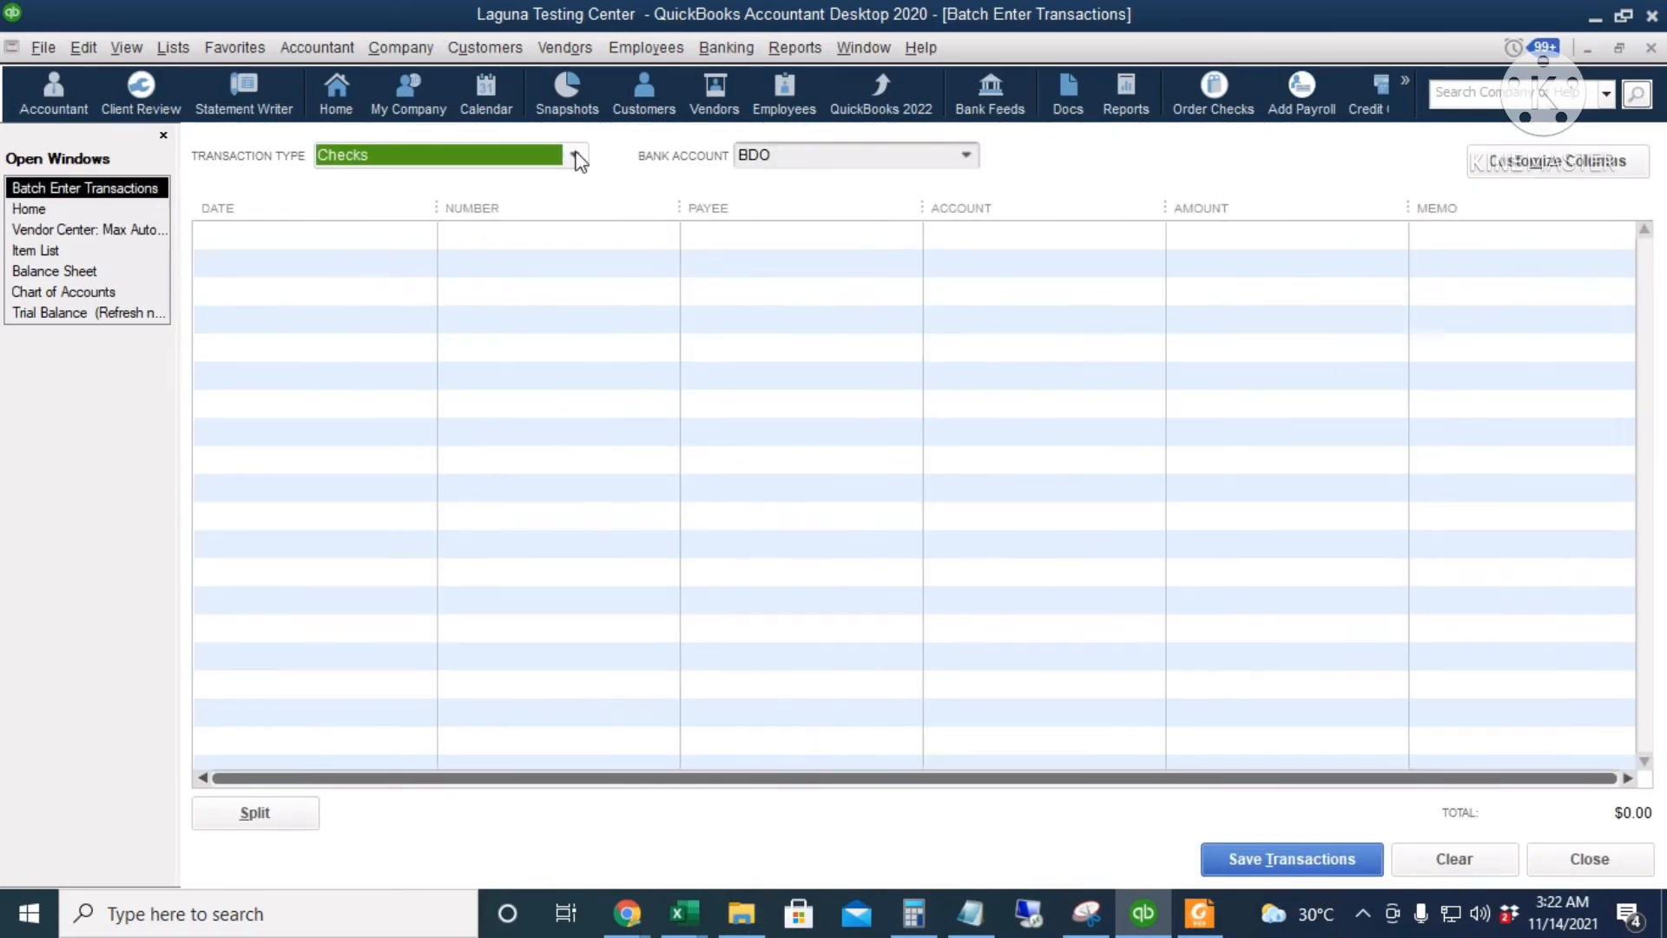
click(576, 156)
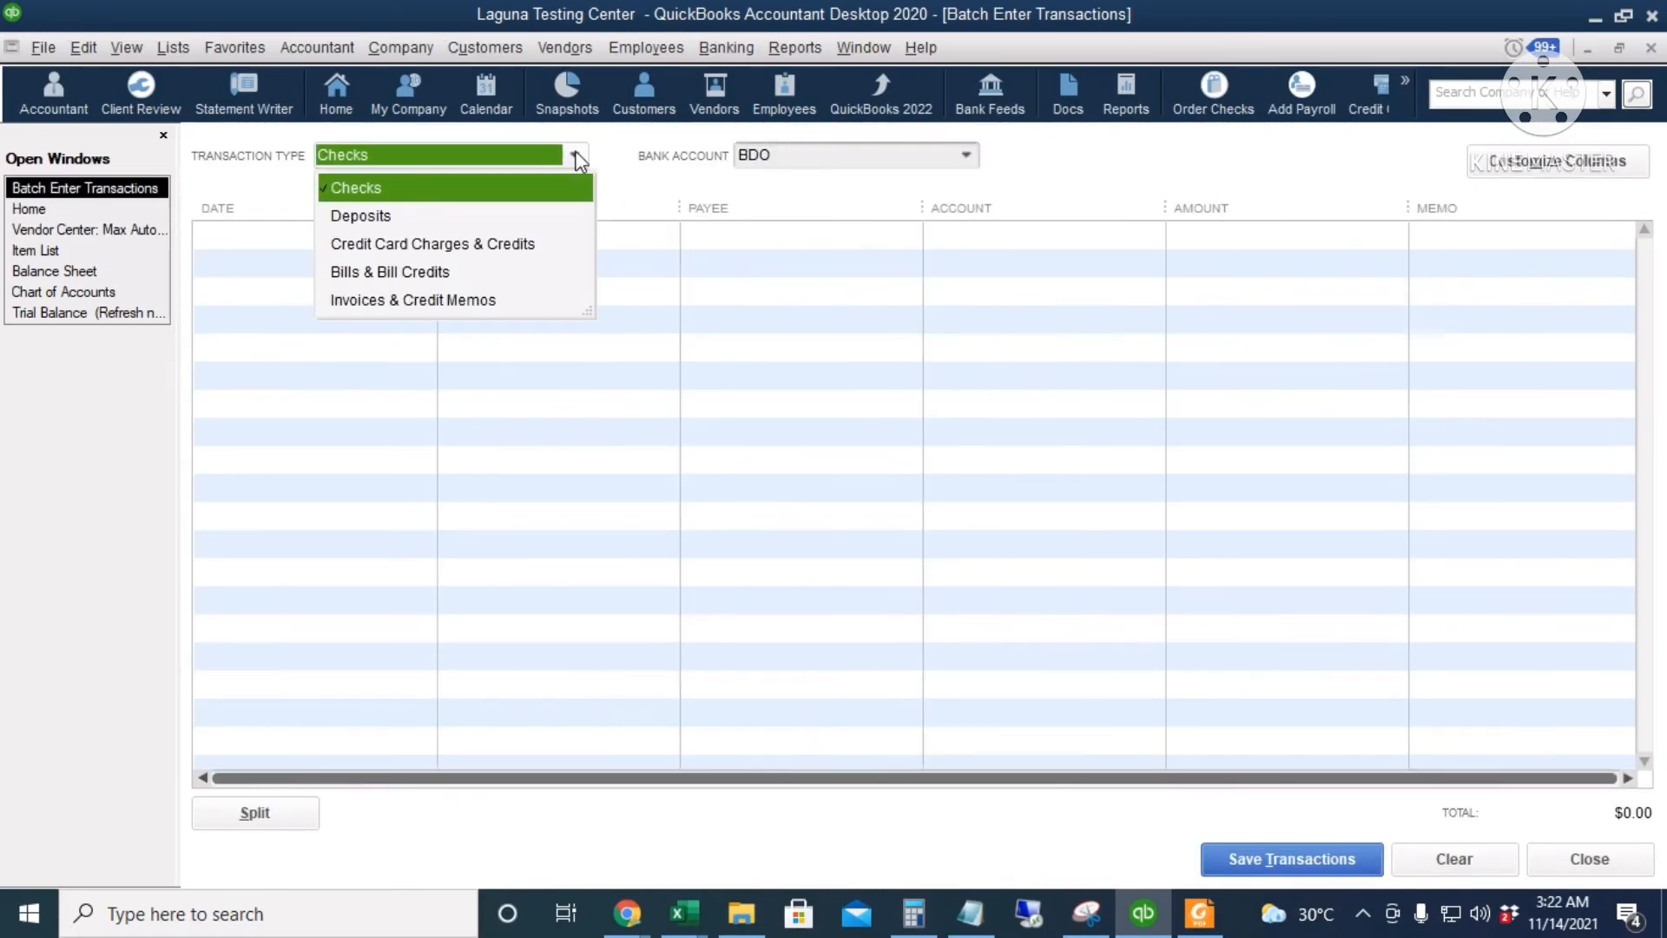
click(469, 274)
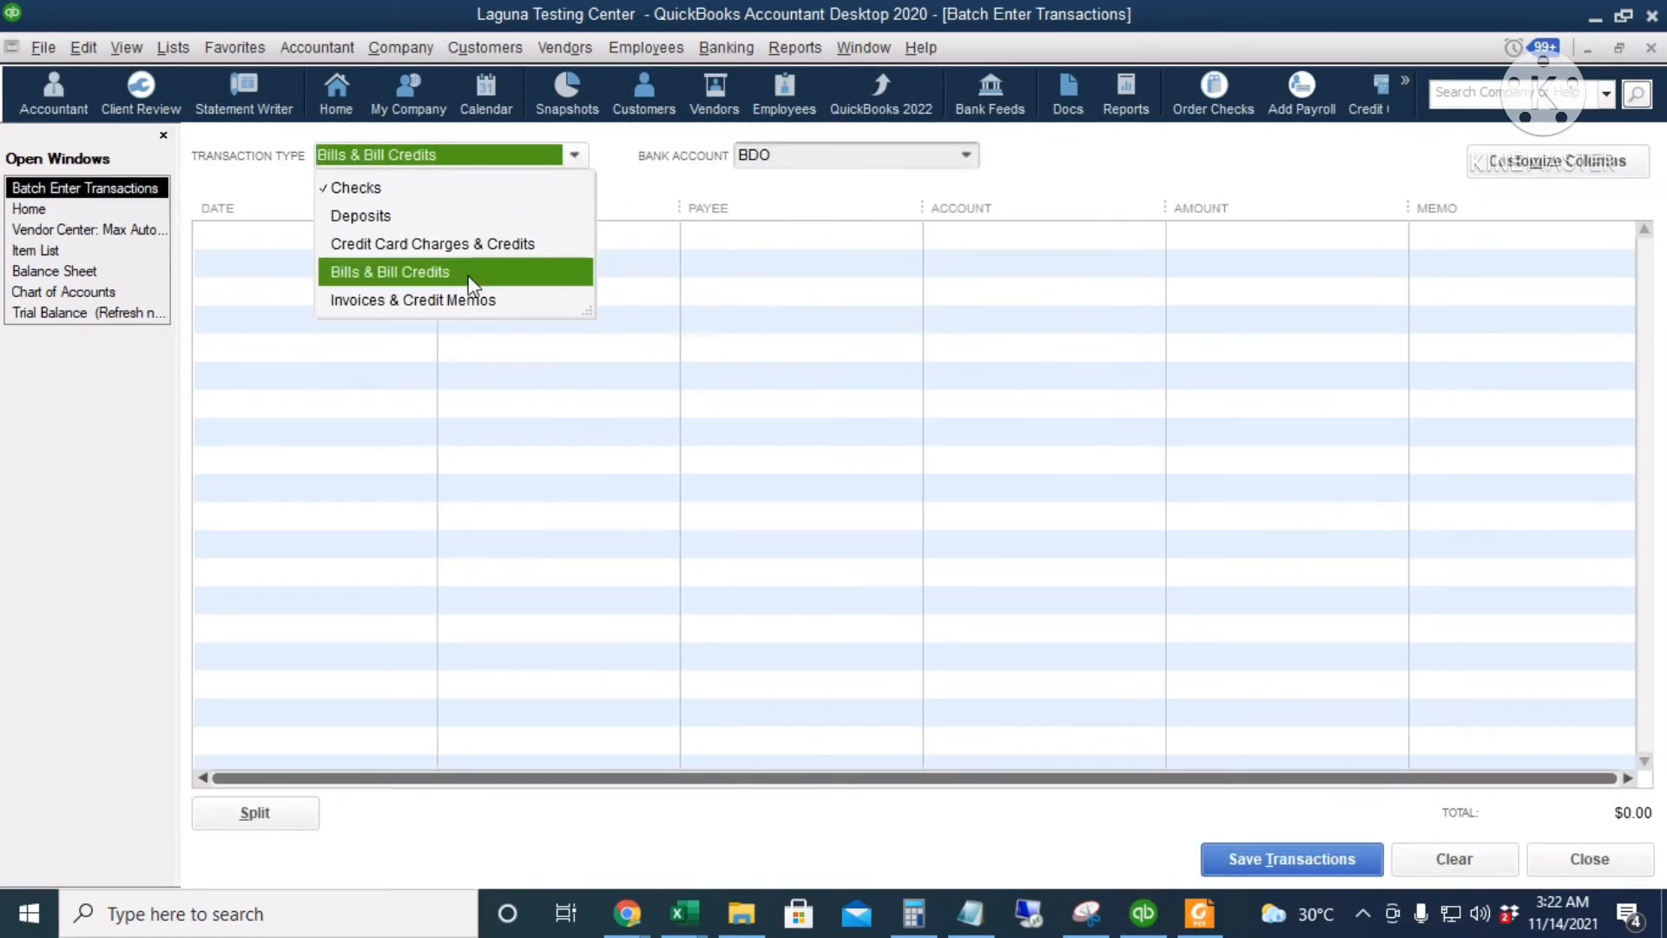
click(468, 276)
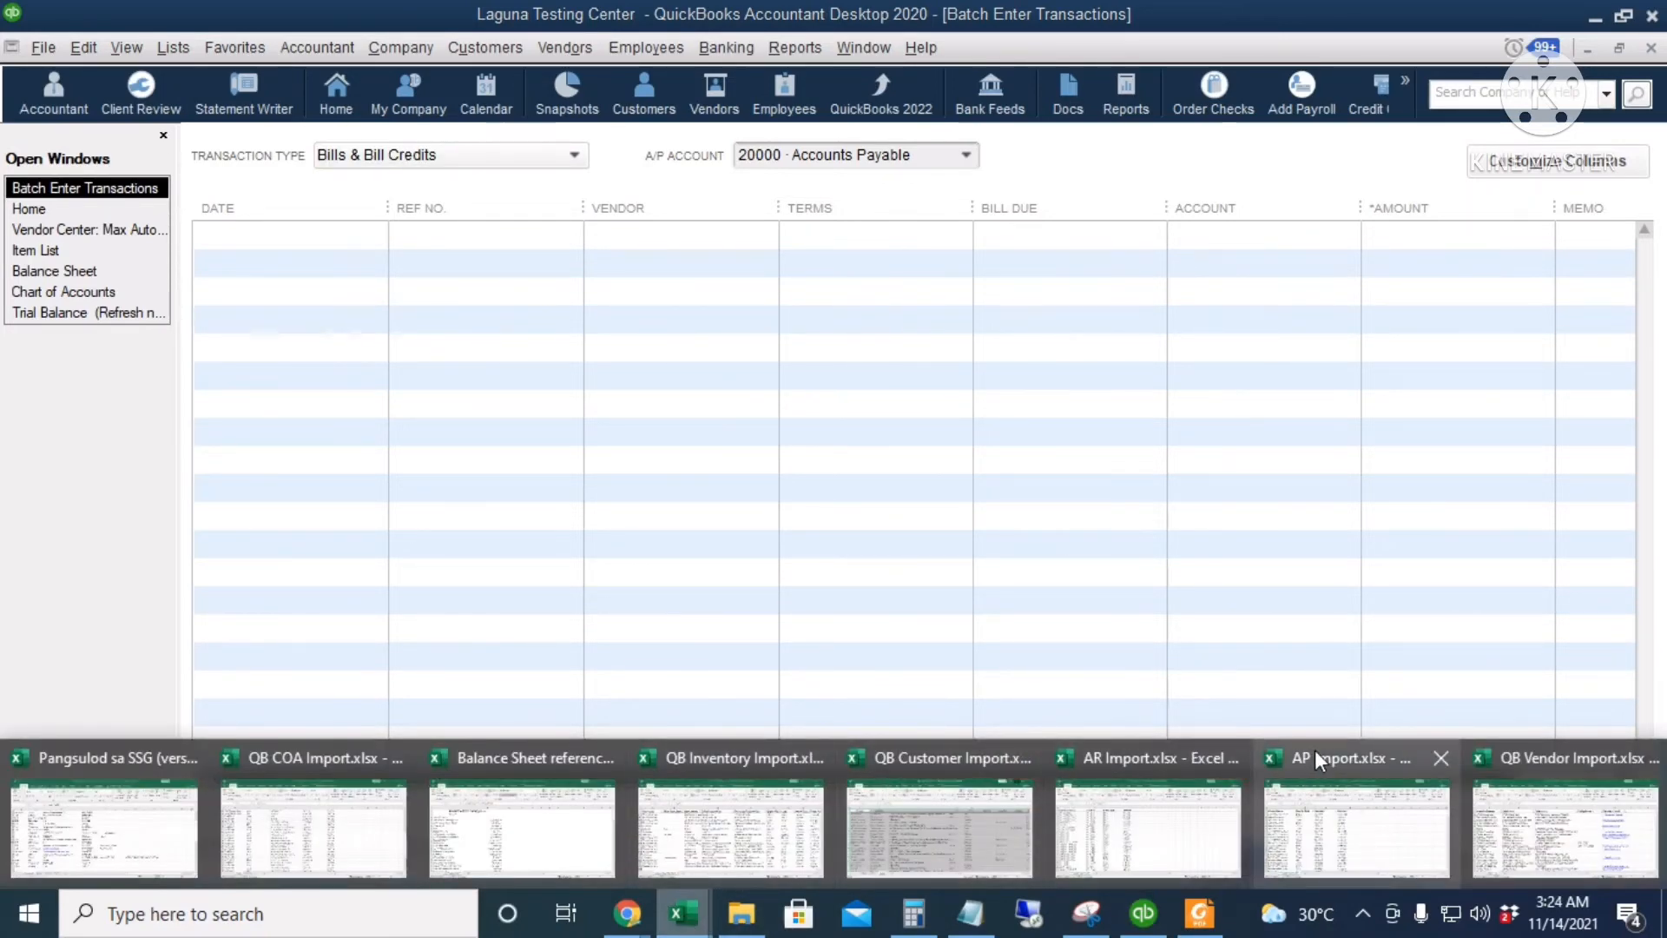
Switch to AP Import.xlsx in Excel and review the vendor names, invoice dates, invoice numbers and amounts.
click(1314, 749)
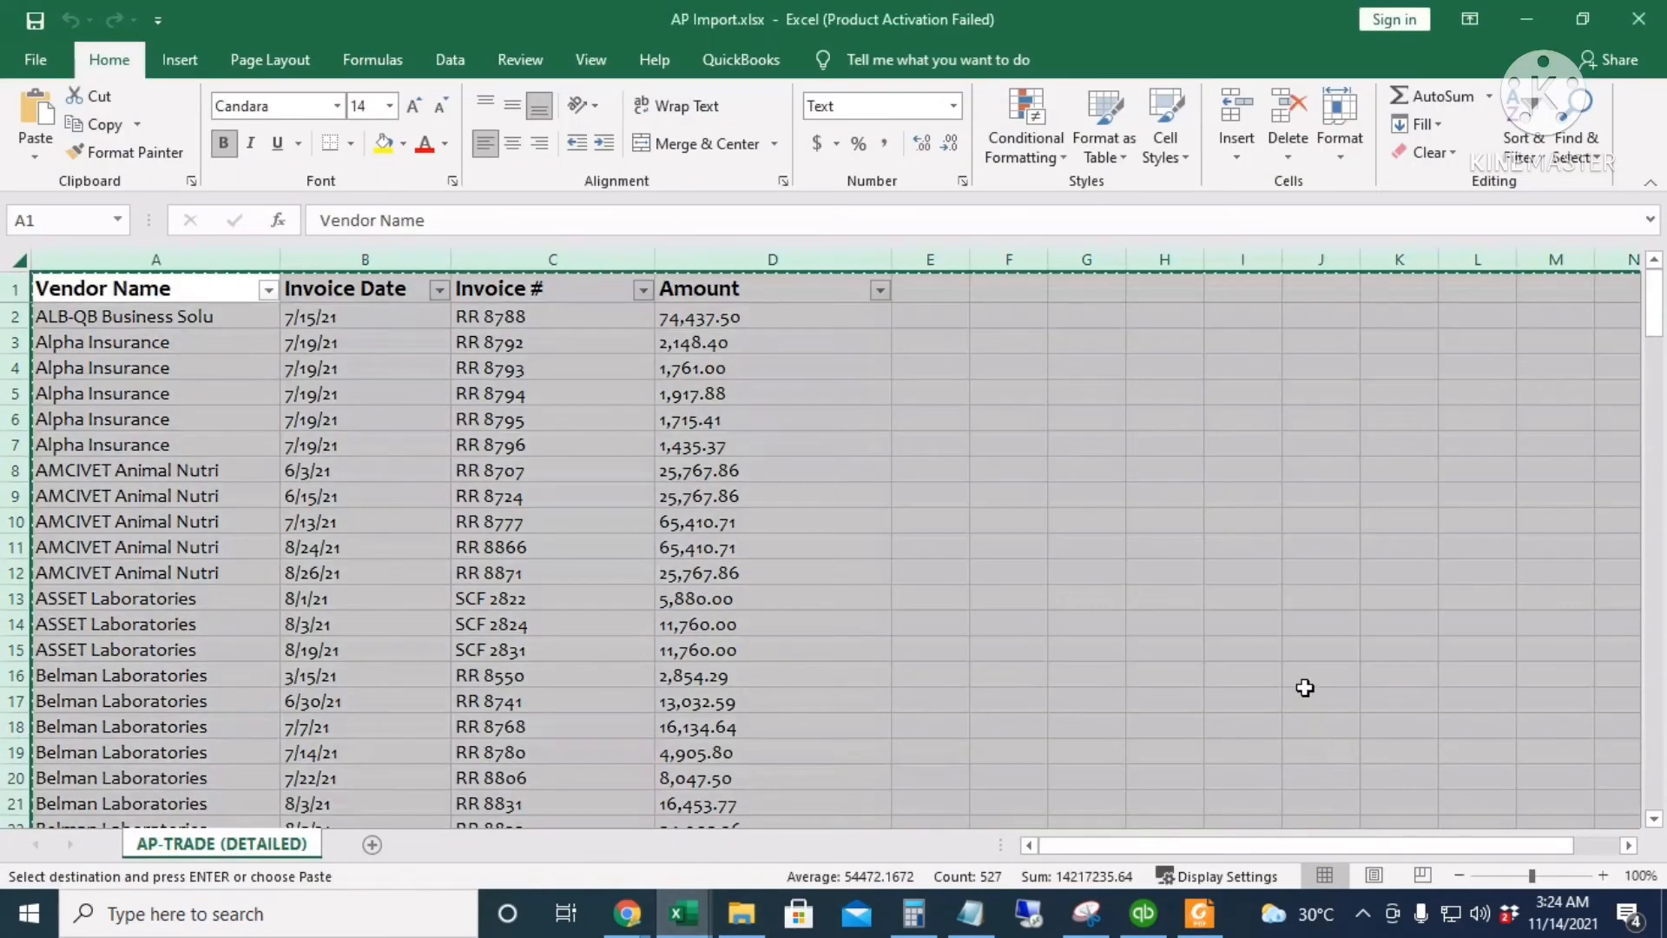
scroll(430, 469, down, 8)
scroll(486, 527, up, 5)
scroll(486, 529, up, 2)
scroll(486, 534, down, 19)
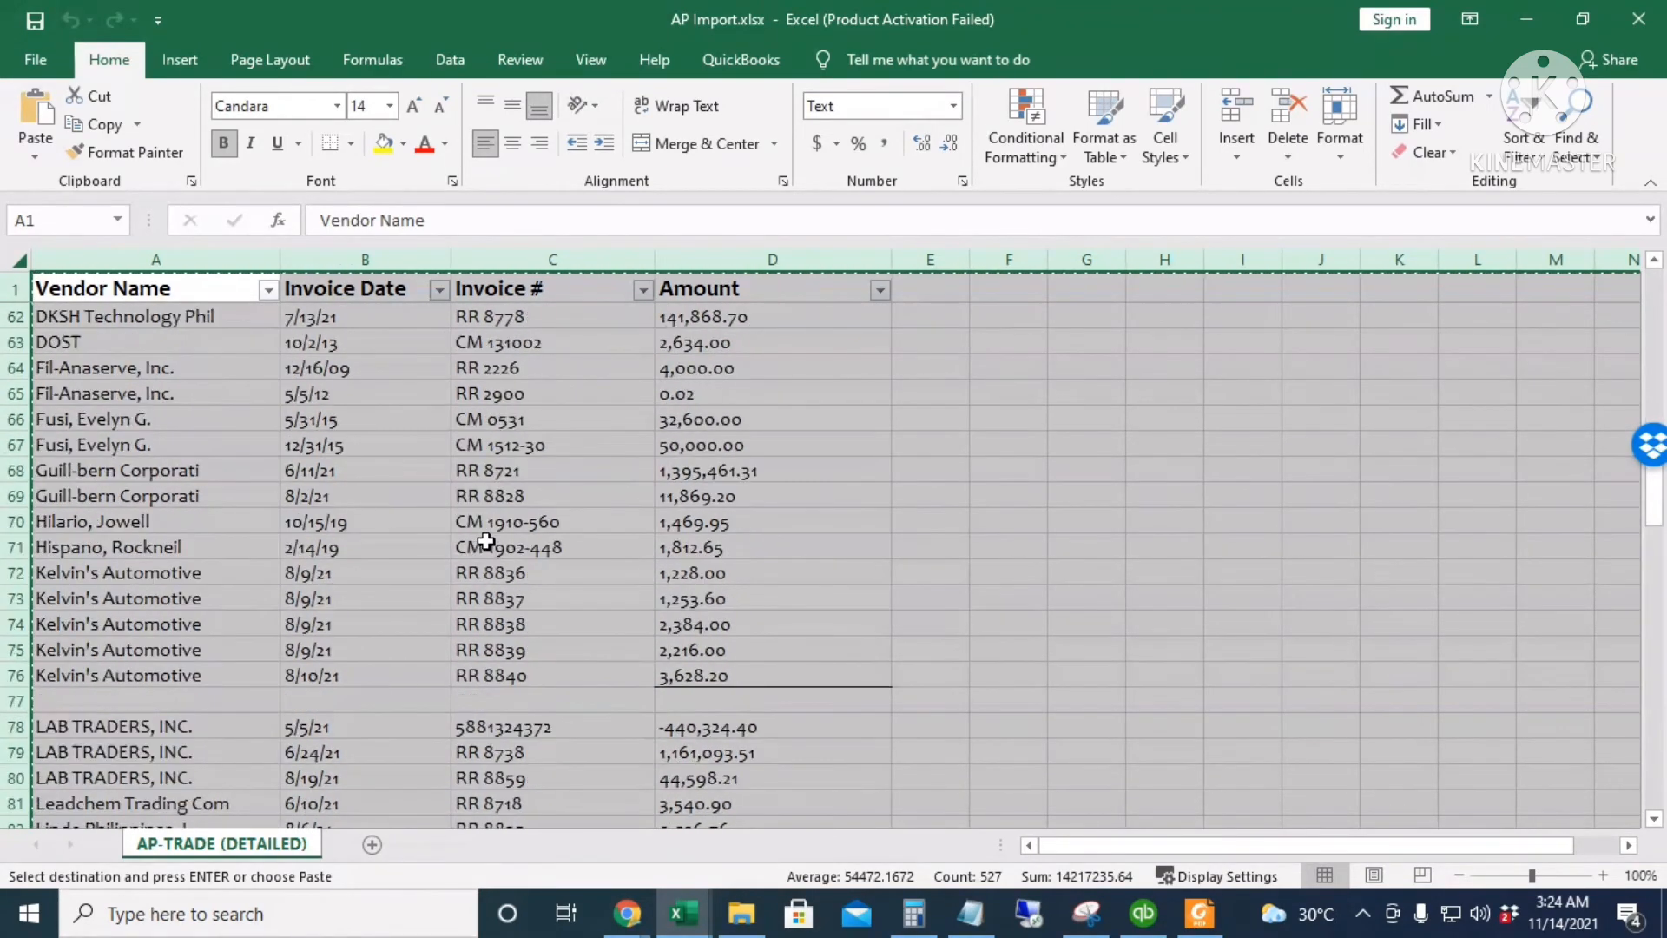
scroll(486, 542, down, 2)
scroll(486, 538, down, 2)
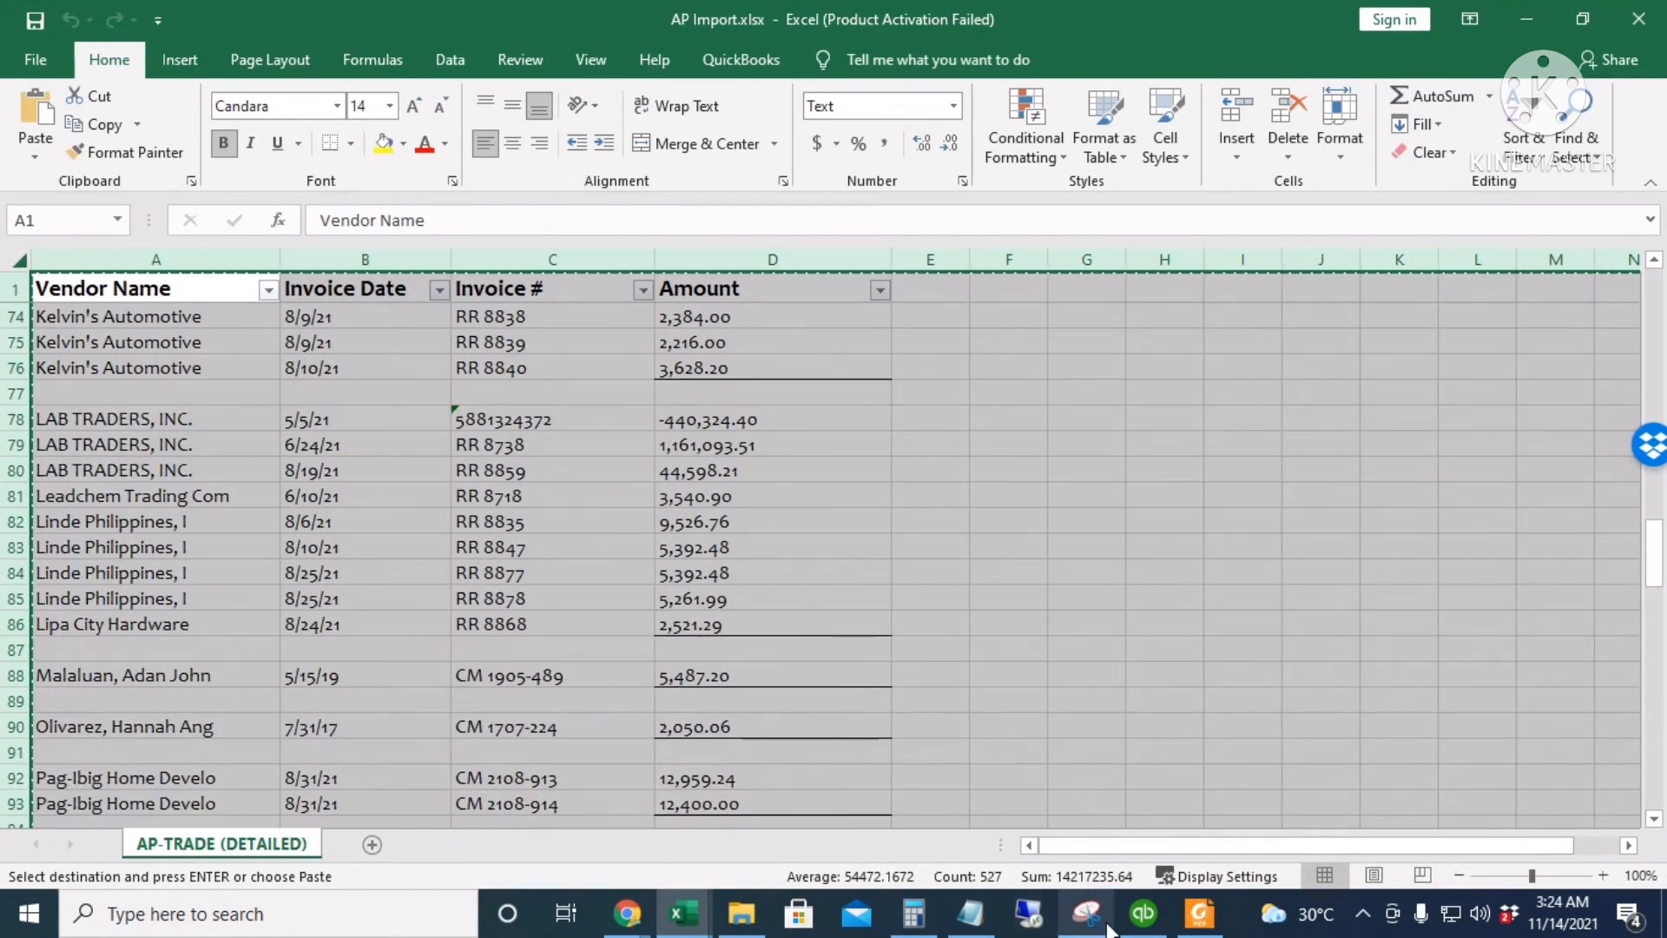
Return to QuickBooks, start a batch bill line dated 07/30/2021, decline clearing it and close batch entry without saving.
click(1143, 913)
click(301, 236)
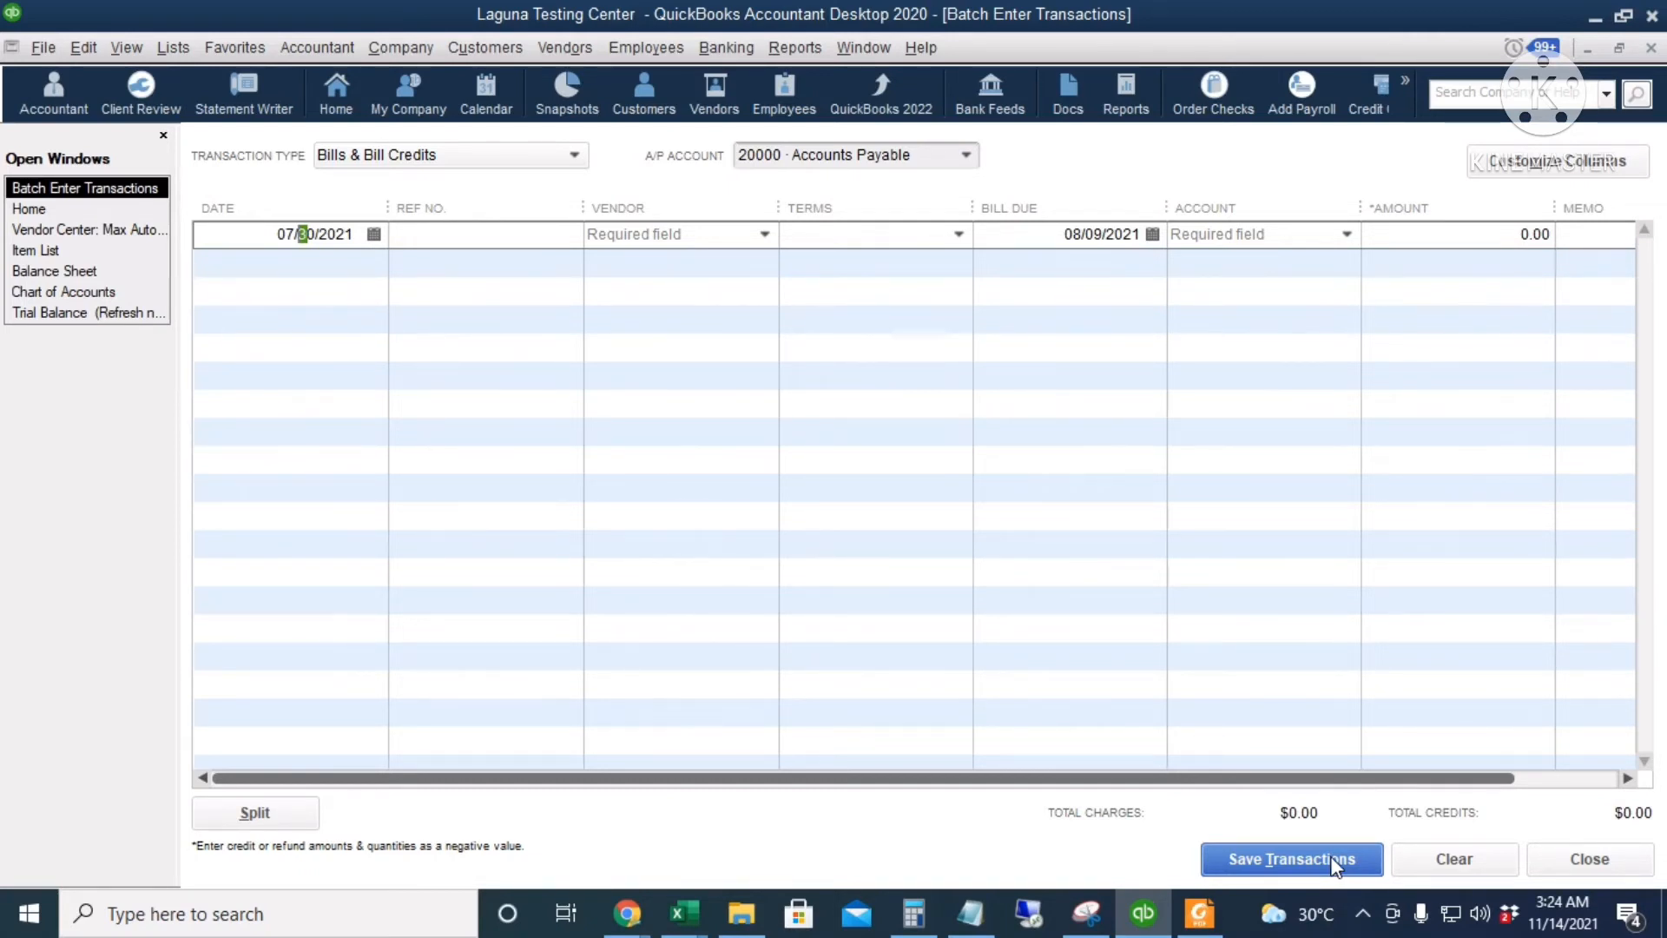
click(1486, 861)
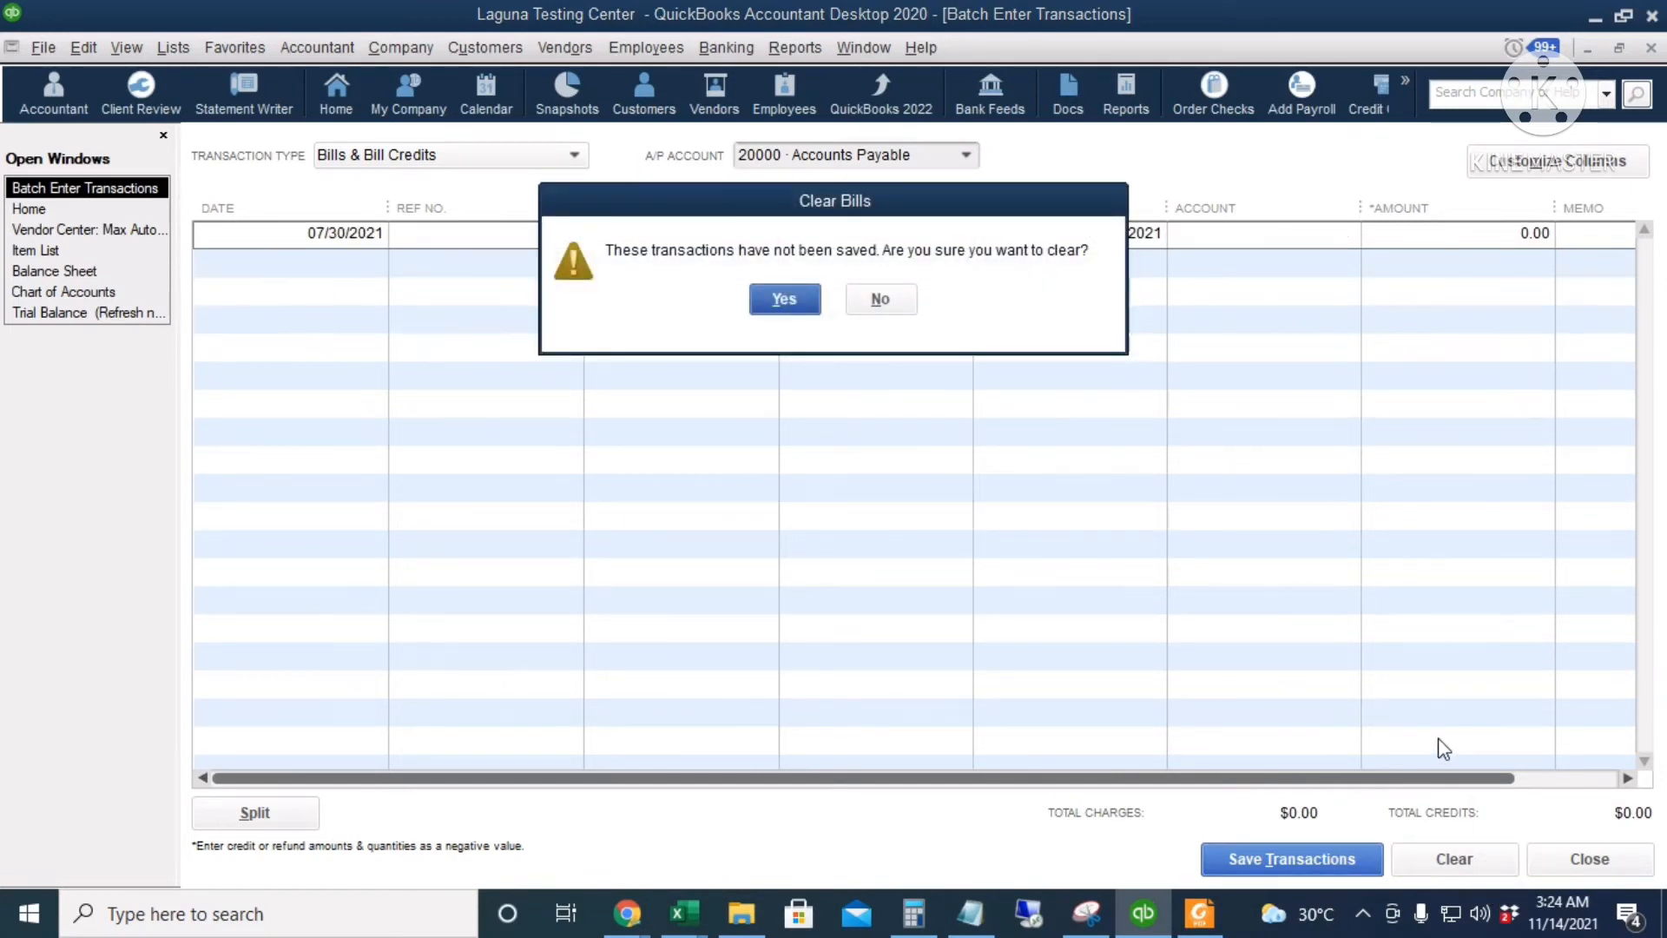
click(878, 306)
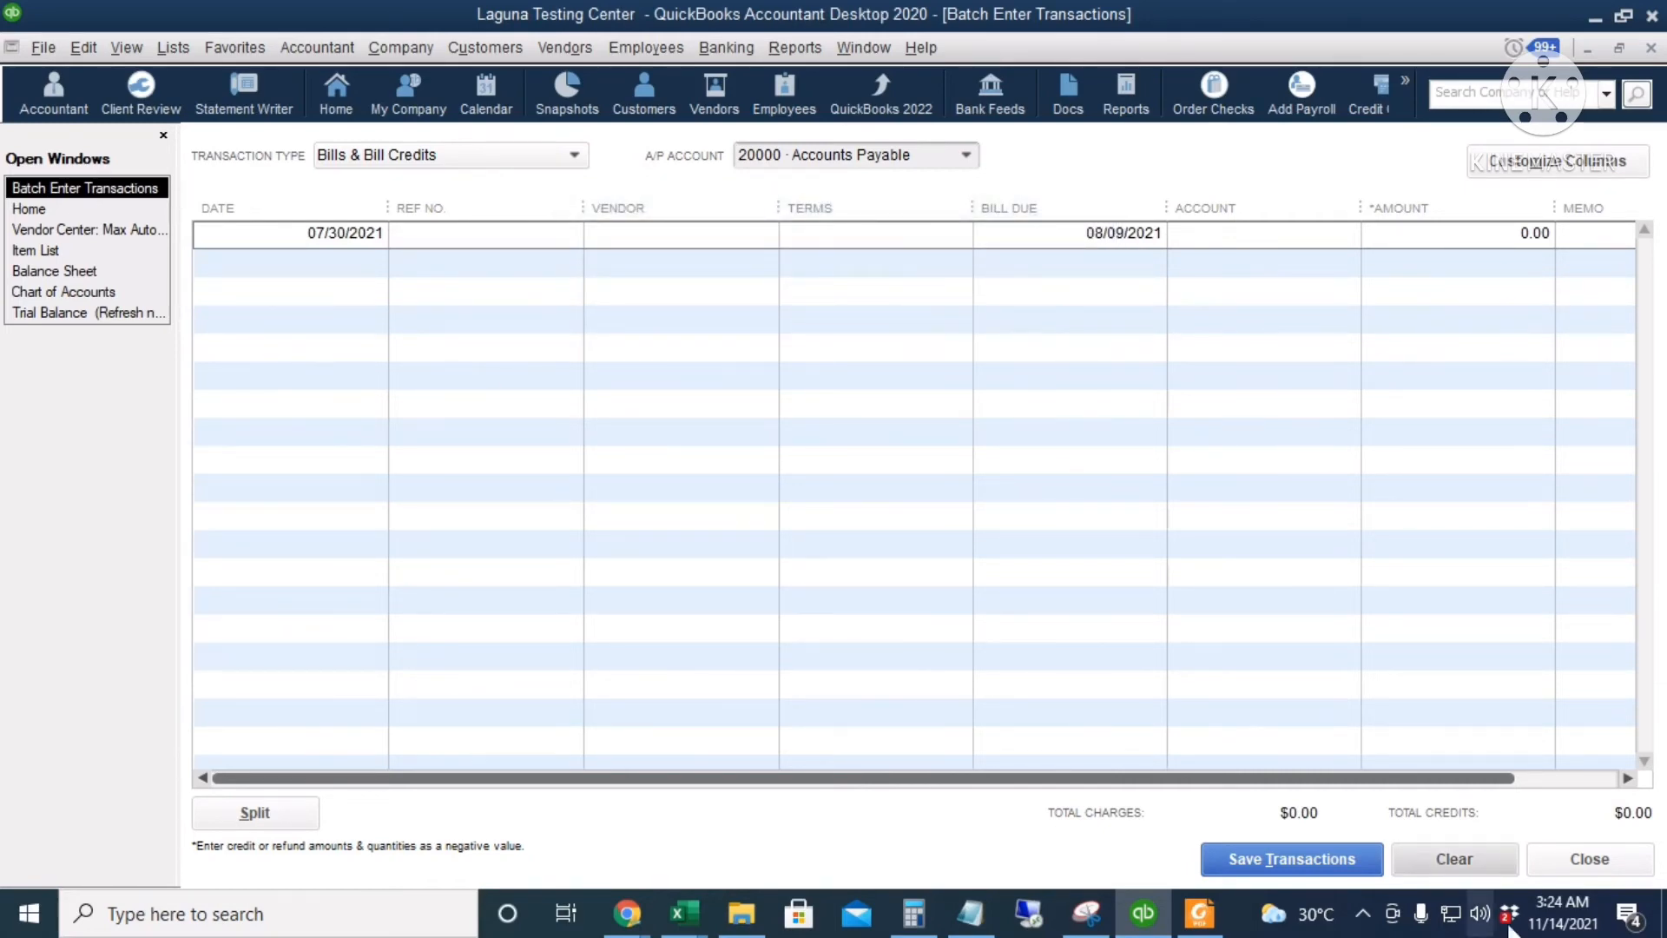
click(1589, 859)
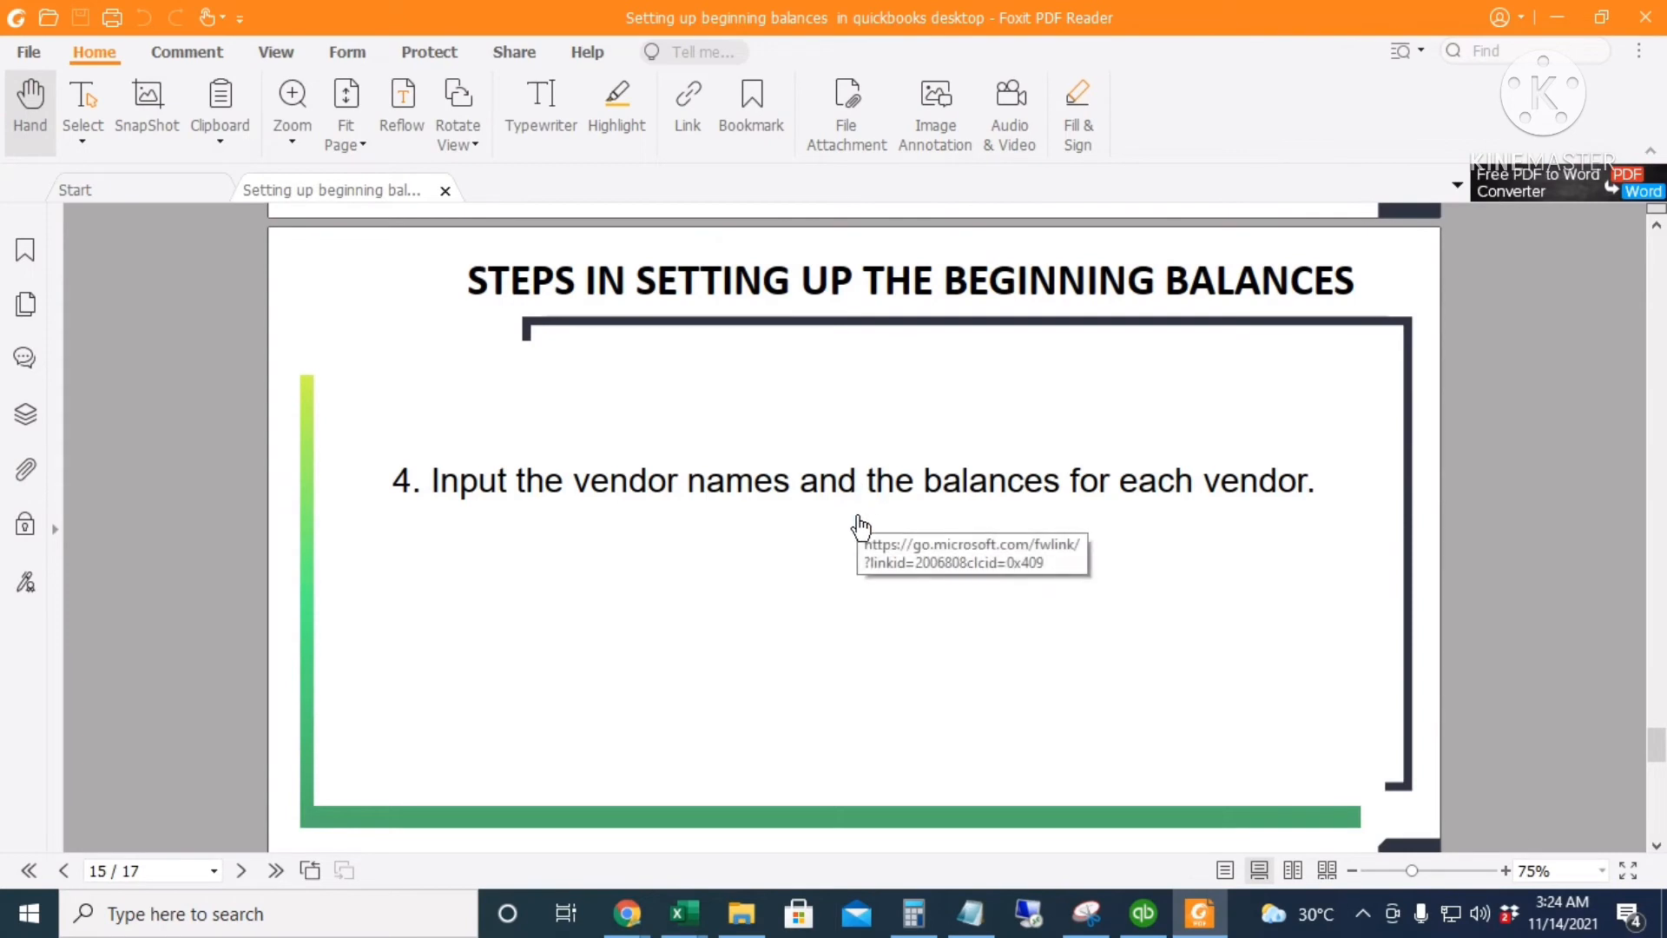
Read the next setup step in the PDF guide, and run the Balance Sheet Standard report in QuickBooks as of 09/30/2021.
scroll(837, 644, down, 6)
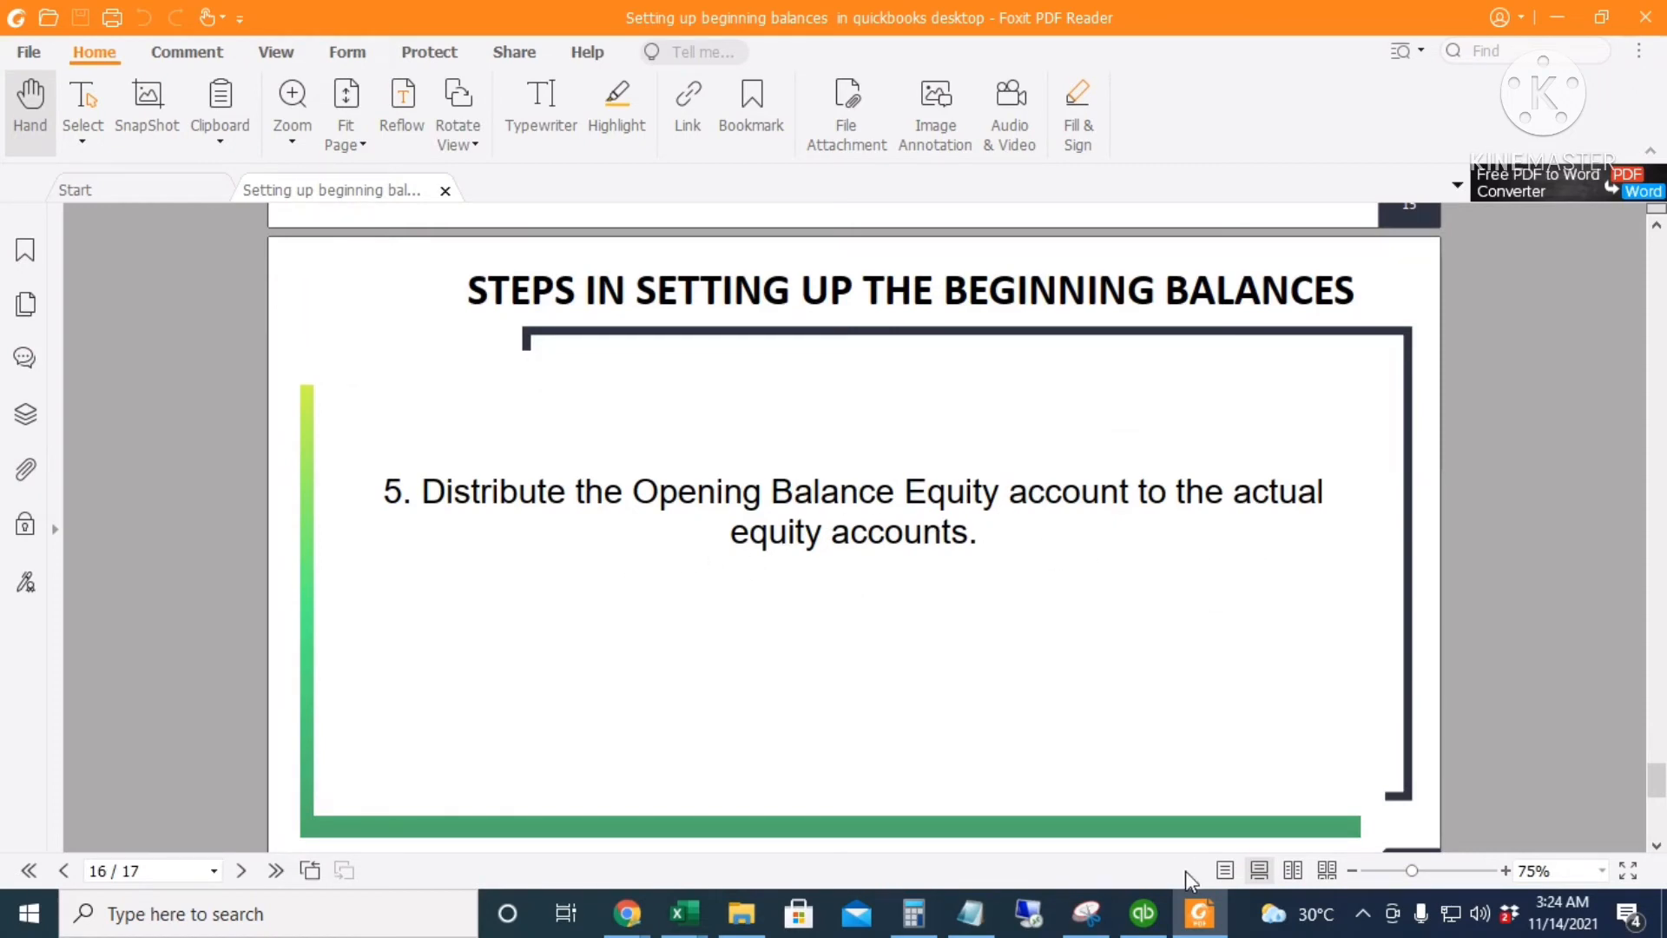
click(1144, 925)
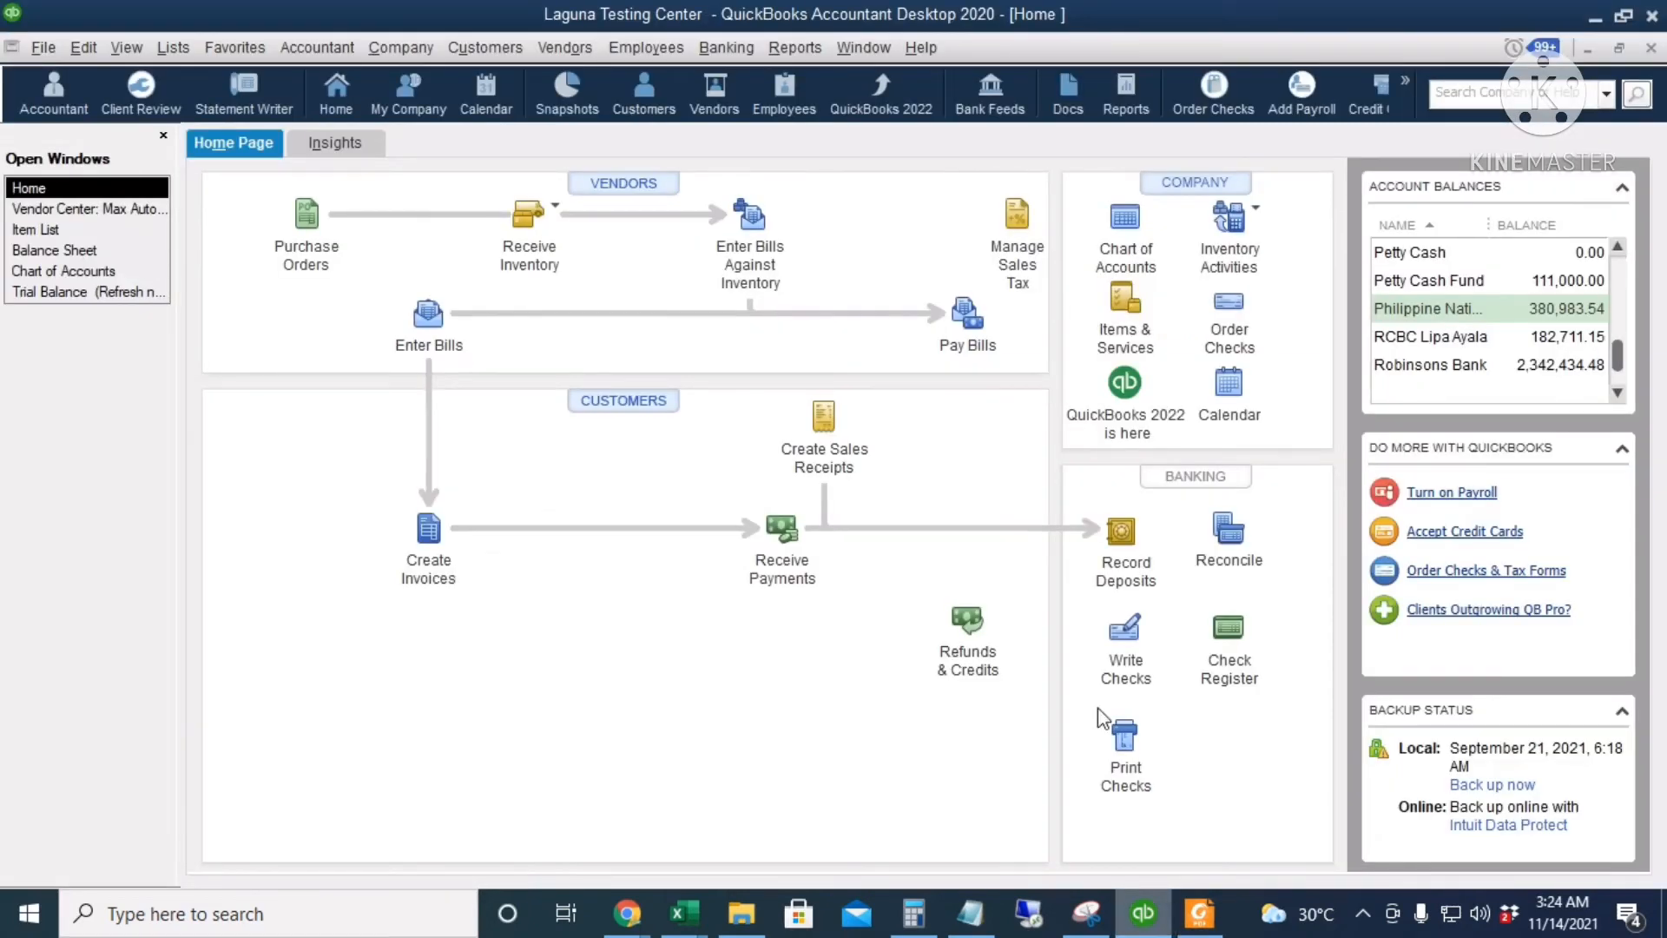
click(793, 48)
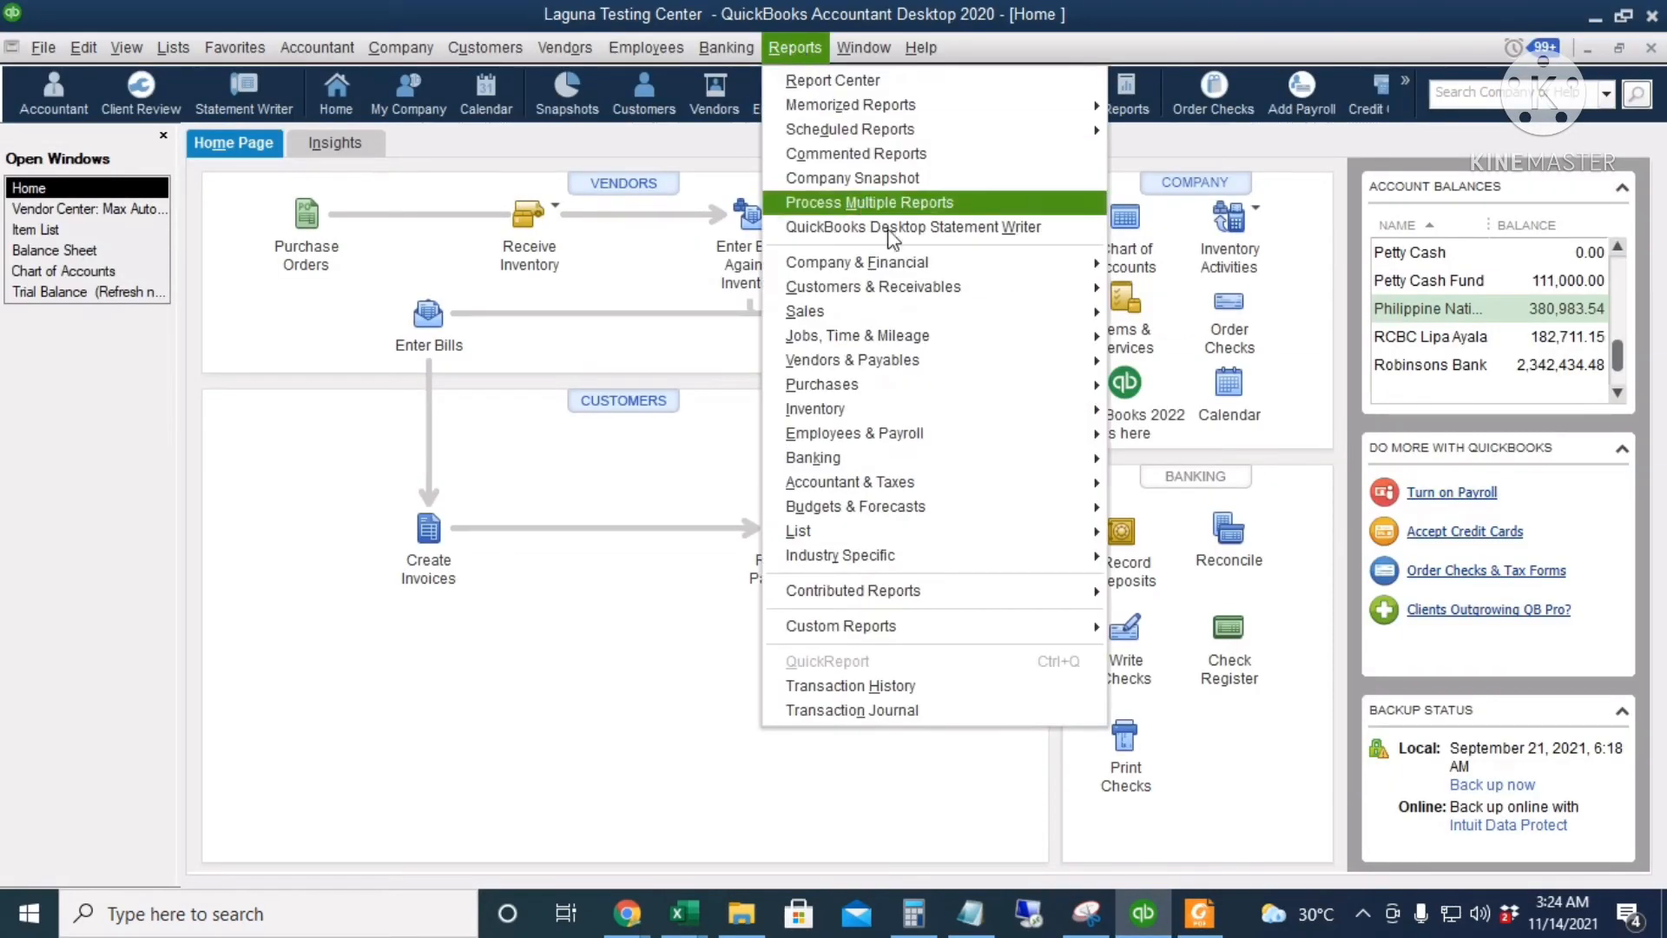
mouse_move(981, 259)
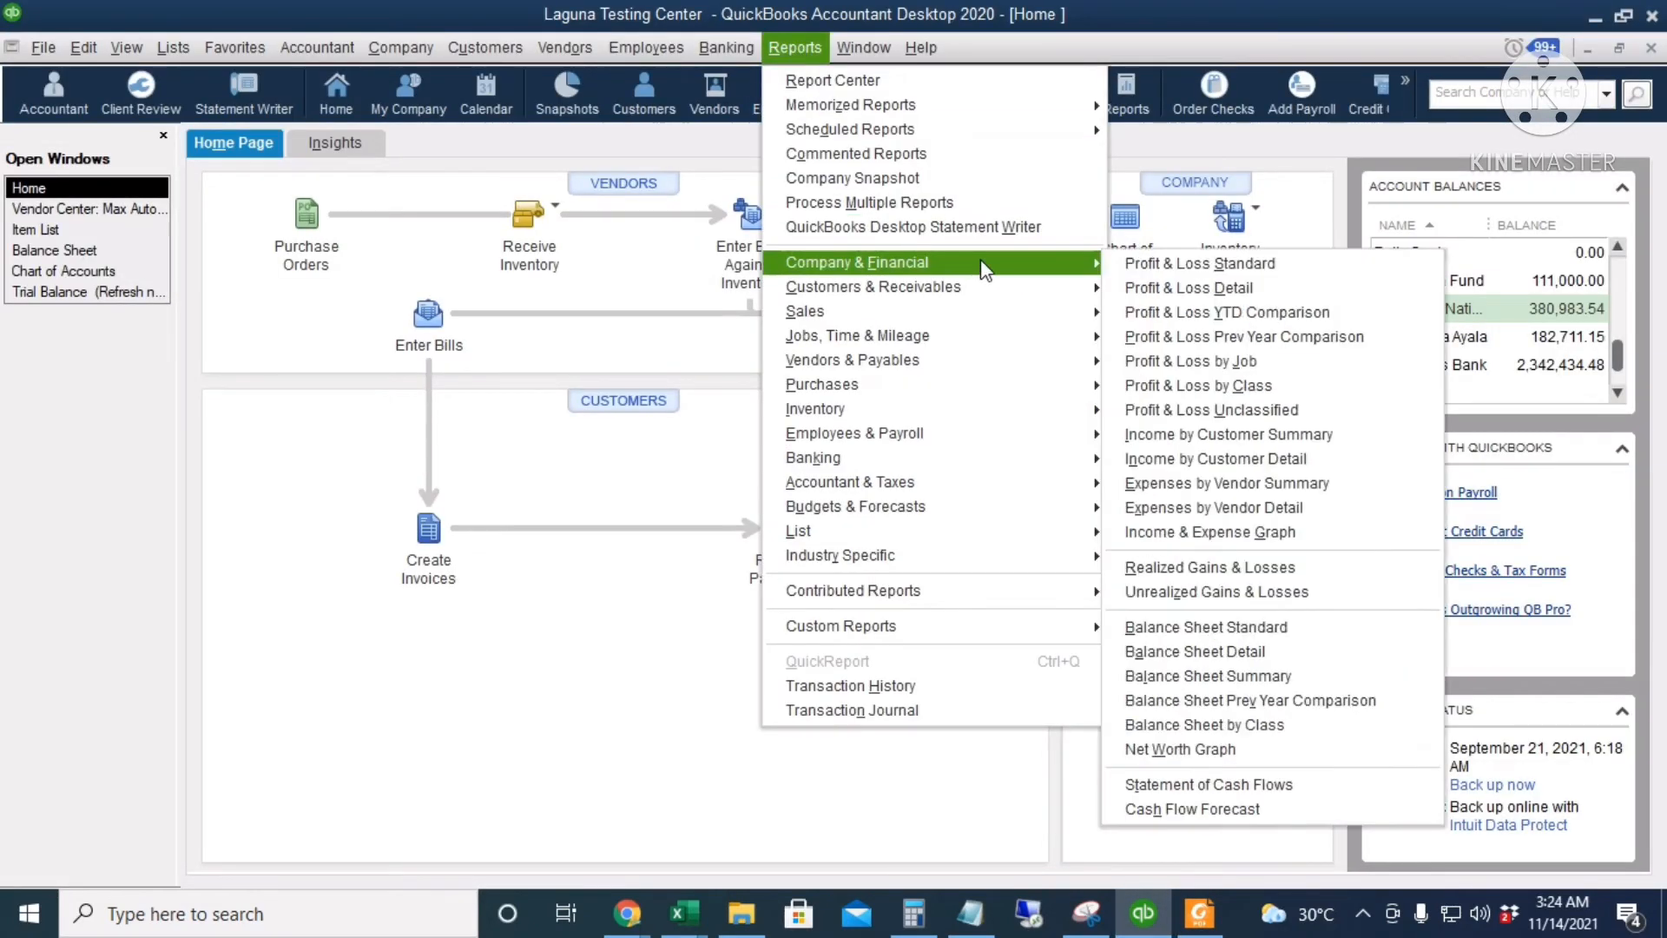
click(1329, 627)
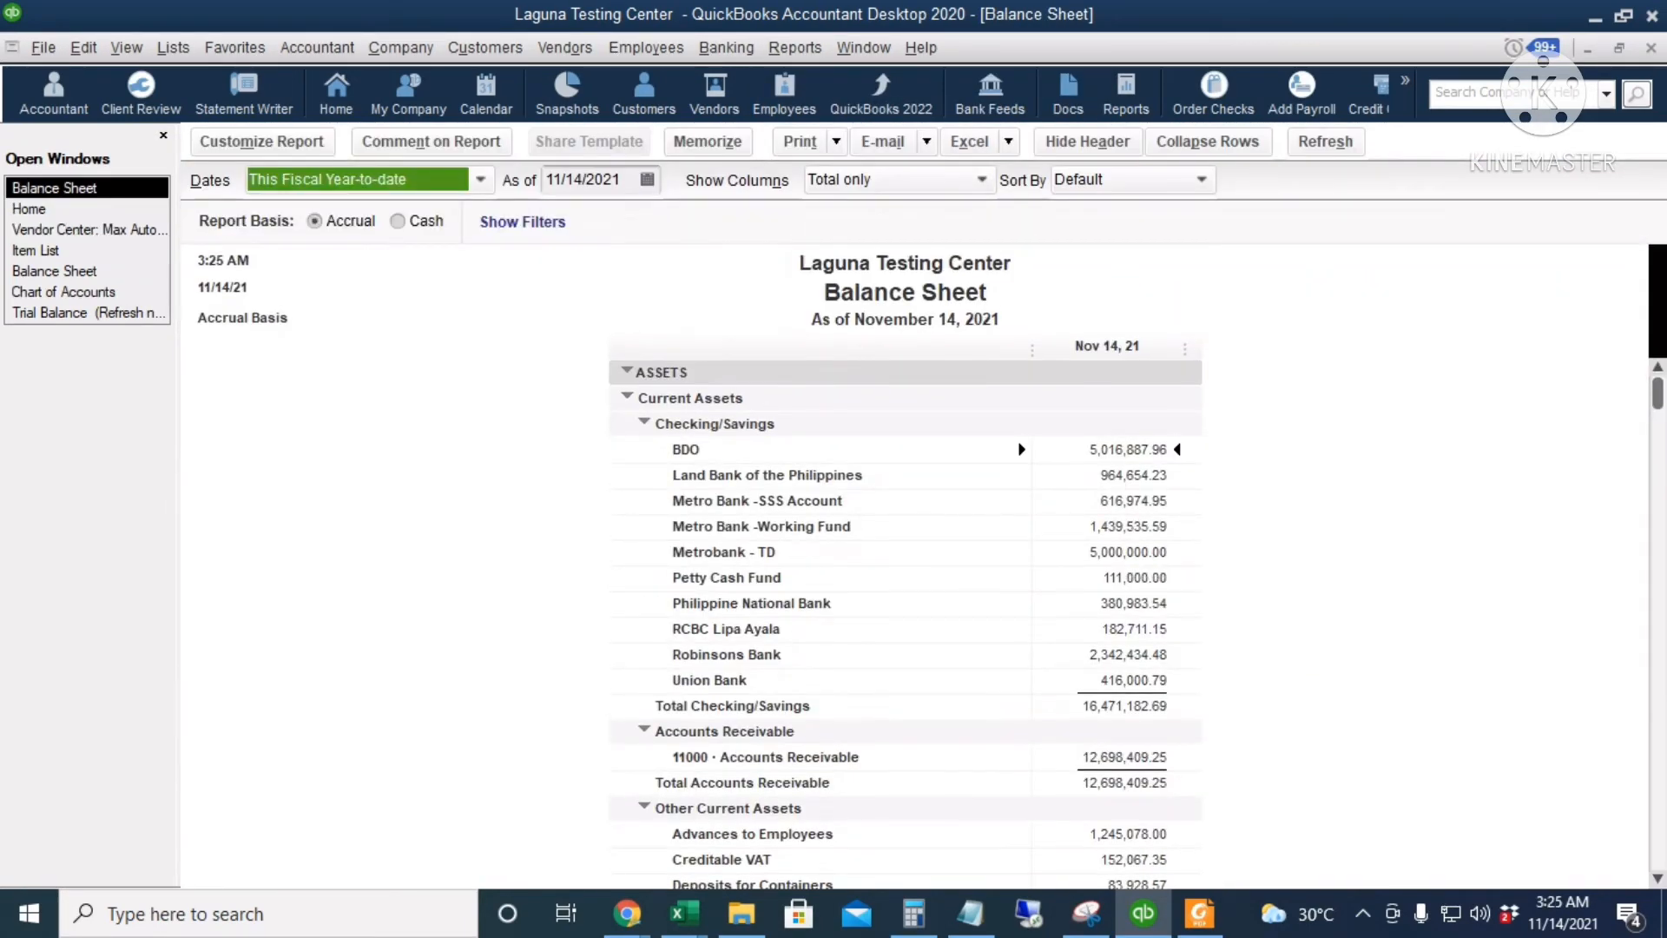
click(626, 913)
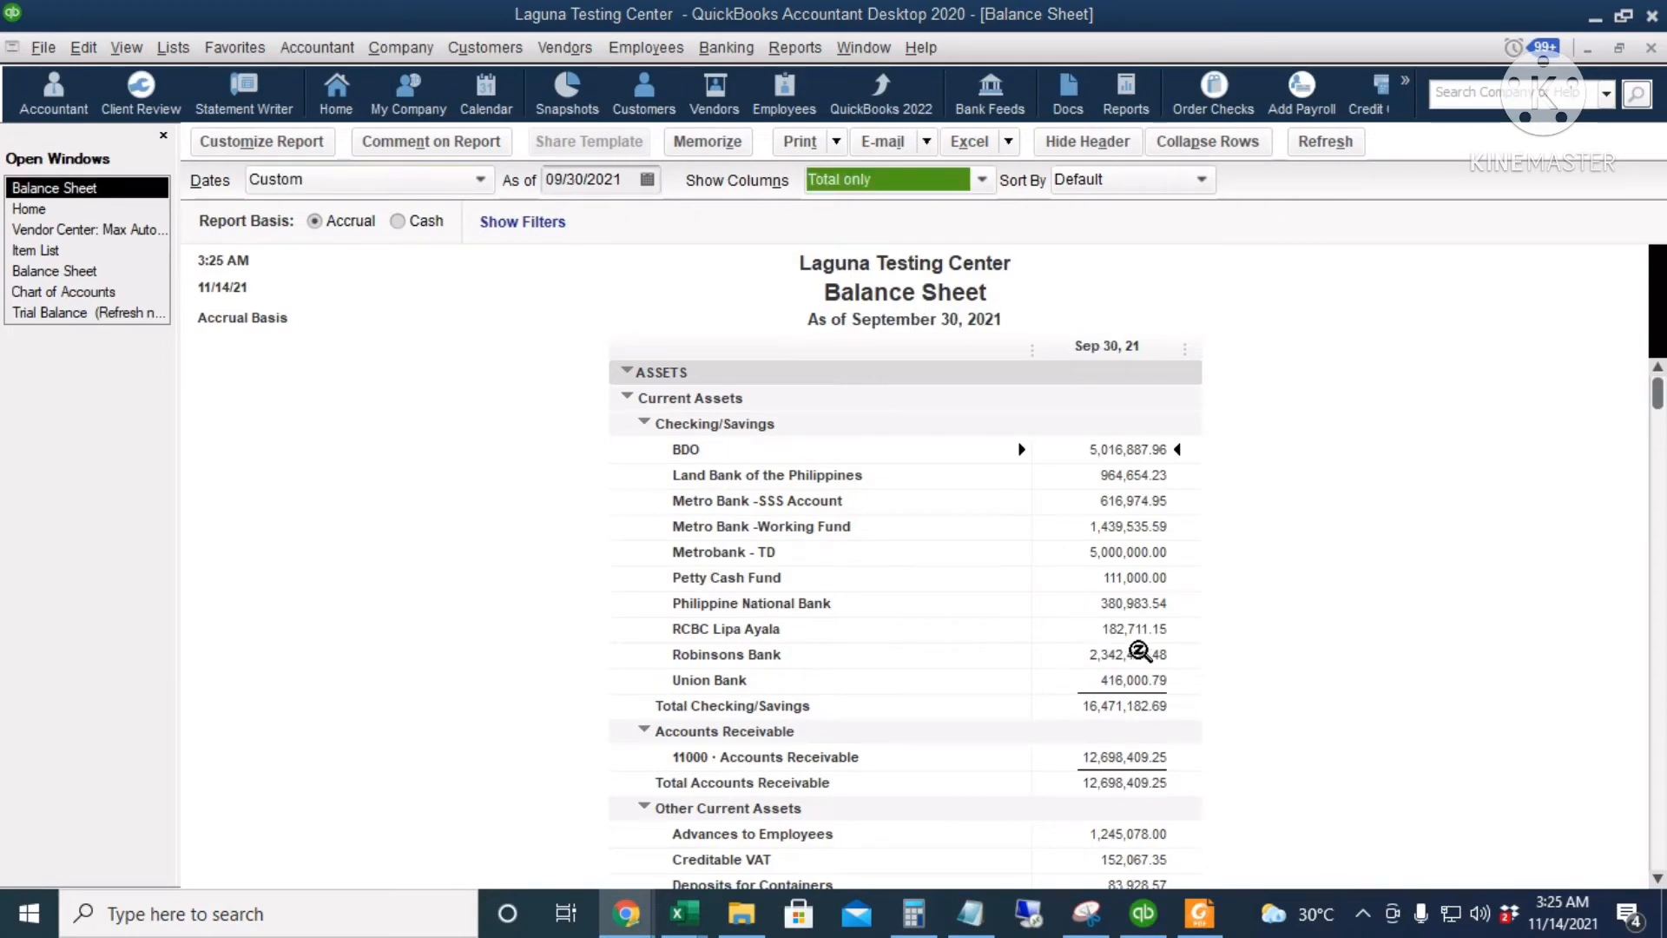
scroll(1140, 651, down, 2)
scroll(1140, 651, up, 2)
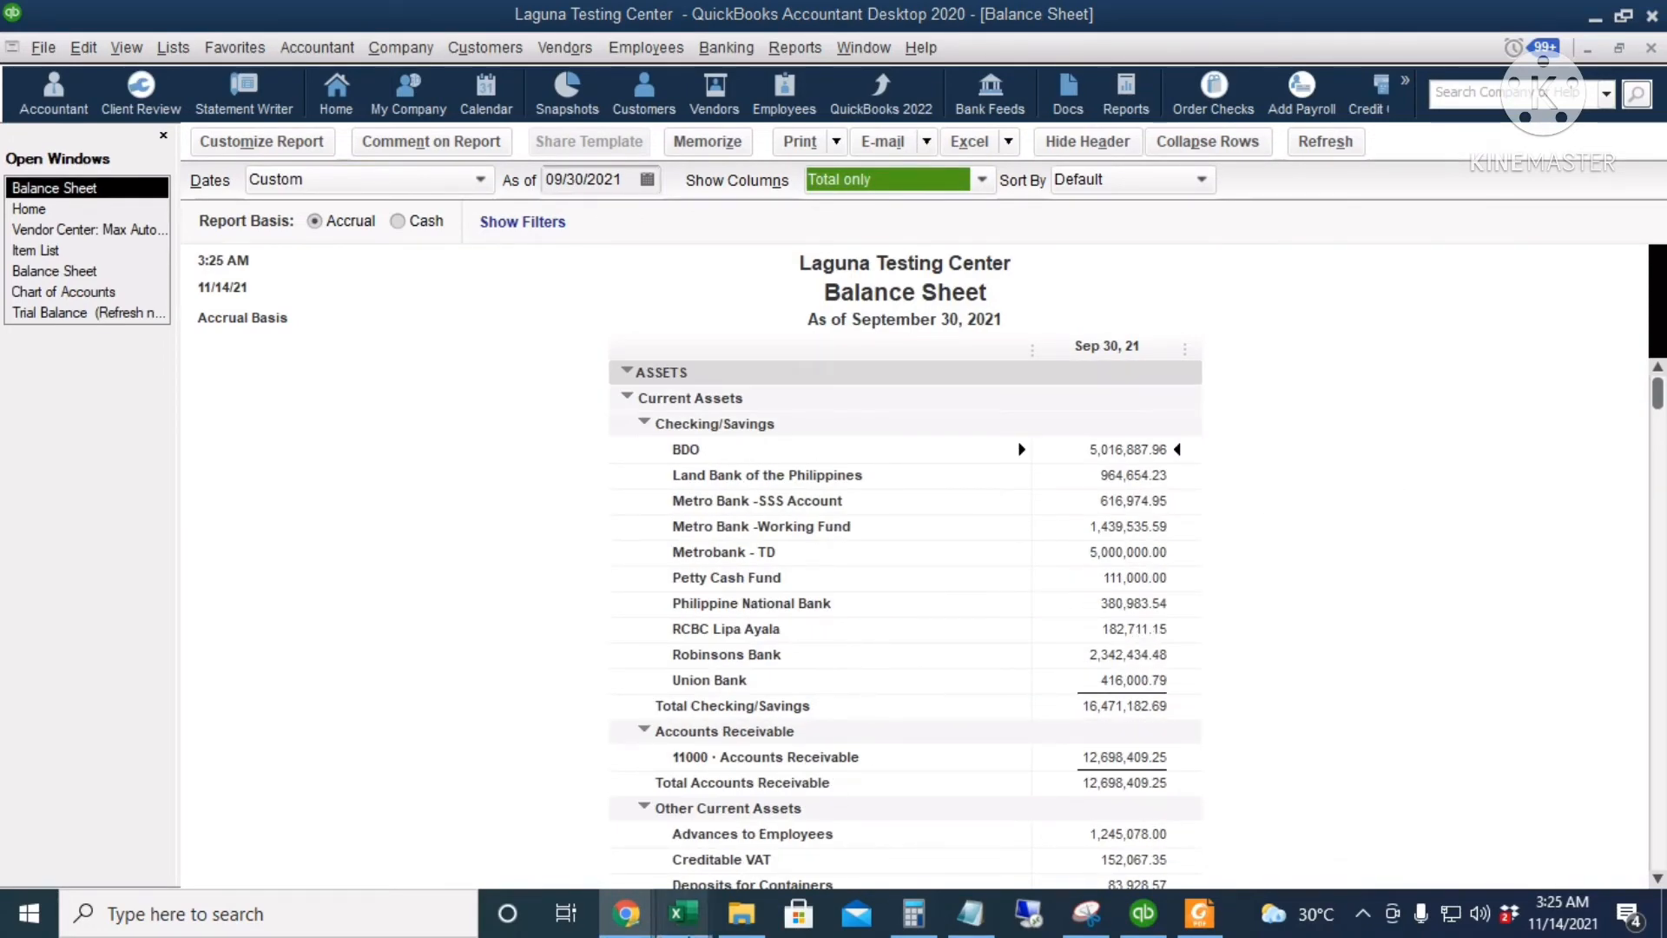
Compare Total Current Assets in Excel's Balance Sheet reference.xlsx with the same total on the QuickBooks balance sheet.
mouse_move(683, 913)
click(539, 740)
scroll(883, 405, up, 14)
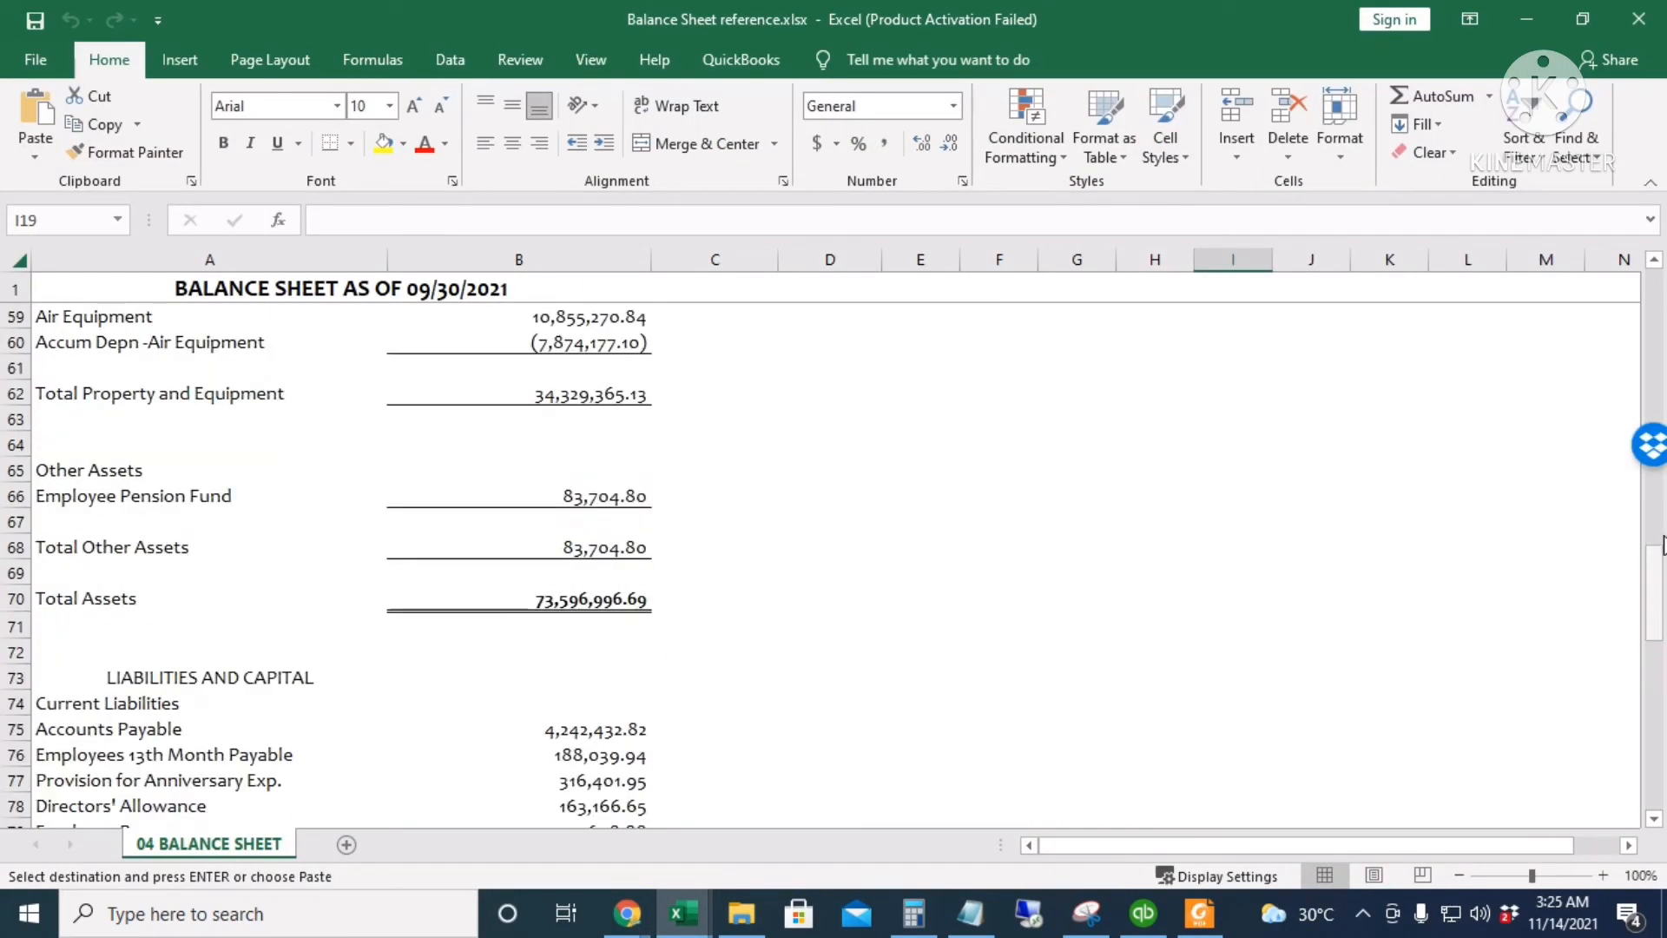
drag(1659, 595, 1653, 321)
scroll(611, 555, down, 4)
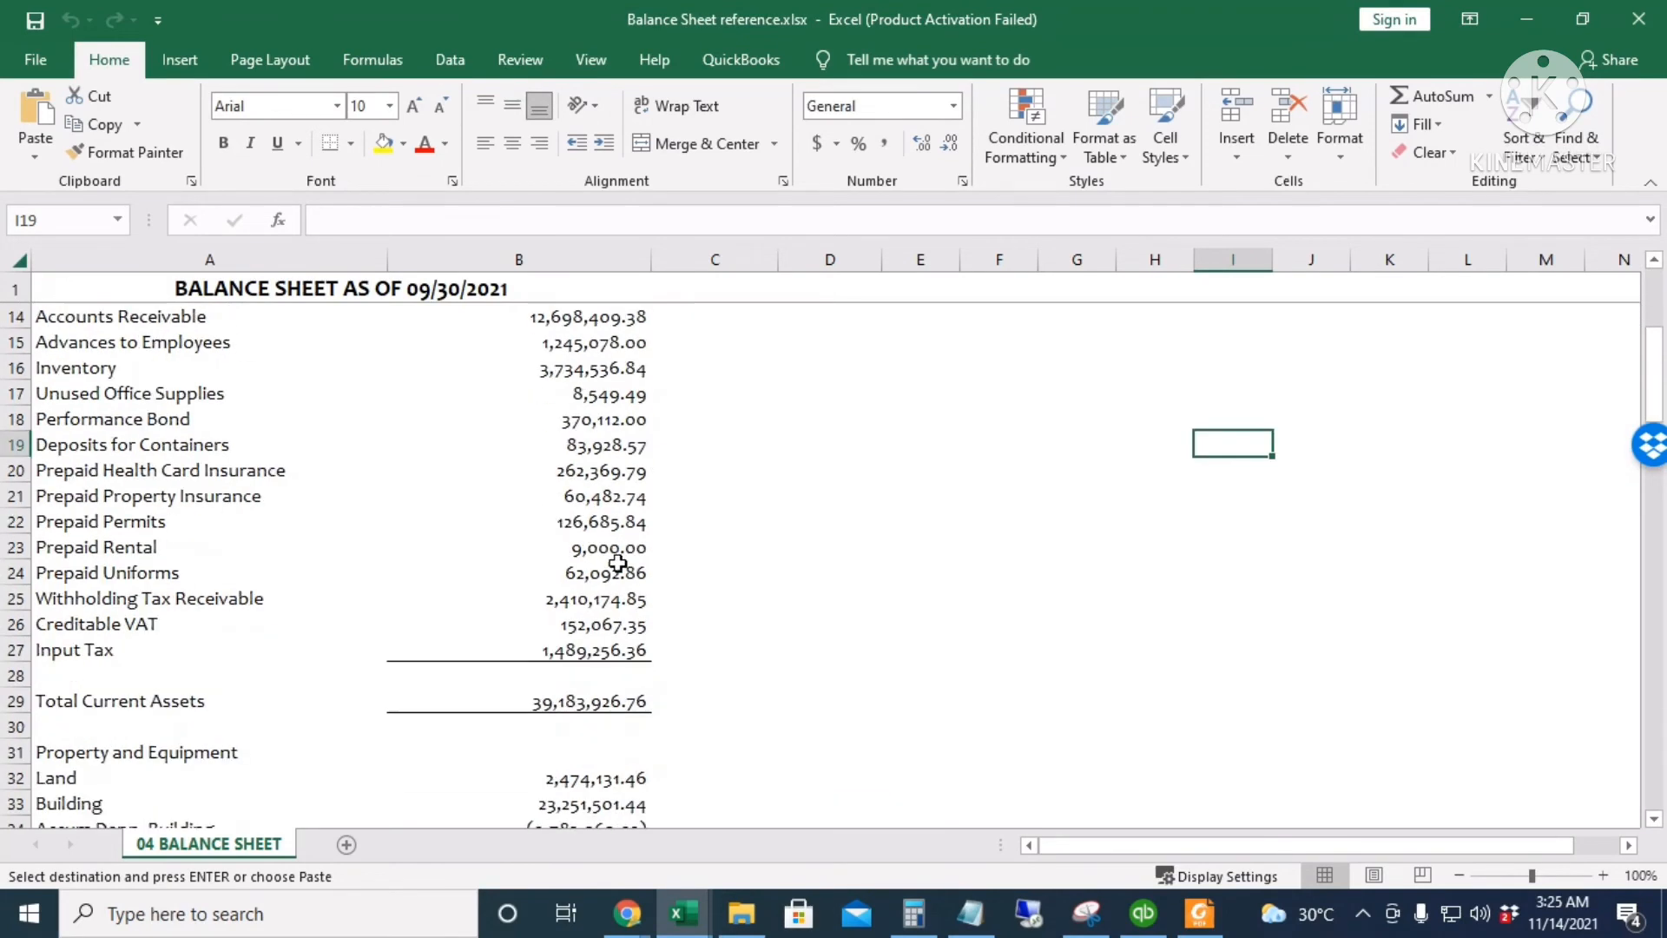
click(613, 699)
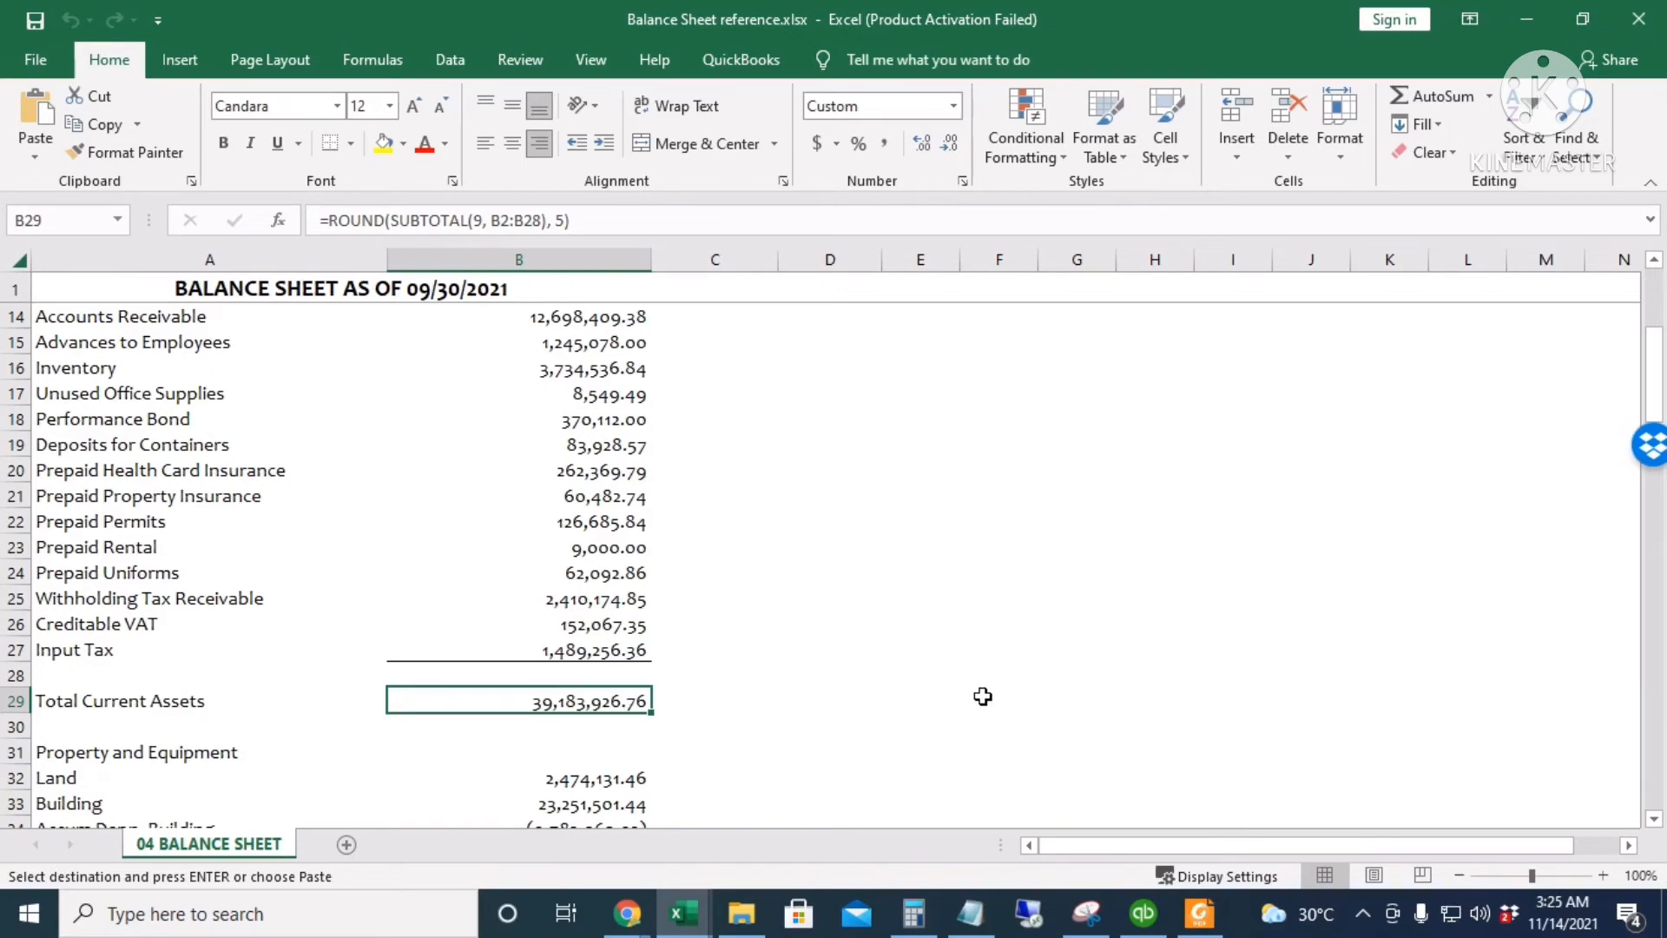
click(1143, 914)
scroll(952, 556, down, 4)
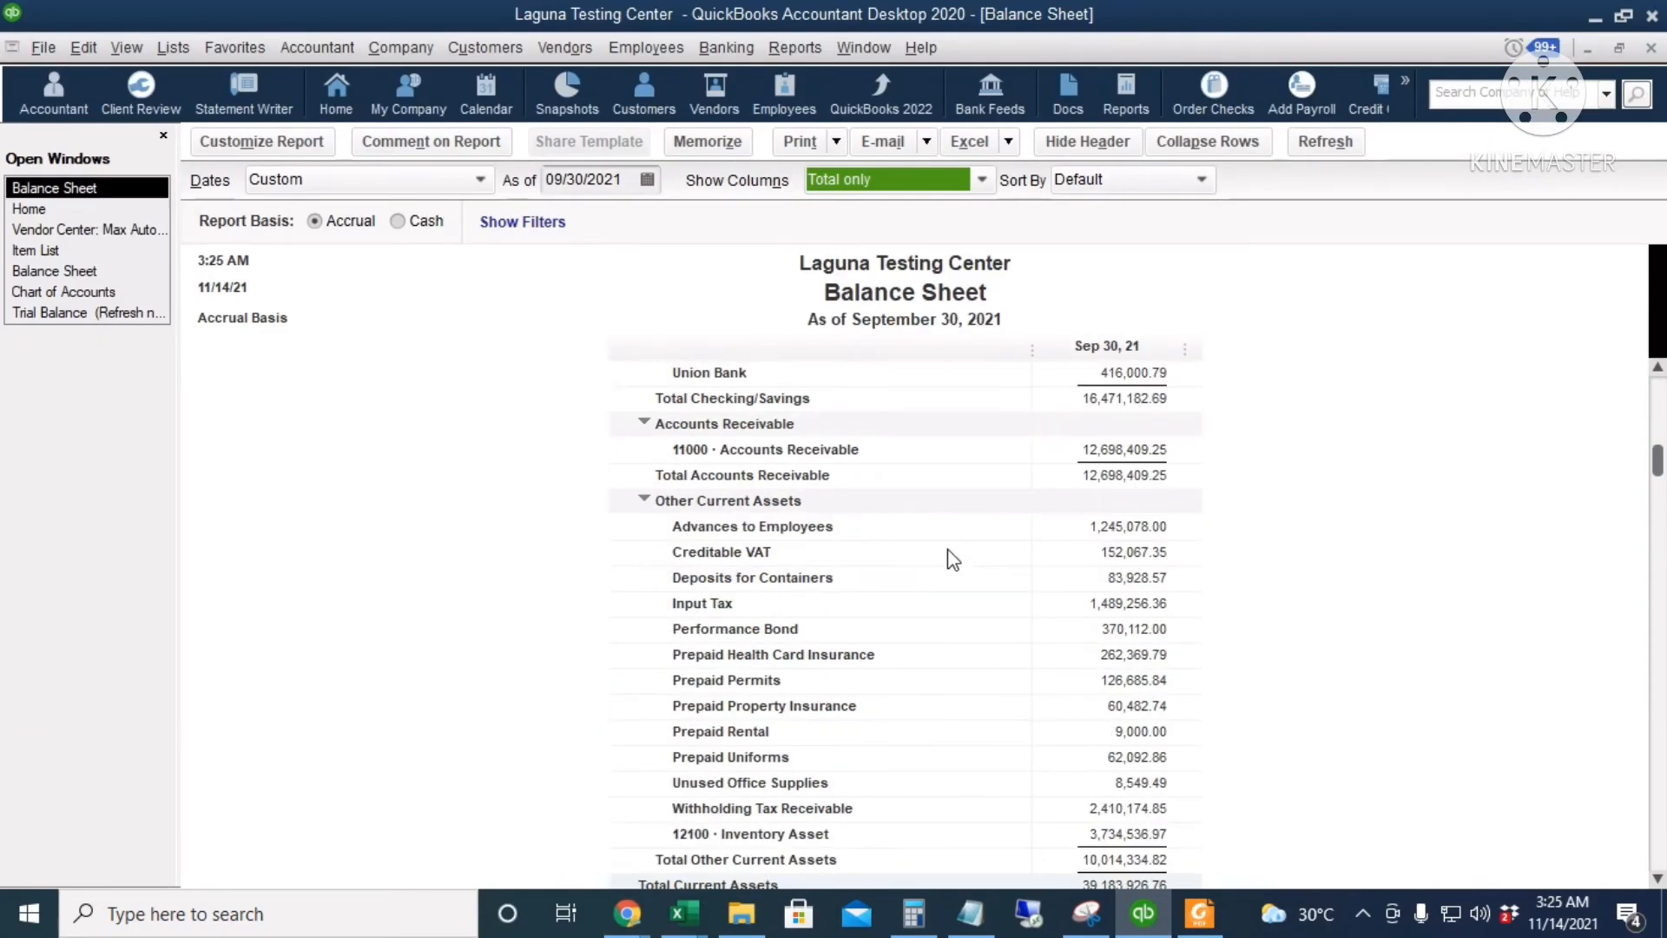
scroll(952, 558, down, 3)
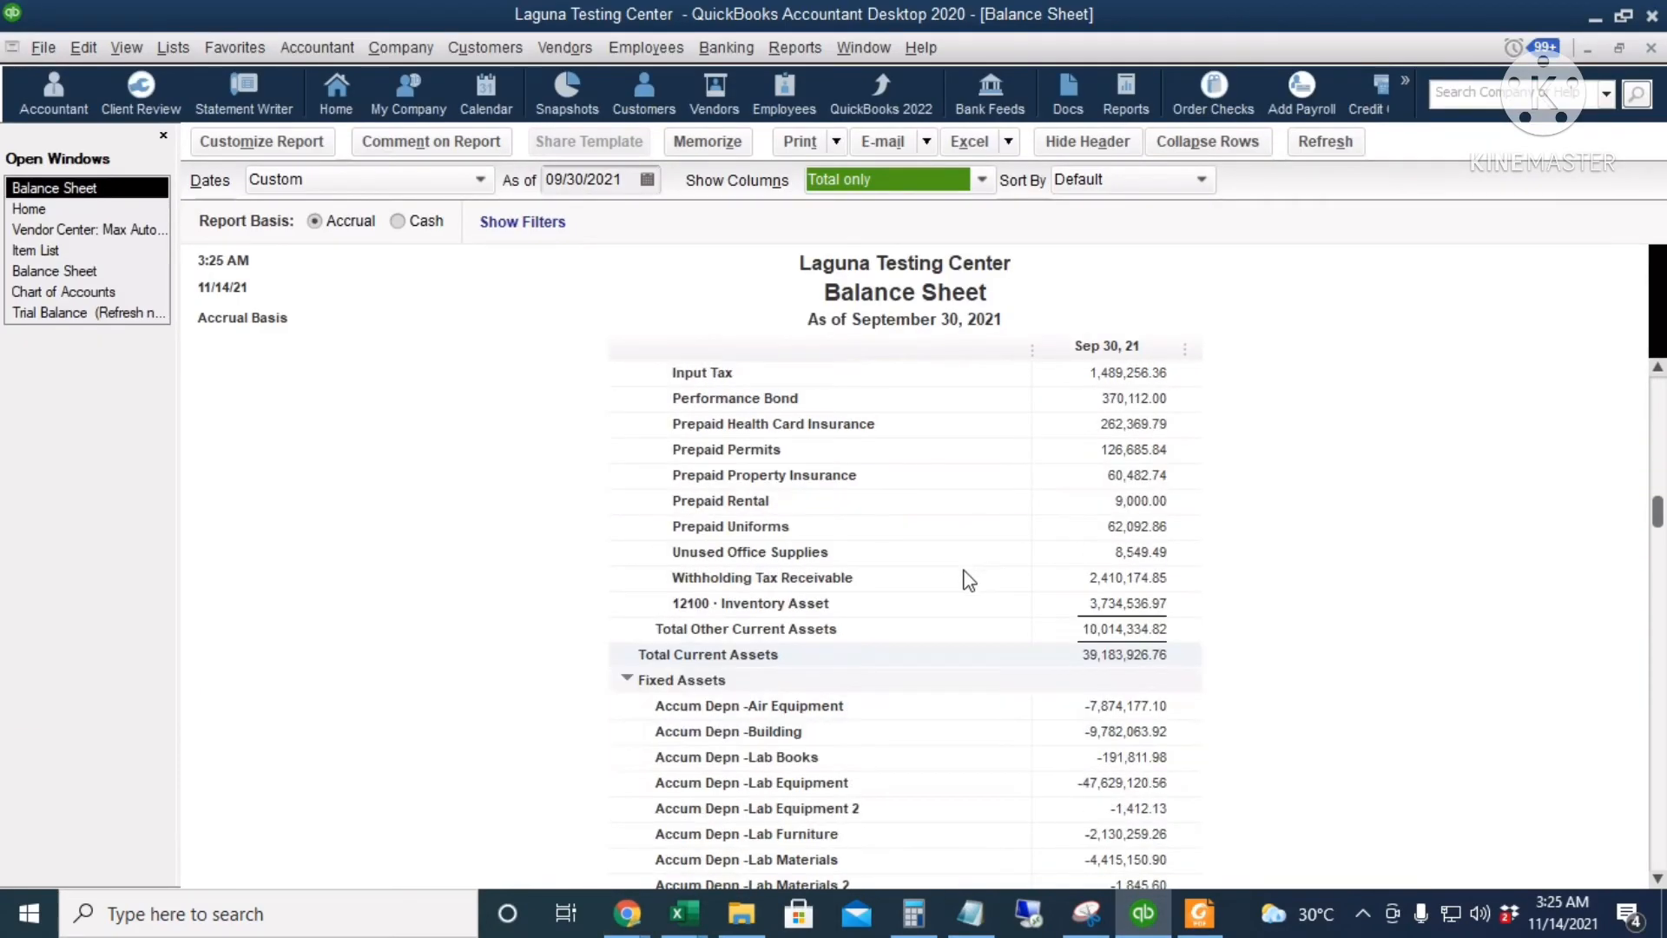
click(768, 653)
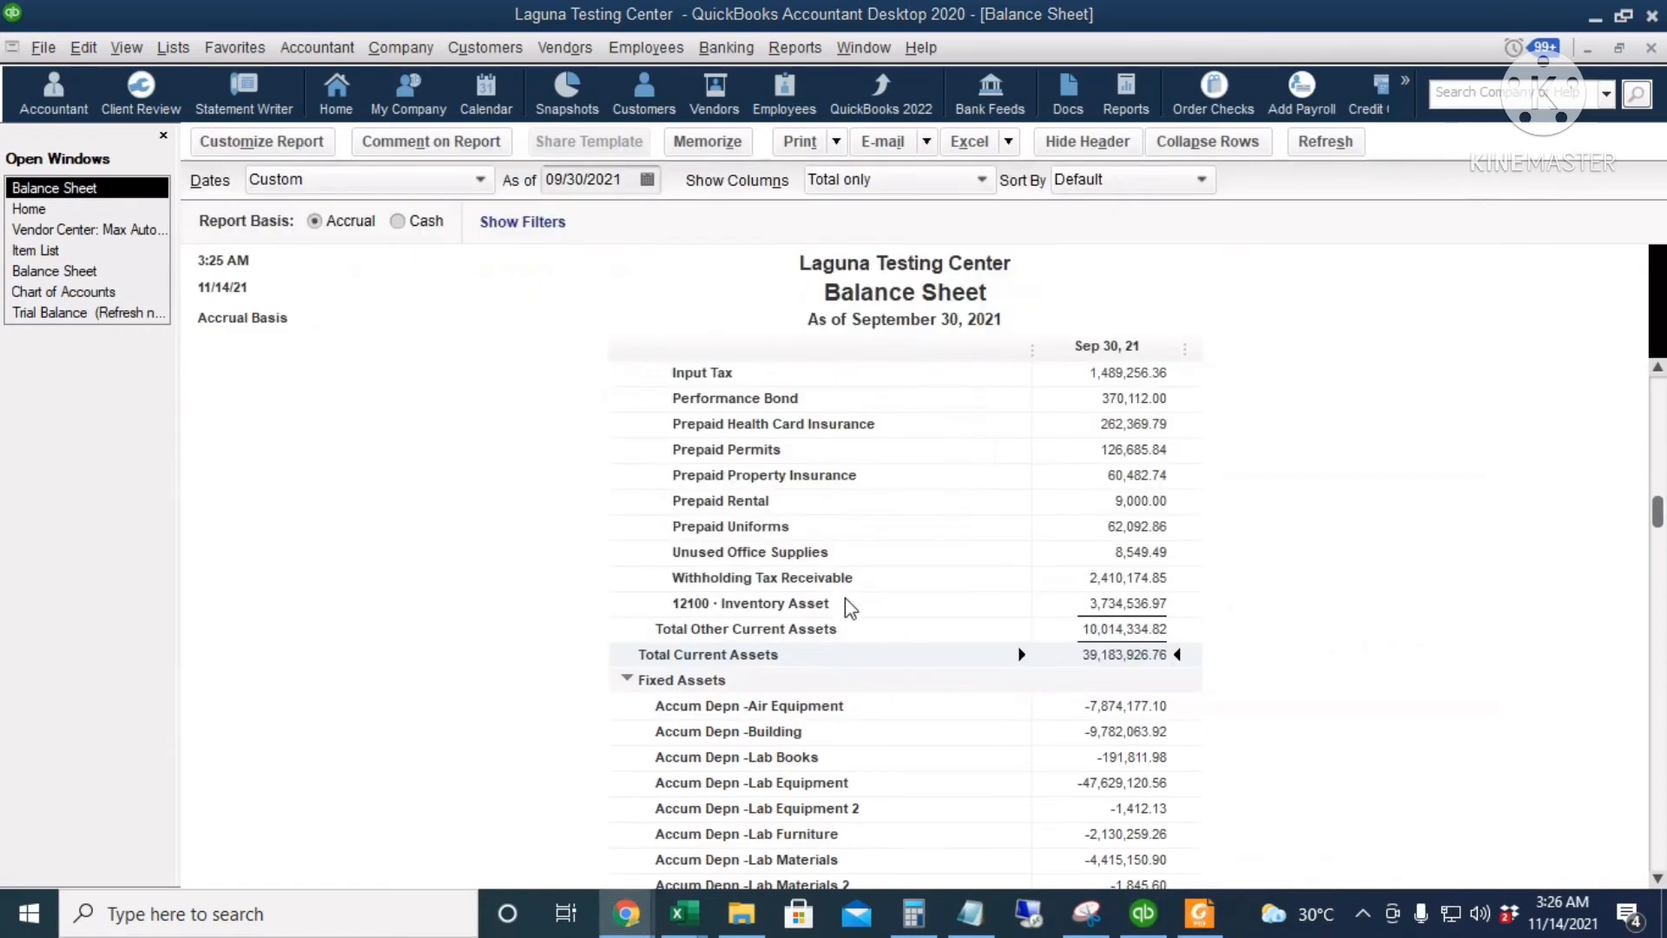
Compare Total Property and Equipment in the Excel reference with Total Fixed Assets on the QuickBooks balance sheet.
click(683, 913)
scroll(501, 704, down, 6)
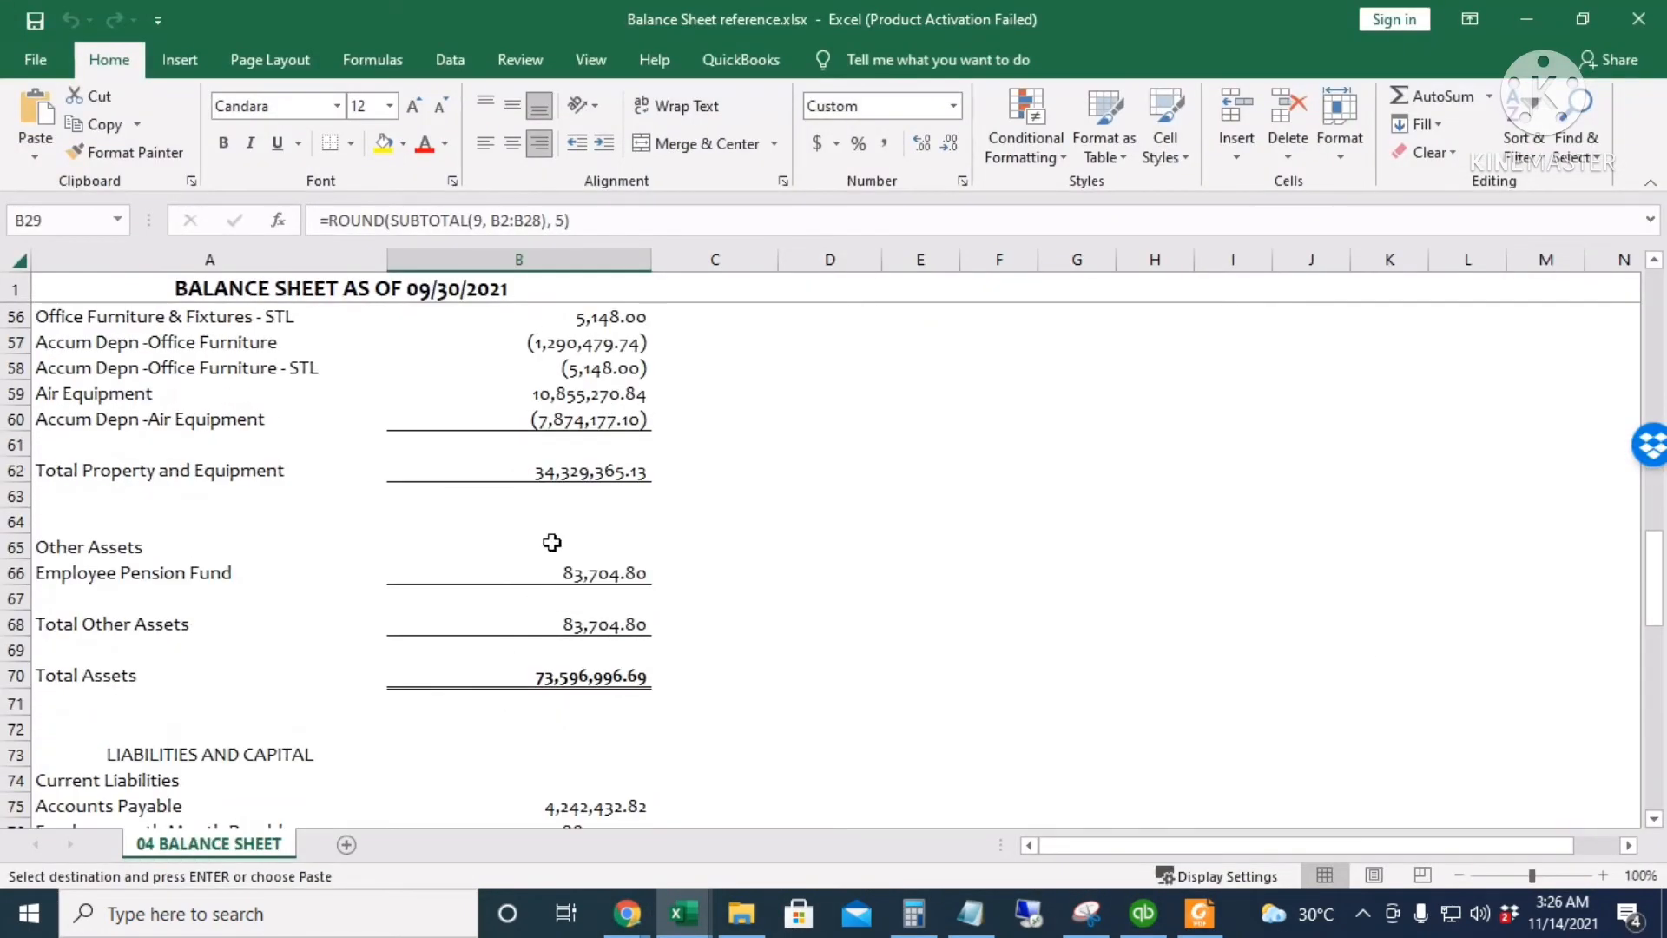
click(590, 469)
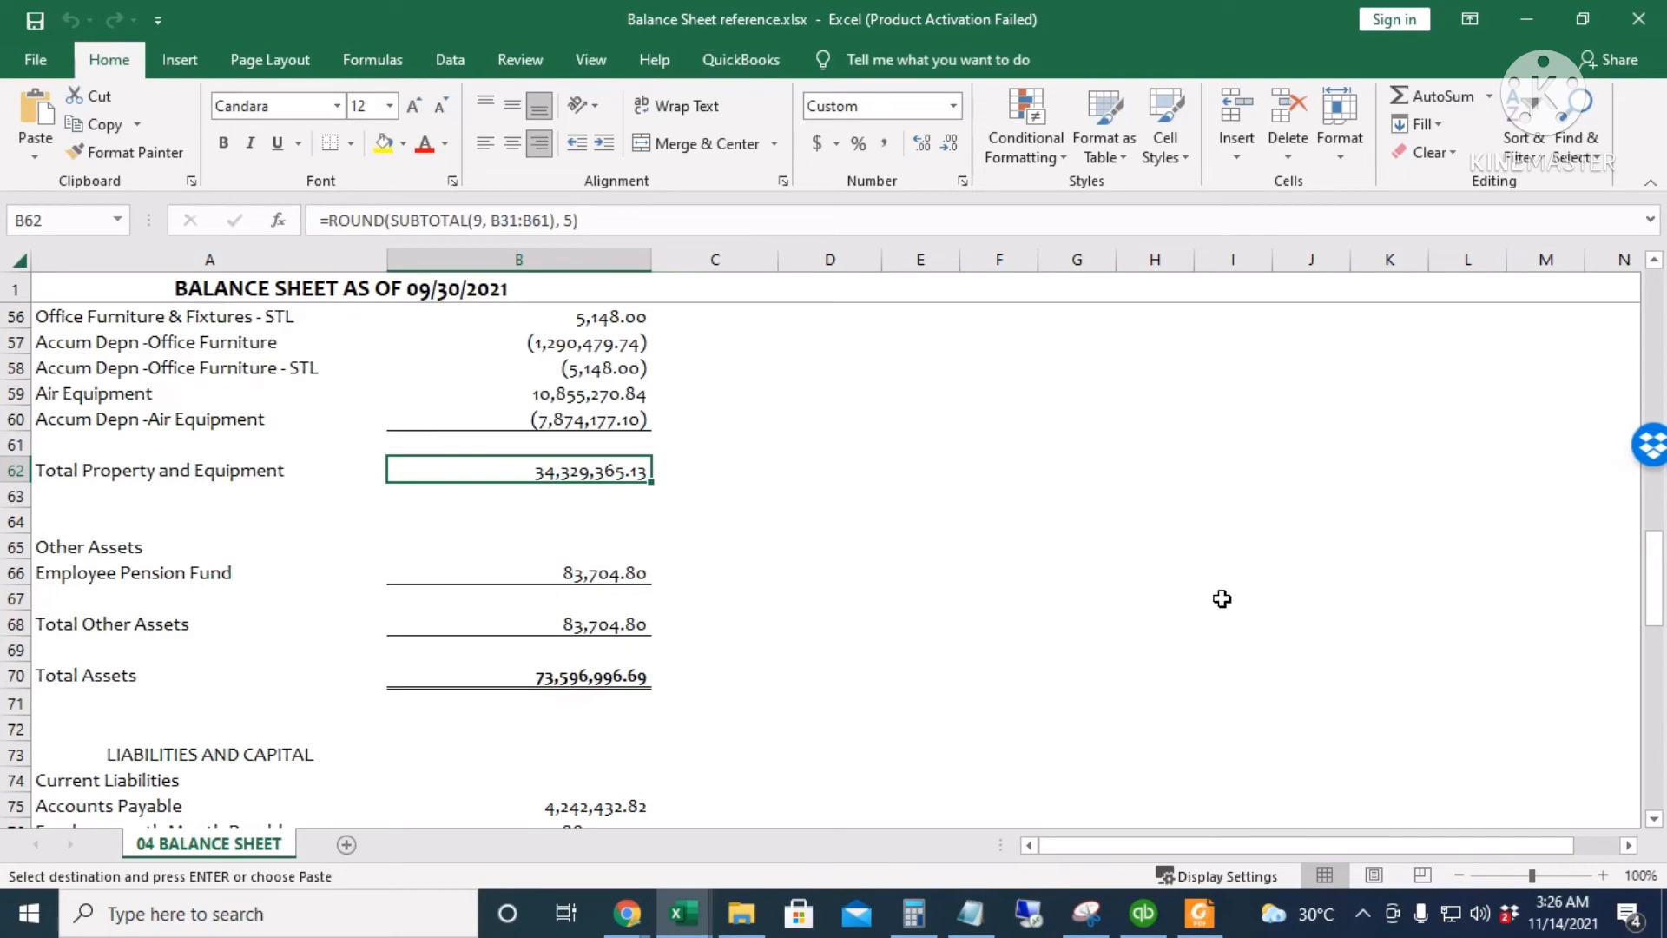
click(1143, 913)
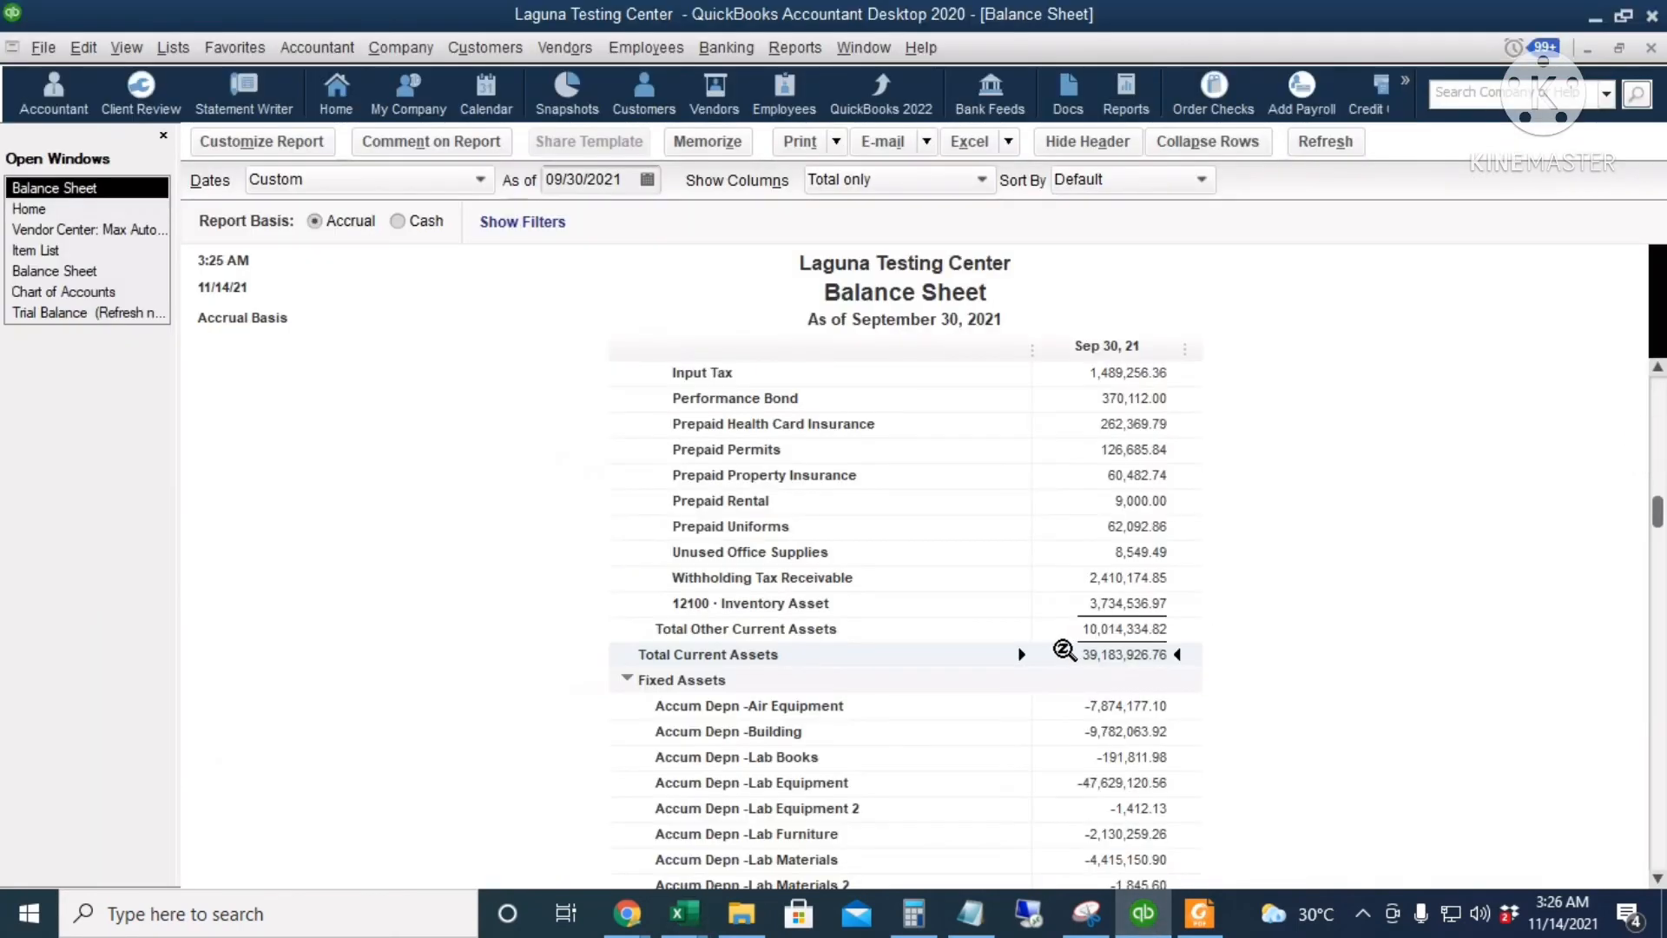
scroll(1065, 650, down, 10)
click(1104, 682)
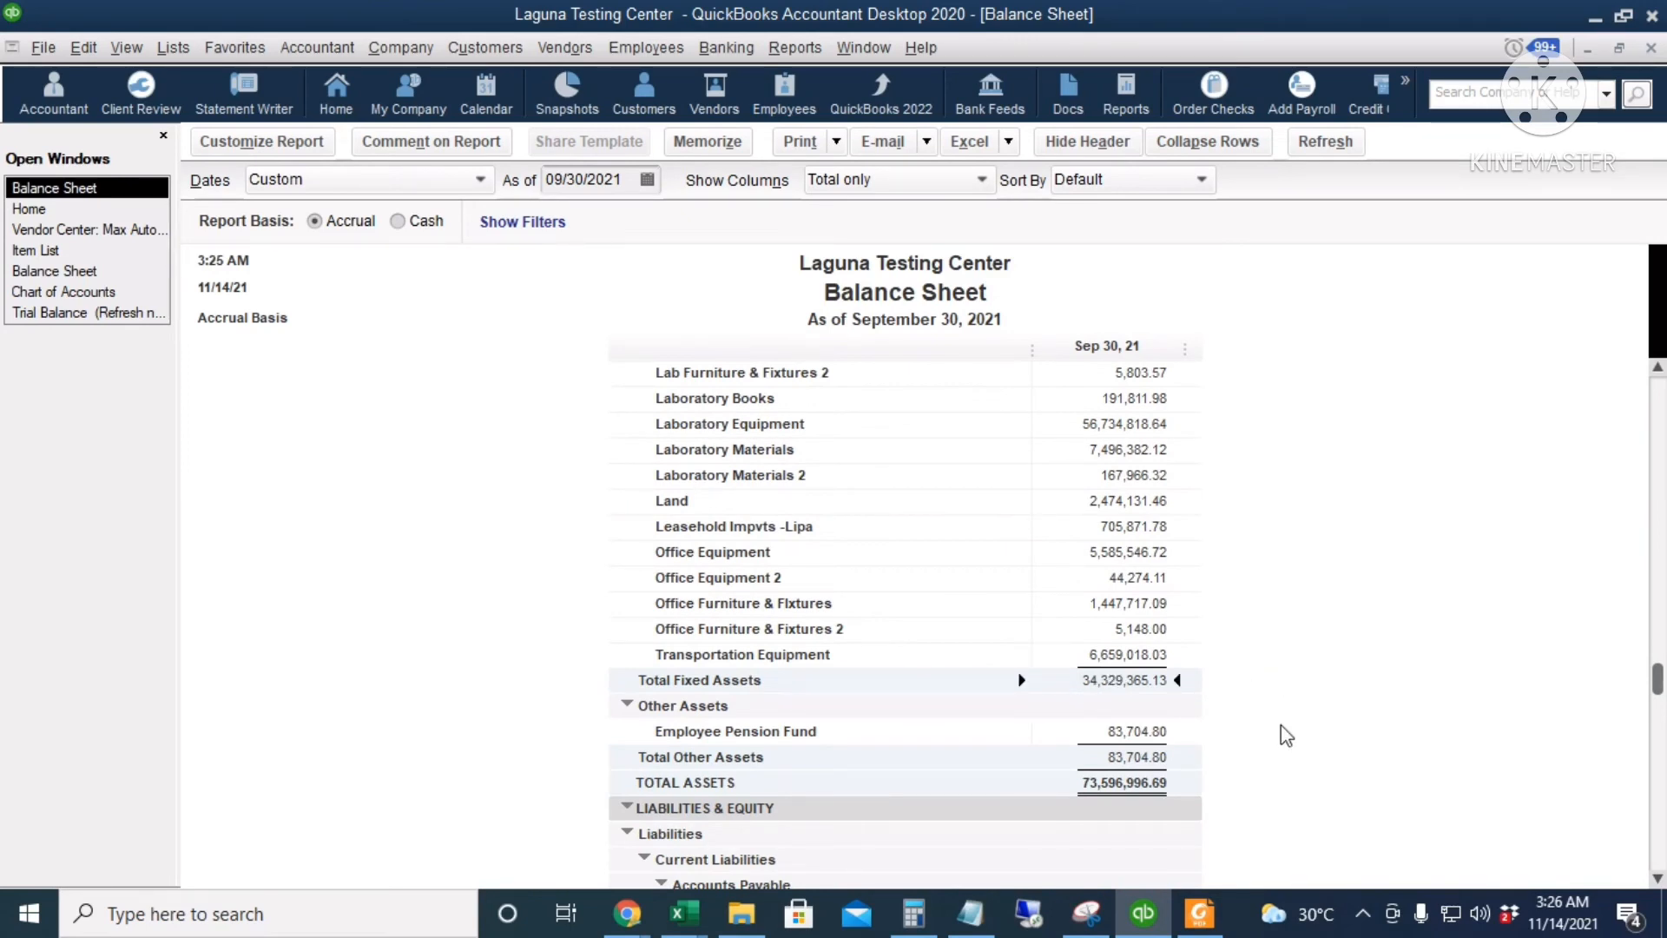
Compare Total Assets on the QuickBooks balance sheet with Total Assets in the Excel reference.
click(1126, 786)
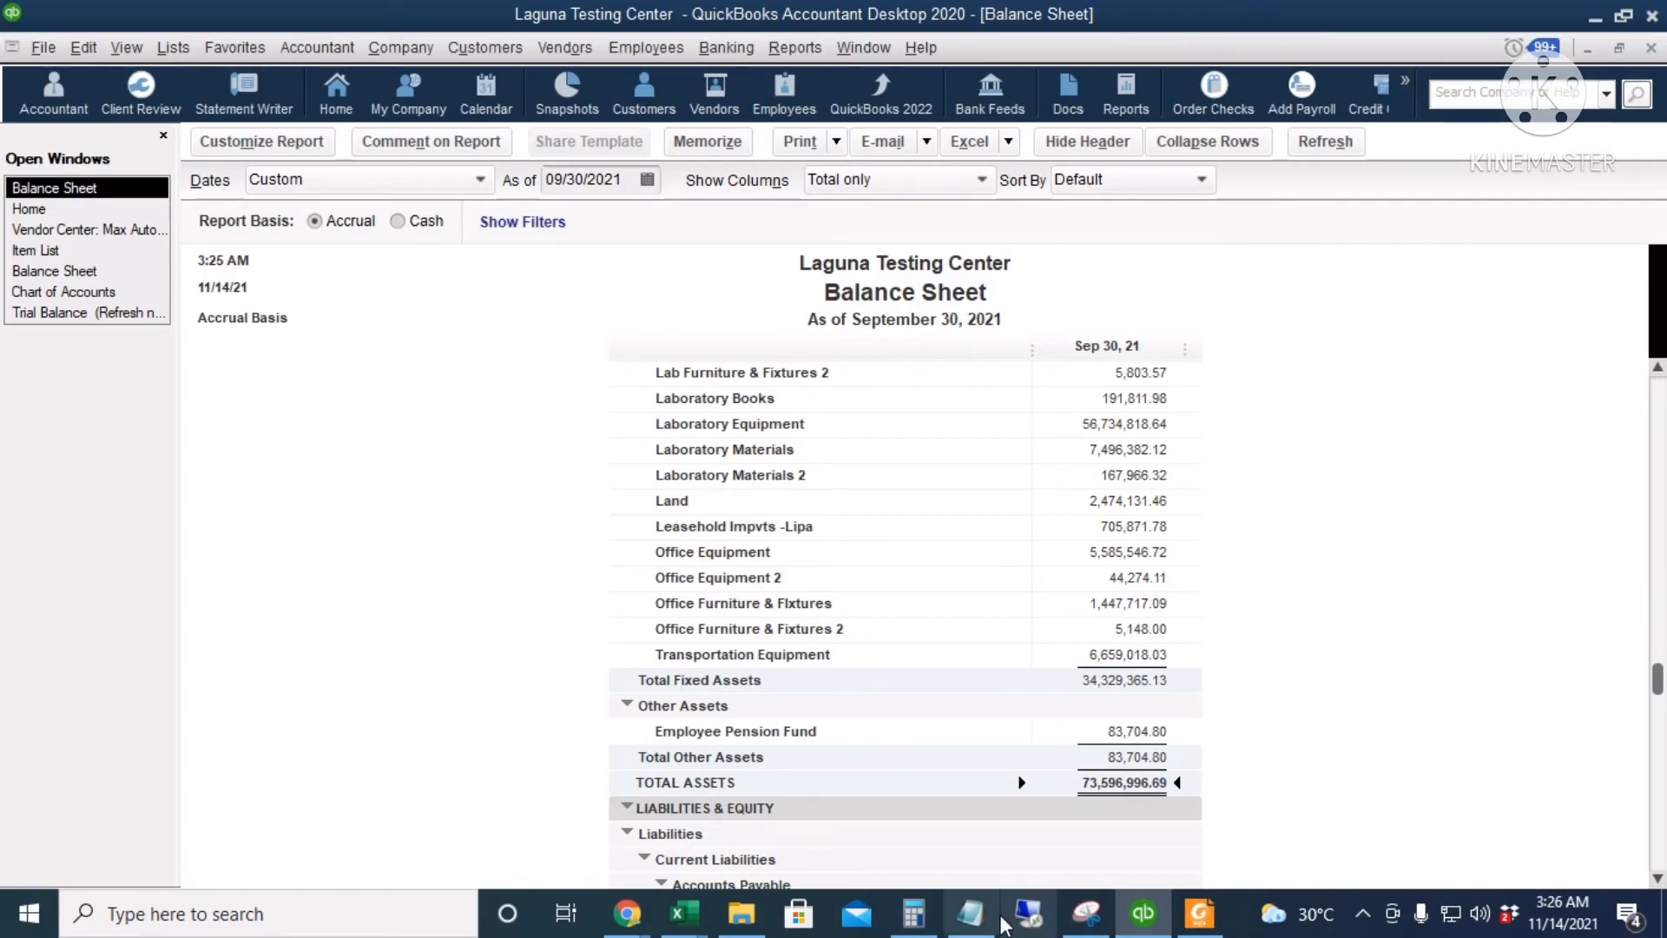
click(684, 913)
scroll(575, 678, down, 2)
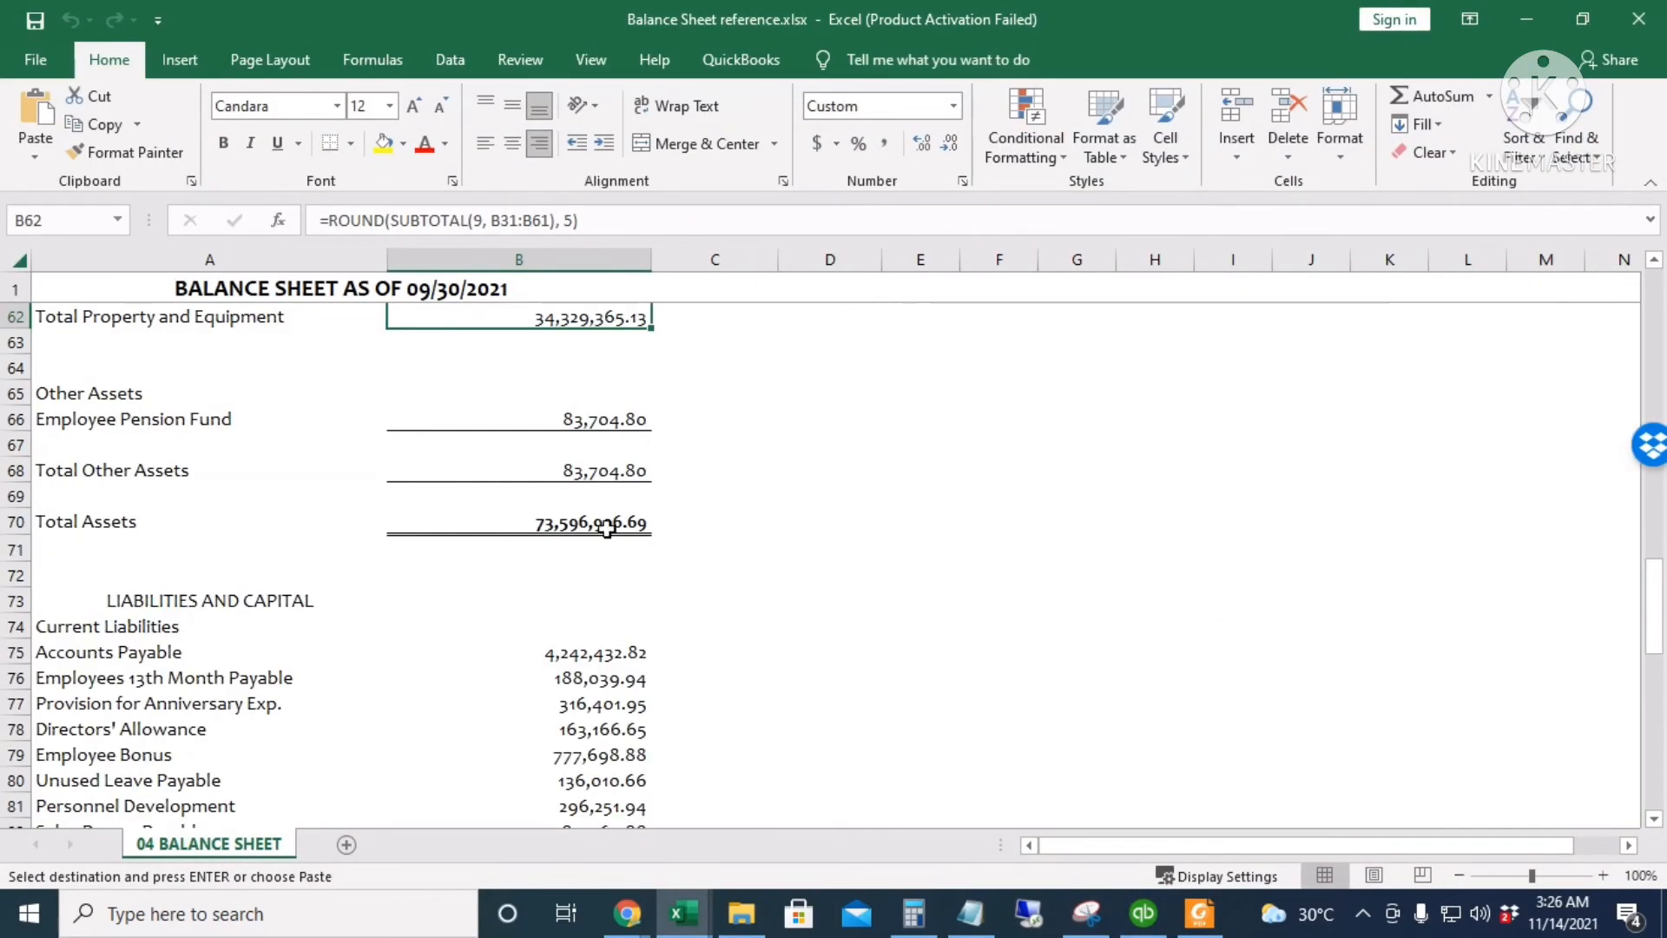
click(555, 521)
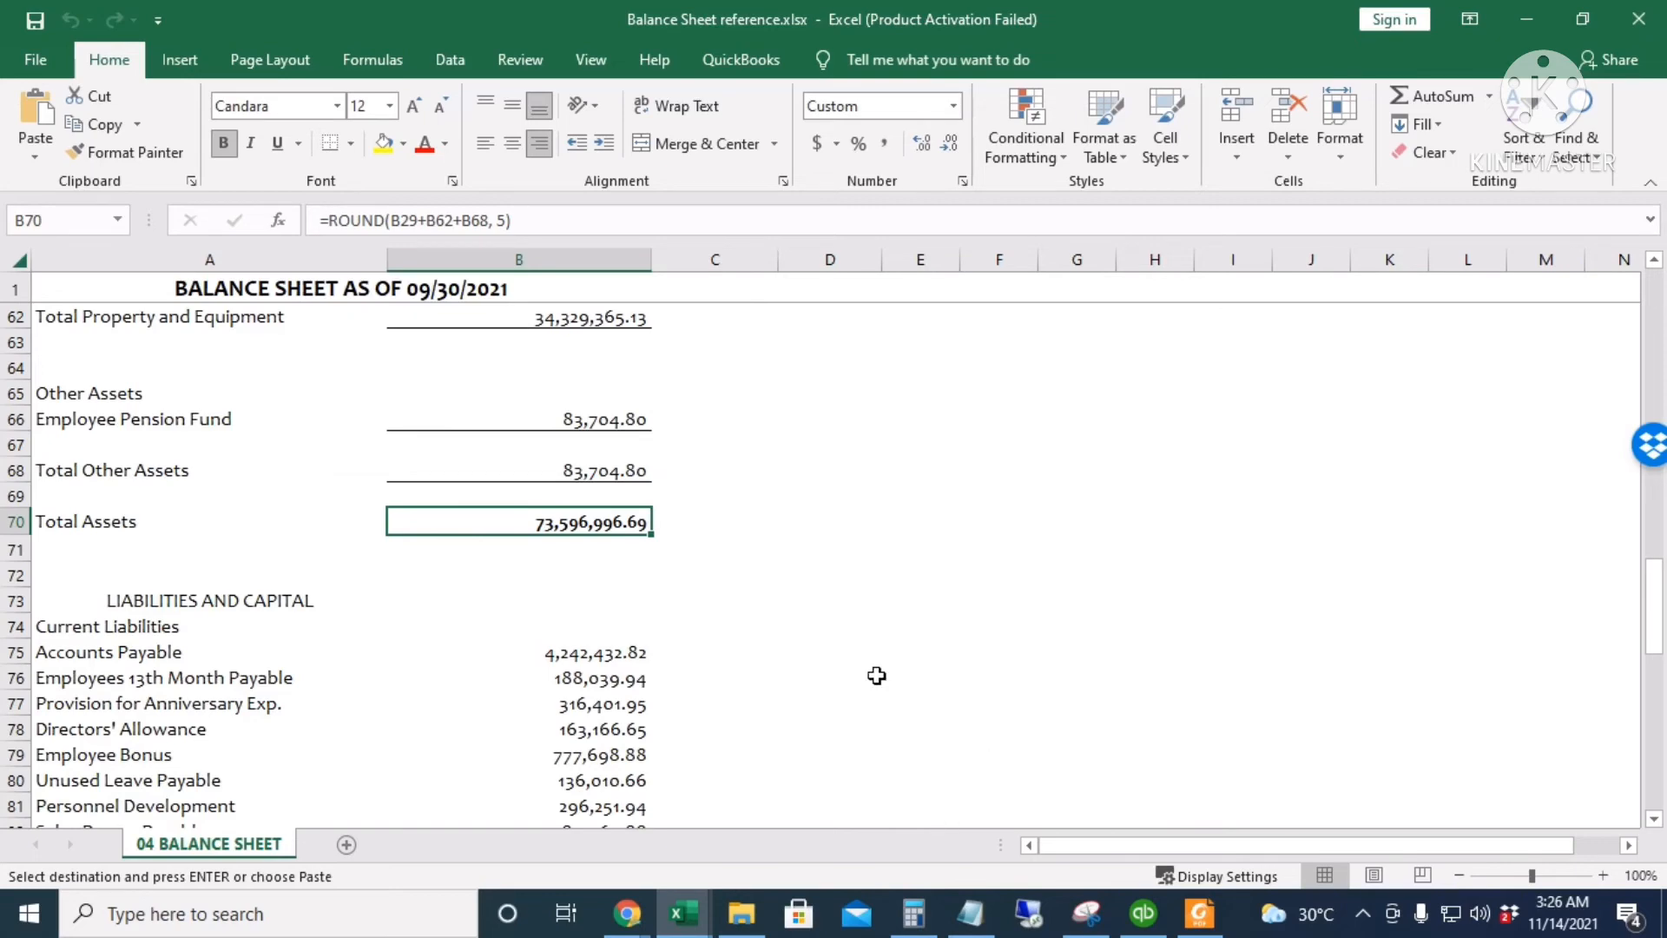
Compare Total Current Liabilities in the Excel reference with the same total on the QuickBooks balance sheet.
scroll(547, 581, down, 6)
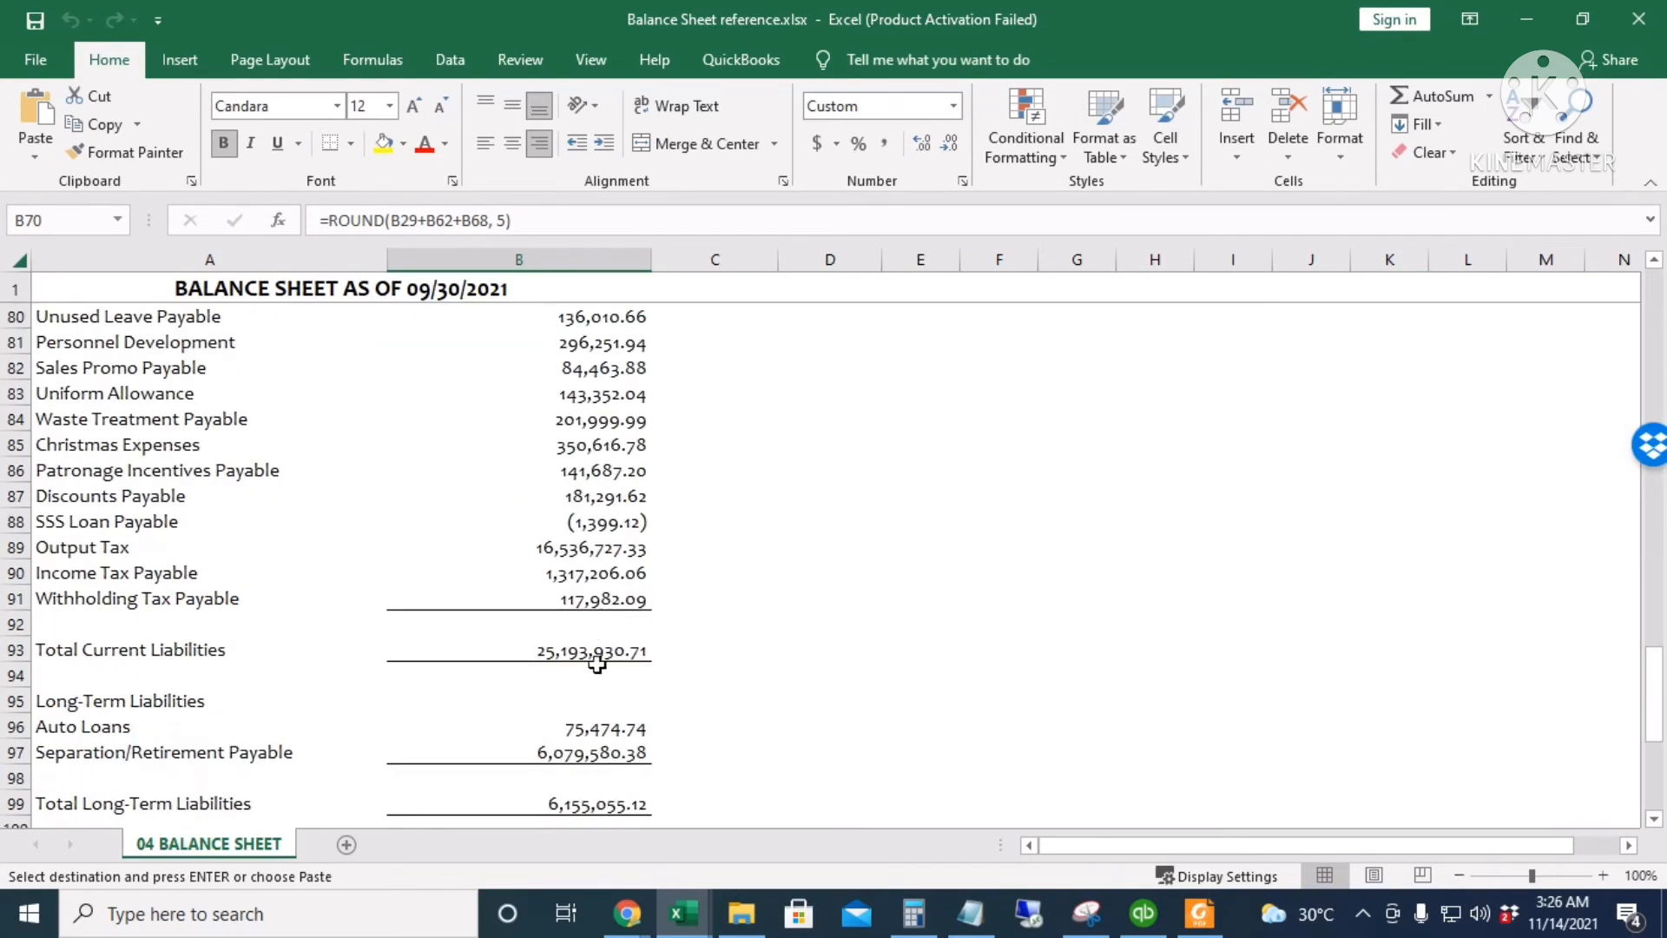
scroll(599, 668, down, 2)
scroll(680, 544, up, 4)
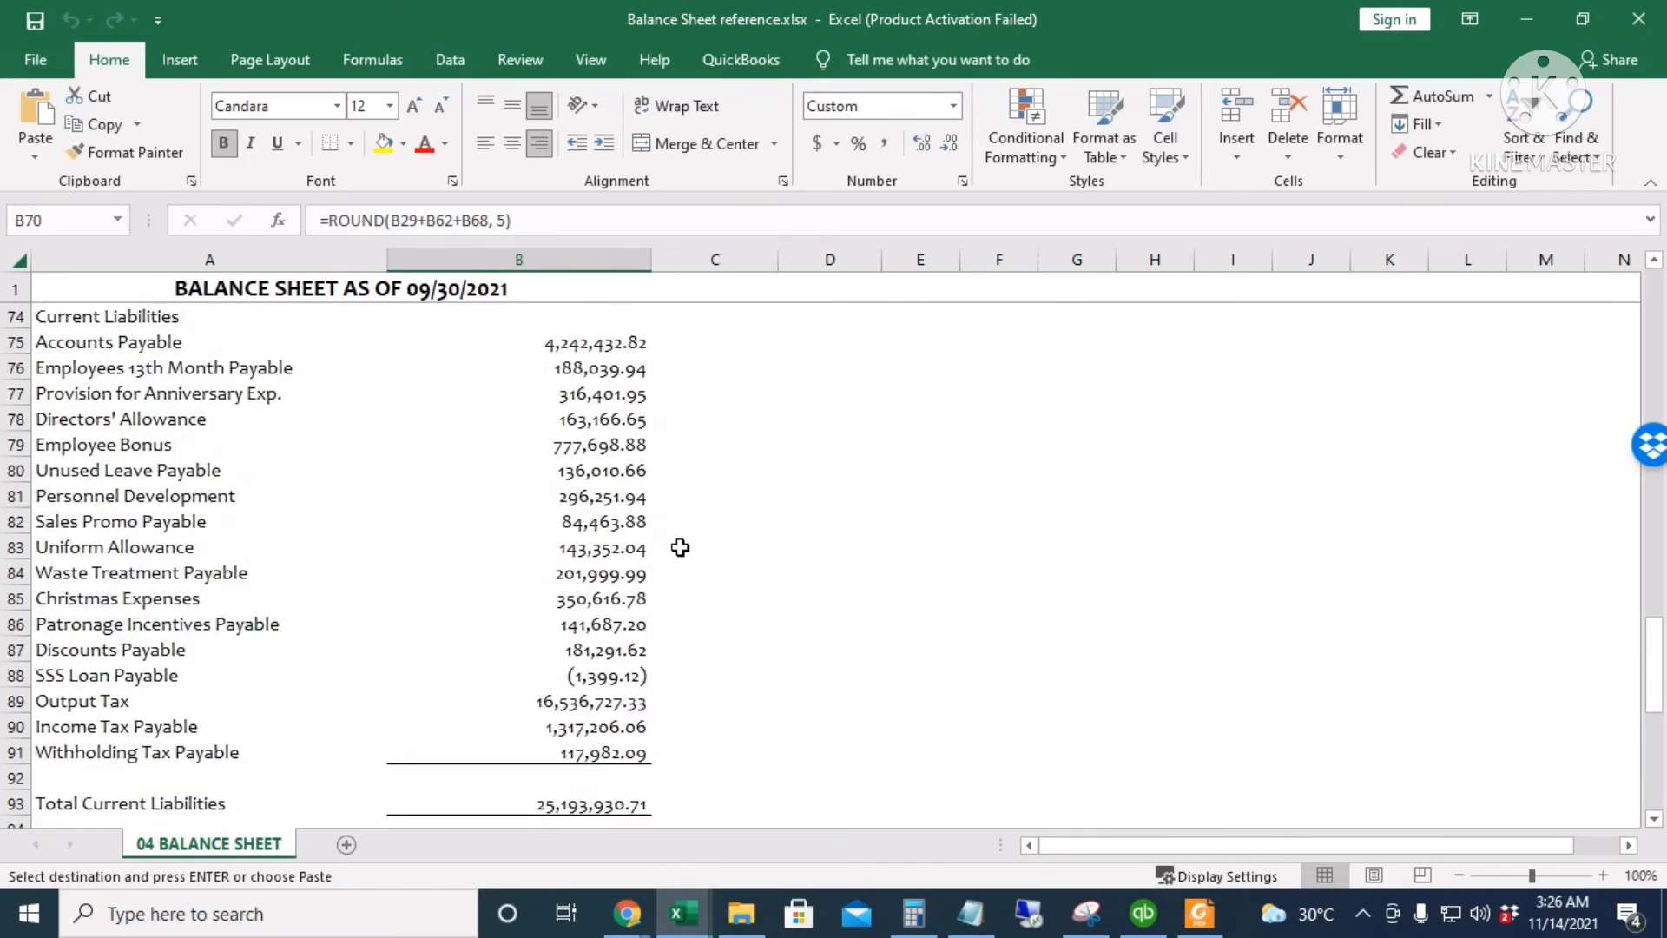
scroll(704, 686, down, 1)
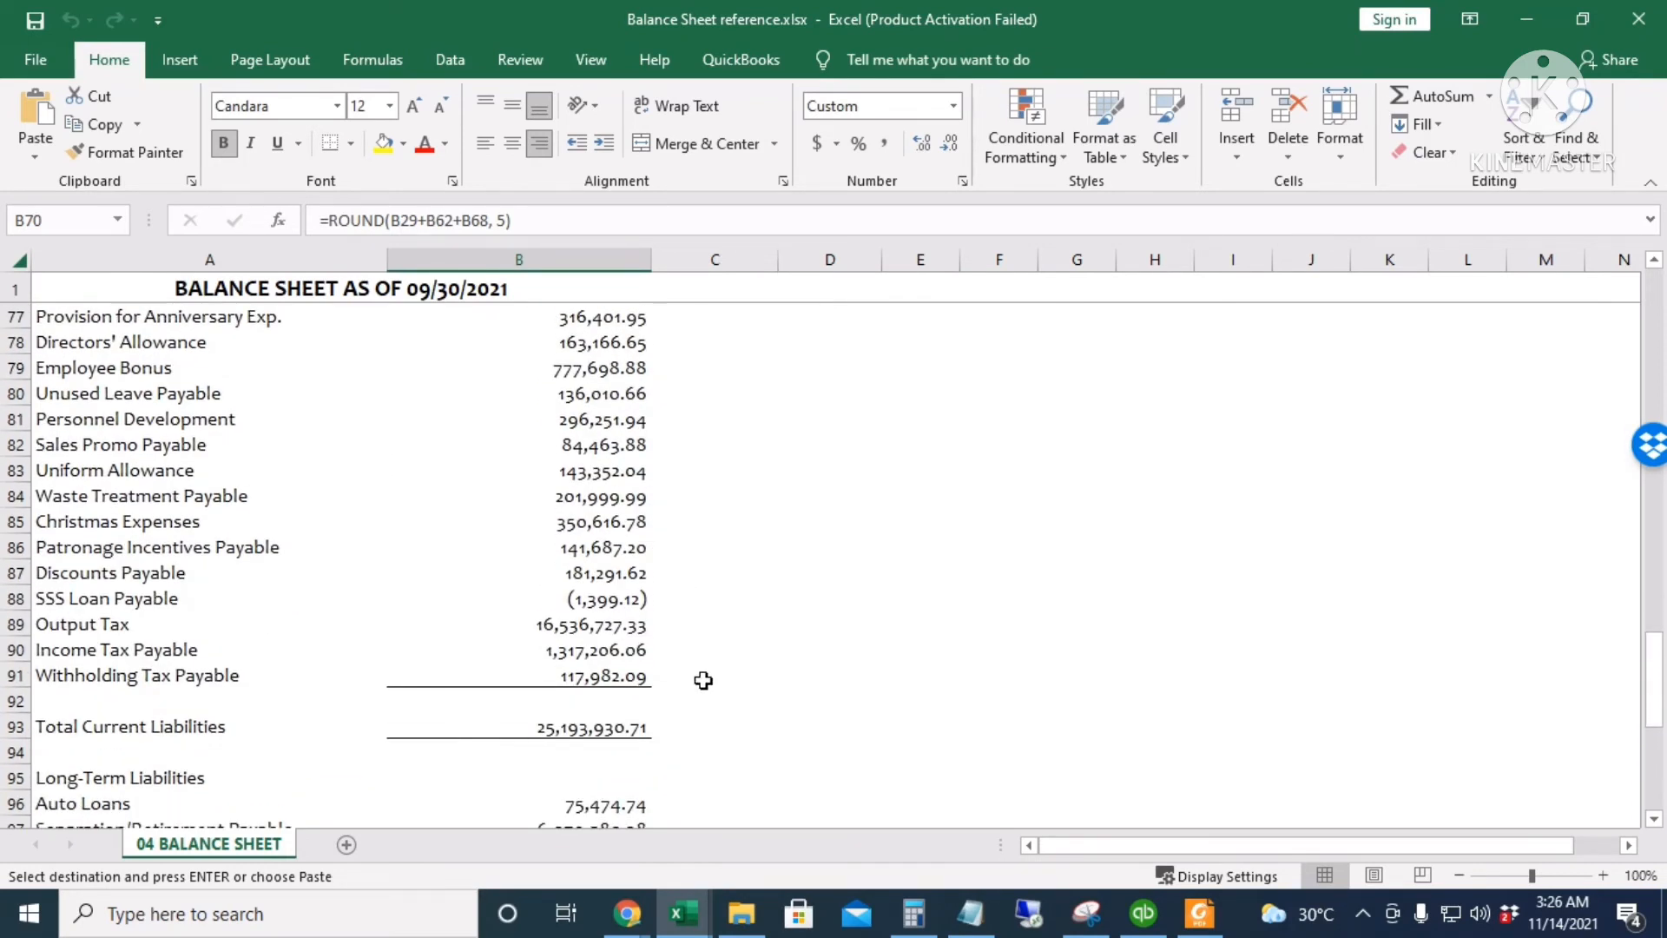
scroll(696, 718, down, 1)
click(606, 653)
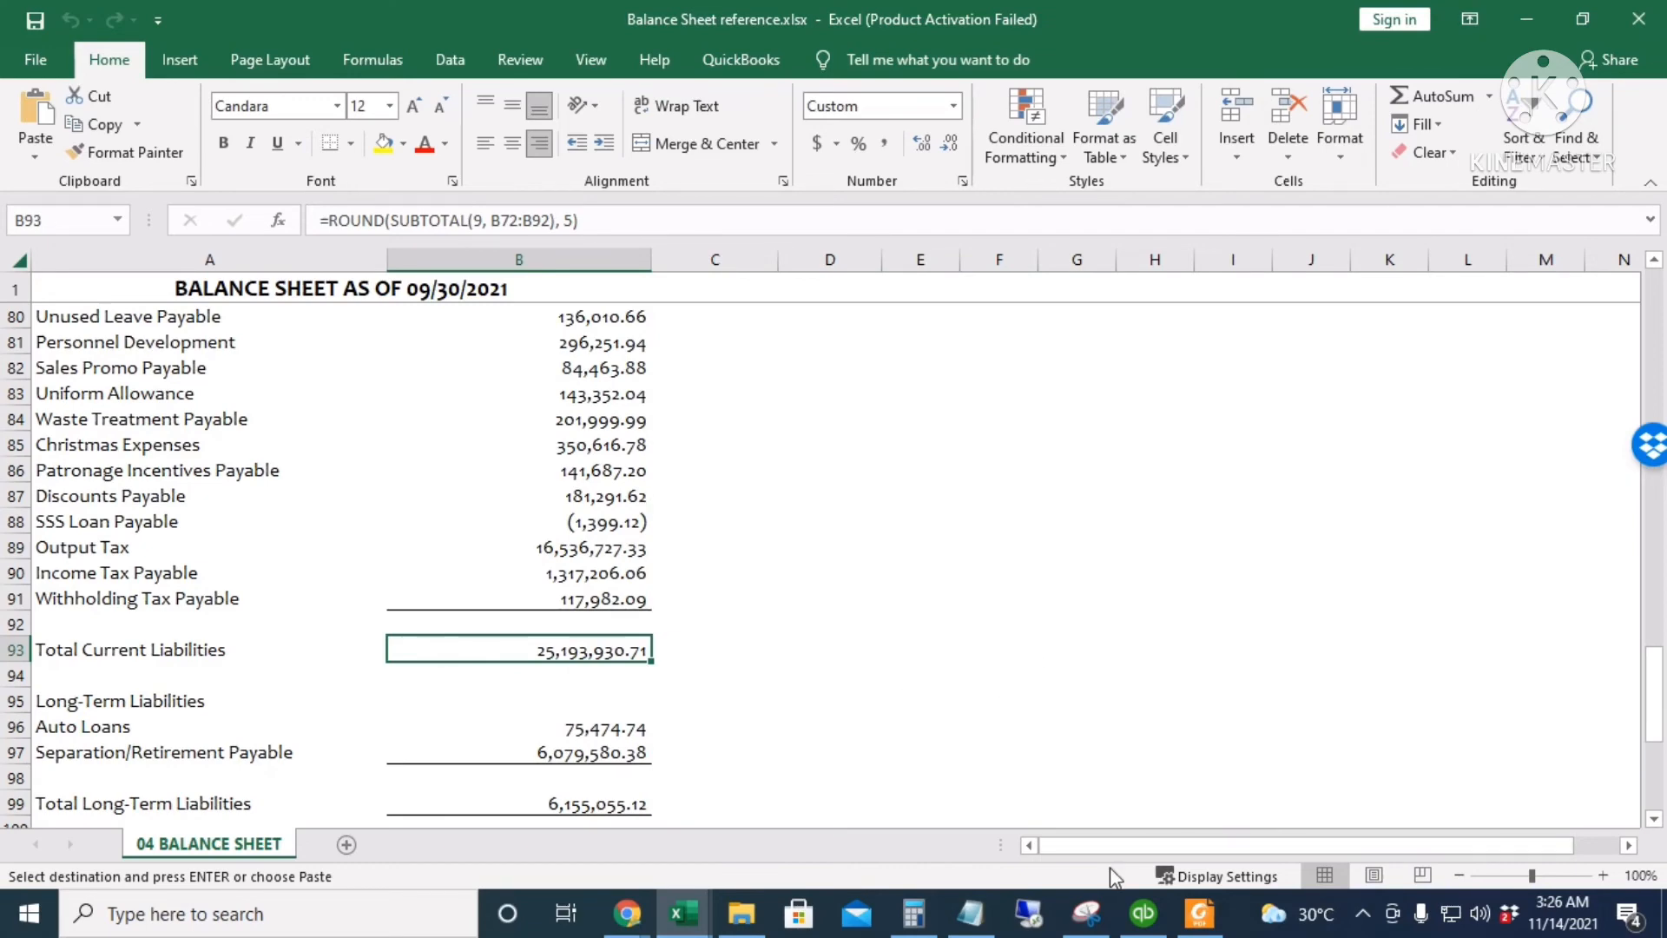
click(1143, 913)
scroll(898, 761, down, 7)
click(1146, 735)
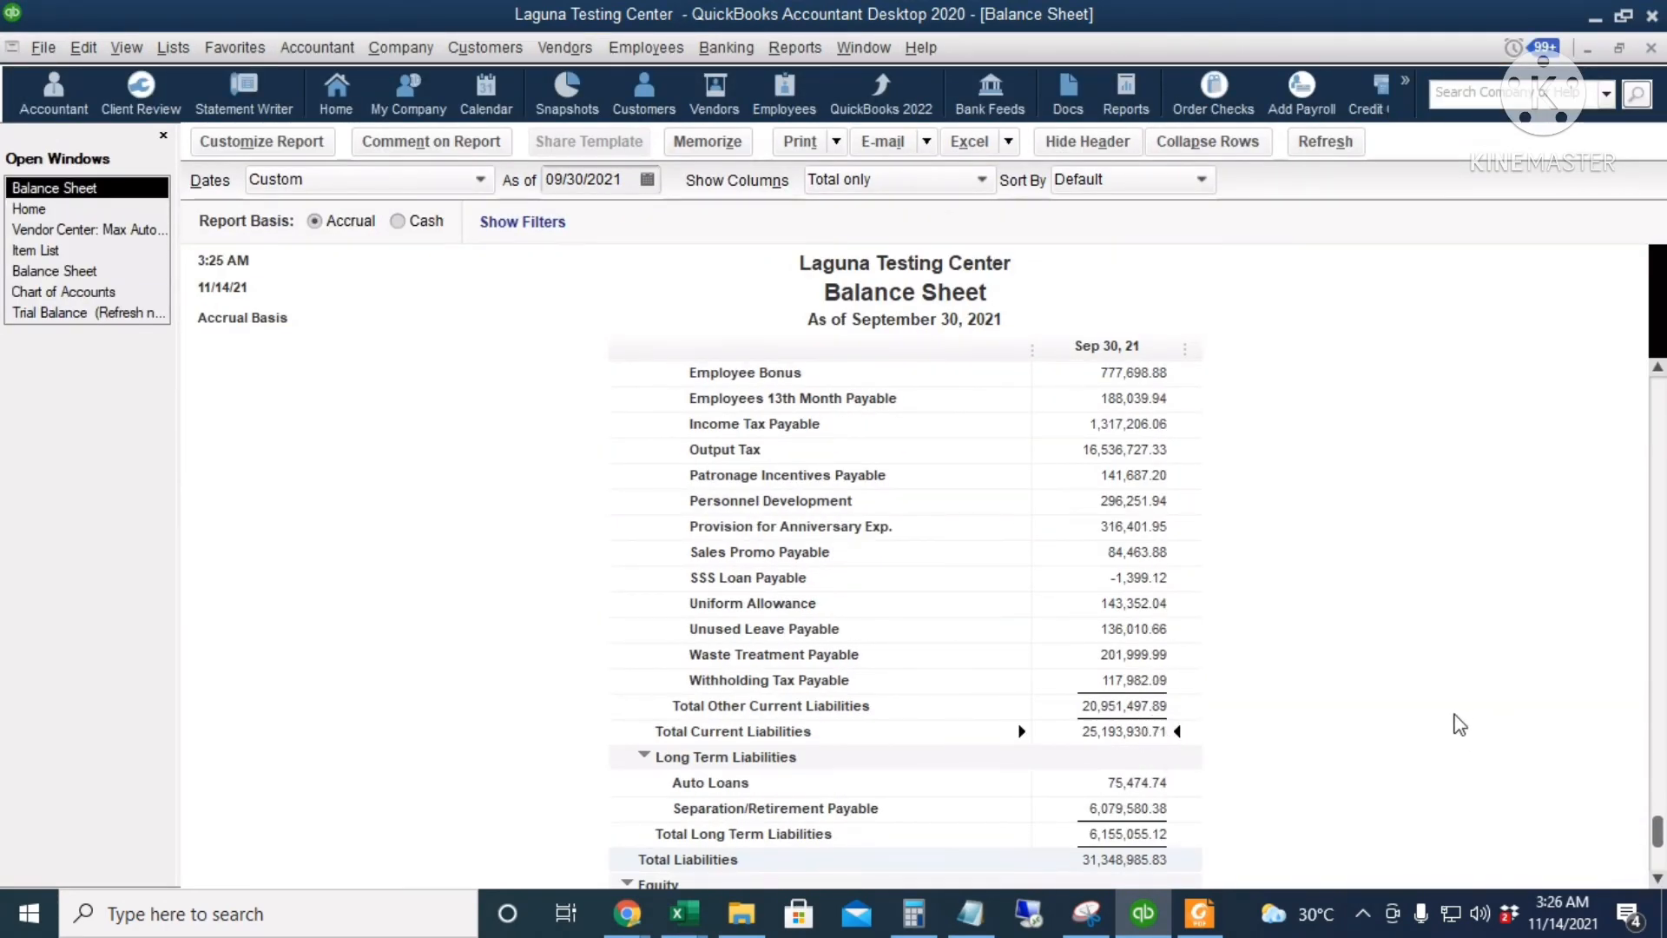
Compare the long-term liabilities and Total Liabilities on the QuickBooks balance sheet with the Excel reference.
scroll(1402, 727, down, 2)
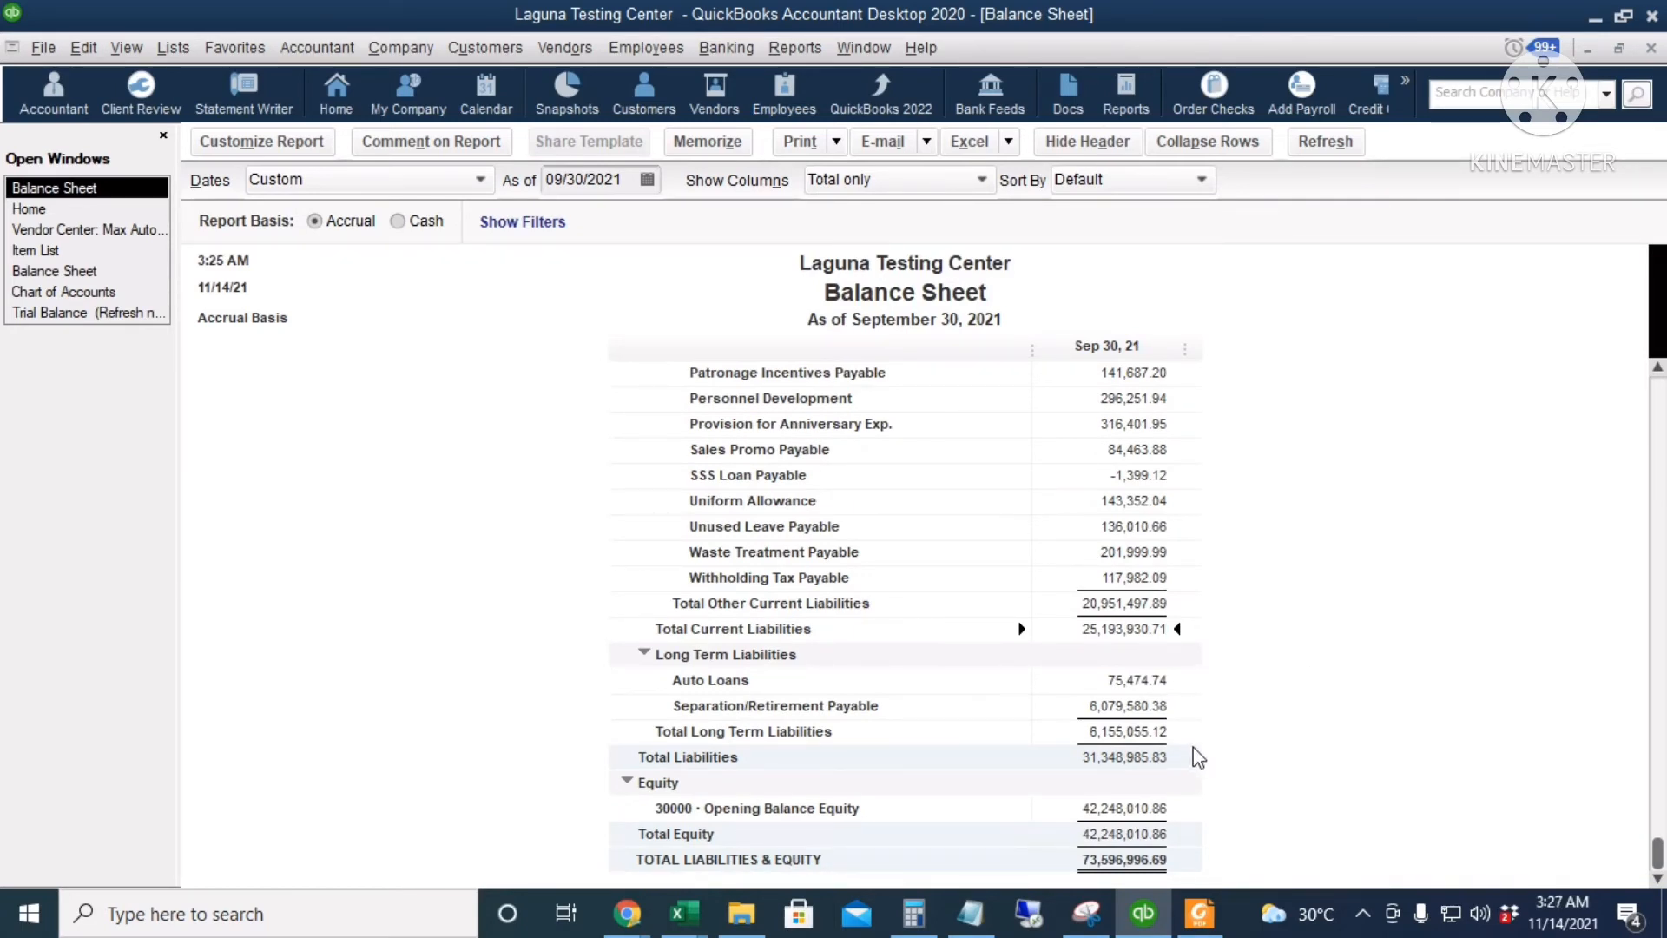
click(1147, 722)
click(1155, 681)
click(1146, 707)
click(1145, 731)
click(1120, 756)
key(alt+Tab)
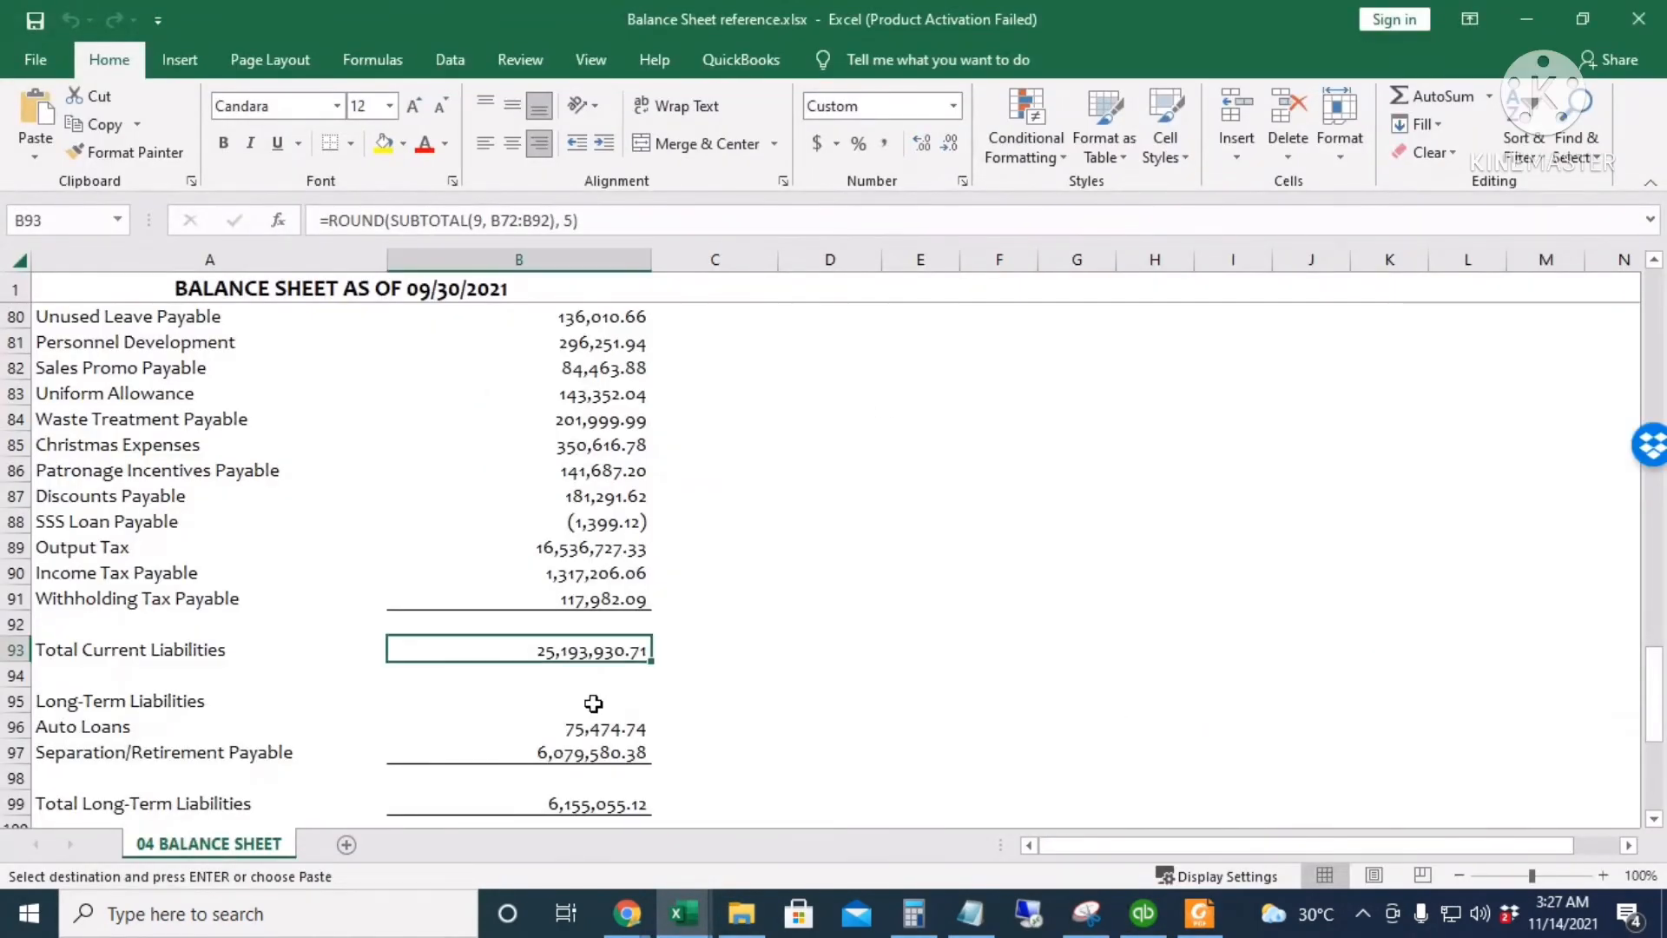
scroll(658, 690, down, 2)
scroll(770, 663, down, 3)
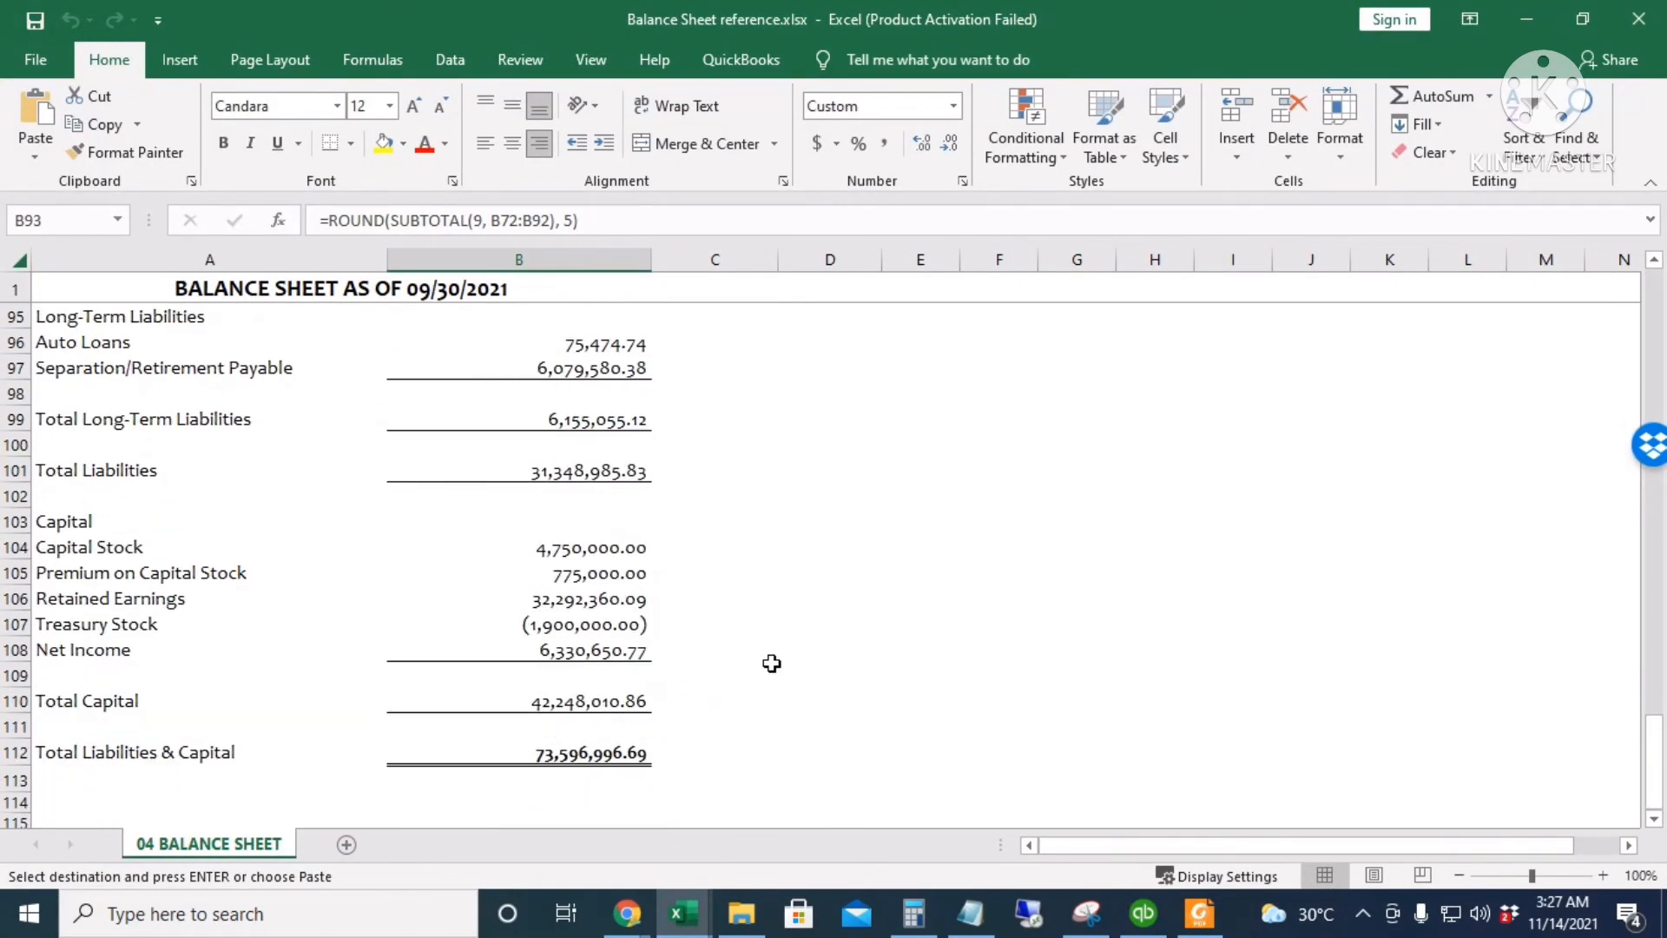
scroll(771, 662, up, 1)
click(603, 546)
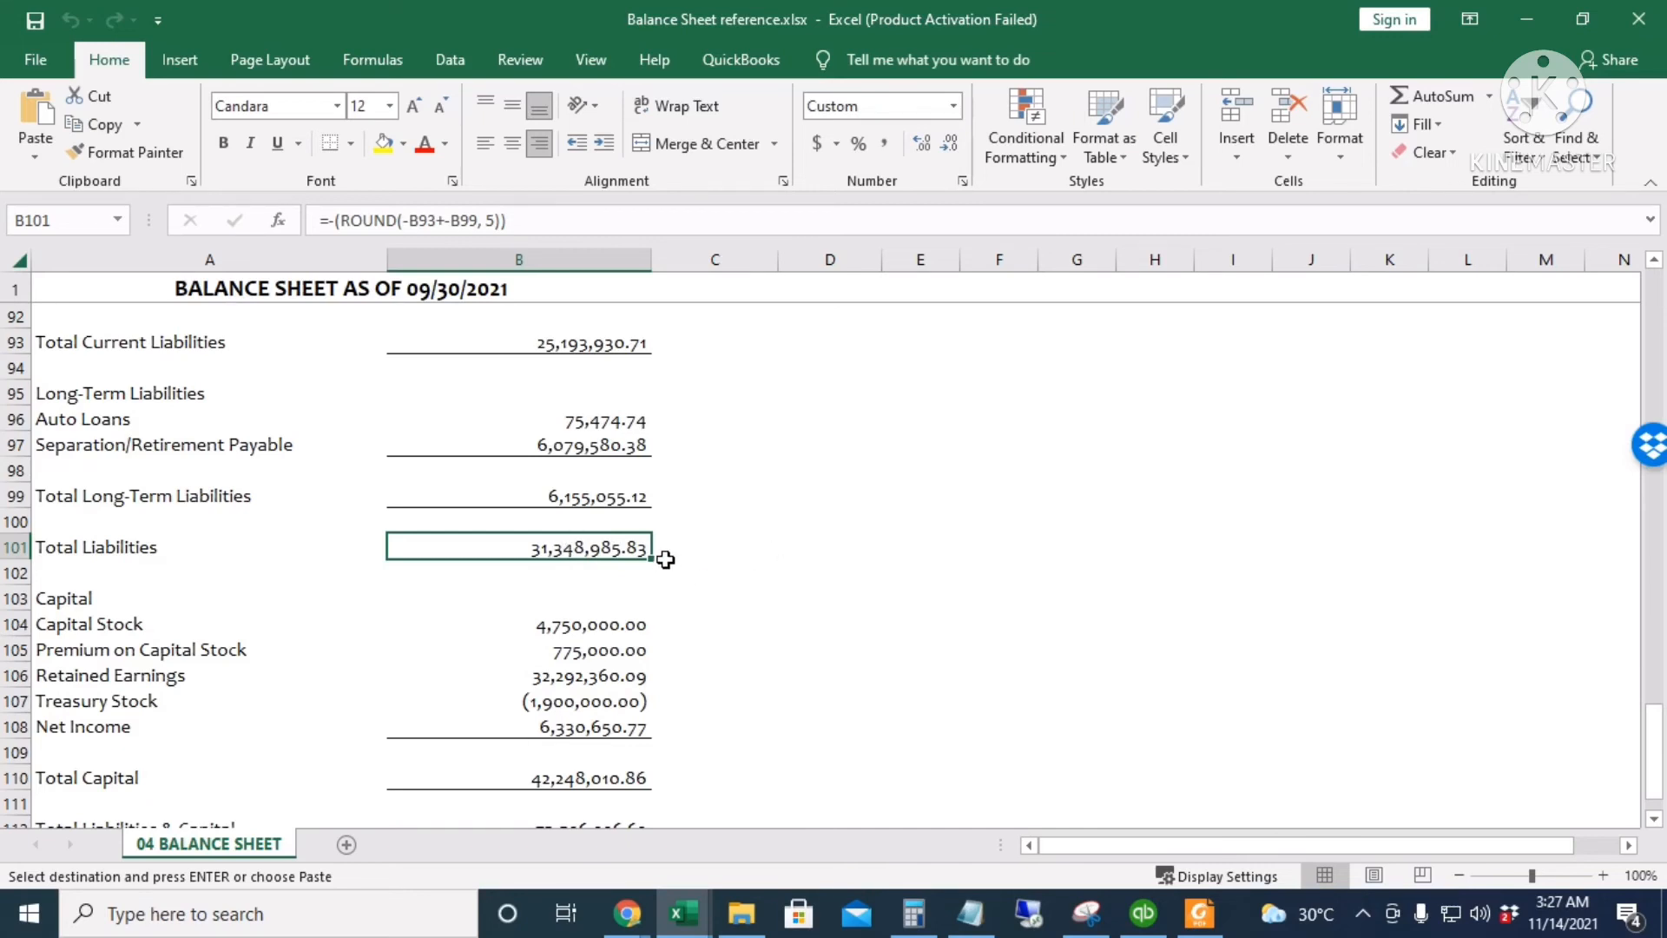
key(alt+Tab)
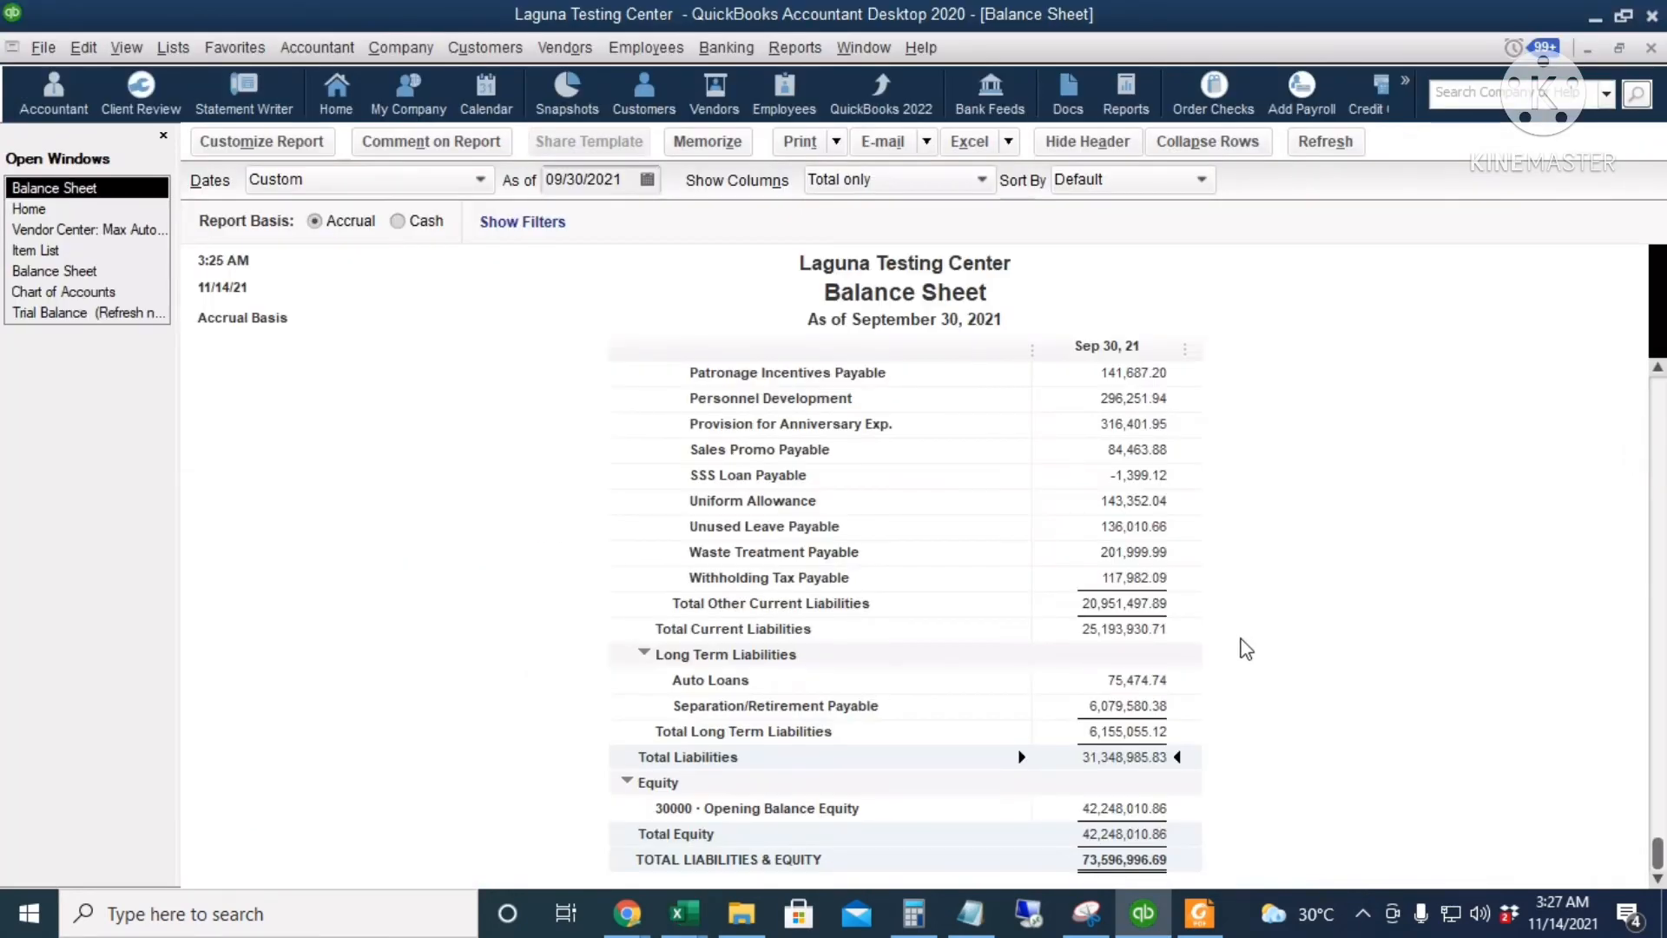
Compare Opening Balance Equity on the QuickBooks balance sheet with Total Capital in the Excel reference.
click(1129, 809)
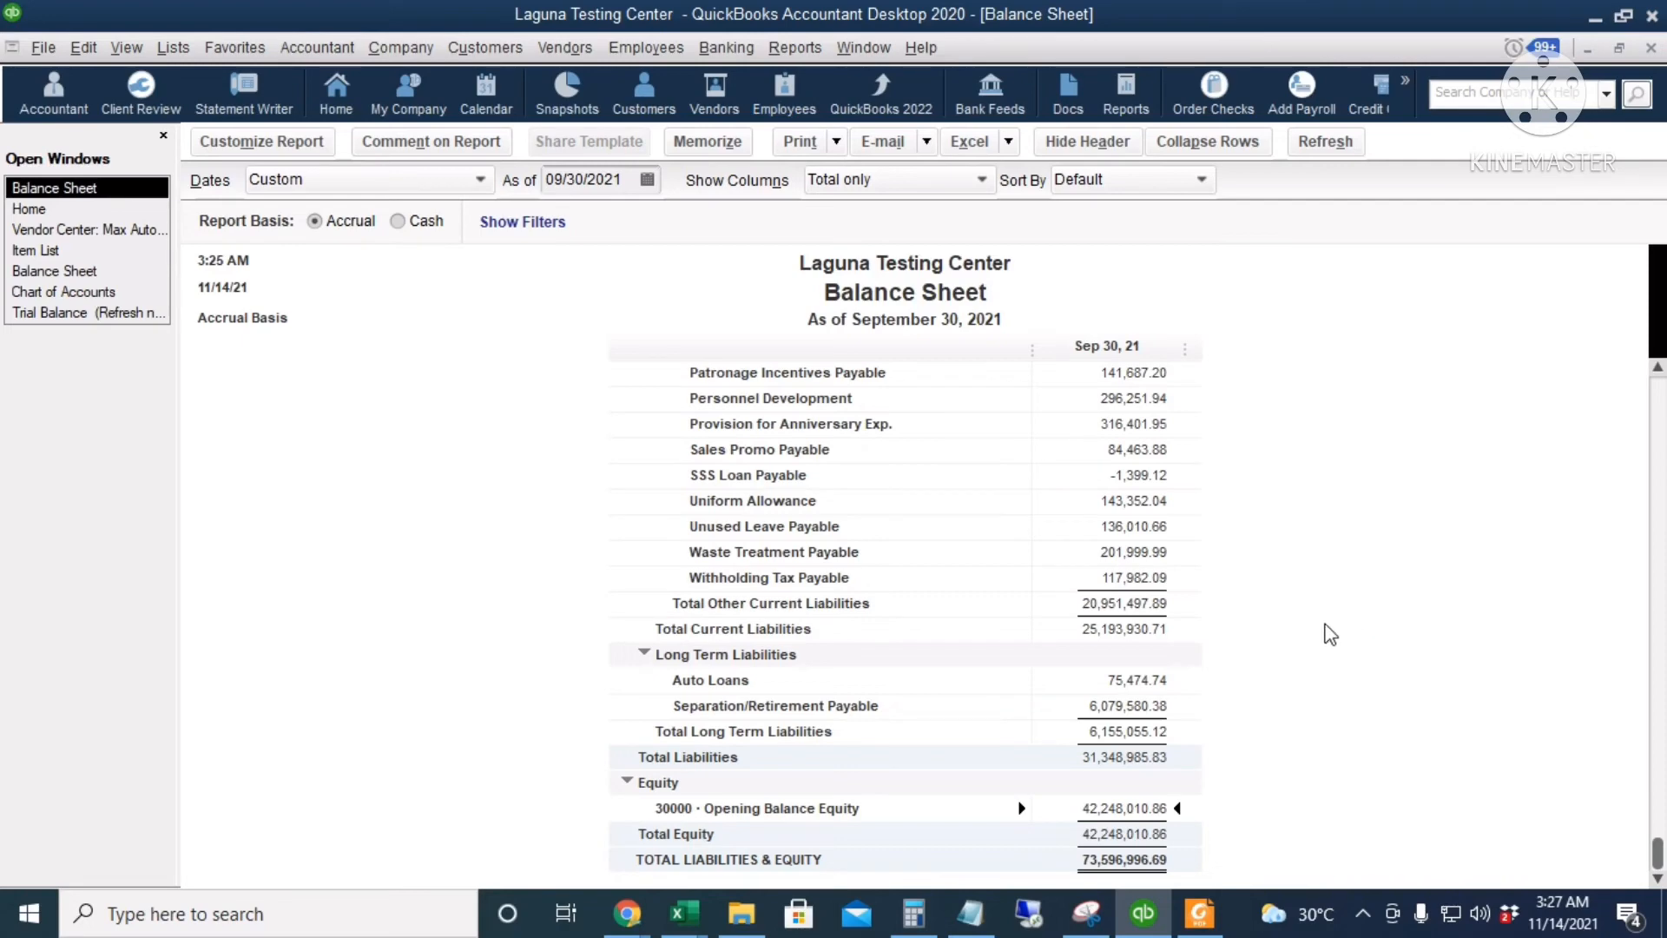
key(alt+Tab)
scroll(590, 686, down, 3)
click(597, 549)
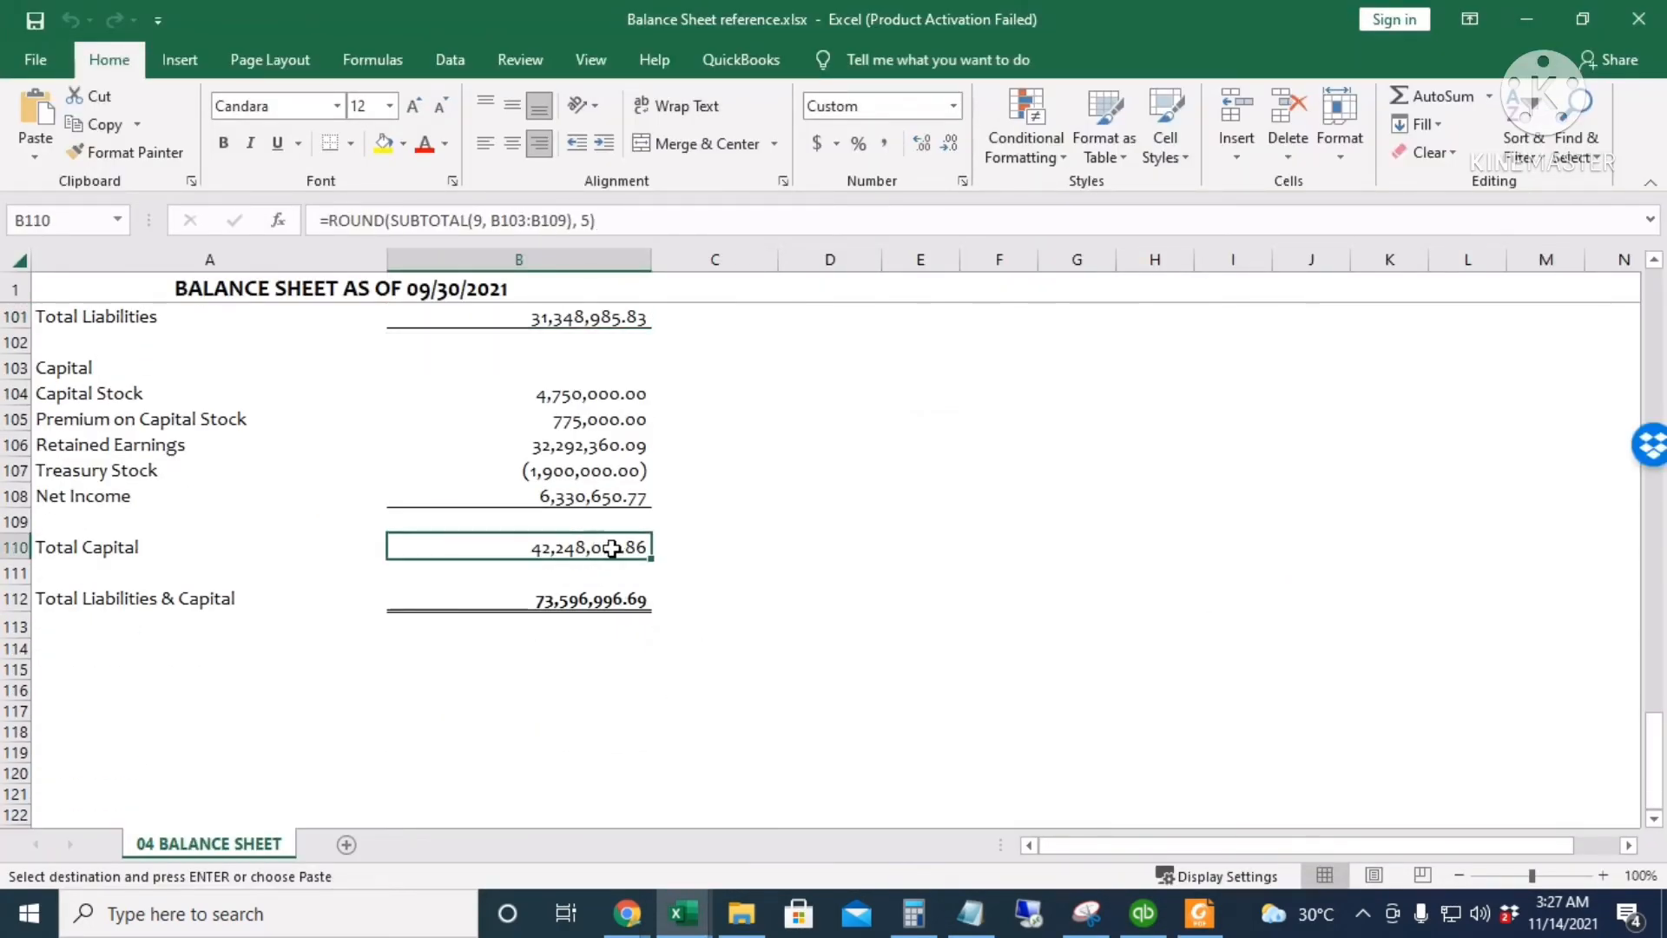
scroll(716, 583, up, 1)
drag(138, 620, 542, 618)
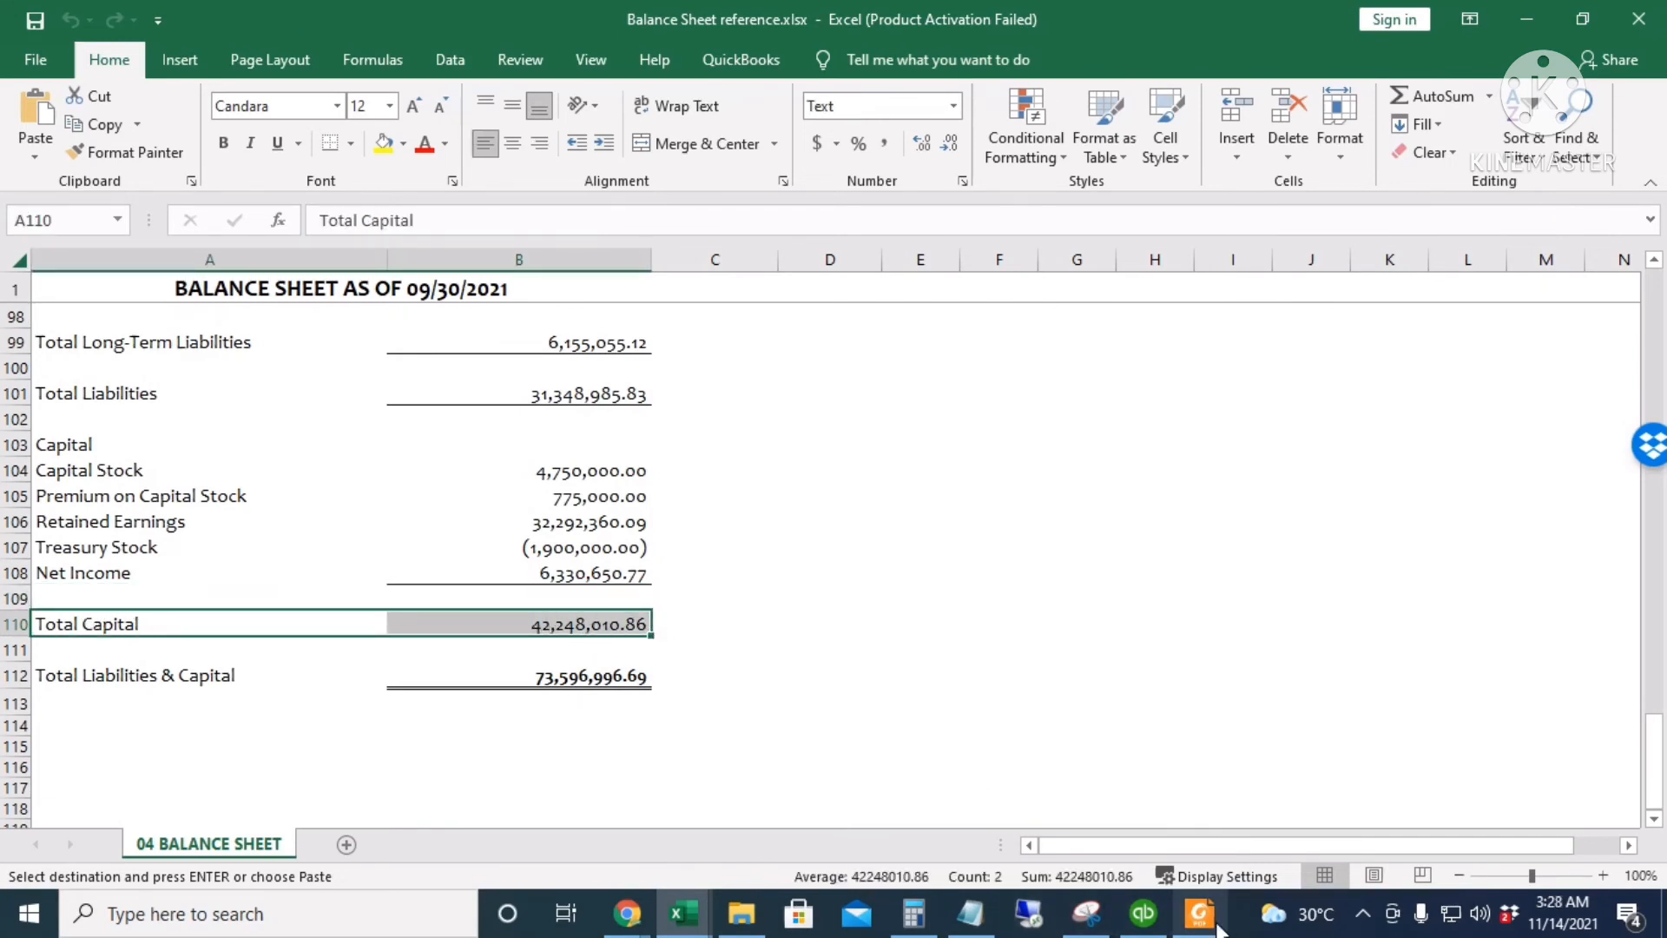
Read step 5 in the PDF guide, and review the capital accounts and Net Income in the Excel reference.
click(1199, 914)
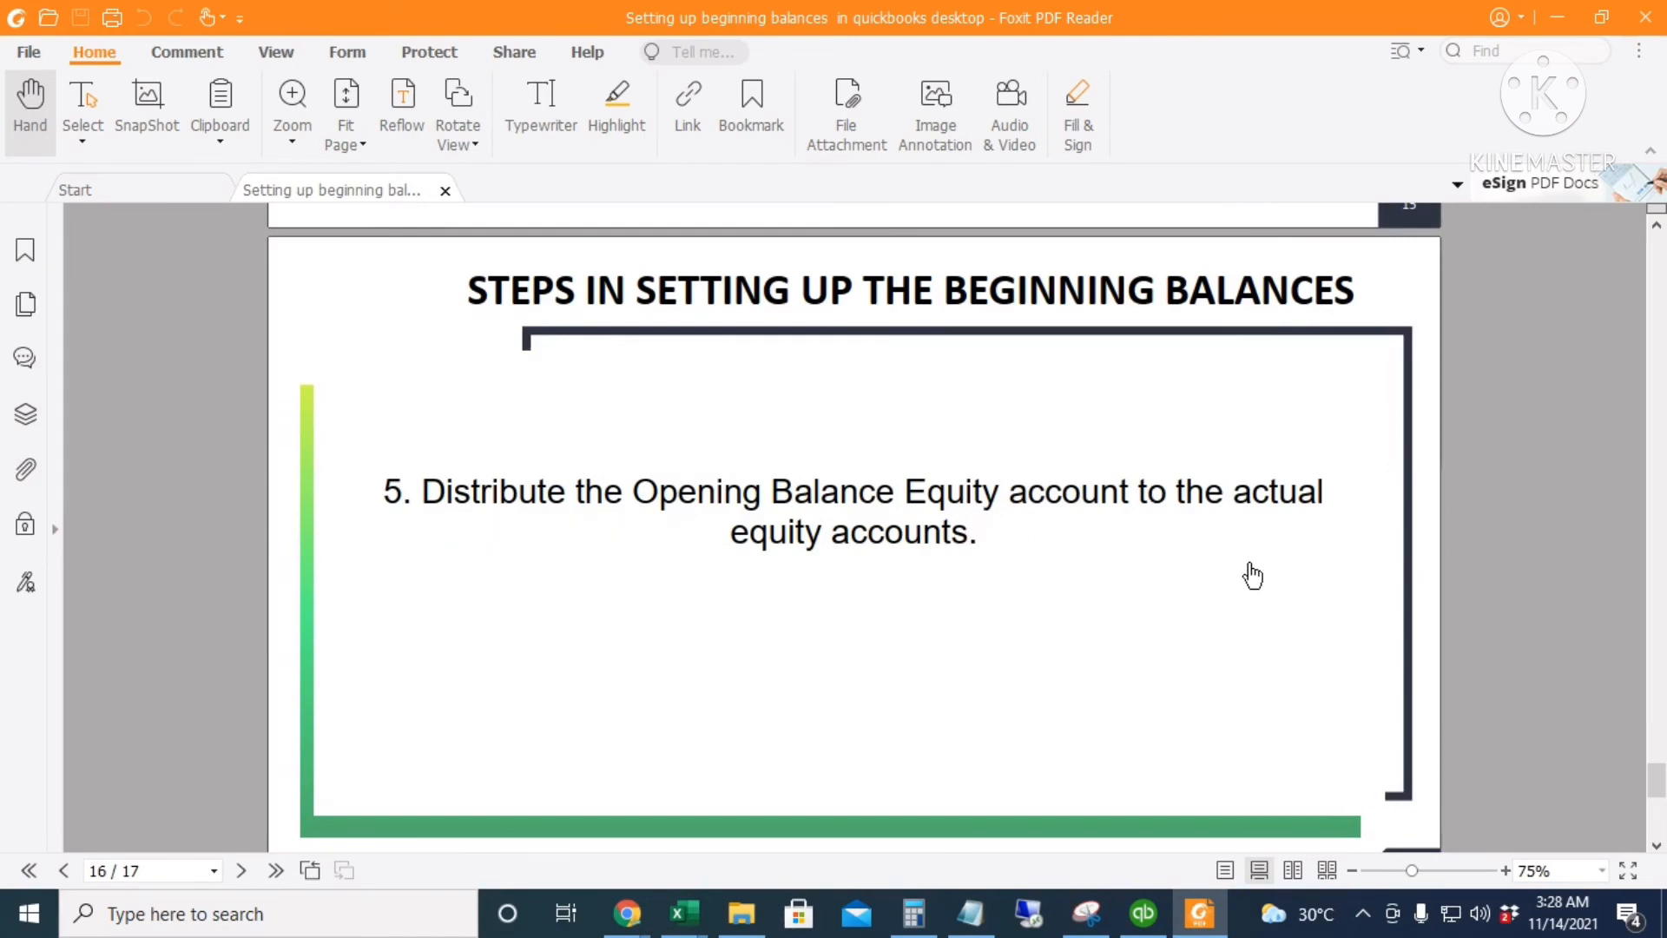
key(alt+Tab)
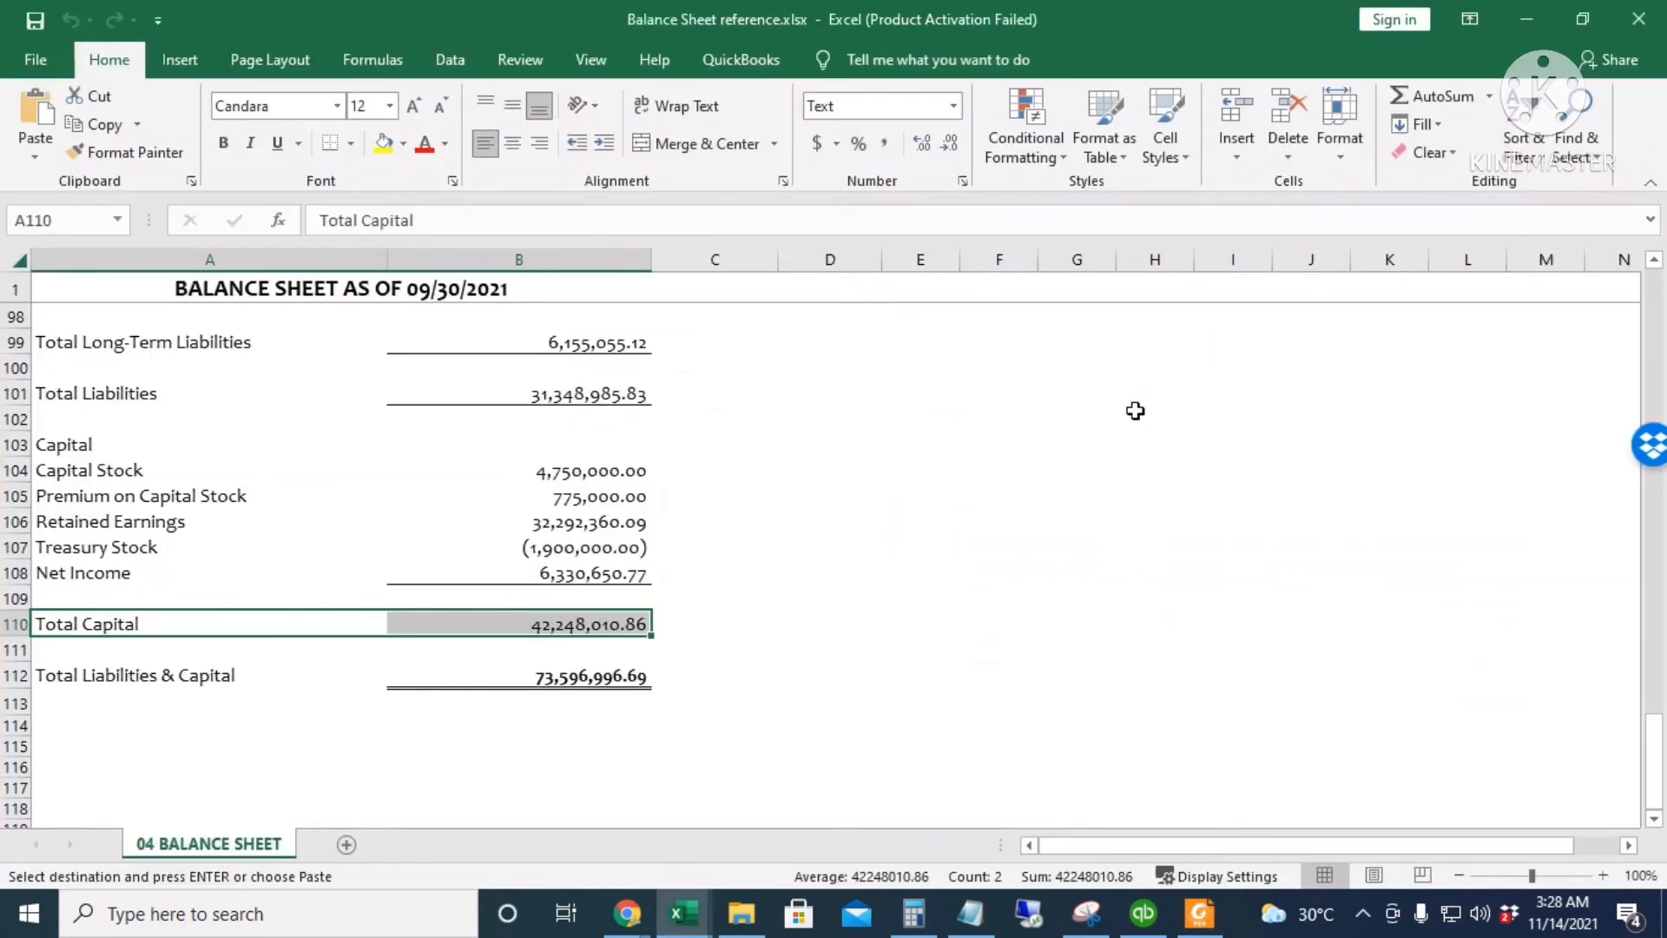
drag(96, 466, 575, 588)
drag(78, 572, 560, 573)
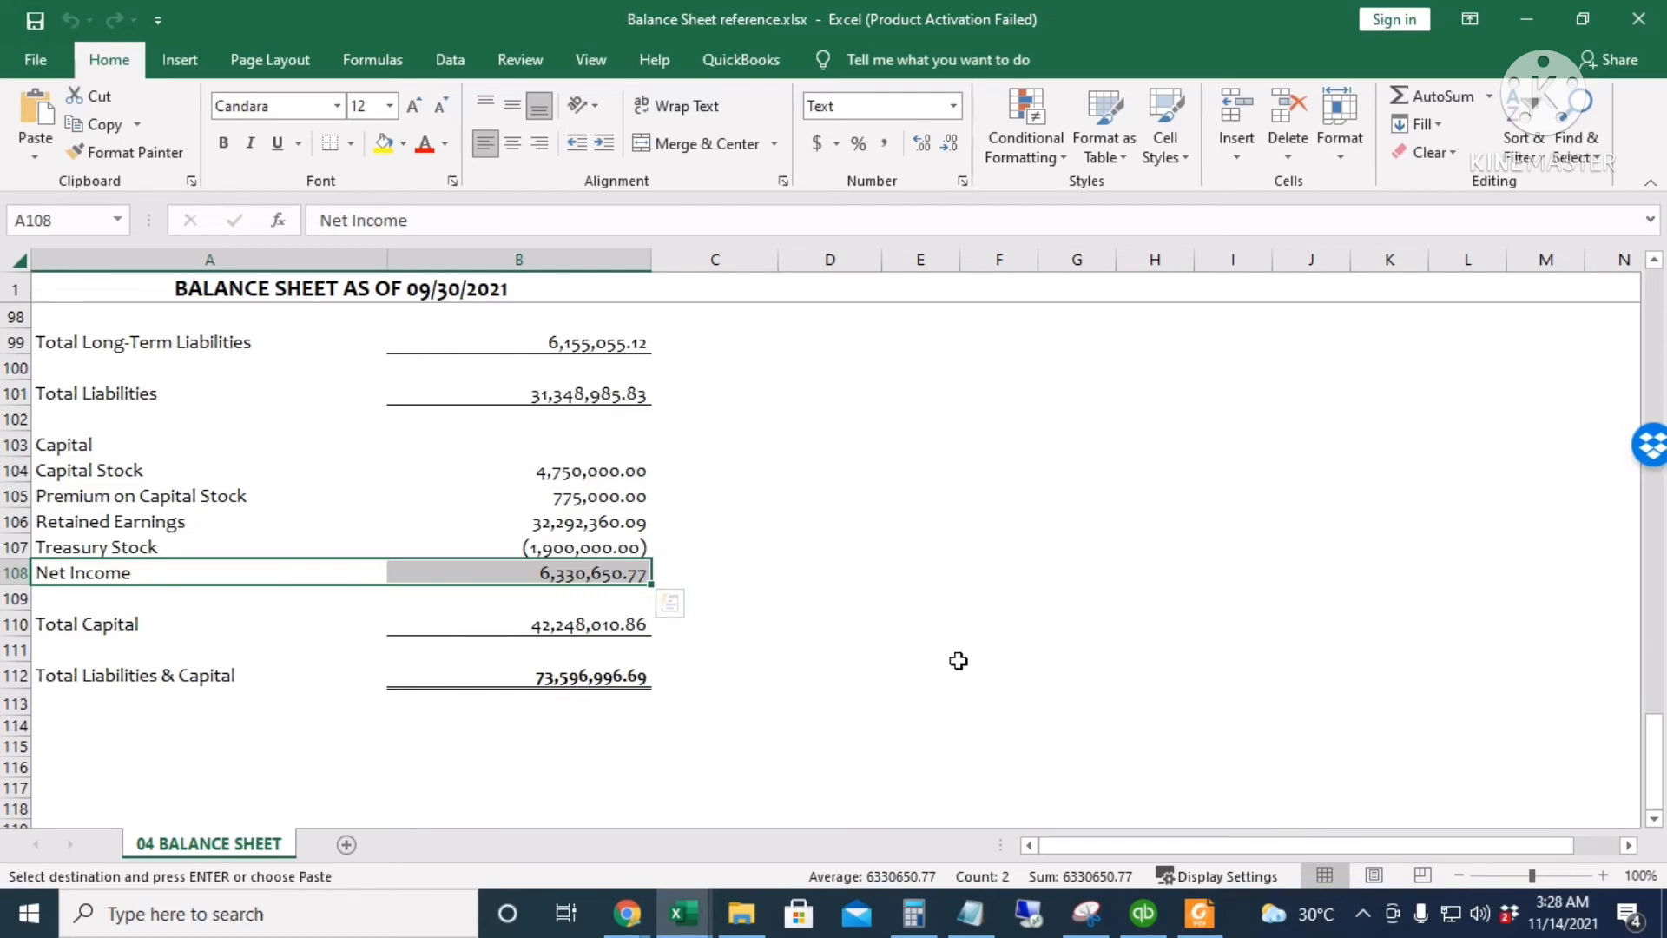
Switch to QuickBooks and open a new general journal entry.
mouse_move(1144, 912)
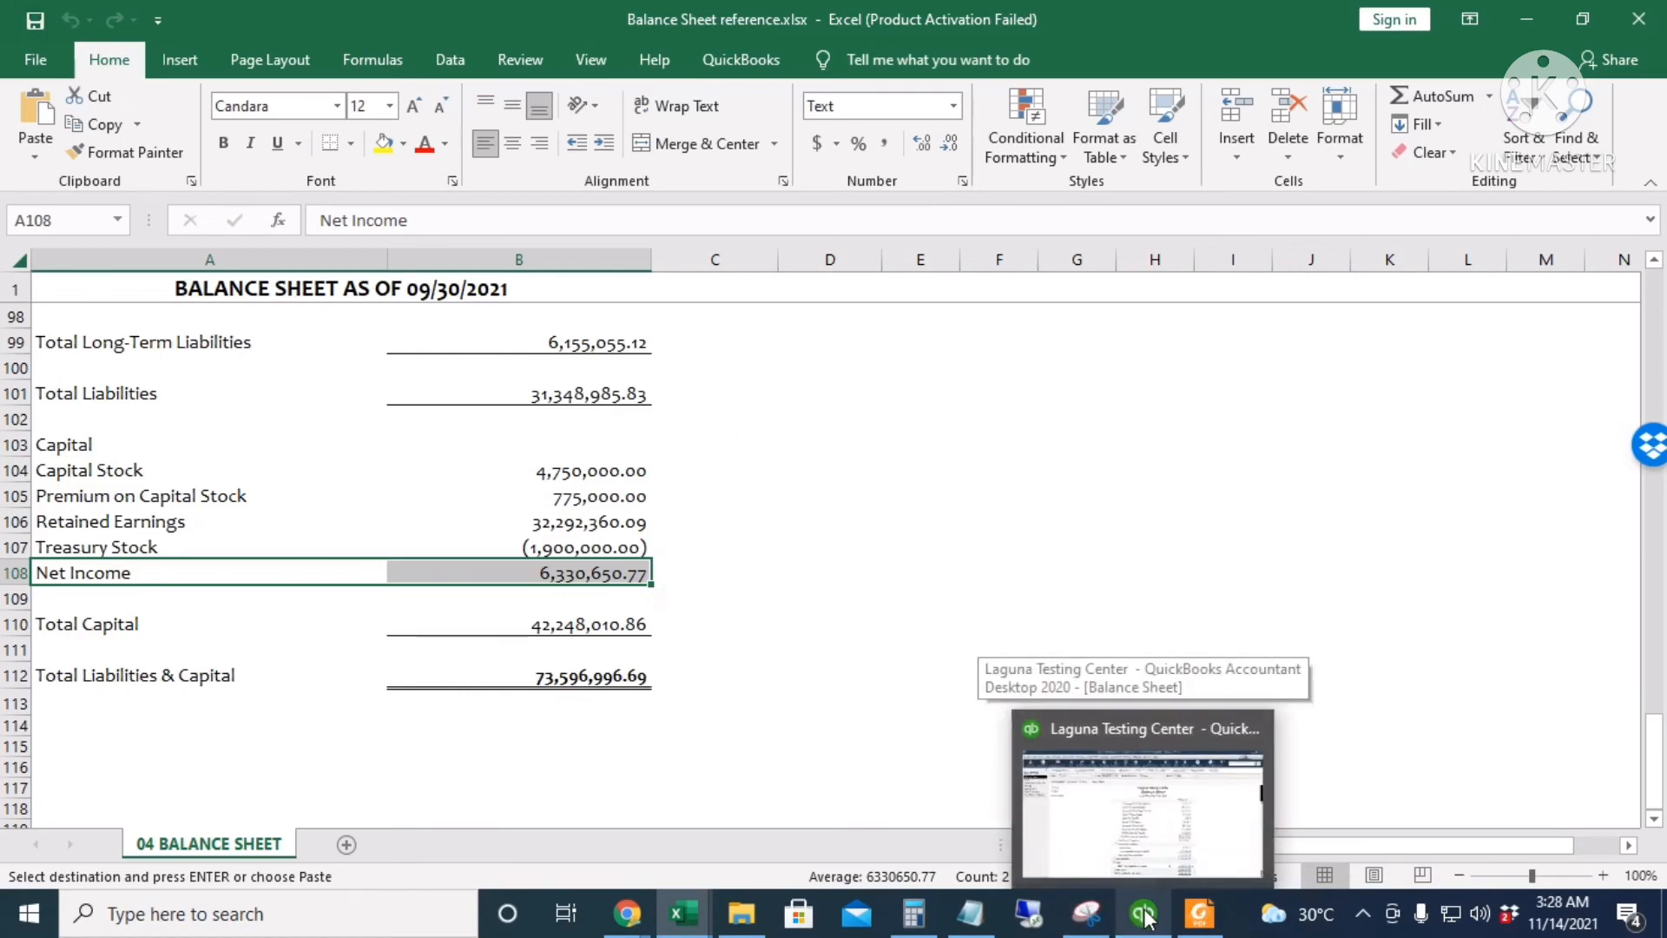
click(1146, 918)
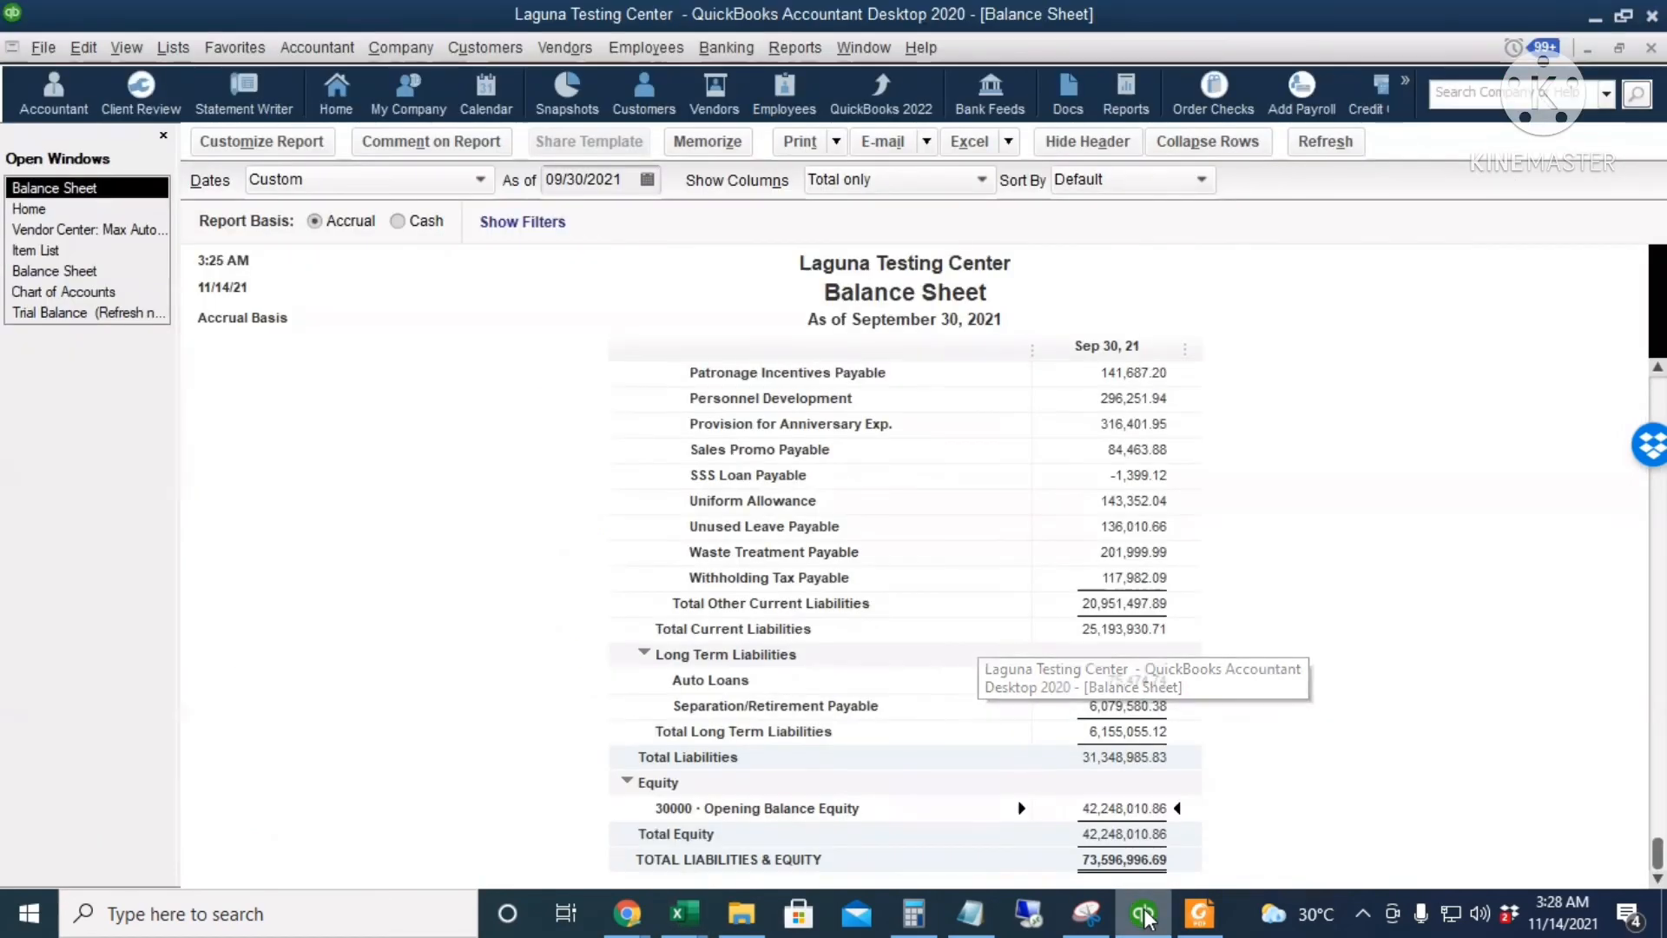
click(396, 52)
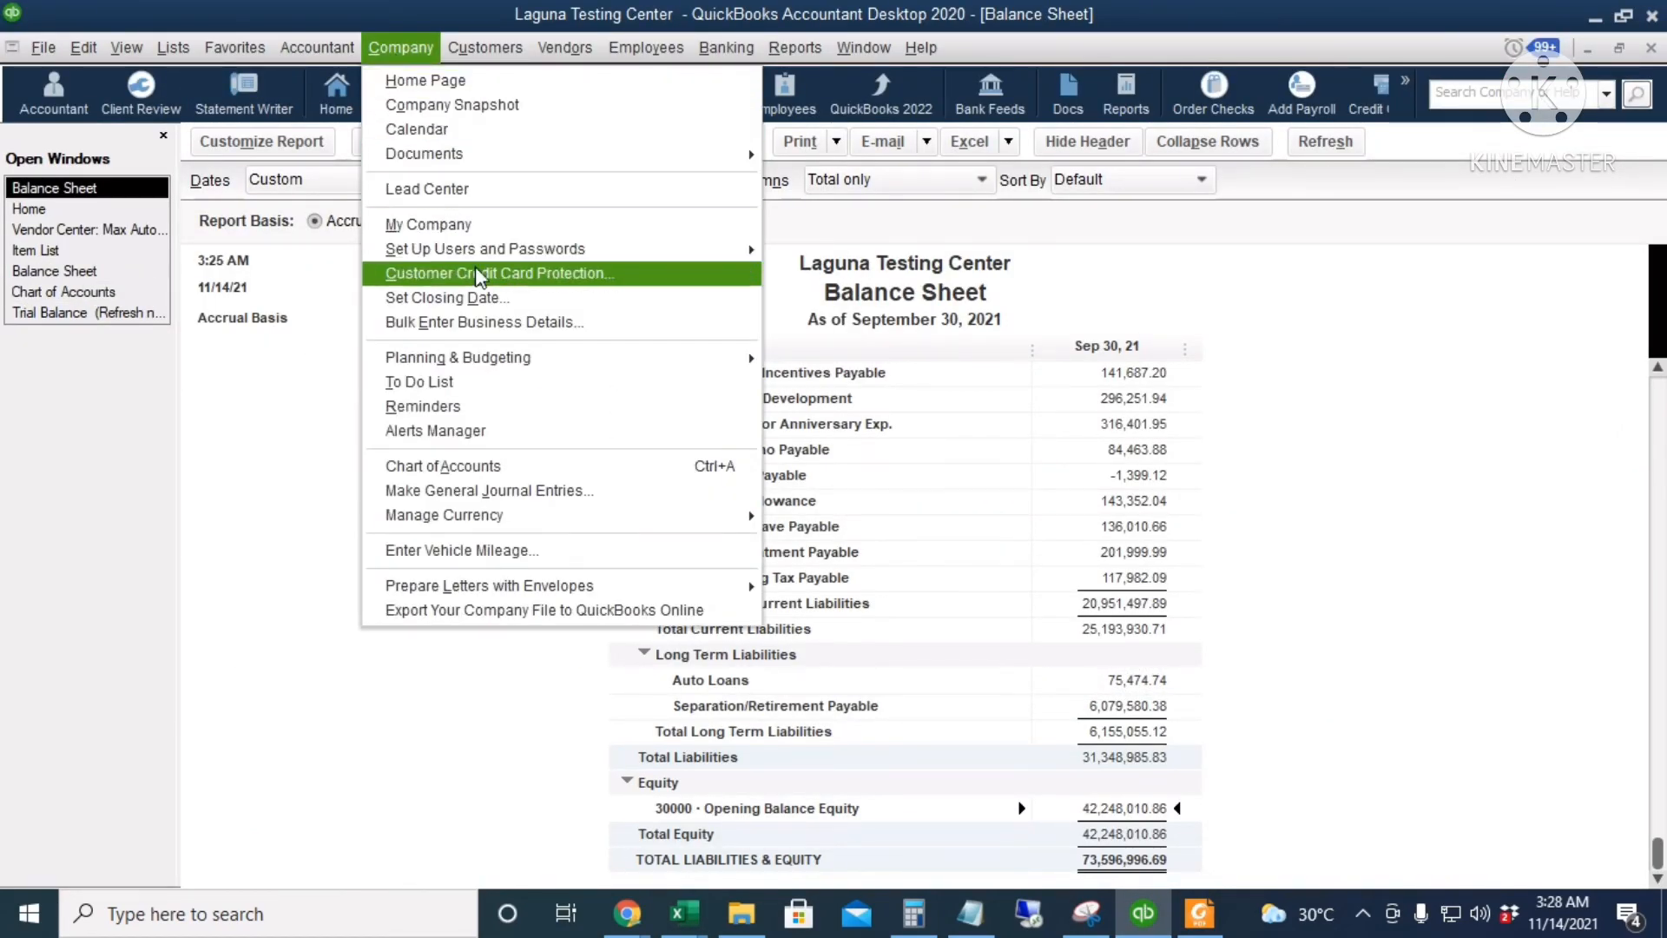
click(572, 493)
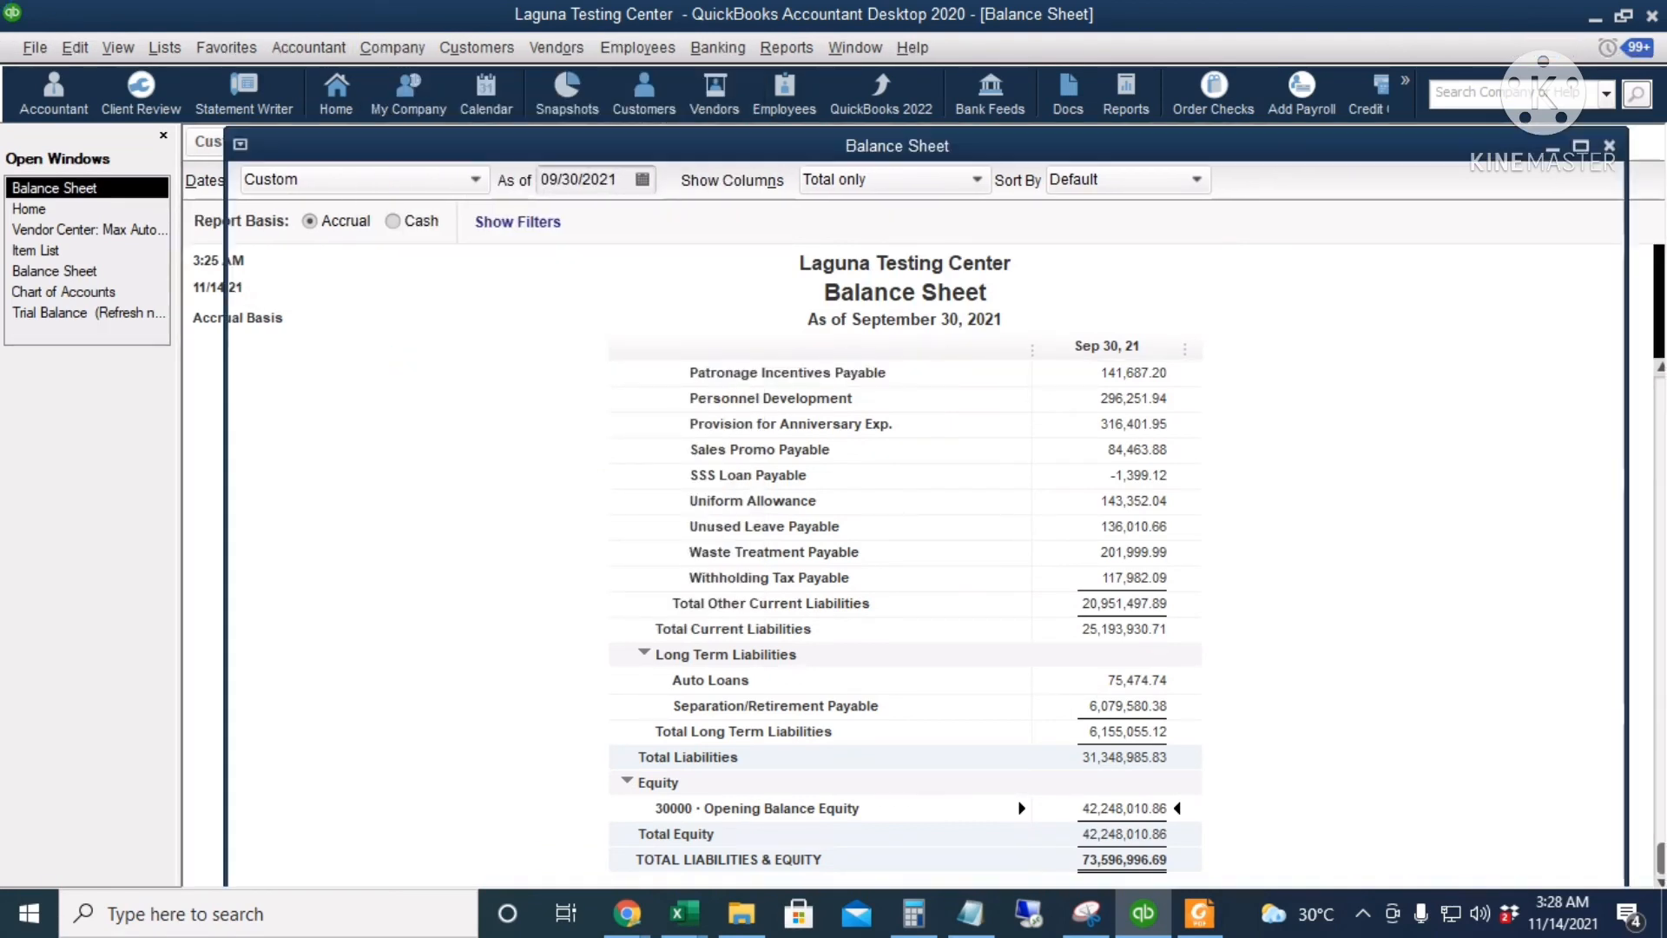
click(1142, 416)
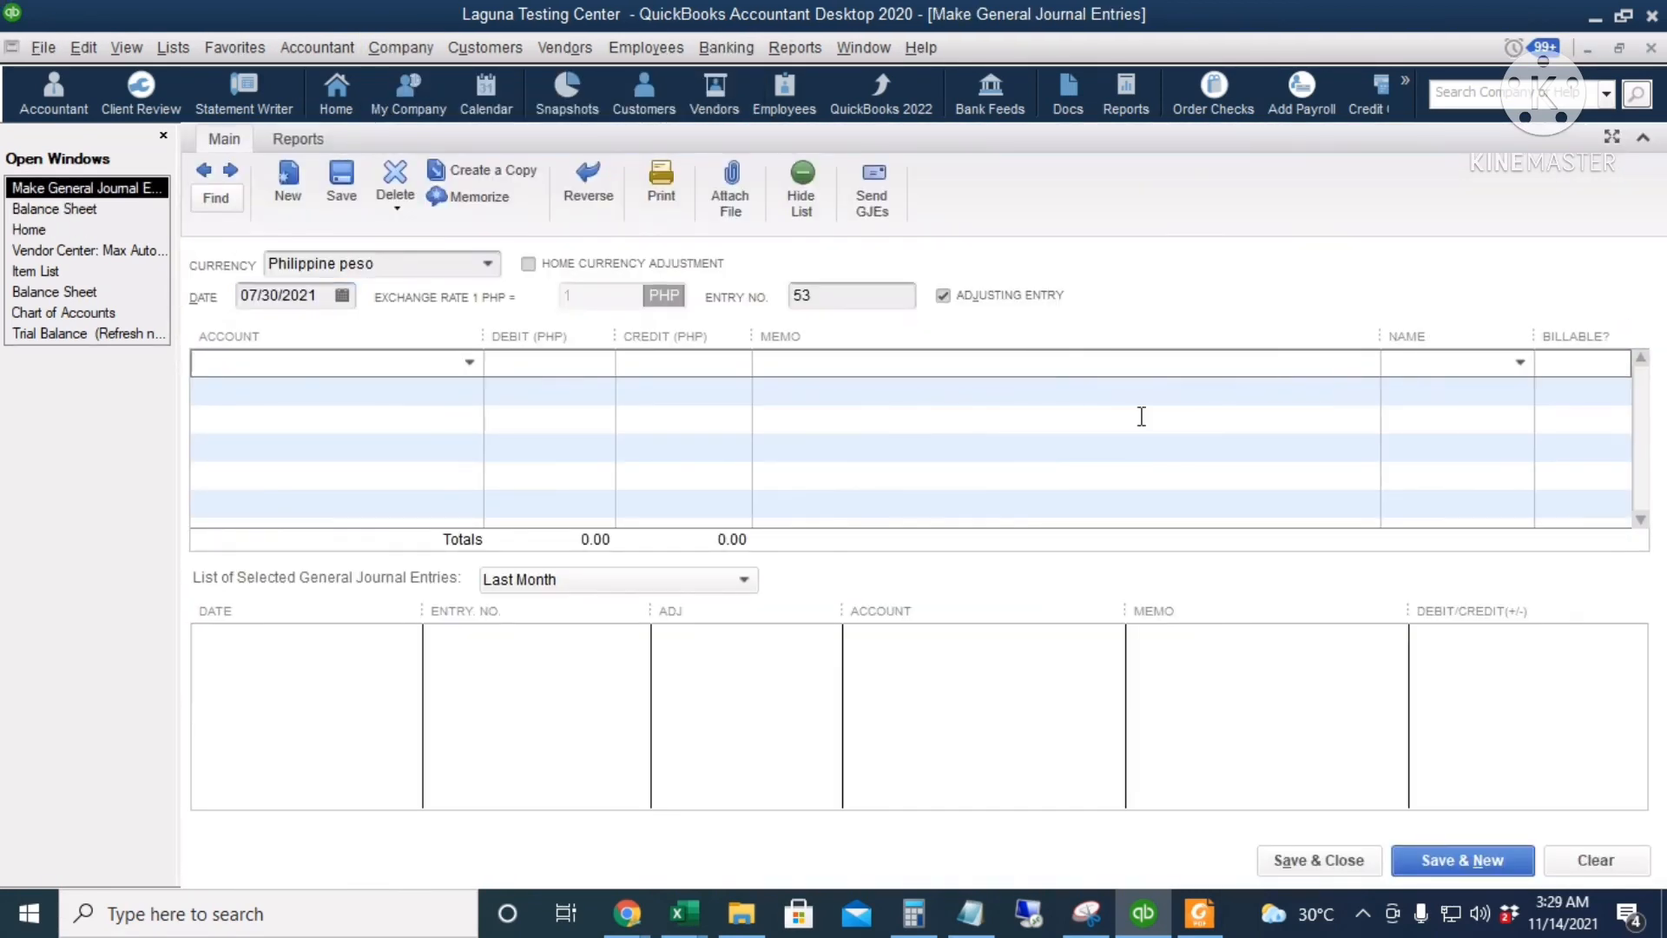
Credit 30100 · Capital Stock with 4,750,000.00 from the Excel reference, using the memo "To distribute the opening balance equity account".
text(Capital Stock)
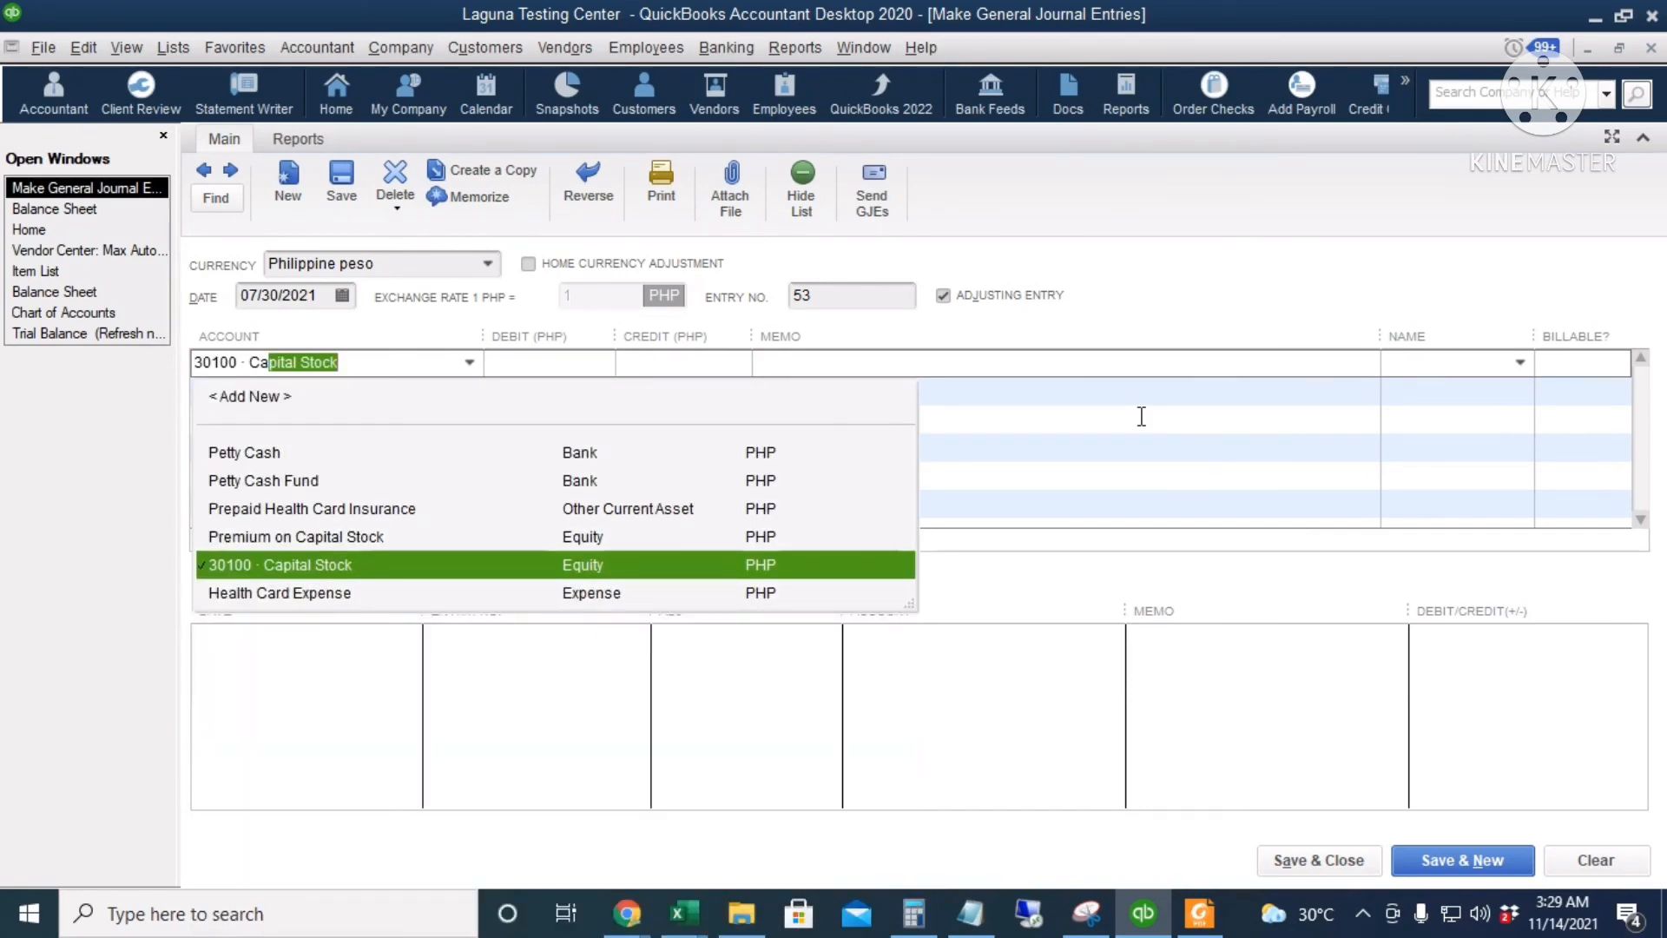
key(alt+Tab)
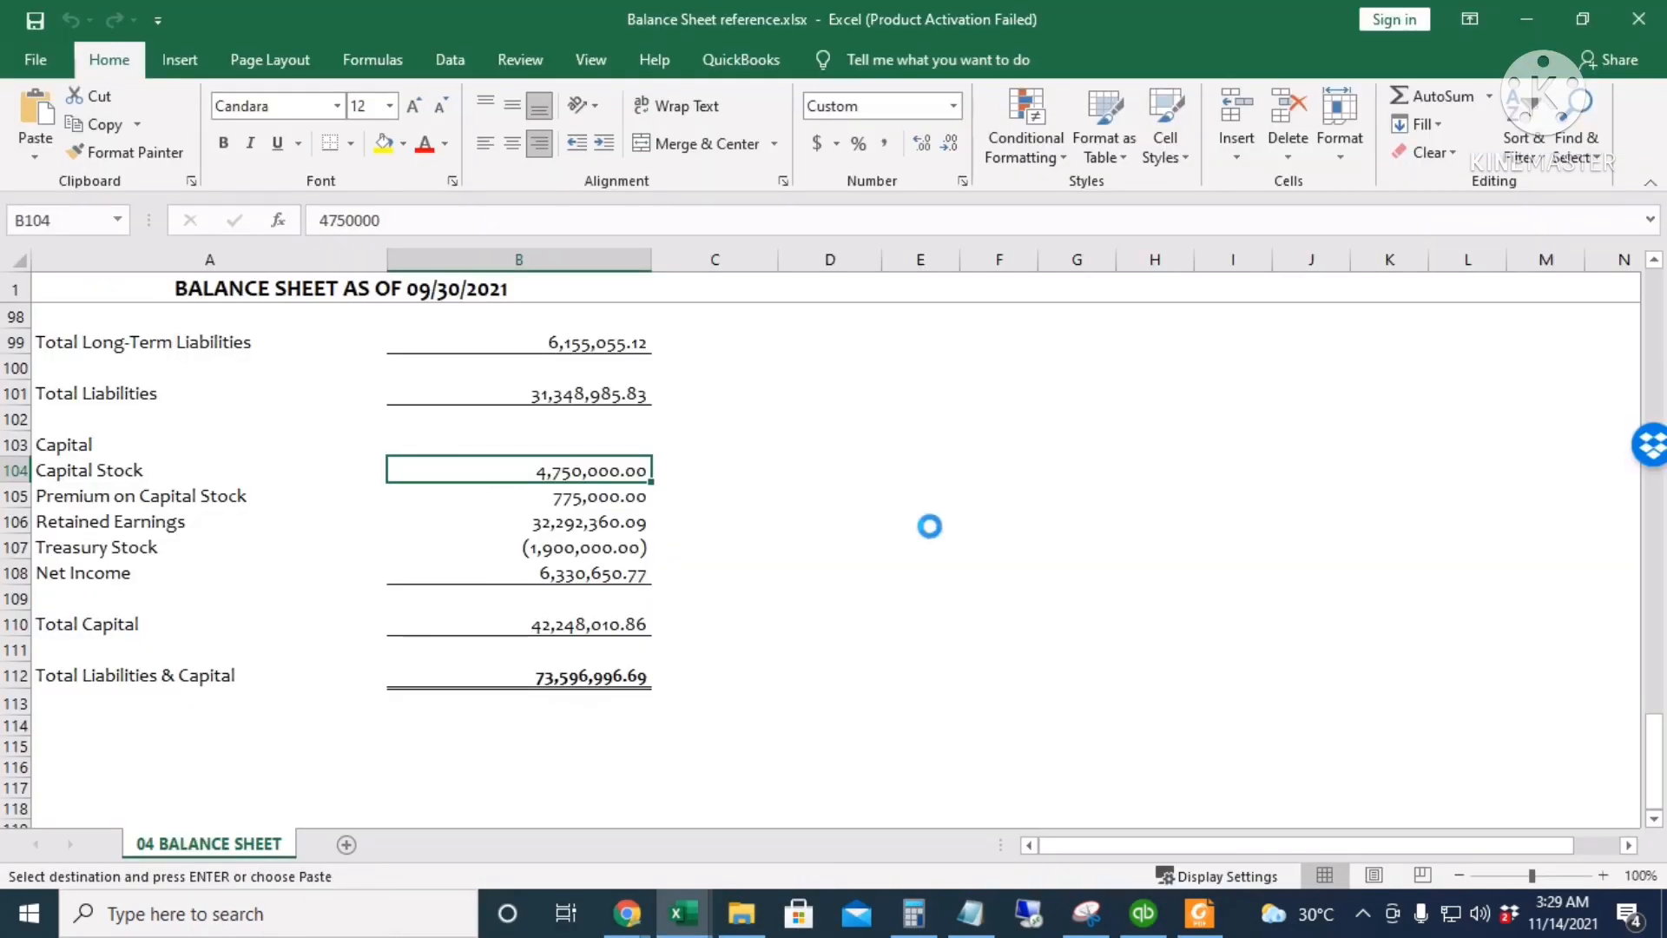
key(alt+Tab)
click(636, 362)
text(4,750,000.00)
key(Tab)
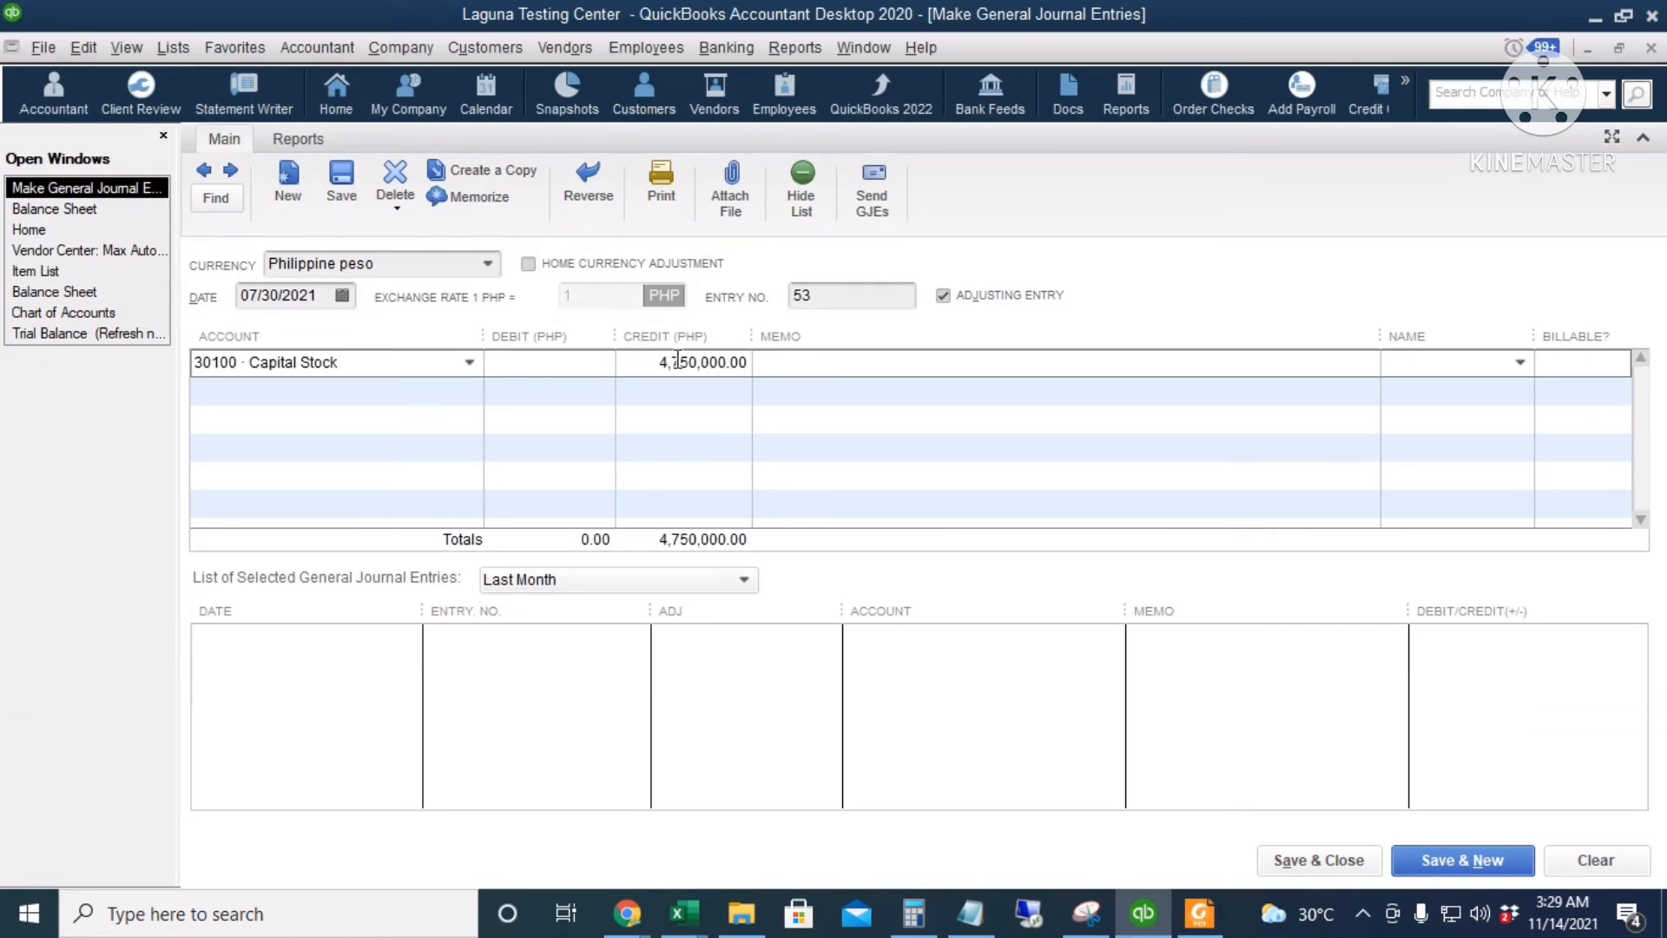
text(To distribute the opening bbalance e)
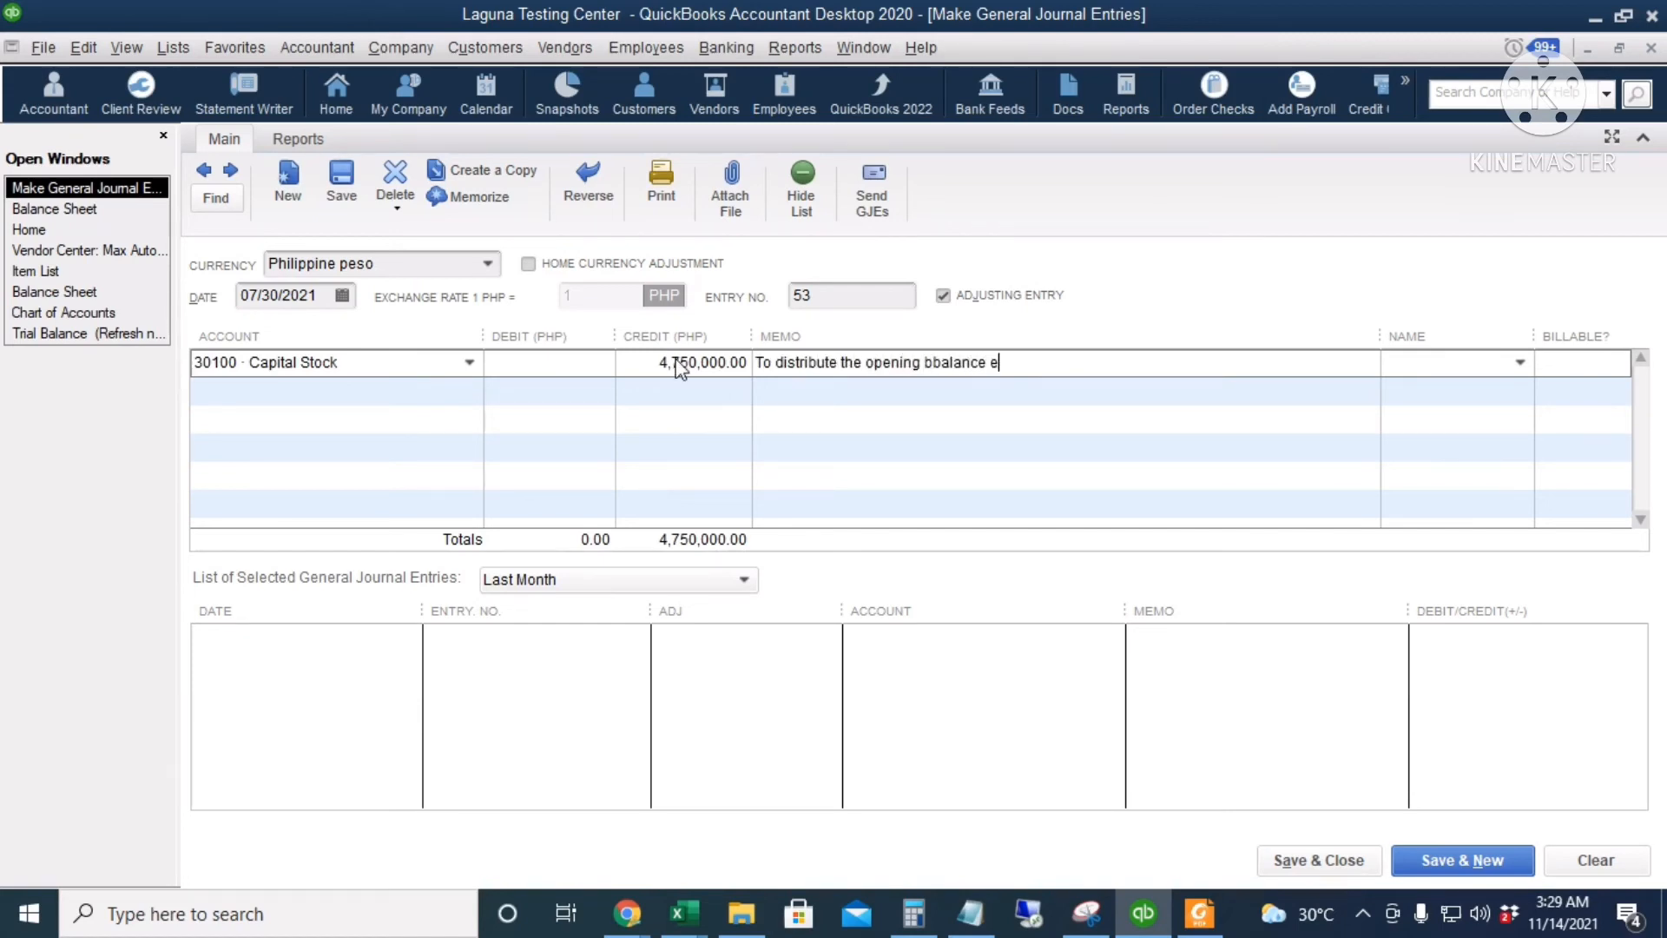
text(quity account)
Add a journal line crediting Premium on Capital Stock with 775,000.00 from the Excel reference.
key(alt+Tab)
click(223, 495)
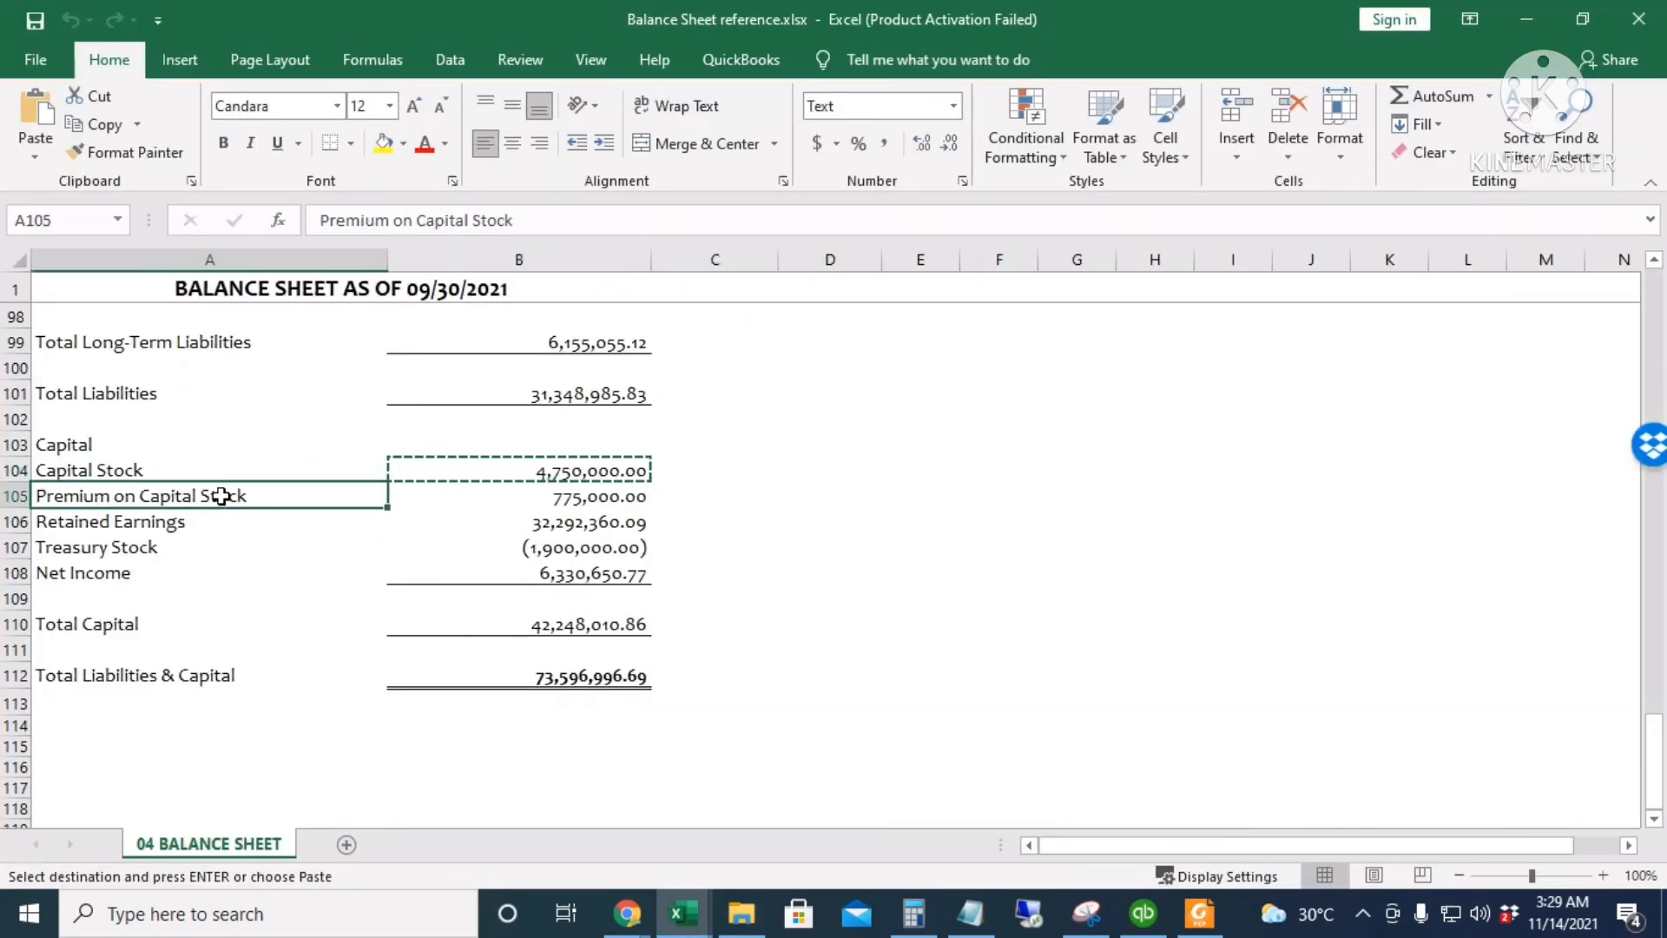
click(555, 495)
key(alt+Tab)
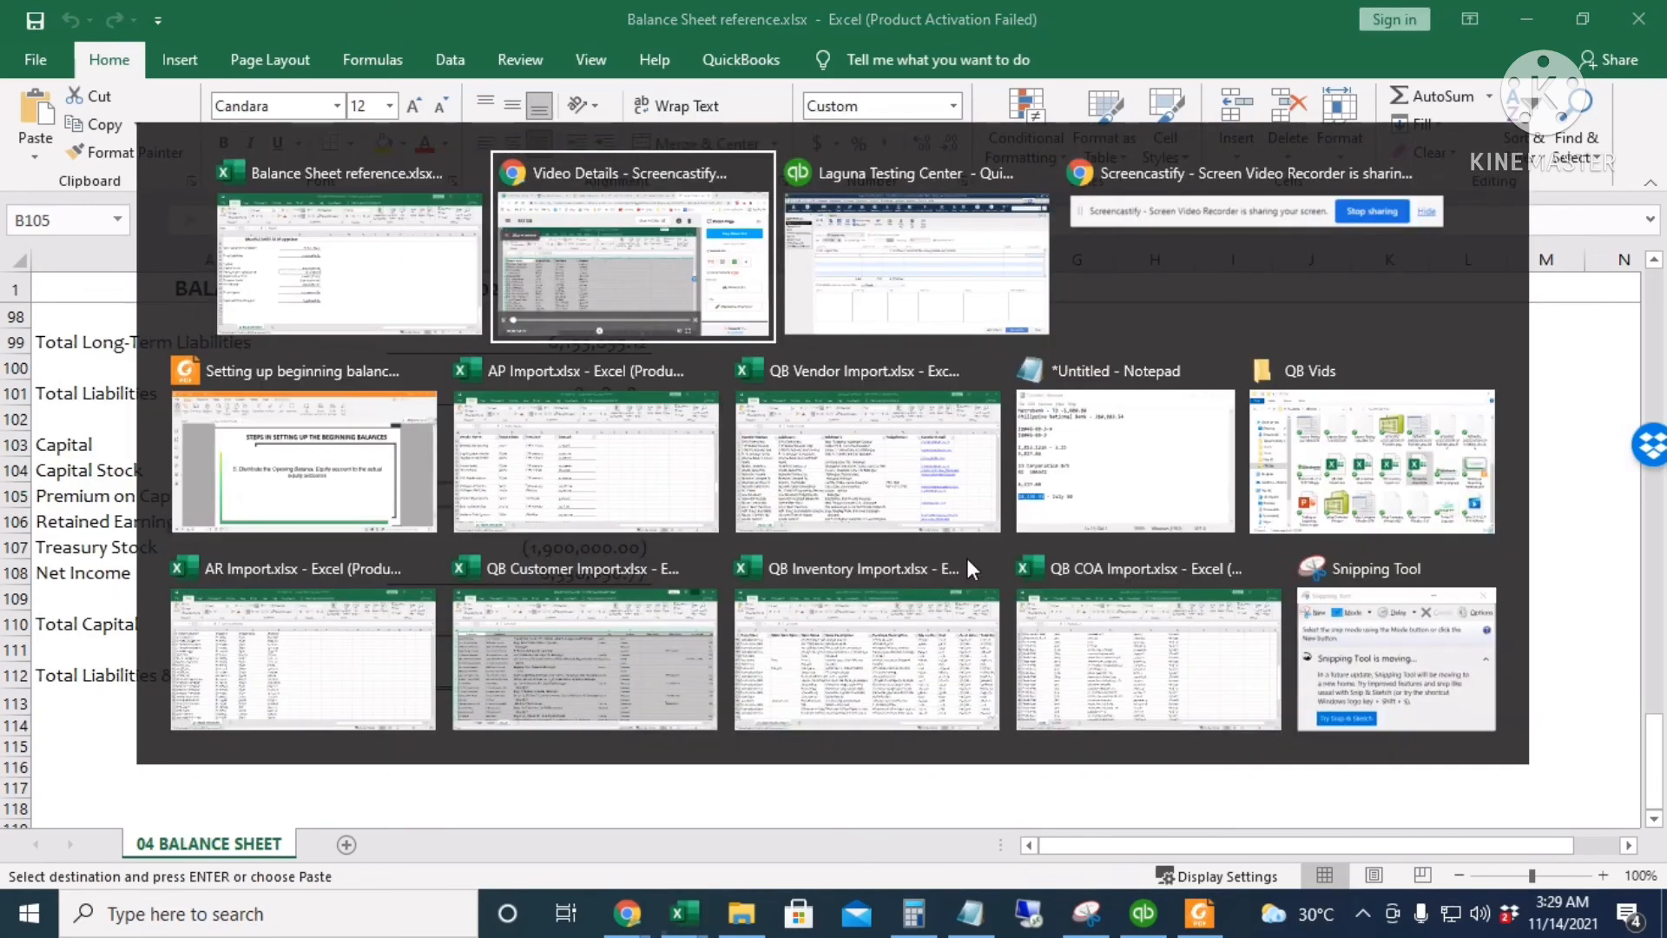
key(alt+Tab)
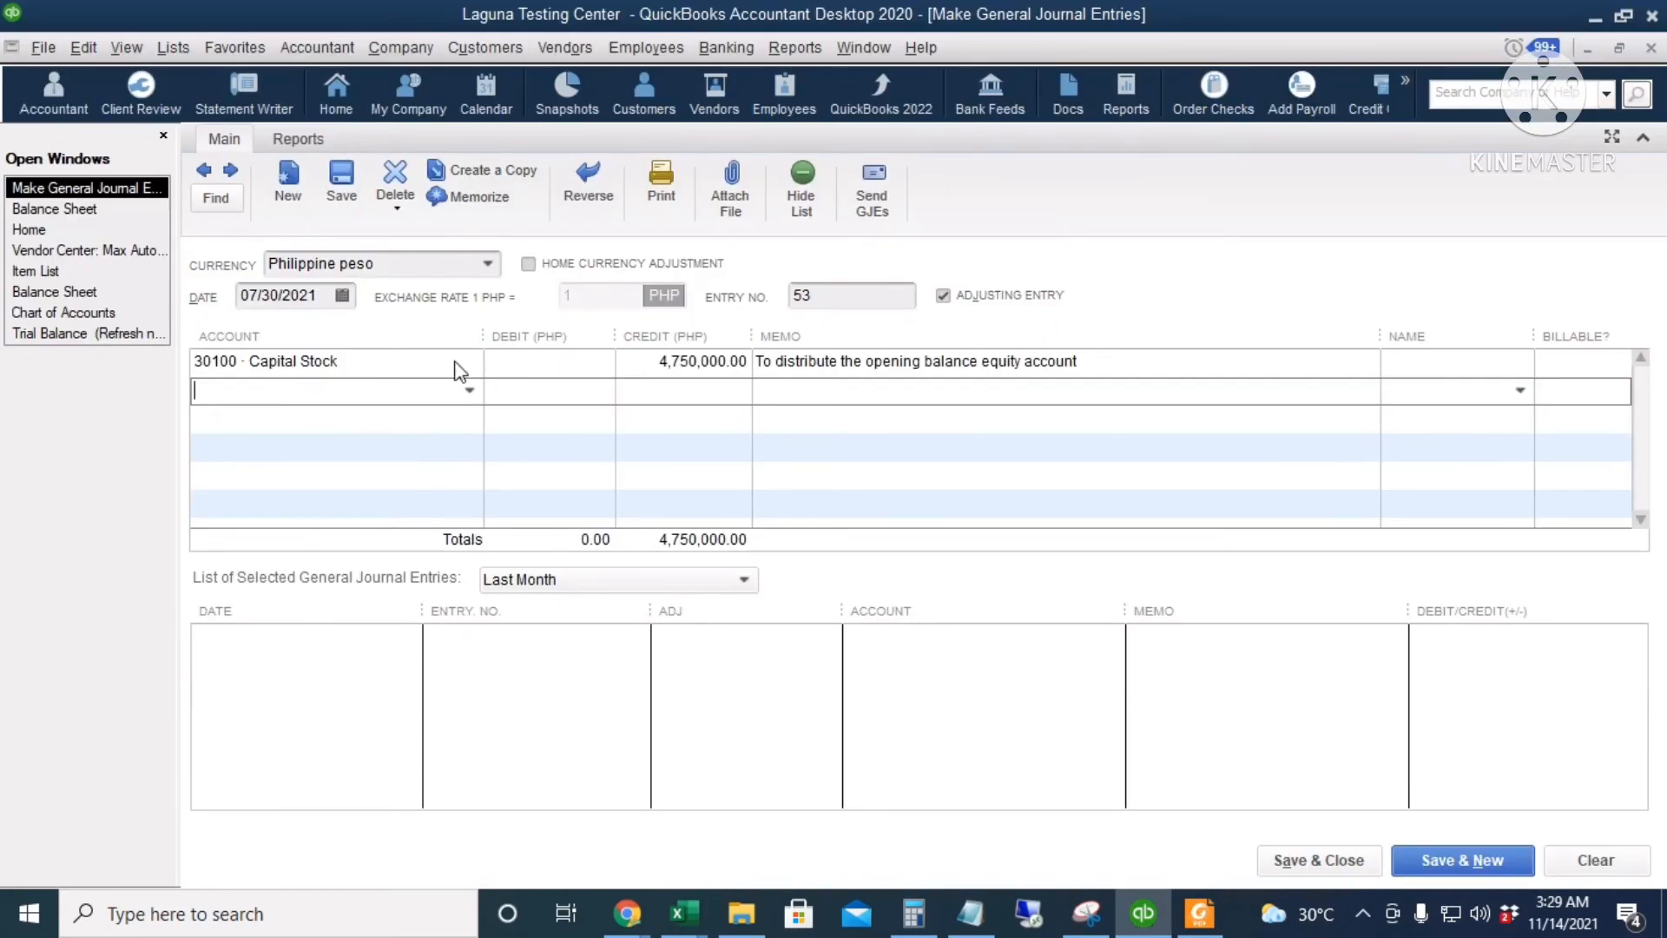
text(Premium on Capital Stock)
key(Tab)
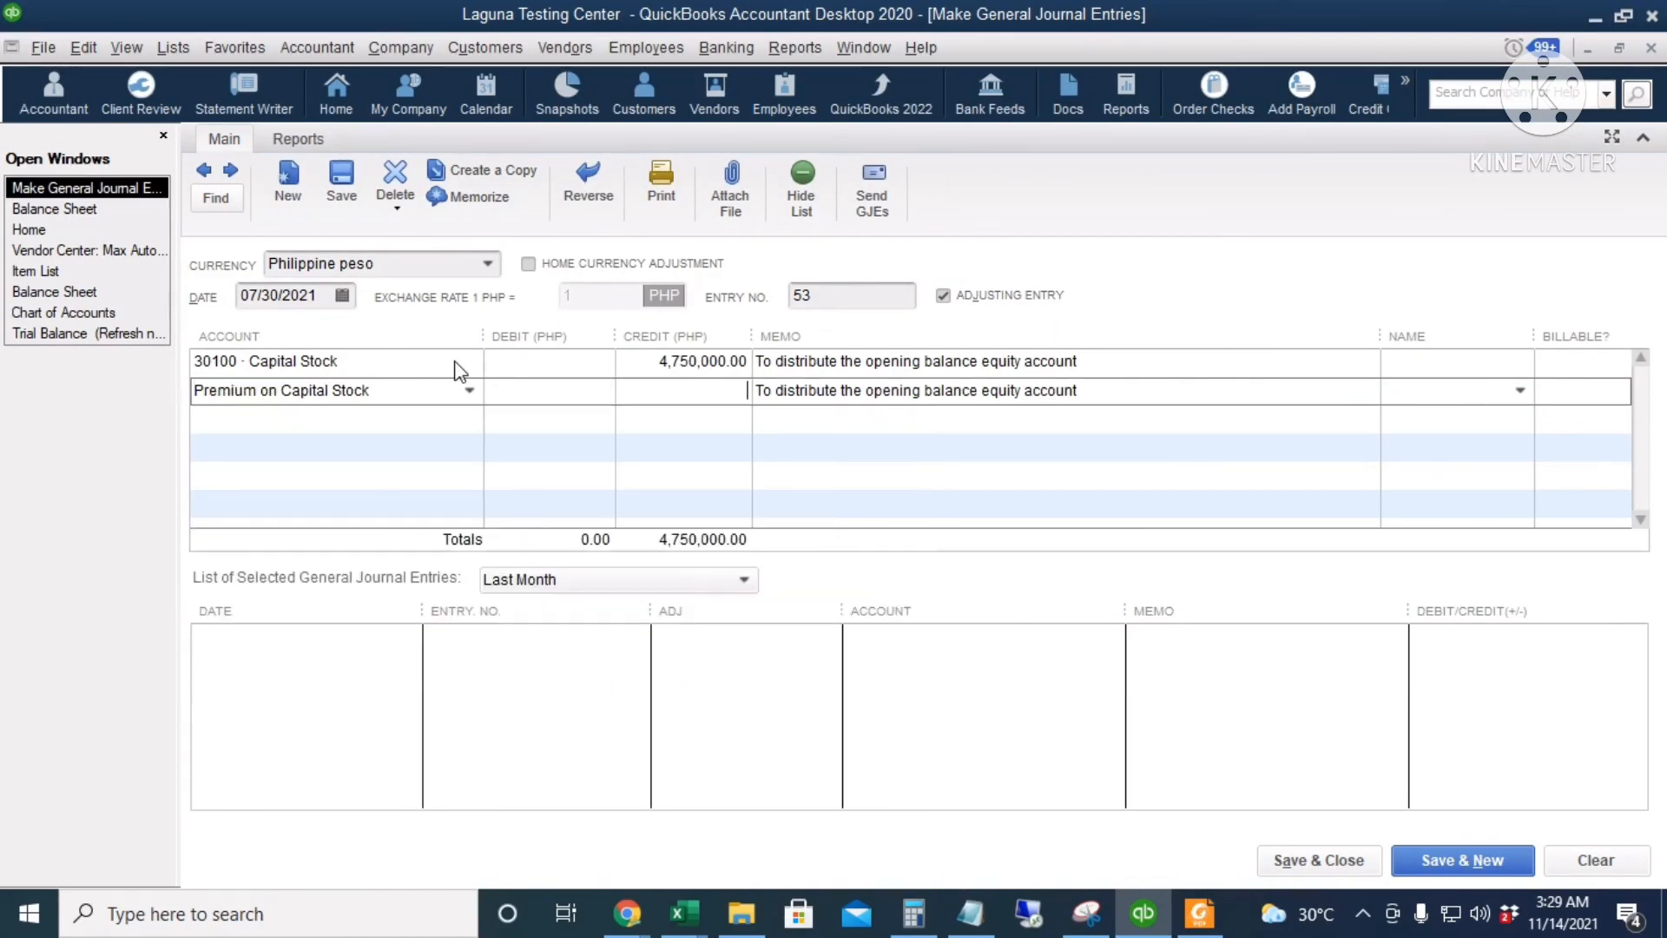
key(Tab)
text(775,000.00)
click(365, 414)
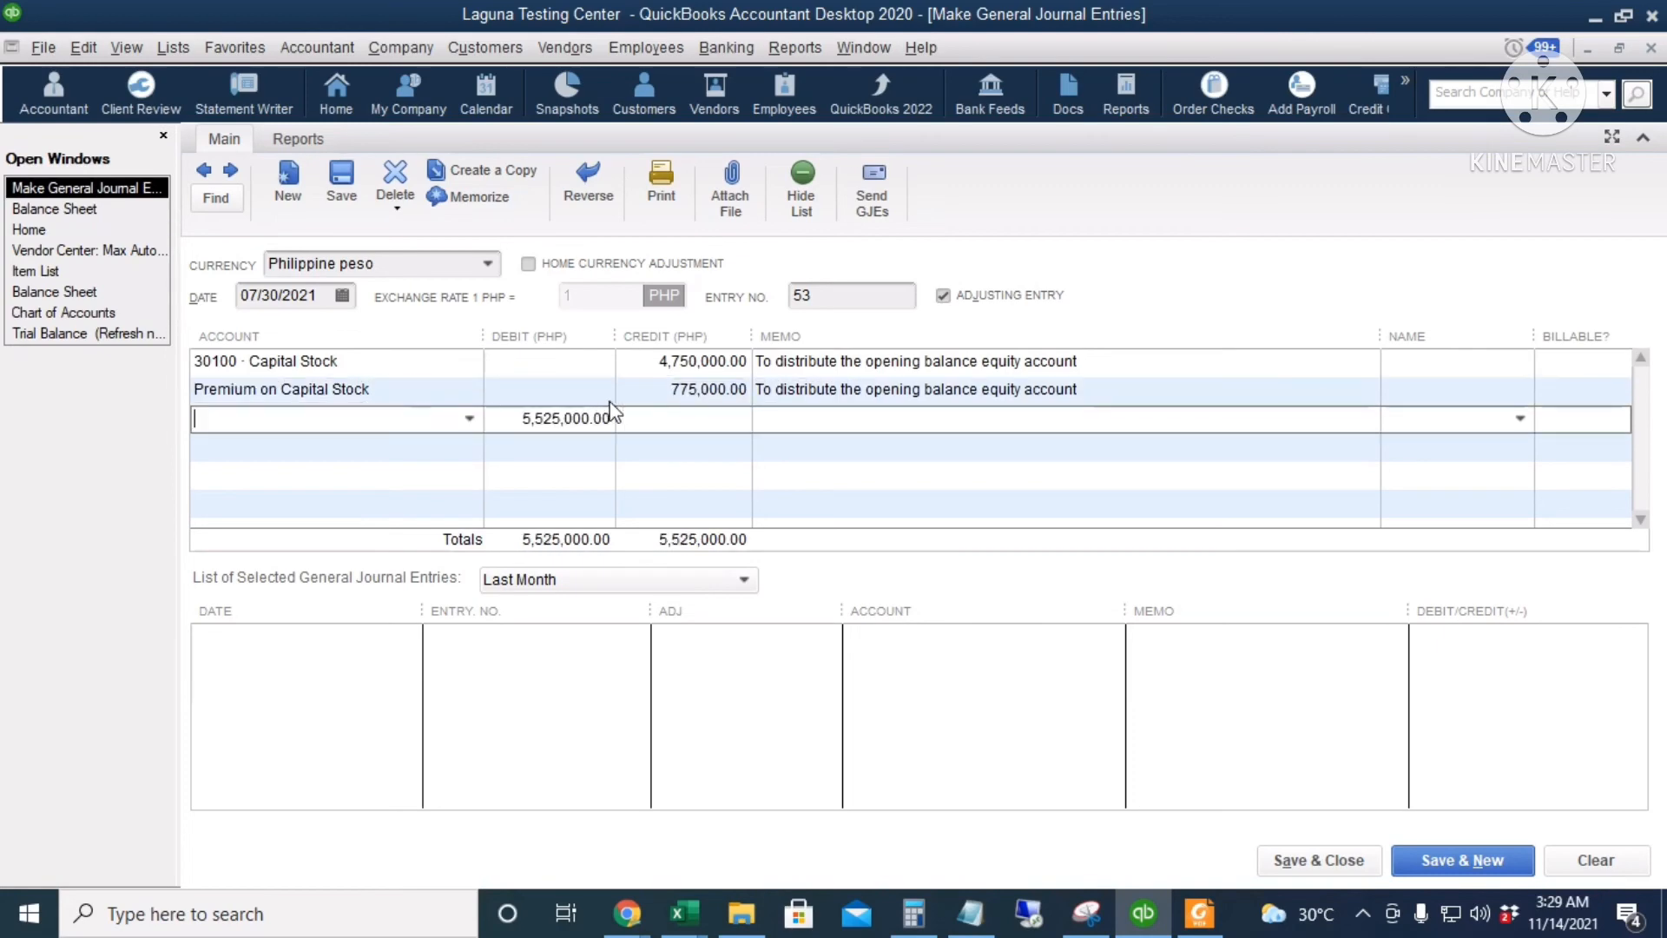
Add a journal line crediting 32000 · Retained Earnings with 32,292,360.09, copied from the Excel reference.
key(alt+Tab)
click(547, 523)
key(ctrl+c)
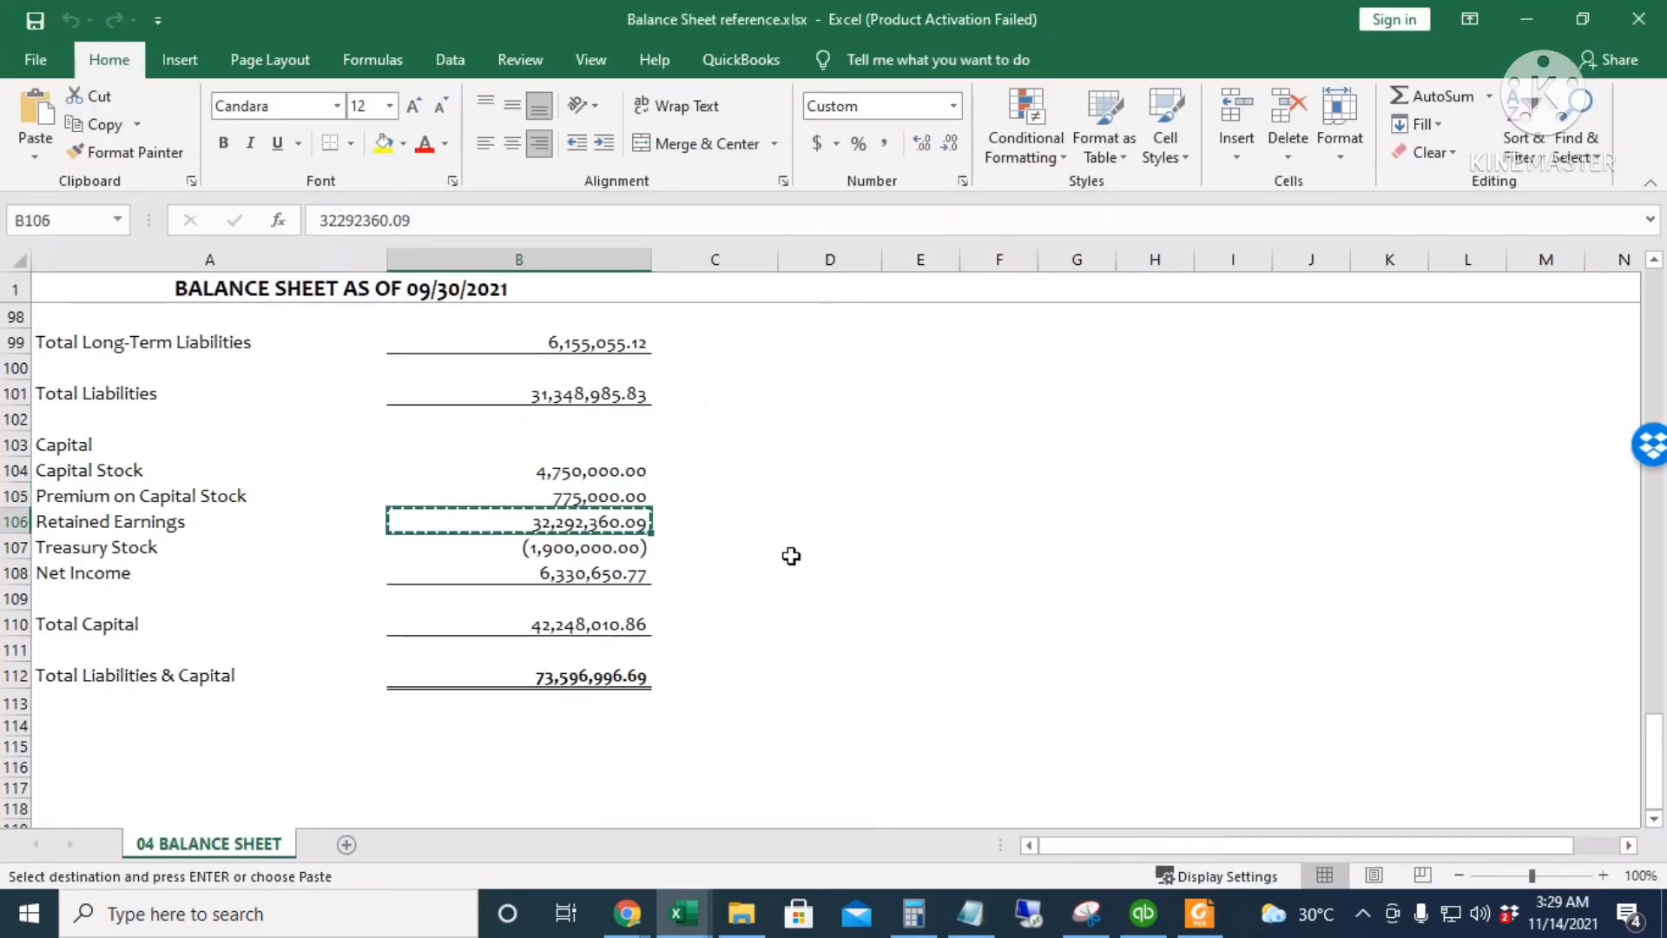
key(alt+Tab)
text(Ret)
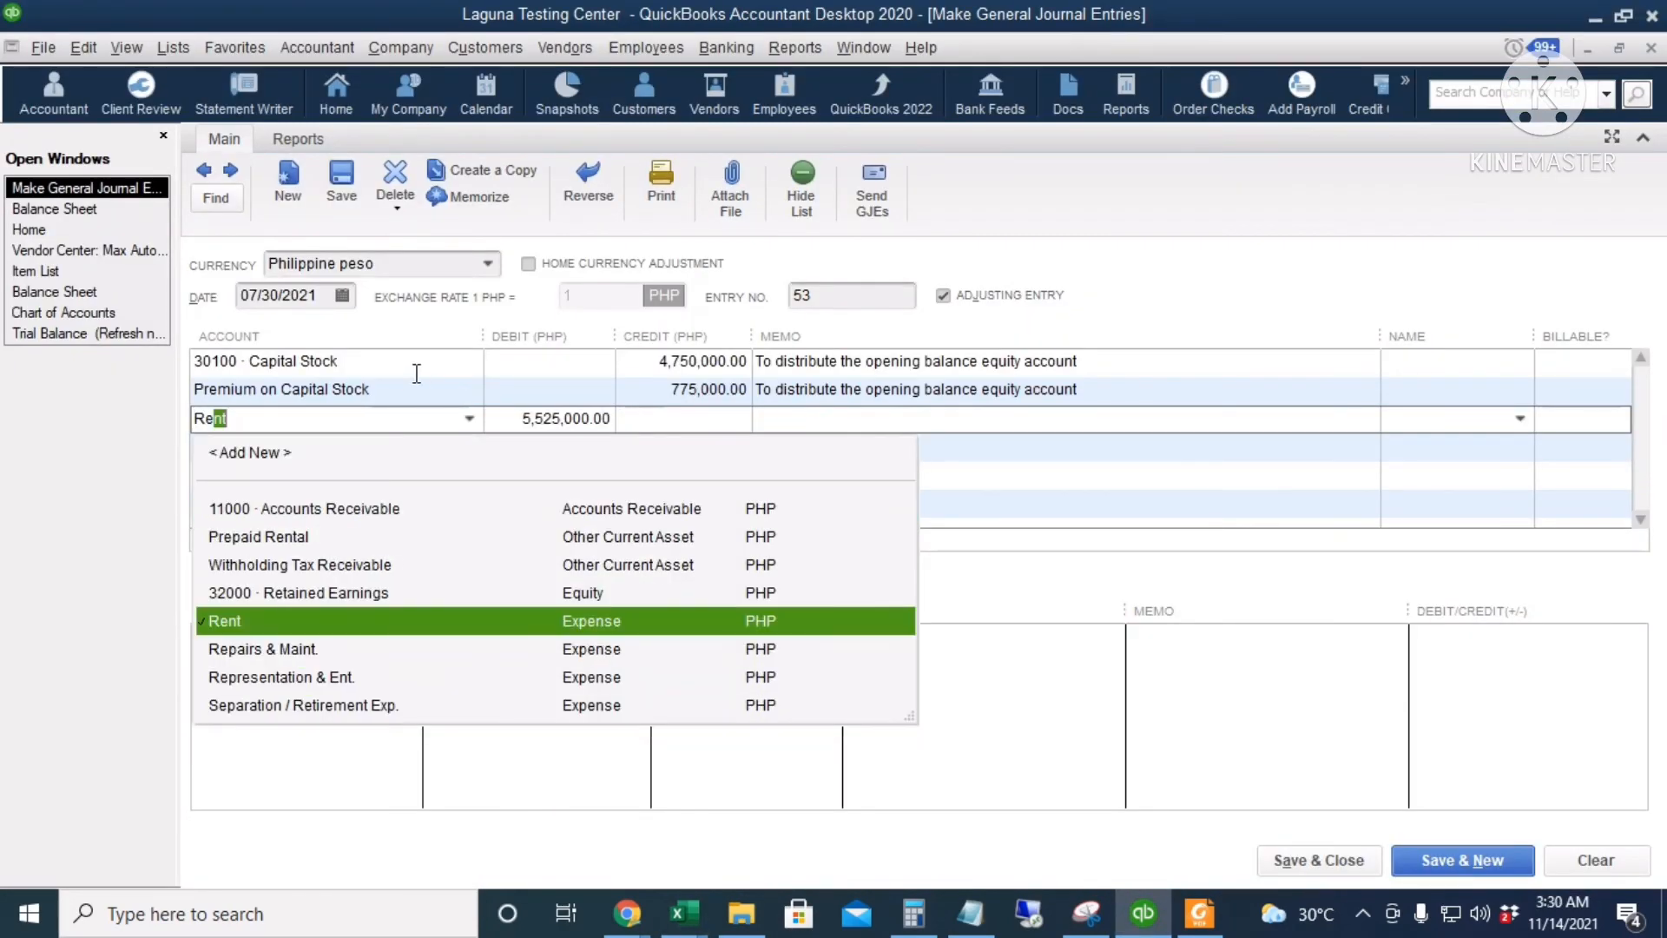
key(Tab)
key(Tab)
key(ctrl+v)
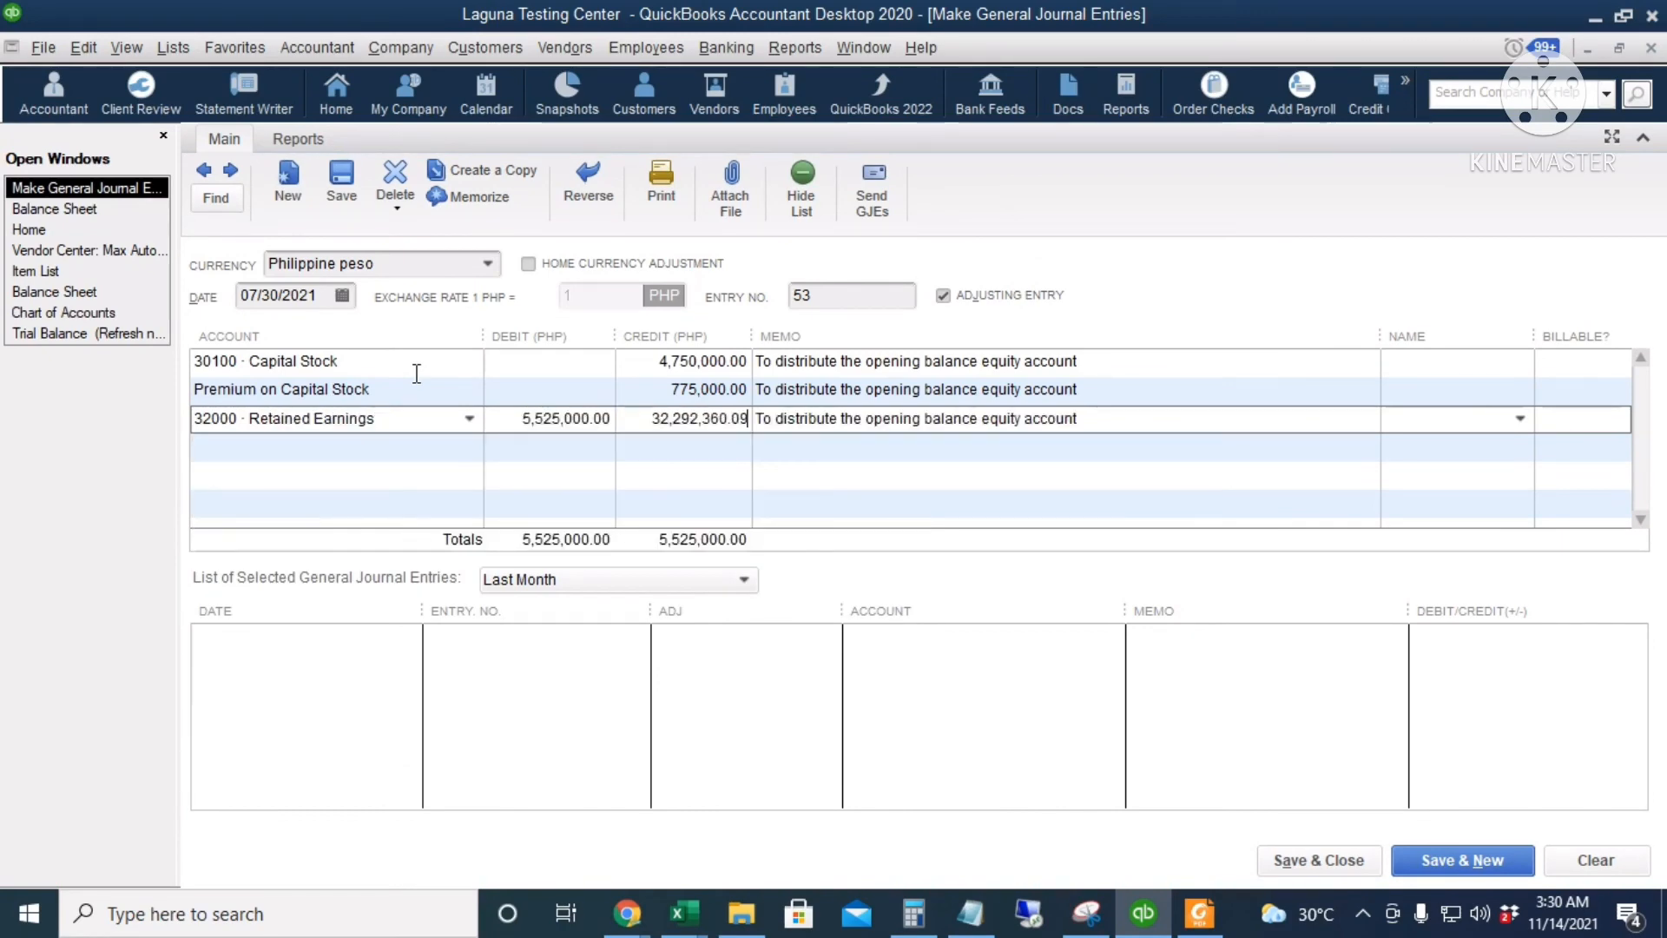
key(Tab)
Add a journal line for the Treasury Stock account listed below Retained Earnings in the Excel reference.
key(alt+Tab)
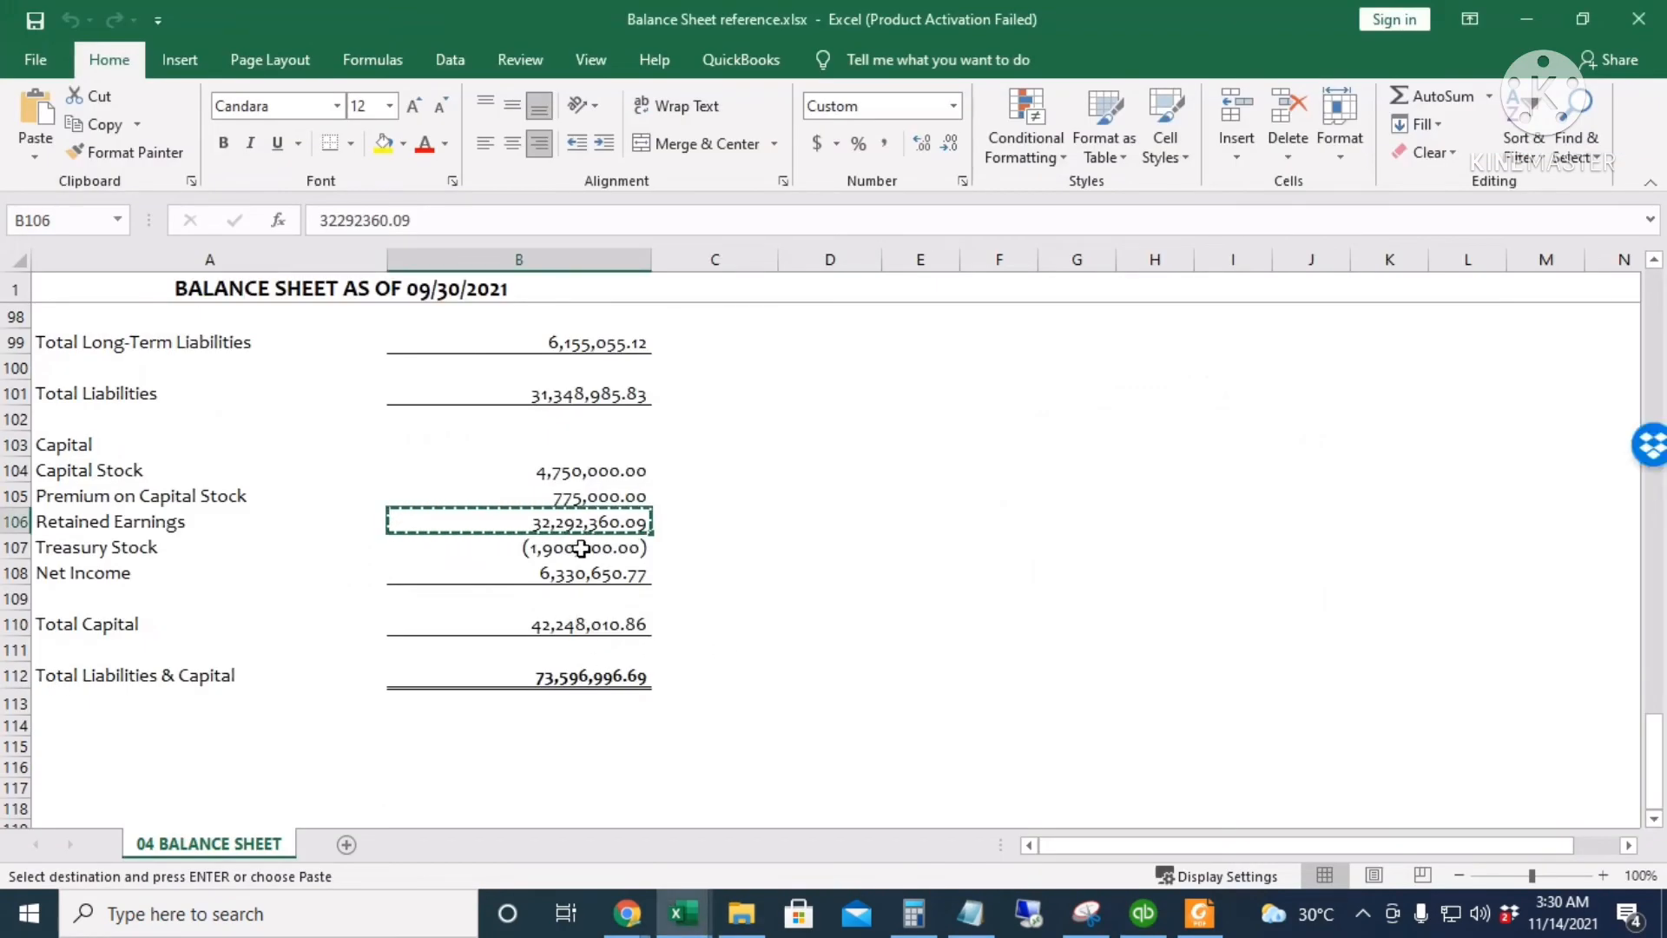
click(199, 549)
key(ctrl+c)
key(alt+Tab)
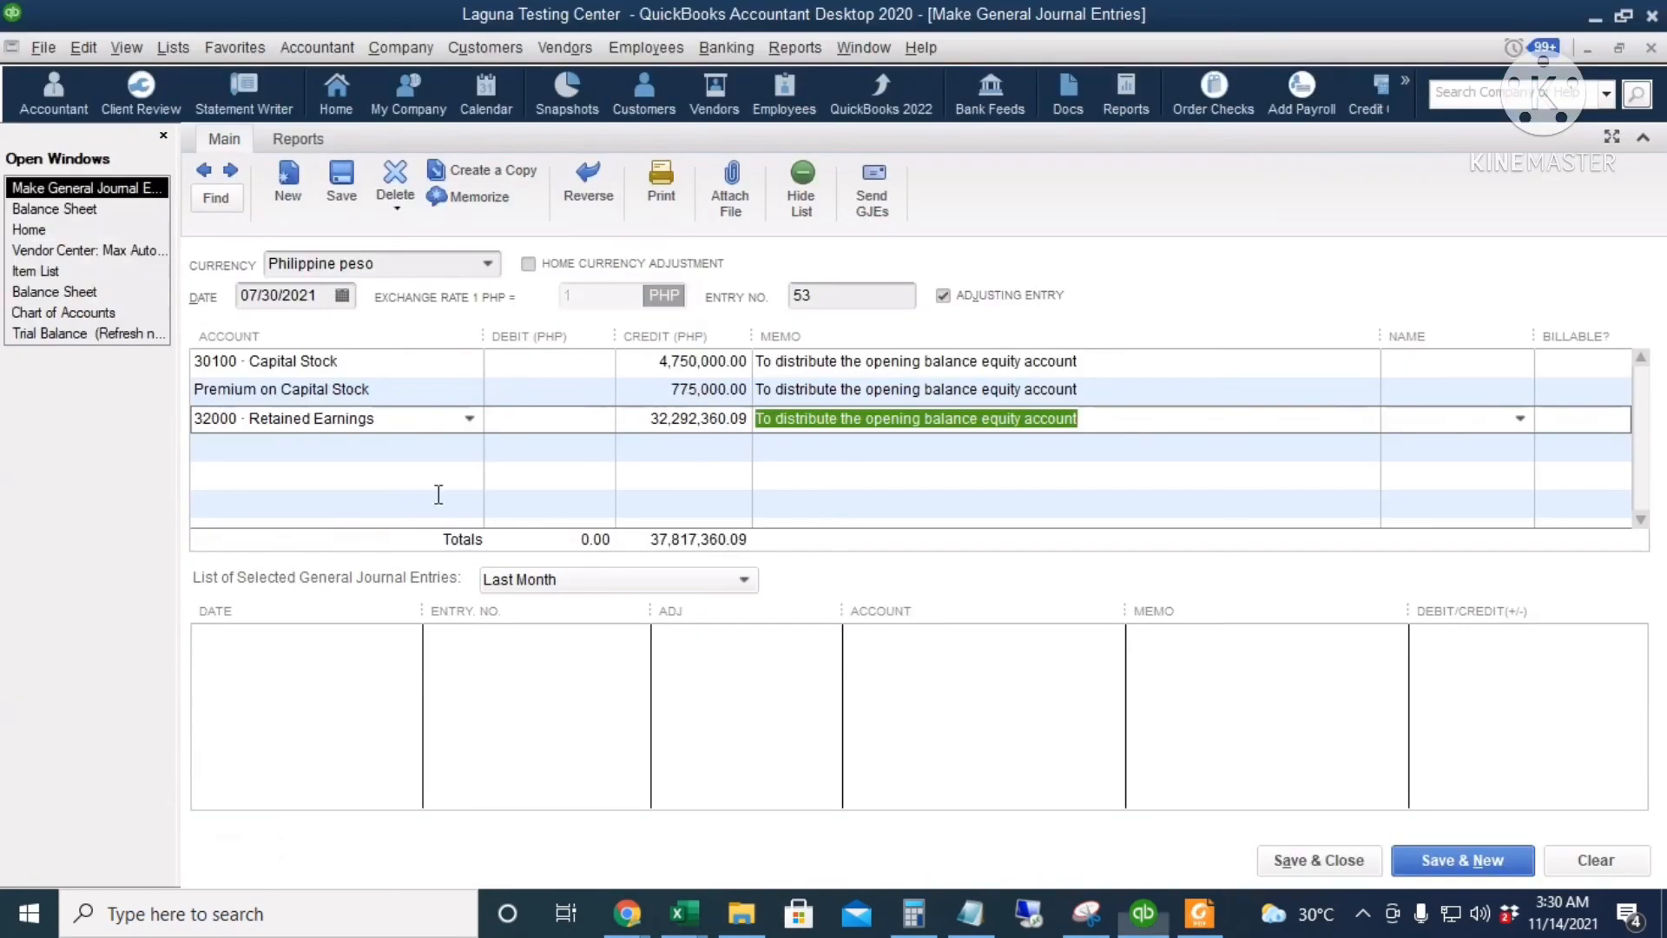
click(328, 446)
text(Treasury Stock)
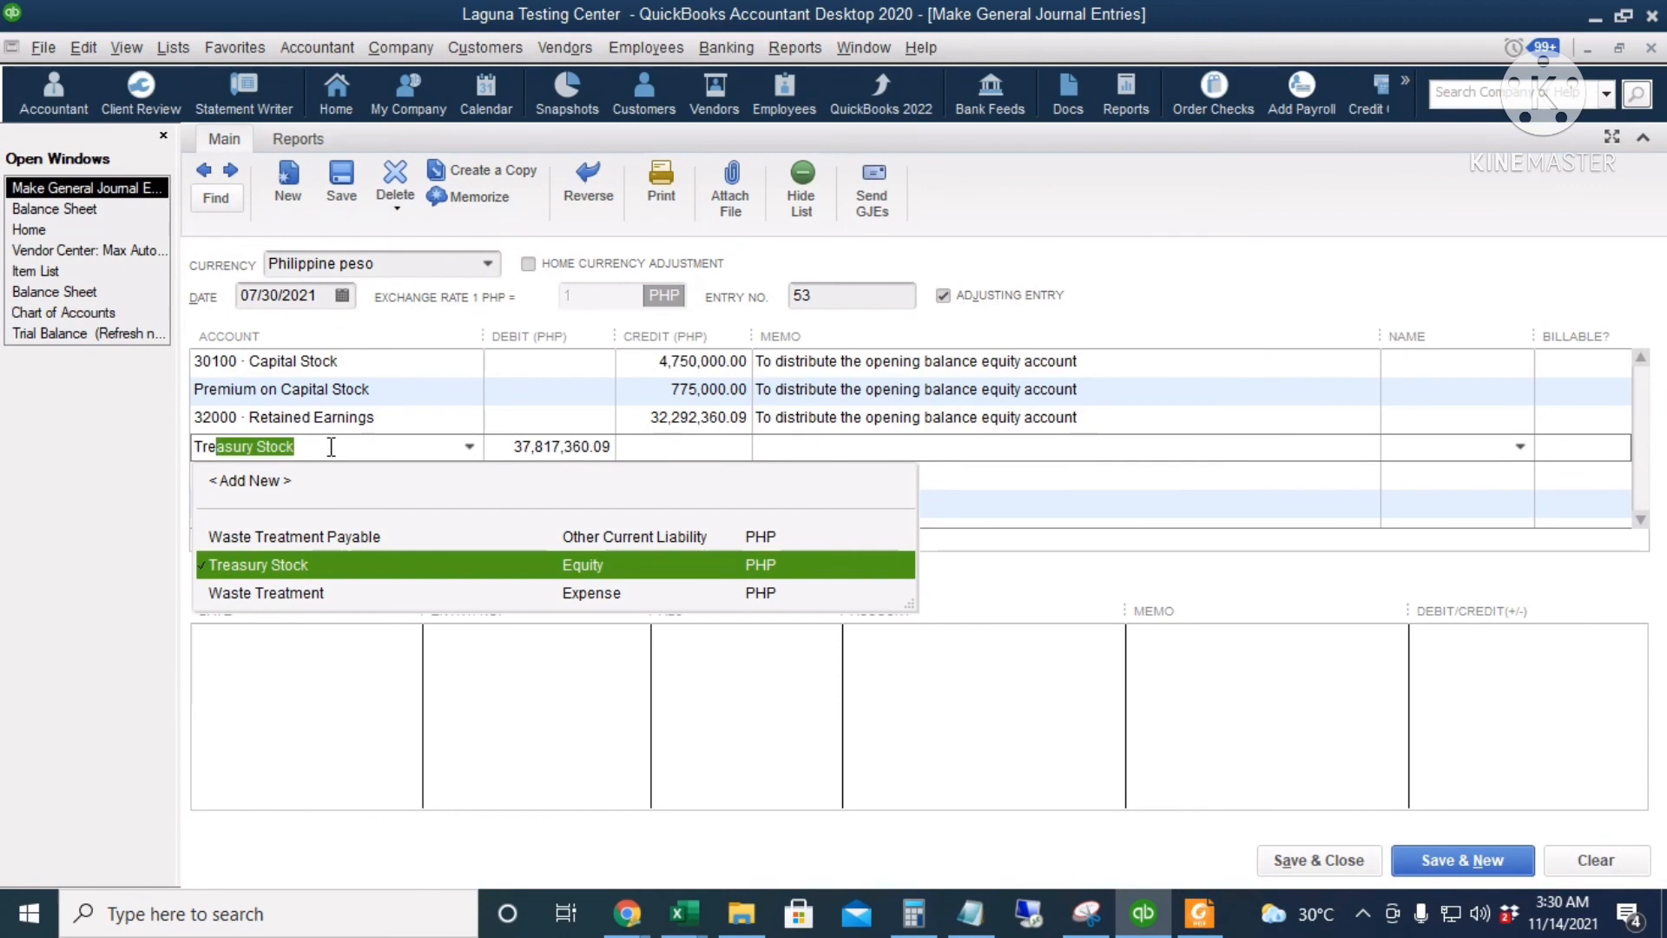
key(Tab)
key(ctrl+v)
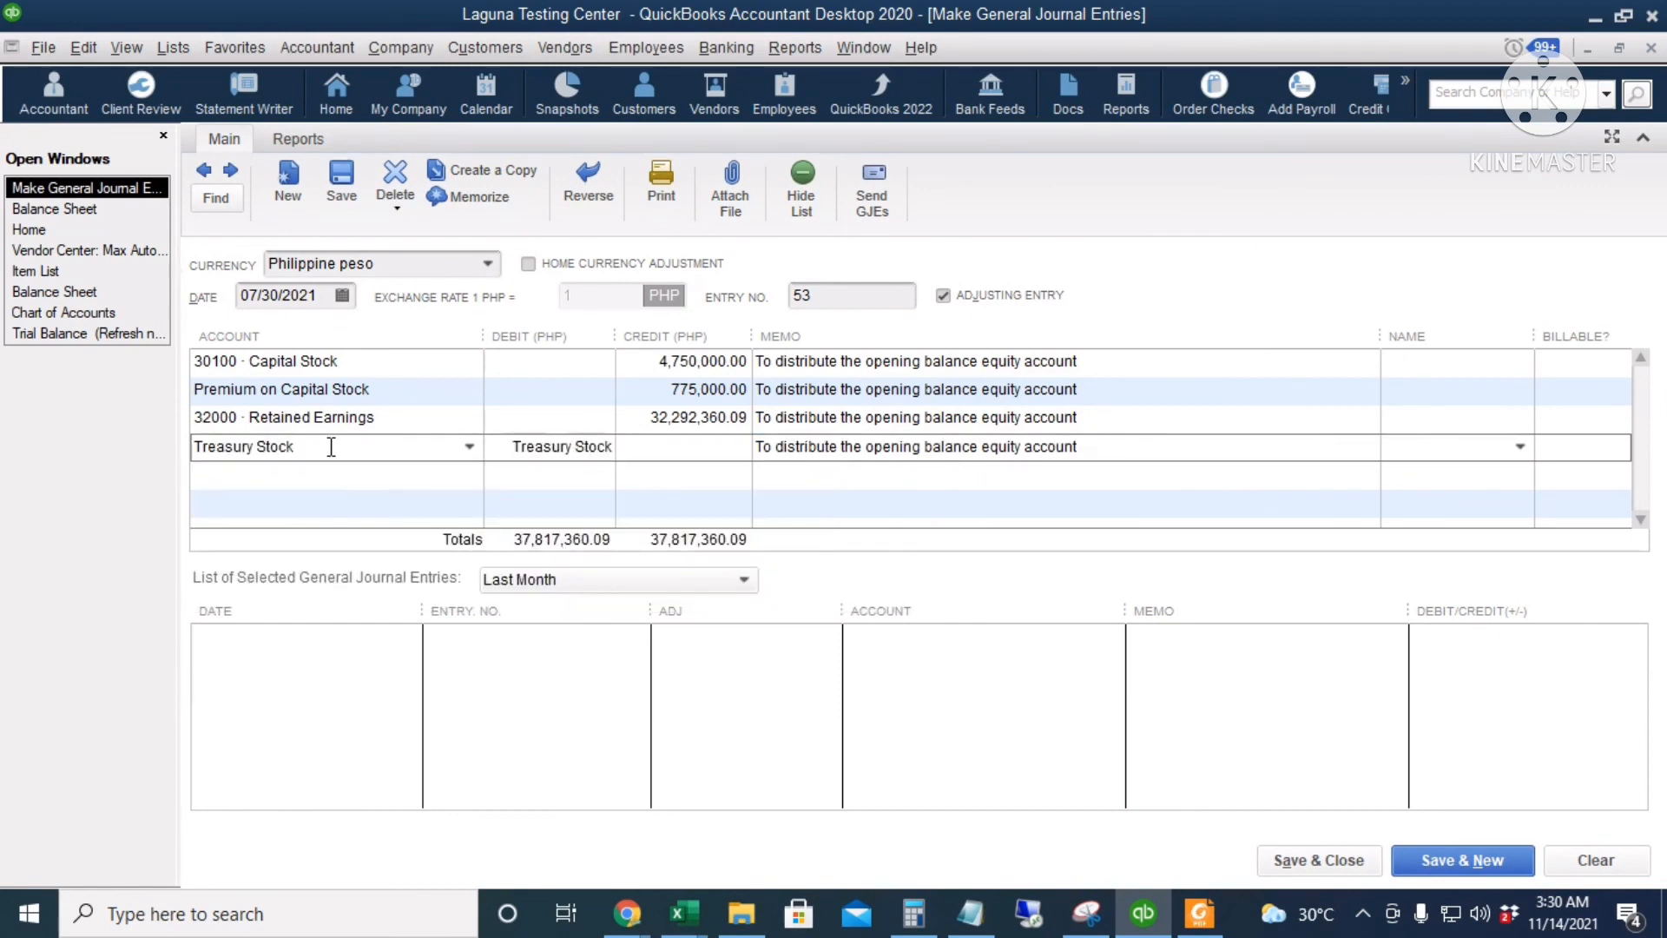
Set the debit of the Treasury Stock journal line to 1,900,000.00.
drag(511, 447, 749, 476)
key(BackSpace)
text(1900000)
key(Tab)
key(Tab)
key(Tab)
key(Tab)
key(Tab)
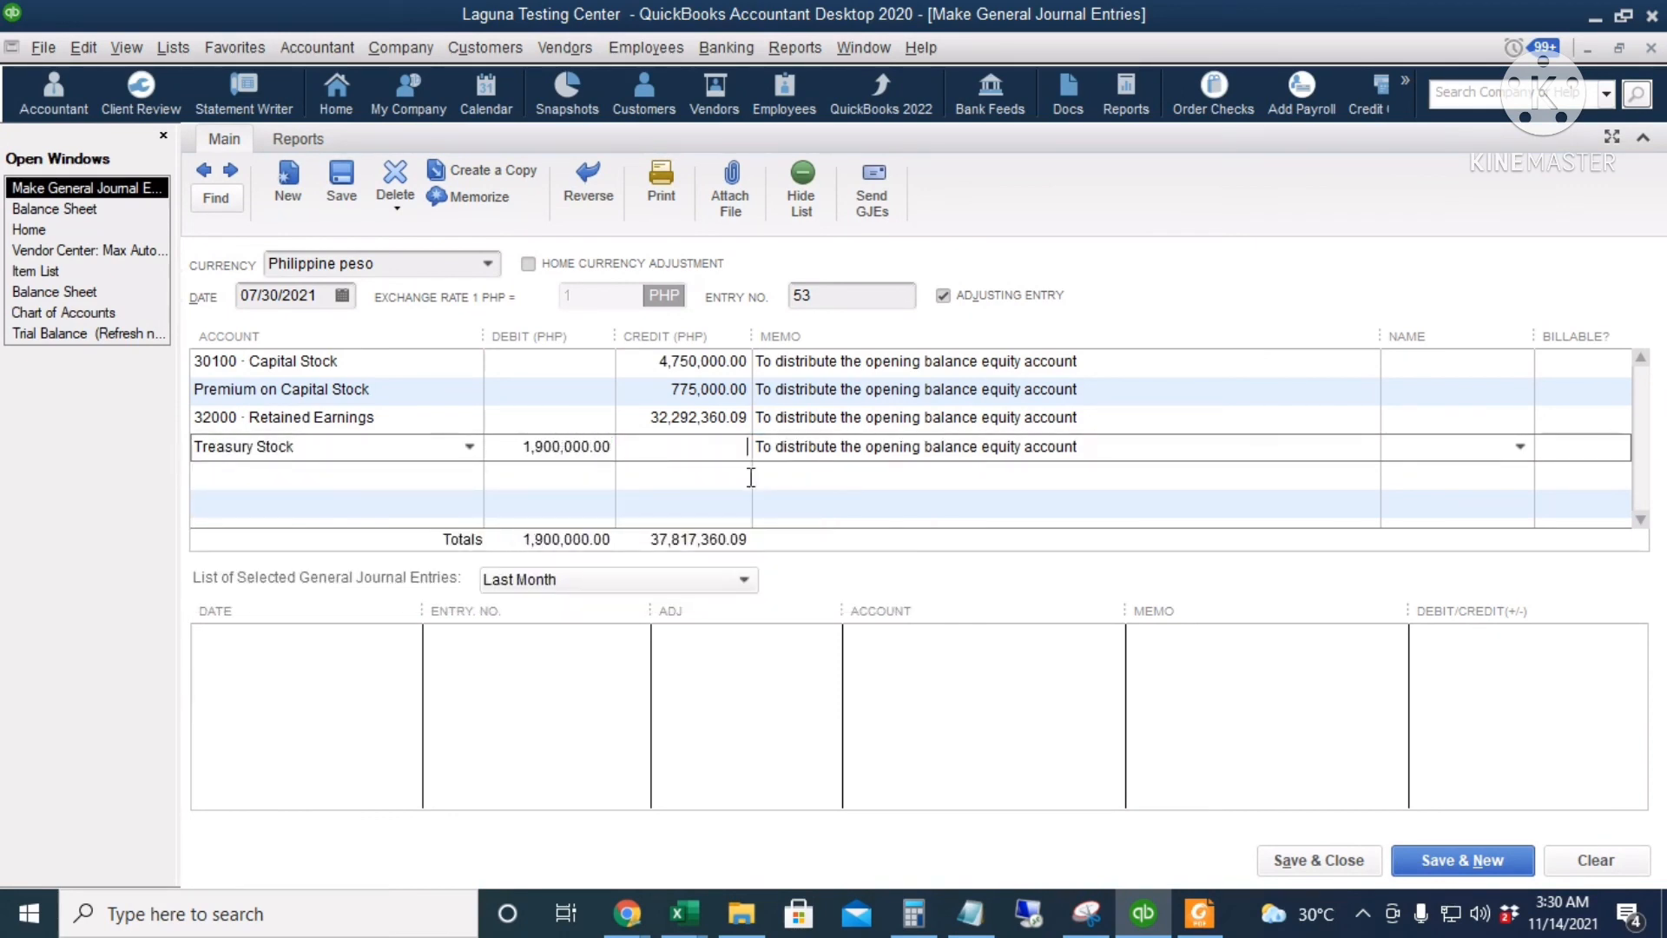
Add a journal line crediting Net Income with 6,330,650.77, copied from the Excel reference.
key(alt+Tab)
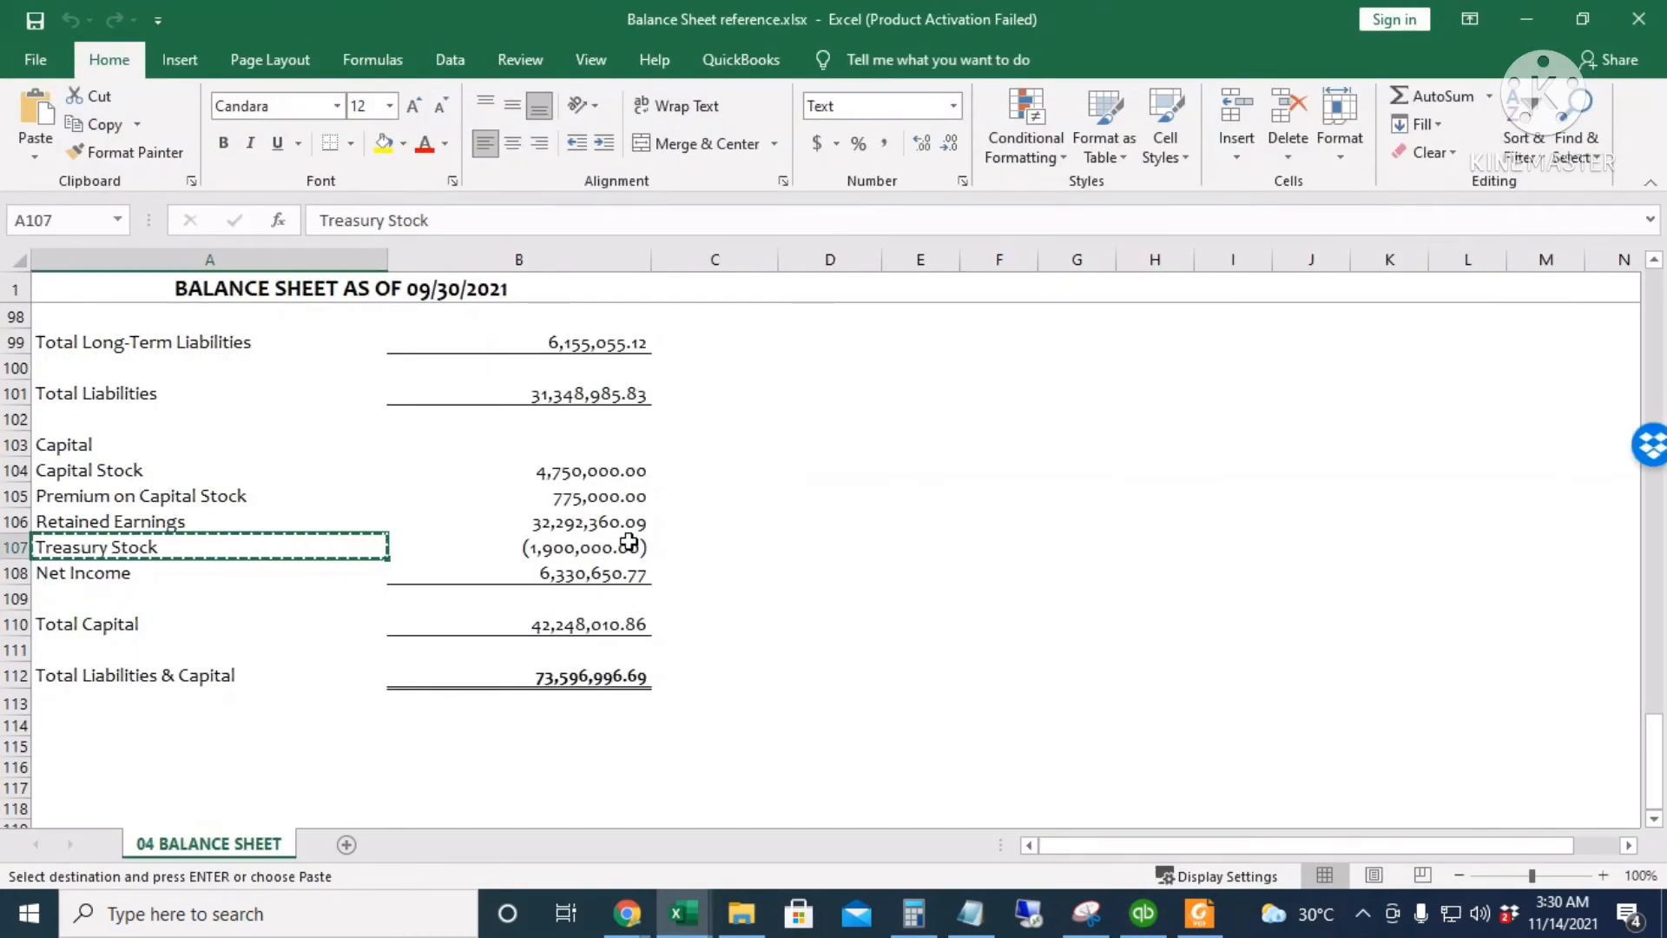
click(267, 570)
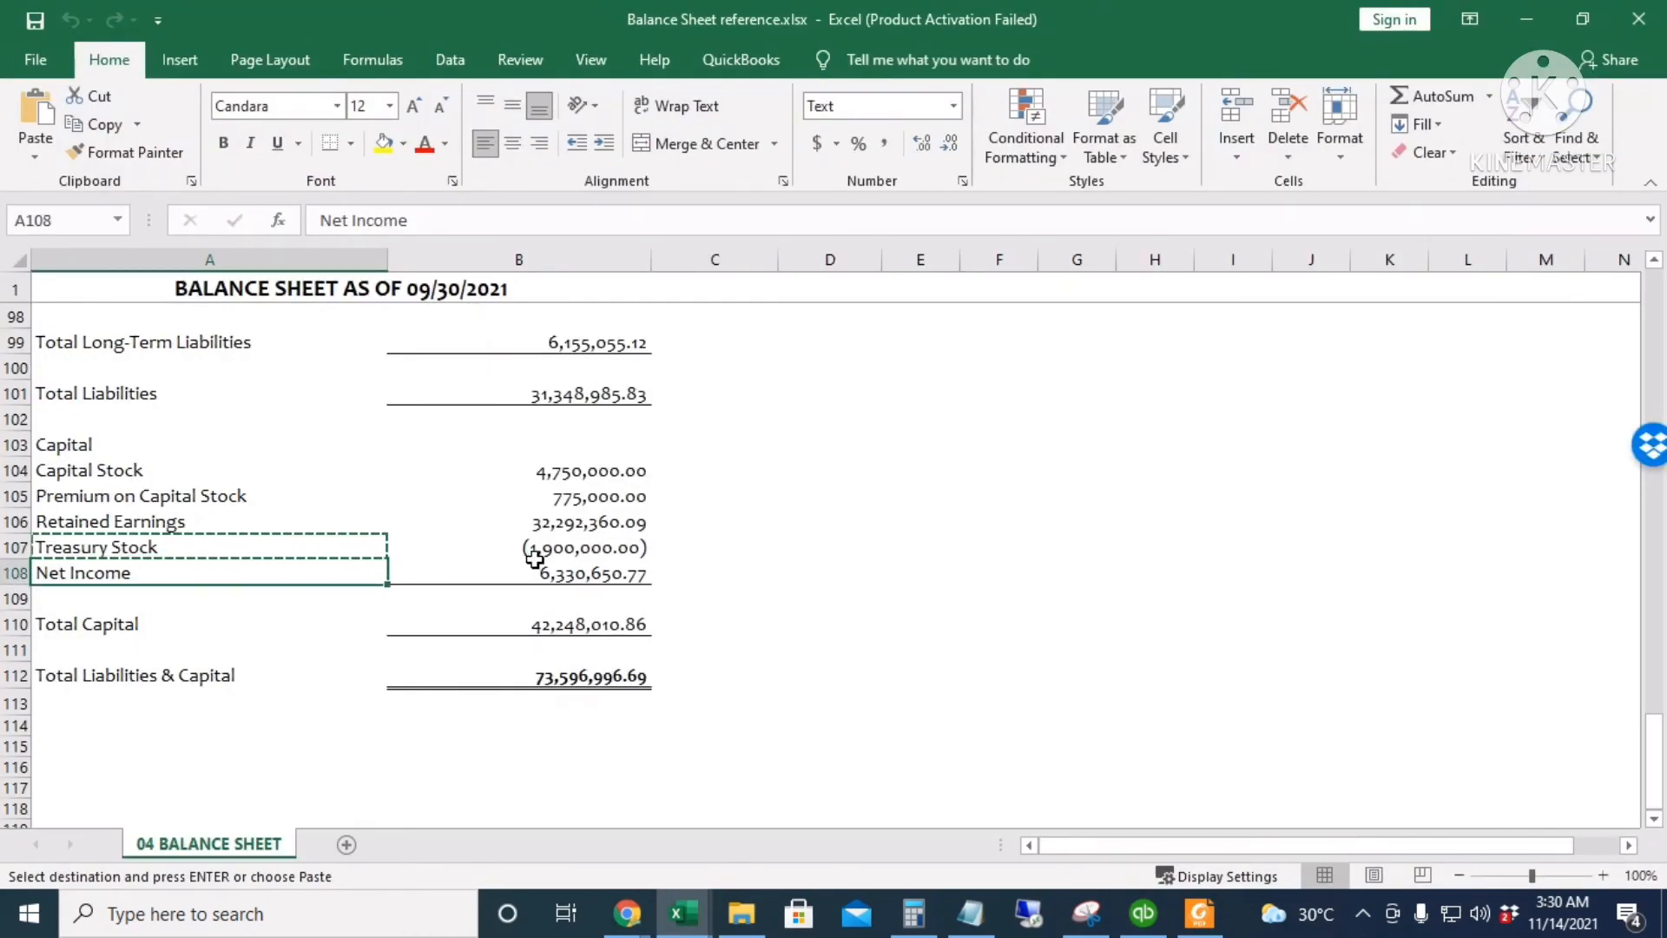
click(584, 568)
key(ctrl+c)
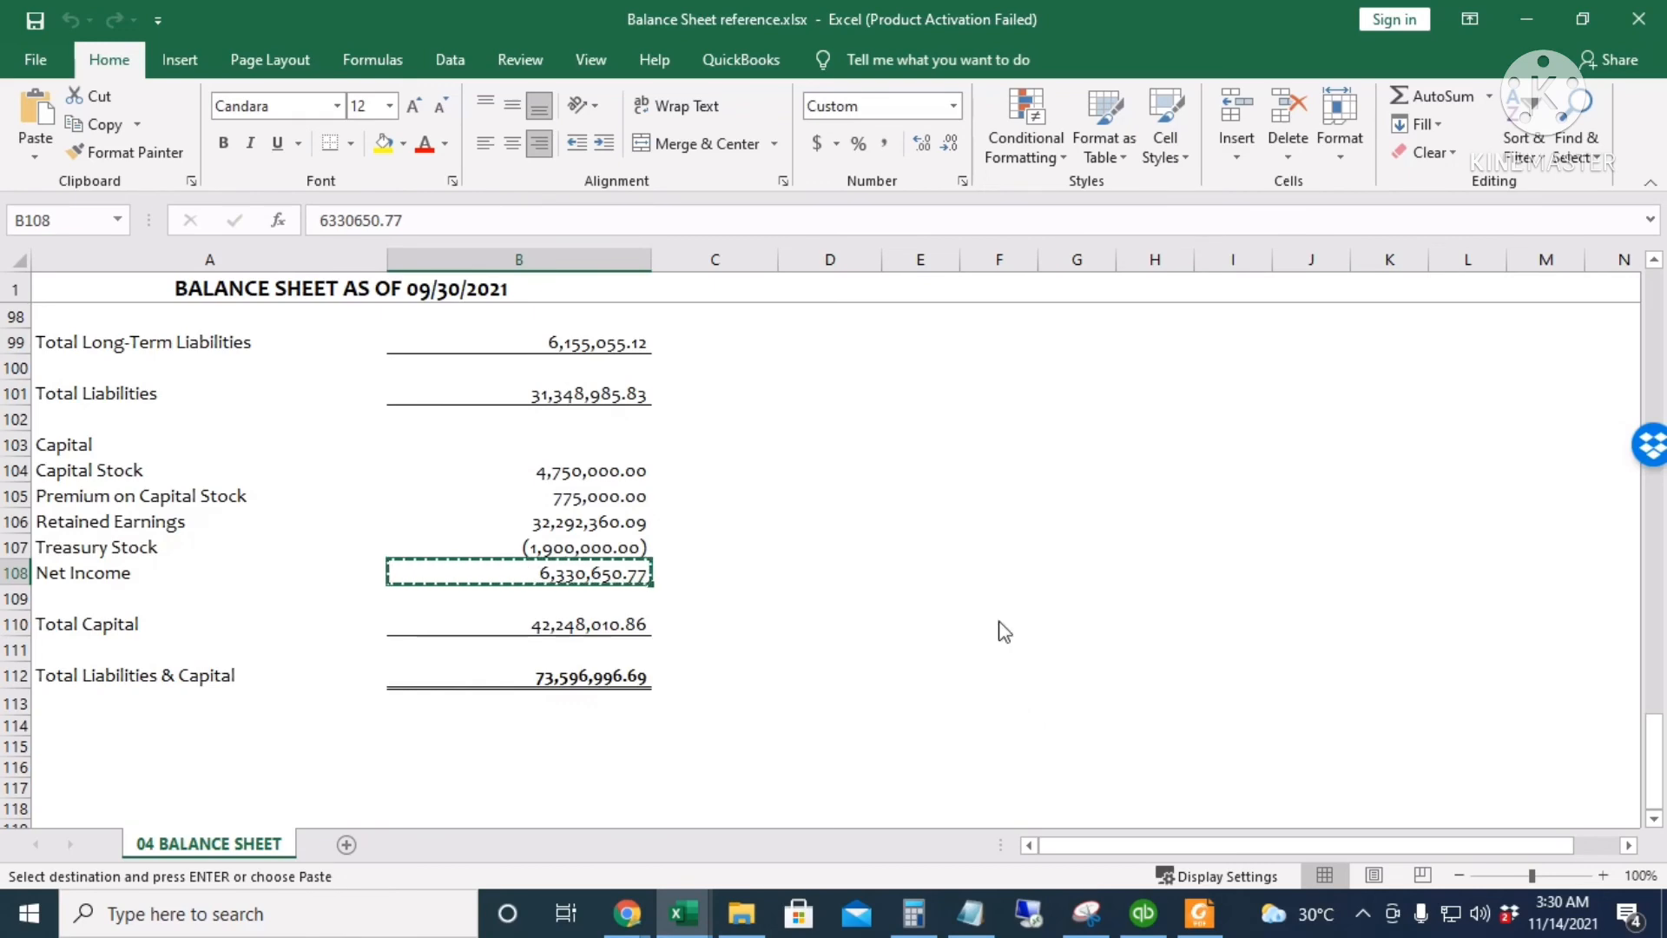
key(alt+Tab)
text(Net Income)
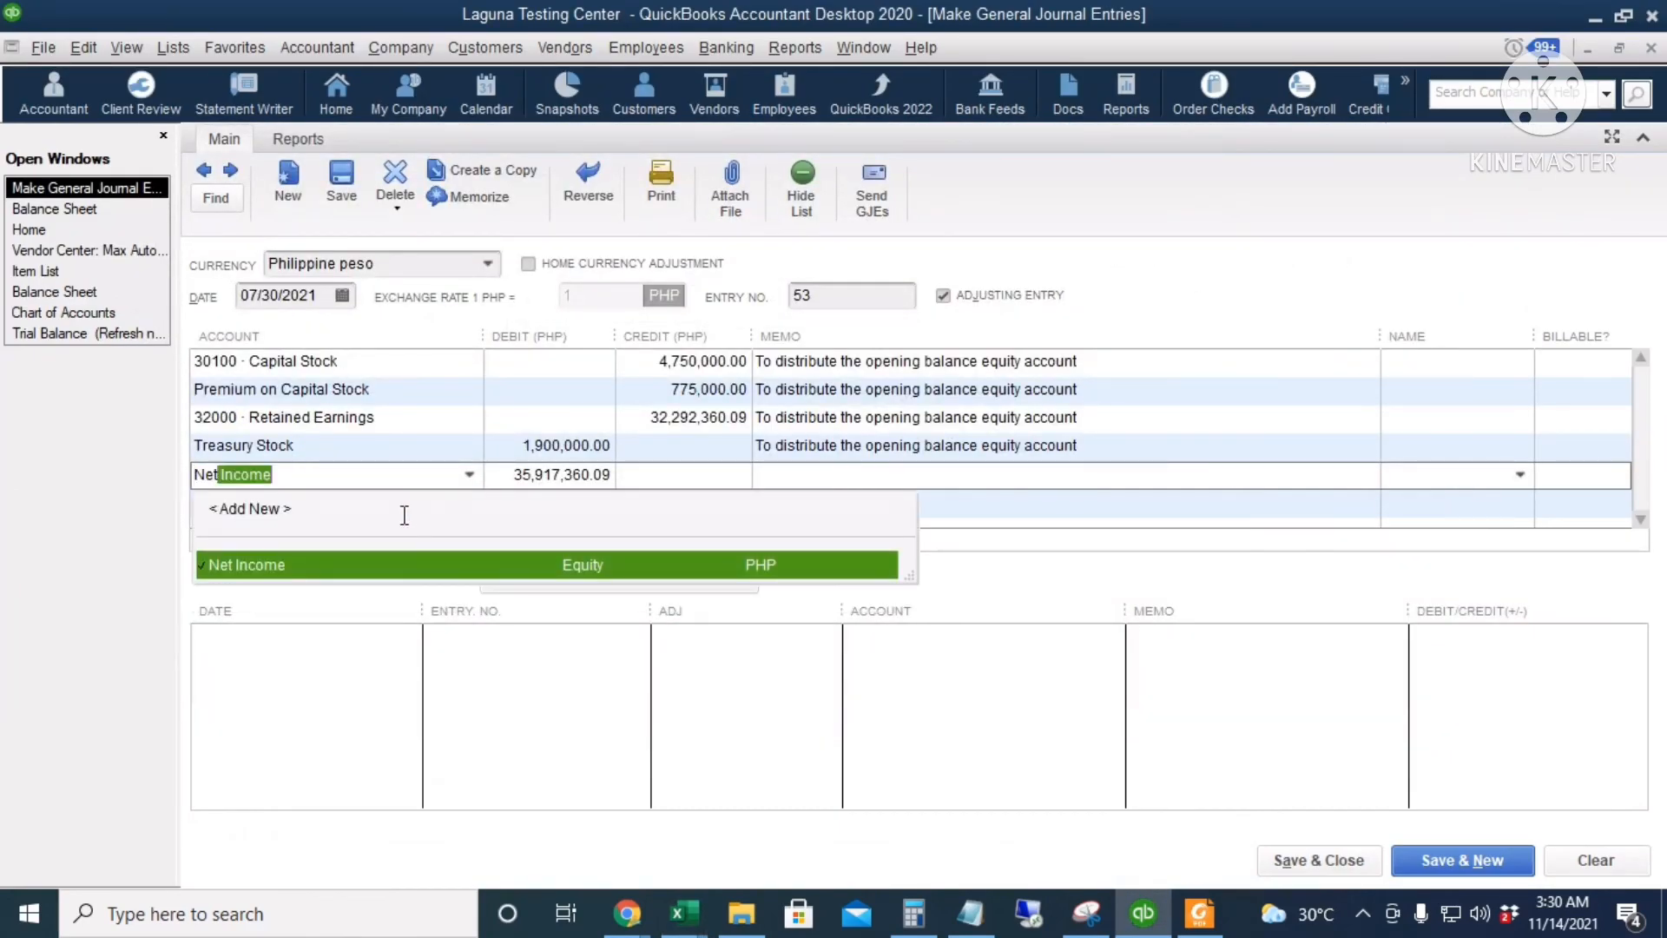
key(Tab)
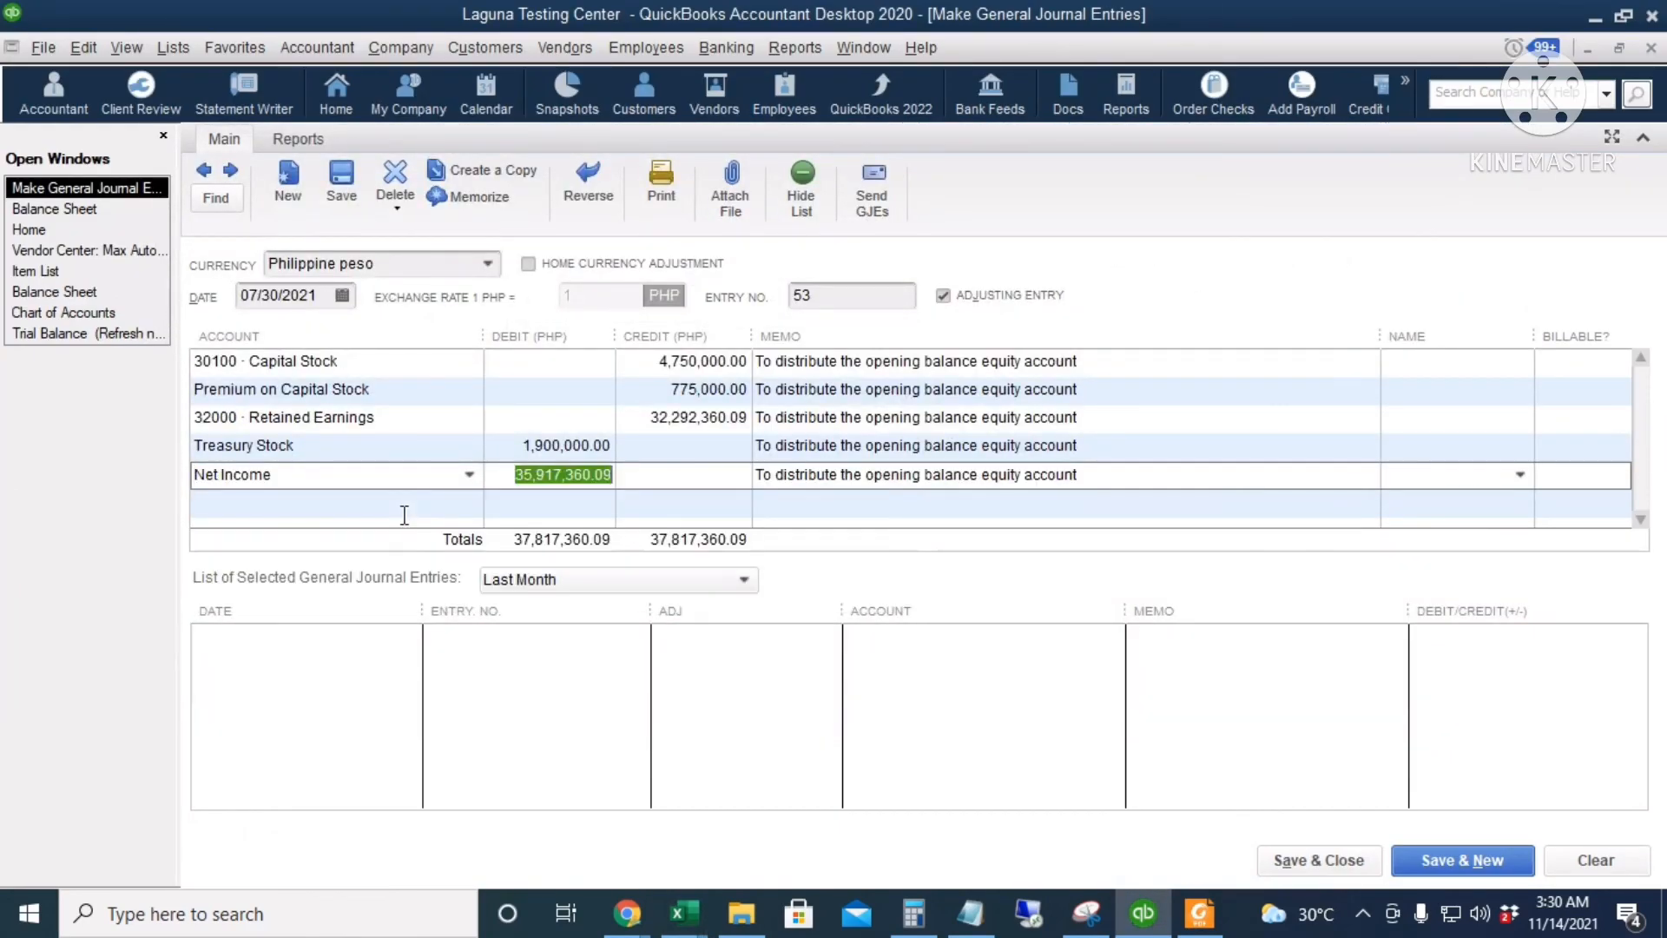
click(695, 478)
key(ctrl+v)
key(Tab)
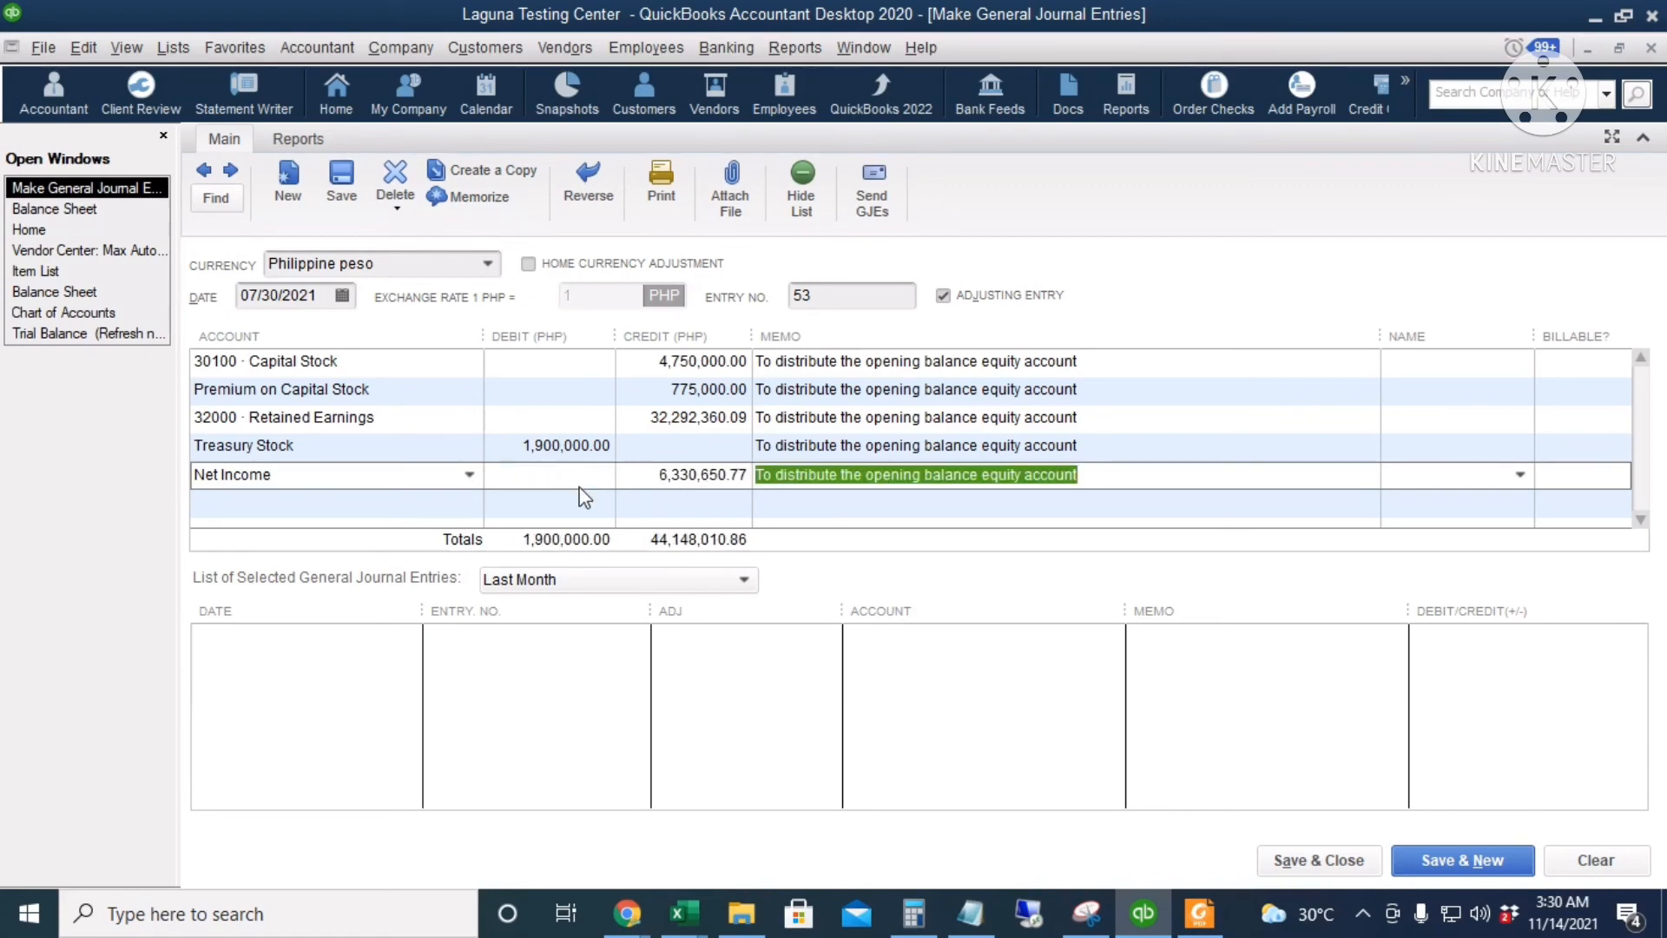
Add a journal line debiting 30000 · Opening Balance Equity with the balancing amount of 42,248,010.86.
key(alt+Tab)
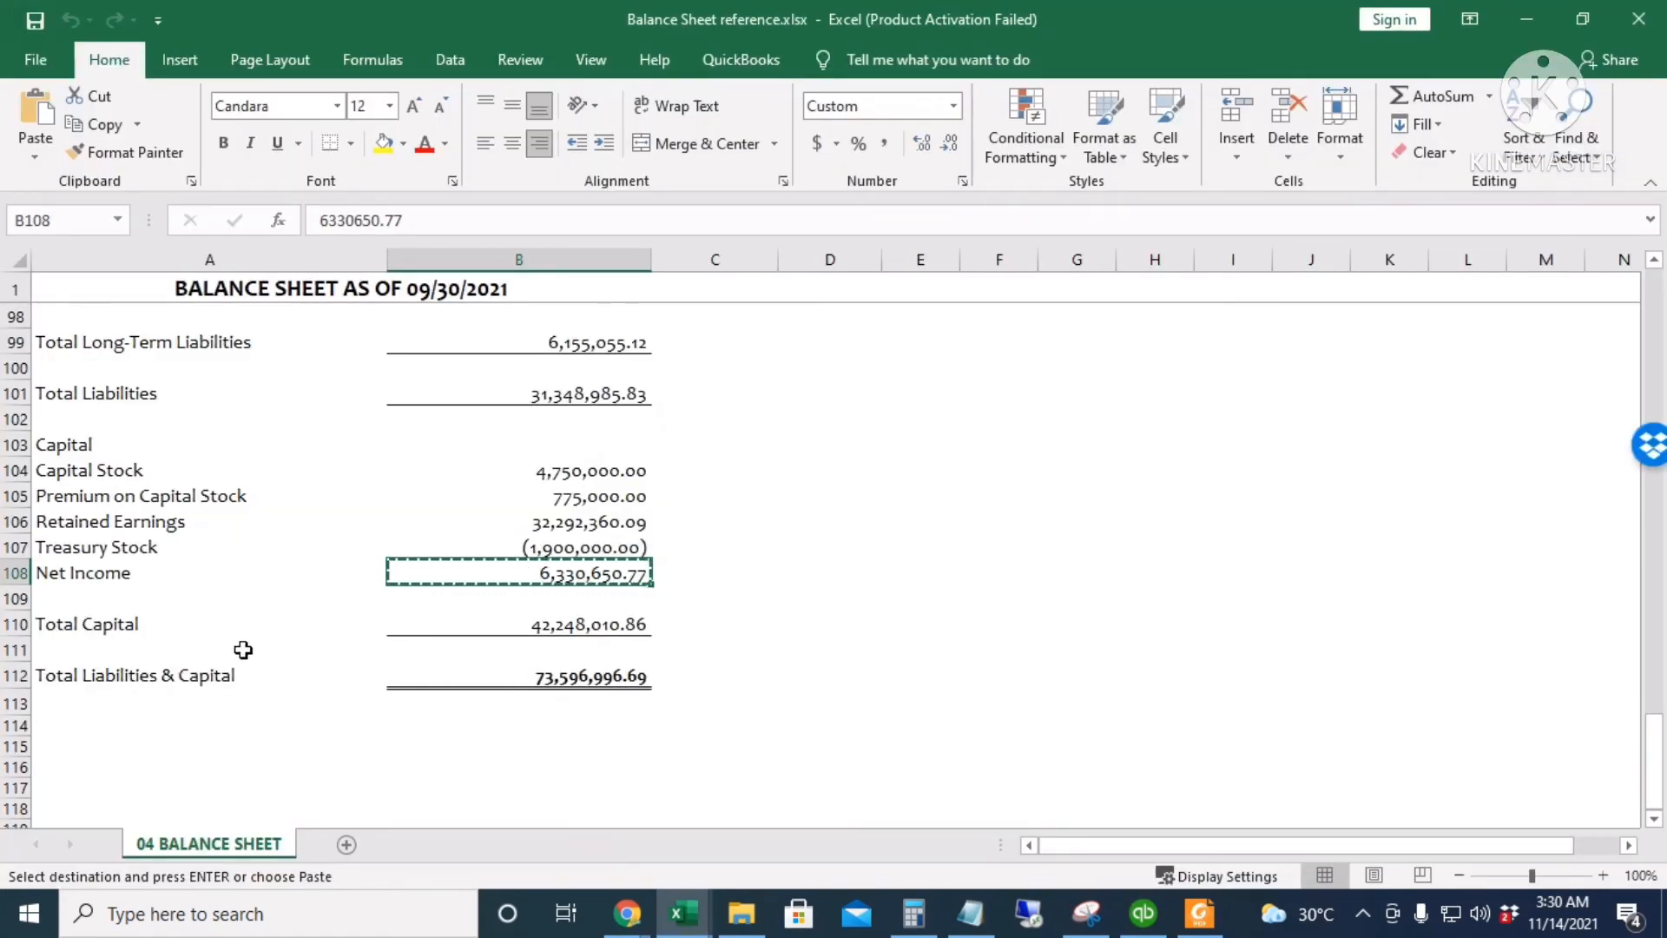
key(alt+Tab)
click(364, 500)
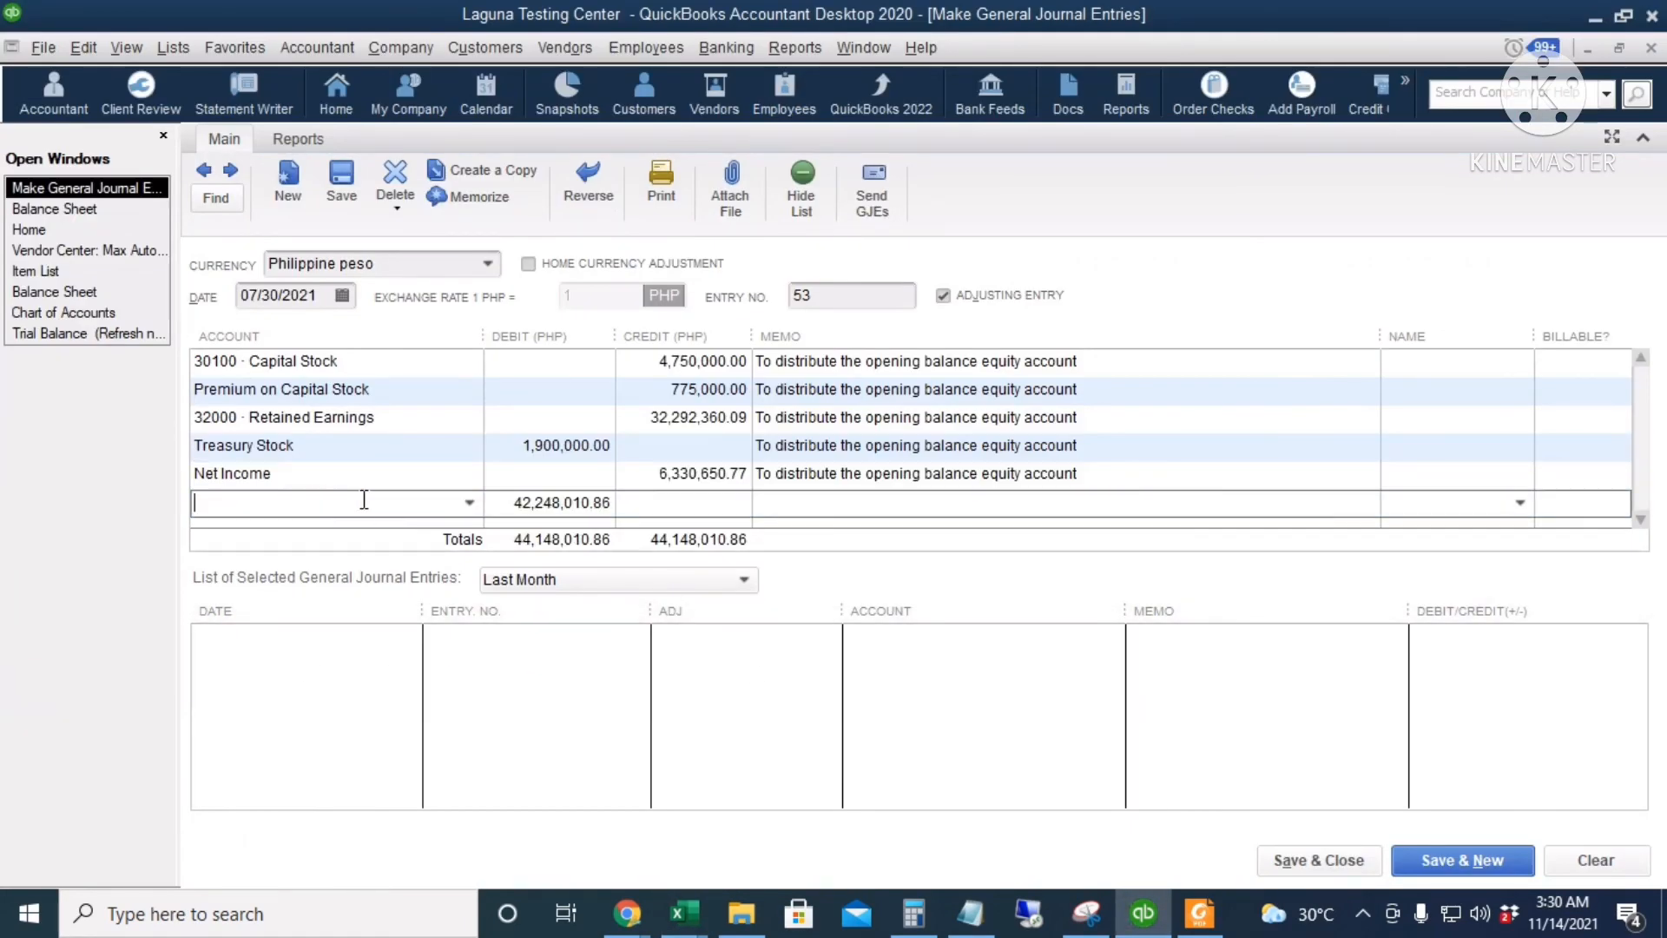
text(Opening Balance Equity)
key(Tab)
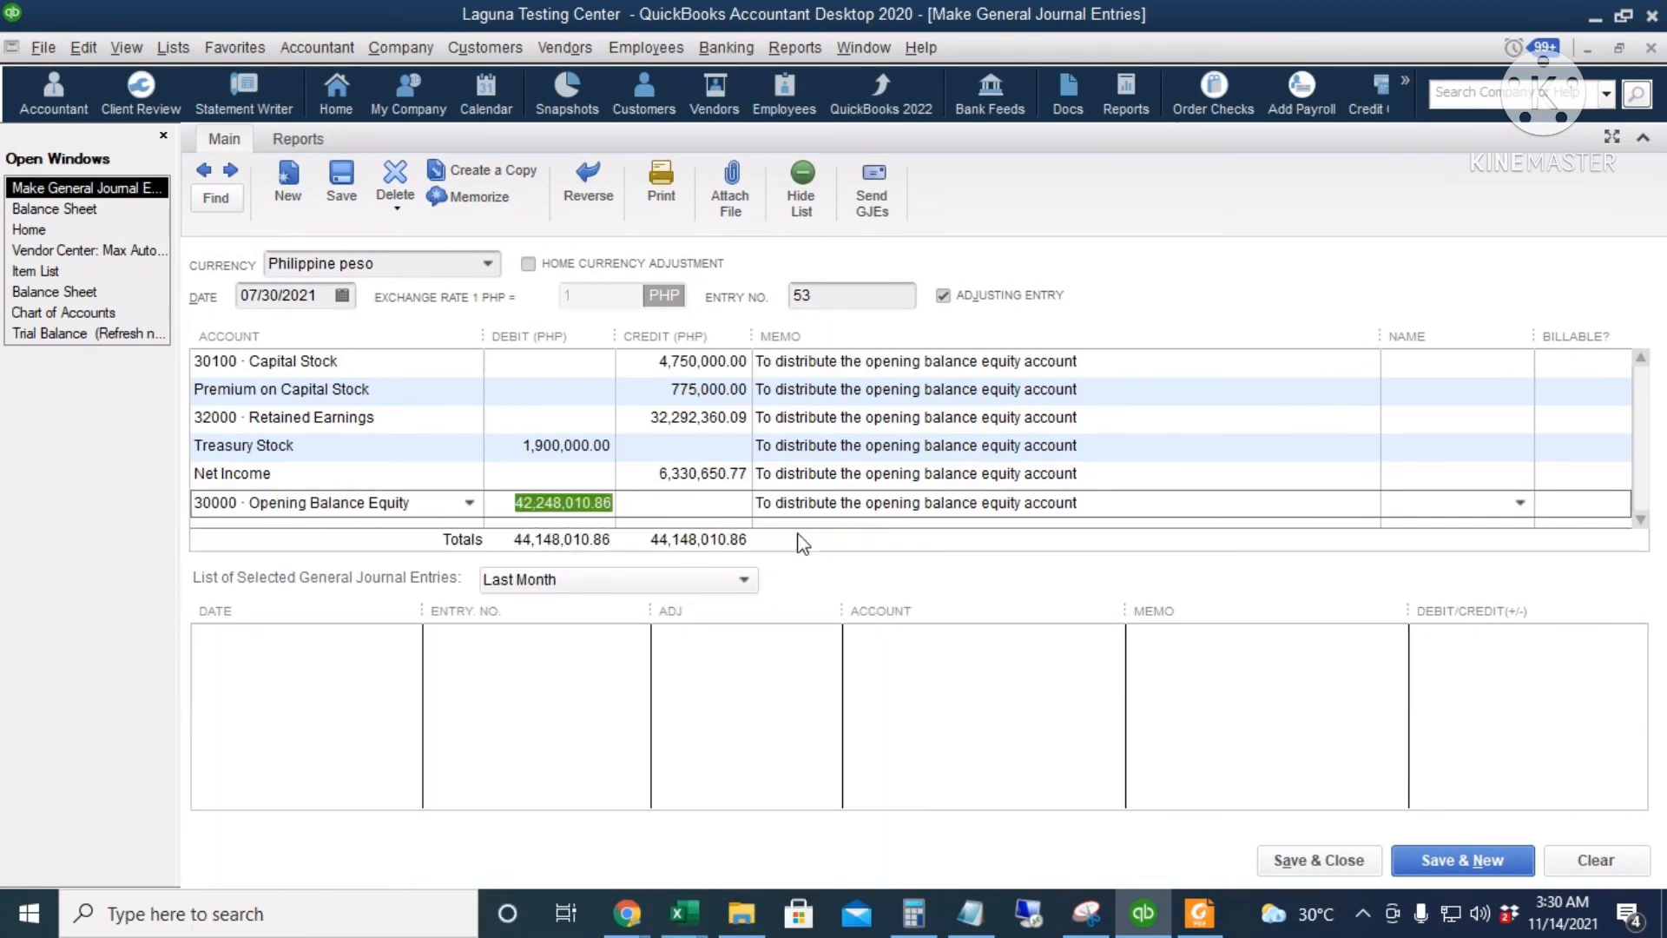
Date the journal entry 09/30/2021, then save and close it, accepting the posting to Retained Earnings.
key(alt+a)
click(343, 296)
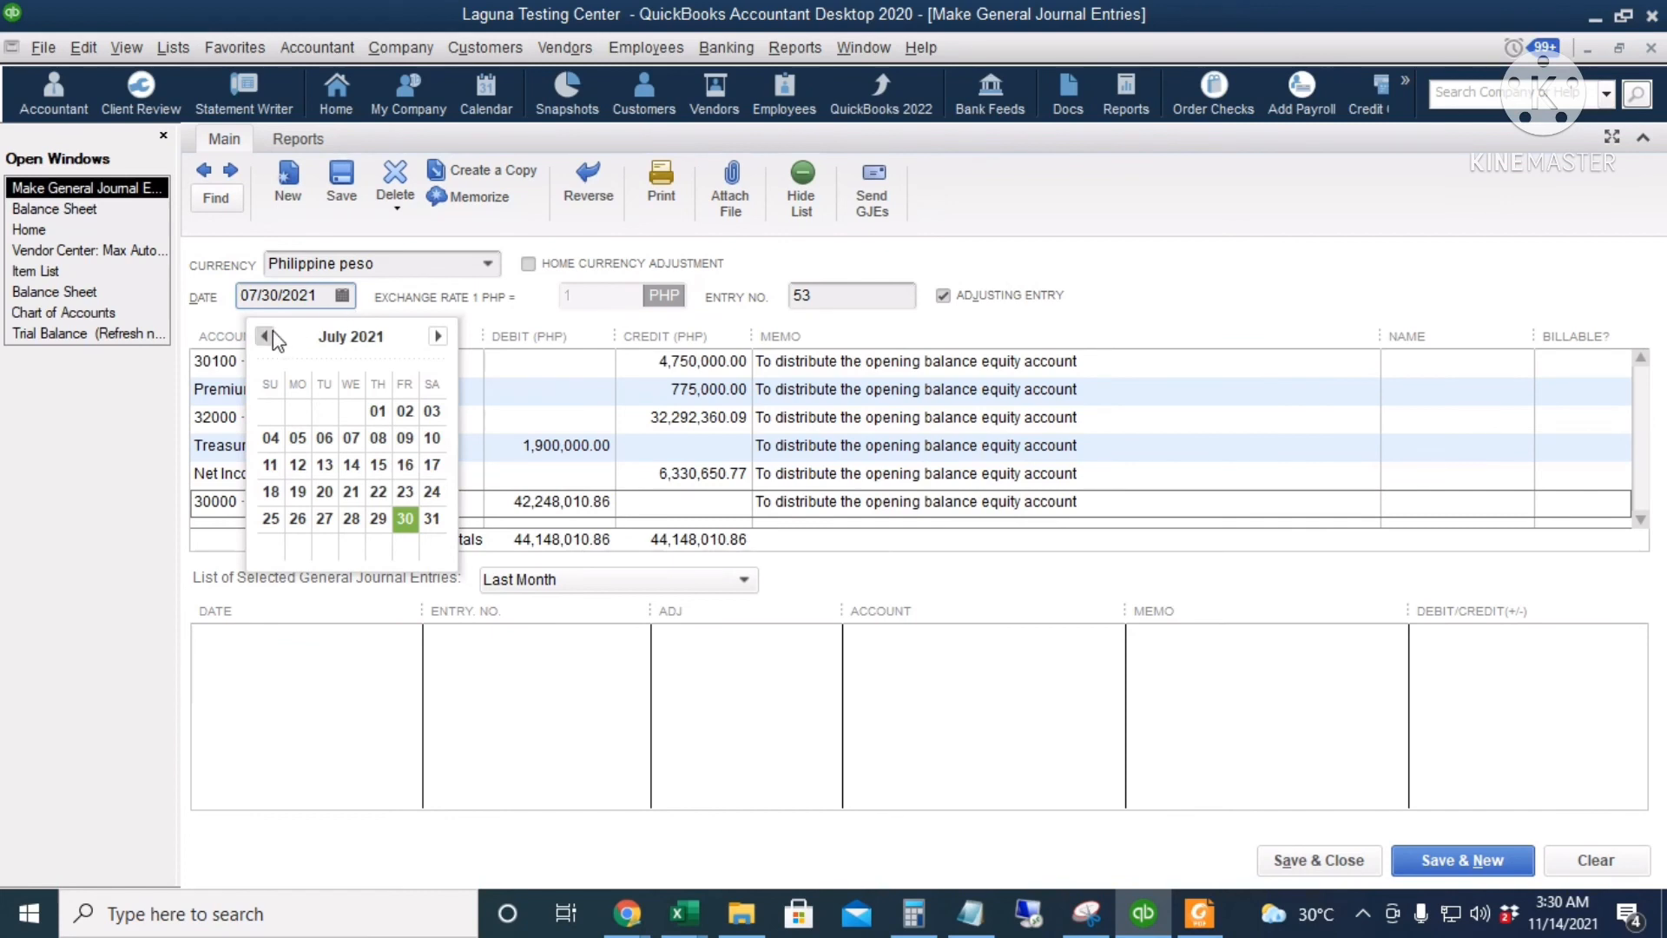
click(436, 338)
click(437, 336)
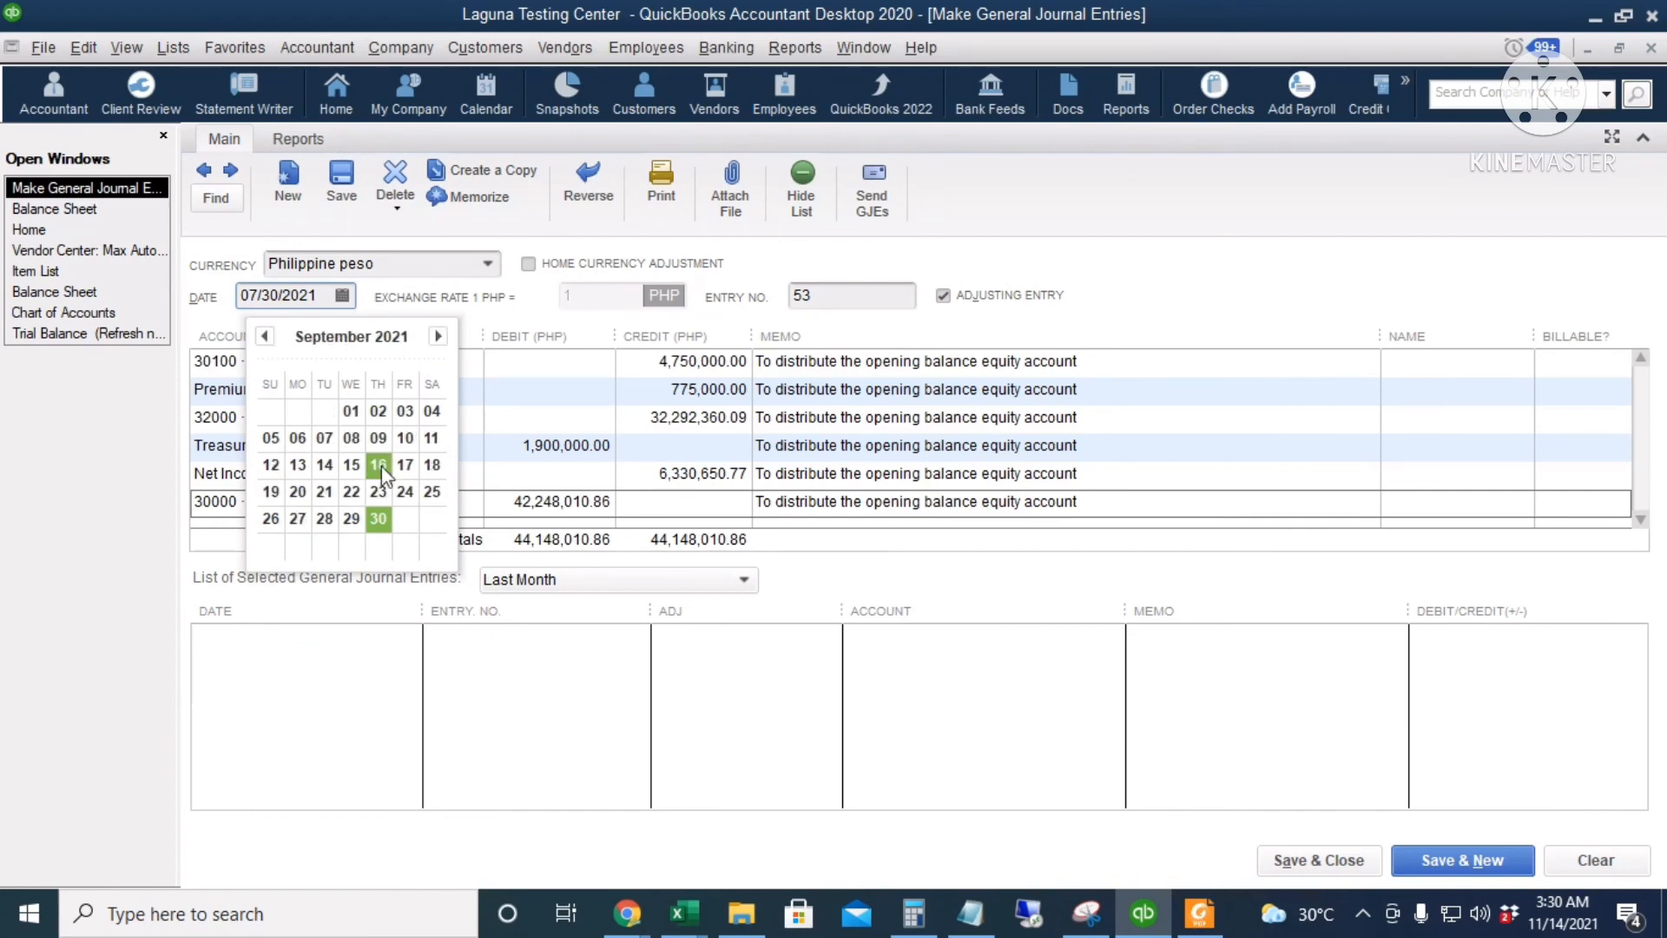
click(378, 518)
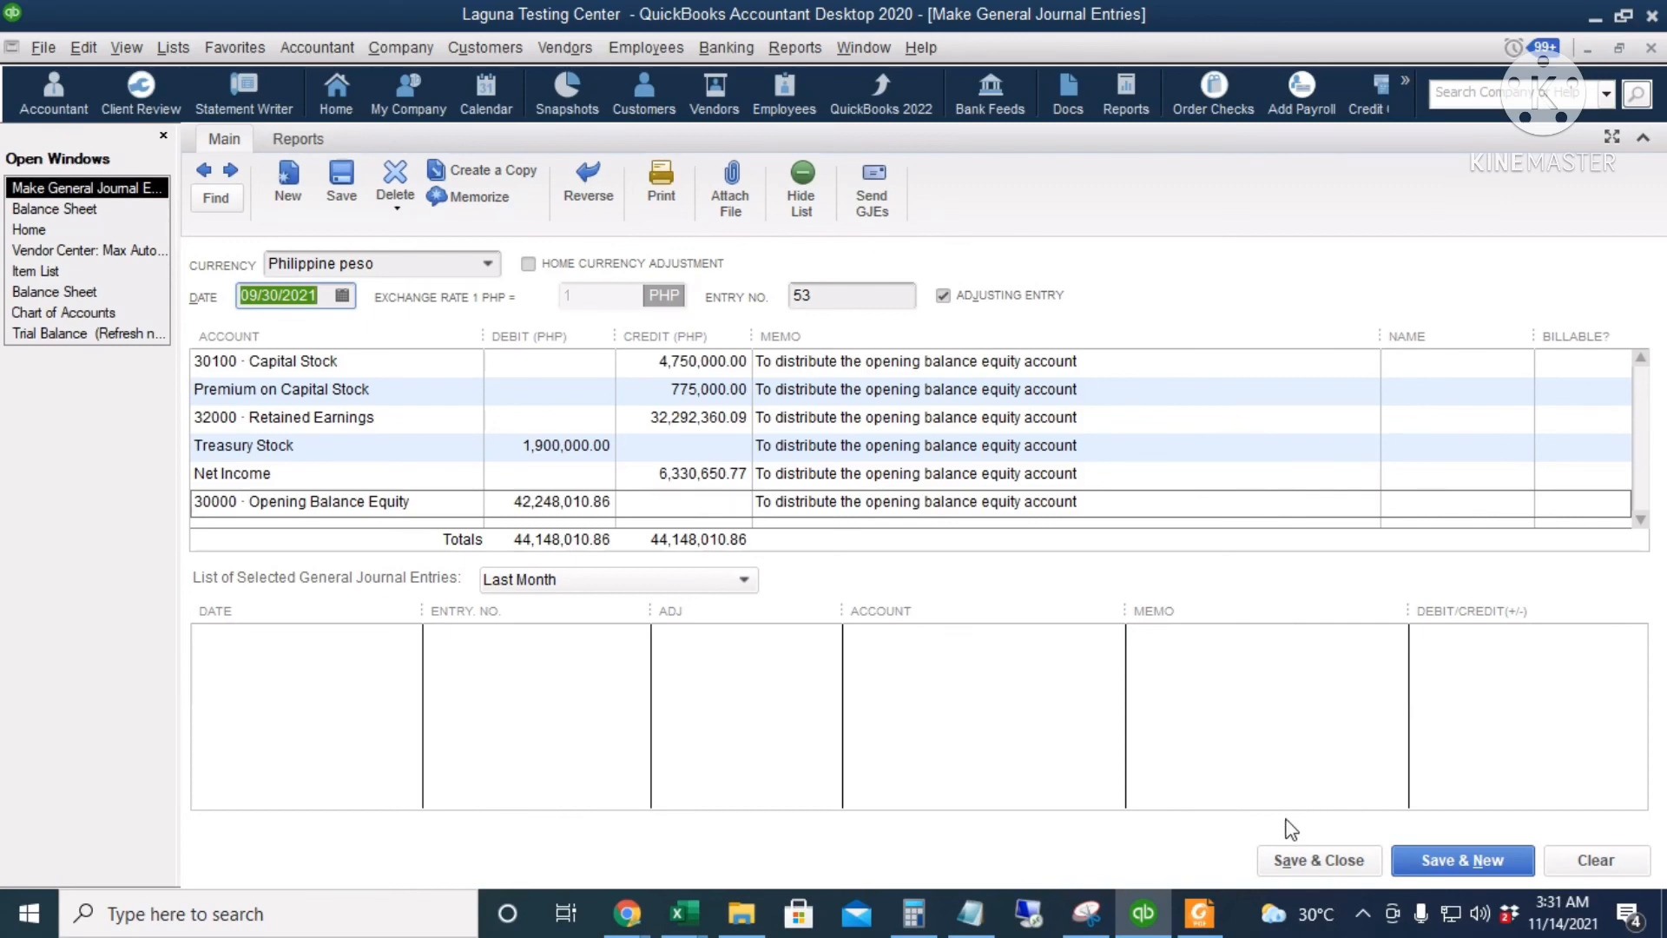
click(1297, 859)
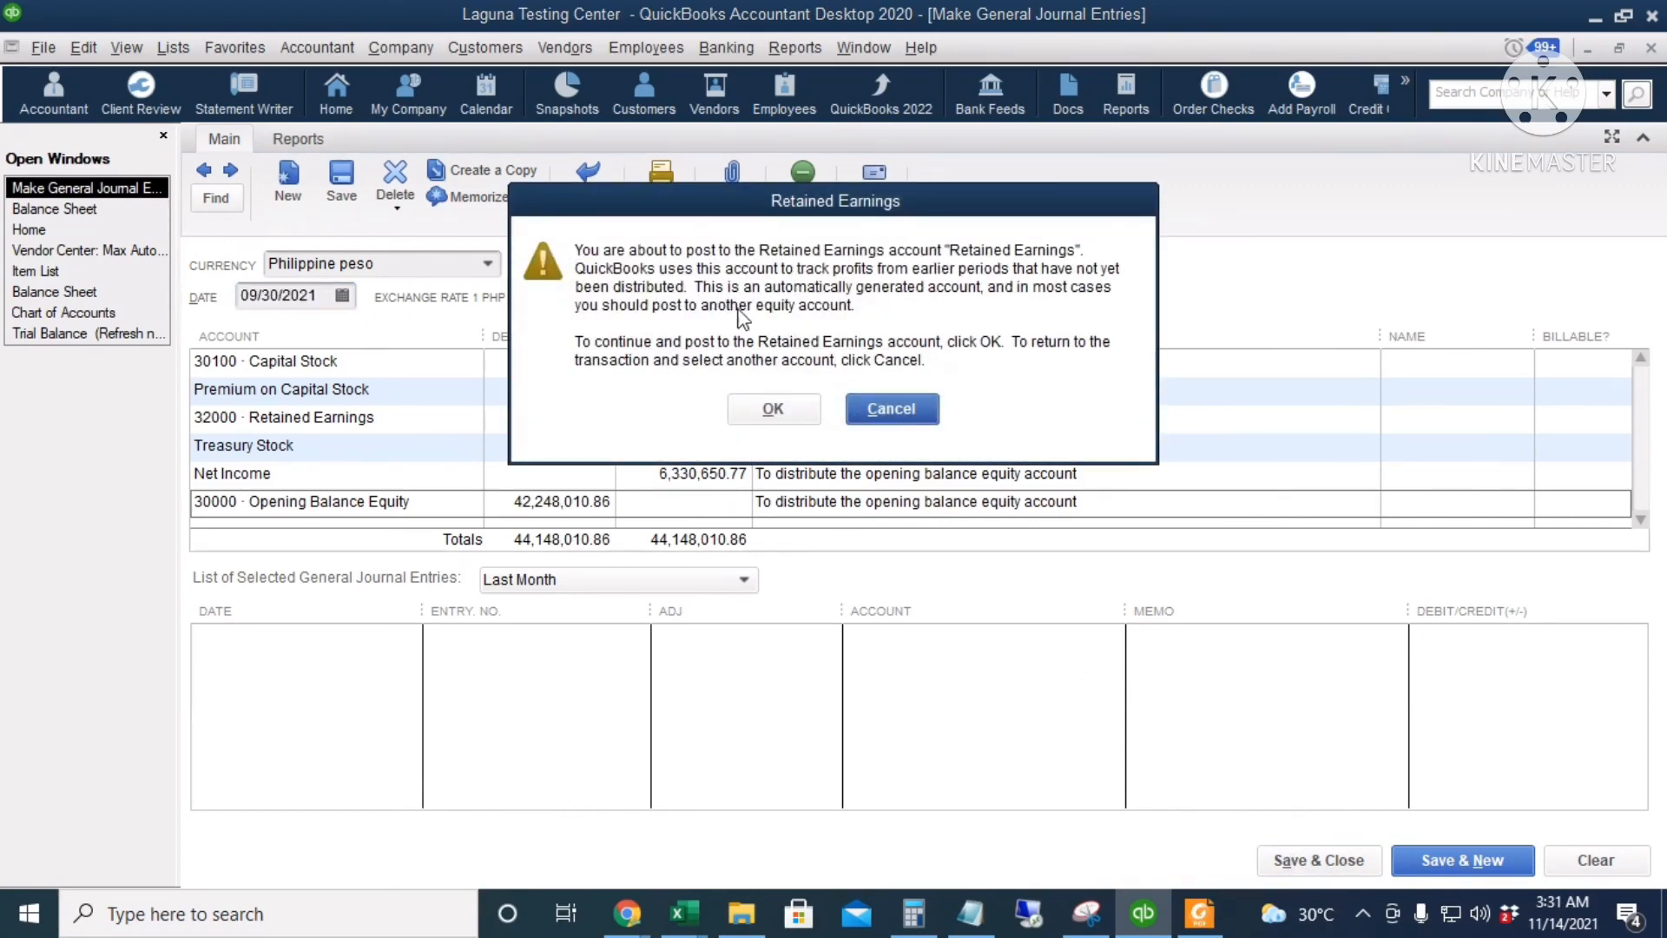
click(773, 409)
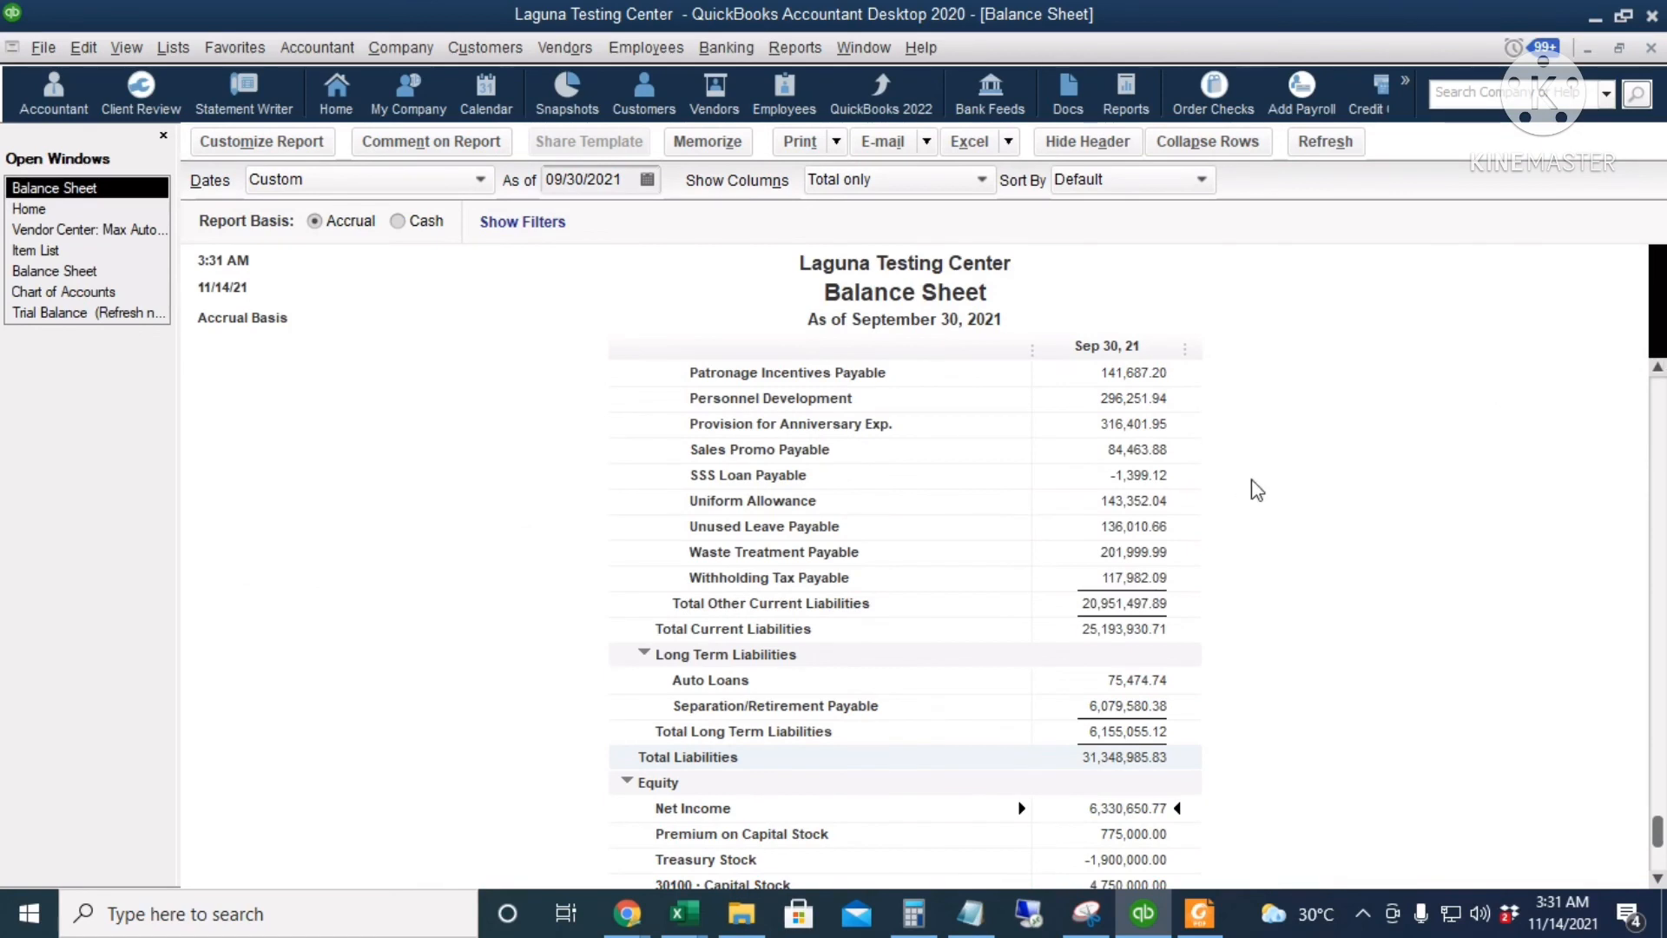
Compare the equity accounts and Total Equity in the QuickBooks Balance Sheet with the capital section of the Excel reference.
scroll(1363, 714, down, 2)
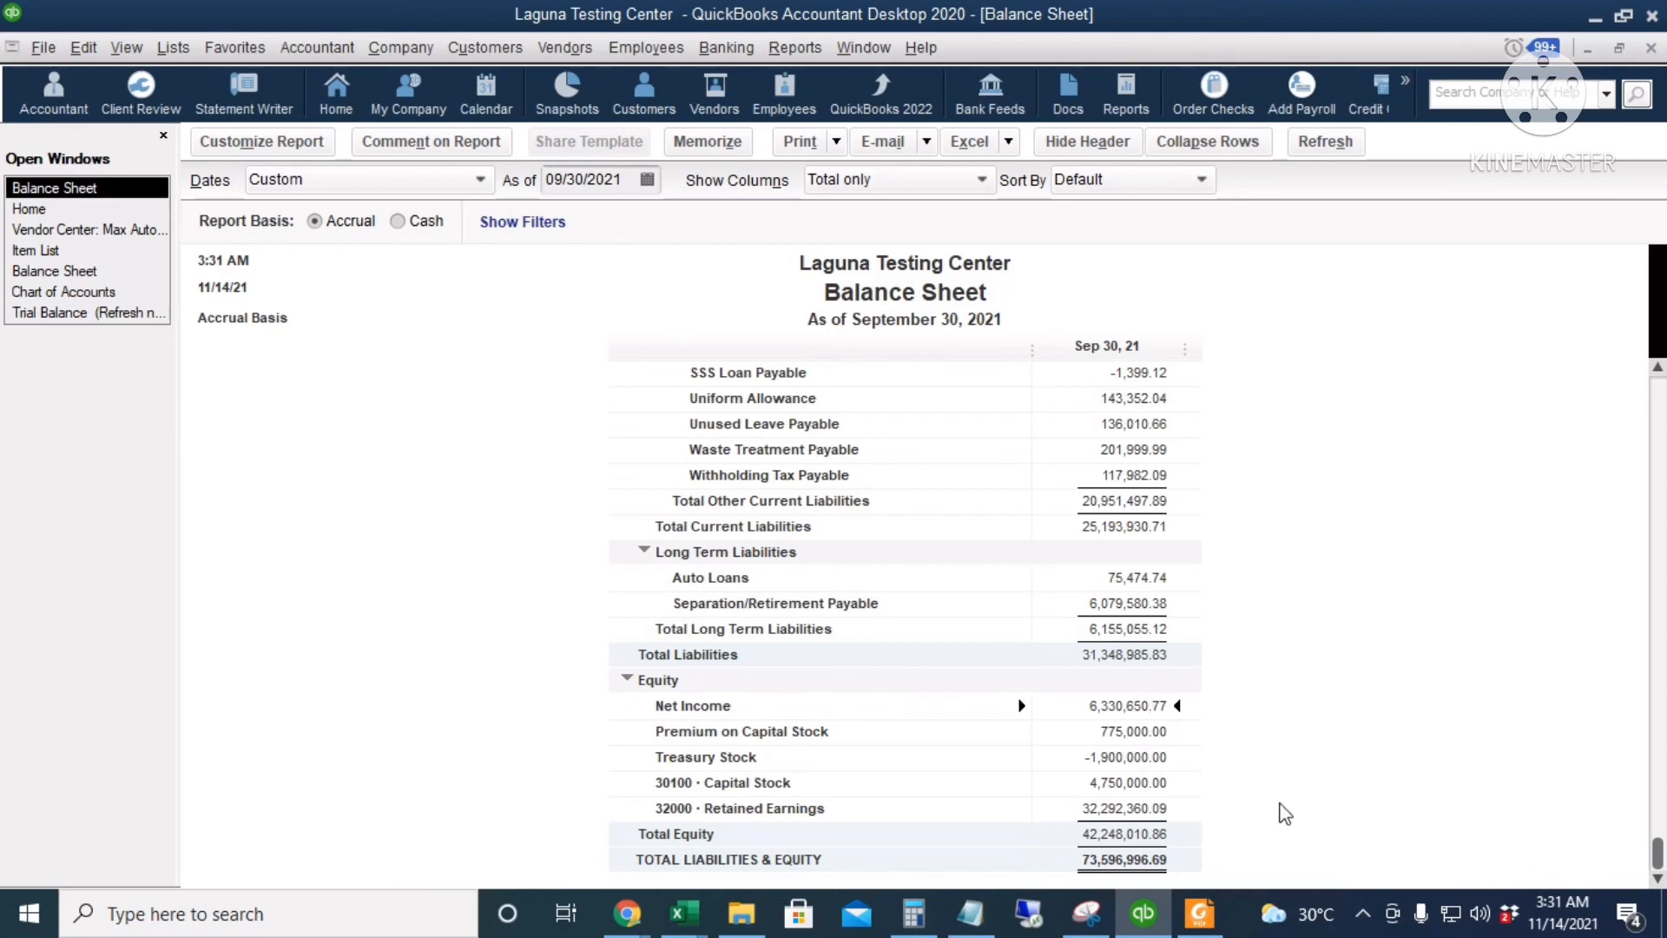
click(1133, 732)
click(1145, 758)
click(1148, 784)
click(1145, 808)
click(1199, 836)
key(alt+Tab)
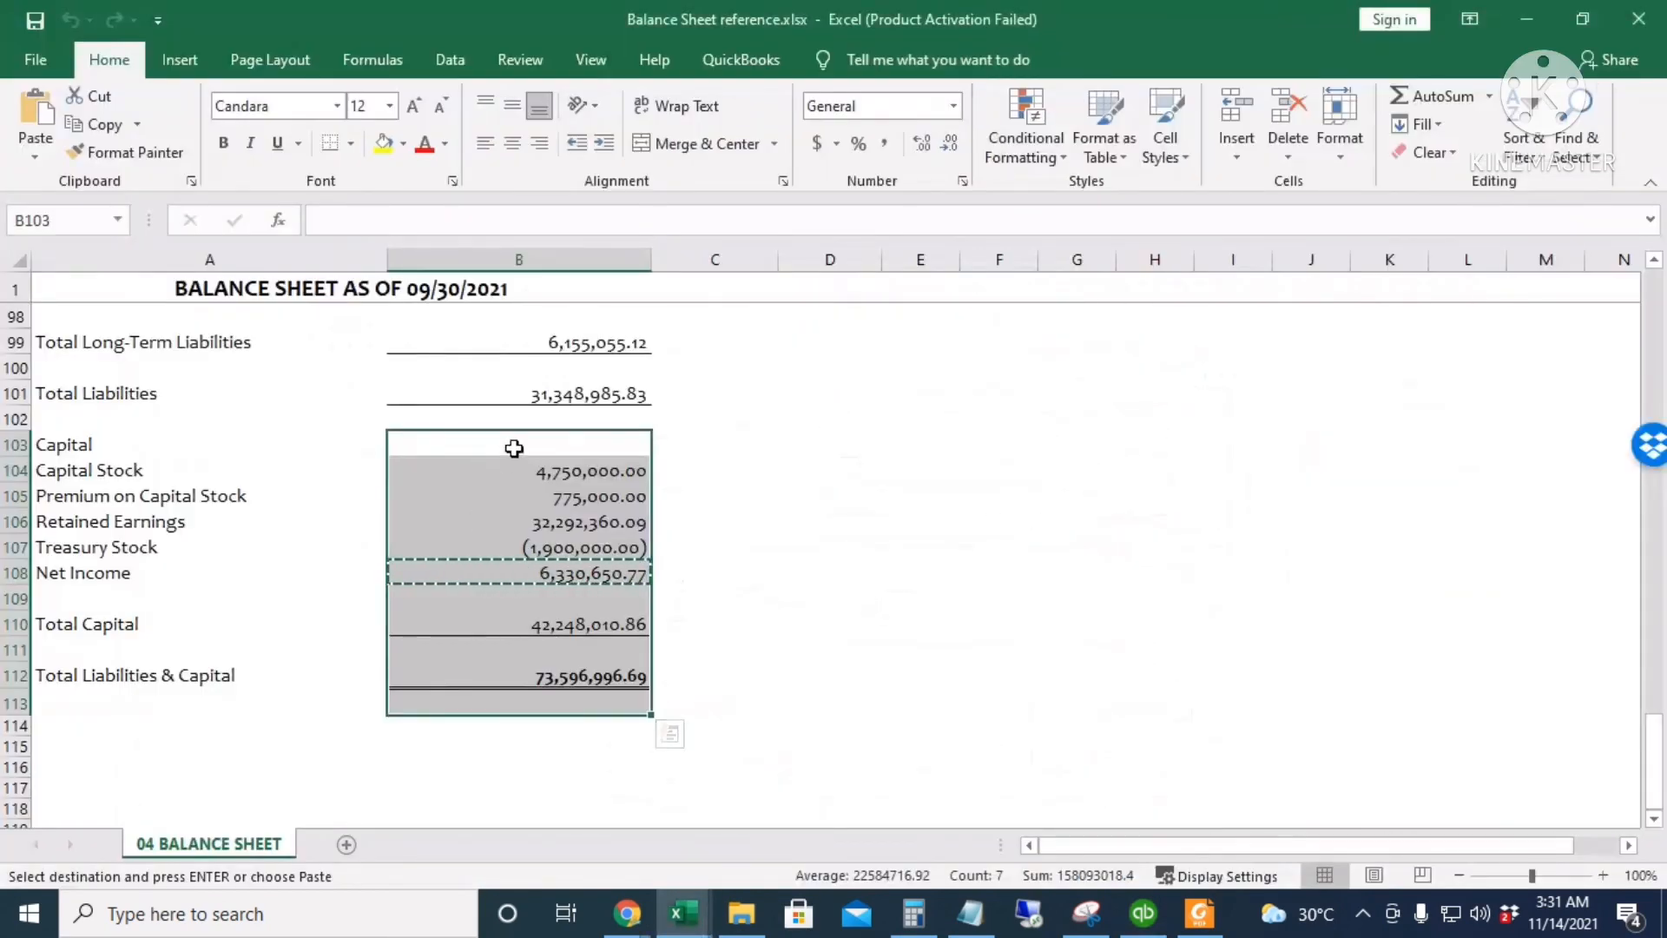
click(803, 473)
key(alt+Tab)
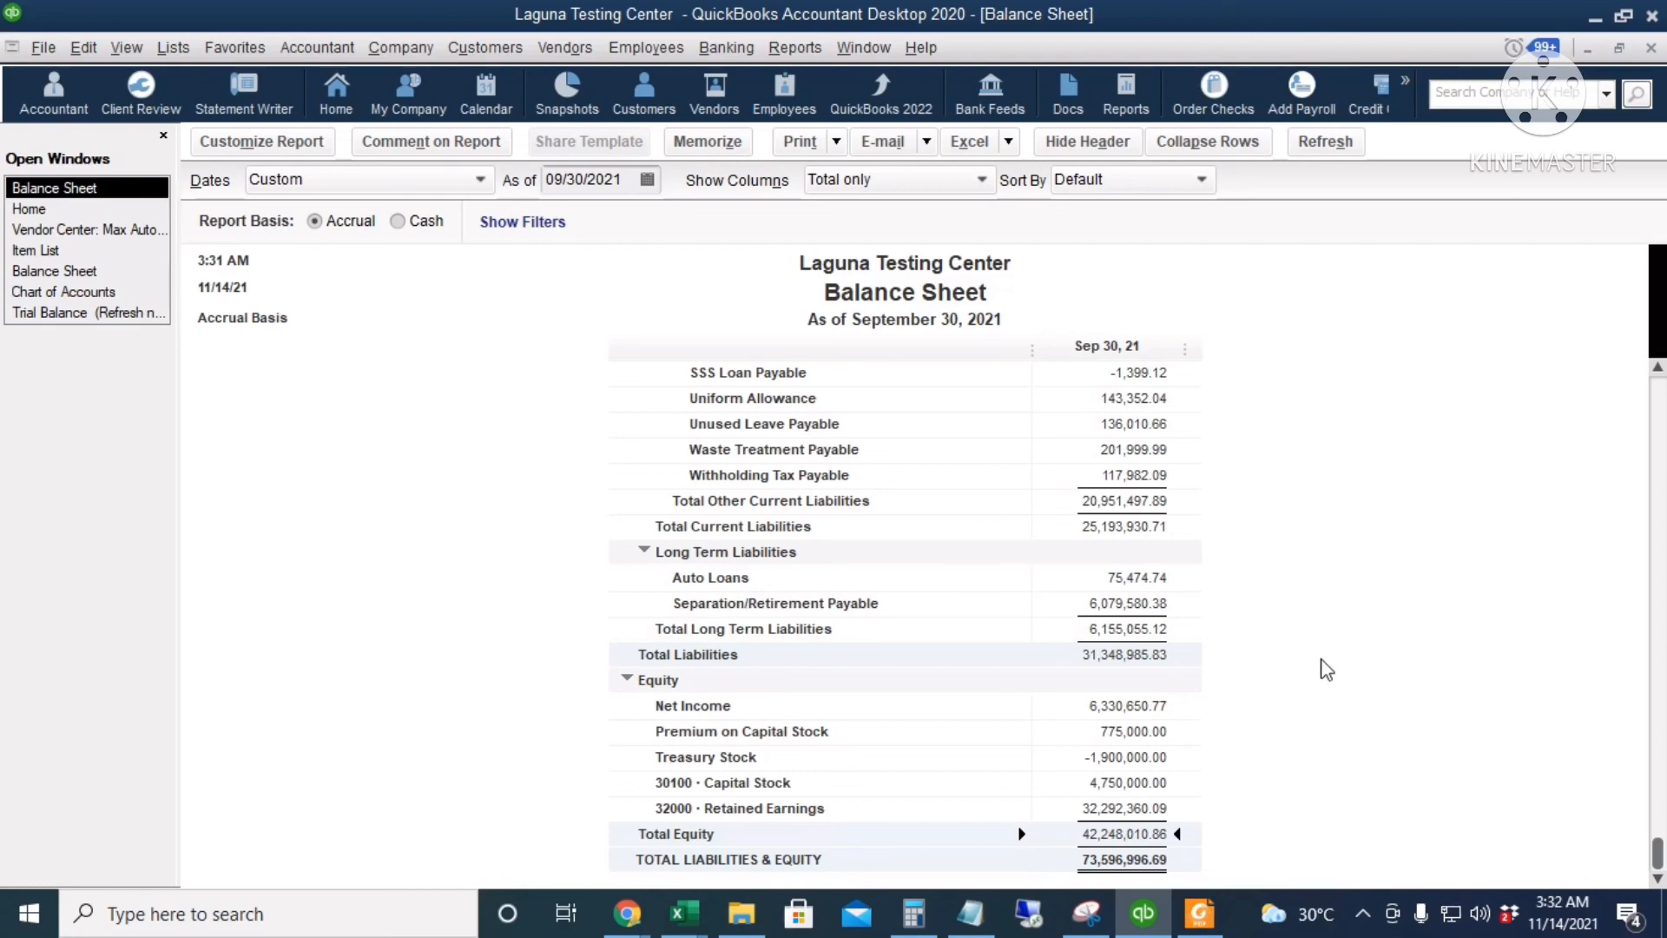
Make the 30000 · Opening Balance Equity account inactive in the Chart of Accounts, then close the list.
click(96, 212)
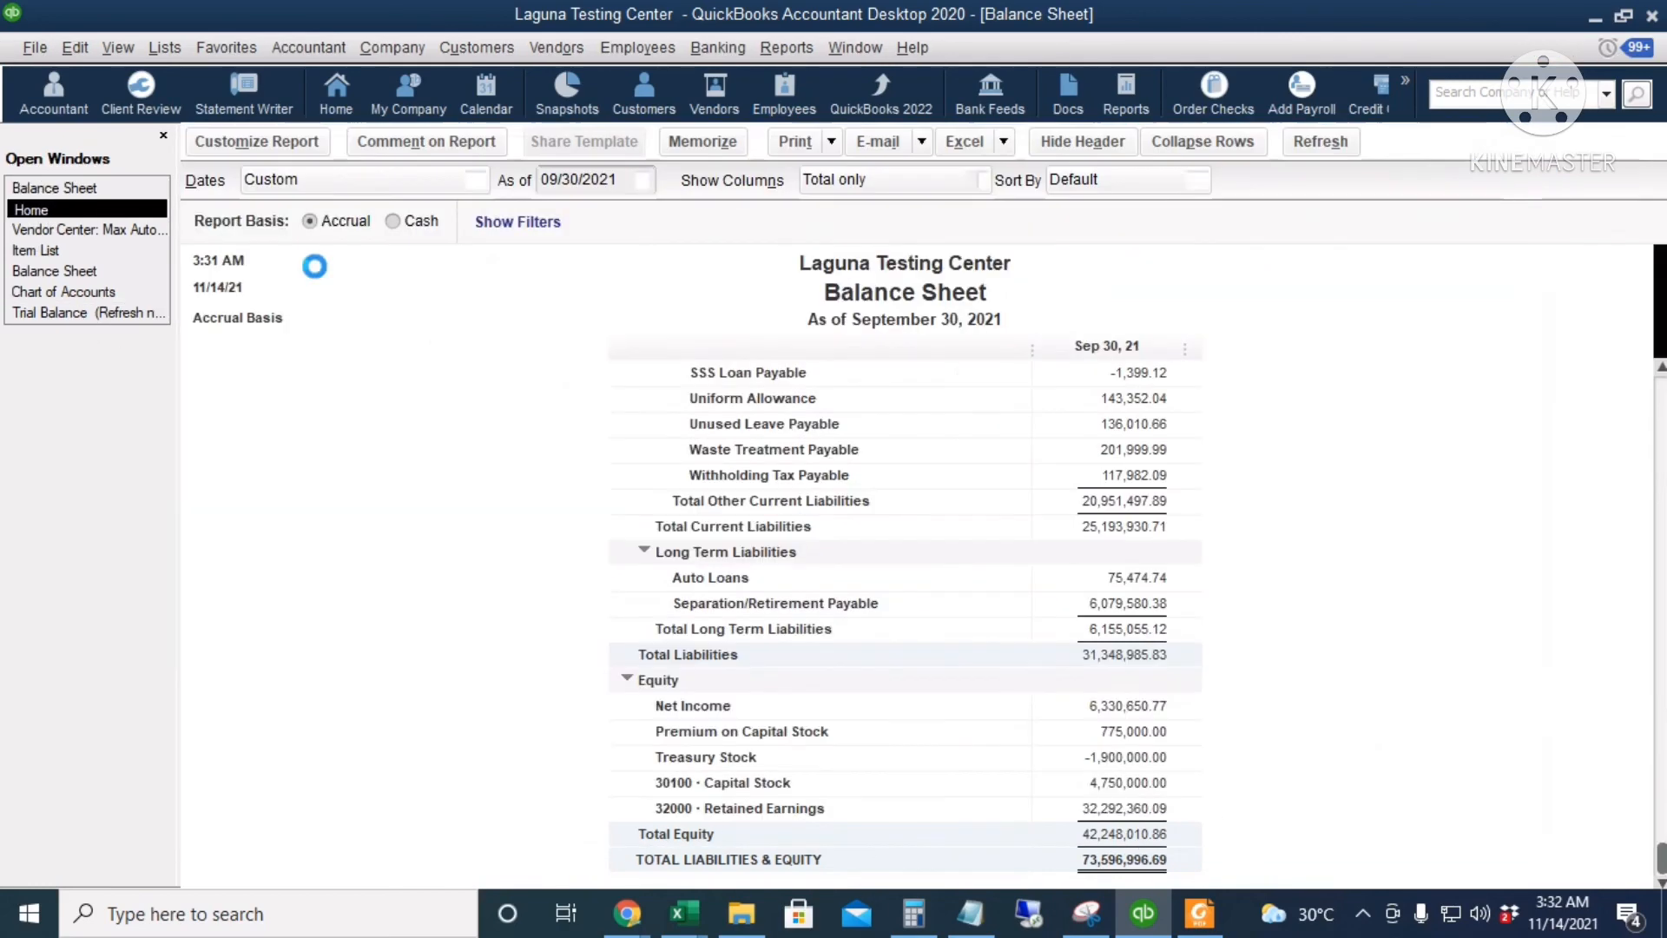
click(1121, 226)
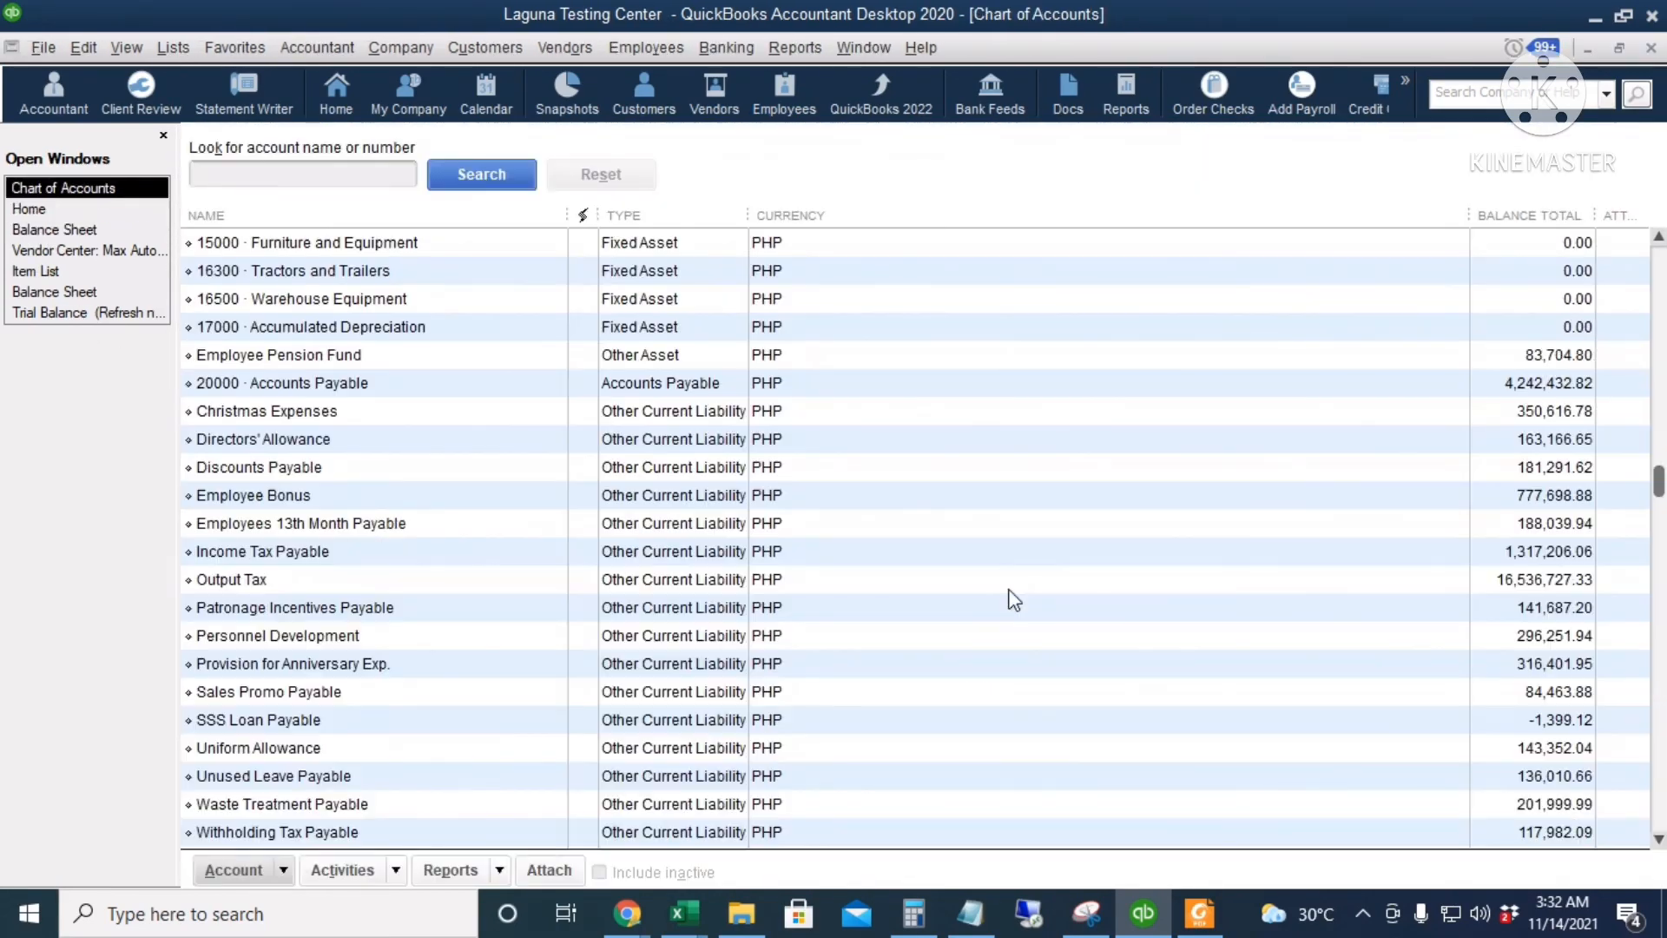
scroll(1011, 595, down, 6)
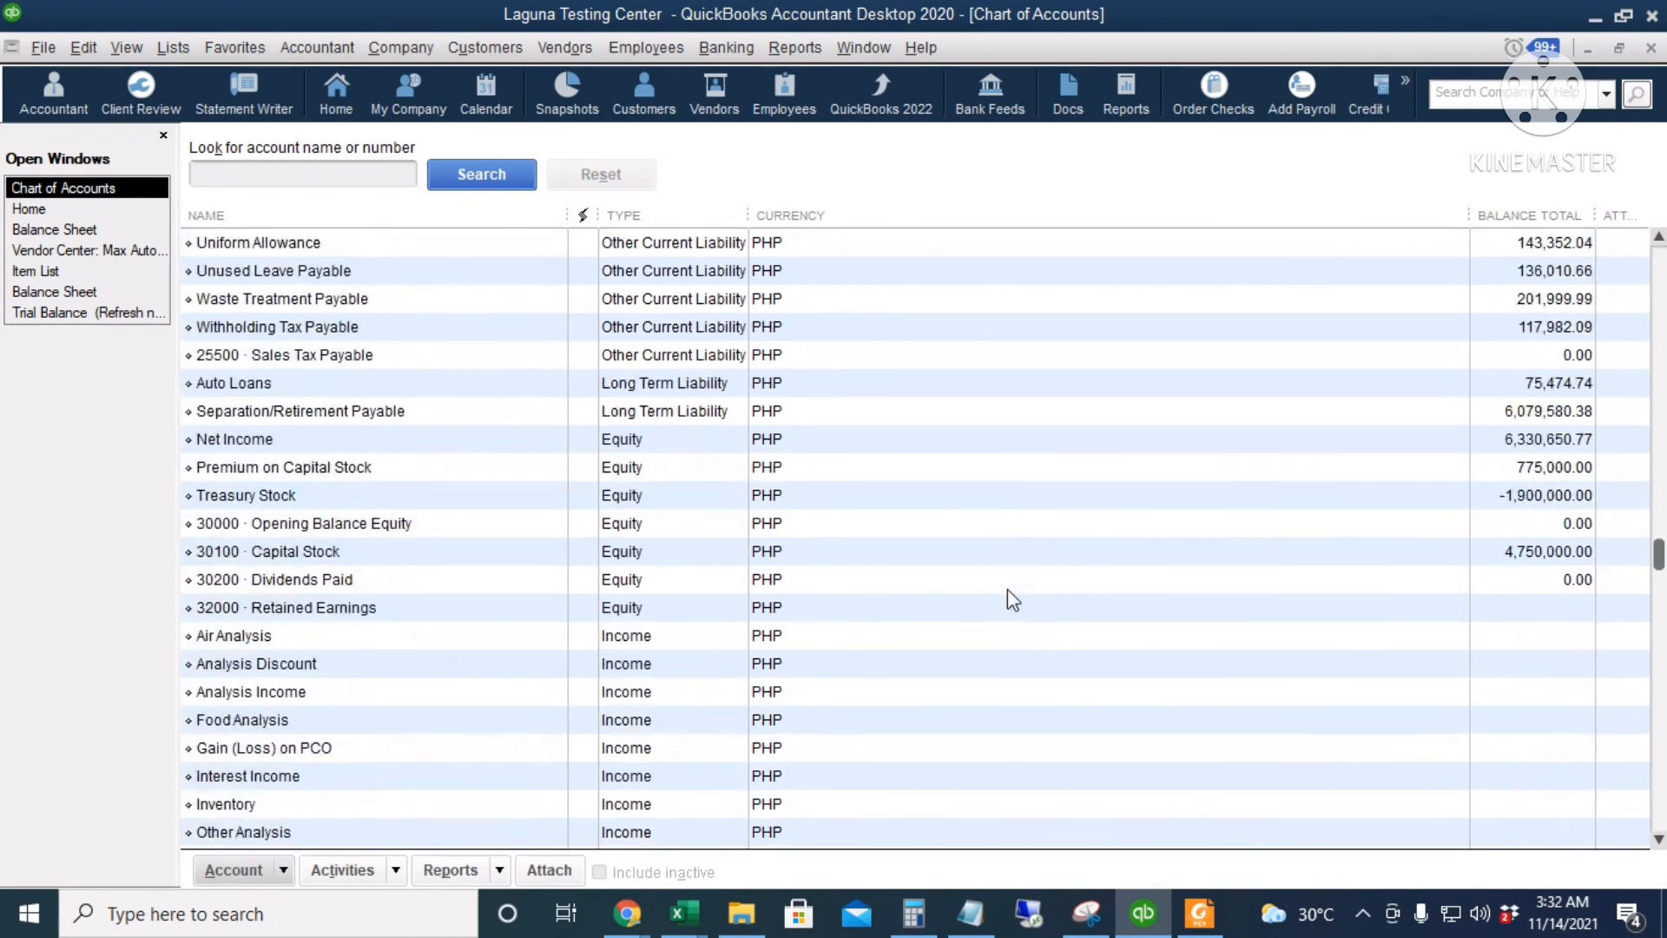
click(880, 578)
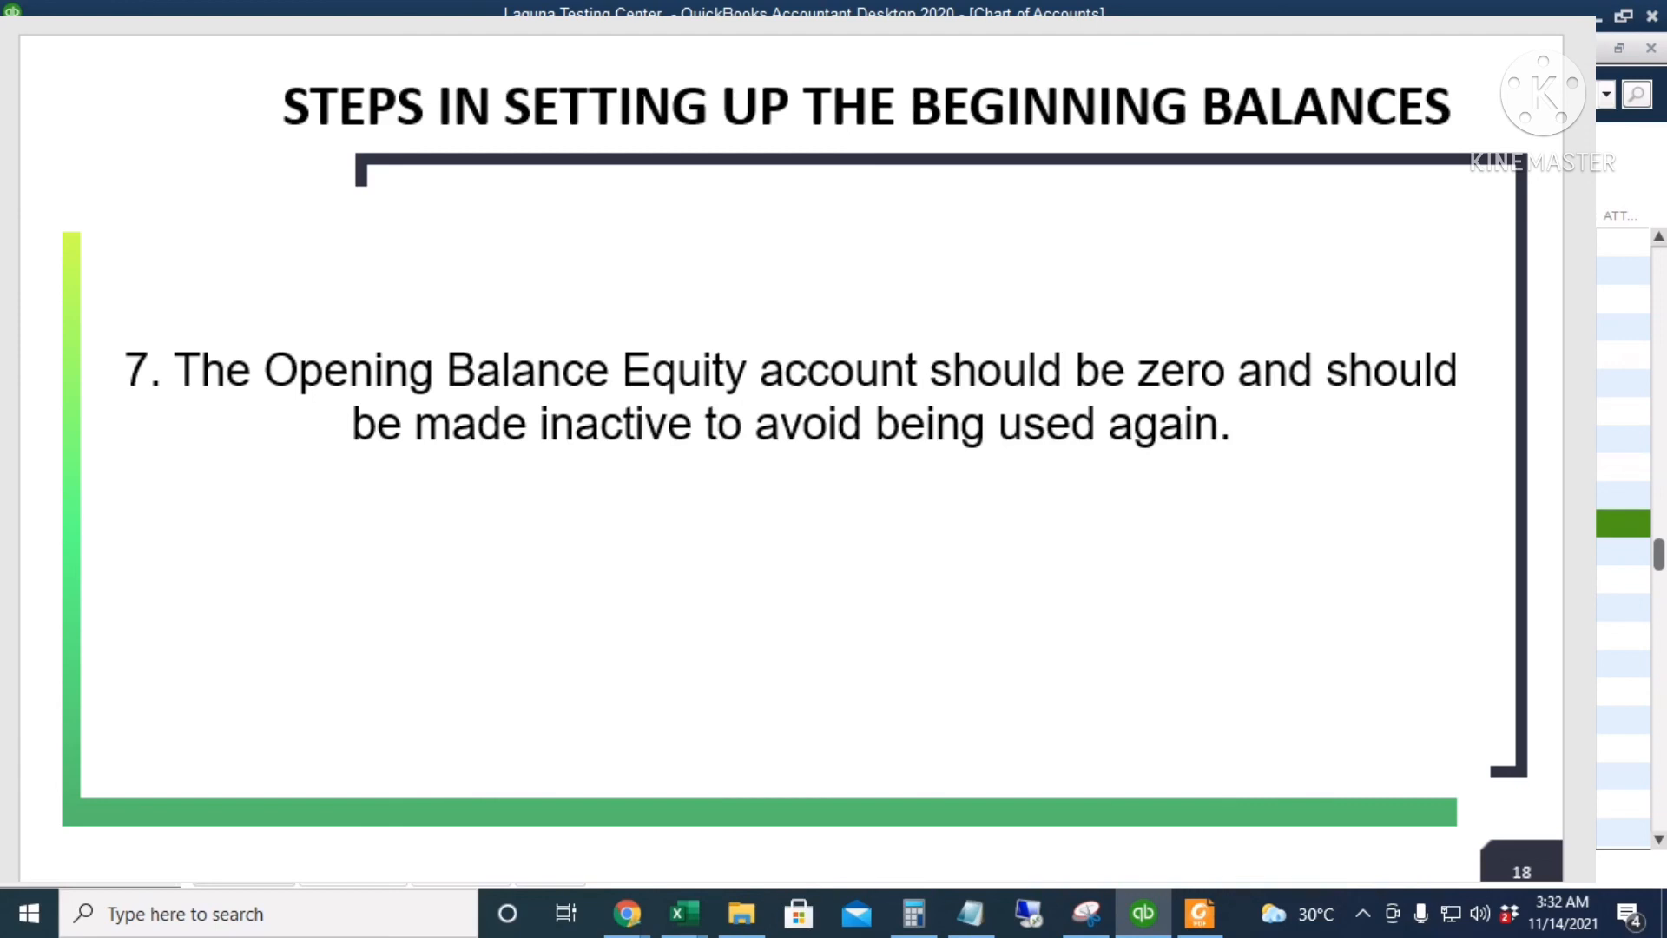
click(1289, 532)
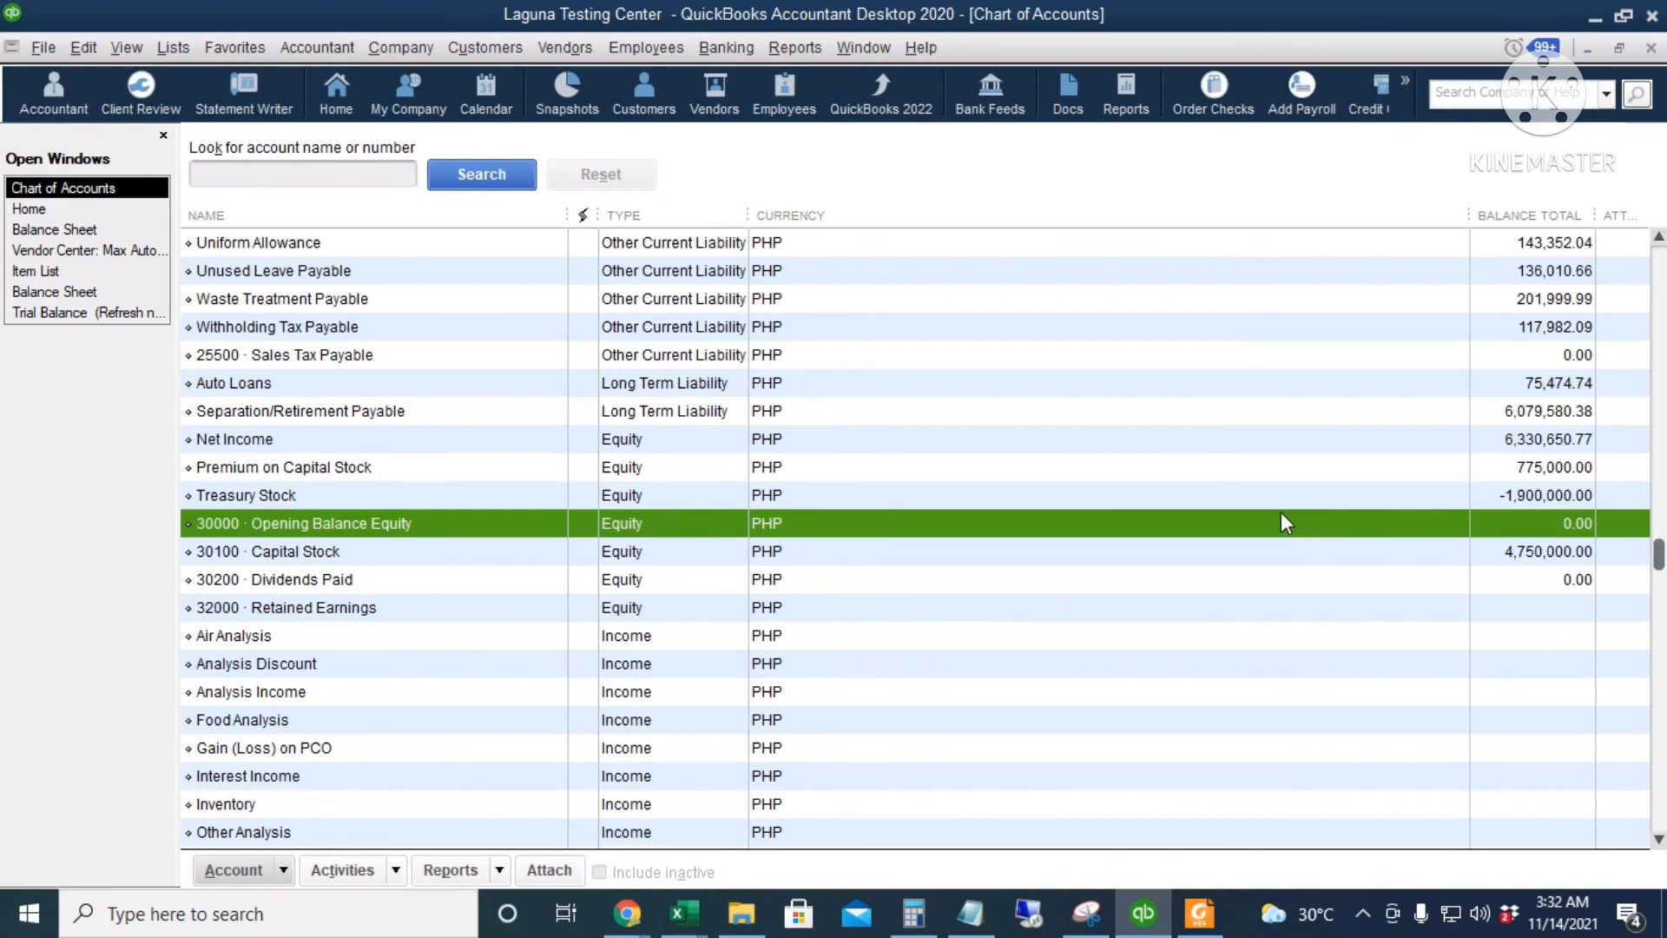
right_click(1128, 527)
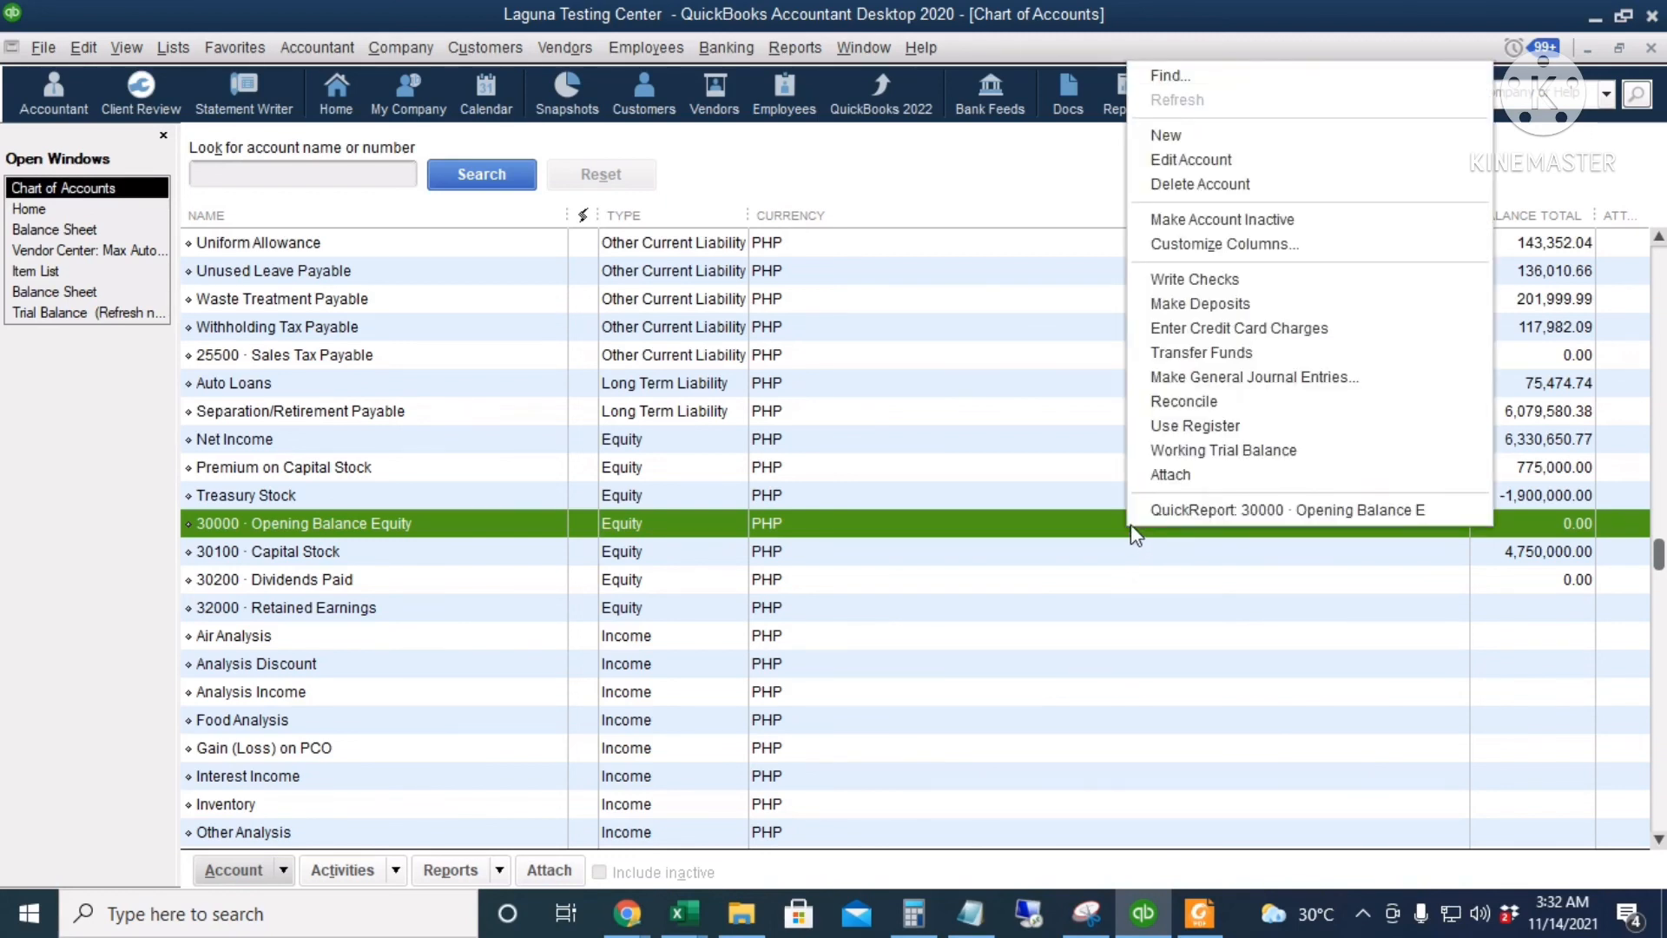
click(1307, 227)
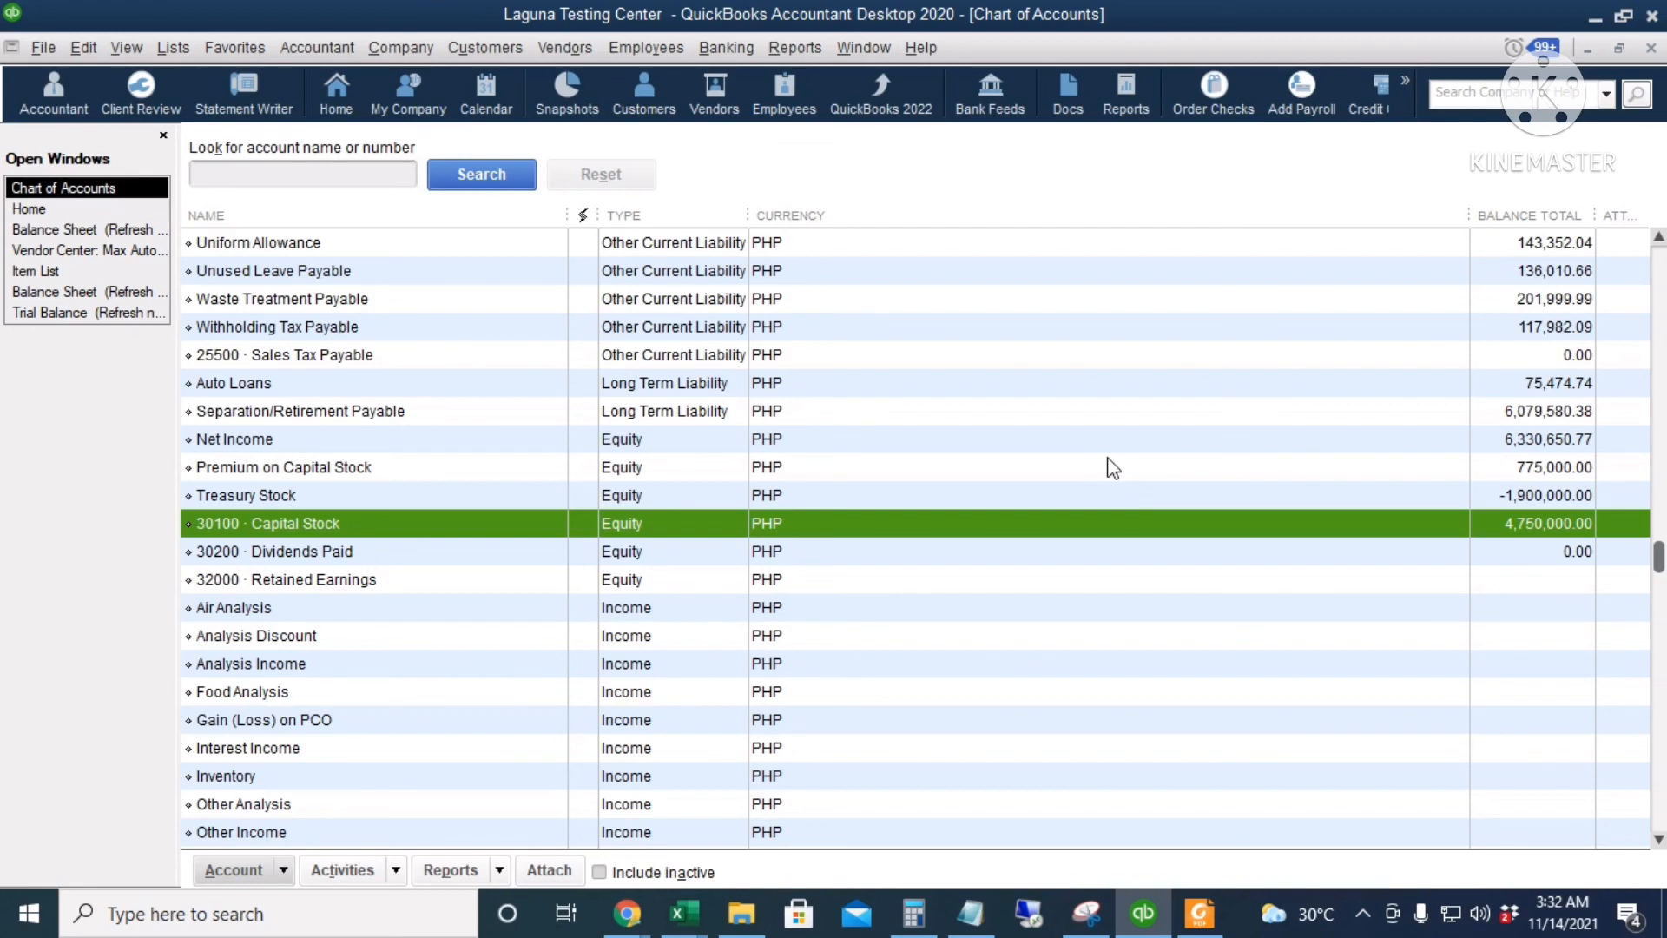
click(1074, 362)
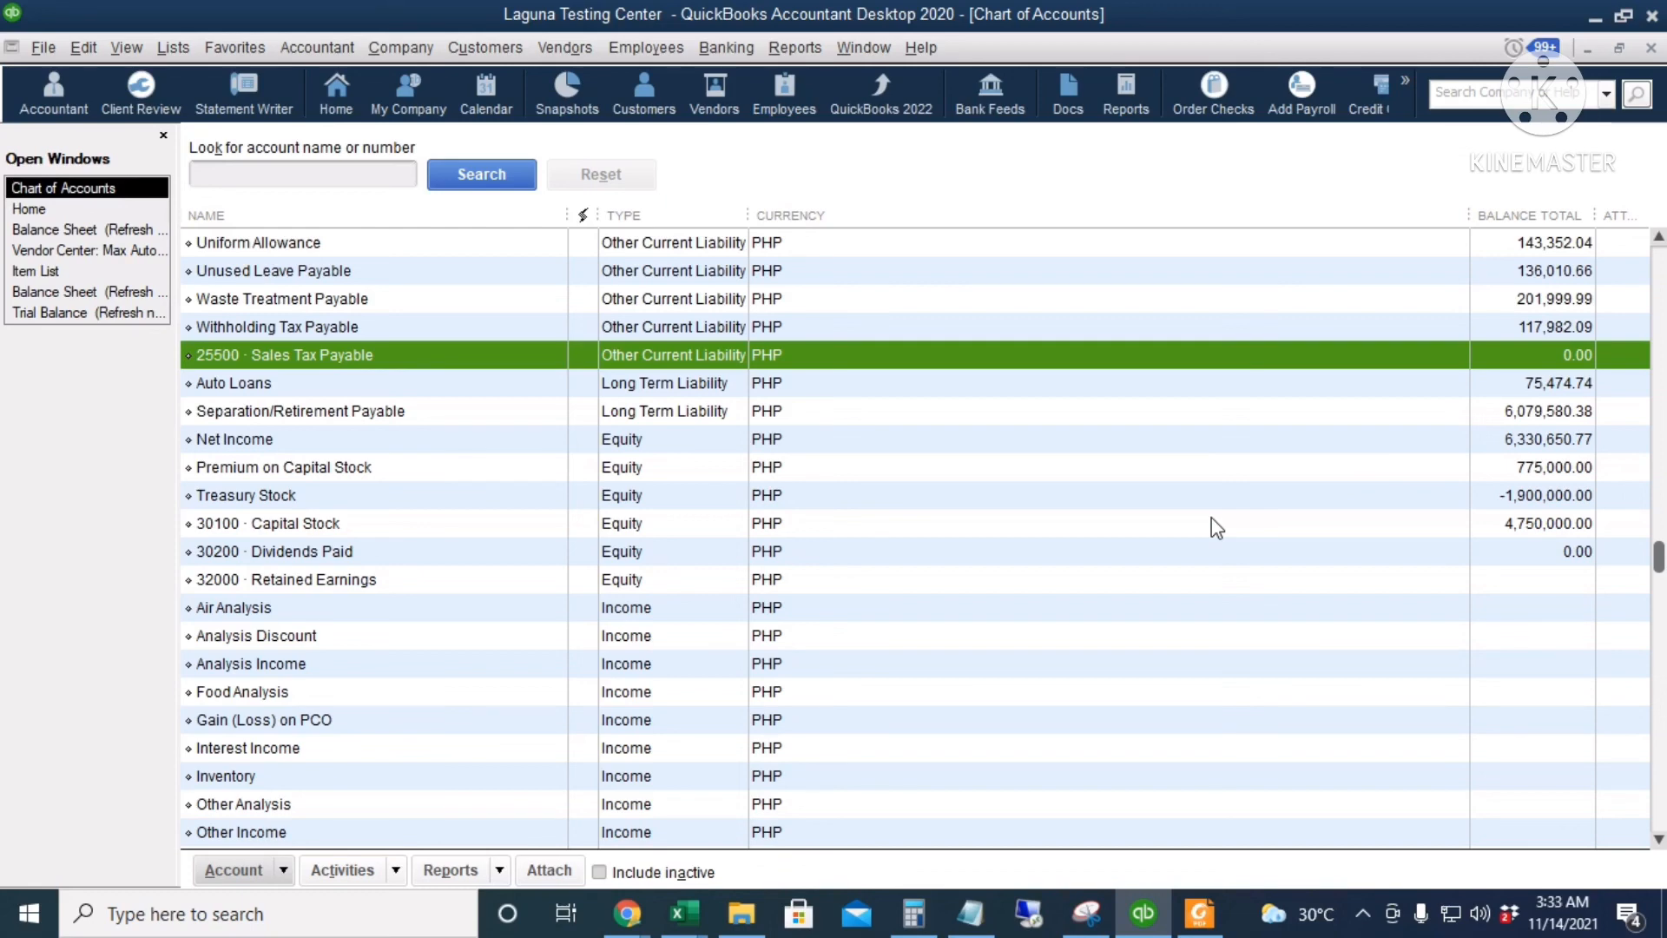
key(Escape)
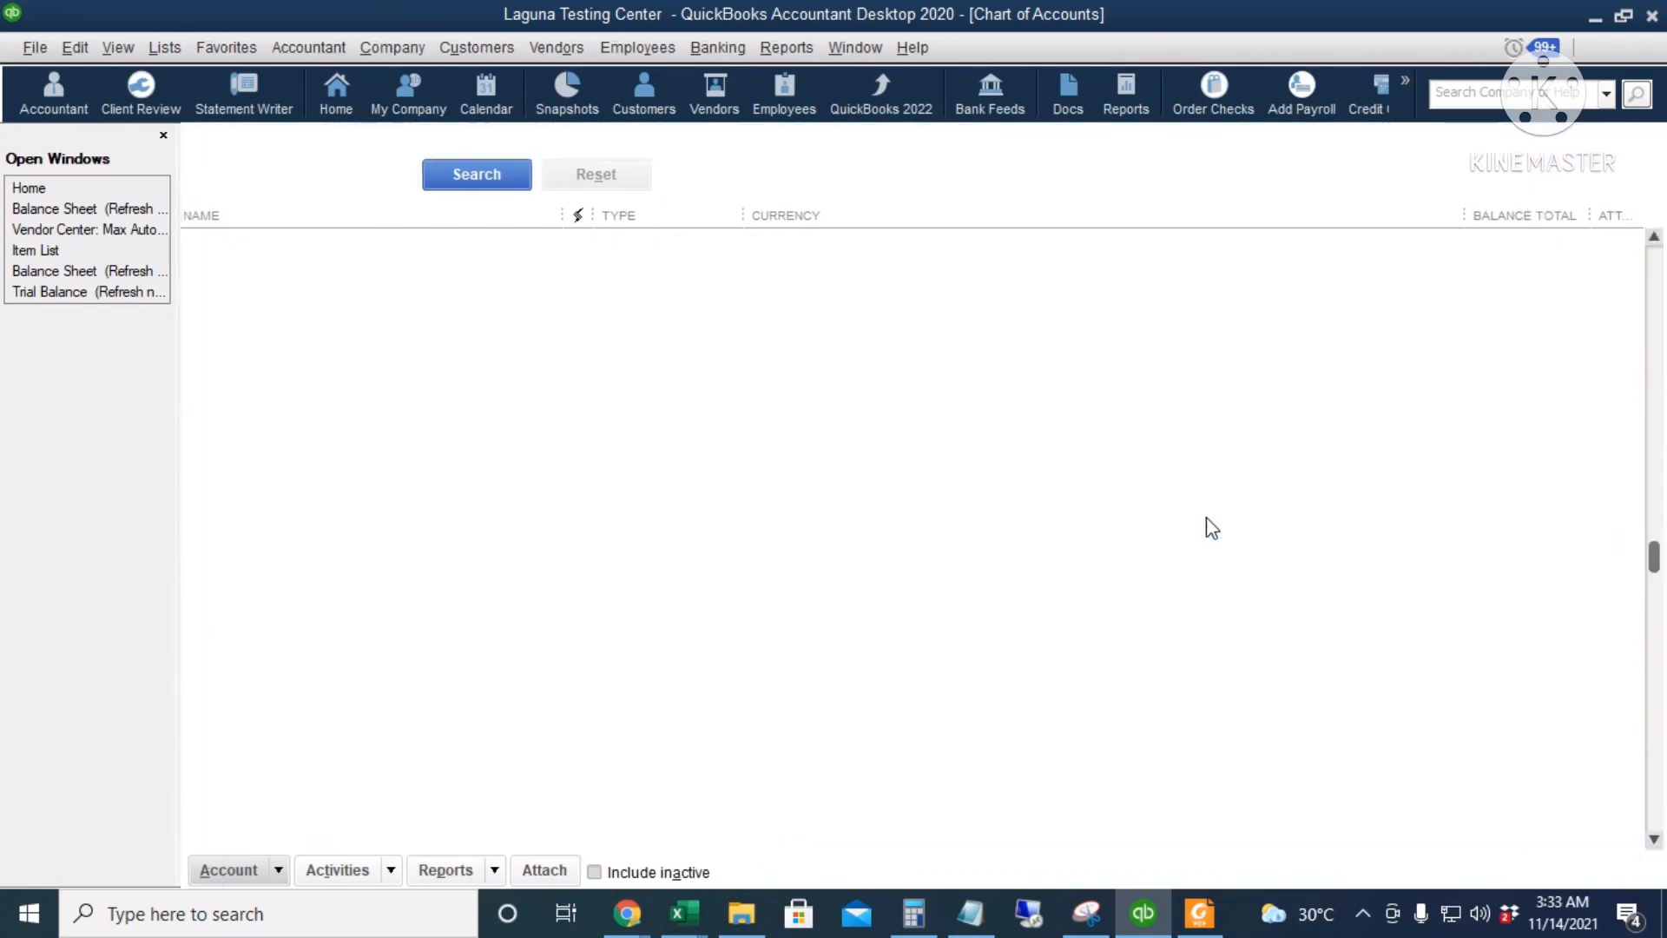